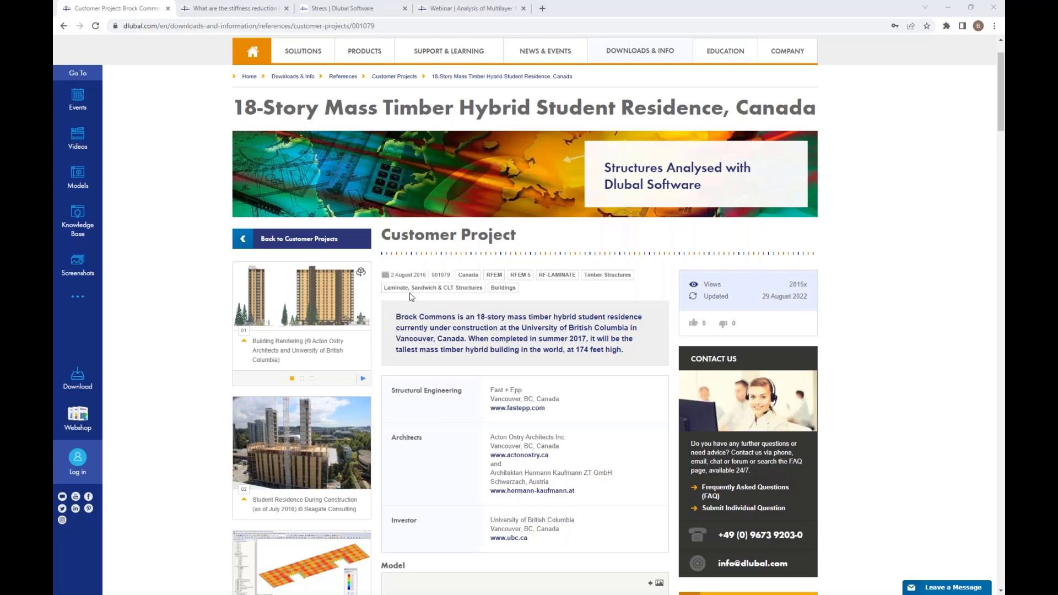
- View the enlarged construction photo of the timber student residence, then return to the project page
{"action": "left_click", "coordinate": [308, 445]}
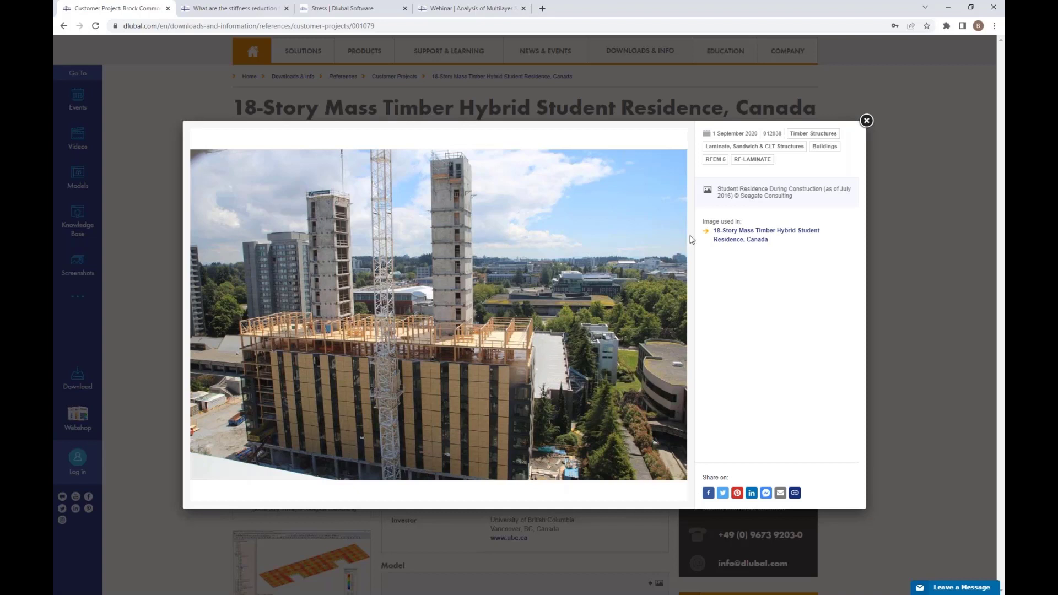
{"action": "left_click", "coordinate": [866, 121]}
{"action": "scroll", "coordinate": [320, 538], "scroll_direction": "down", "scroll_amount": 3}
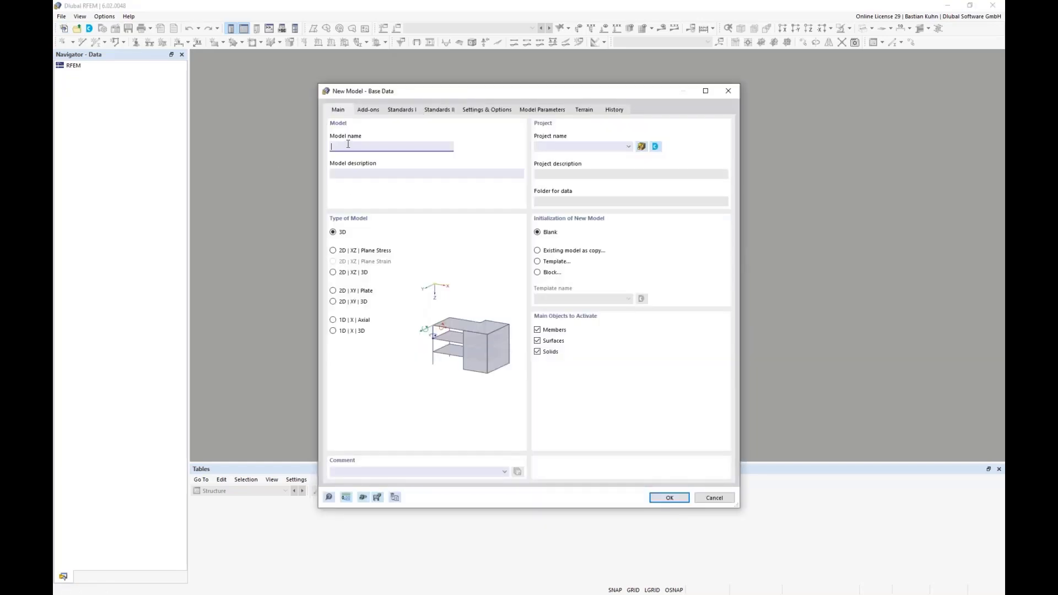
- Name the new model Webinar CLT 2D Plate, activate the Multilayer Surfaces and Timber Design add-ons, and deactivate the load wizards
{"action": "type", "text": "Webin"}
{"action": "type", "text": "CLT 2D Plate"}
{"action": "left_click", "coordinate": [368, 109]}
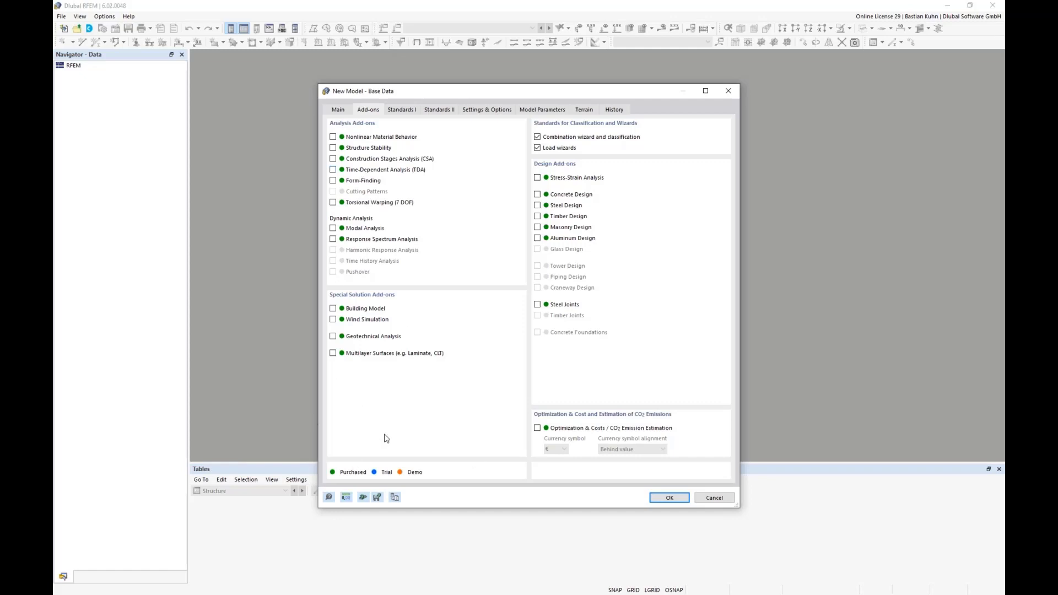
{"action": "left_click", "coordinate": [333, 353]}
{"action": "left_click", "coordinate": [538, 148]}
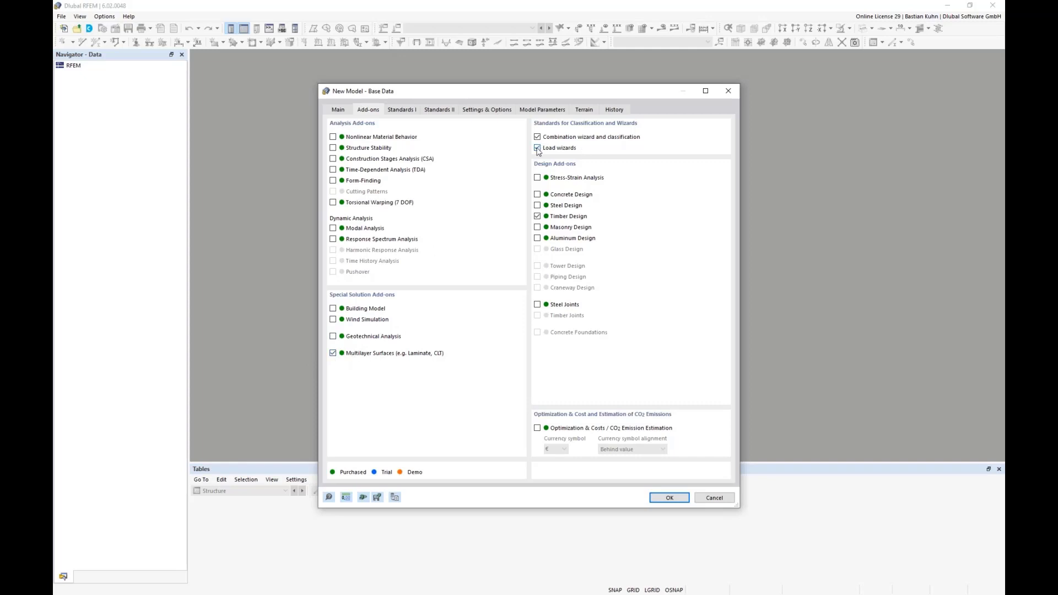
- Set the load combination standard group to EN 1990 | Timber with the CEN | 2010-04 national annex
{"action": "left_click", "coordinate": [407, 111]}
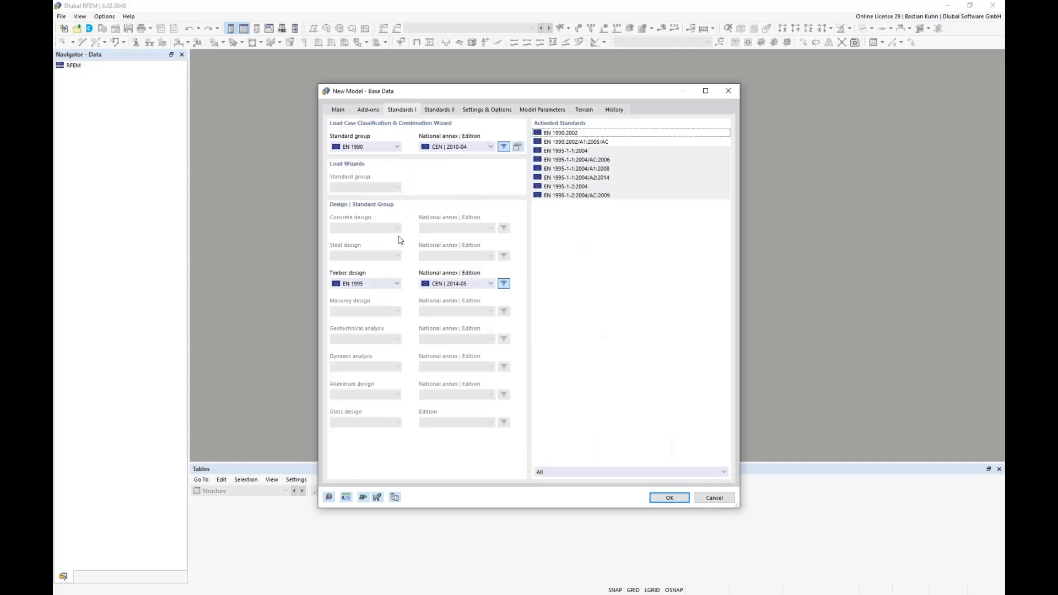
{"action": "left_click", "coordinate": [397, 147]}
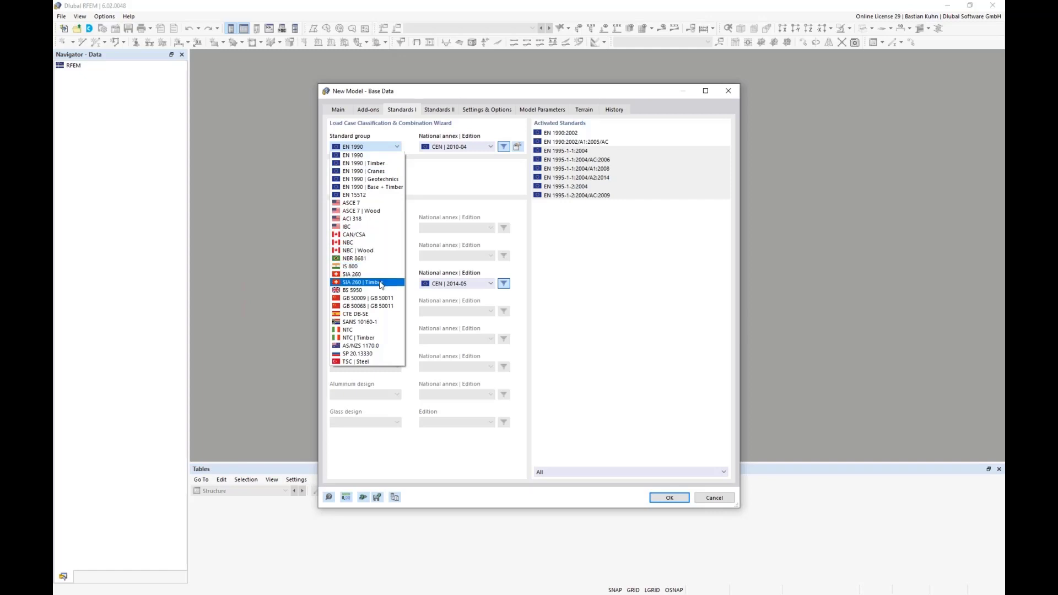
{"action": "left_click", "coordinate": [377, 165]}
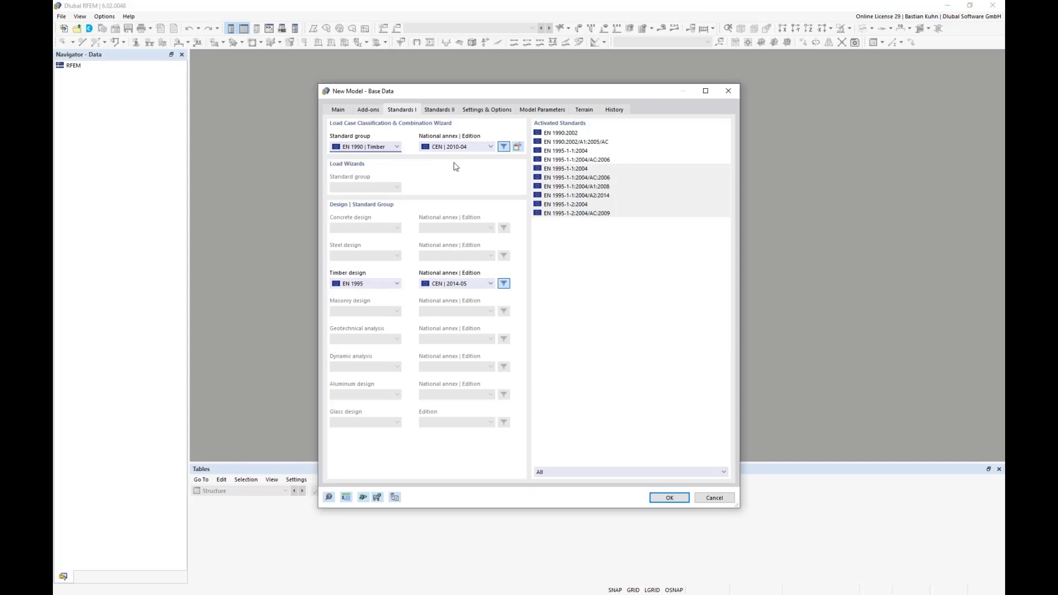
{"action": "left_click", "coordinate": [461, 146]}
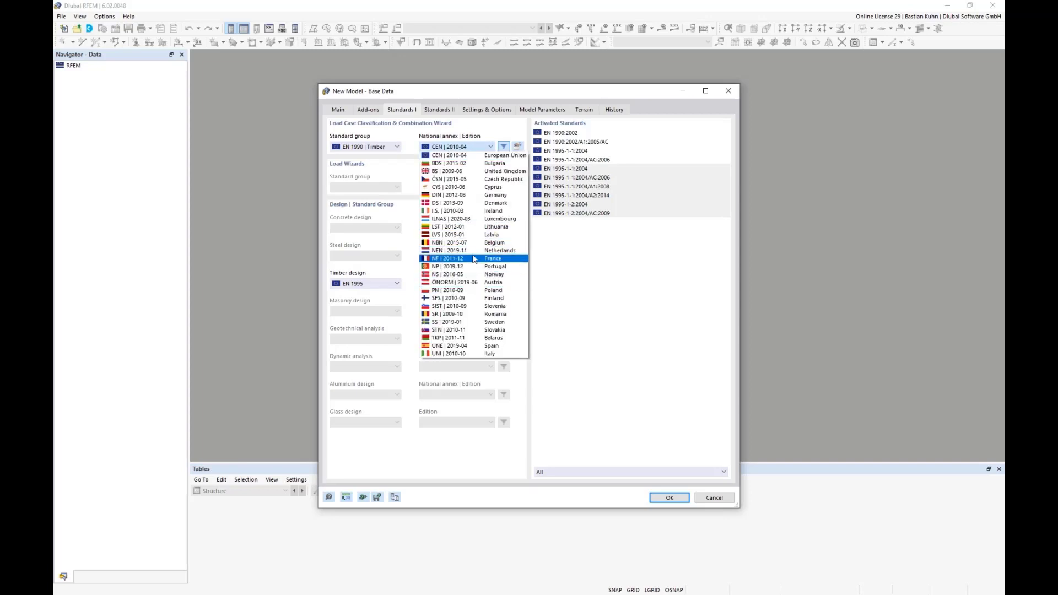
{"action": "left_click", "coordinate": [493, 134]}
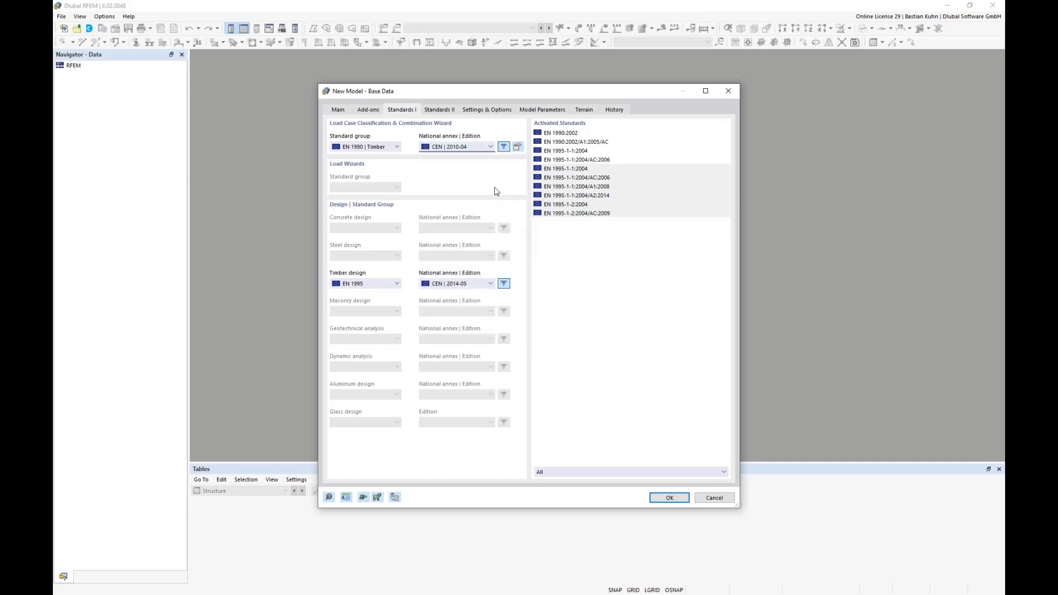
- Review the combination settings, keep the timber deformation coefficient at 0.60, and create the model
{"action": "left_click", "coordinate": [518, 148]}
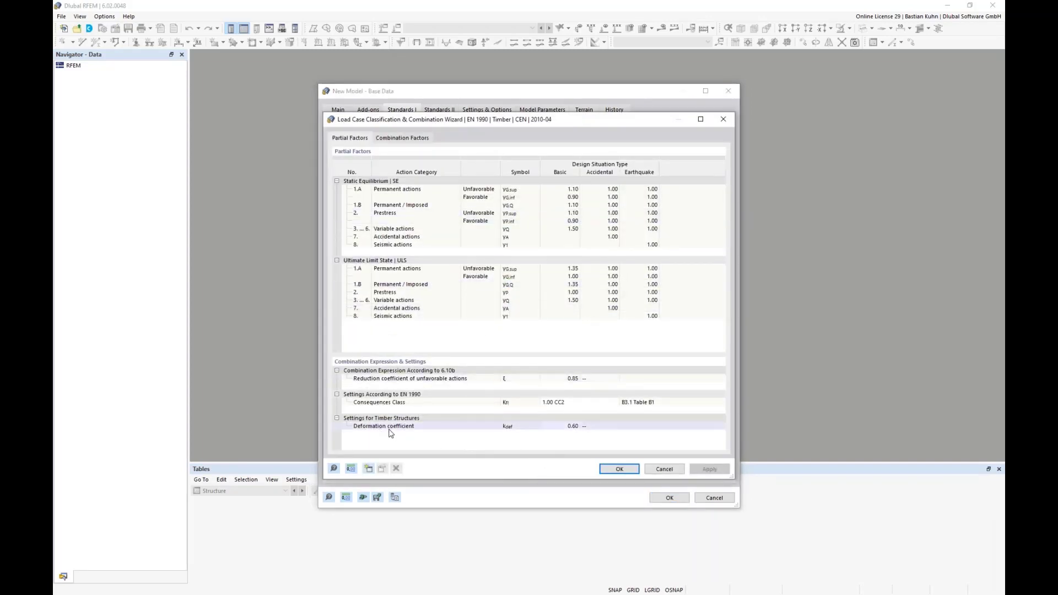
{"action": "left_click", "coordinate": [559, 427]}
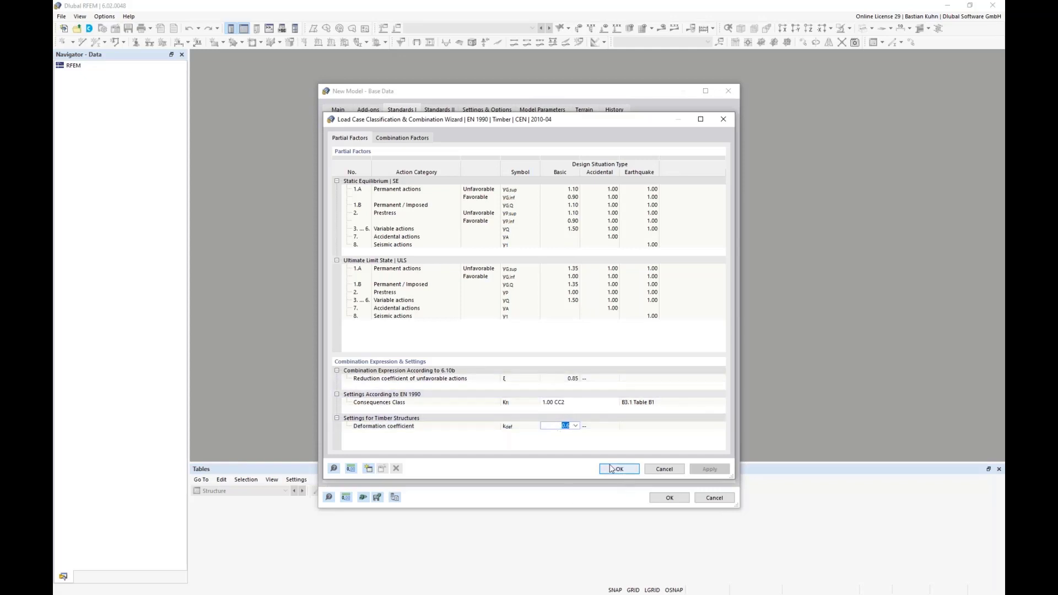
{"action": "left_click", "coordinate": [576, 426]}
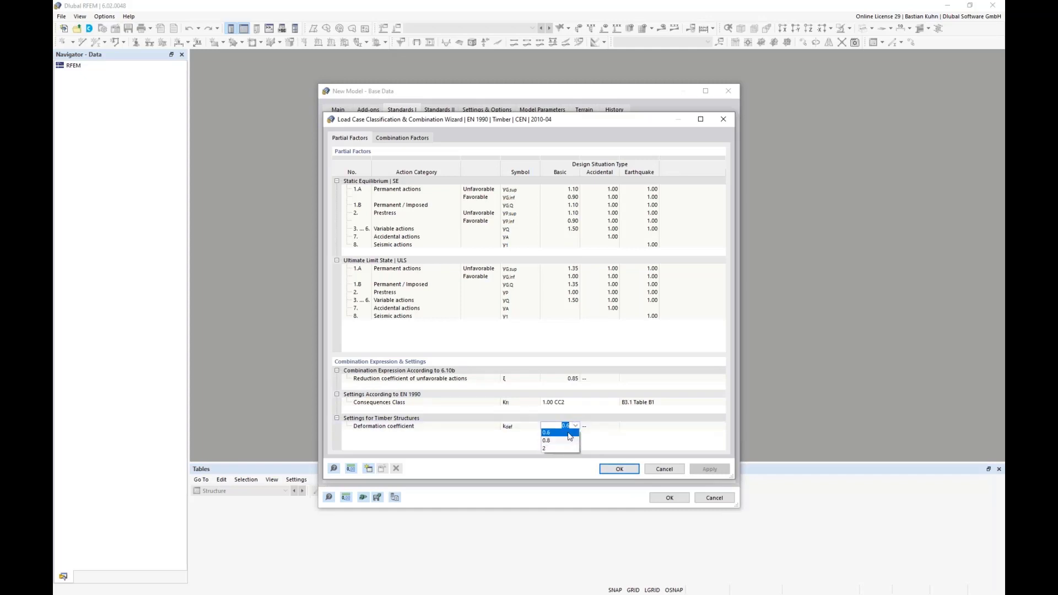
{"action": "left_click", "coordinate": [619, 428]}
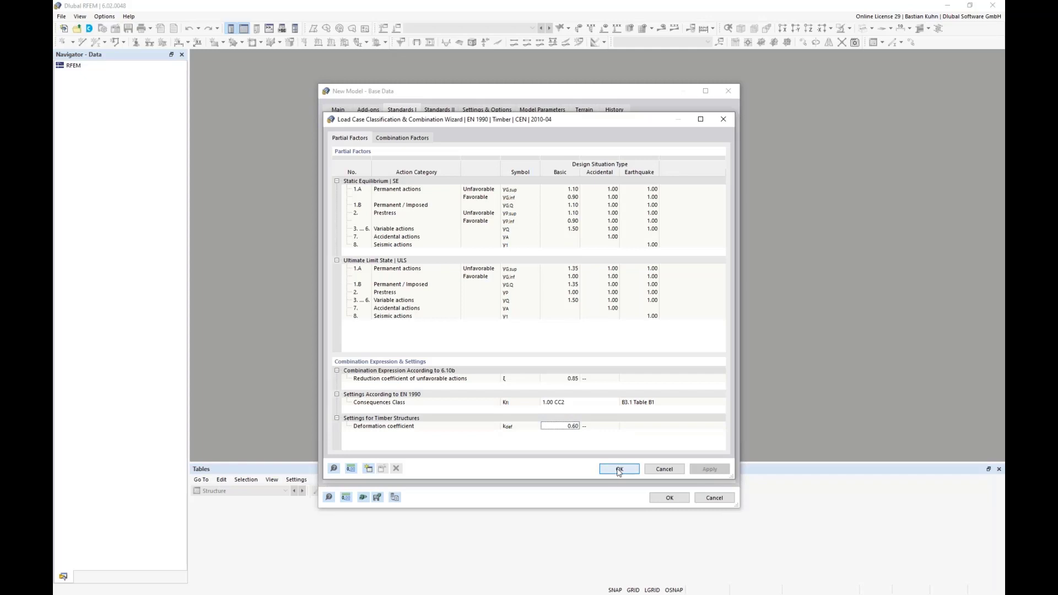
{"action": "left_click", "coordinate": [619, 469]}
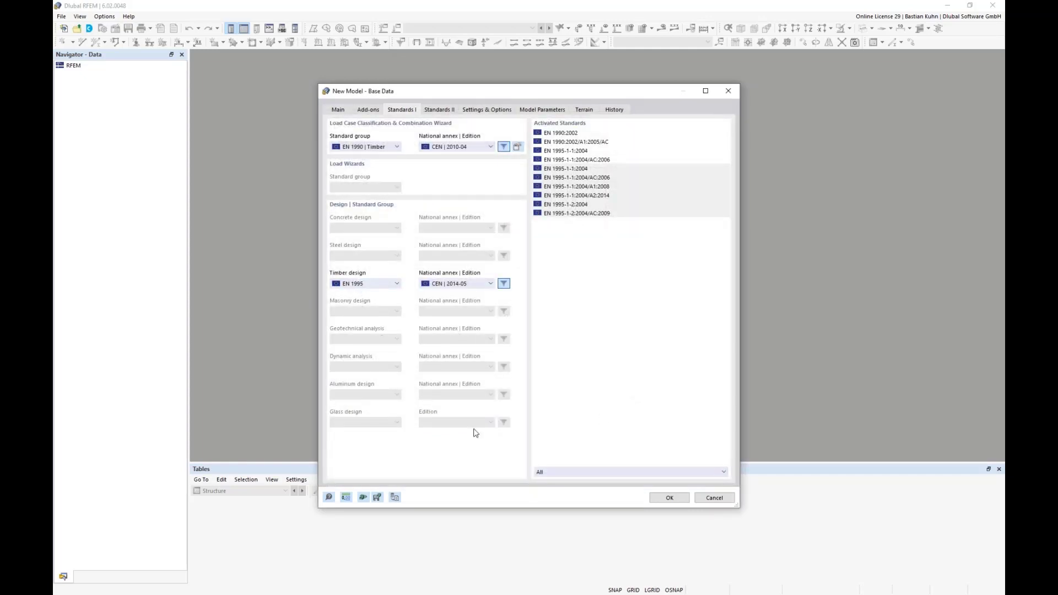
{"action": "left_click", "coordinate": [669, 498]}
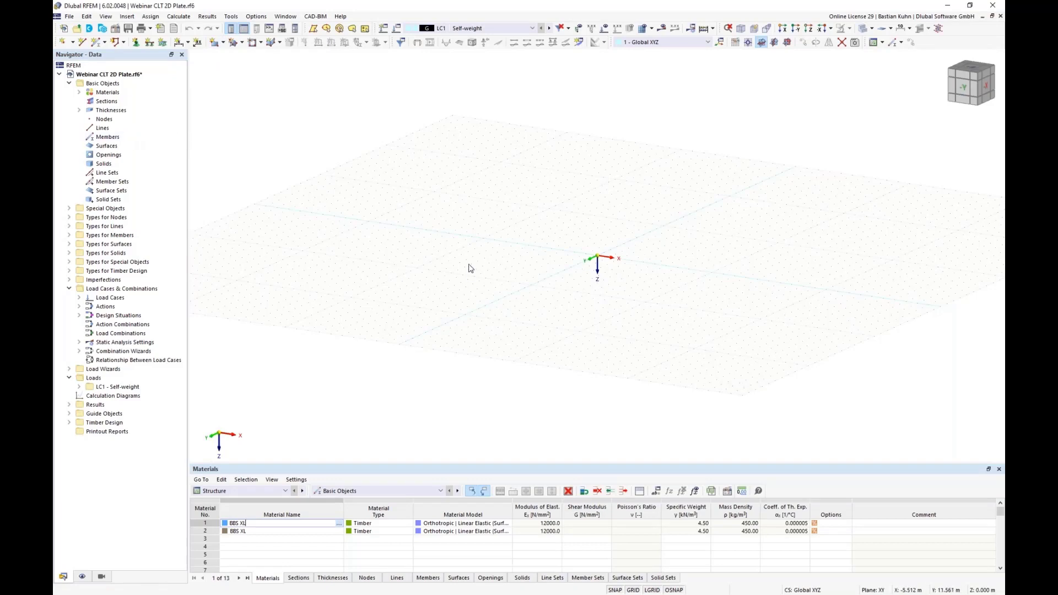
{"action": "middle_click_drag", "start_coordinate": [468, 263], "coordinate": [409, 273]}
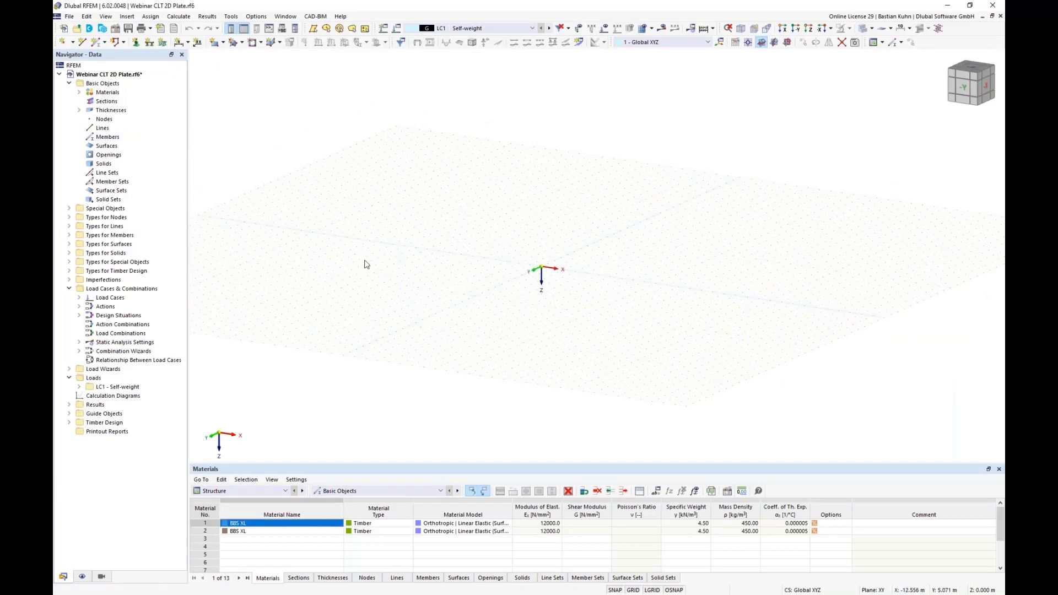
{"action": "left_click", "coordinate": [214, 43]}
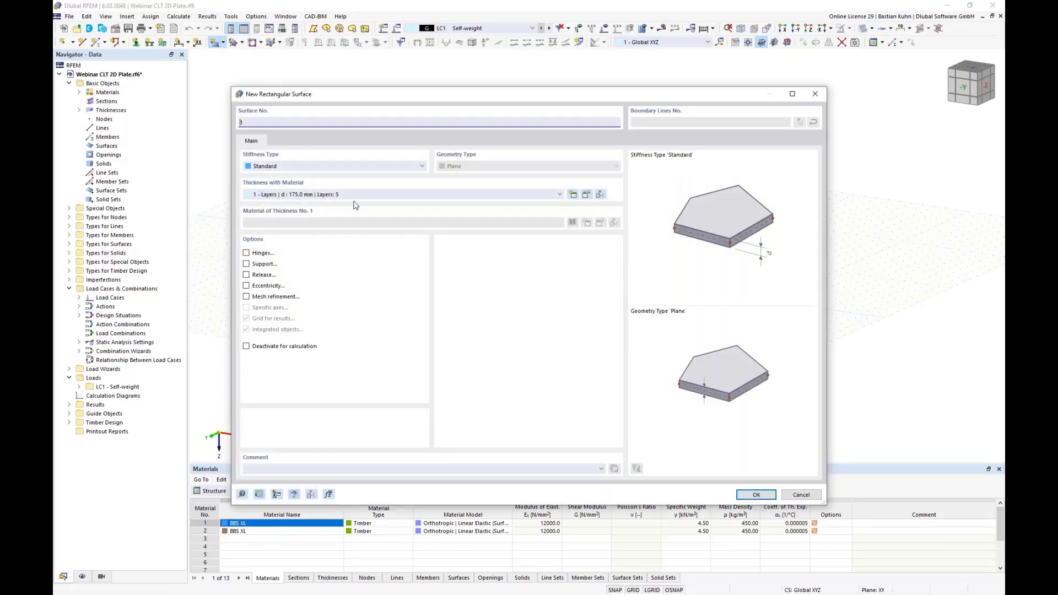
{"action": "left_click", "coordinate": [800, 495]}
- Delete all existing thicknesses and materials from the model
{"action": "key", "text": "Delete"}
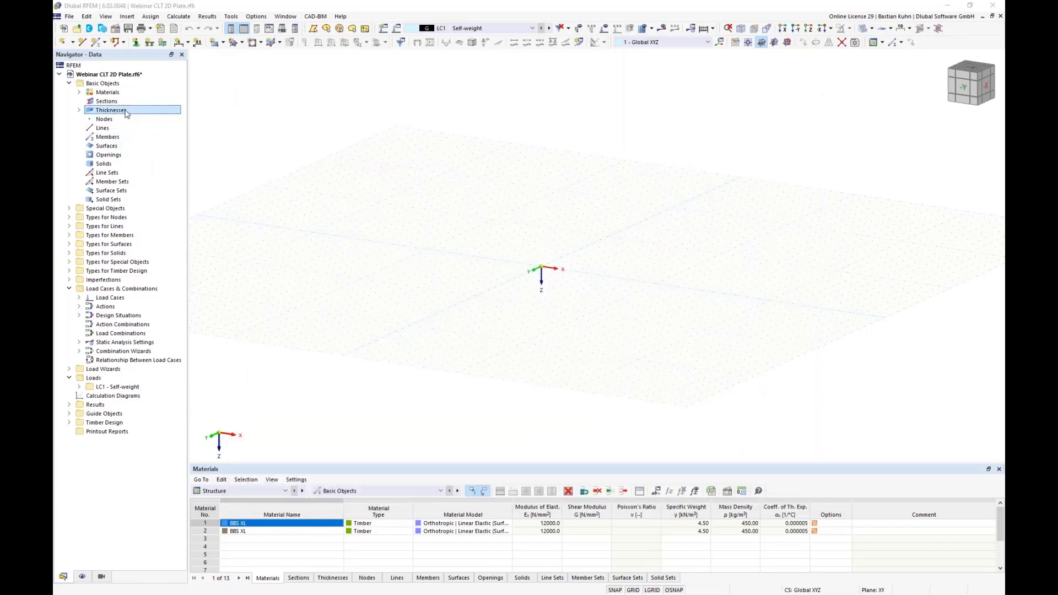
{"action": "key", "text": "Return"}
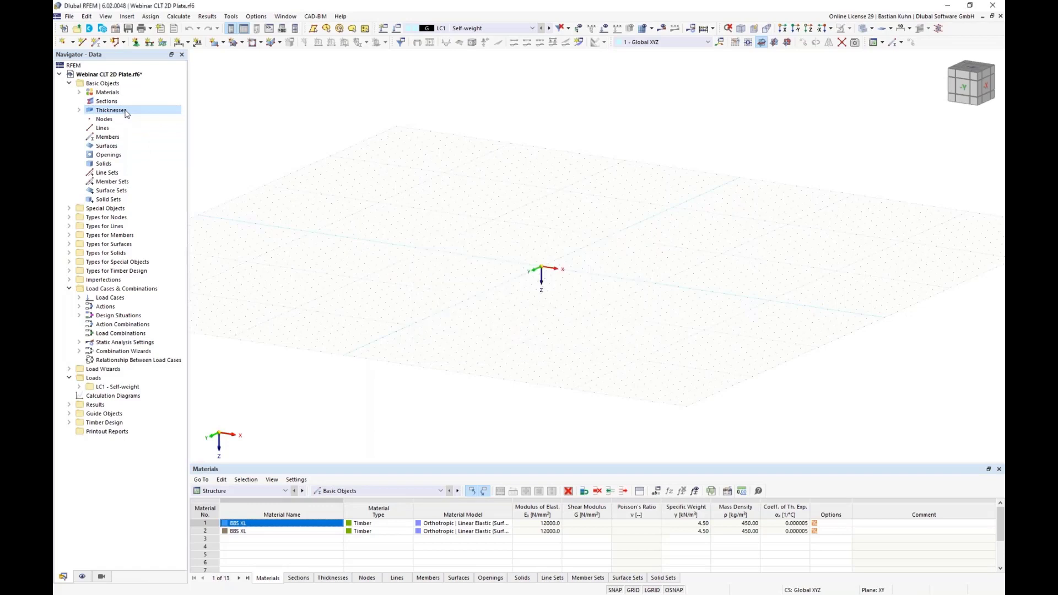
{"action": "left_click", "coordinate": [108, 92]}
{"action": "key", "text": "Delete"}
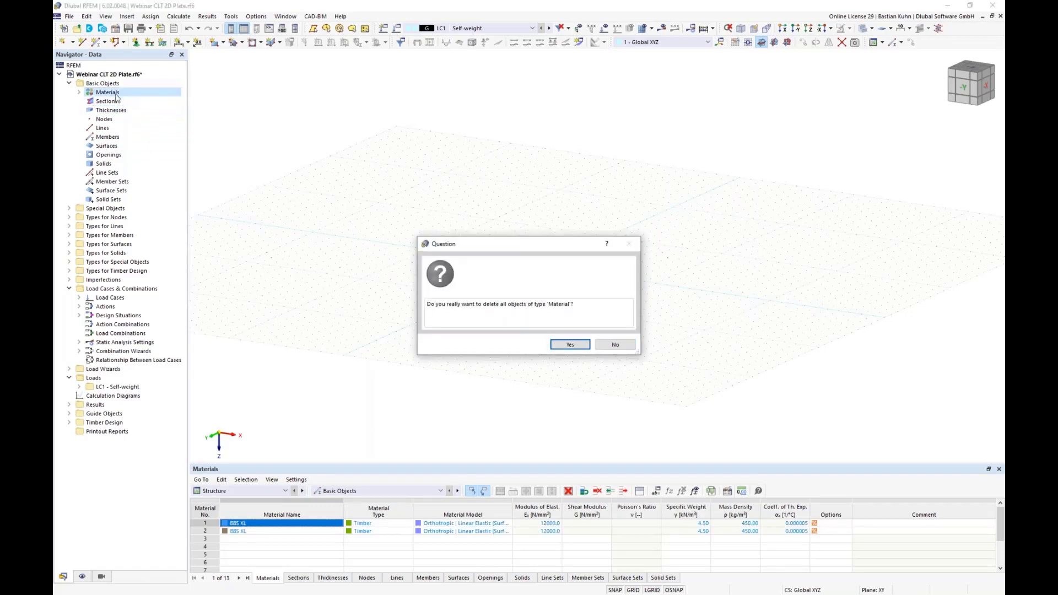
{"action": "key", "text": "Left"}
{"action": "key", "text": "Return"}
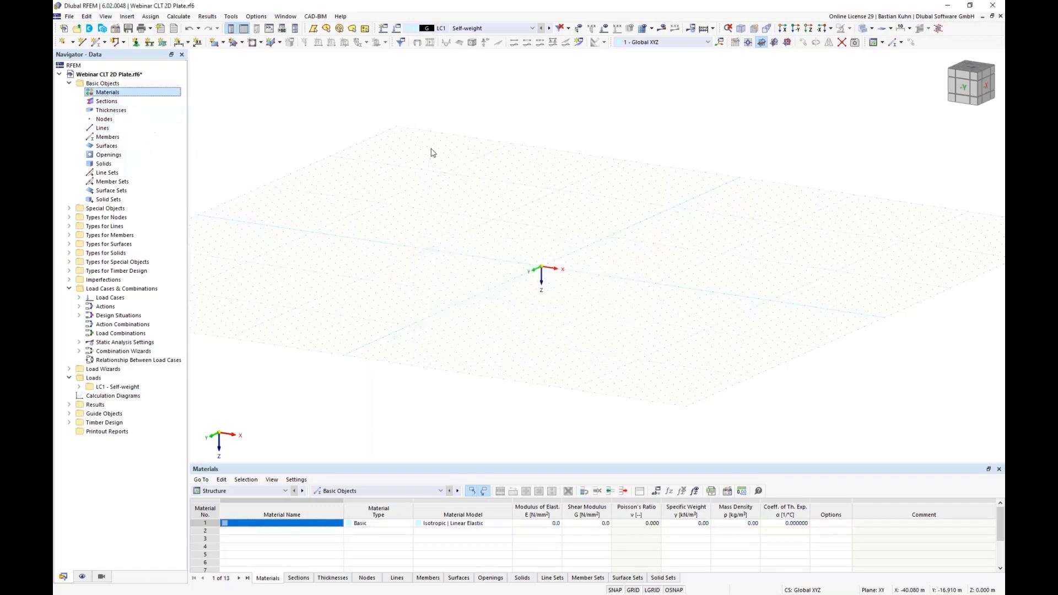
- Start a new rectangular surface and create a thickness of type Layers for it
{"action": "left_click", "coordinate": [215, 42]}
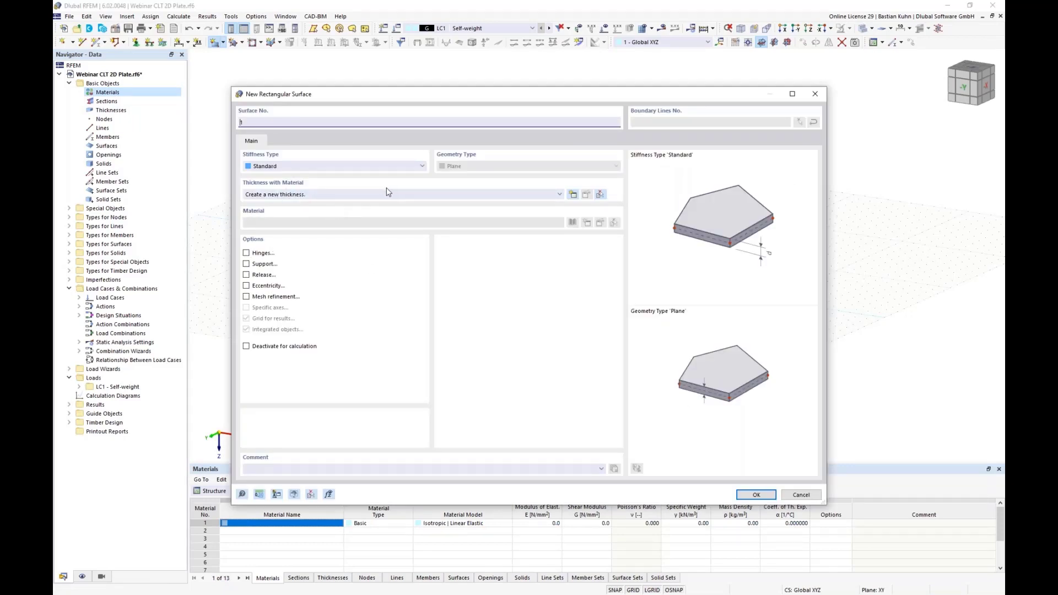
{"action": "left_click", "coordinate": [573, 195]}
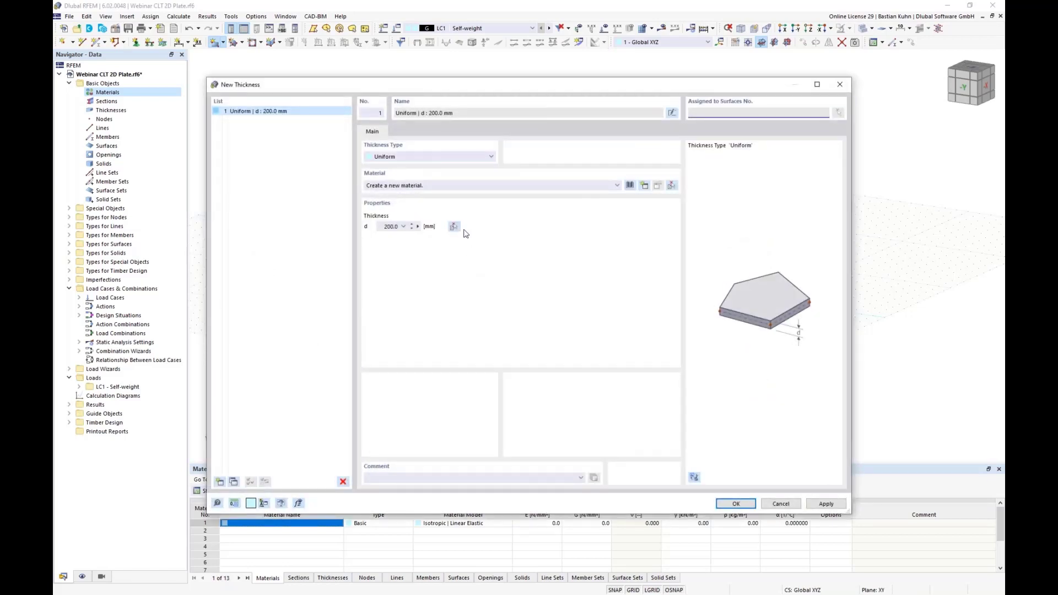
{"action": "left_click", "coordinate": [444, 157]}
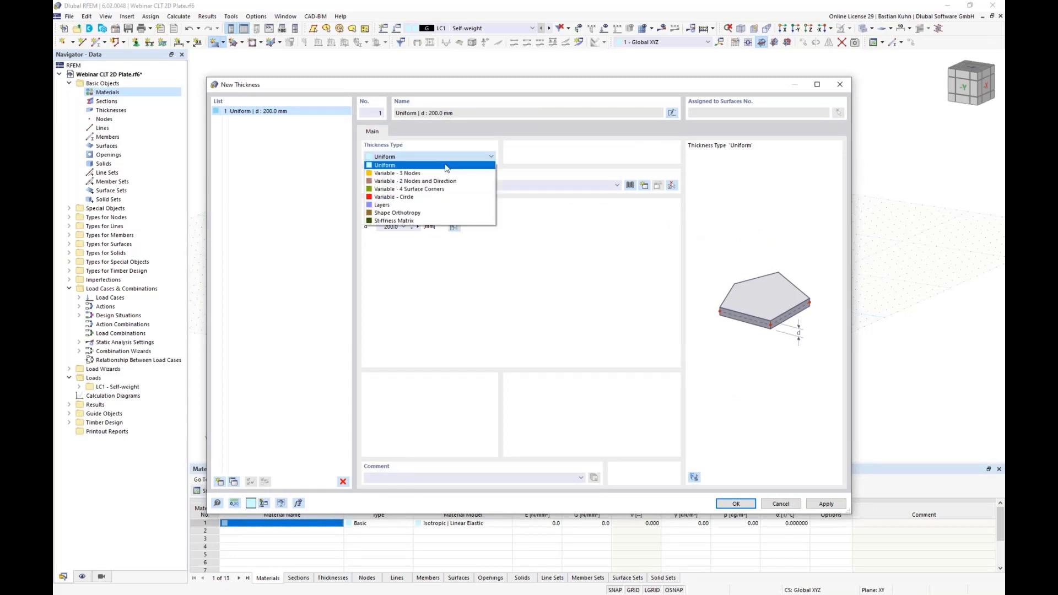
{"action": "left_click", "coordinate": [451, 206]}
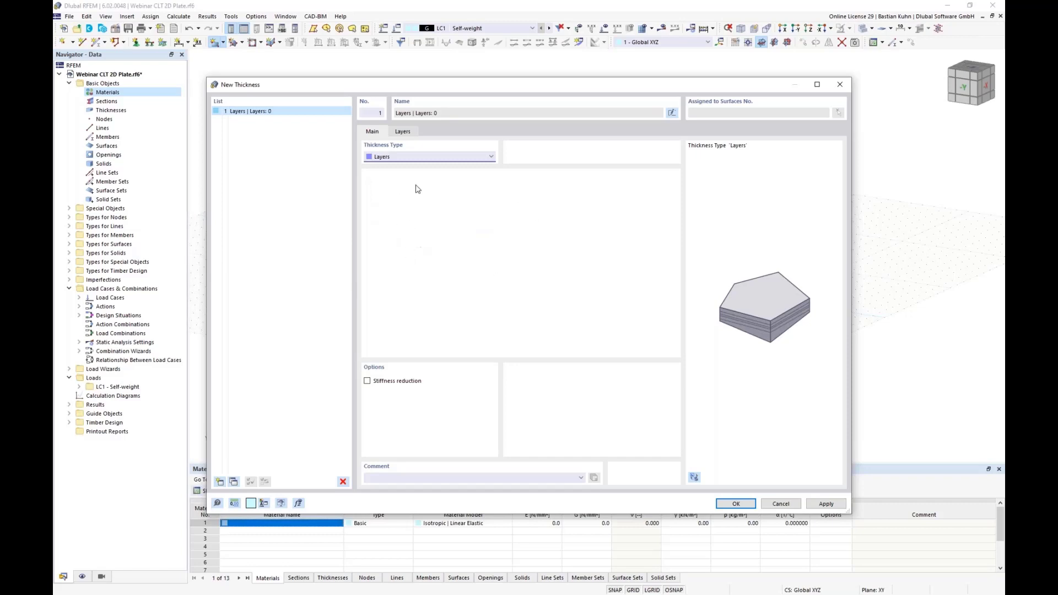
{"action": "left_click", "coordinate": [402, 132]}
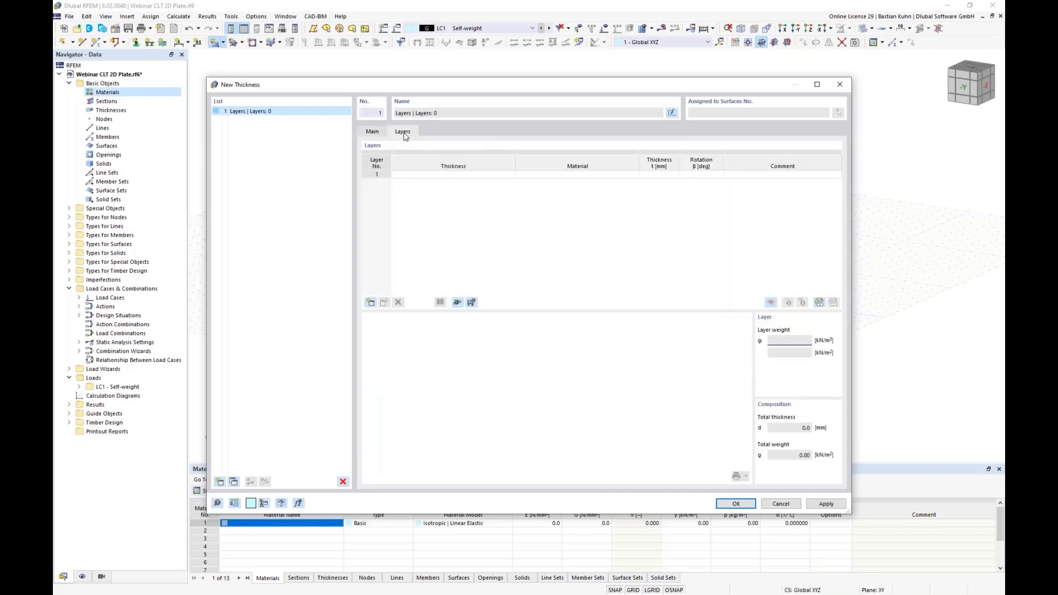
- Create a new material for the first layer with the Orthotropic | Linear Elastic (Surfaces) material model
{"action": "left_click", "coordinate": [588, 175]}
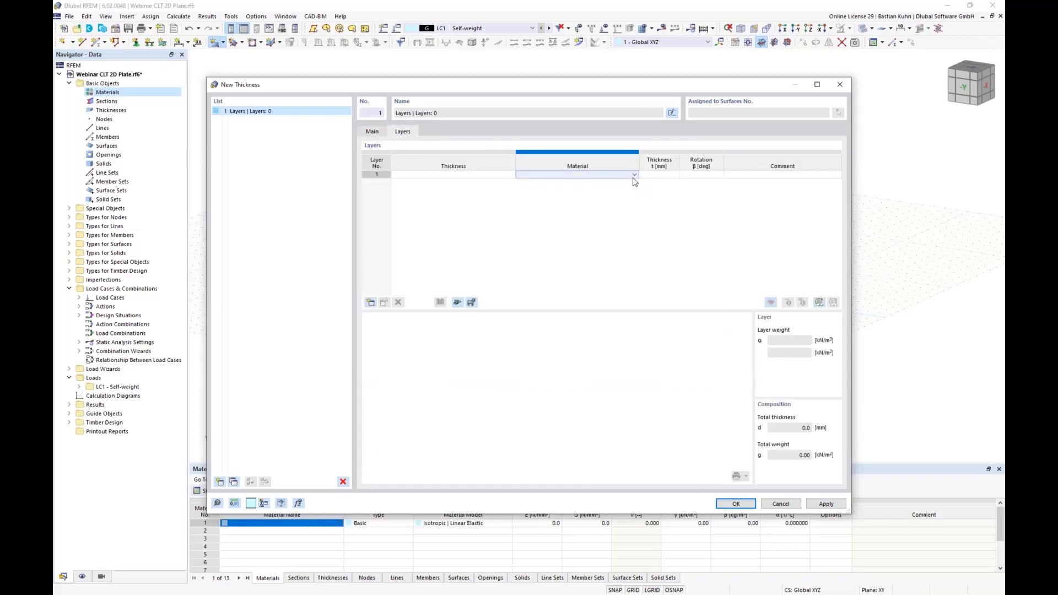
{"action": "left_click", "coordinate": [634, 175]}
{"action": "left_click", "coordinate": [634, 175]}
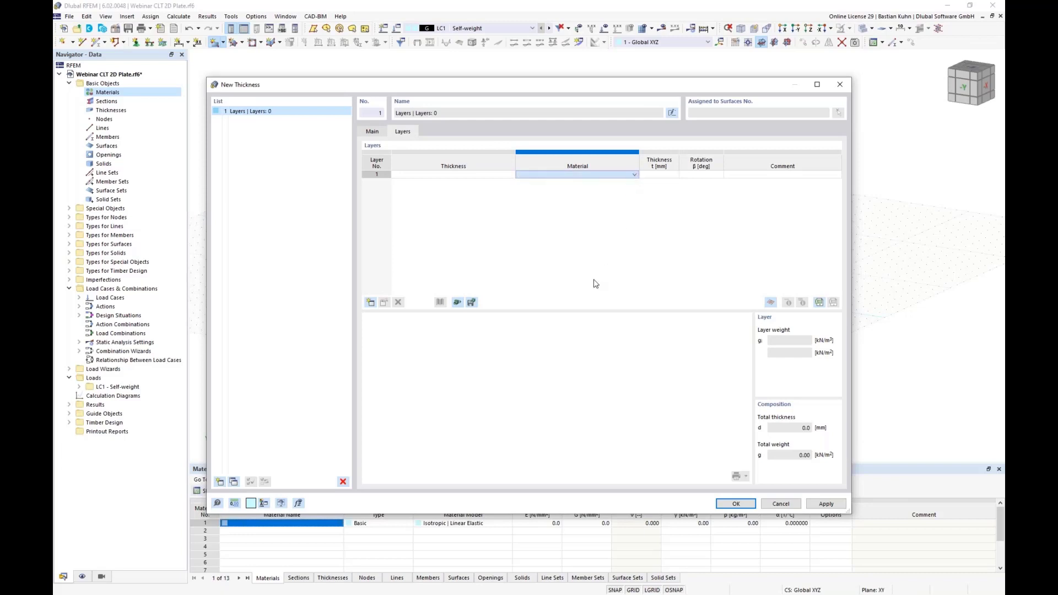
{"action": "left_click", "coordinate": [439, 208]}
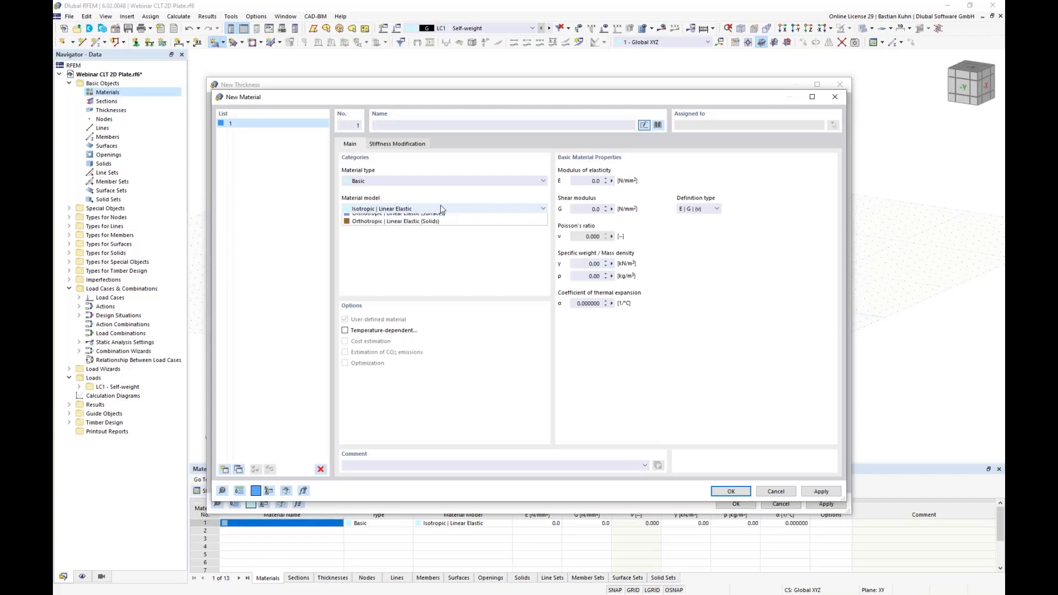
{"action": "left_click", "coordinate": [442, 226]}
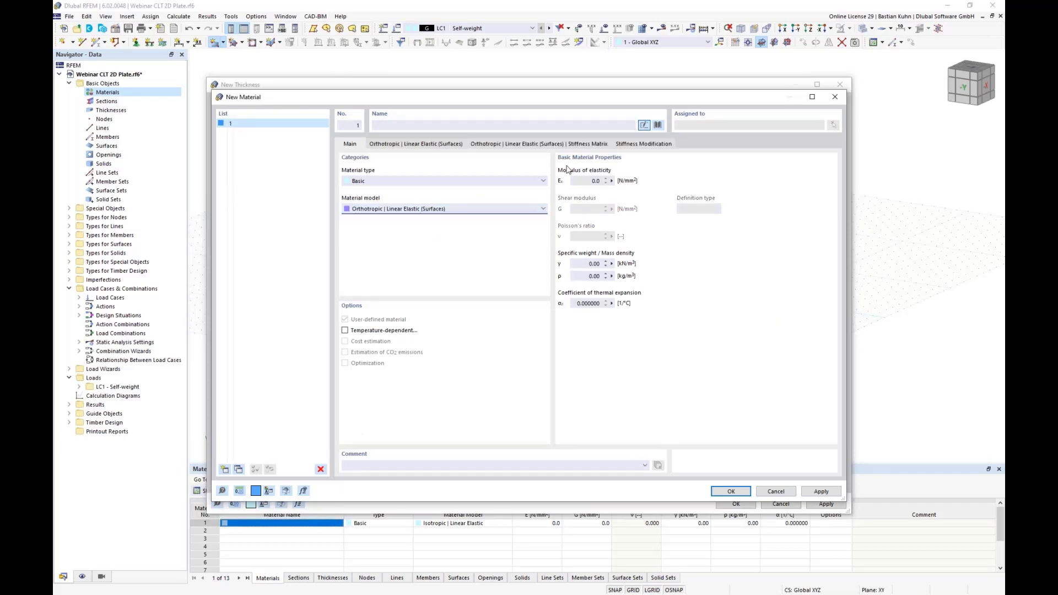
- Load the Binderholz cross-laminated timber BBS XL from the material library and examine its material values
{"action": "left_click", "coordinate": [657, 126]}
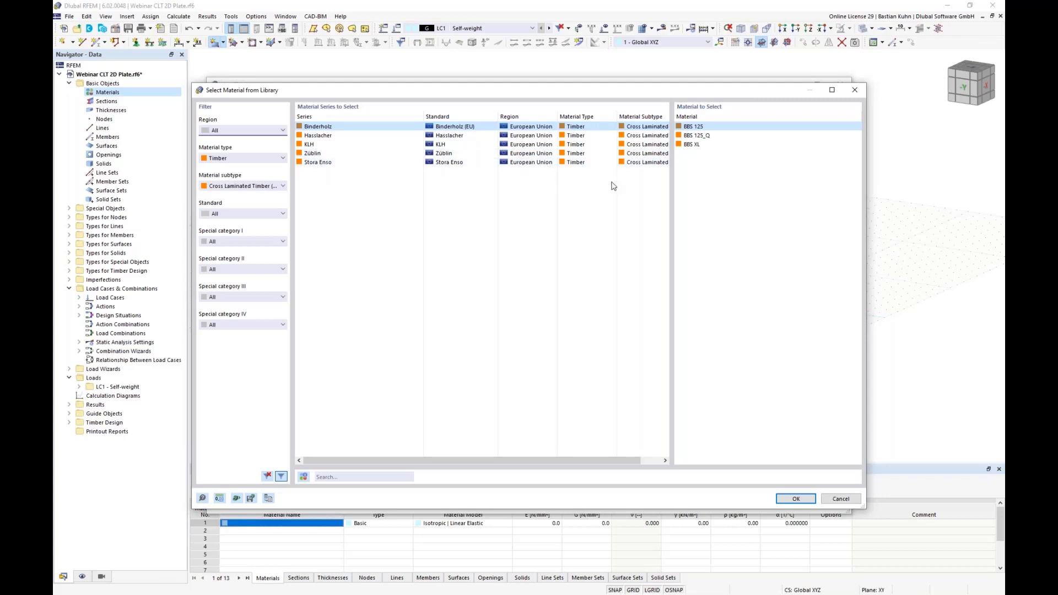
{"action": "left_click", "coordinate": [688, 144]}
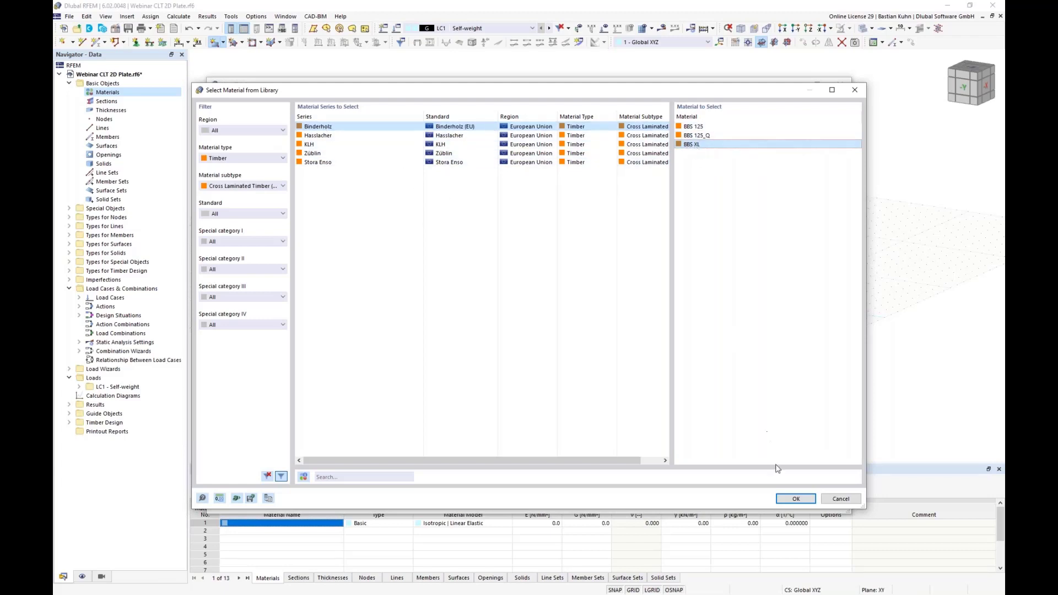
{"action": "left_click", "coordinate": [795, 499]}
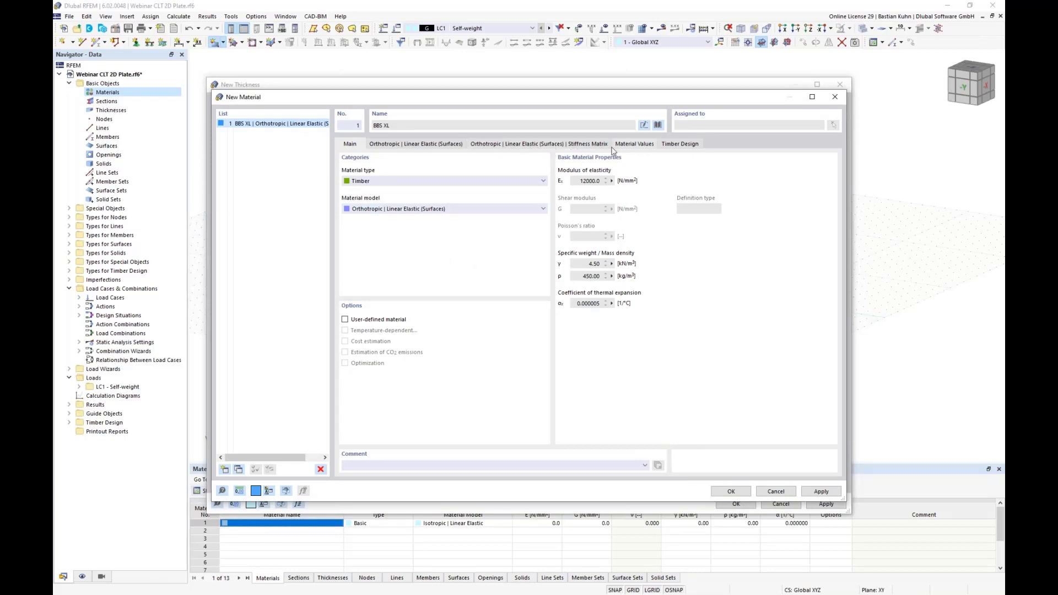
{"action": "left_click", "coordinate": [634, 144]}
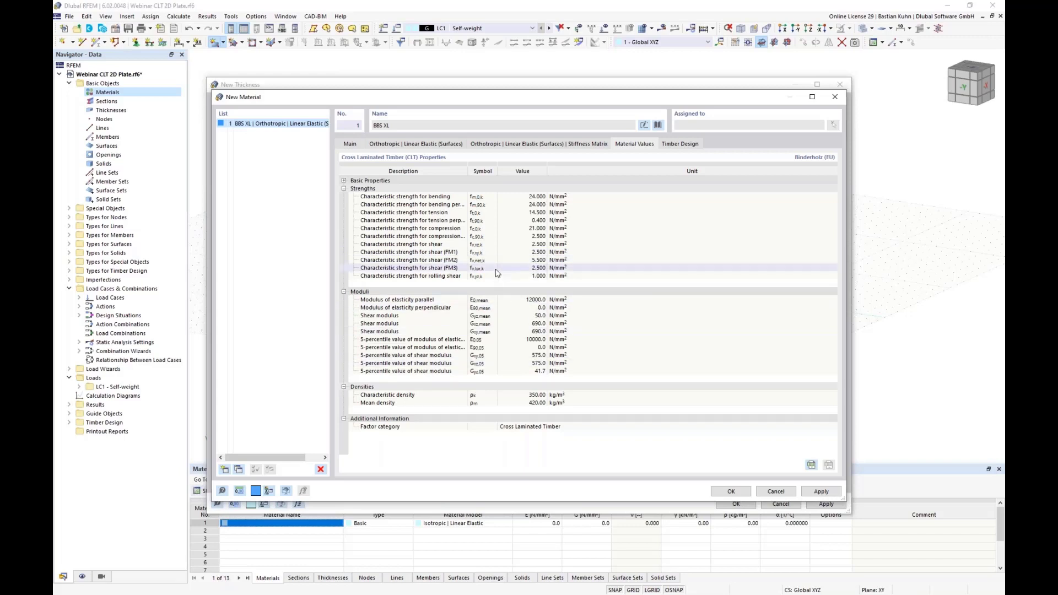
{"action": "left_click", "coordinate": [531, 255]}
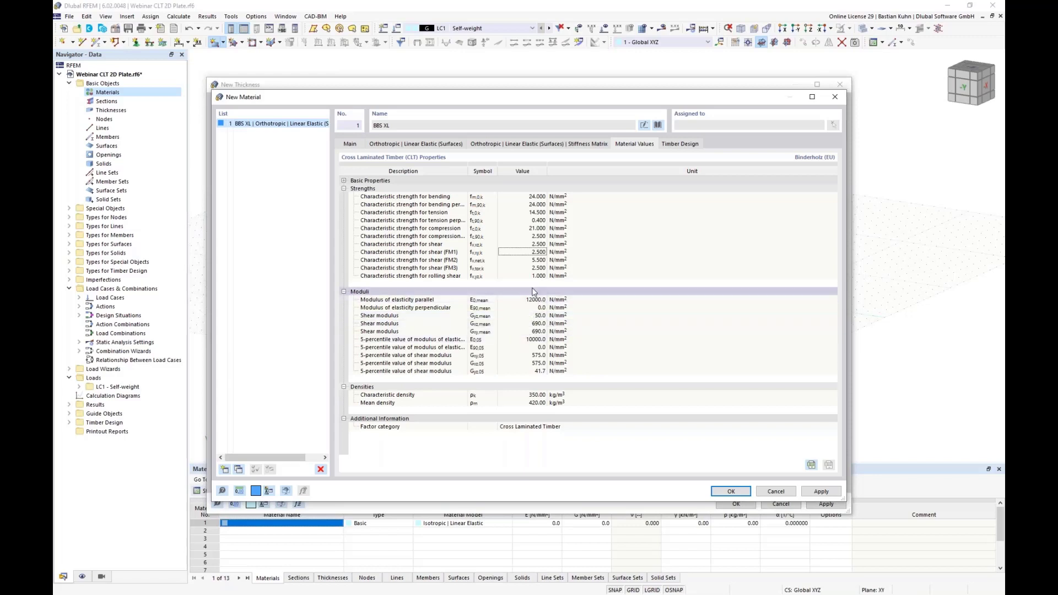
- Review the stiffness matrix and orthotropic elastic parameters of the BBS XL material, and accept the material for the first layer
{"action": "left_click", "coordinate": [528, 144]}
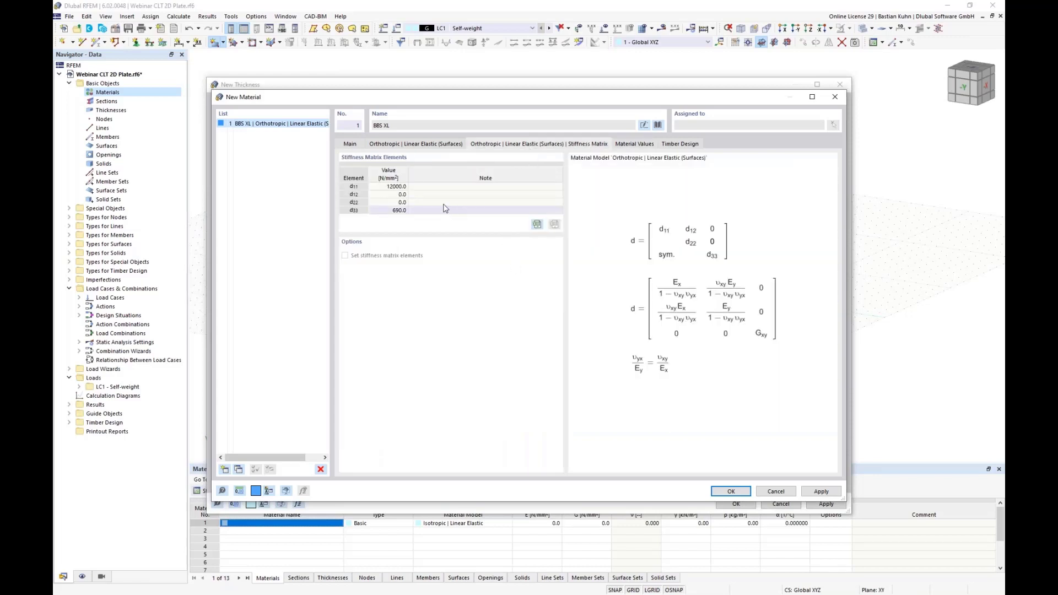
{"action": "left_click", "coordinate": [415, 144]}
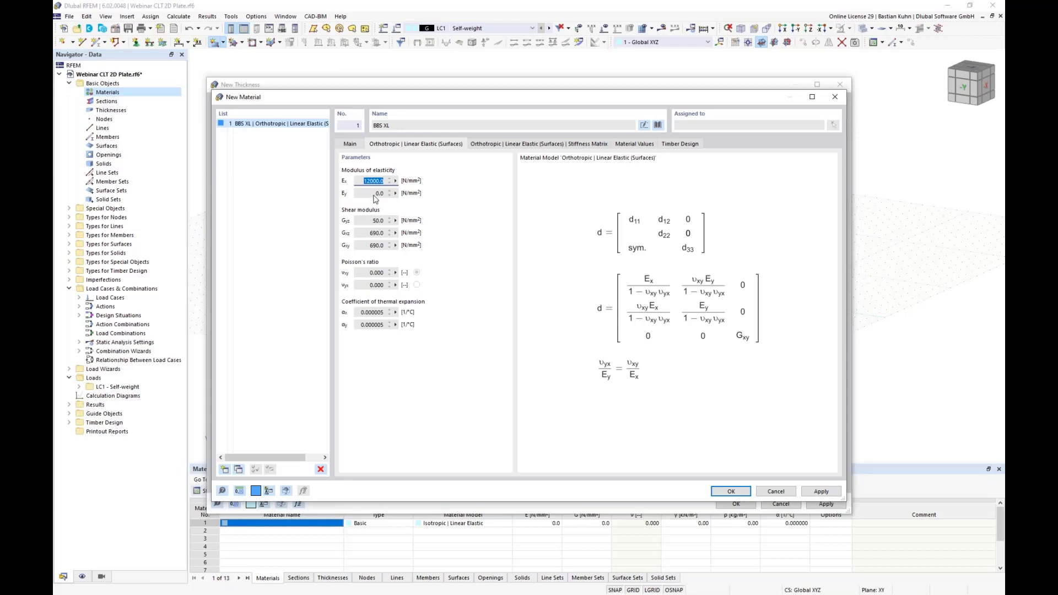
{"action": "left_click", "coordinate": [727, 492]}
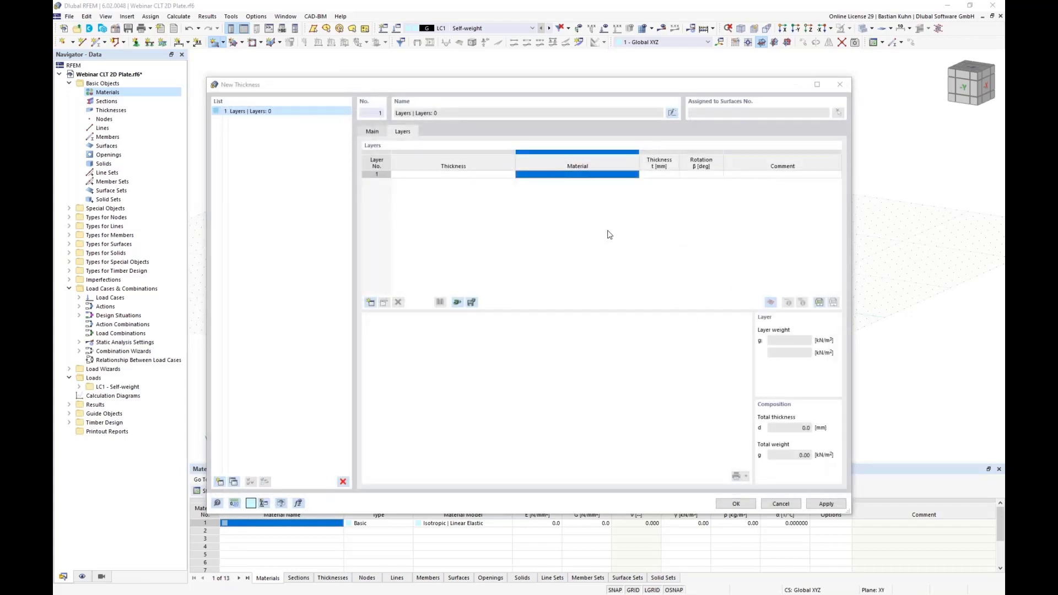
- Define five layers in the thickness, each 35 mm thick
{"action": "left_click", "coordinate": [657, 175]}
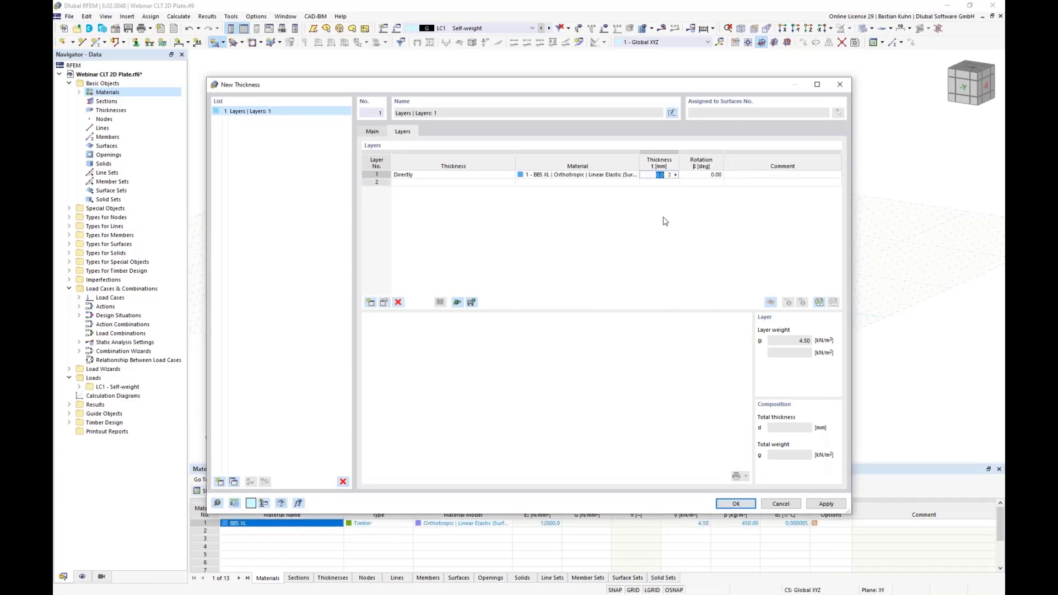
{"action": "type", "text": "35"}
{"action": "key", "text": "Return"}
{"action": "key", "text": "Return"}
{"action": "key", "text": "Return"}
{"action": "key", "text": "Return"}
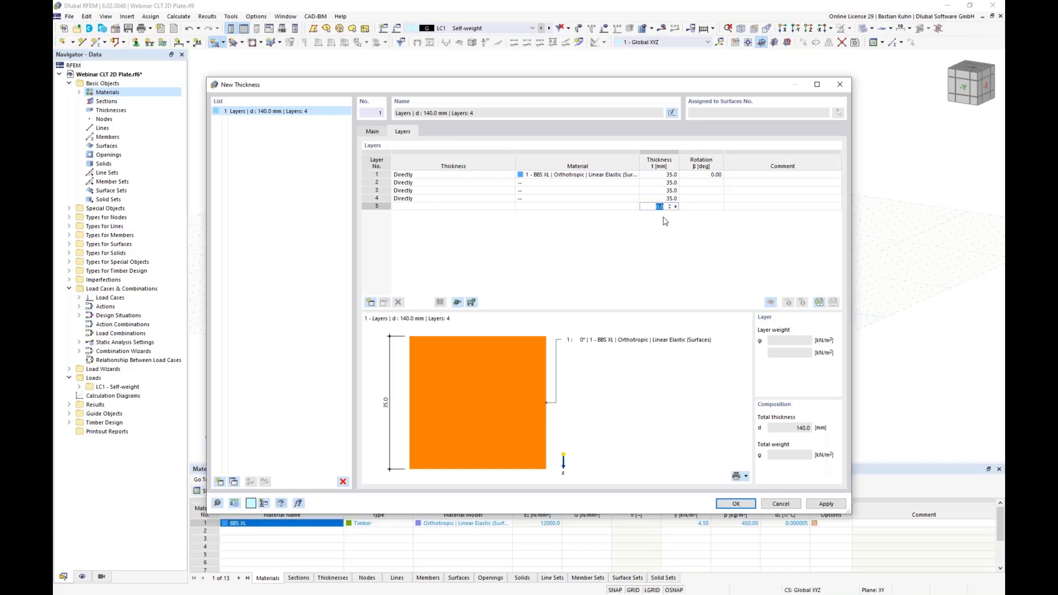
{"action": "key", "text": "Return"}
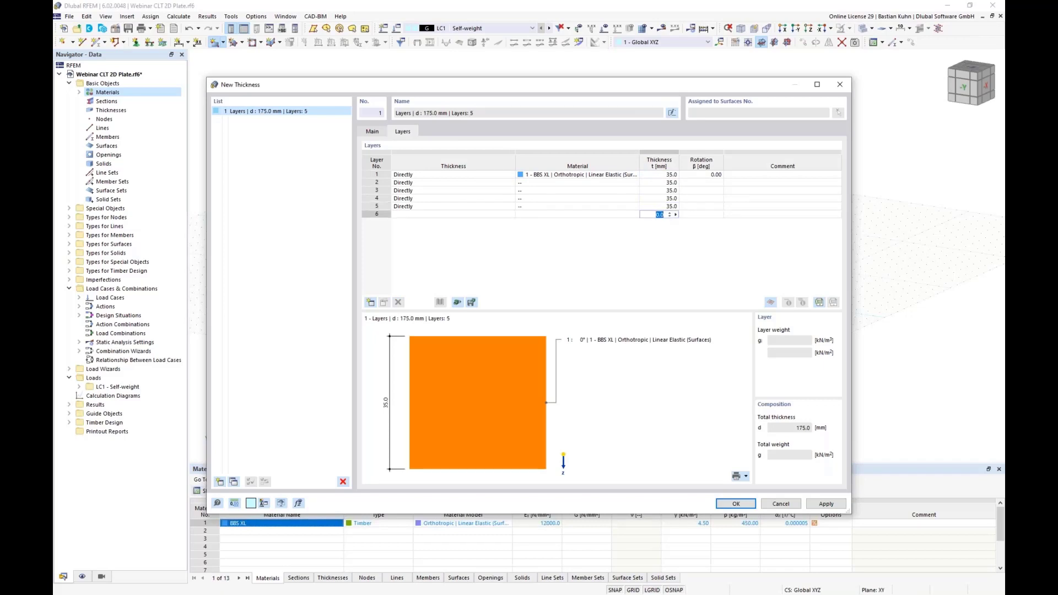
- Assign material 1, BBS XL, to layers 2 through 5
{"action": "left_click", "coordinate": [610, 183]}
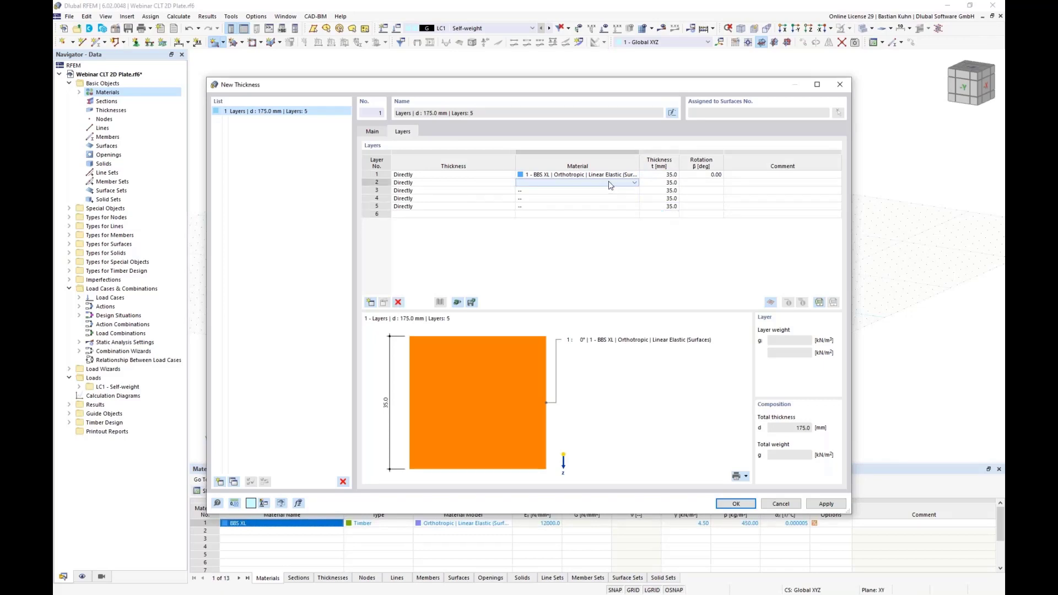
{"action": "key", "text": "Return"}
{"action": "key", "text": "Return"}
{"action": "key", "text": "Return"}
{"action": "key", "text": "Return"}
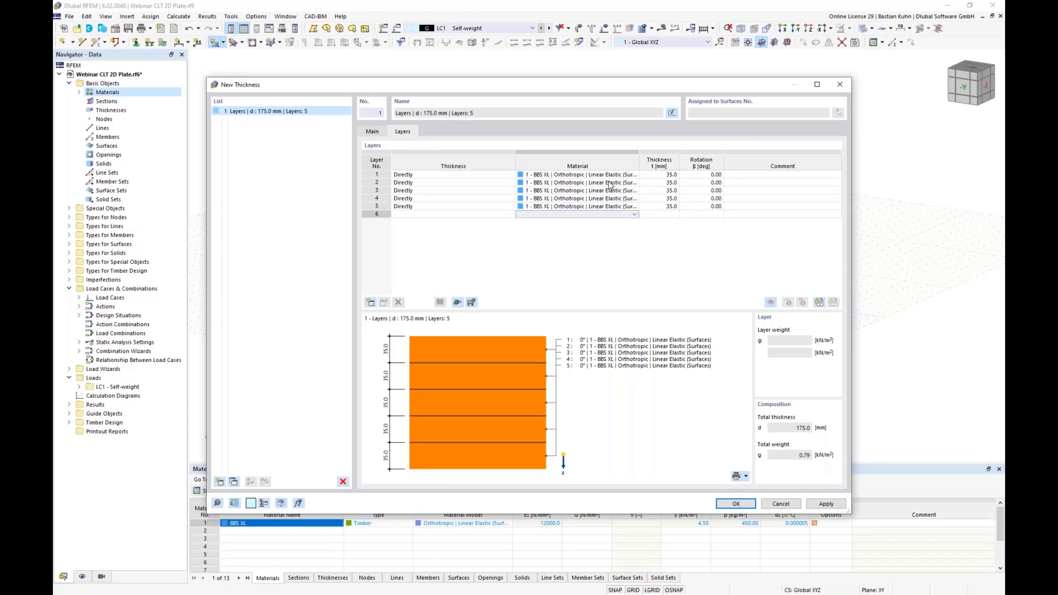
- Set the rotation of layers 2 and 4 to 90 degrees
{"action": "left_click", "coordinate": [702, 182]}
{"action": "left_click", "coordinate": [711, 183]}
{"action": "left_click", "coordinate": [709, 198]}
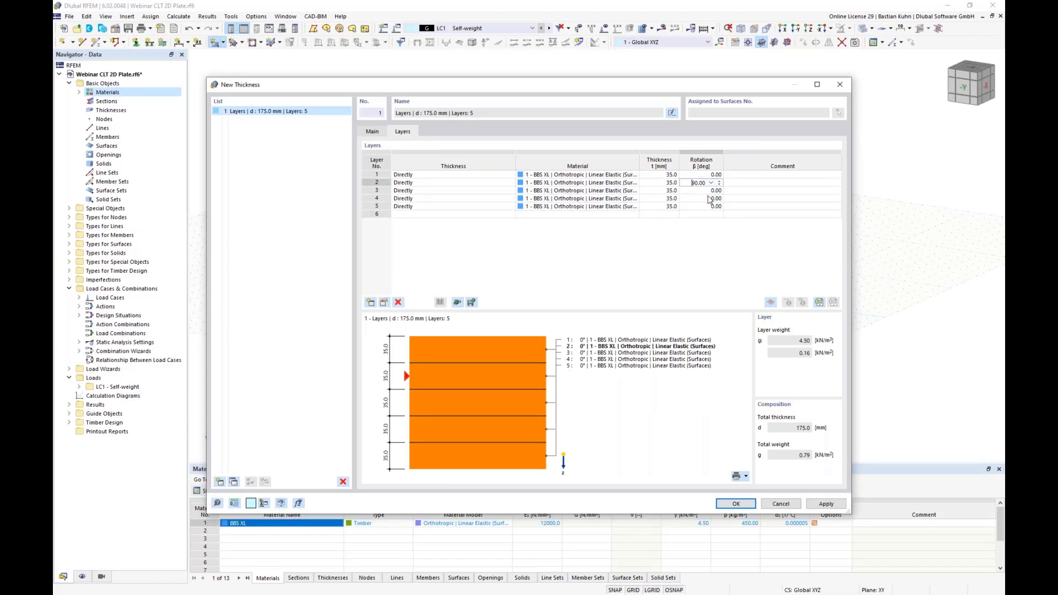
{"action": "left_click", "coordinate": [703, 198]}
{"action": "left_click", "coordinate": [711, 198]}
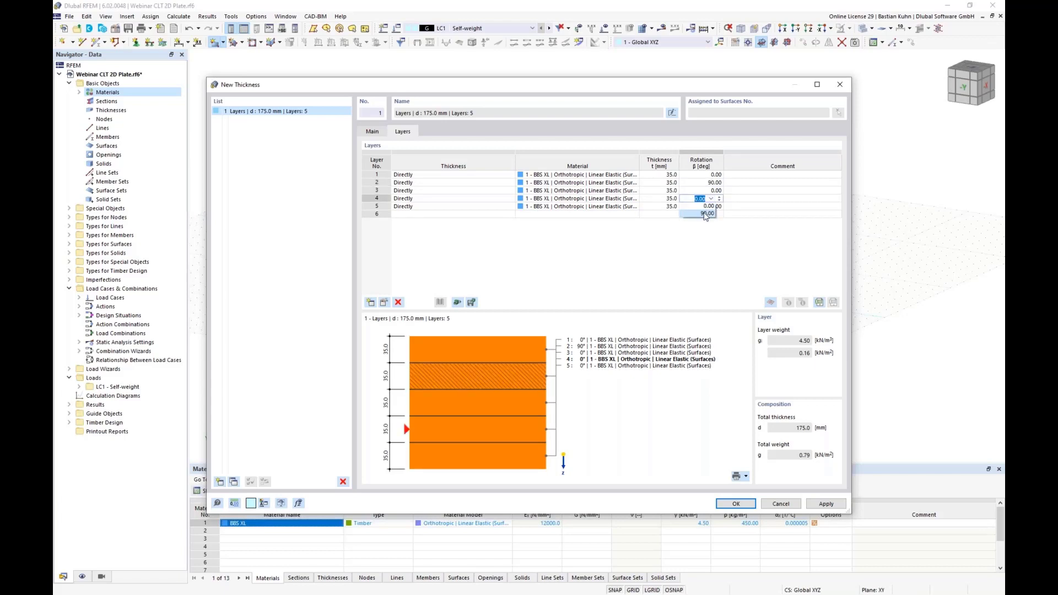
{"action": "left_click", "coordinate": [707, 211]}
- Create a new material for layer 2 and load Binderholz BBS XL for it from the material library
{"action": "left_click", "coordinate": [631, 183]}
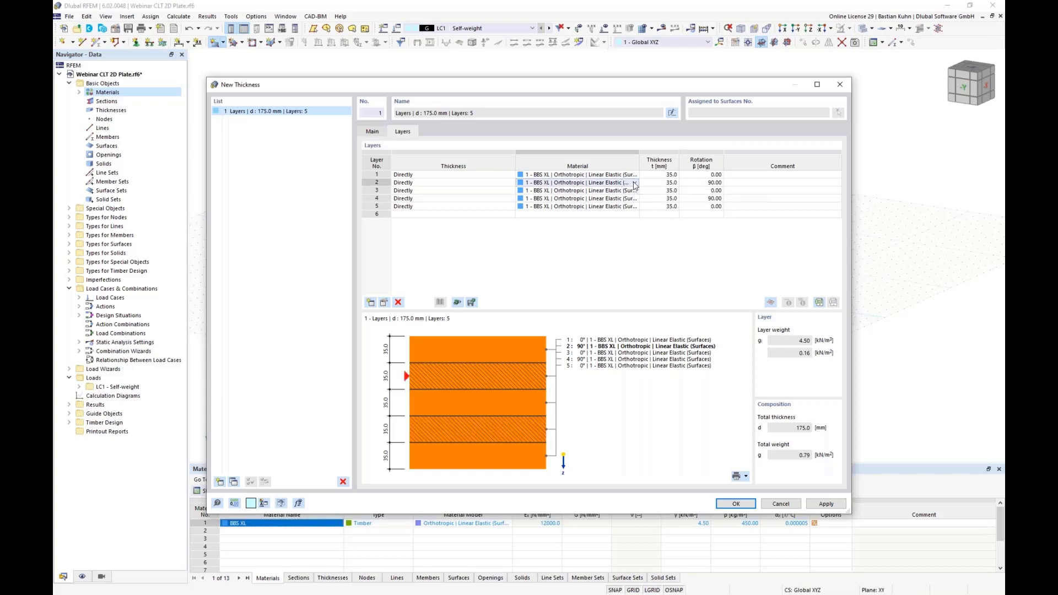
{"action": "left_click", "coordinate": [634, 183]}
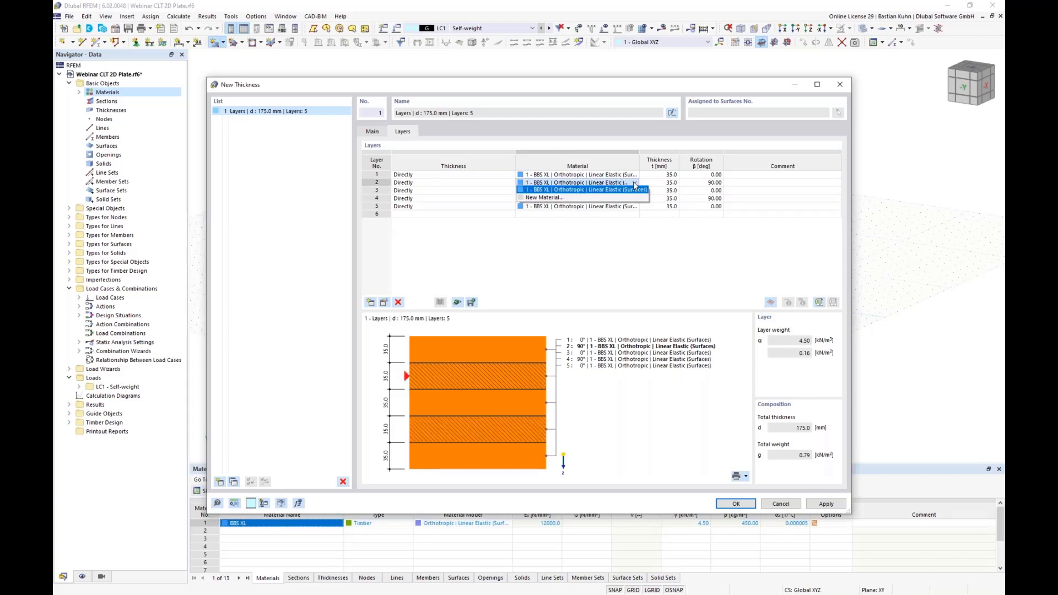
{"action": "left_click", "coordinate": [608, 198]}
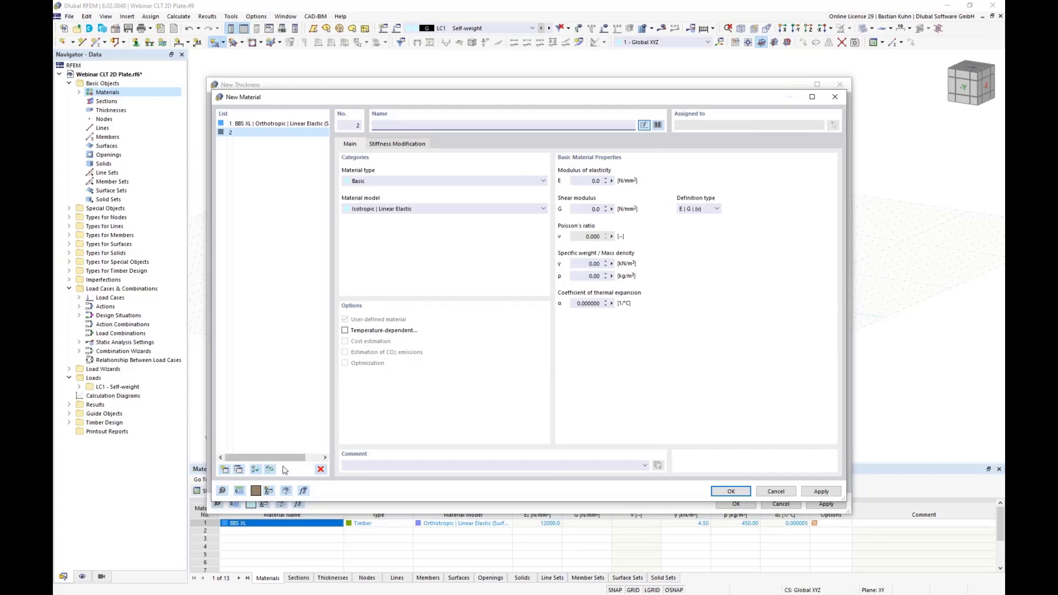
{"action": "left_click", "coordinate": [658, 125]}
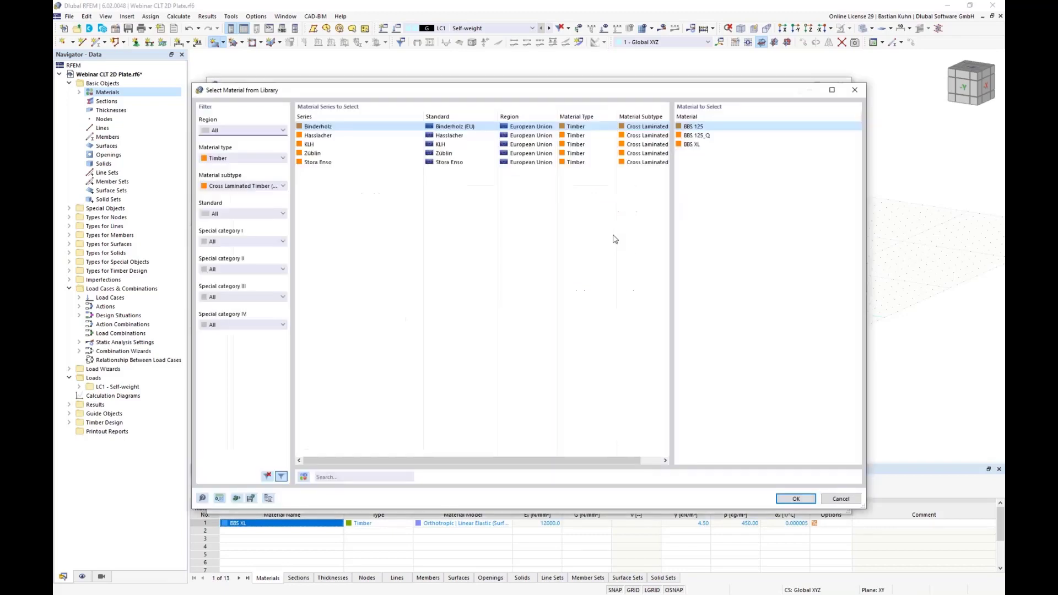
{"action": "left_click", "coordinate": [689, 145]}
{"action": "left_click", "coordinate": [793, 499]}
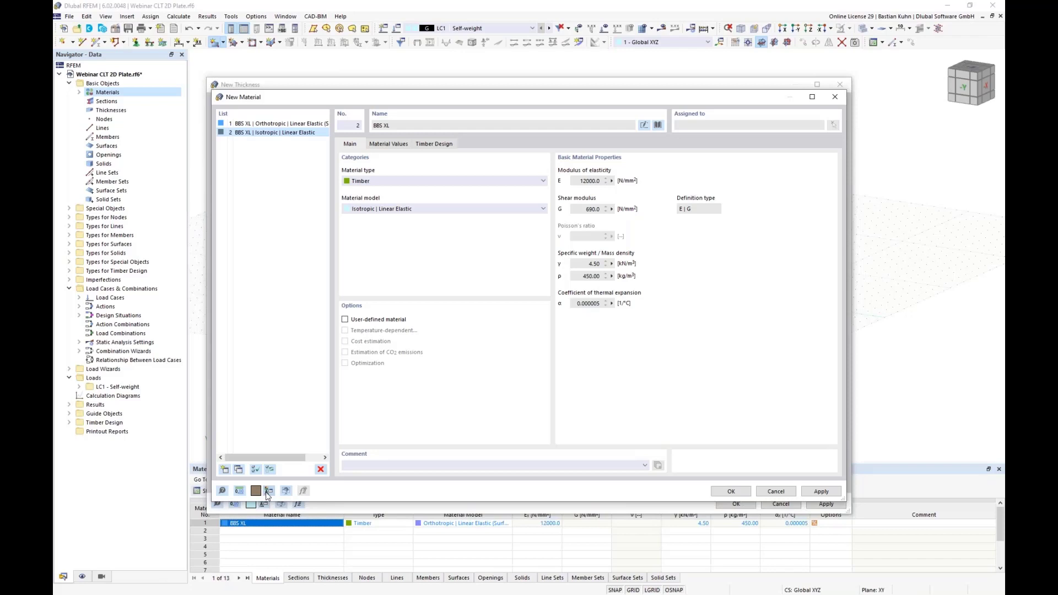
- Change the display color of the second BBS XL material to red
{"action": "left_click", "coordinate": [262, 496]}
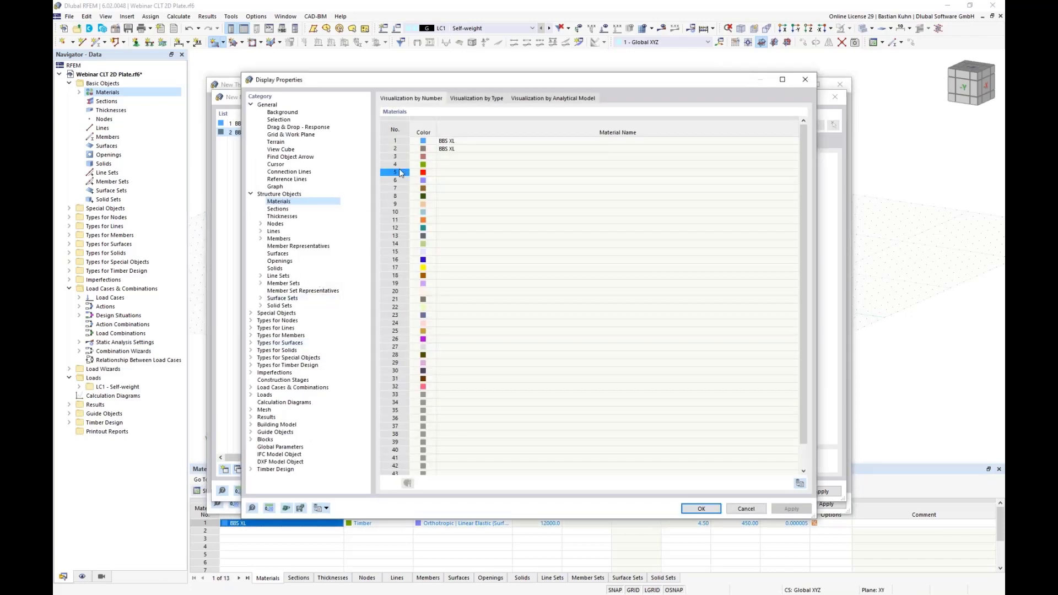
{"action": "left_click", "coordinate": [425, 154]}
{"action": "left_click", "coordinate": [425, 153]}
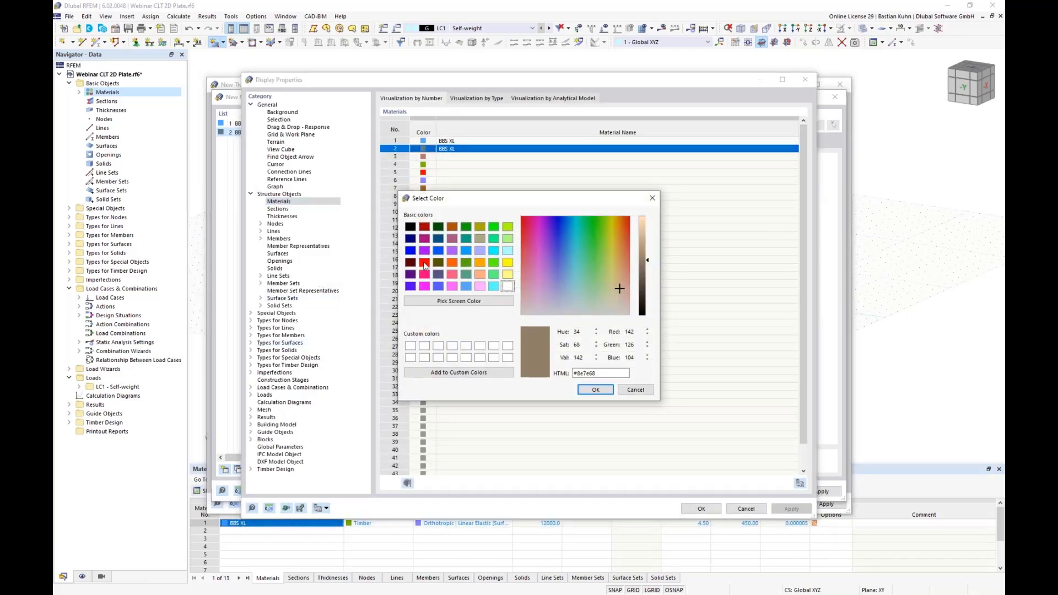
{"action": "left_click", "coordinate": [424, 262]}
{"action": "left_click", "coordinate": [593, 390]}
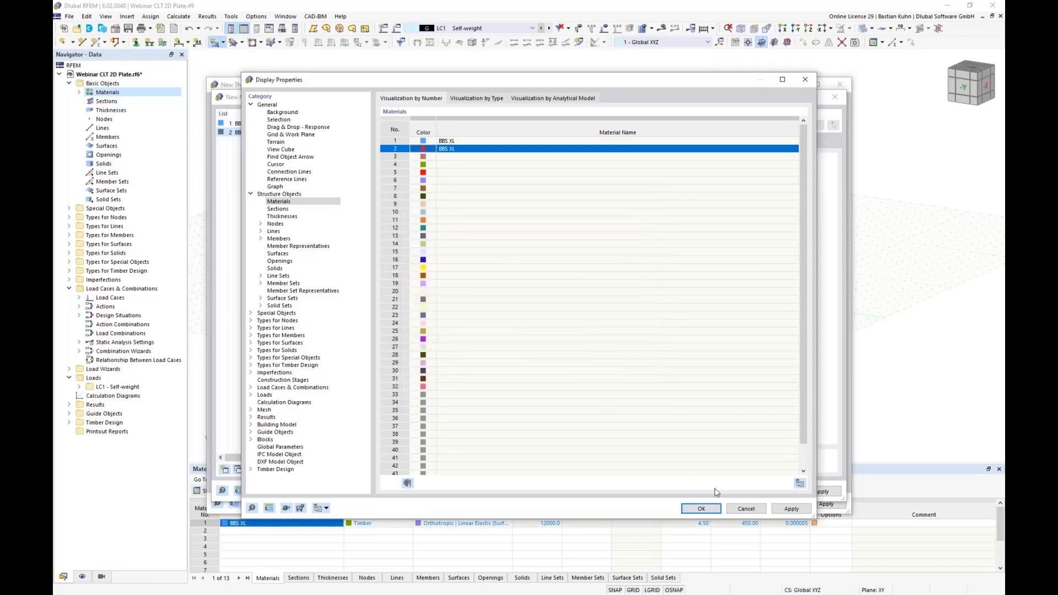
{"action": "left_click", "coordinate": [711, 510]}
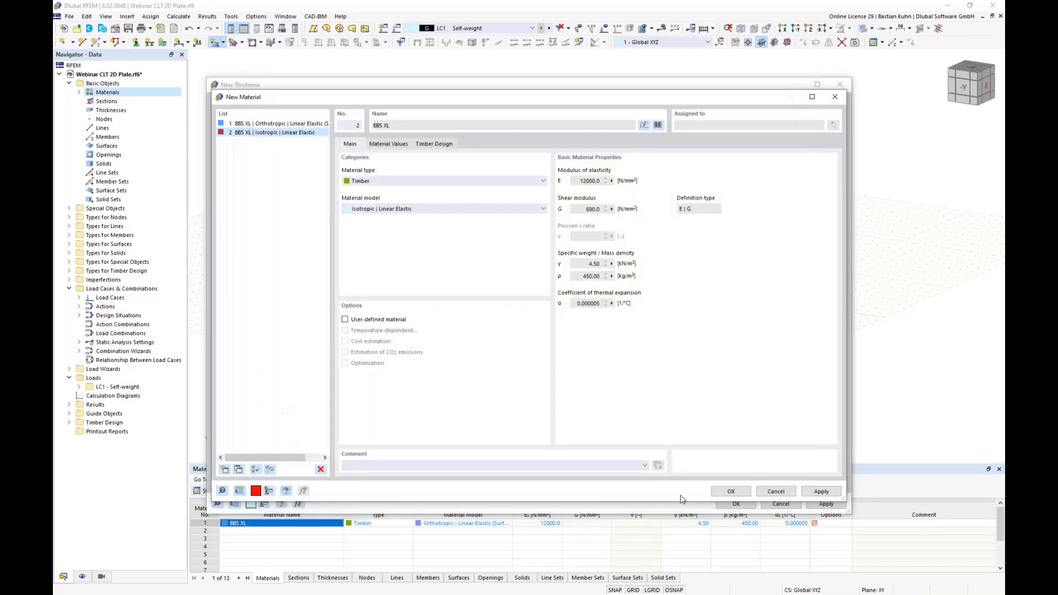
- Set the second material's model to Orthotropic | Linear Elastic (Surfaces), check its material values and accept it for layer 2
{"action": "left_click", "coordinate": [503, 211]}
{"action": "left_click", "coordinate": [501, 226]}
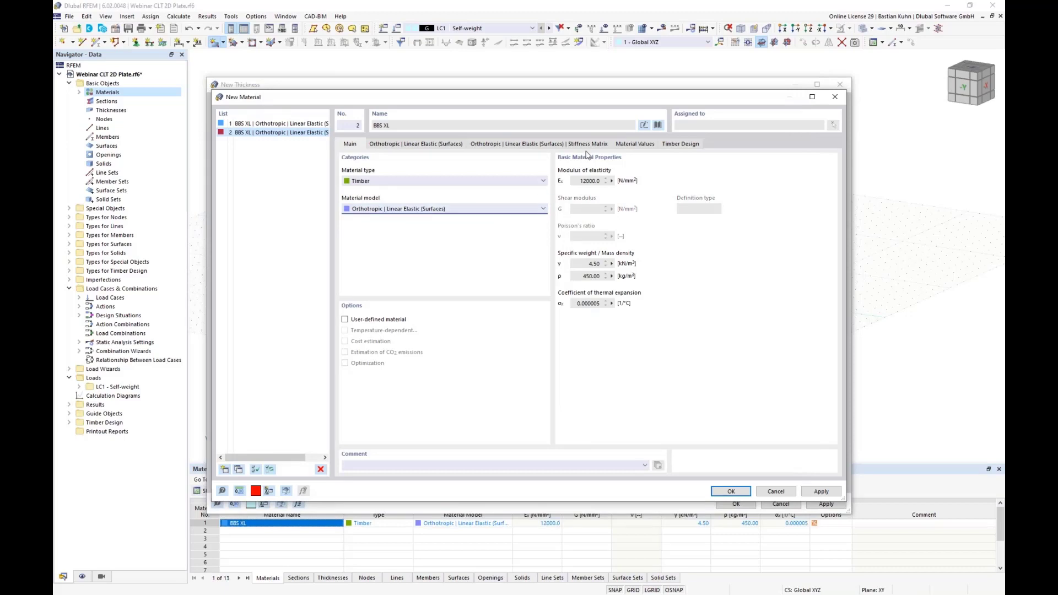
{"action": "left_click", "coordinate": [626, 146]}
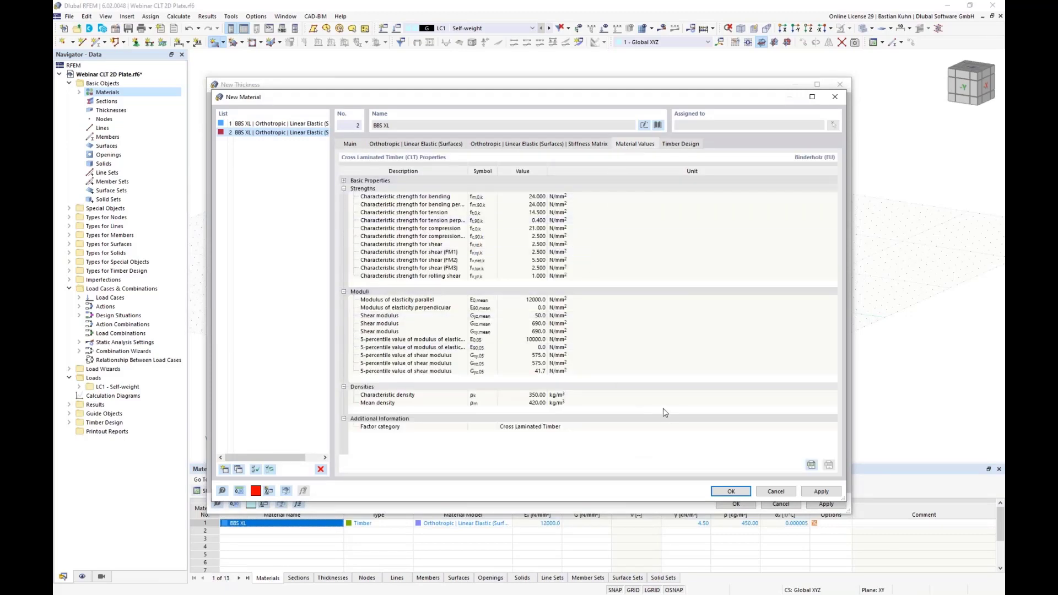
{"action": "left_click", "coordinate": [733, 492]}
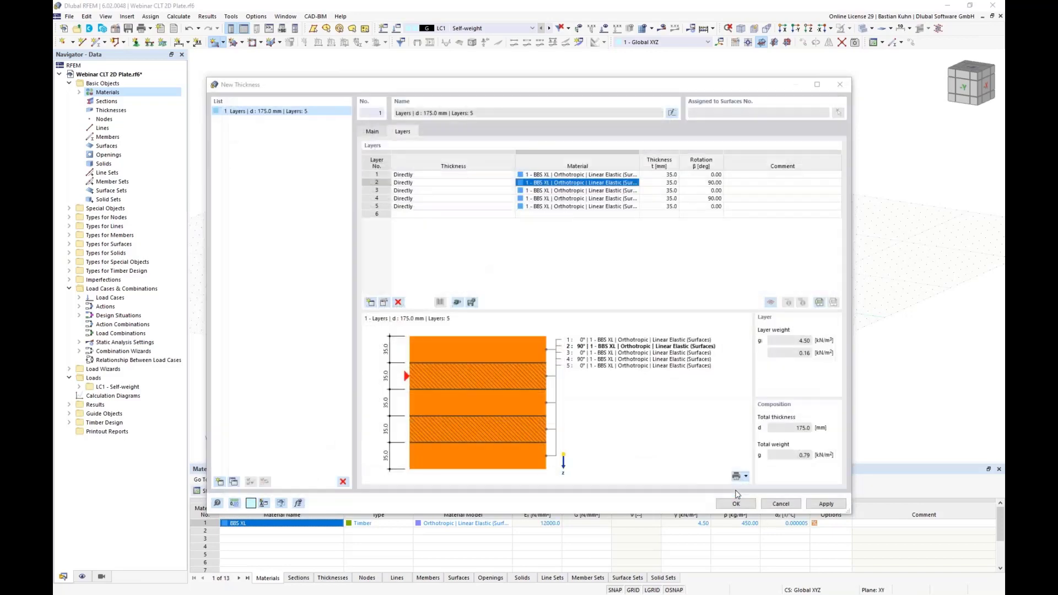
- Assign the red material 2, BBS XL, to layer 4
{"action": "left_click", "coordinate": [603, 199]}
{"action": "left_click", "coordinate": [634, 198]}
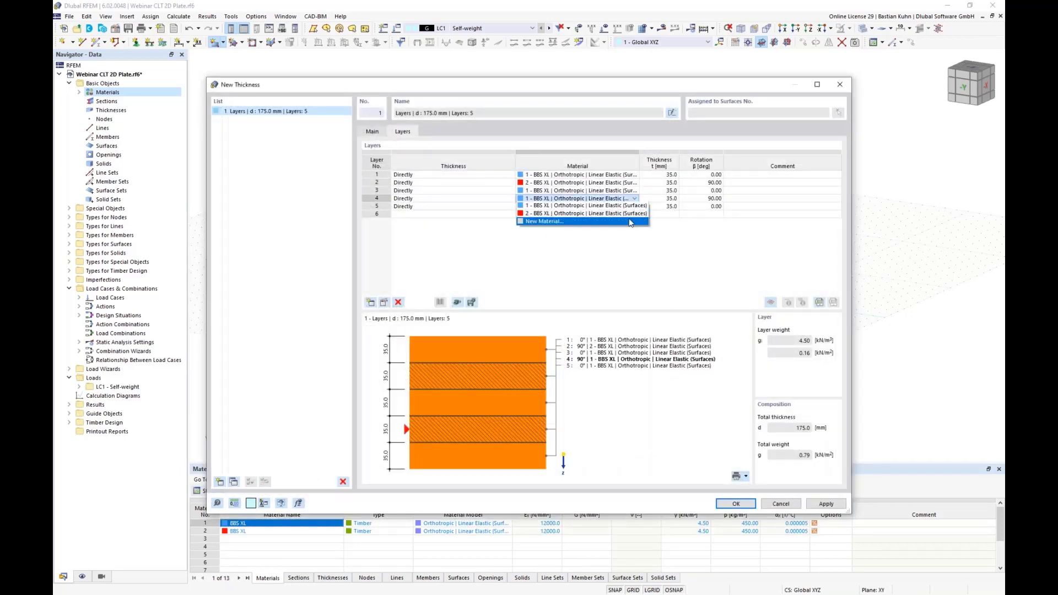
{"action": "left_click", "coordinate": [627, 214]}
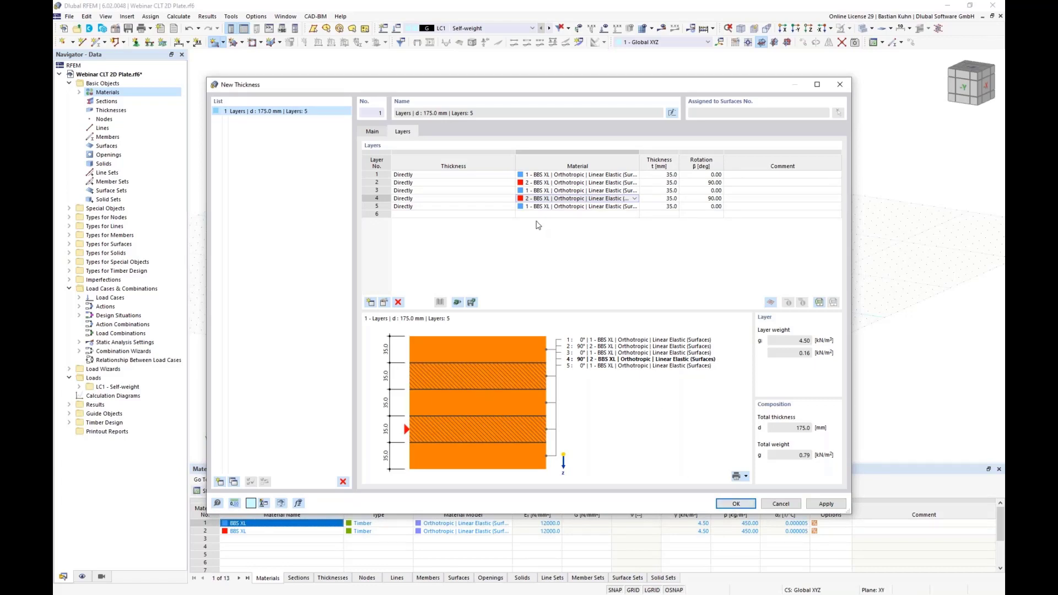
- Save the layer composition as a template named Webinar CLT and check the list of saved templates without loading one
{"action": "left_click", "coordinate": [471, 303]}
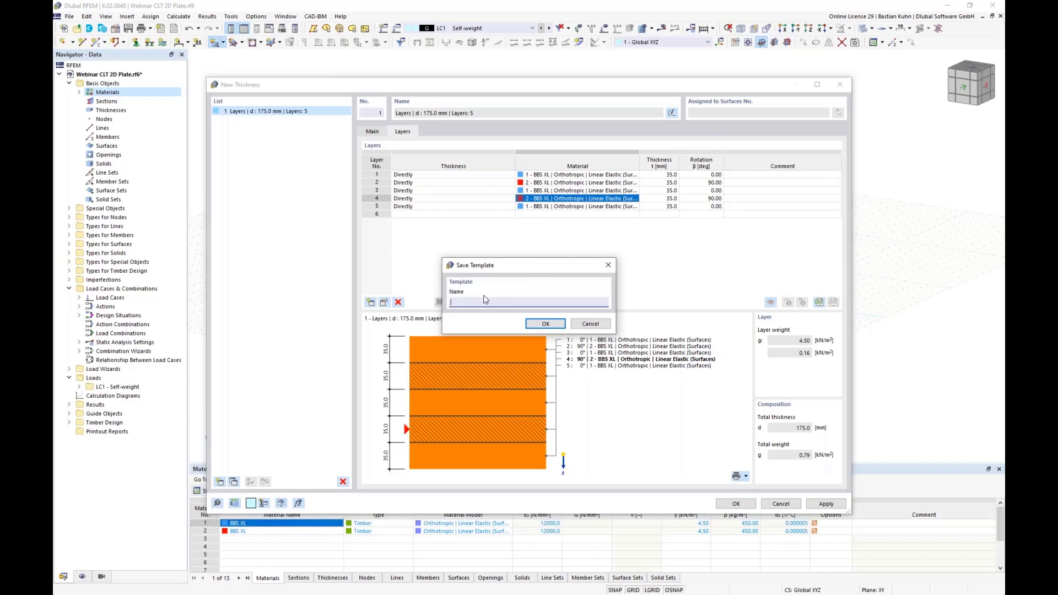
{"action": "type", "text": "Webinar CLT"}
{"action": "left_click", "coordinate": [545, 324]}
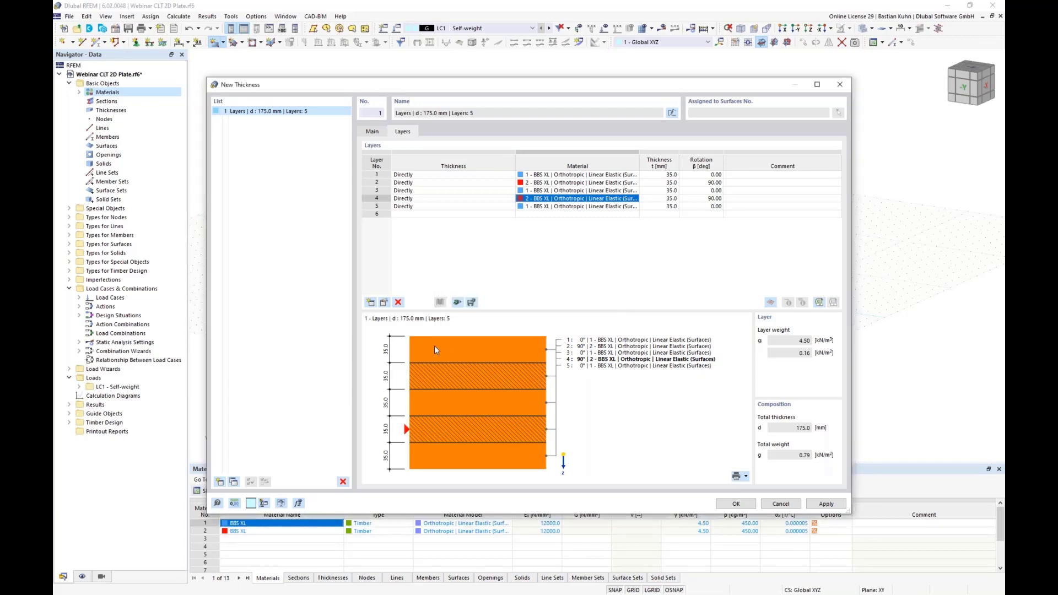
{"action": "left_click", "coordinate": [457, 302]}
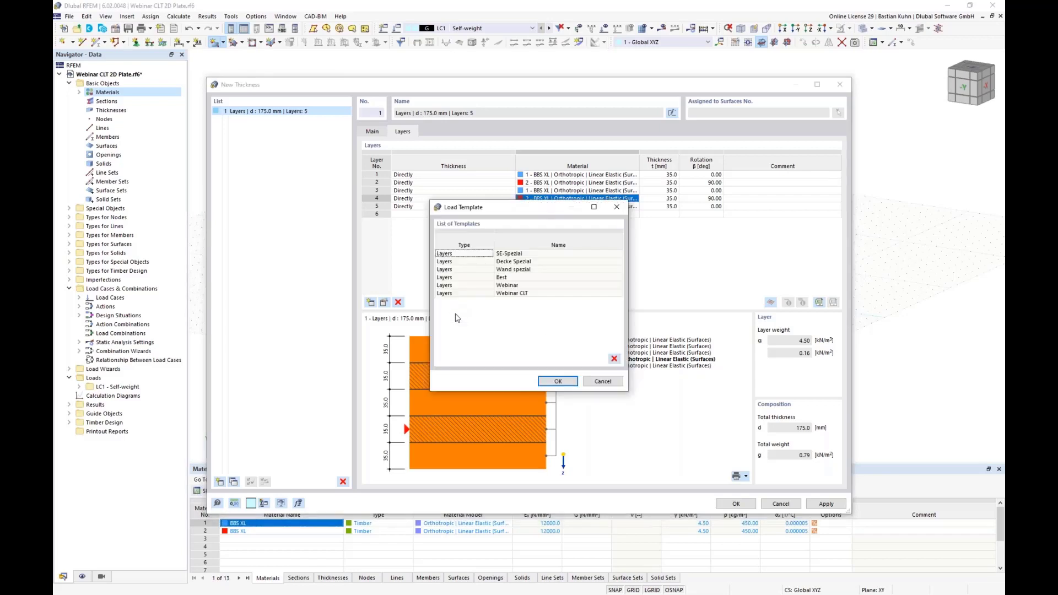
{"action": "left_click", "coordinate": [606, 381]}
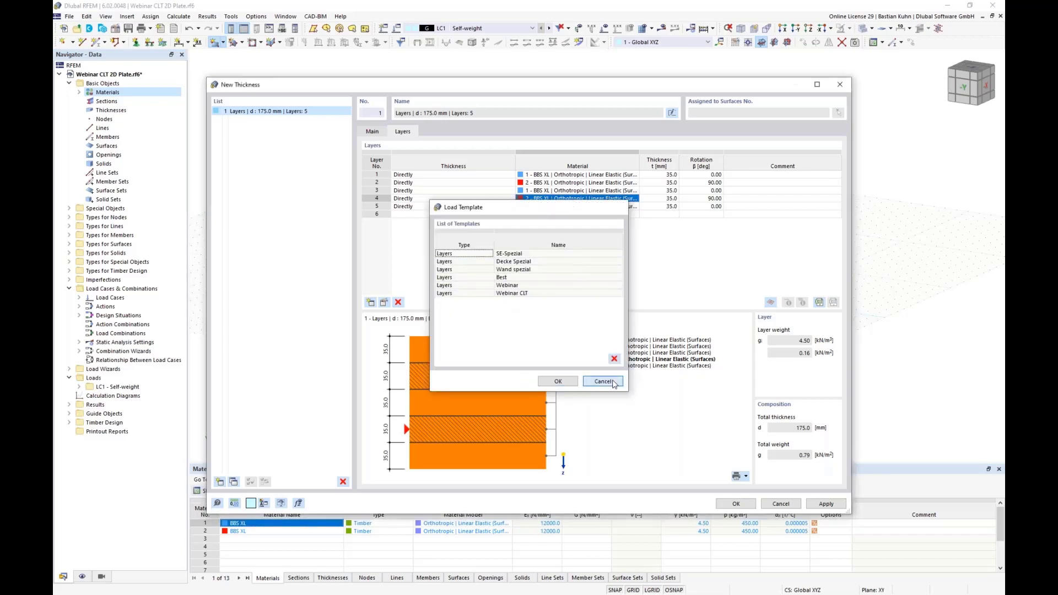
- Enable stiffness reduction for the layered thickness and set the multipliers k33 to 0.67 and k88 to 0.50
{"action": "left_click", "coordinate": [373, 132]}
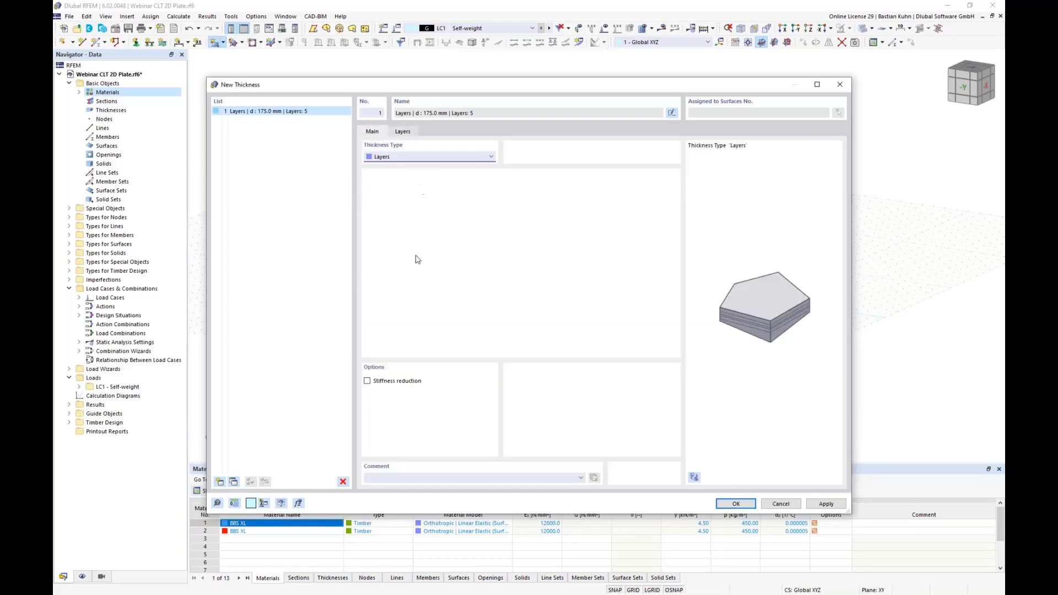
{"action": "left_click", "coordinate": [367, 381]}
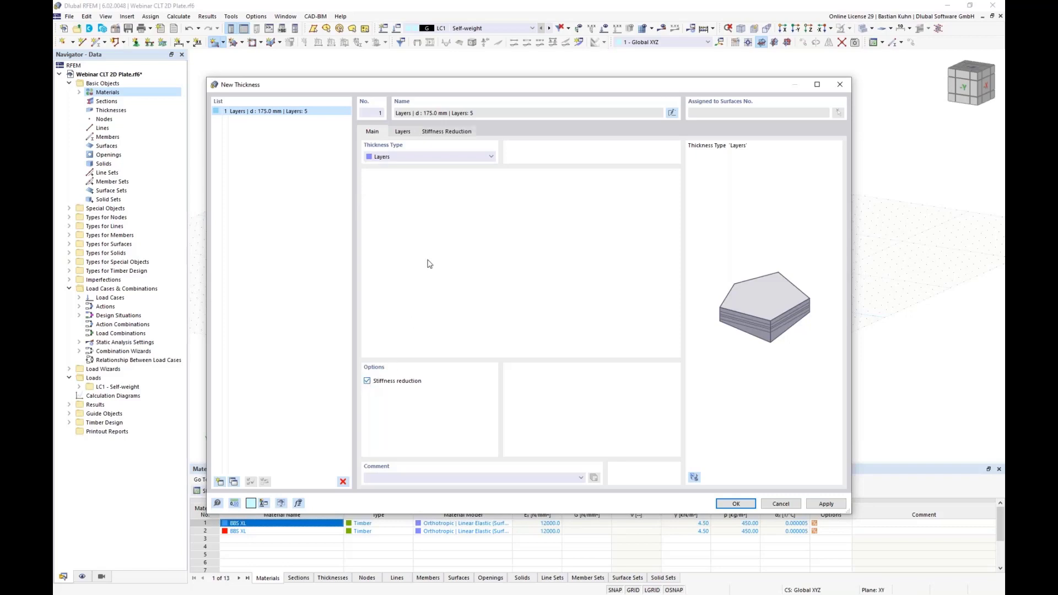
{"action": "left_click", "coordinate": [457, 132]}
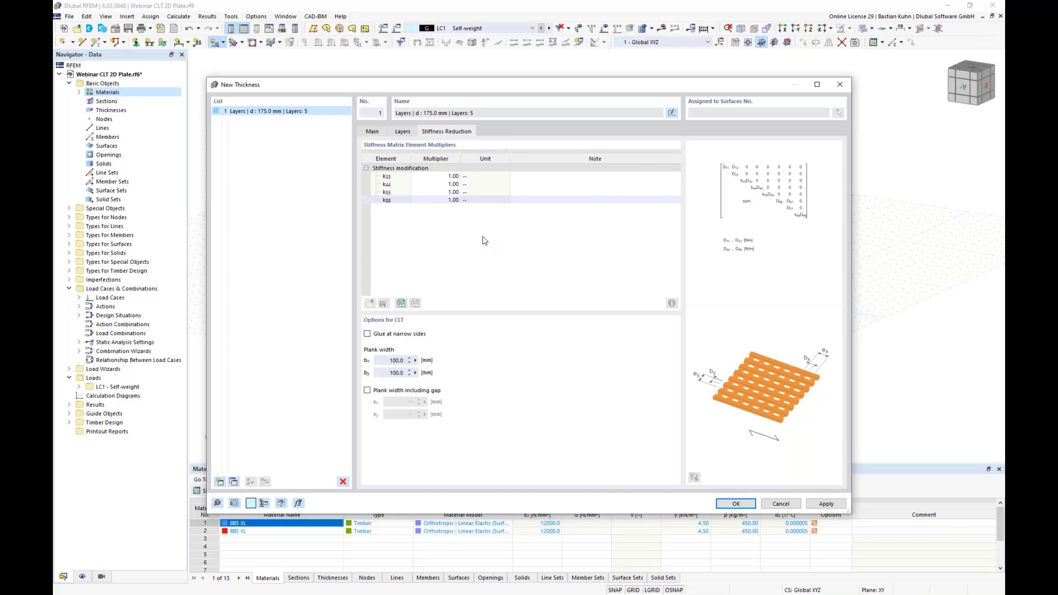
{"action": "left_click", "coordinate": [437, 176]}
{"action": "type", "text": "0,67"}
{"action": "left_click", "coordinate": [442, 200]}
{"action": "type", "text": "0,5"}
{"action": "left_click", "coordinate": [432, 177]}
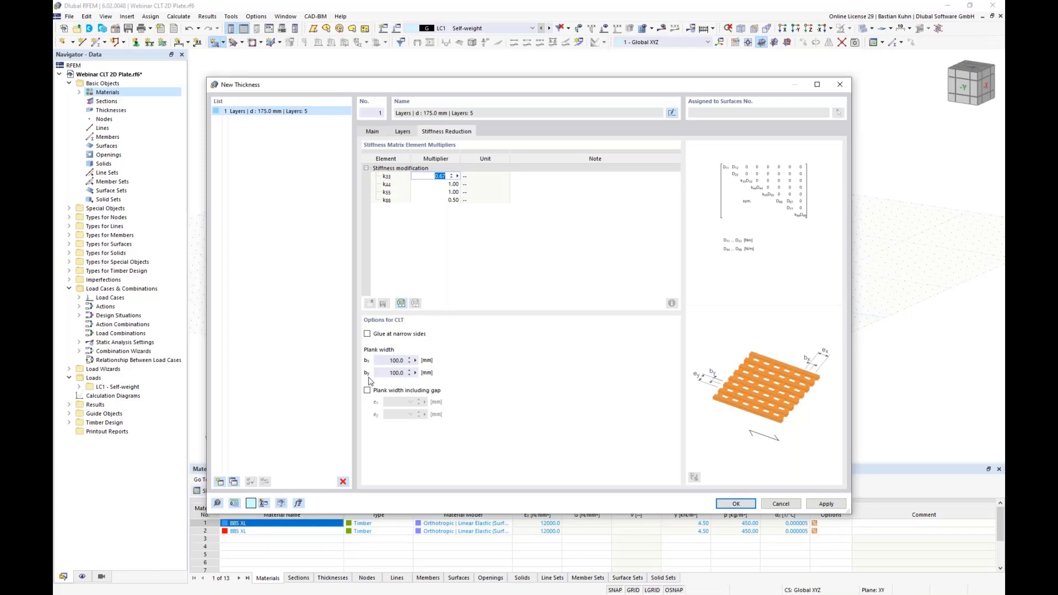
- Turn on glue at narrow sides for the CLT, and accept the thickness and the new rectangular surface's settings
{"action": "left_click", "coordinate": [367, 334]}
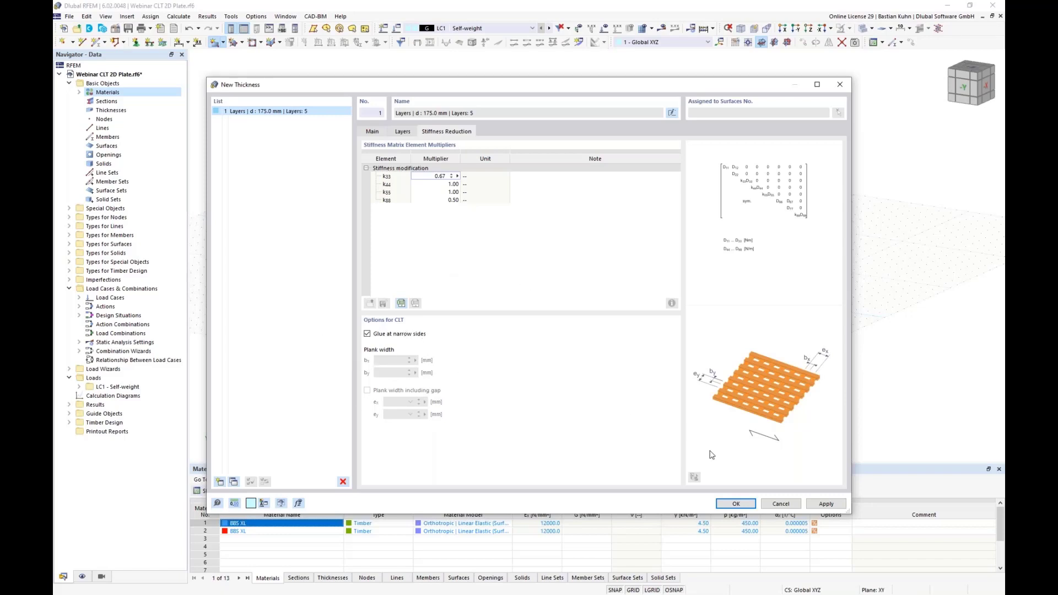
{"action": "left_click", "coordinate": [732, 504]}
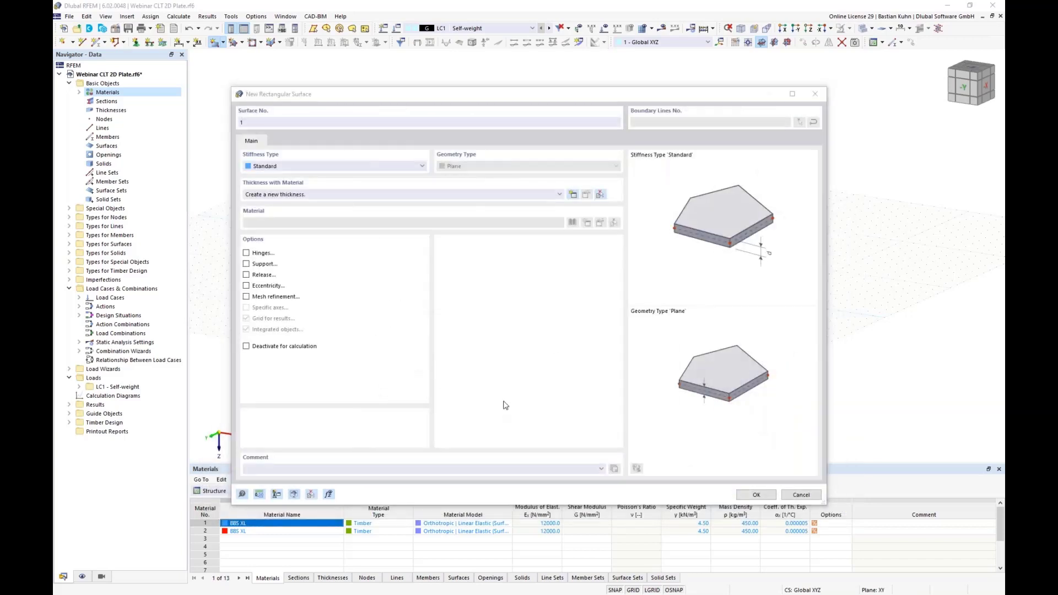
{"action": "left_click", "coordinate": [750, 496]}
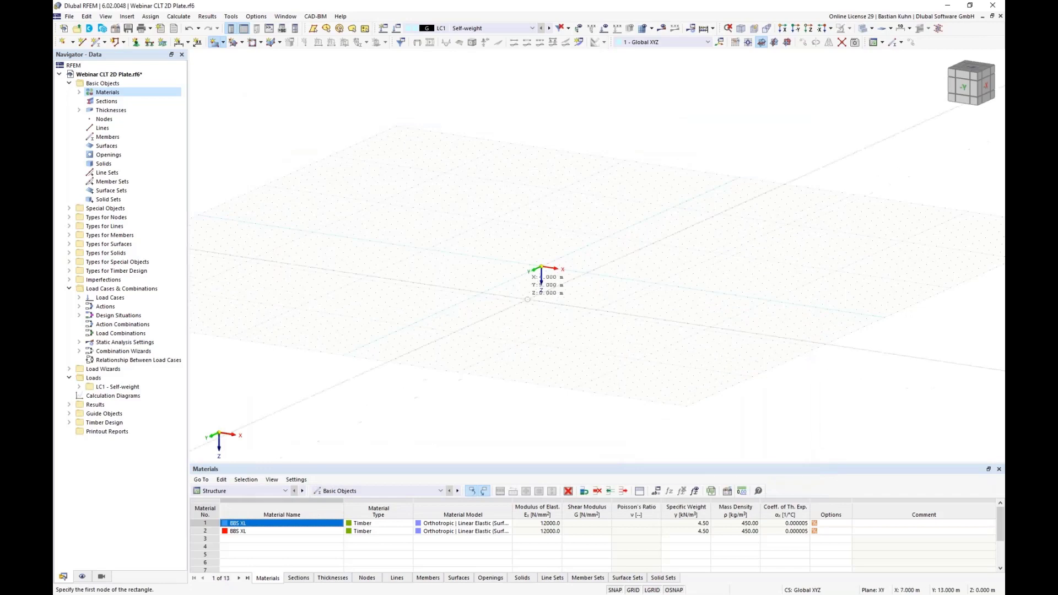
- Draw the rectangular surface in the XY plane from the global origin to X 55.000 m, Y 4.000 m
{"action": "scroll", "coordinate": [542, 267], "scroll_direction": "up", "scroll_amount": 3}
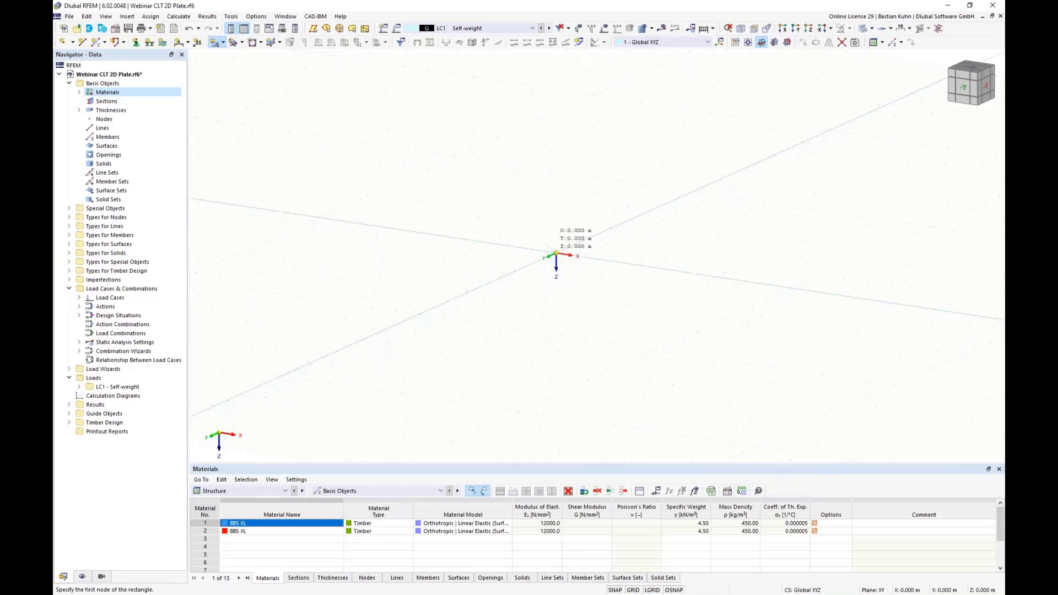
{"action": "left_click", "coordinate": [555, 253]}
{"action": "scroll", "coordinate": [597, 281], "scroll_direction": "down", "scroll_amount": 4}
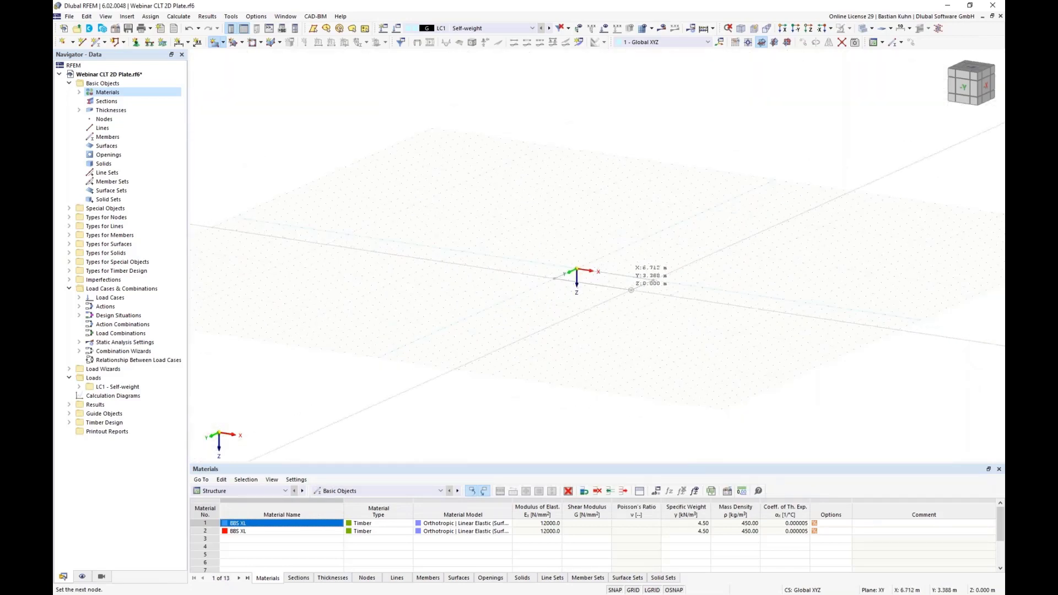
{"action": "middle_click_drag", "start_coordinate": [631, 288], "coordinate": [441, 264]}
{"action": "scroll", "coordinate": [450, 268], "scroll_direction": "down", "scroll_amount": 2}
{"action": "scroll", "coordinate": [626, 278], "scroll_direction": "up", "scroll_amount": 3}
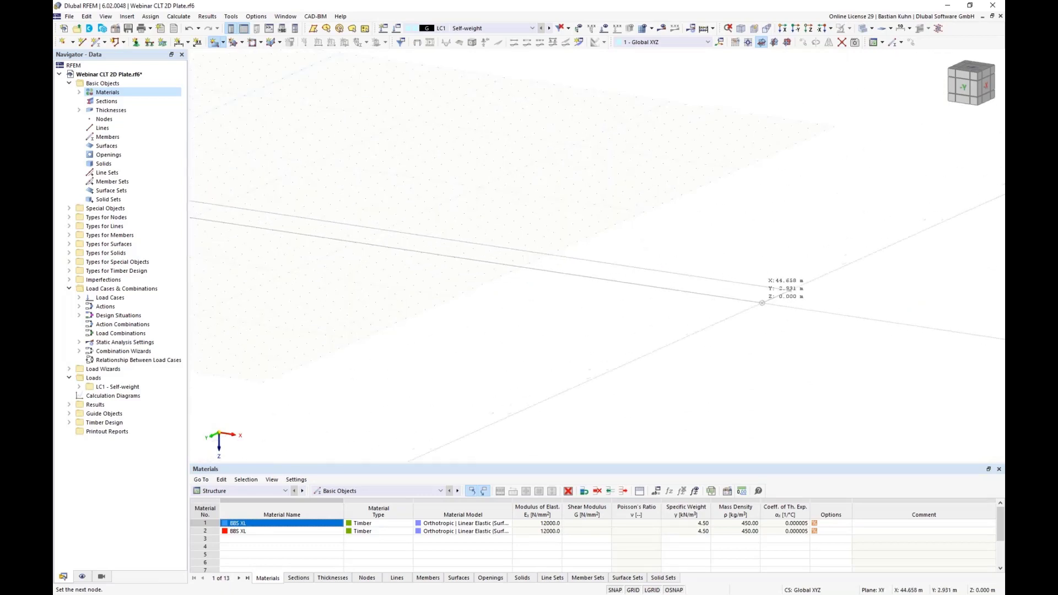
{"action": "scroll", "coordinate": [767, 290], "scroll_direction": "down", "scroll_amount": 2}
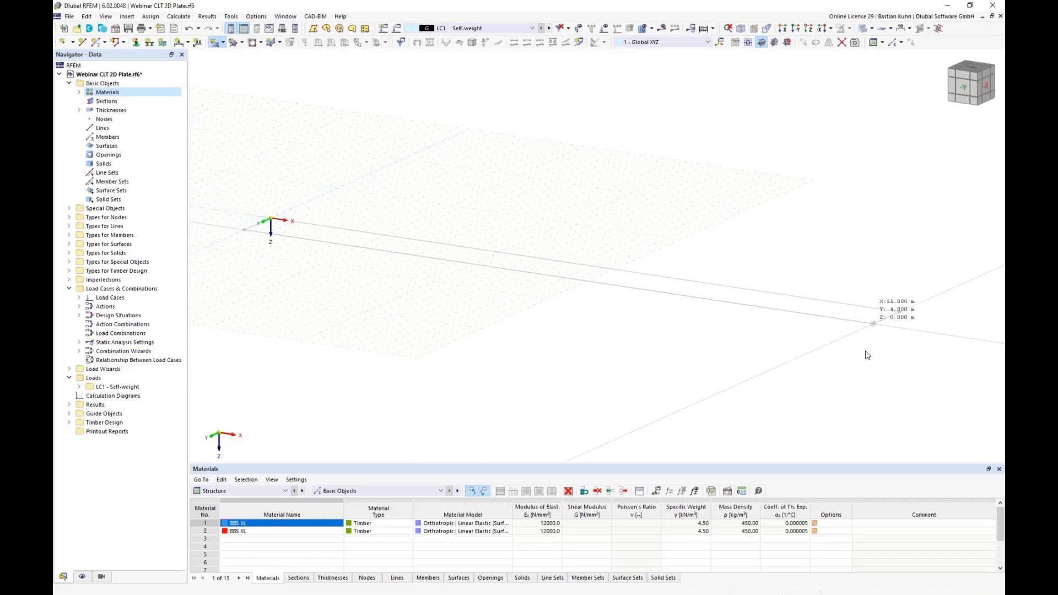
{"action": "left_click", "coordinate": [872, 324]}
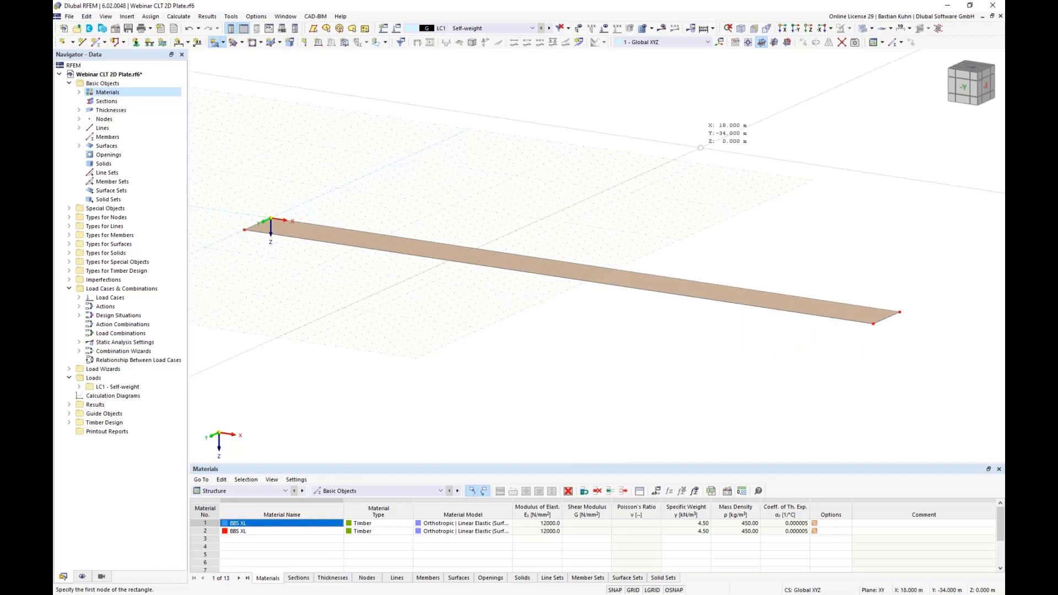
{"action": "key", "text": "Escape"}
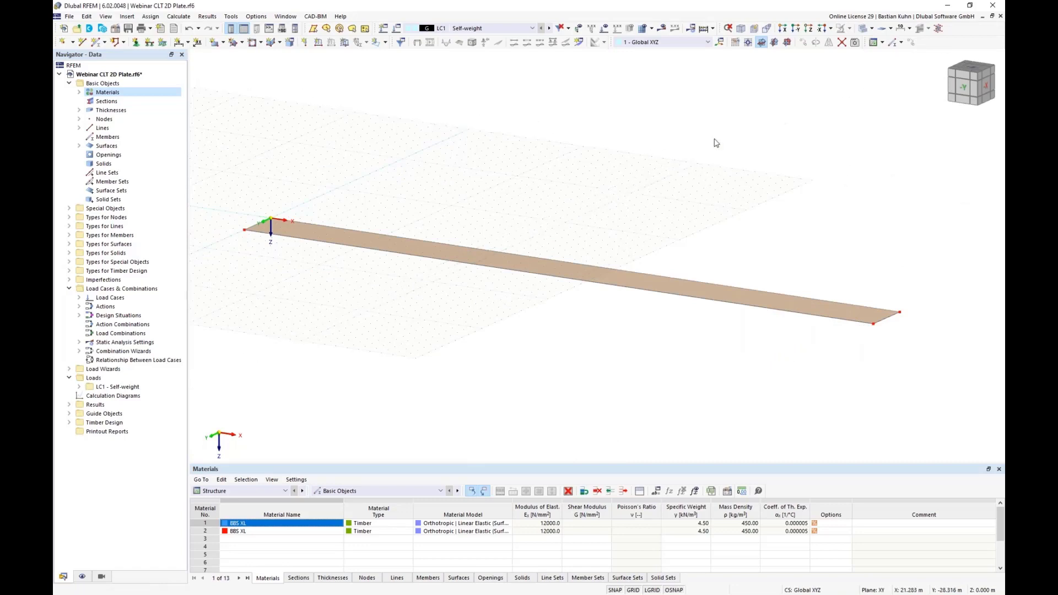
- In plan view, set the Y coordinate of the two nodes on the surface's far long edge to 3.5 m
{"action": "left_click", "coordinate": [807, 33]}
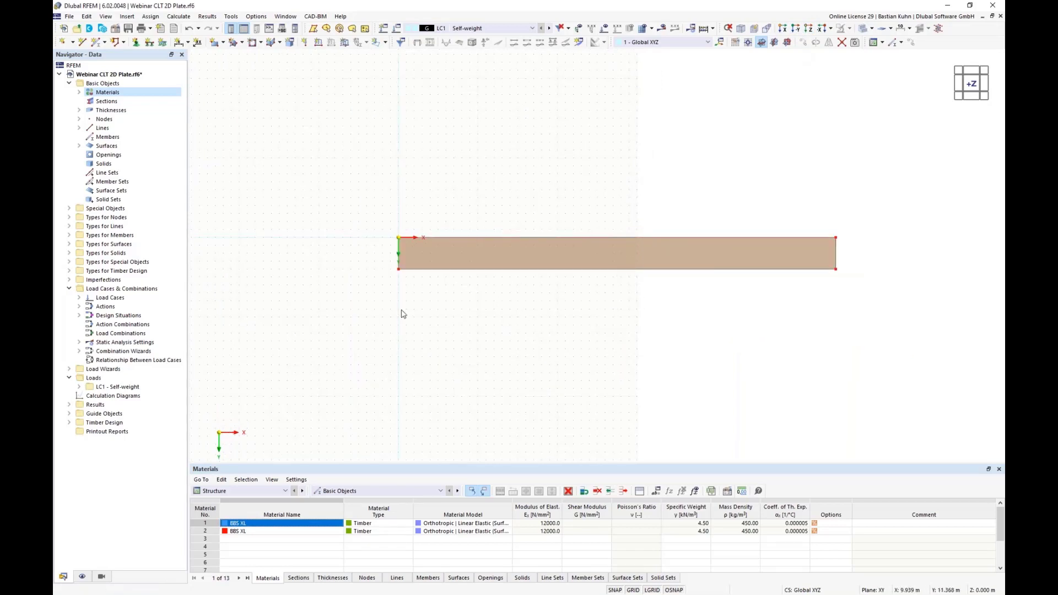
{"action": "left_click_drag", "start_coordinate": [378, 258], "coordinate": [833, 284]}
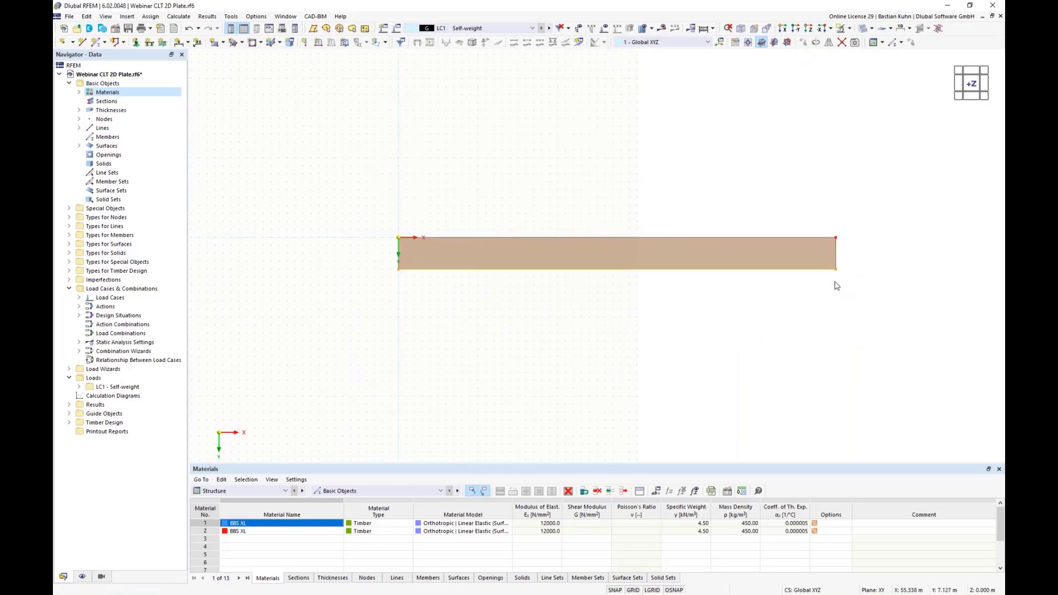
{"action": "right_click", "coordinate": [837, 272]}
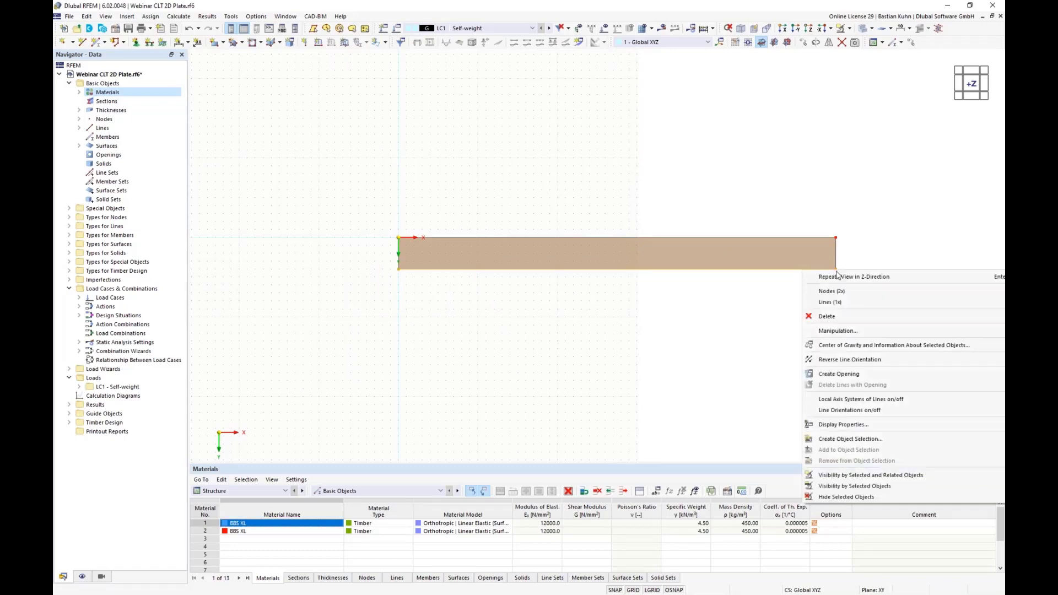
{"action": "mouse_move", "coordinate": [837, 292]}
{"action": "left_click", "coordinate": [788, 300]}
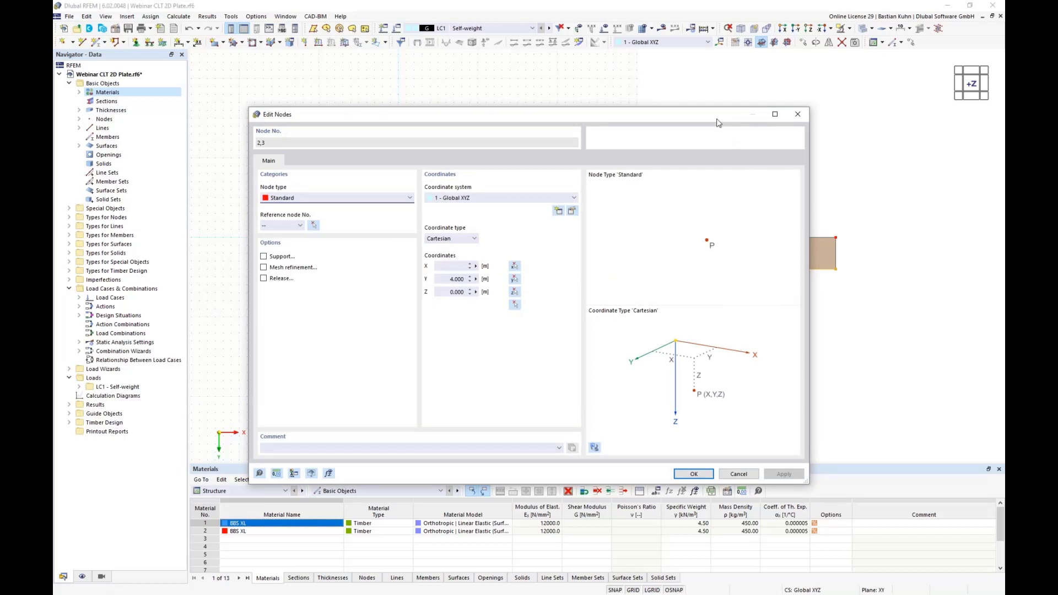
{"action": "left_click_drag", "start_coordinate": [707, 116], "coordinate": [715, 402]}
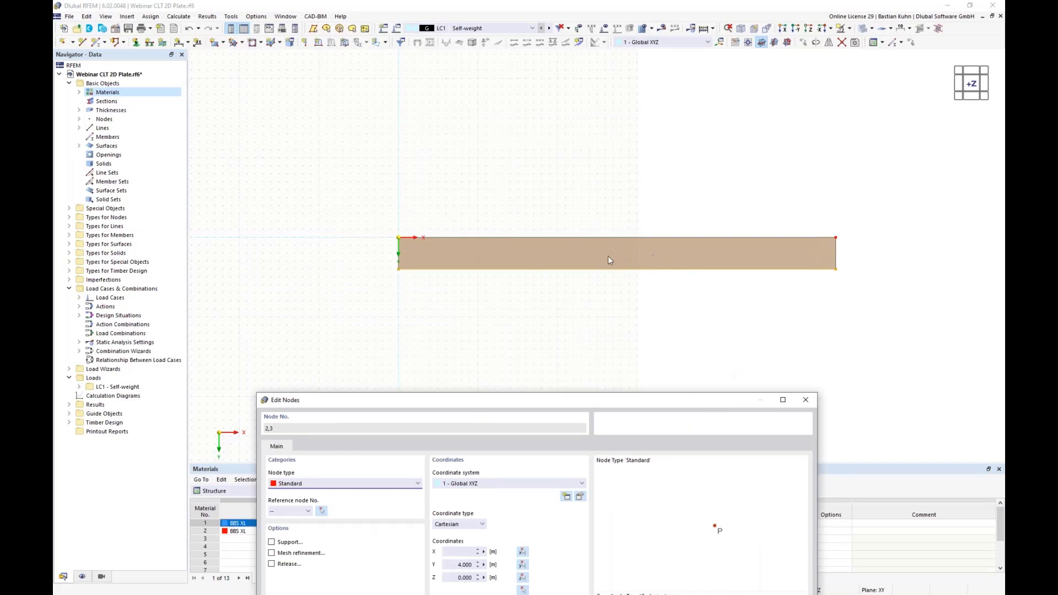
{"action": "left_click", "coordinate": [455, 564]}
{"action": "double_click", "coordinate": [456, 564]}
{"action": "type", "text": "3,5"}
{"action": "left_click_drag", "start_coordinate": [539, 402], "coordinate": [585, 157]}
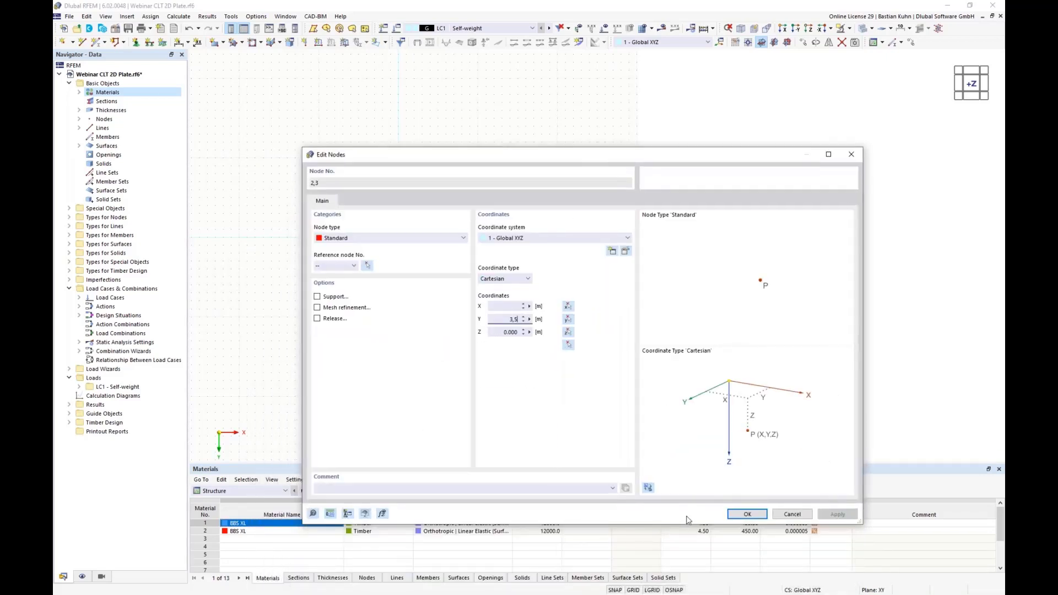
{"action": "left_click", "coordinate": [741, 515]}
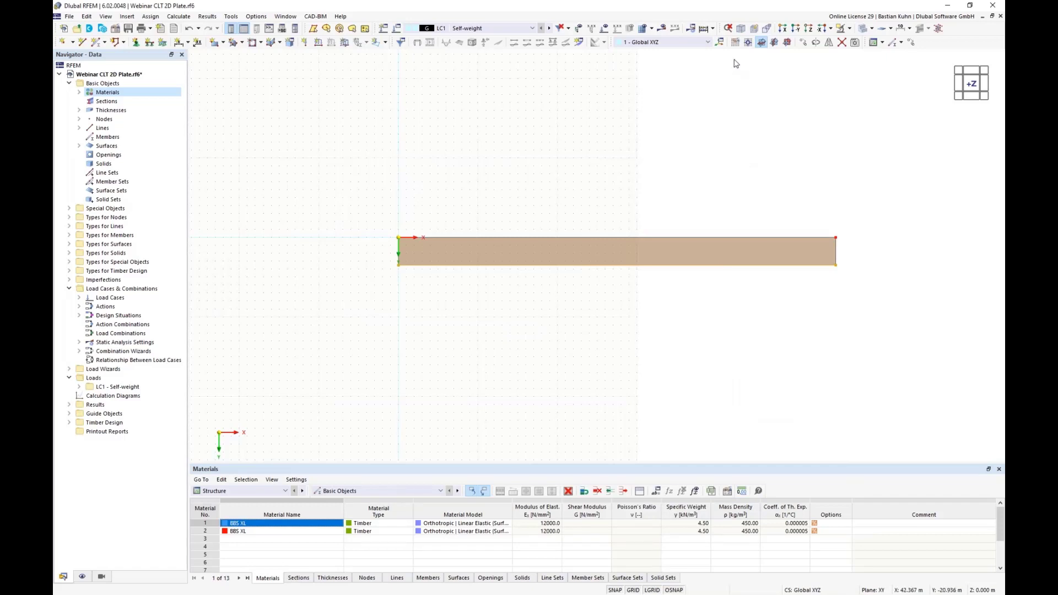
- Set the work plane's number of grid points to adapt dynamically to the size of the model
{"action": "left_click", "coordinate": [735, 43]}
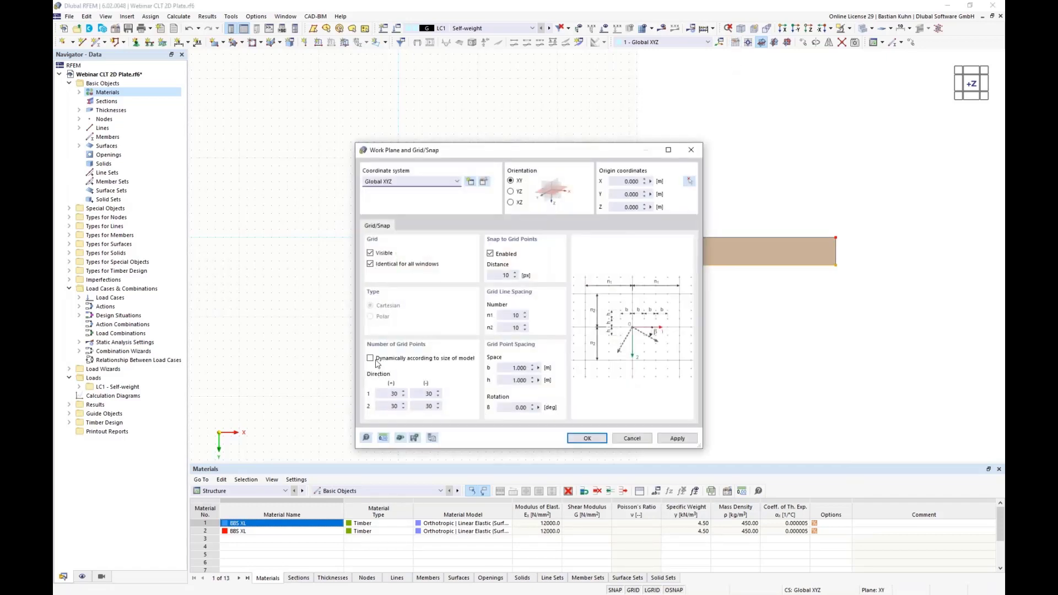
{"action": "left_click", "coordinate": [585, 438]}
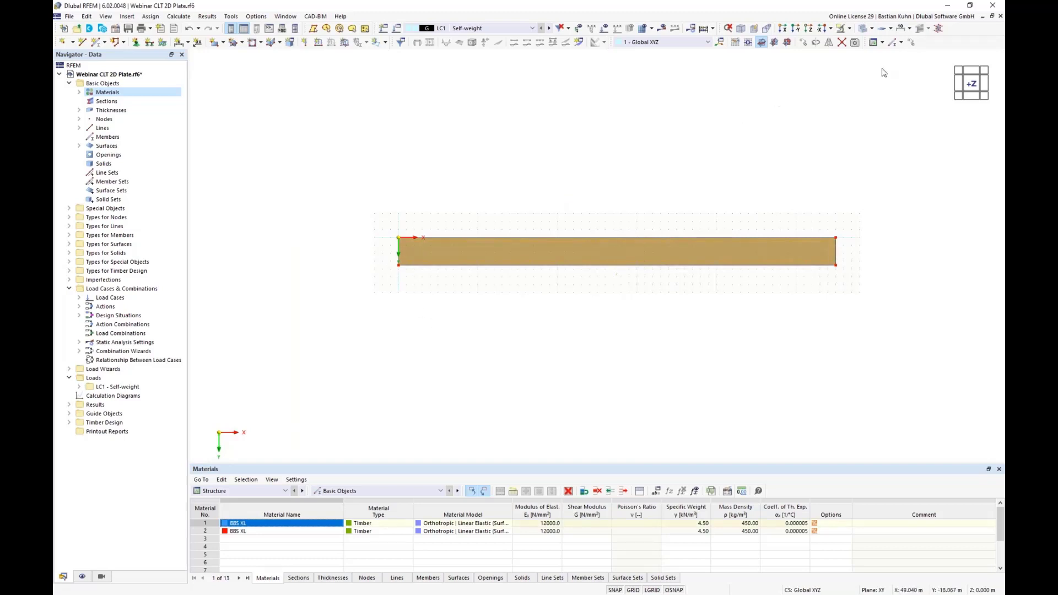
- Copy the surface in 3 steps with a displacement of 3.5 m in the Y direction
{"action": "left_click", "coordinate": [911, 42]}
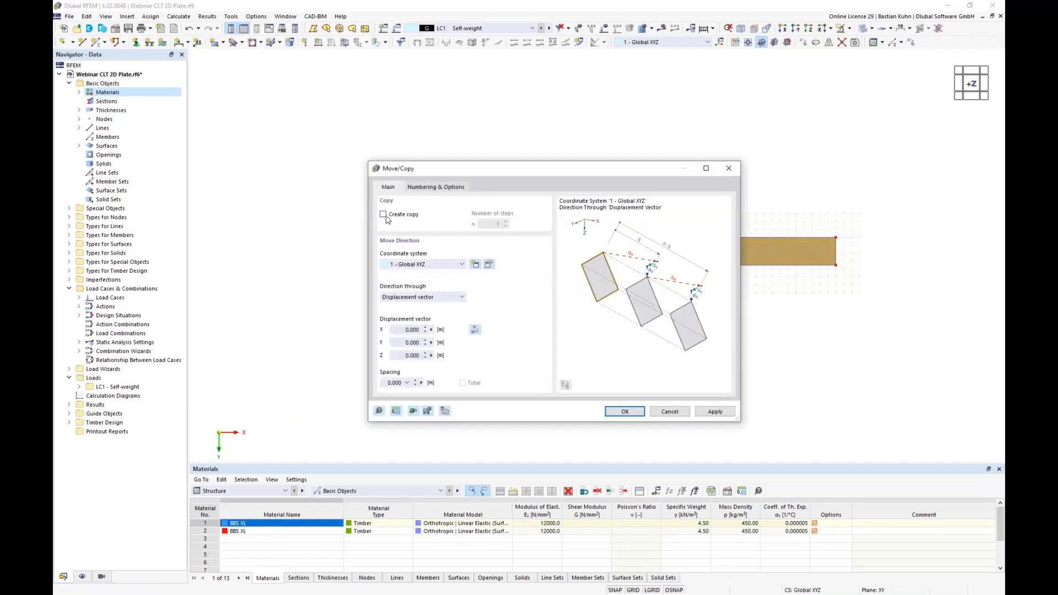
{"action": "left_click", "coordinate": [383, 214]}
{"action": "double_click", "coordinate": [496, 224]}
{"action": "type", "text": "3"}
{"action": "double_click", "coordinate": [398, 342]}
{"action": "type", "text": "3,5"}
{"action": "left_click", "coordinate": [618, 412]}
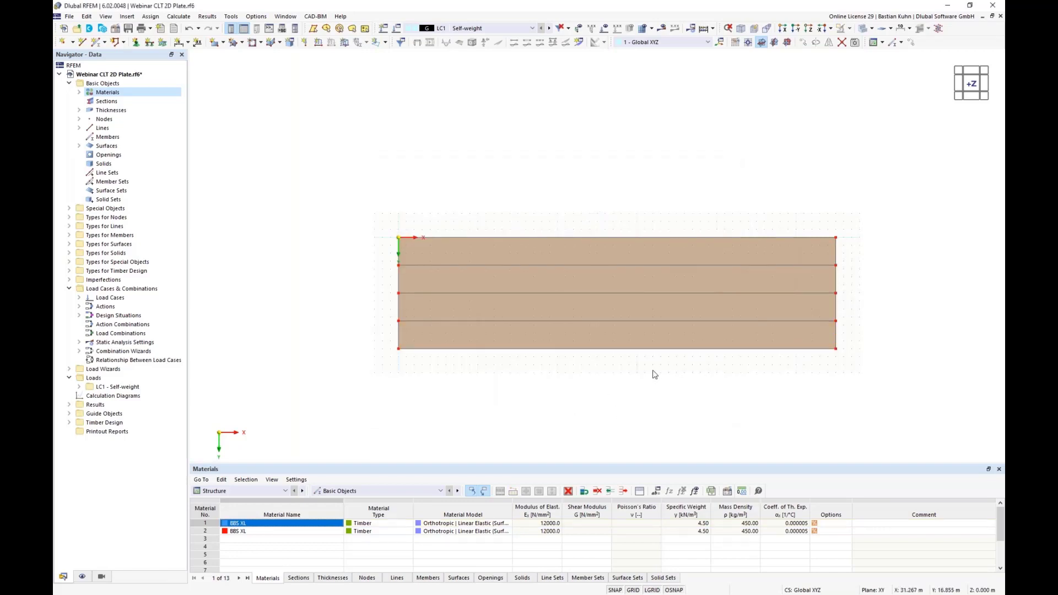
- Show the plate as a solid model in an isometric view, with surfaces coloured by the object property Material
{"action": "middle_click_drag", "start_coordinate": [666, 370], "coordinate": [597, 219]}
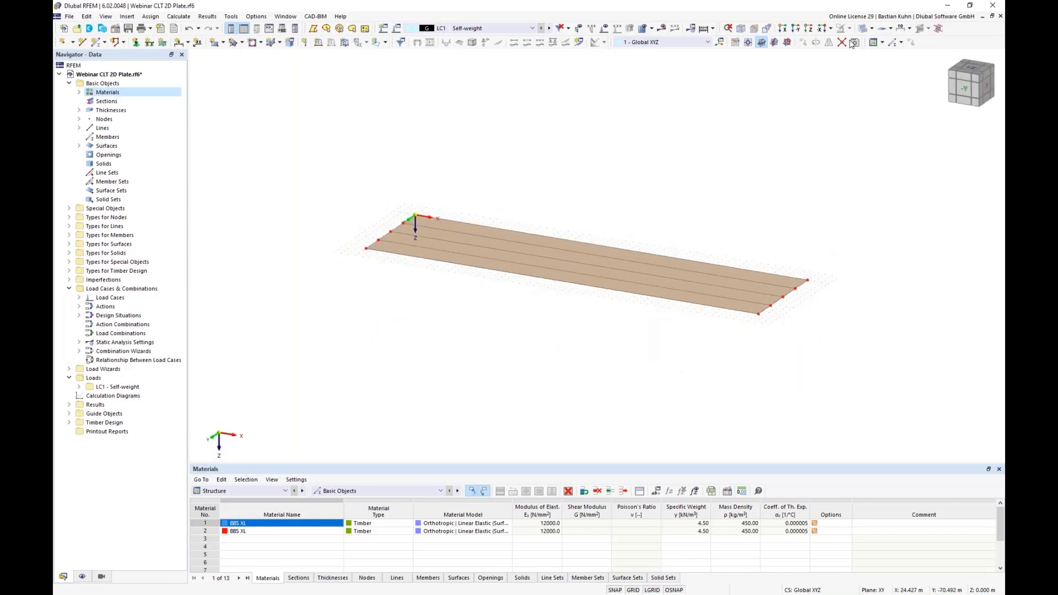
{"action": "left_click", "coordinate": [863, 28]}
{"action": "left_click", "coordinate": [863, 29]}
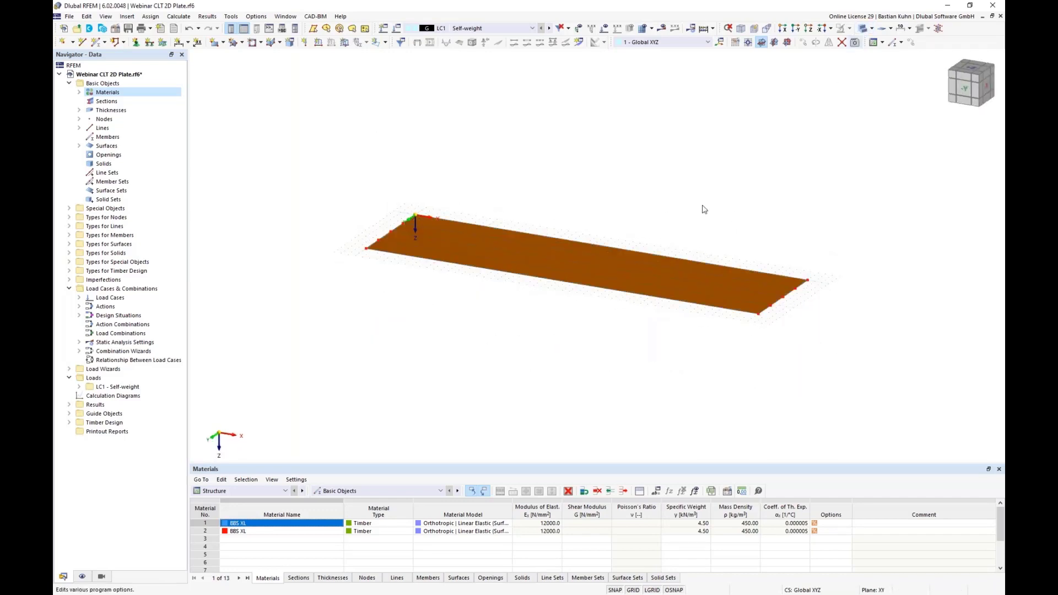
{"action": "left_click", "coordinate": [82, 576]}
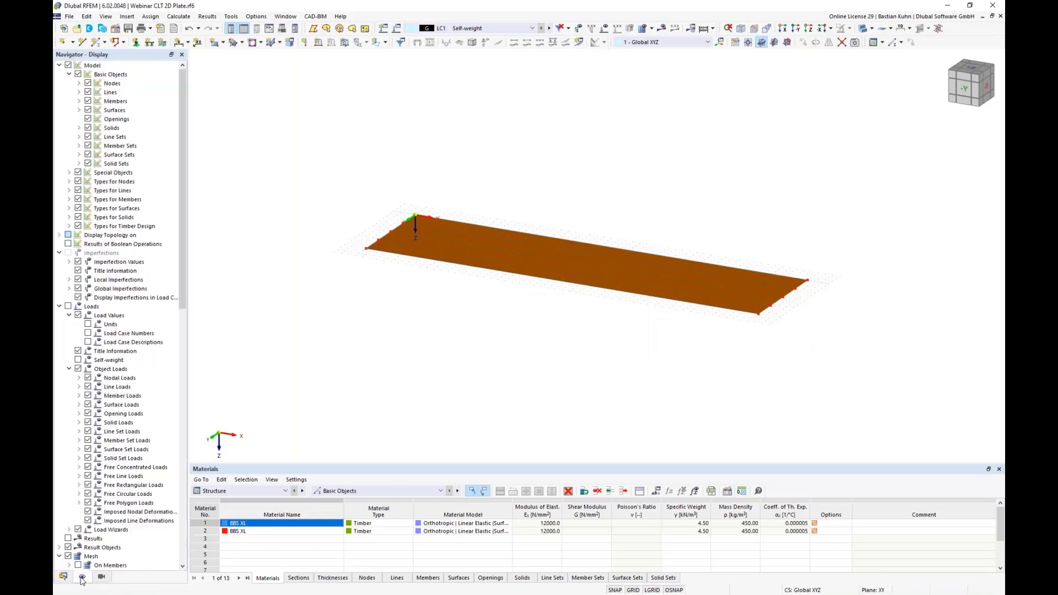
{"action": "scroll", "coordinate": [150, 372], "scroll_direction": "down", "scroll_amount": 8}
{"action": "scroll", "coordinate": [151, 373], "scroll_direction": "down", "scroll_amount": 11}
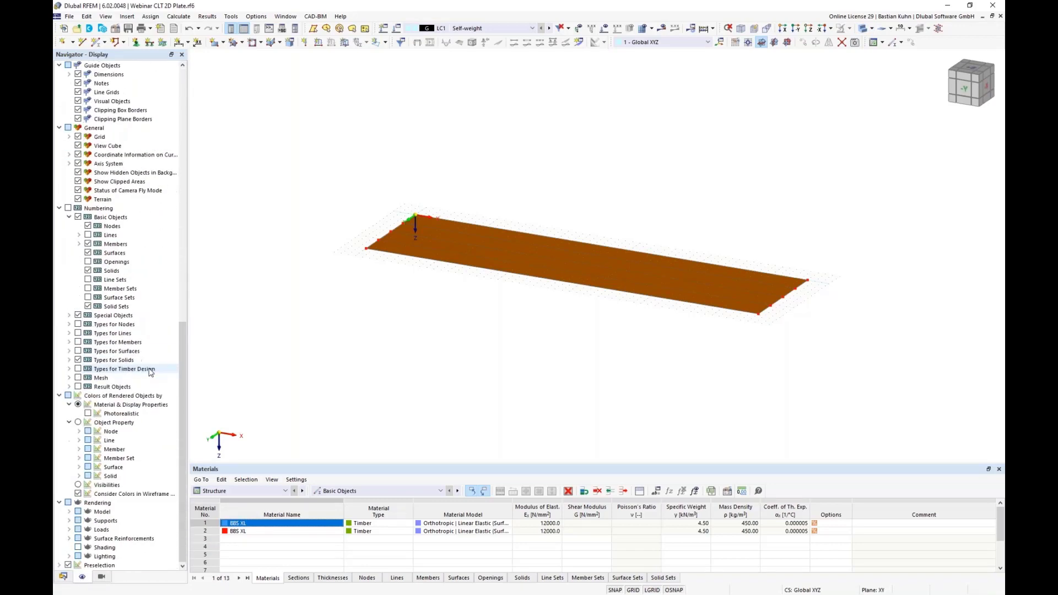
{"action": "left_click", "coordinate": [79, 467]}
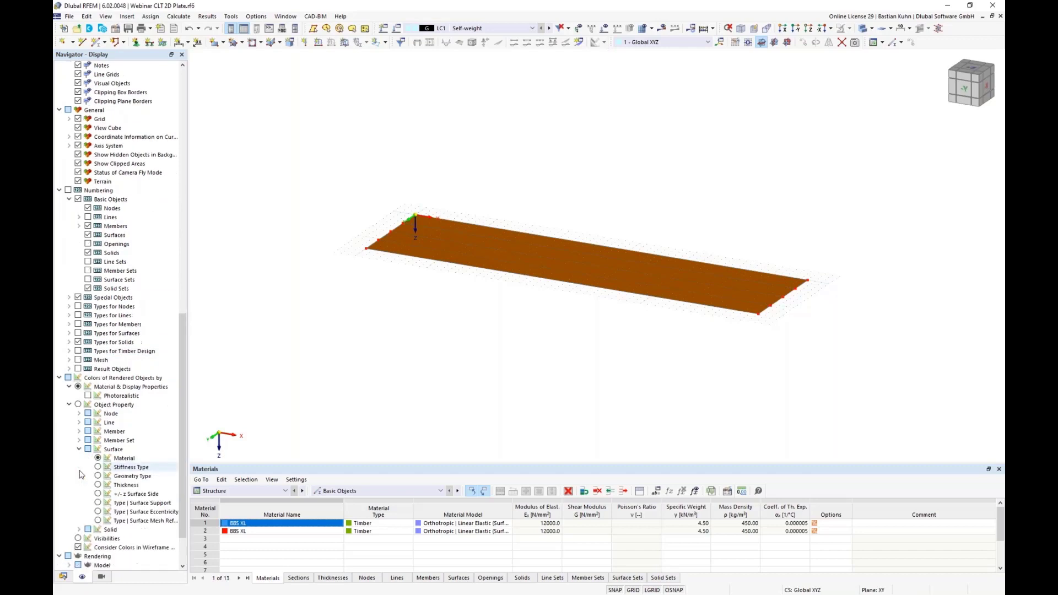
{"action": "left_click", "coordinate": [98, 404]}
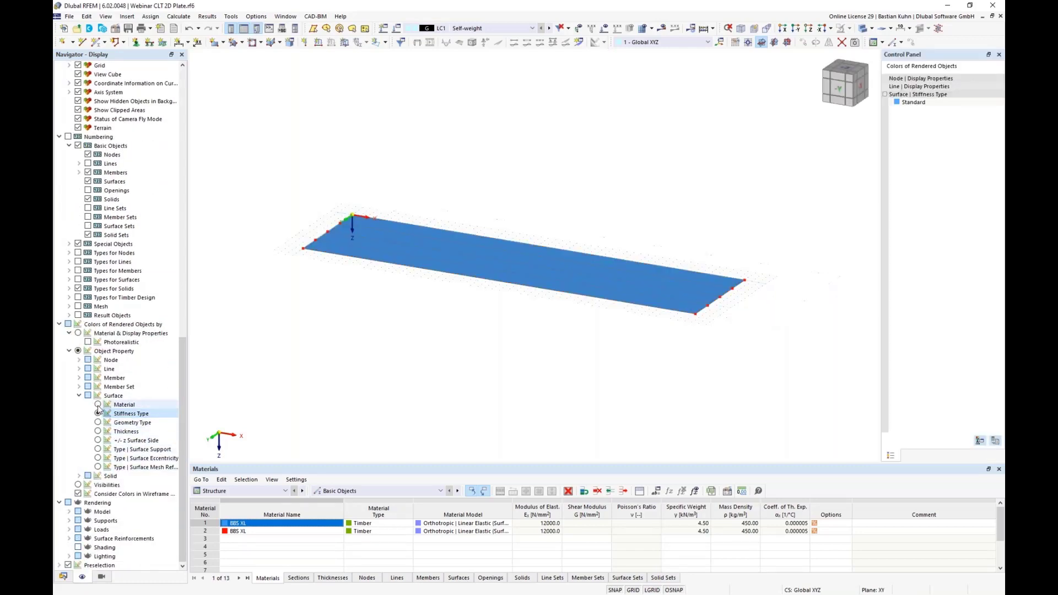
{"action": "scroll", "coordinate": [714, 312], "scroll_direction": "up", "scroll_amount": 3}
{"action": "scroll", "coordinate": [715, 312], "scroll_direction": "up", "scroll_amount": 3}
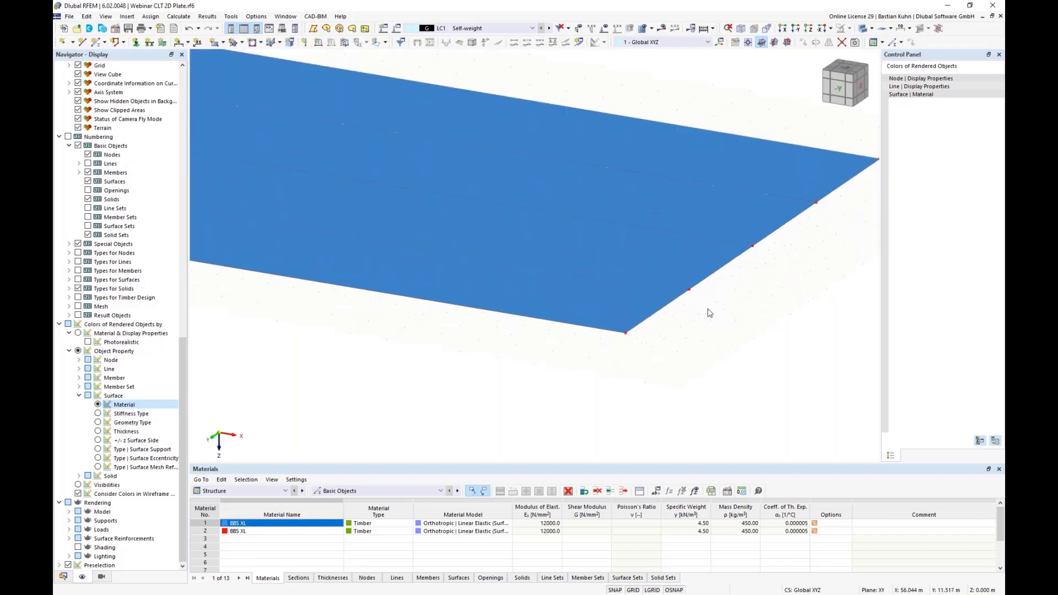
- Set the solid rendering of surfaces to Filled incl. Thickness and inspect the layers at the plate's corner
{"action": "left_click", "coordinate": [69, 512]}
{"action": "left_click", "coordinate": [78, 511]}
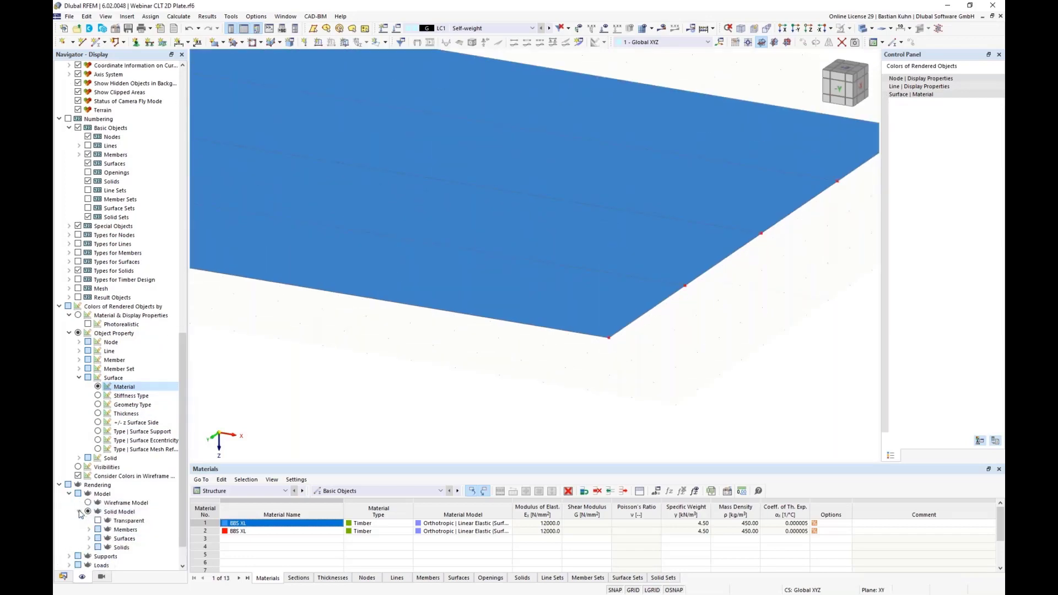
{"action": "left_click", "coordinate": [88, 502]}
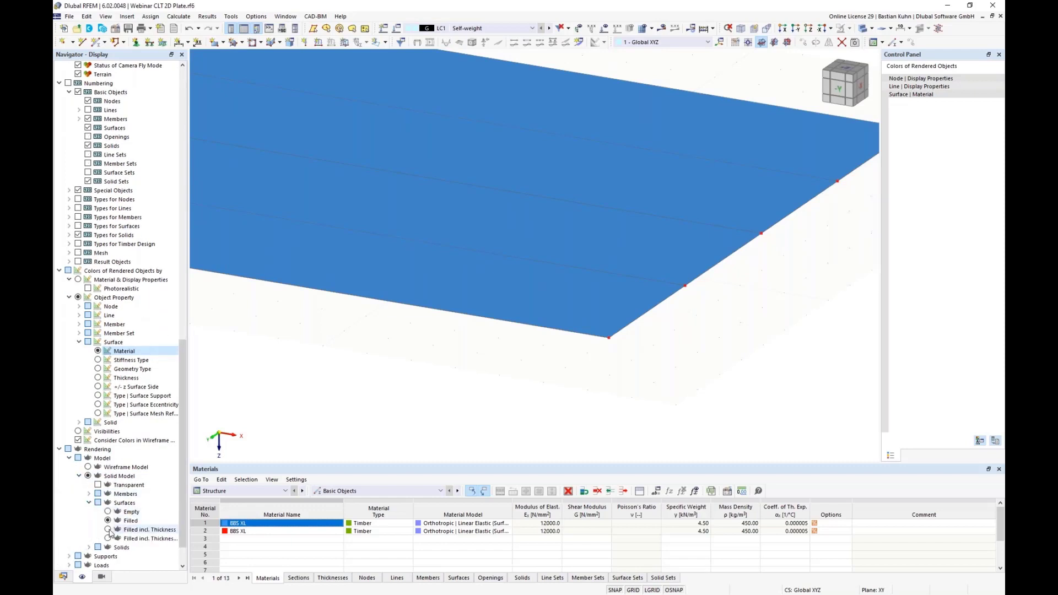
{"action": "left_click", "coordinate": [108, 529]}
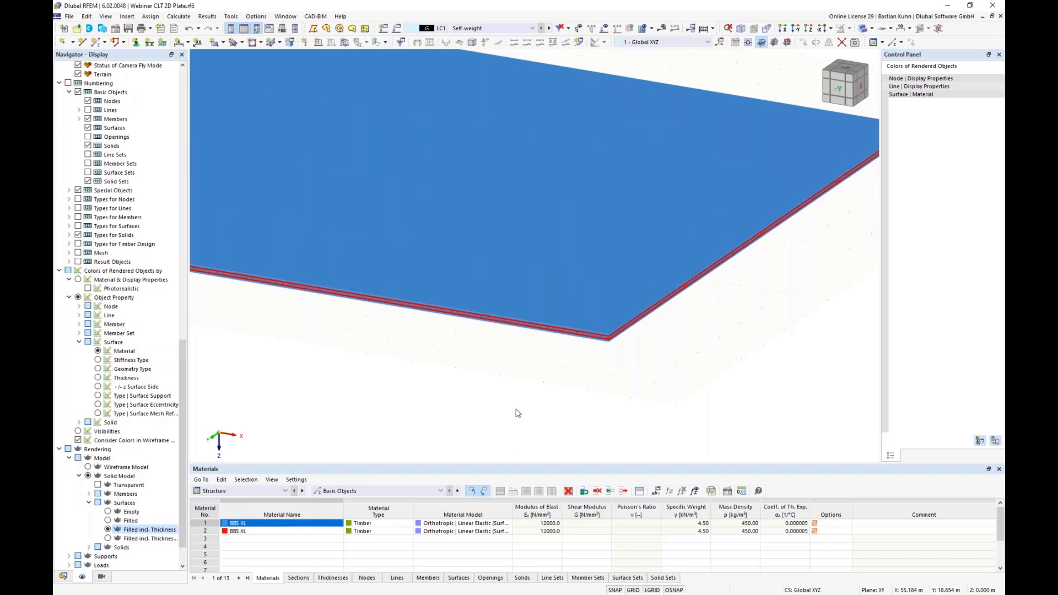
{"action": "scroll", "coordinate": [618, 348], "scroll_direction": "up", "scroll_amount": 5}
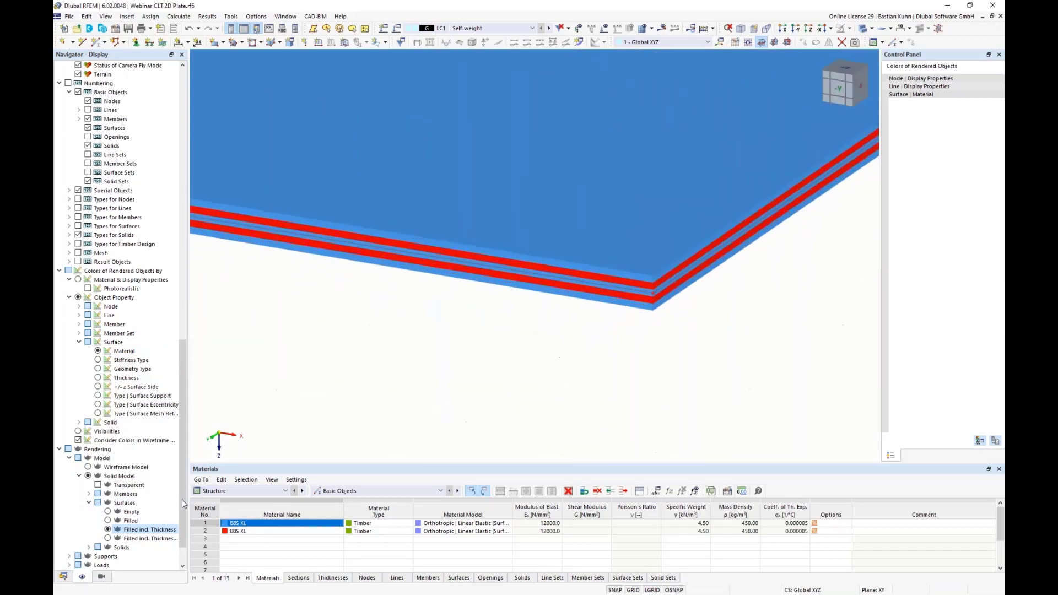
- Return to the plan view in Z and turn on the display of layer directions for surfaces
{"action": "left_click_drag", "start_coordinate": [180, 445], "coordinate": [214, 248]}
{"action": "scroll", "coordinate": [321, 348], "scroll_direction": "down", "scroll_amount": 5}
{"action": "middle_click_drag", "start_coordinate": [322, 347], "coordinate": [745, 317]}
{"action": "left_click", "coordinate": [808, 28]}
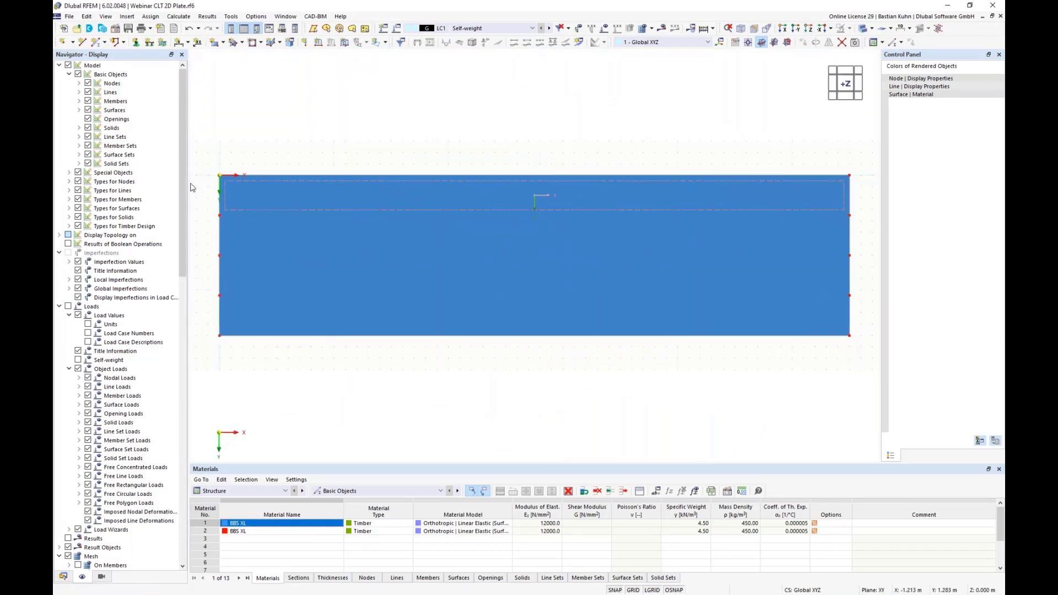
{"action": "left_click", "coordinate": [70, 210]}
{"action": "left_click", "coordinate": [79, 110]}
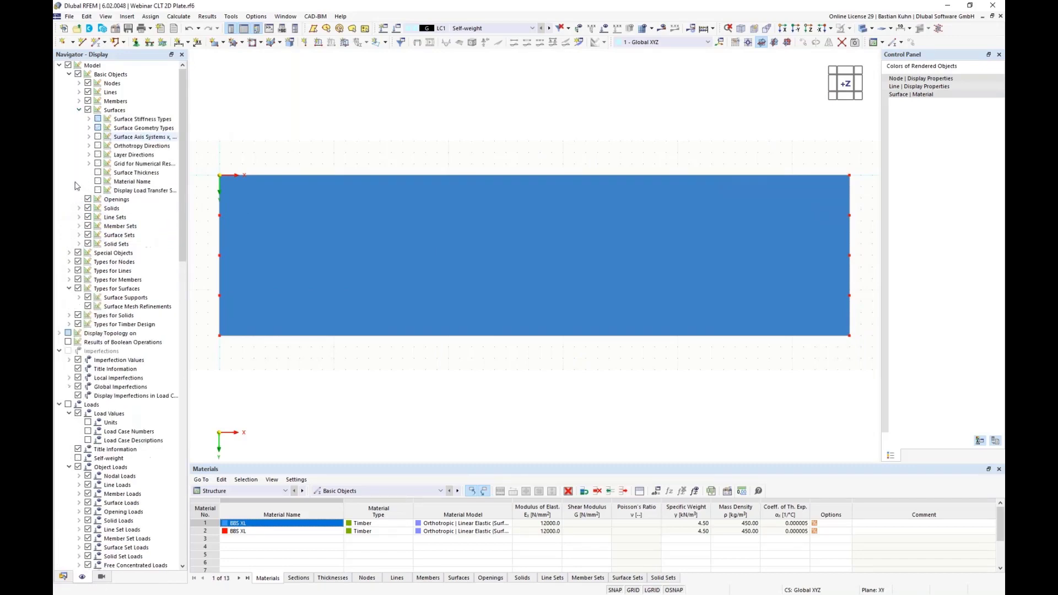
{"action": "left_click", "coordinate": [98, 146]}
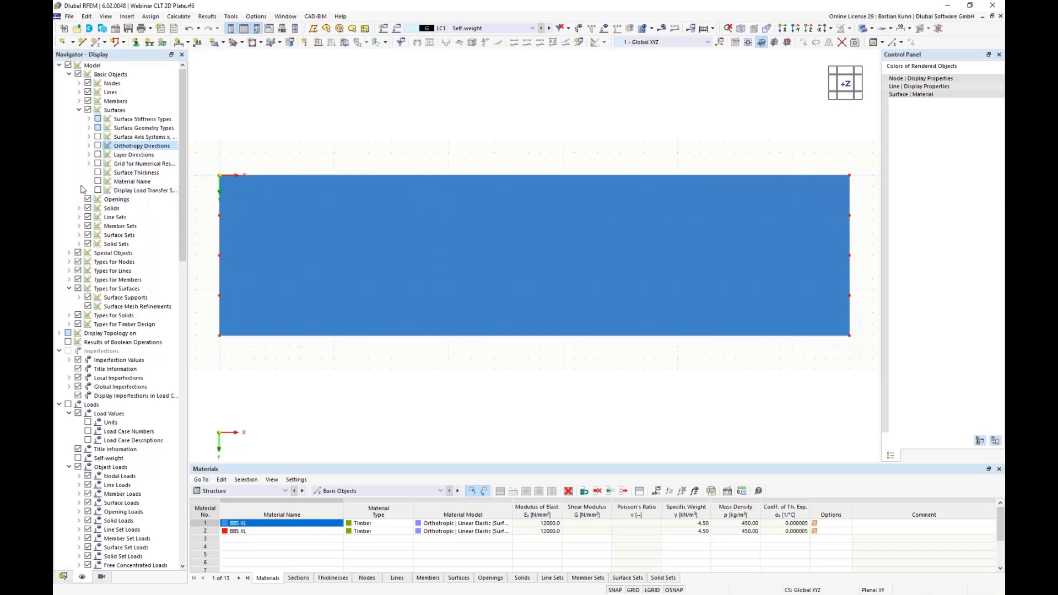
{"action": "left_click", "coordinate": [99, 155]}
{"action": "left_click", "coordinate": [89, 155]}
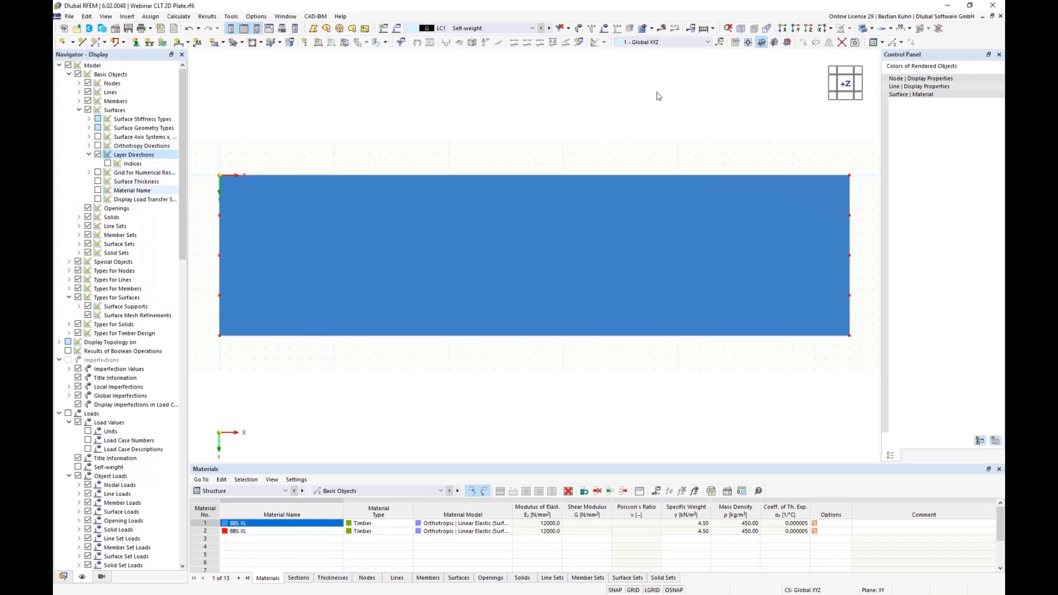
- Switch the model to wireframe display and tilt the plan view to inspect the surfaces' layer directions
{"action": "left_click", "coordinate": [863, 29]}
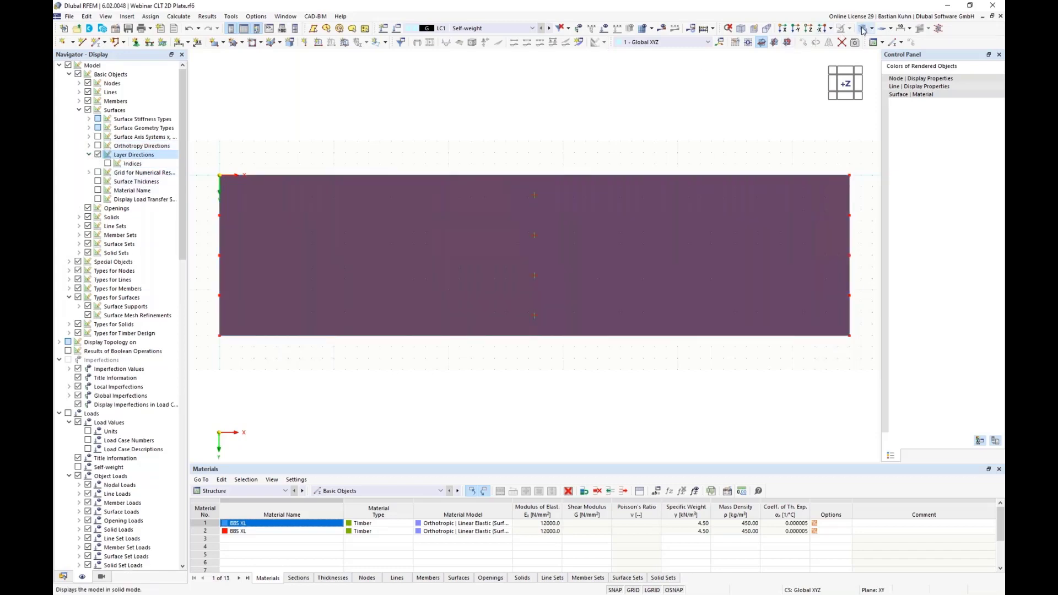
{"action": "left_click", "coordinate": [864, 30]}
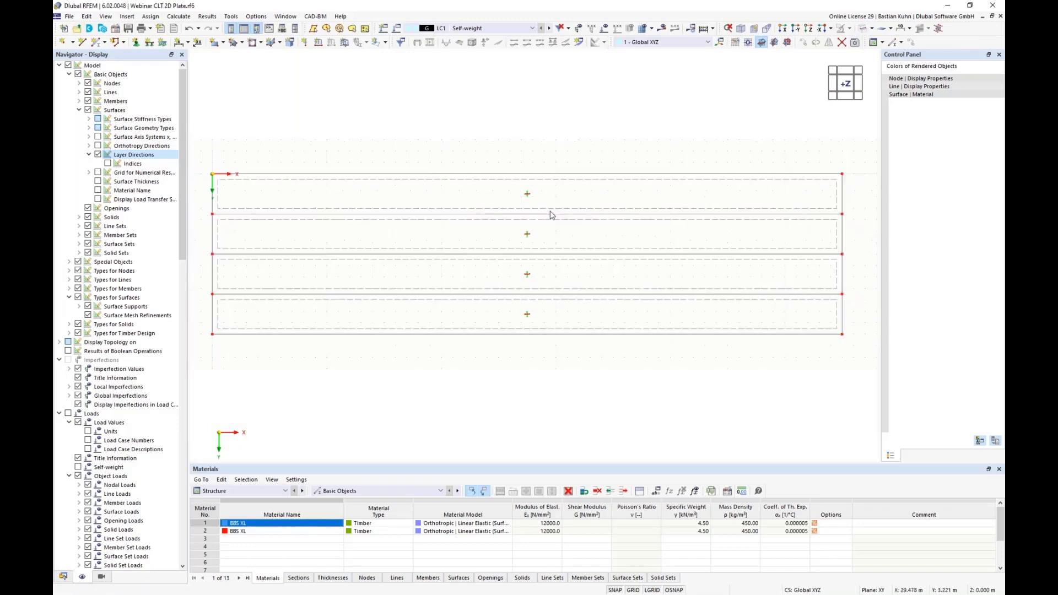
{"action": "middle_click_drag", "start_coordinate": [565, 251], "coordinate": [518, 237], "text": "ctrl"}
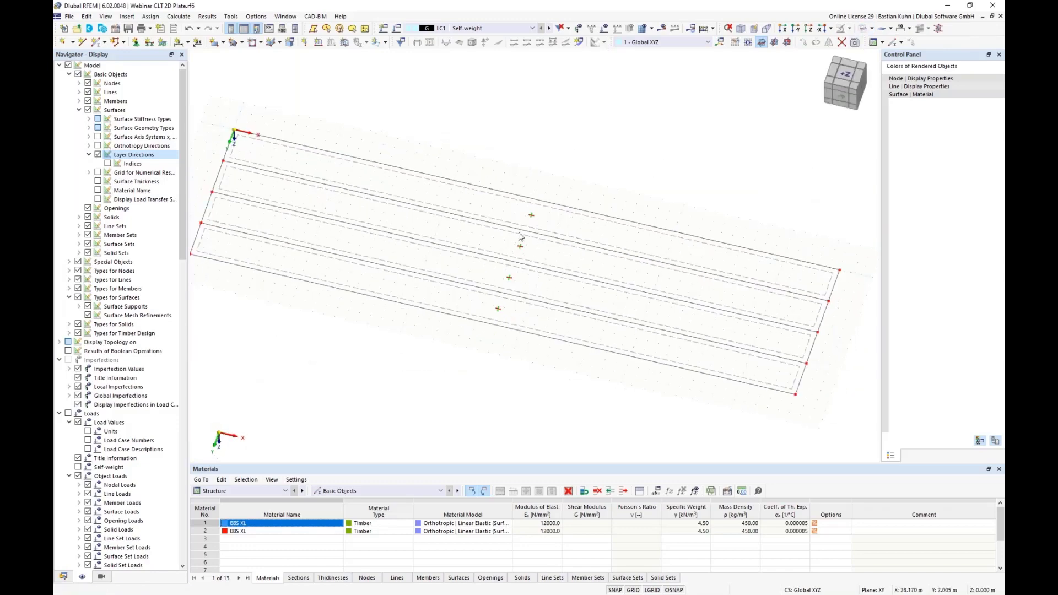
- Turn on the indices for the surfaces' layer directions and inspect the layer numbers at the surface centres
{"action": "scroll", "coordinate": [518, 236], "scroll_direction": "up", "scroll_amount": 5}
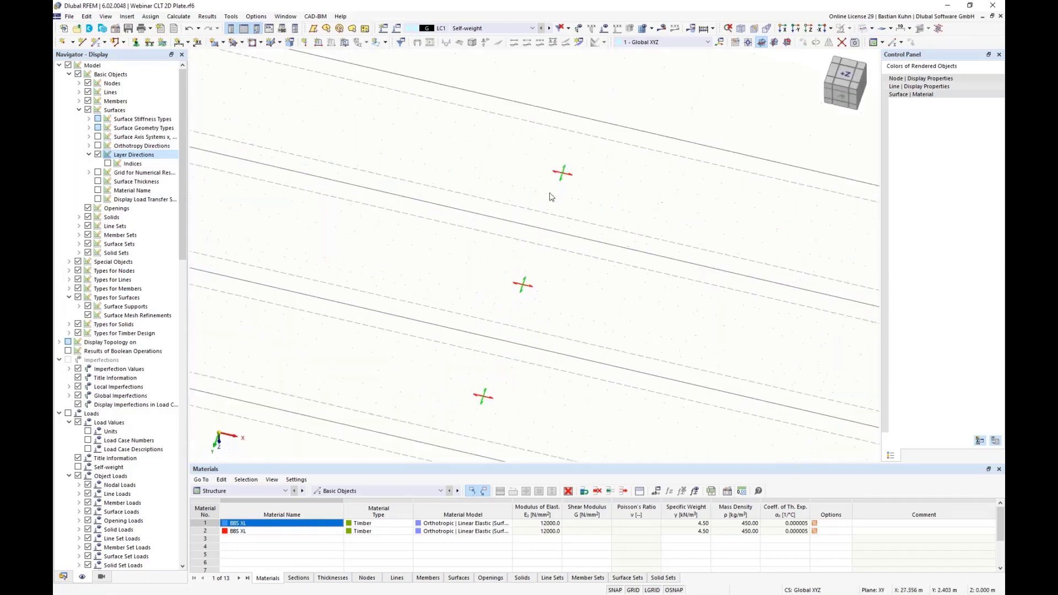
{"action": "left_click", "coordinate": [107, 164]}
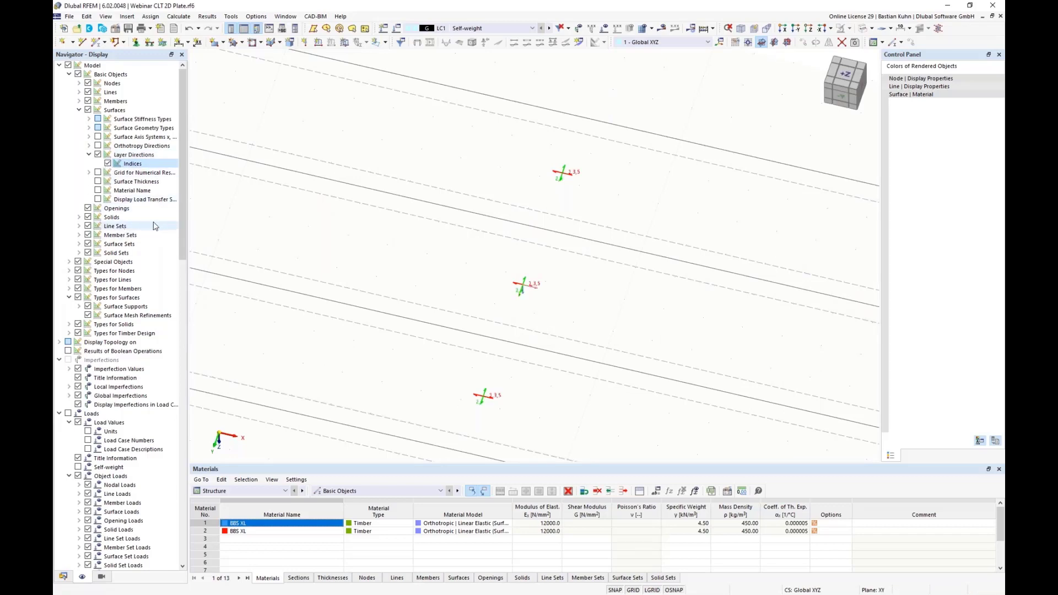
{"action": "scroll", "coordinate": [591, 179], "scroll_direction": "up", "scroll_amount": 4}
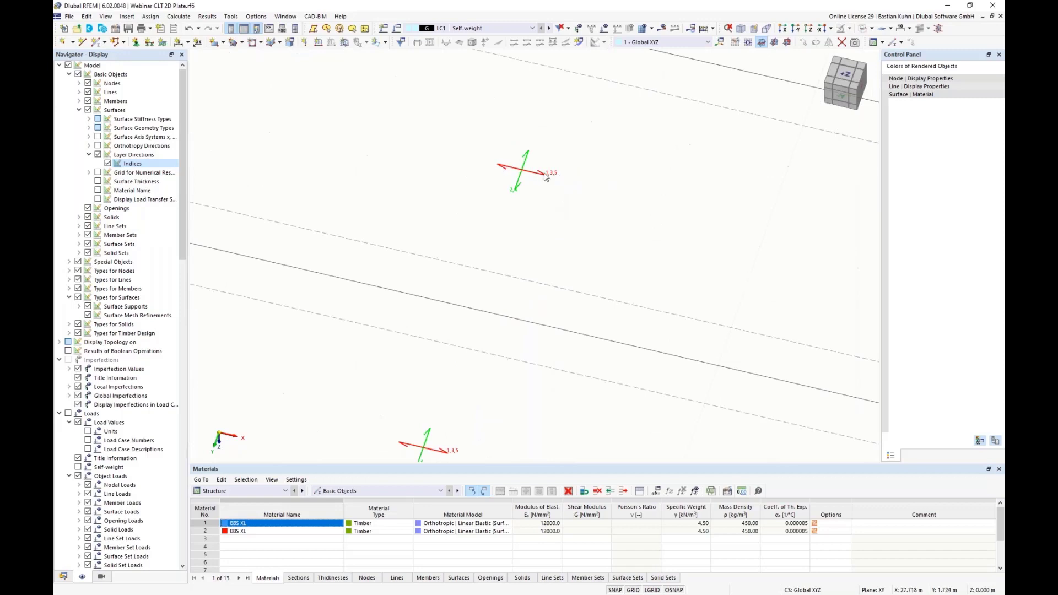
{"action": "scroll", "coordinate": [533, 201], "scroll_direction": "down", "scroll_amount": 1}
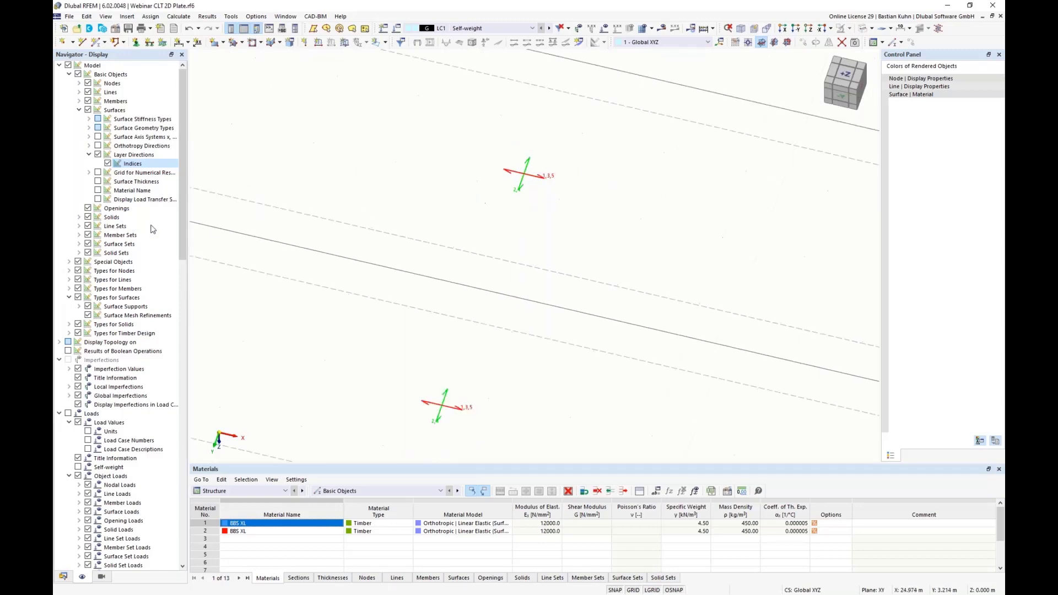
{"action": "scroll", "coordinate": [515, 185], "scroll_direction": "up", "scroll_amount": 8}
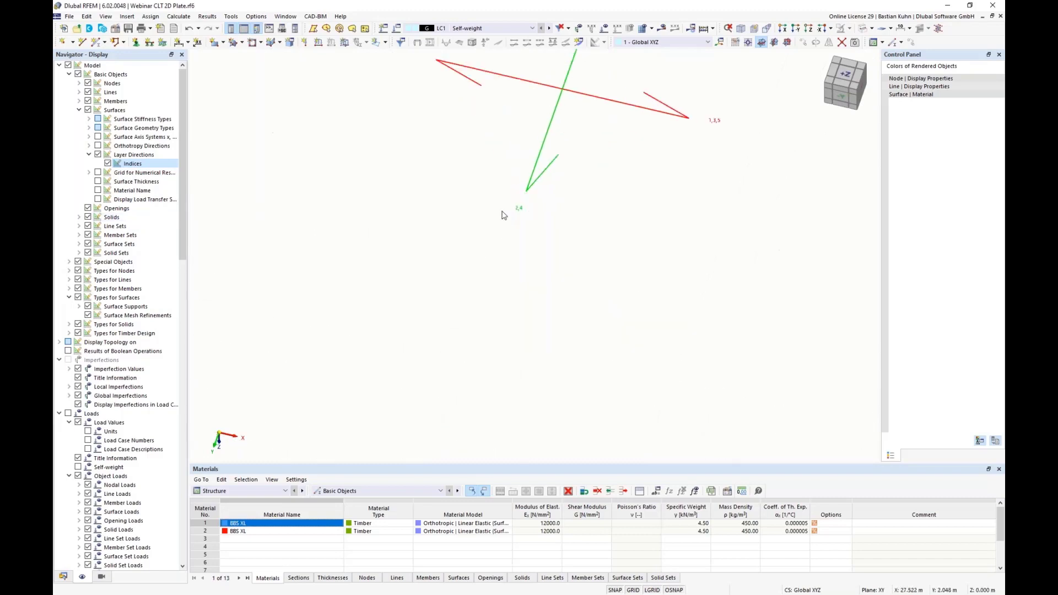
{"action": "scroll", "coordinate": [503, 215], "scroll_direction": "down", "scroll_amount": 7}
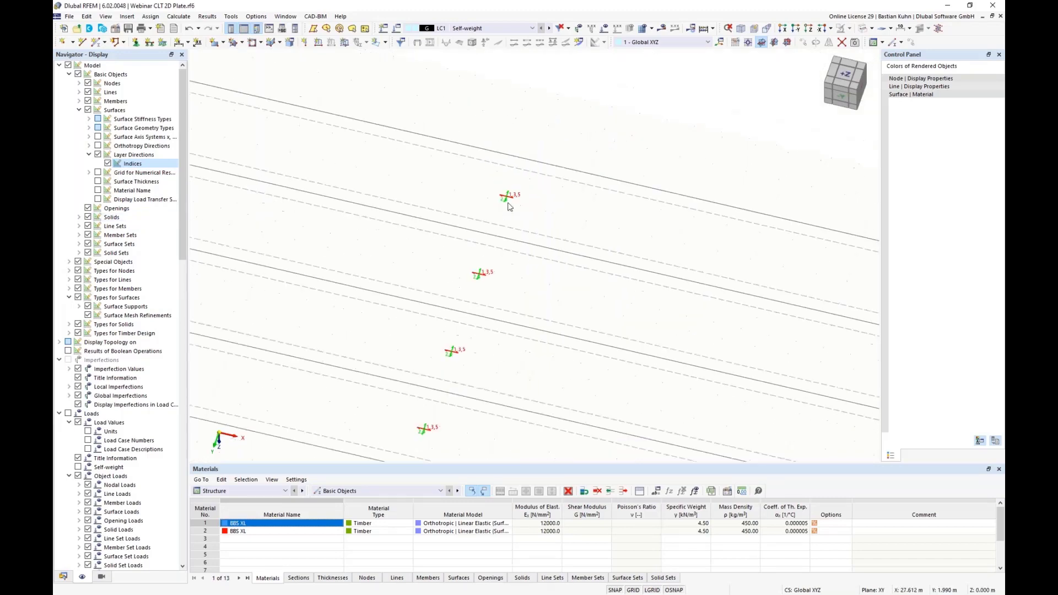
- Return to the plan view in Z and turn off the display of layer directions
{"action": "scroll", "coordinate": [508, 206], "scroll_direction": "down", "scroll_amount": 3}
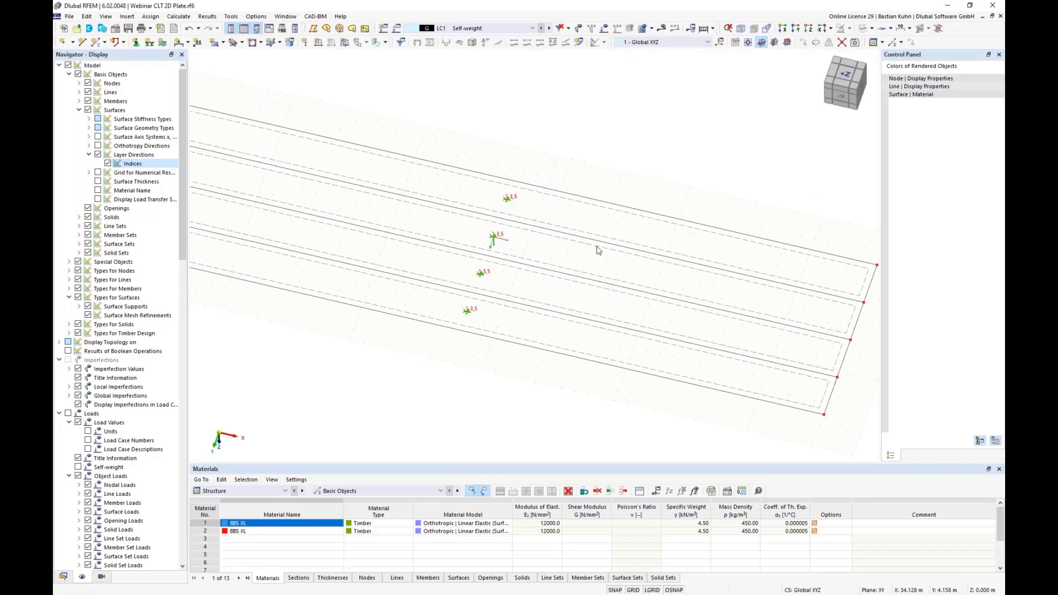
{"action": "scroll", "coordinate": [598, 249], "scroll_direction": "down", "scroll_amount": 4}
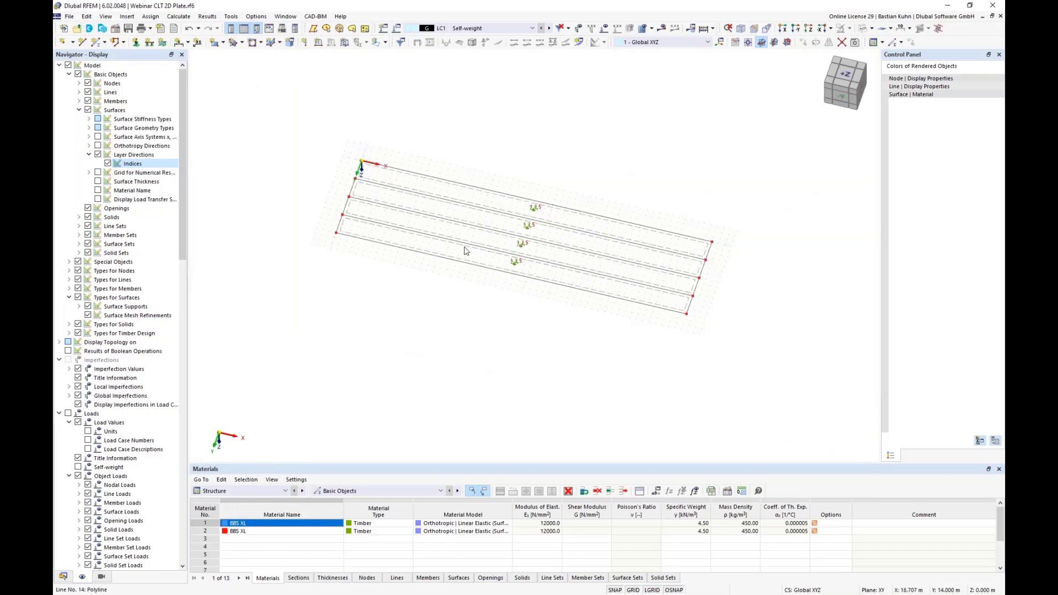
{"action": "left_click", "coordinate": [807, 30]}
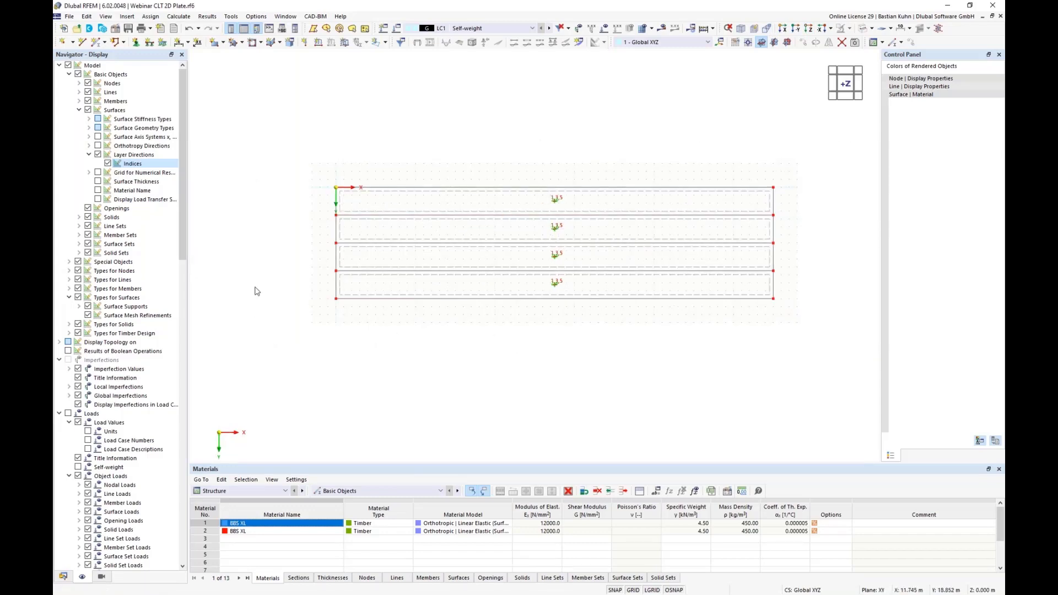
{"action": "left_click", "coordinate": [98, 155]}
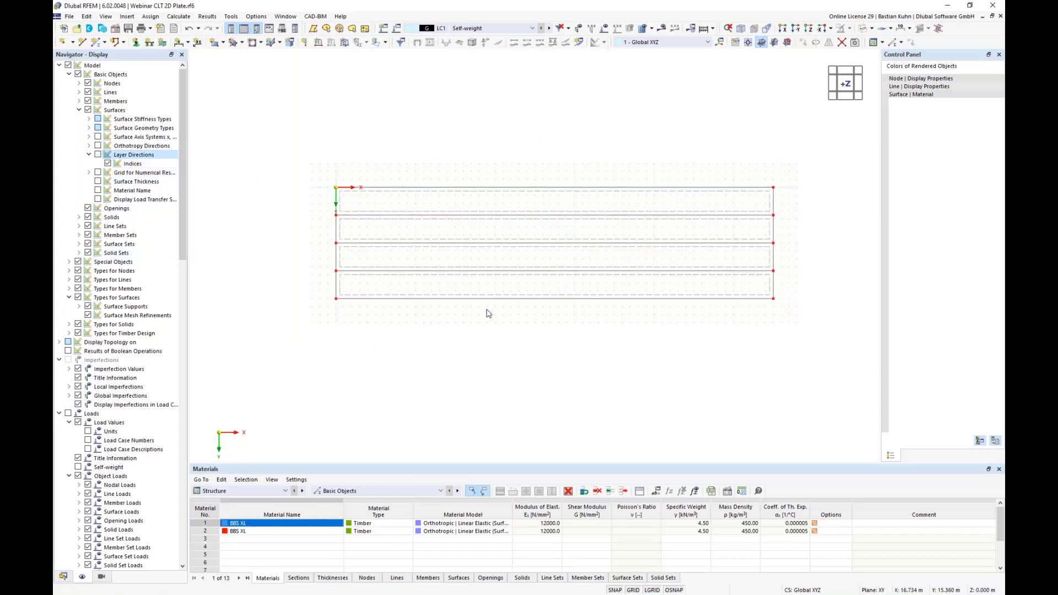
- Divide the plate's lower edge line and the joint line directly above it using 3 intermediate nodes each
{"action": "right_click", "coordinate": [506, 276]}
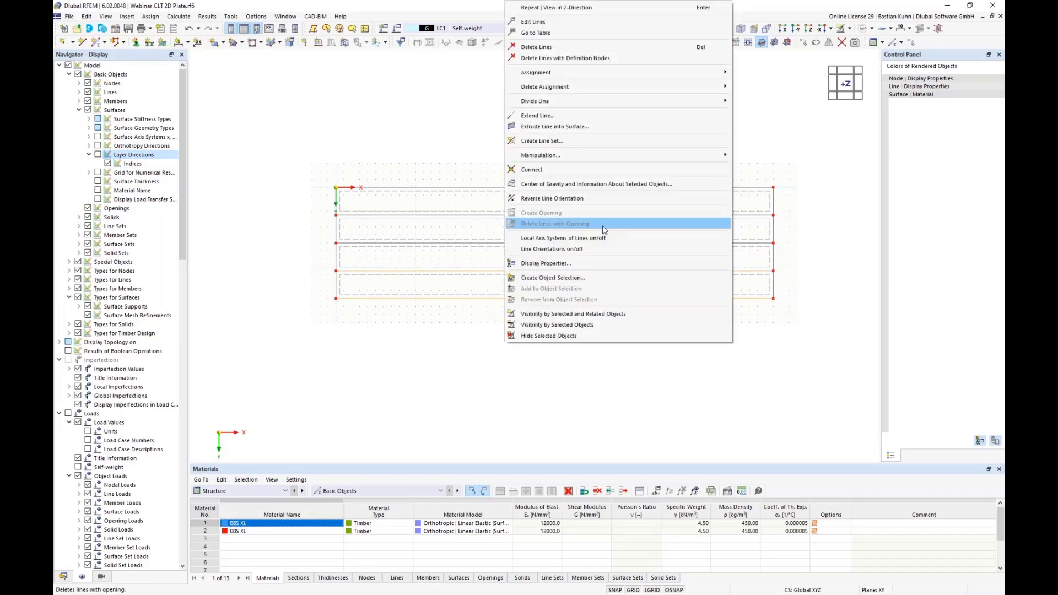
{"action": "mouse_move", "coordinate": [649, 101]}
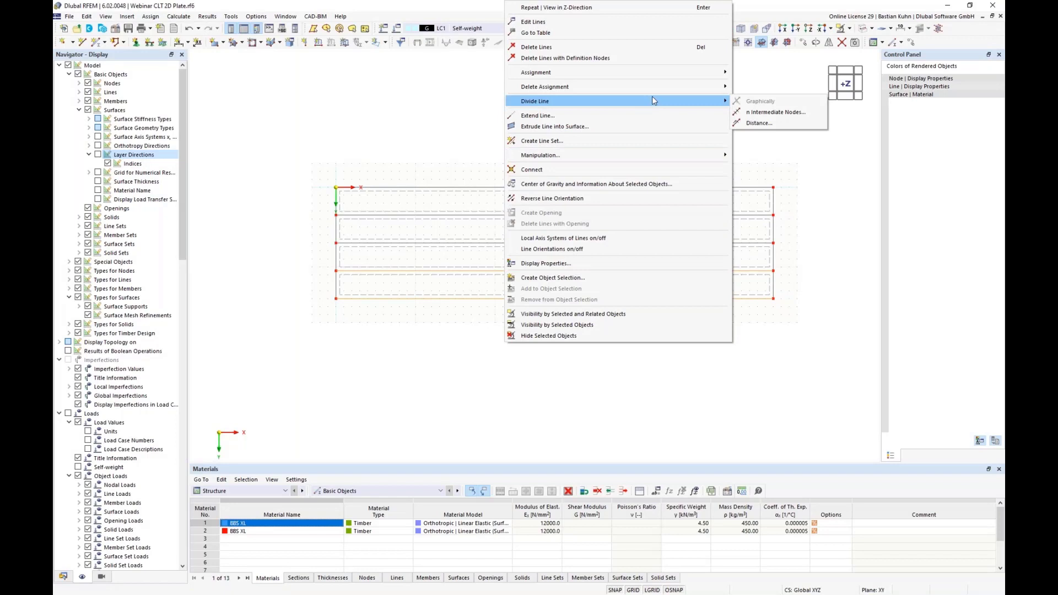
{"action": "left_click", "coordinate": [775, 111]}
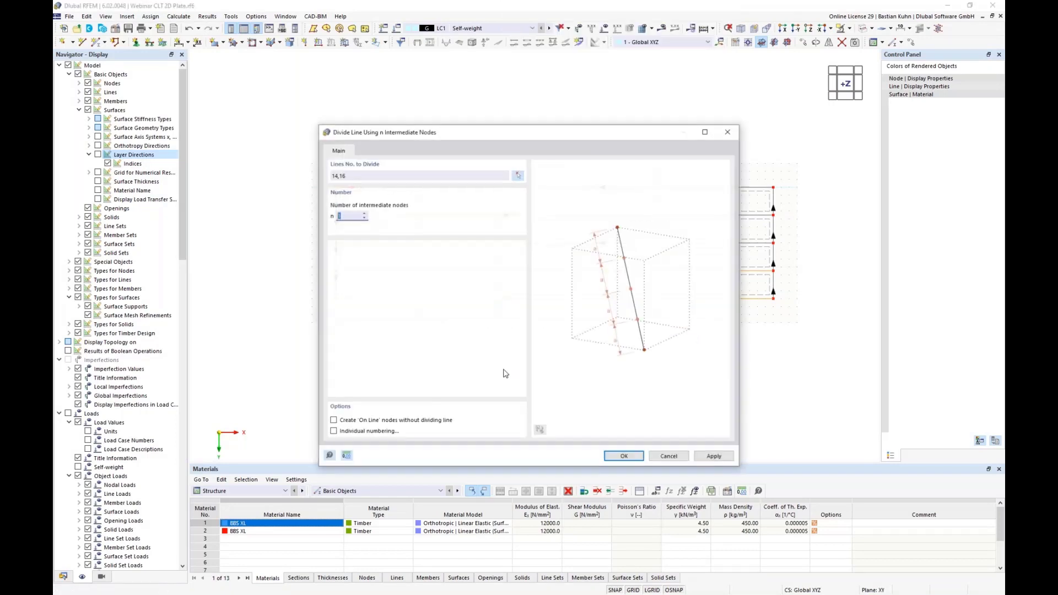
{"action": "type", "text": "3"}
{"action": "left_click", "coordinate": [613, 458]}
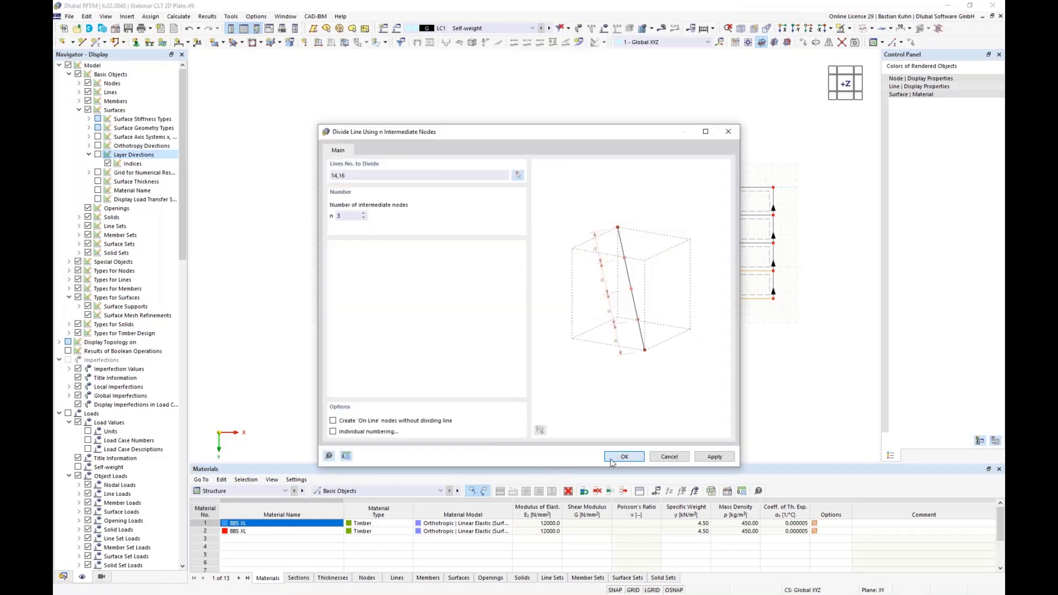
- Set the X coordinate of the first pair of intermediate nodes, nearest the origin, to 12 m
{"action": "left_click_drag", "start_coordinate": [435, 261], "coordinate": [451, 319]}
{"action": "right_click", "coordinate": [448, 303]}
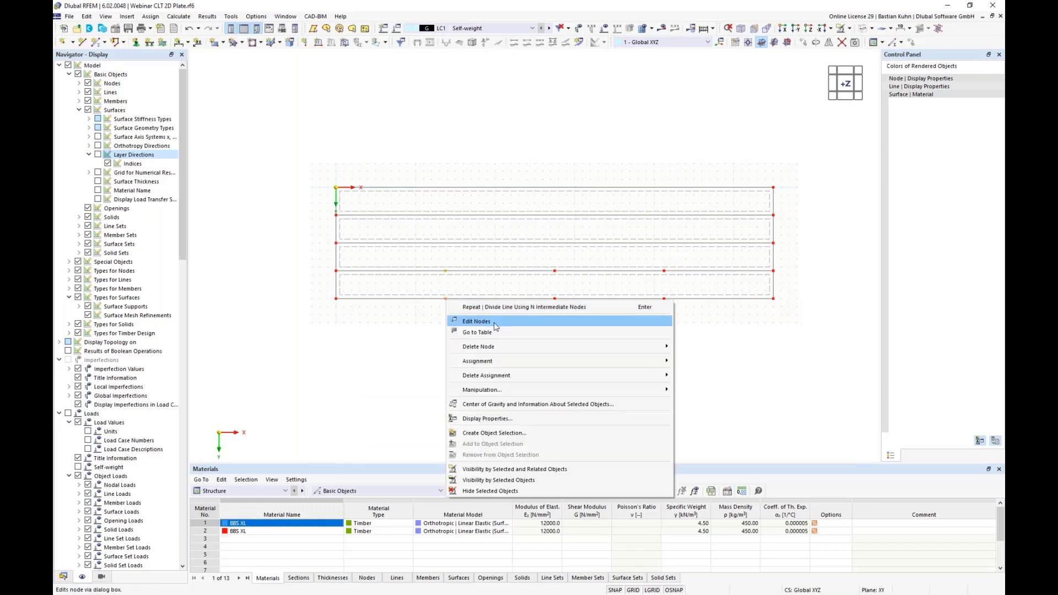
{"action": "left_click", "coordinate": [477, 321]}
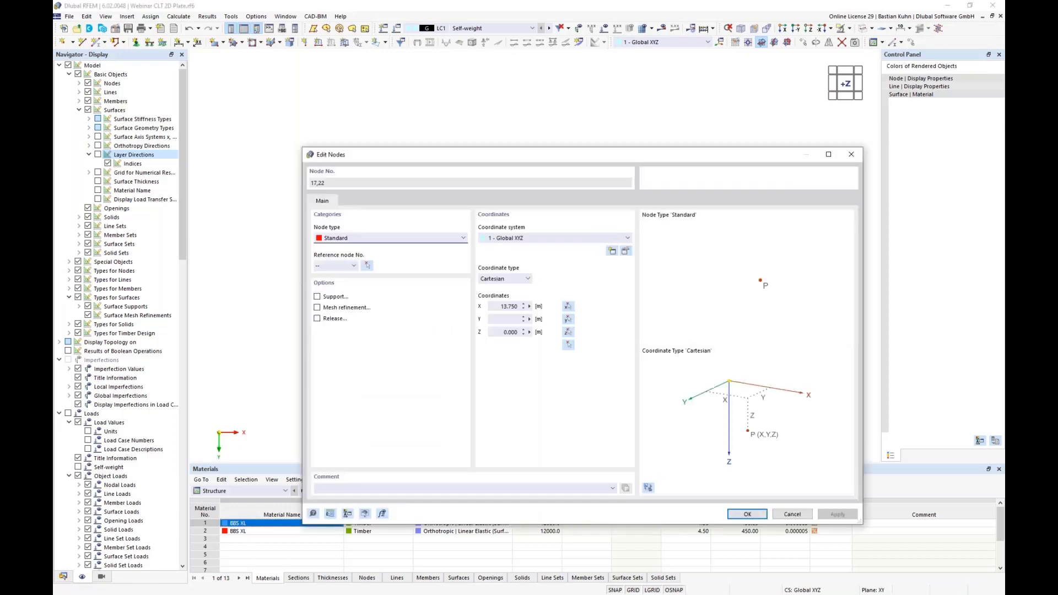
{"action": "double_click", "coordinate": [499, 307]}
{"action": "type", "text": "12"}
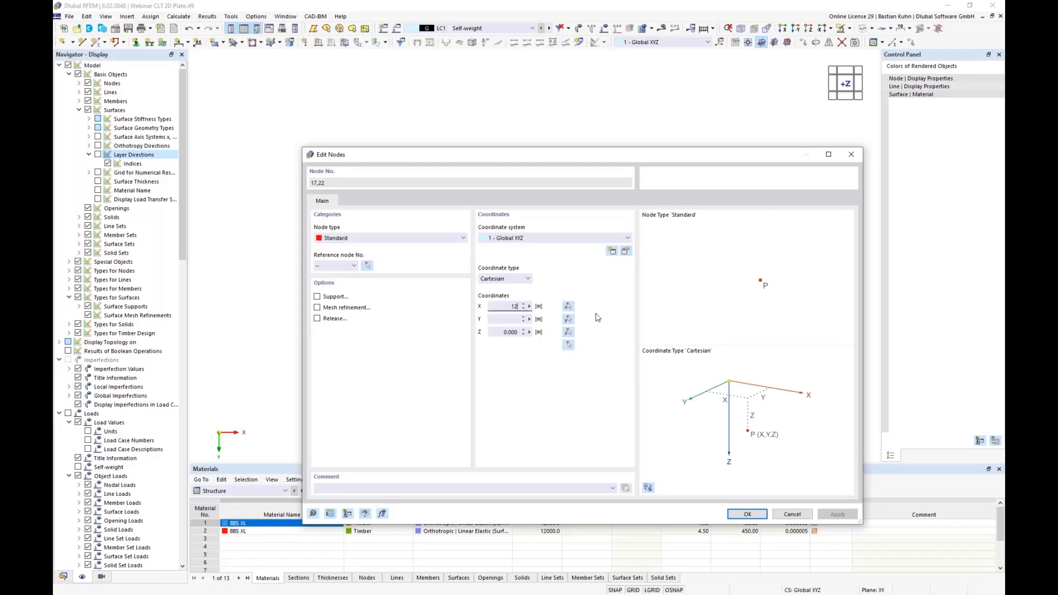
{"action": "key", "text": "Return"}
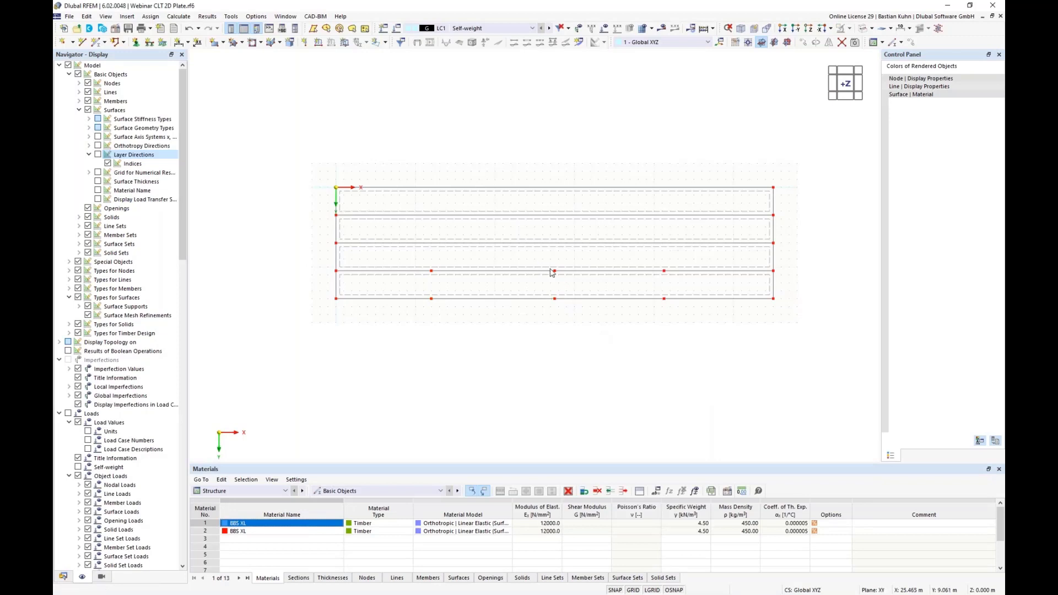
- Set the X coordinate of the middle pair of intermediate nodes to 18 m
{"action": "left_click_drag", "start_coordinate": [539, 259], "coordinate": [557, 305]}
{"action": "right_click", "coordinate": [556, 301]}
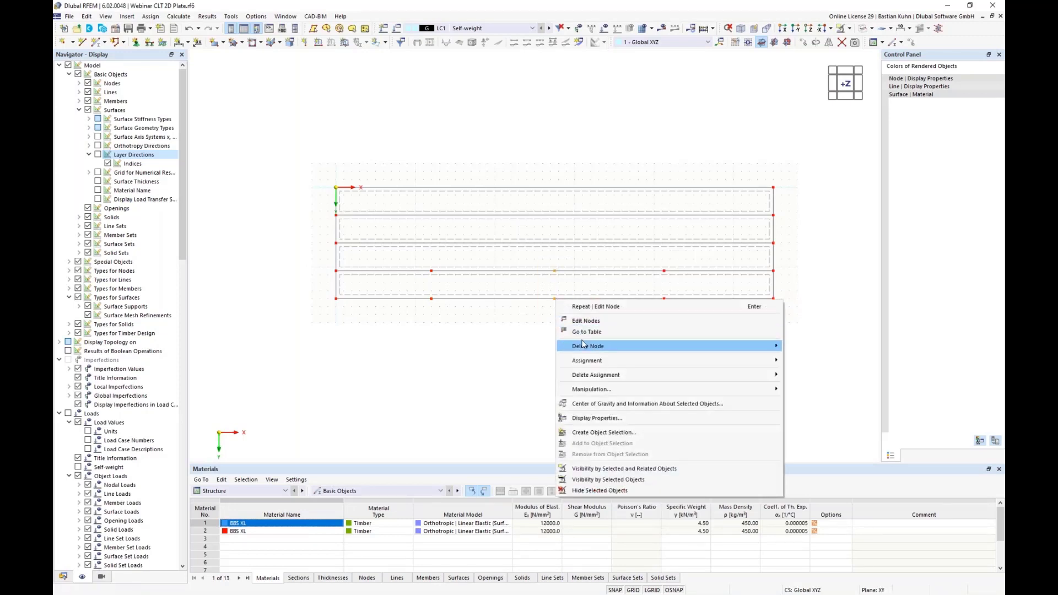
{"action": "left_click", "coordinate": [584, 322]}
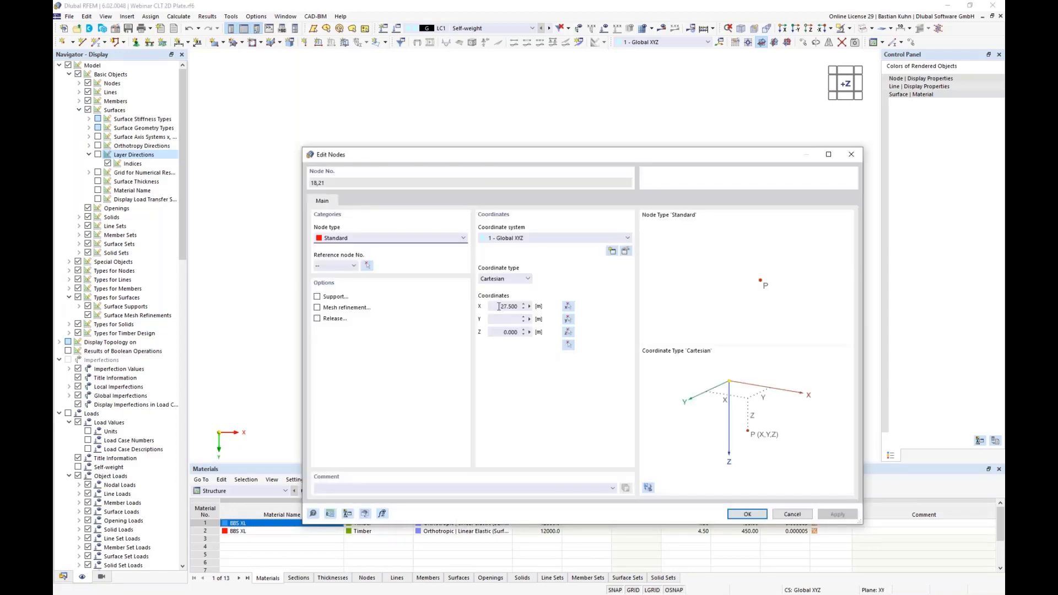
{"action": "left_click", "coordinate": [498, 306]}
{"action": "type", "text": "1"}
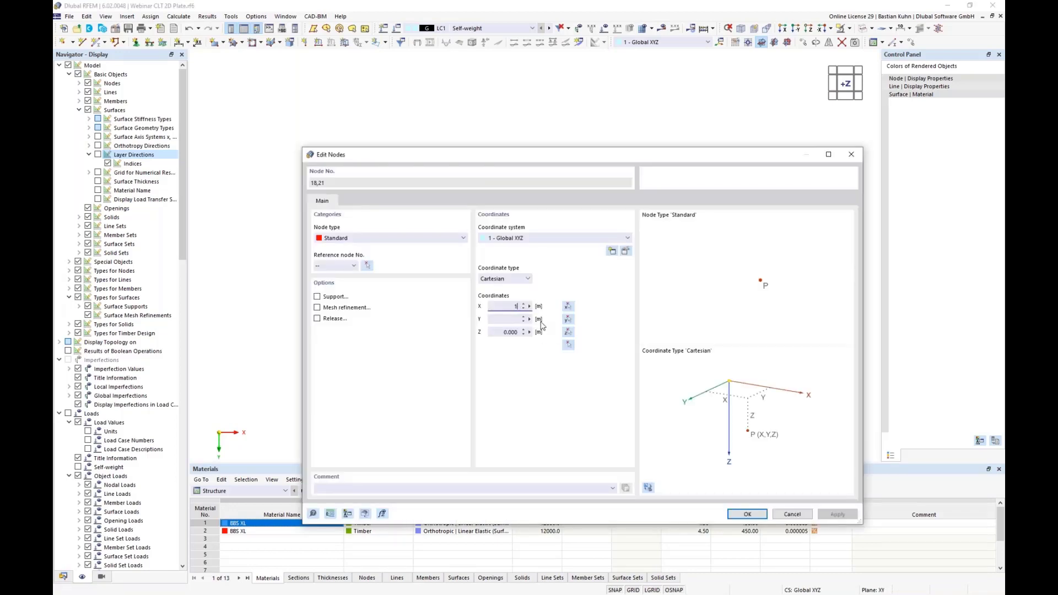
{"action": "type", "text": "8"}
{"action": "key", "text": "Return"}
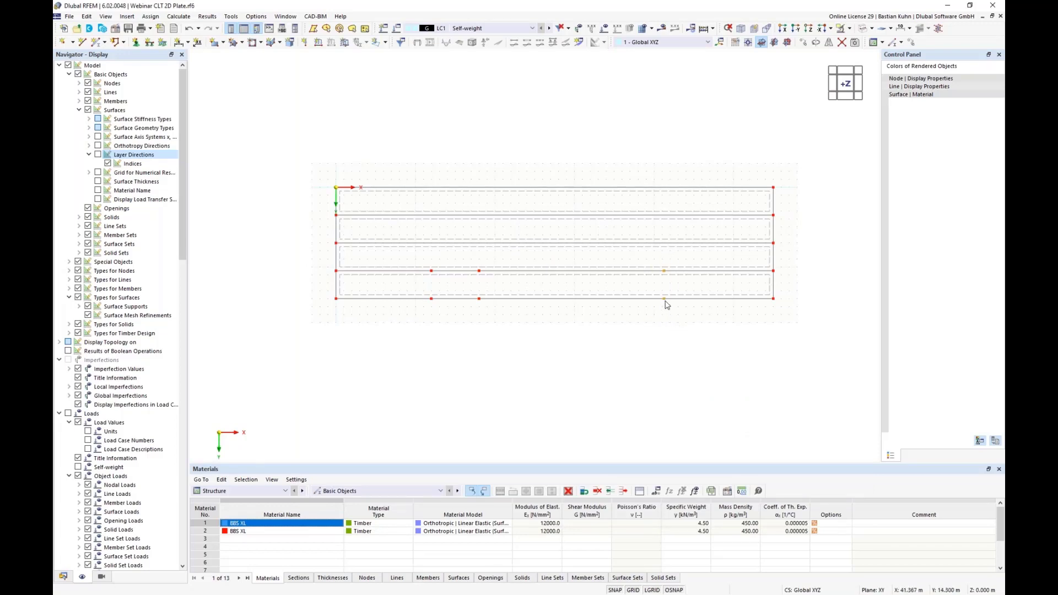
- Set the X coordinate of the last pair of intermediate nodes to 37 m
{"action": "mouse_move", "coordinate": [665, 302]}
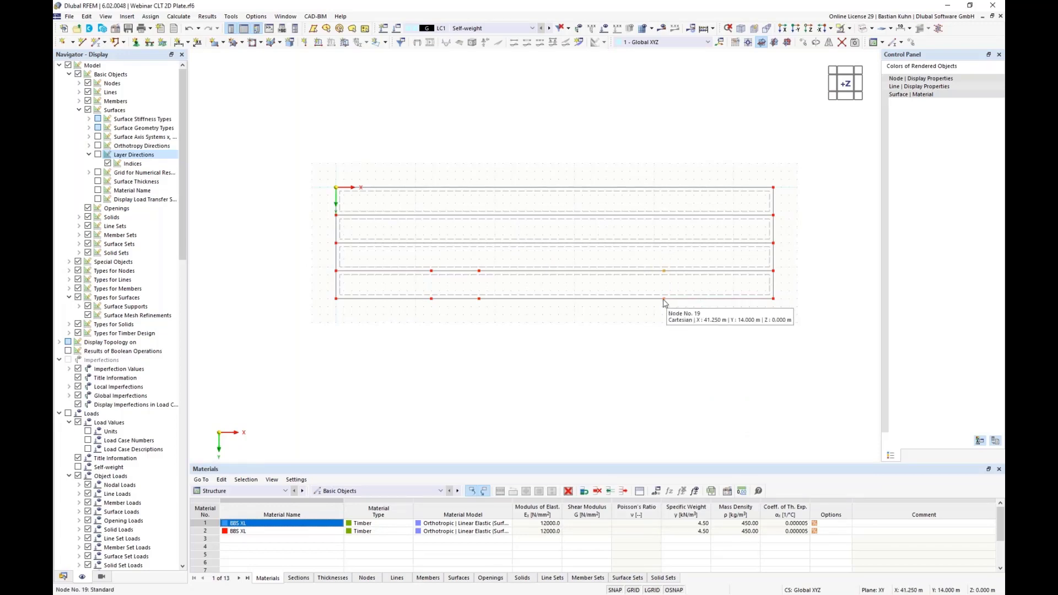
{"action": "right_click", "coordinate": [666, 303]}
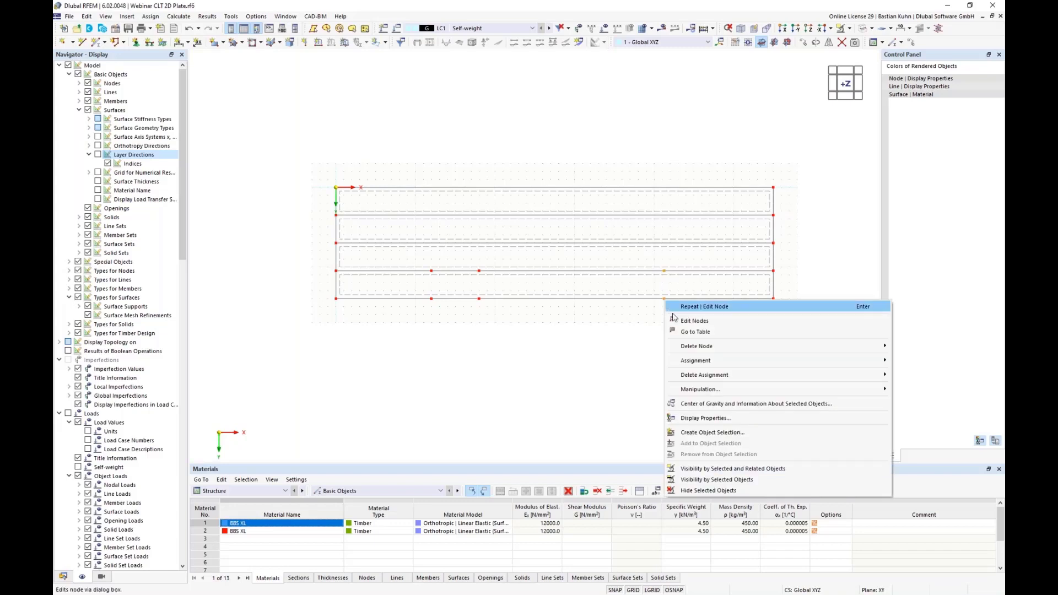
{"action": "left_click", "coordinate": [695, 317]}
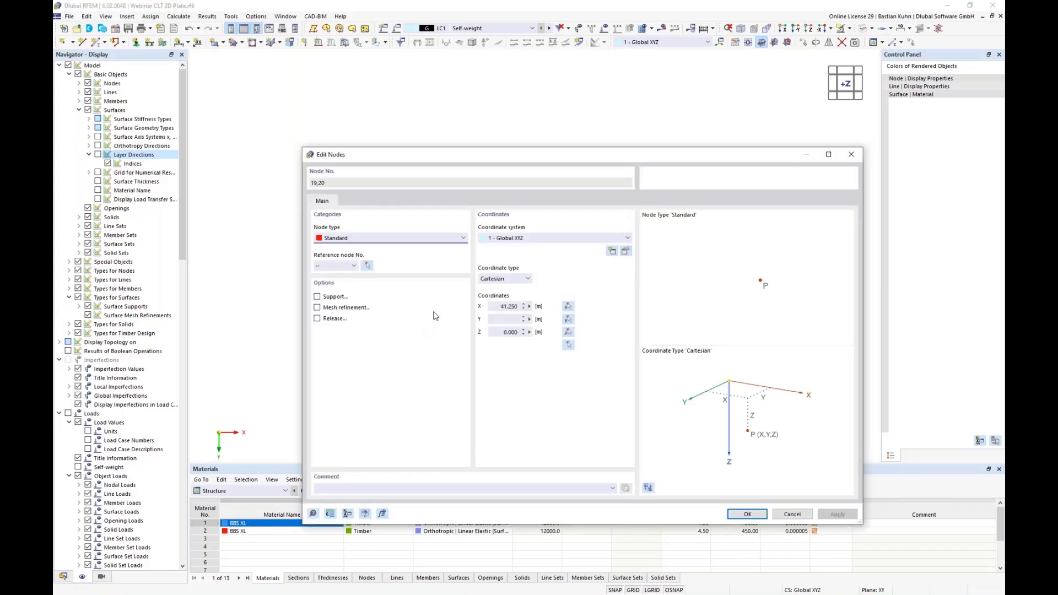
{"action": "double_click", "coordinate": [495, 306]}
{"action": "type", "text": "37"}
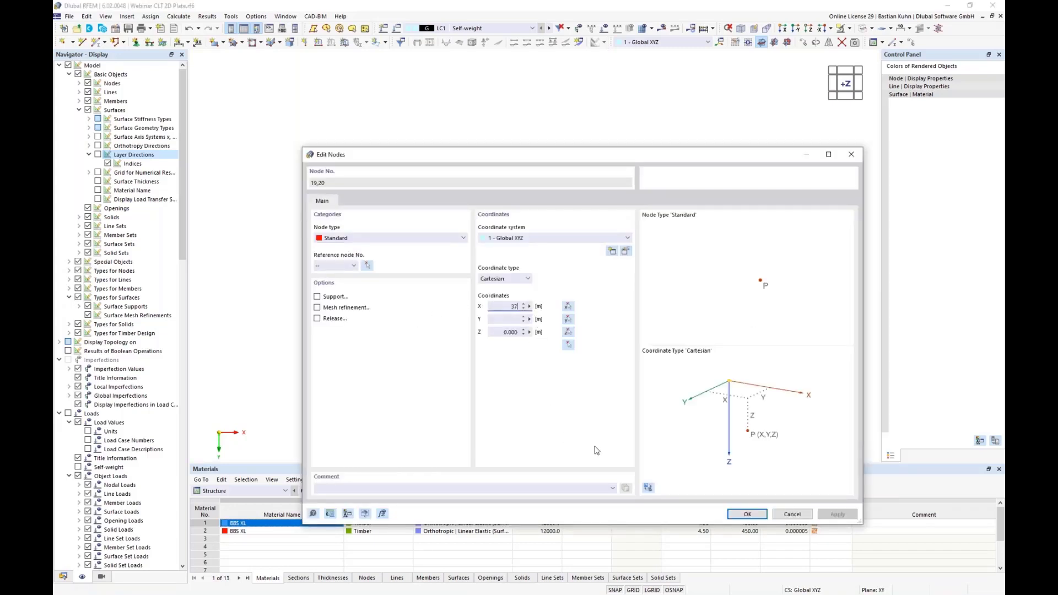
{"action": "left_click", "coordinate": [747, 513]}
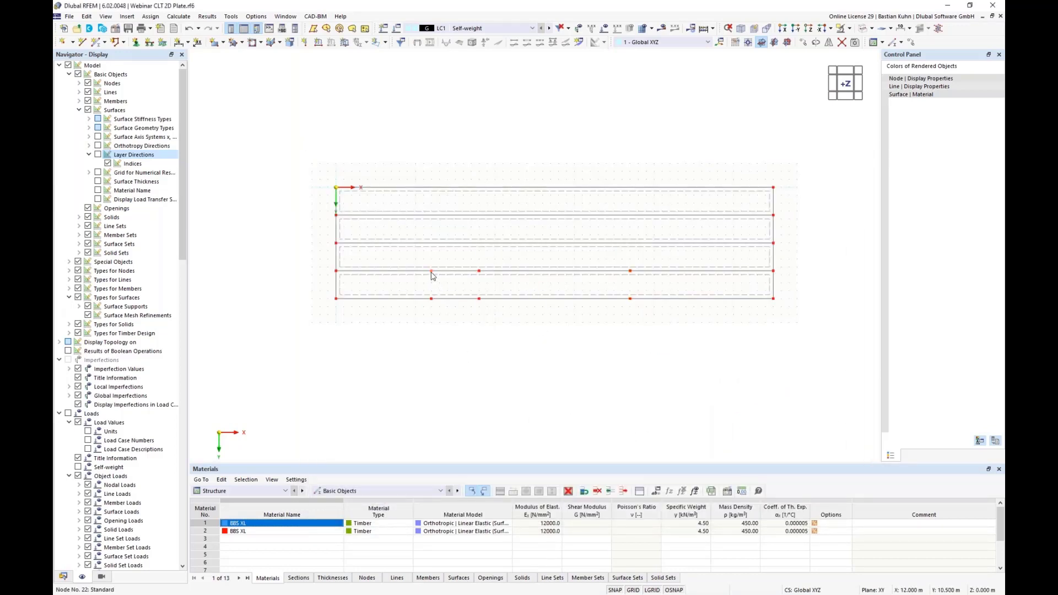
- Copy the three intermediate nodes on the lowest joint line once in the Y direction to Y = 9 m
{"action": "right_click", "coordinate": [630, 273]}
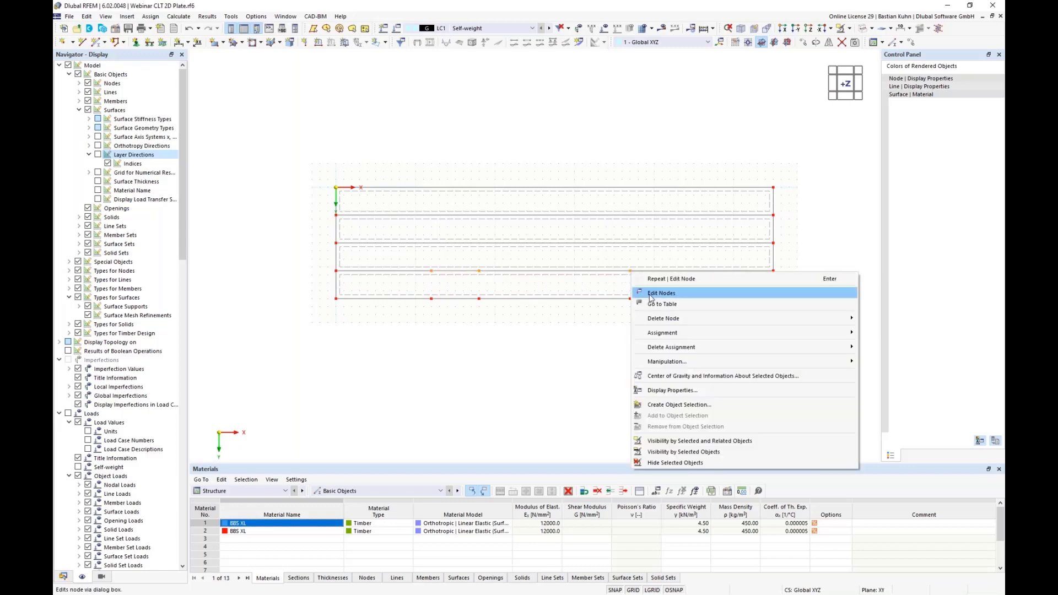
{"action": "left_click", "coordinate": [914, 43]}
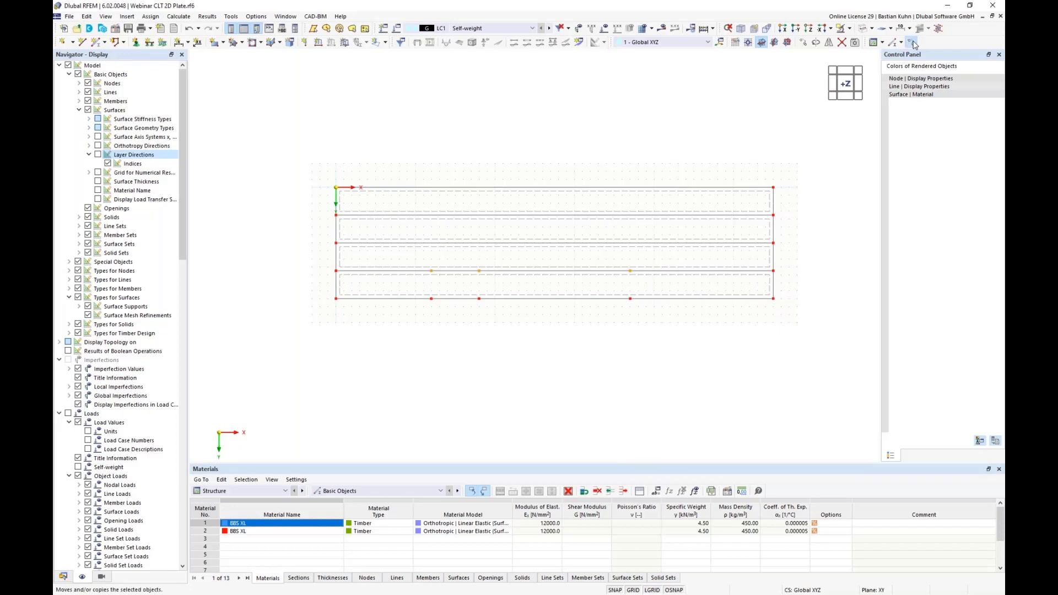
{"action": "double_click", "coordinate": [506, 226]}
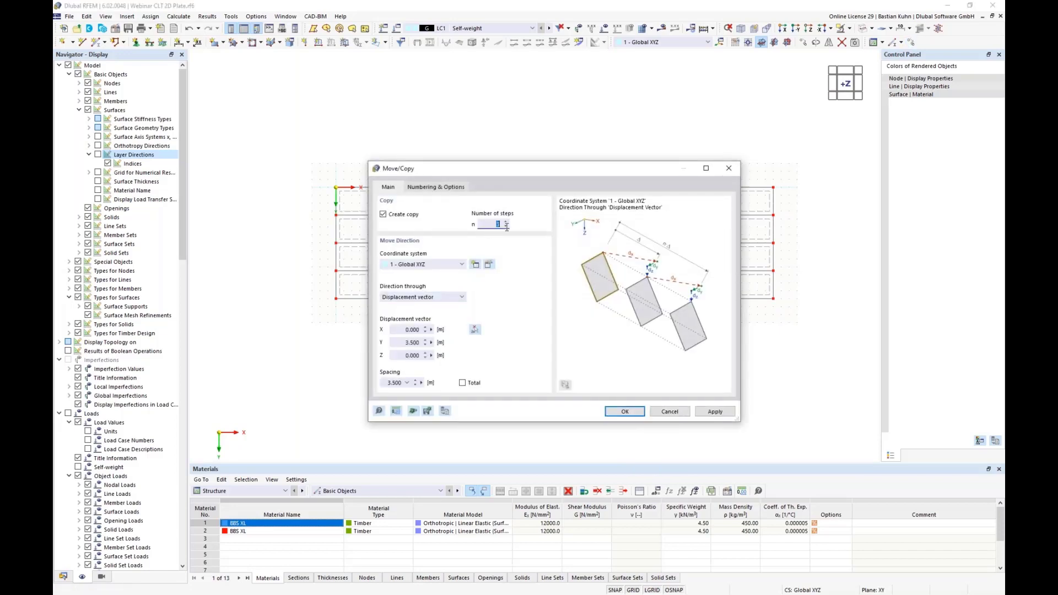
{"action": "left_click_drag", "start_coordinate": [400, 344], "coordinate": [477, 353]}
{"action": "left_click", "coordinate": [624, 412]}
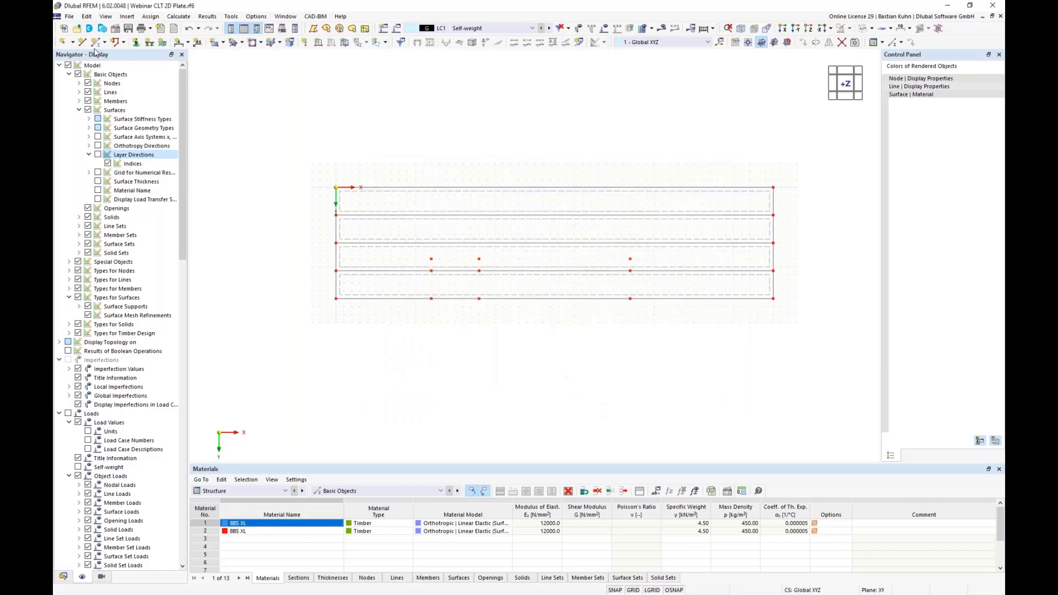
- Draw three connected single lines from the lower edge node at X 12 m, through the copied nodes at Y 9 m, to the edge node at X 18 m
{"action": "left_click", "coordinate": [432, 298]}
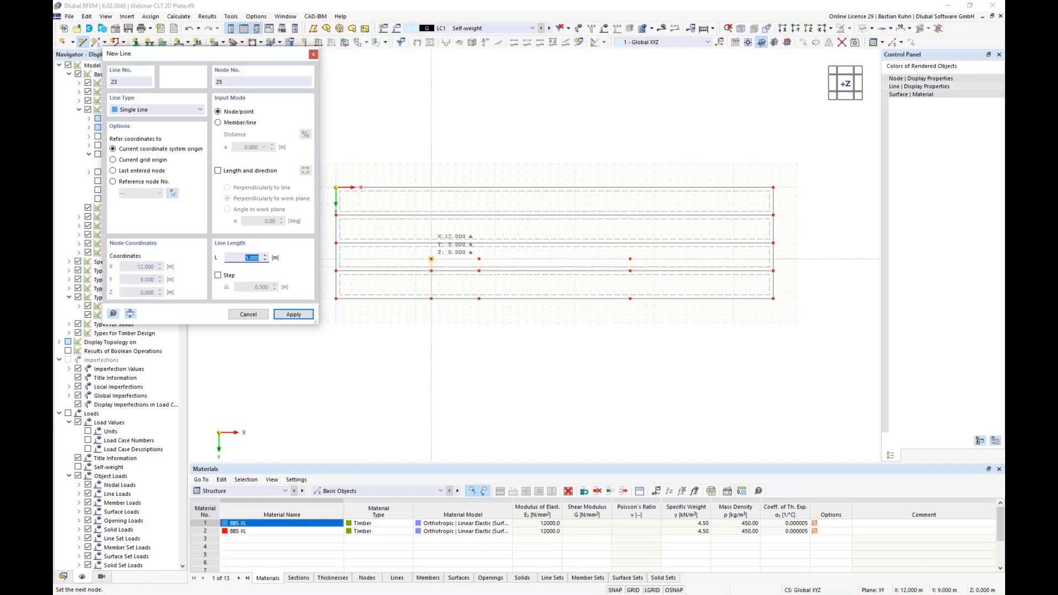
{"action": "left_click", "coordinate": [431, 258]}
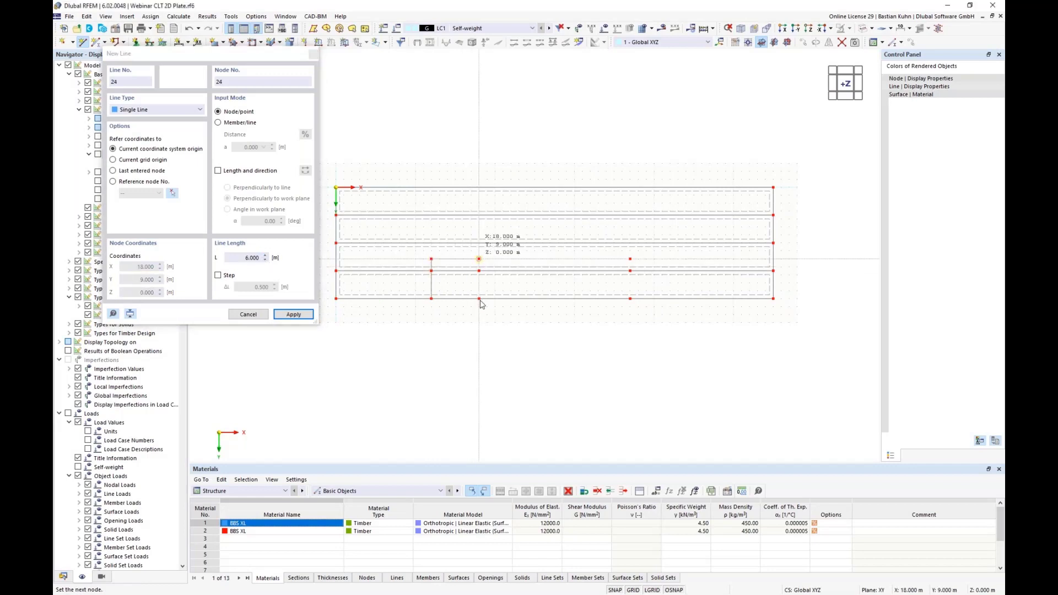
{"action": "left_click", "coordinate": [479, 258]}
{"action": "left_click", "coordinate": [479, 298]}
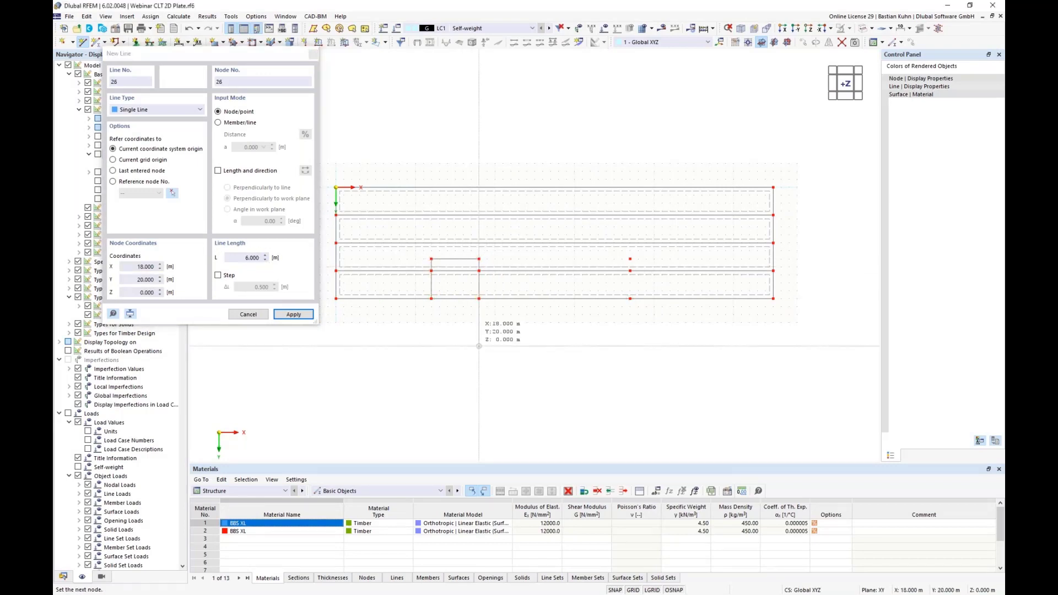
{"action": "key", "text": "Escape"}
{"action": "key", "text": "Escape"}
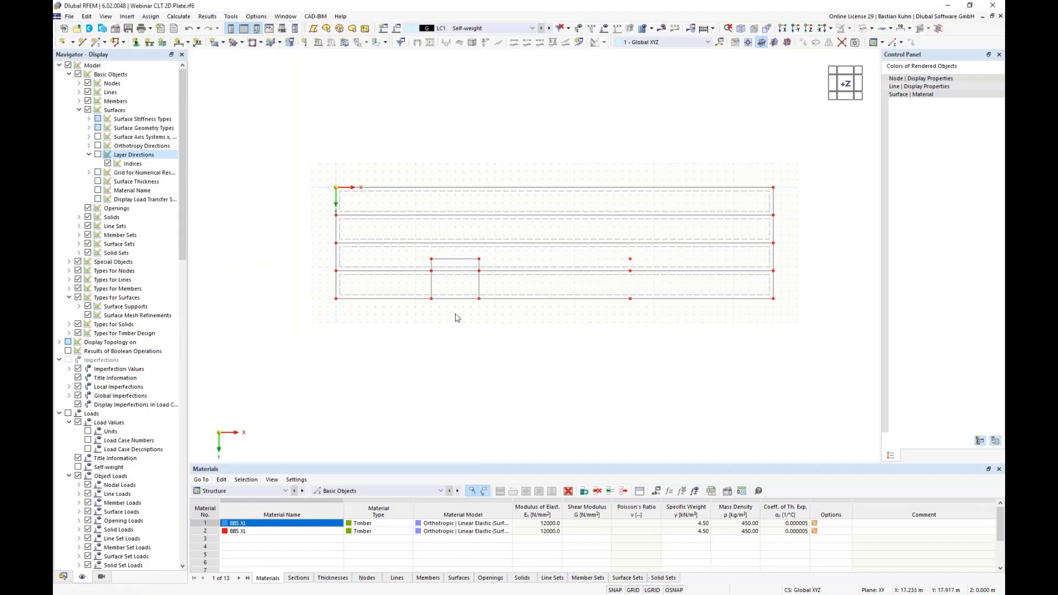
- Copy the three cutout lines along the lower edge to the edge node at X 37 m to outline the second cutout
{"action": "left_click", "coordinate": [455, 259]}
{"action": "left_click", "coordinate": [480, 289]}
{"action": "left_click_drag", "start_coordinate": [617, 289], "coordinate": [631, 298], "text": "ctrl"}
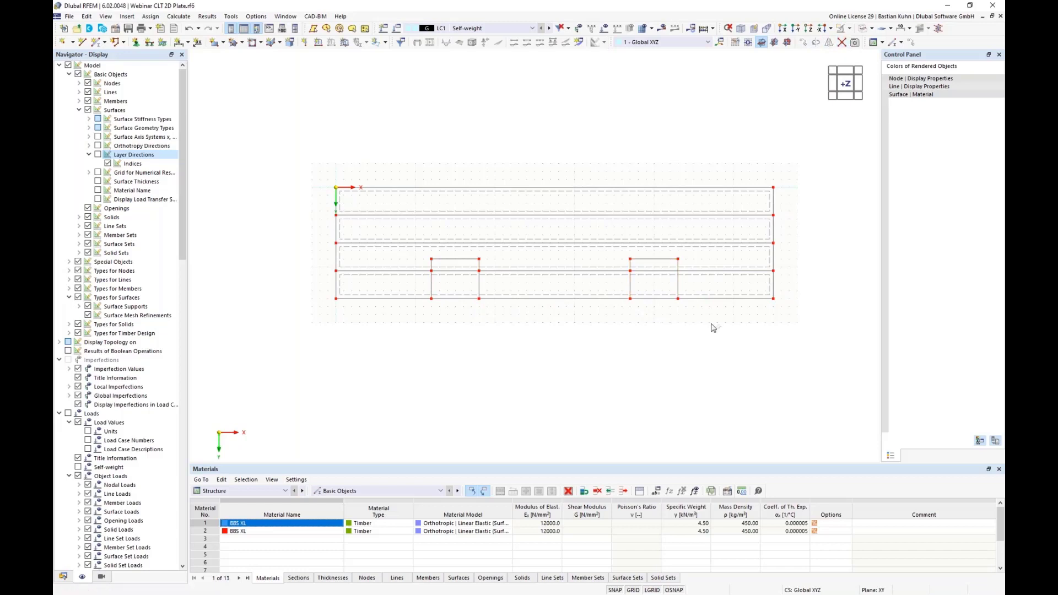
- Divide the two lower surfaces with the intersecting outline lines of both cutouts
{"action": "left_click_drag", "start_coordinate": [710, 324], "coordinate": [612, 272]}
{"action": "right_click", "coordinate": [508, 270]}
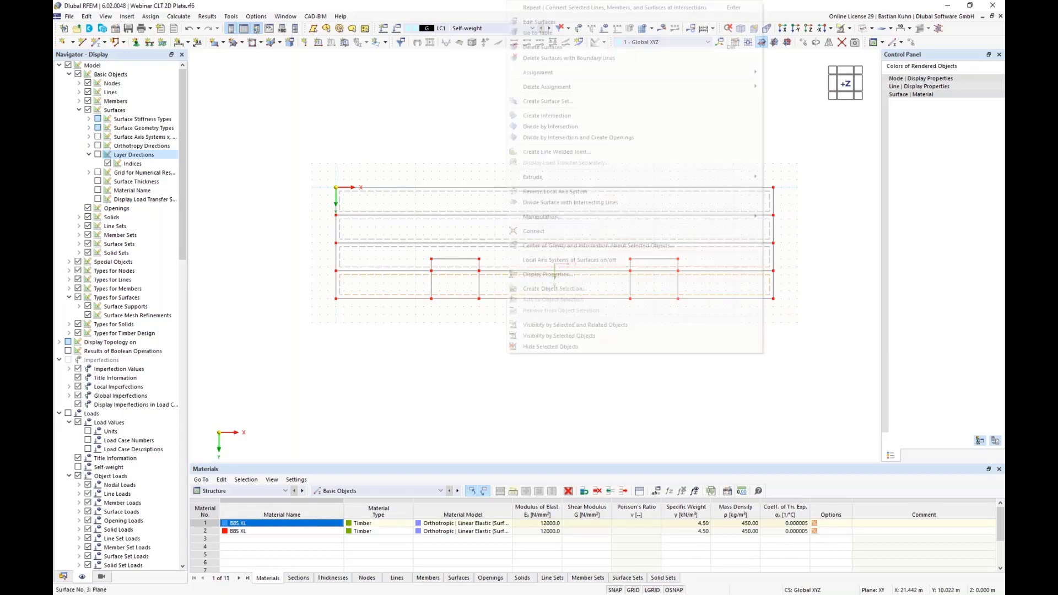
{"action": "left_click", "coordinate": [551, 204]}
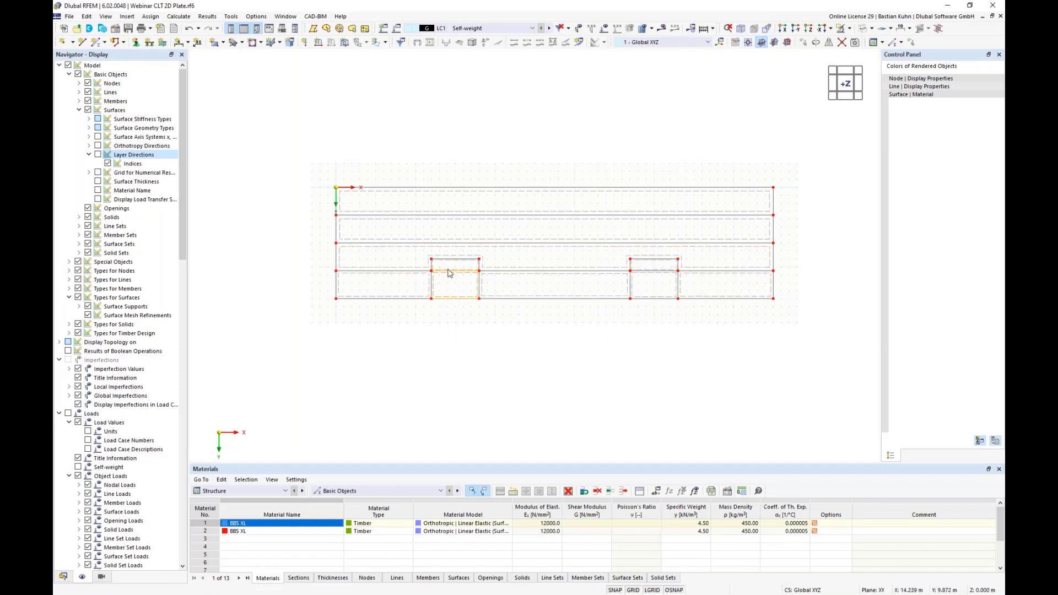
- Delete the surface pieces and leftover edge lines inside both cutouts
{"action": "key", "text": "Delete"}
{"action": "left_click_drag", "start_coordinate": [667, 306], "coordinate": [648, 270]}
{"action": "key", "text": "Delete"}
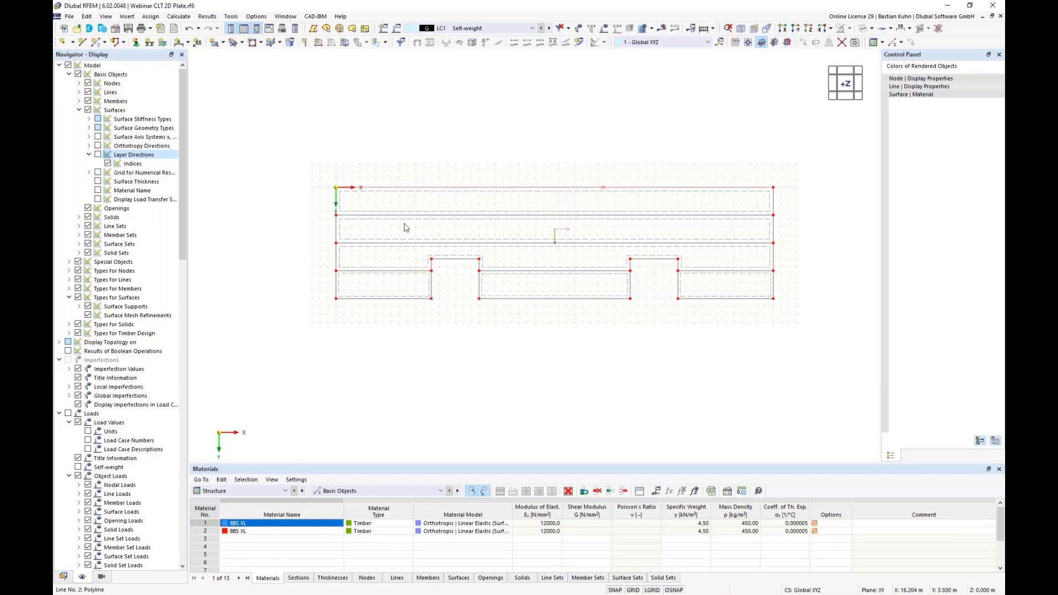
- Copy the plate's upper edge line once by 0.4 m in the Y direction
{"action": "right_click", "coordinate": [374, 192]}
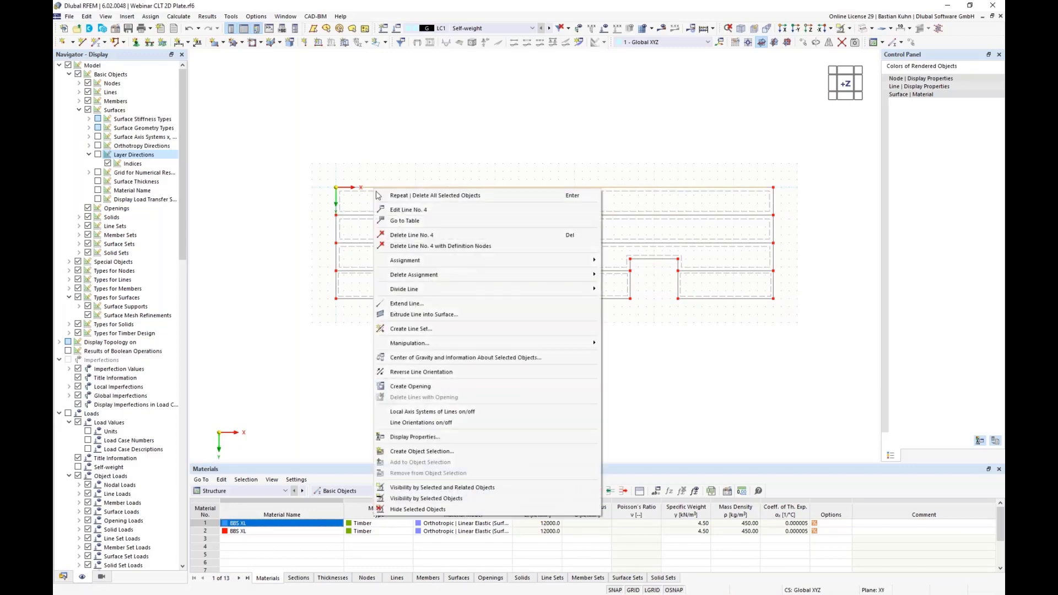
{"action": "mouse_move", "coordinate": [422, 278]}
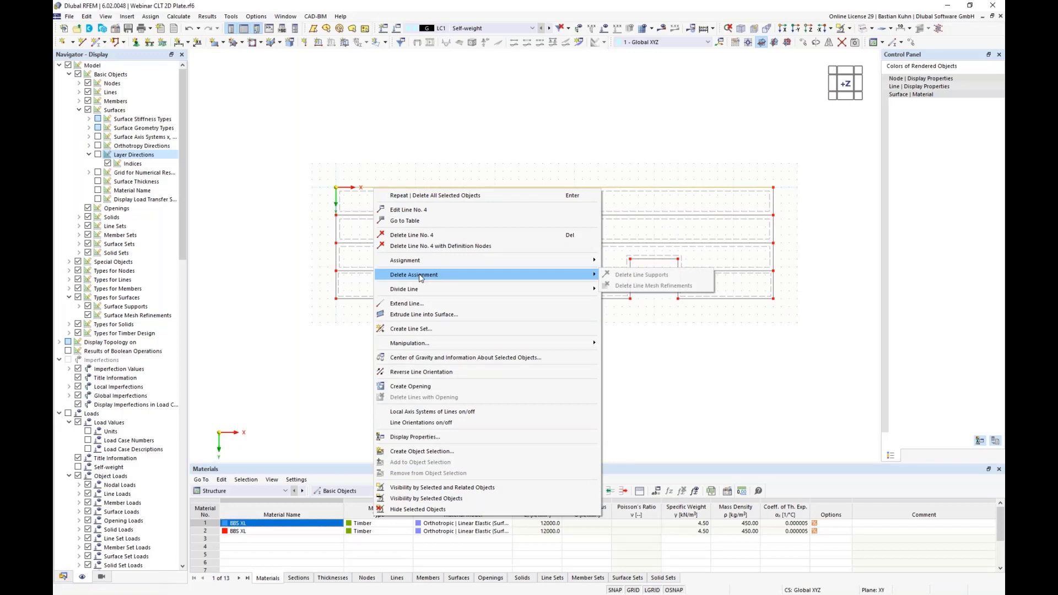
{"action": "left_click", "coordinate": [911, 44]}
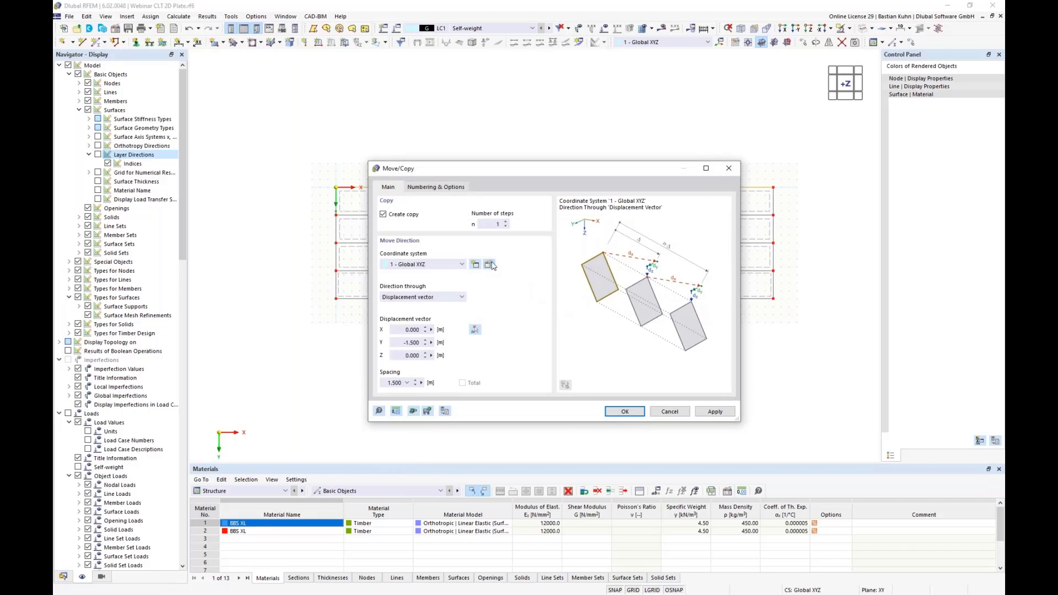
{"action": "left_click_drag", "start_coordinate": [398, 346], "coordinate": [466, 355]}
{"action": "left_click", "coordinate": [618, 413]}
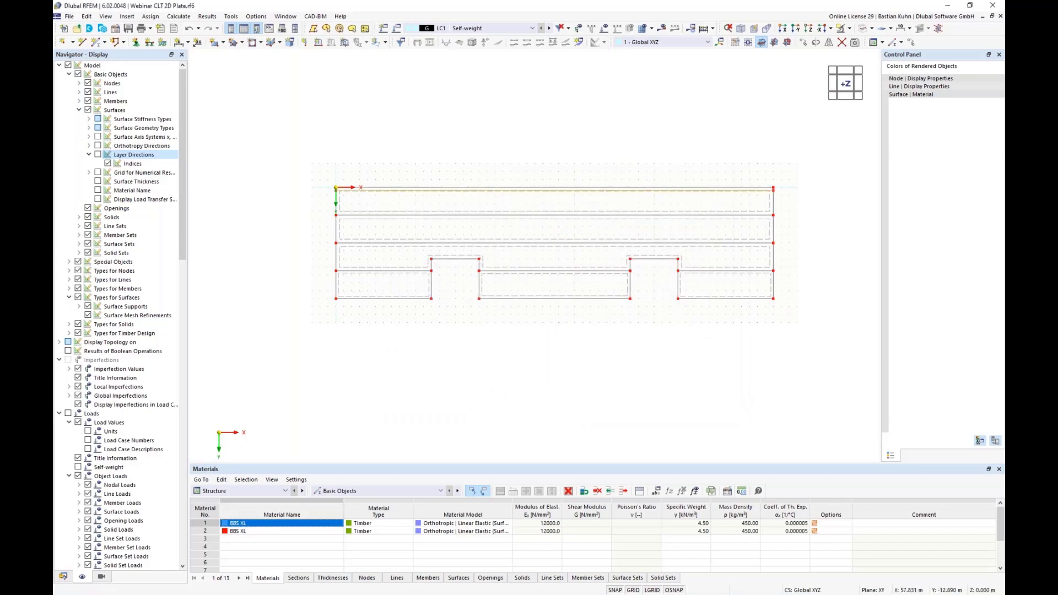
- Copy the new line near the upper edge once in the Y direction to Y = 13.6 m, just inside the lower edge
{"action": "left_click", "coordinate": [911, 43]}
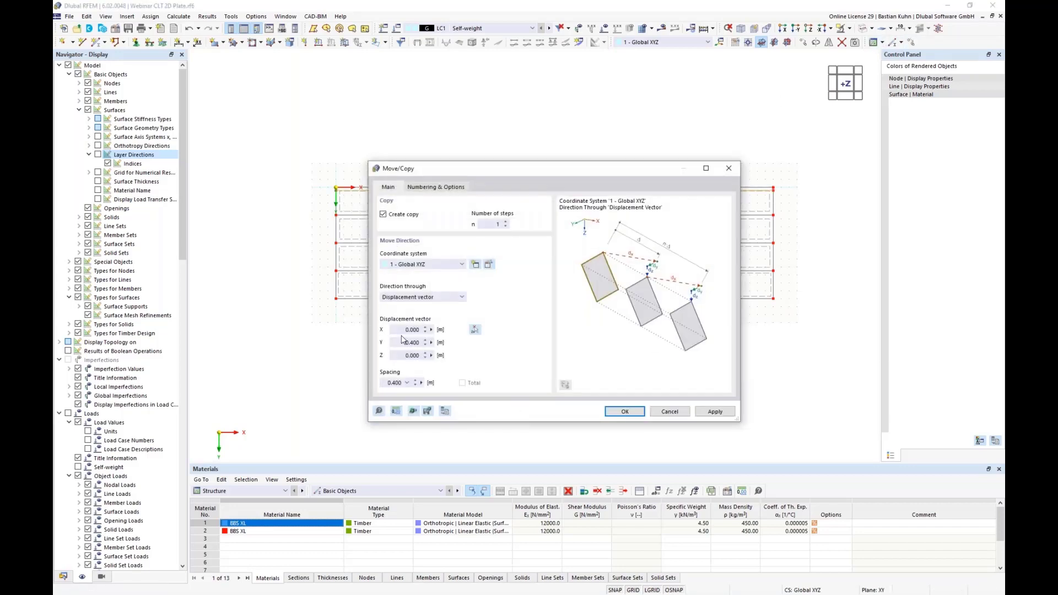
{"action": "left_click_drag", "start_coordinate": [401, 339], "coordinate": [457, 338]}
{"action": "left_click", "coordinate": [625, 412]}
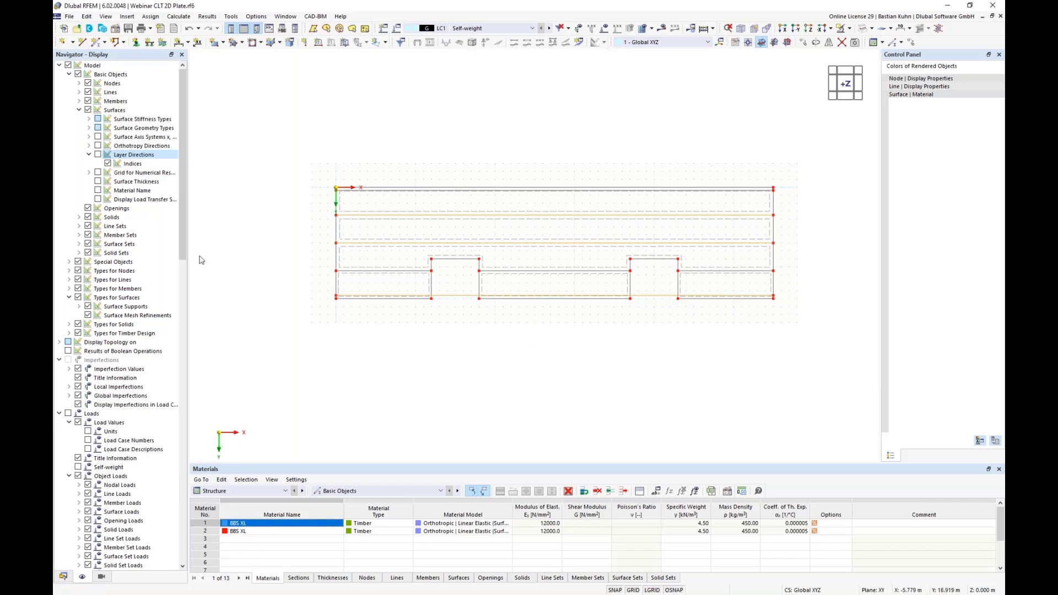
- Display the line orientations and reverse the orientation of the uppermost joint line
{"action": "left_click", "coordinate": [79, 92]}
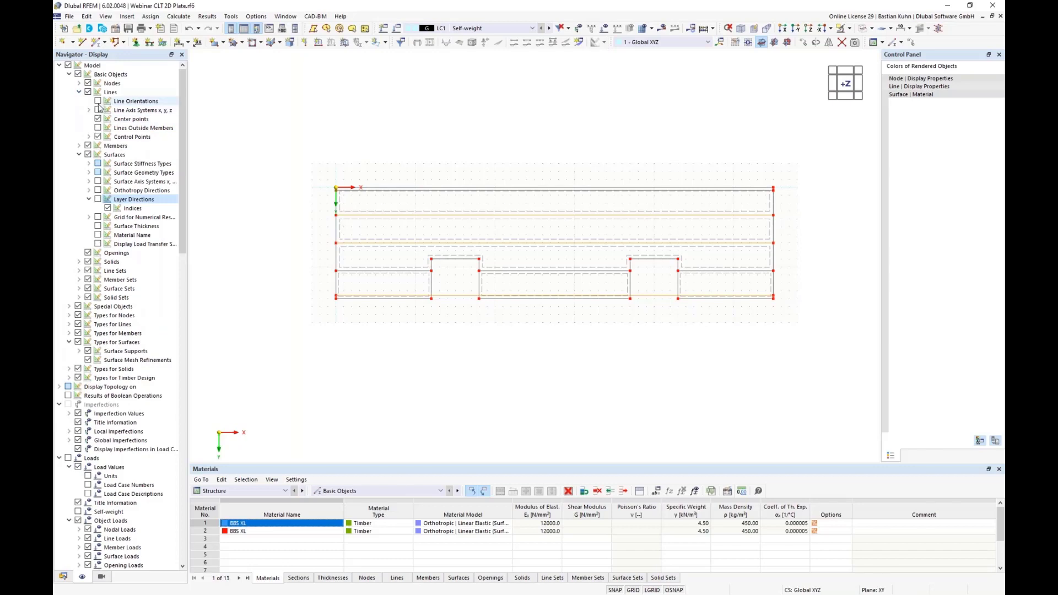
{"action": "left_click", "coordinate": [98, 102]}
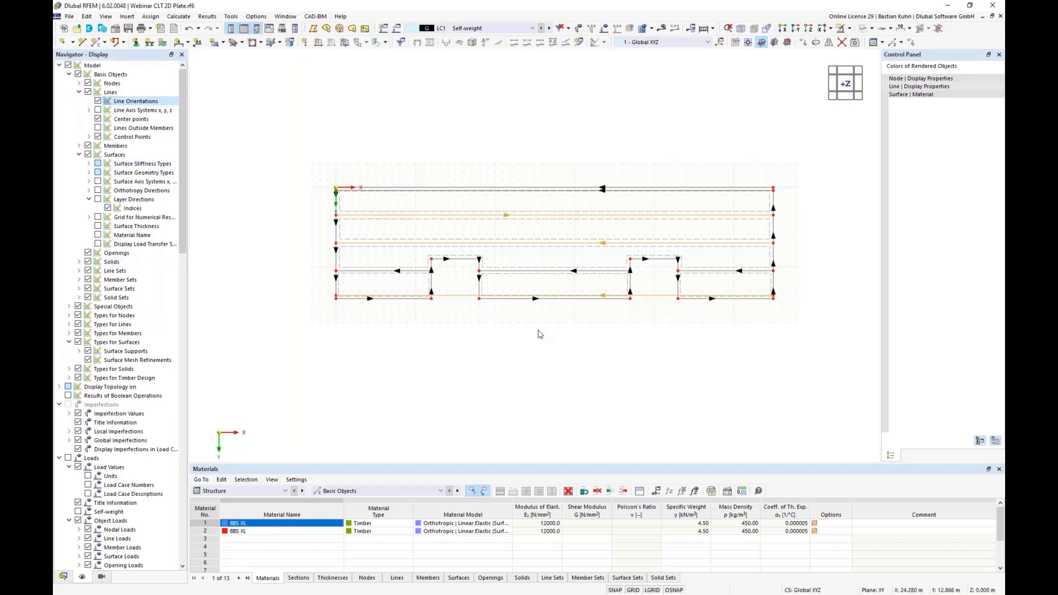
{"action": "right_click", "coordinate": [527, 222]}
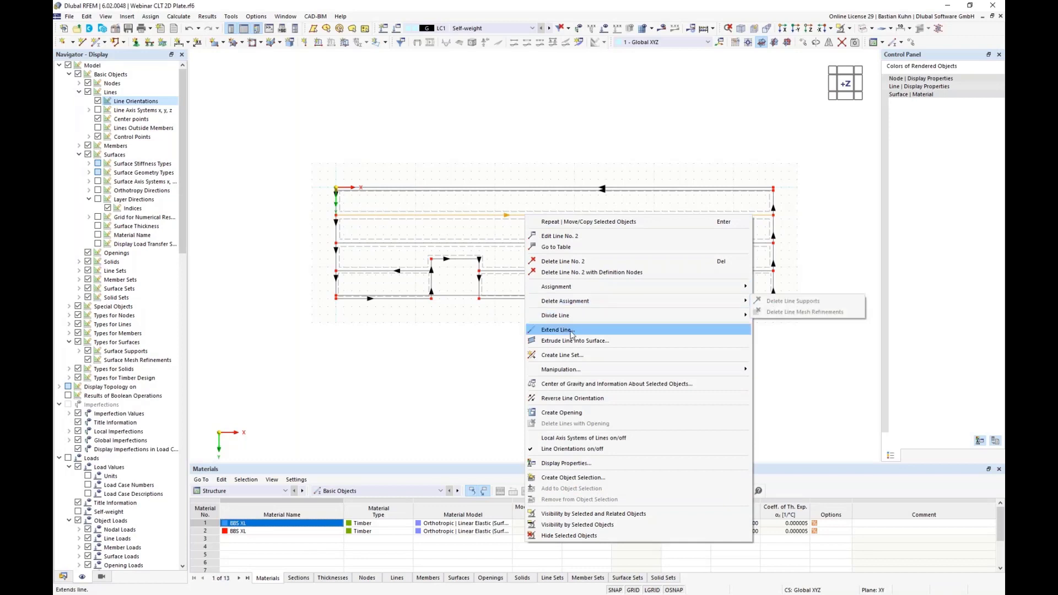
{"action": "left_click", "coordinate": [578, 398]}
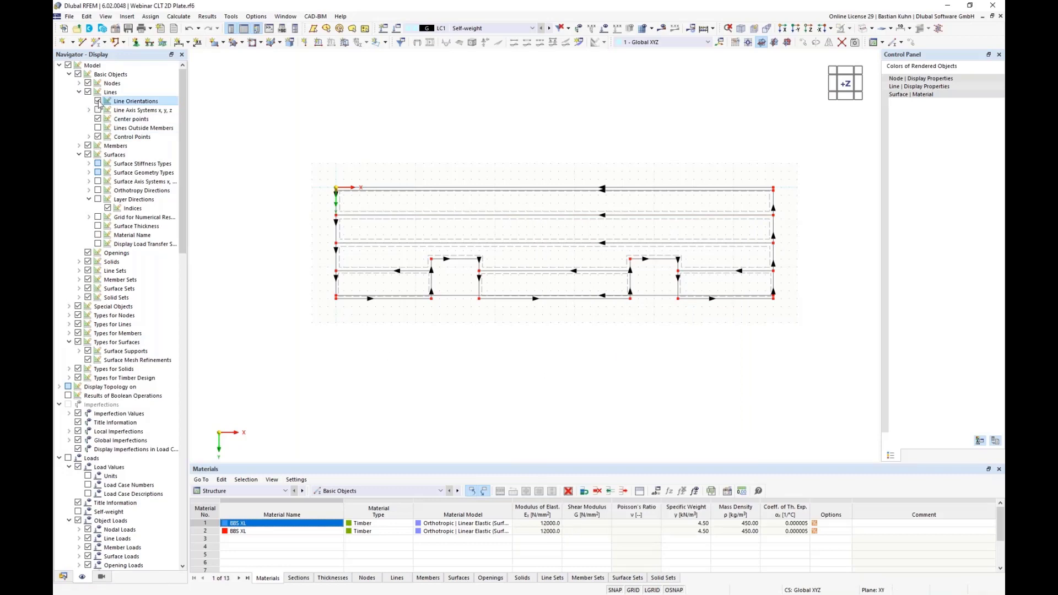
- Hide the line orientations and briefly display the line axis systems to check the local axes
{"action": "left_click", "coordinate": [98, 101]}
{"action": "left_click", "coordinate": [98, 111]}
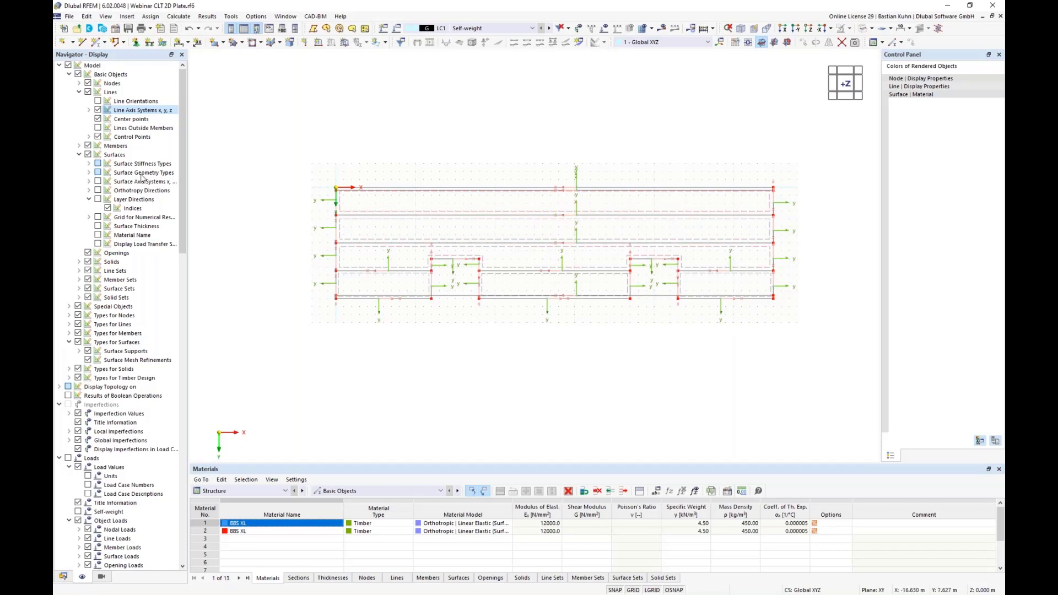
{"action": "key", "text": "space"}
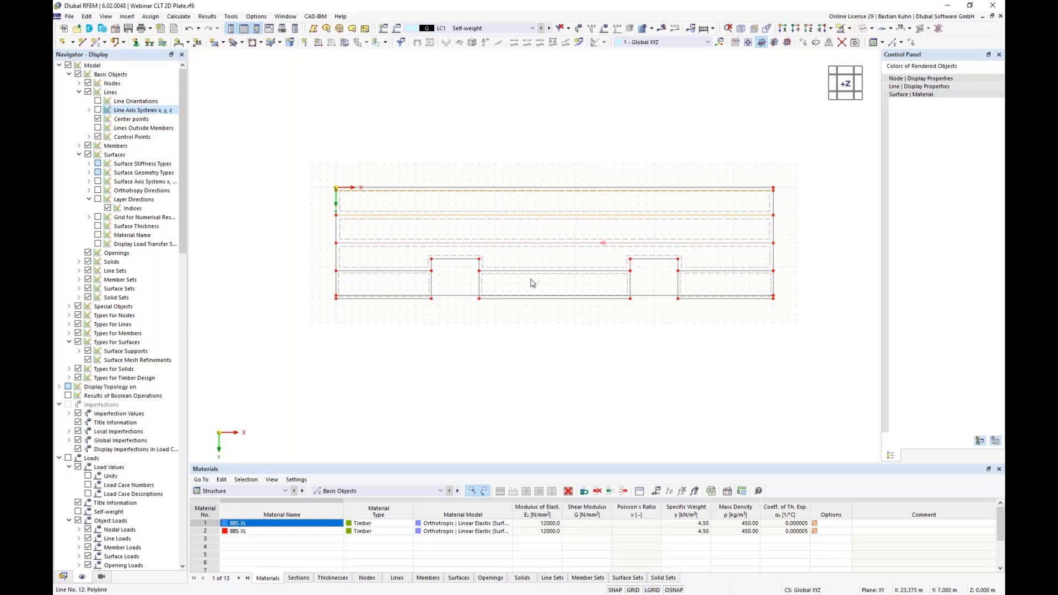
- Divide the two upper joint lines and both copied full-length lines at a distance of 0.5 m from the line end
{"action": "right_click", "coordinate": [534, 298]}
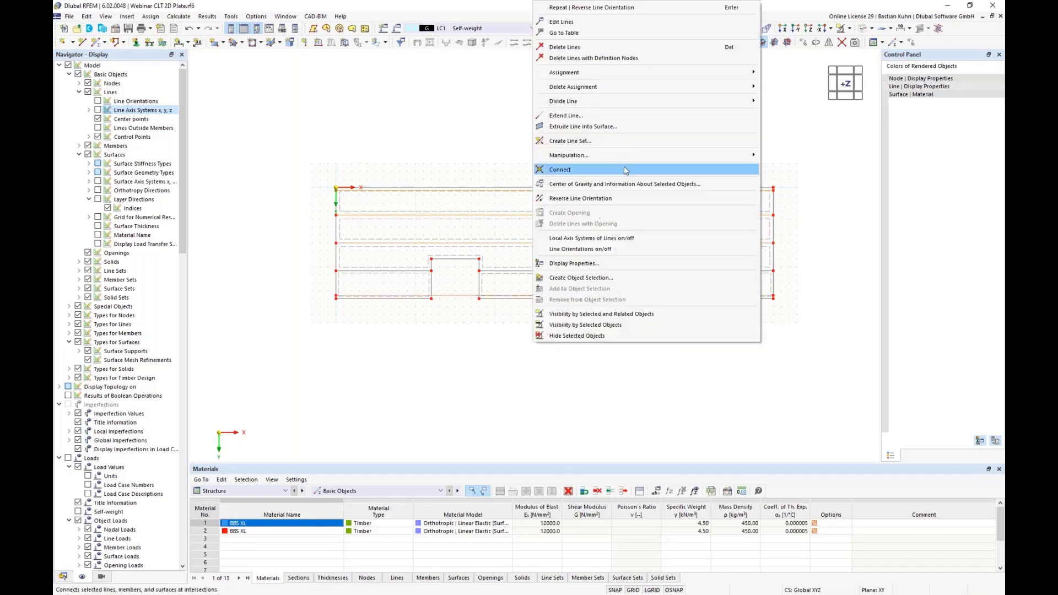
{"action": "mouse_move", "coordinate": [759, 101]}
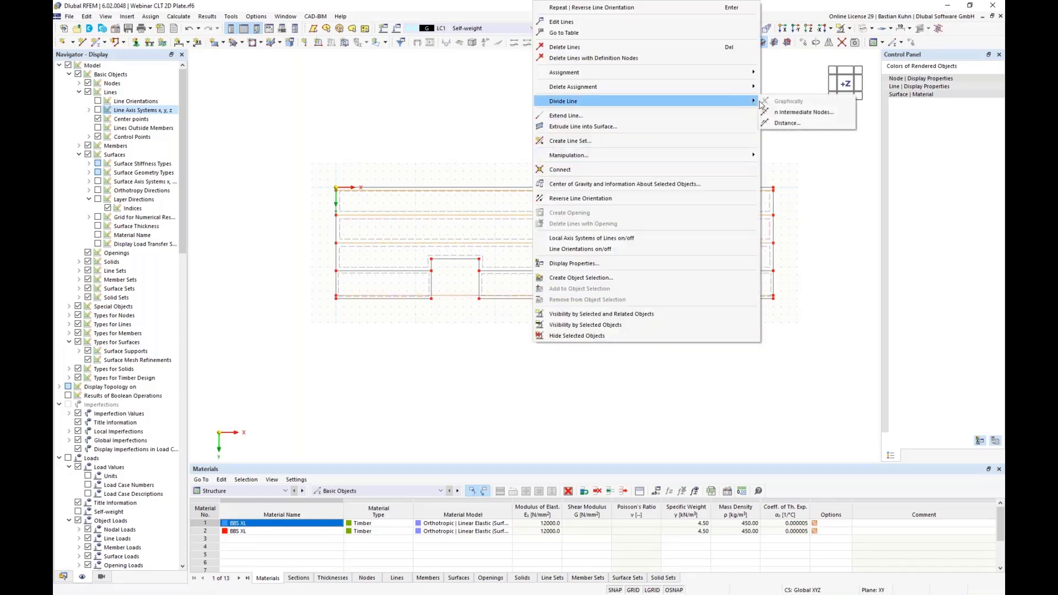
{"action": "left_click", "coordinate": [787, 123]}
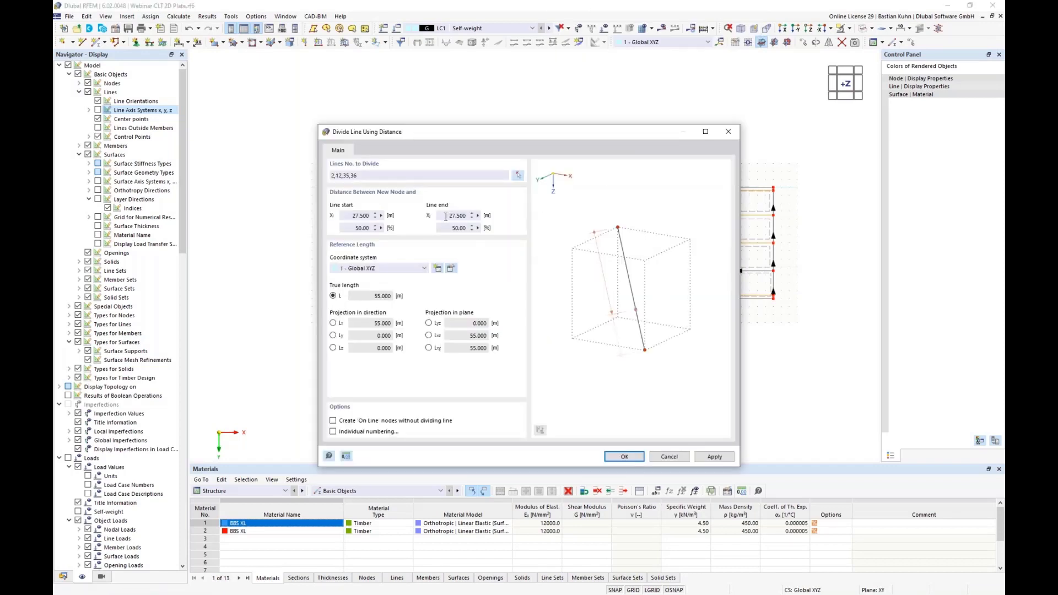
{"action": "double_click", "coordinate": [446, 216]}
{"action": "type", "text": "0,5"}
{"action": "left_click", "coordinate": [625, 457]}
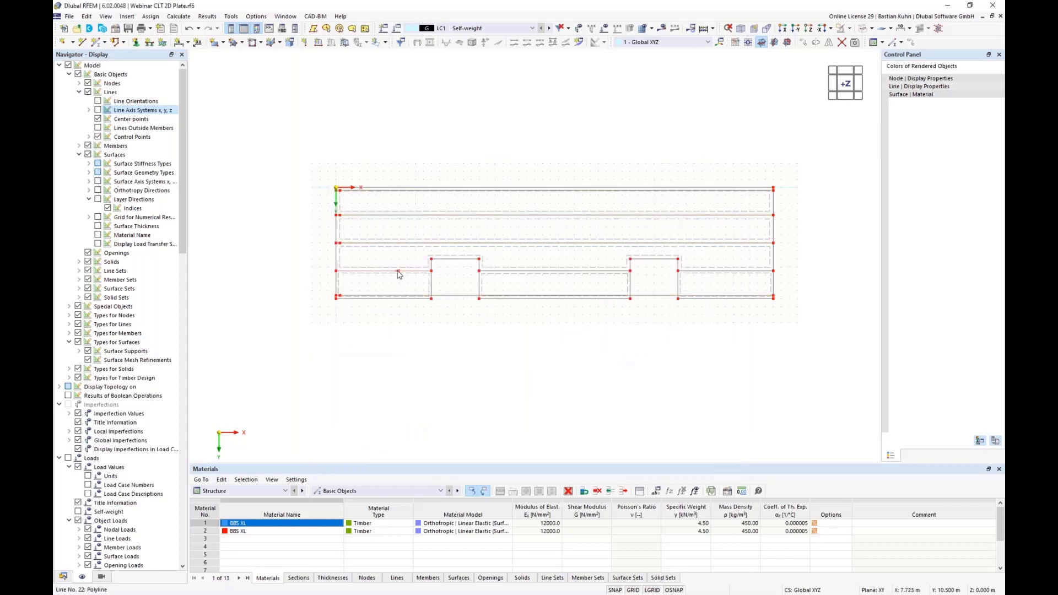
- Divide the segment of the lowest joint line nearest X 0 at a distance of 0.5 m from the line end
{"action": "right_click", "coordinate": [399, 275]}
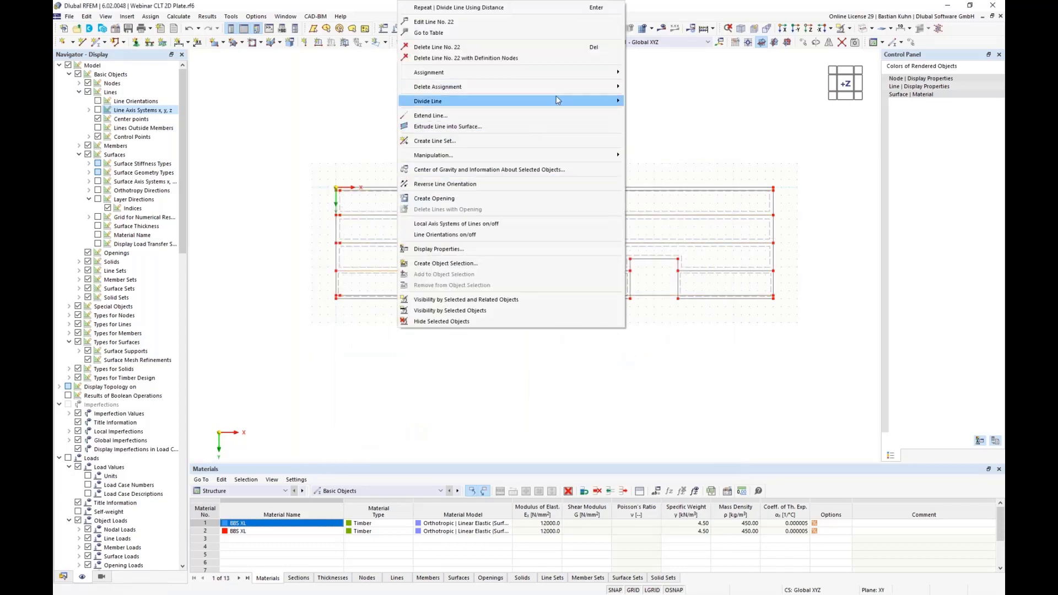
{"action": "mouse_move", "coordinate": [615, 102]}
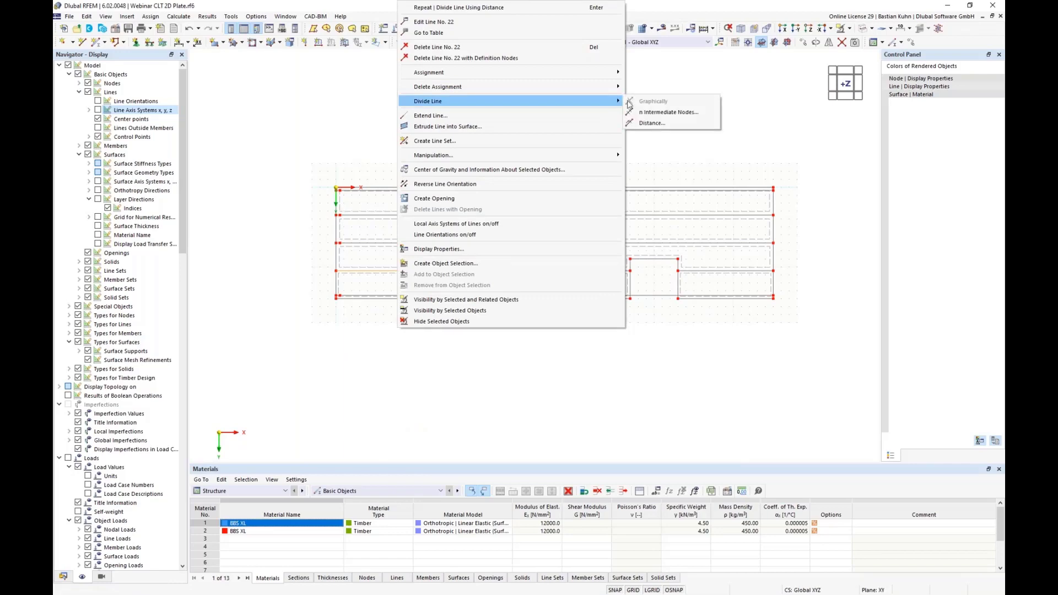
{"action": "left_click", "coordinate": [659, 111]}
{"action": "left_click", "coordinate": [453, 215]}
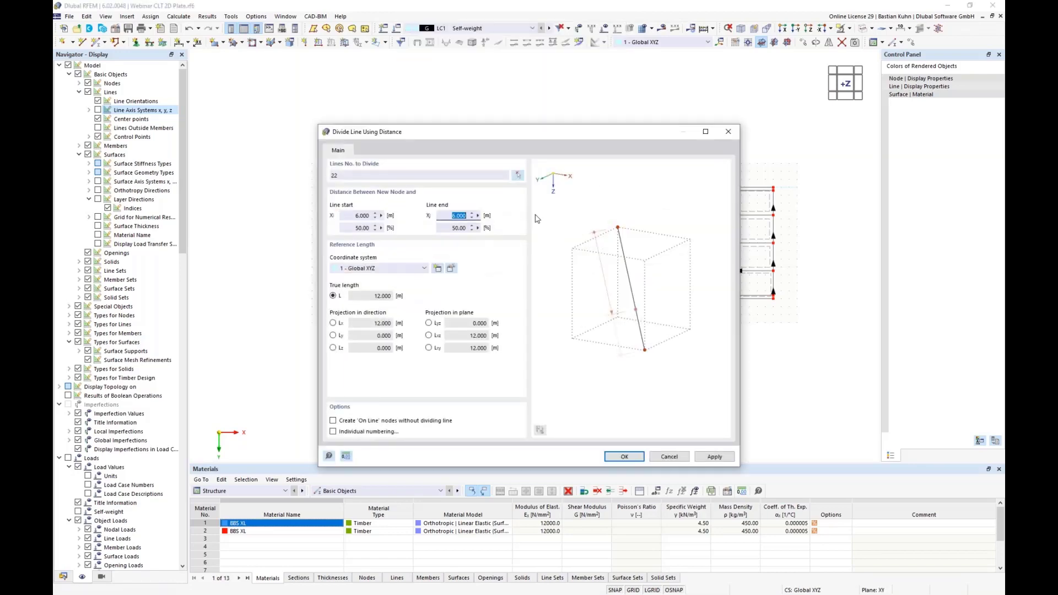
{"action": "type", "text": "0,5"}
{"action": "key", "text": "Return"}
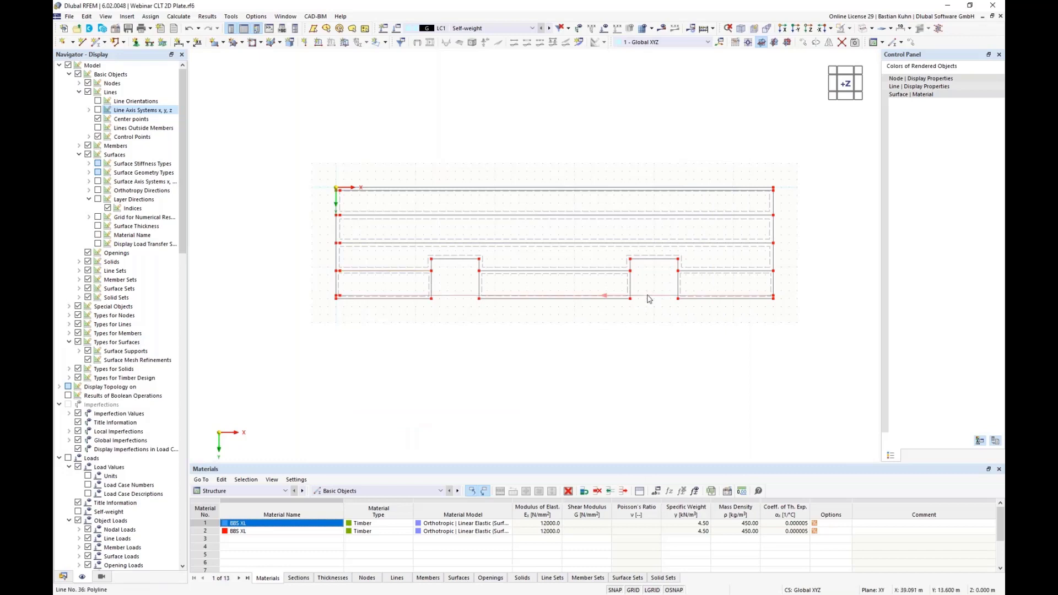
- Divide the four full-length lines and the lowest joint's segment at the far X end at 0.5 m from the line start
{"action": "left_click", "coordinate": [696, 271], "text": "ctrl"}
{"action": "left_click", "coordinate": [696, 243], "text": "ctrl"}
{"action": "left_click", "coordinate": [696, 215], "text": "ctrl"}
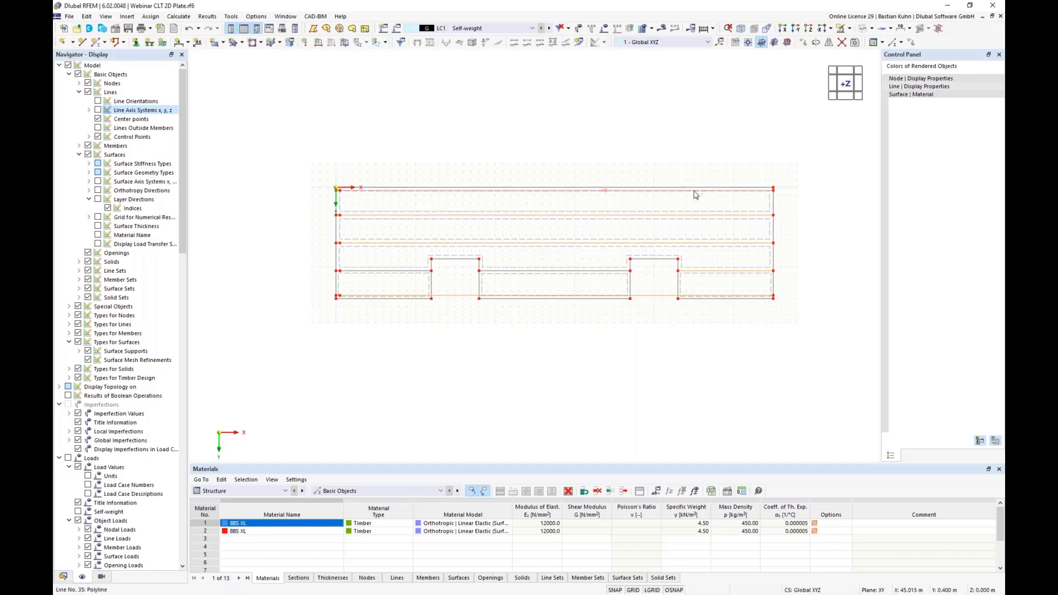
{"action": "right_click", "coordinate": [693, 190]}
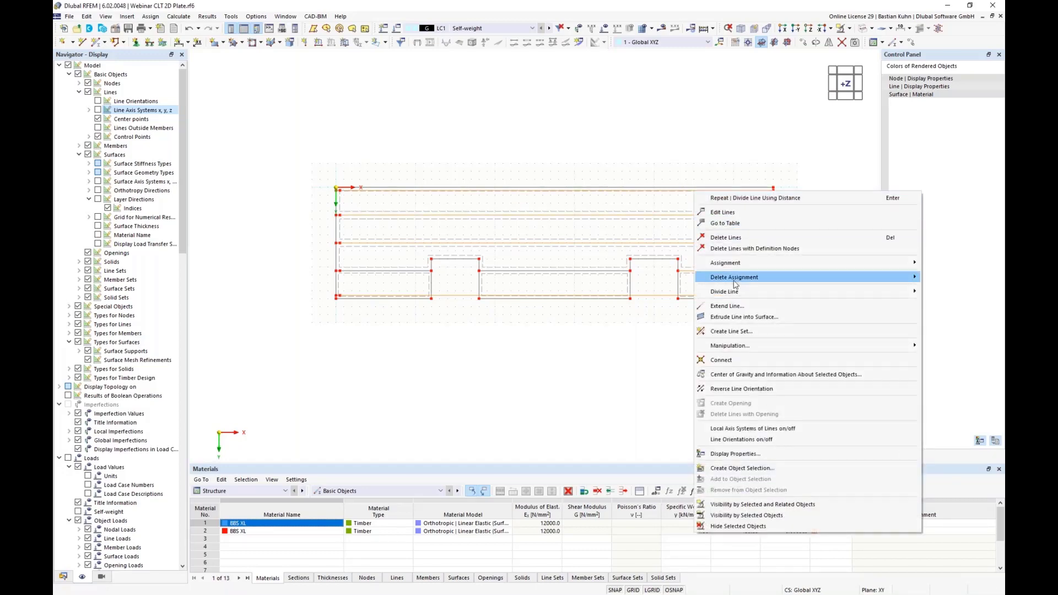
{"action": "mouse_move", "coordinate": [735, 291]}
{"action": "left_click", "coordinate": [656, 292]}
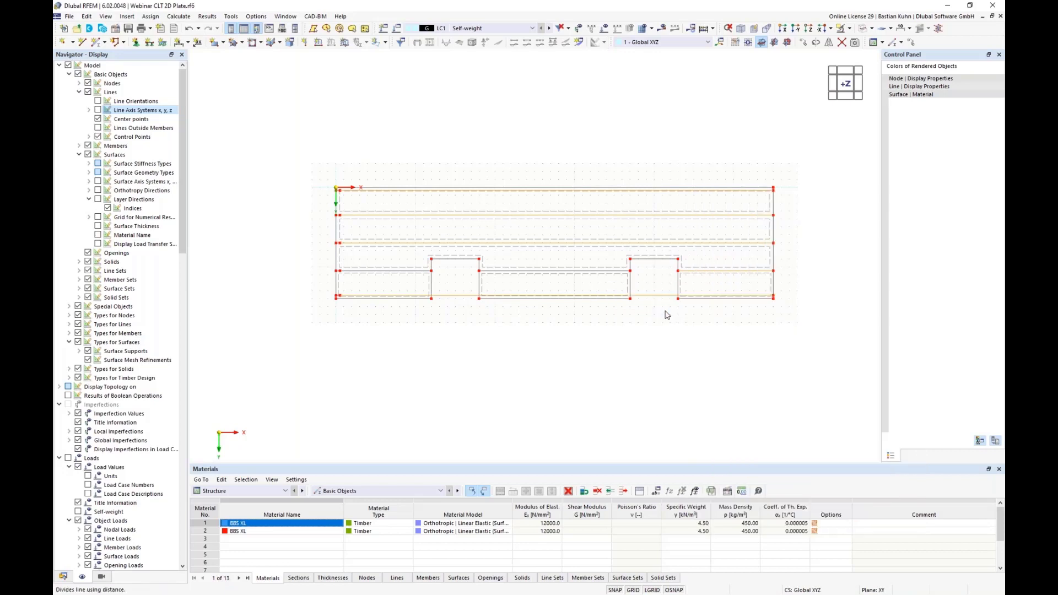
{"action": "left_click", "coordinate": [358, 216]}
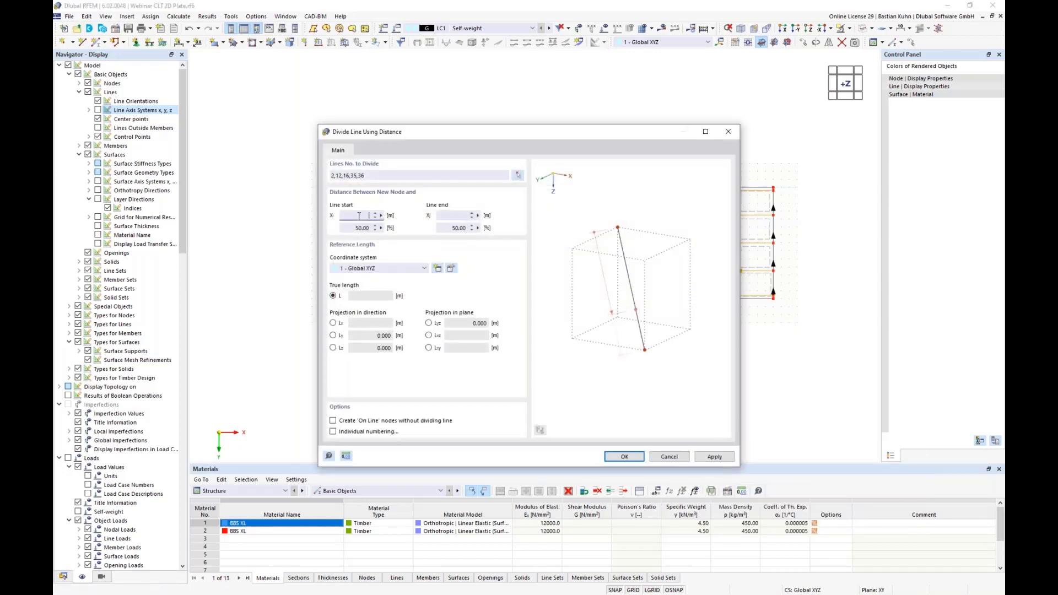
{"action": "type", "text": "0.5"}
{"action": "key", "text": "Return"}
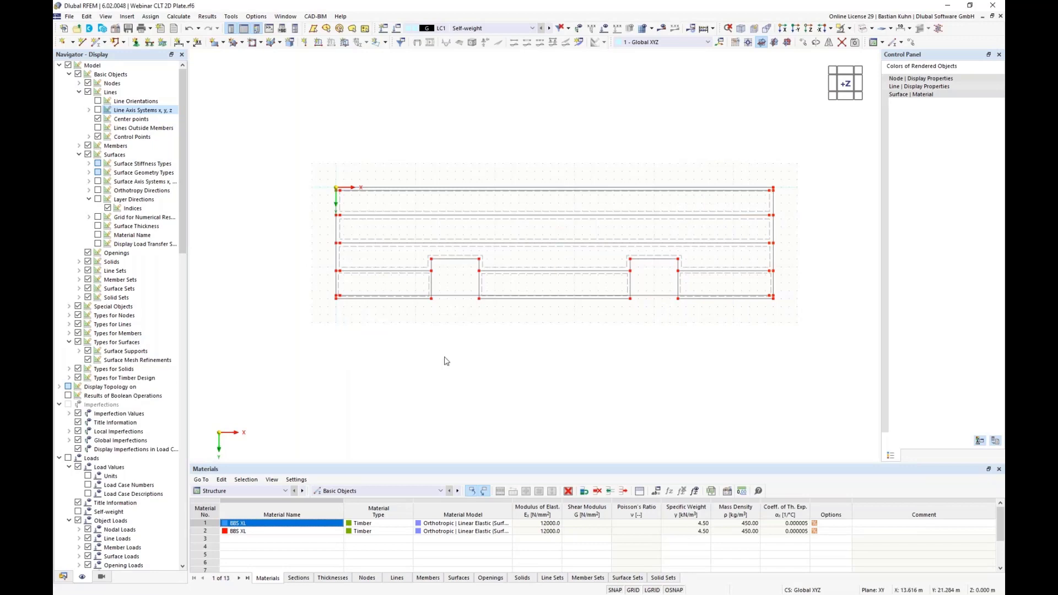
- Create 11 intermediate on-line nodes on the four long lines without dividing them
{"action": "left_click", "coordinate": [453, 297]}
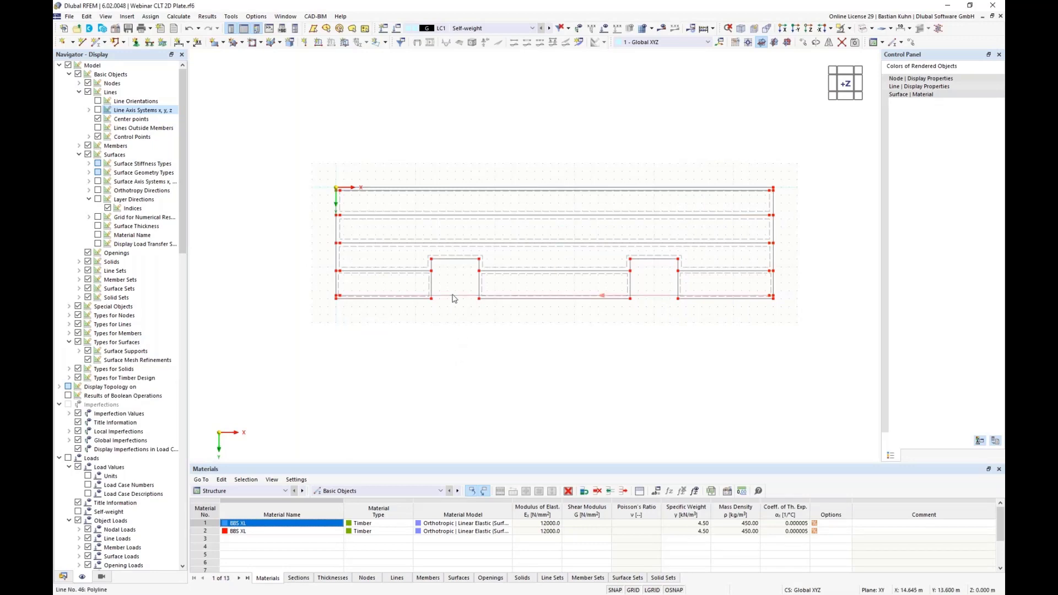
{"action": "left_click", "coordinate": [461, 243]}
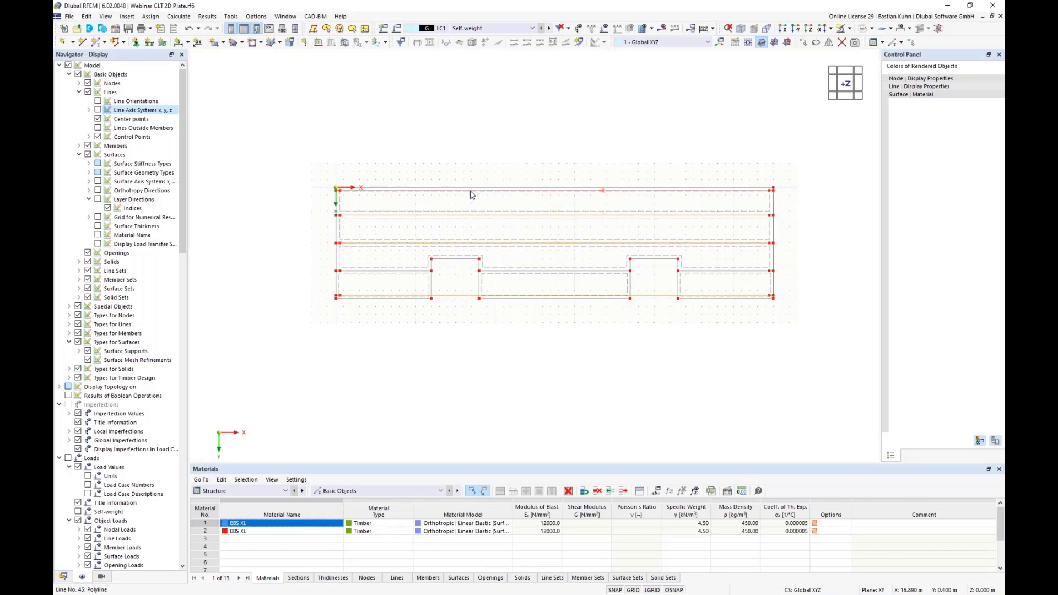
{"action": "right_click", "coordinate": [472, 194]}
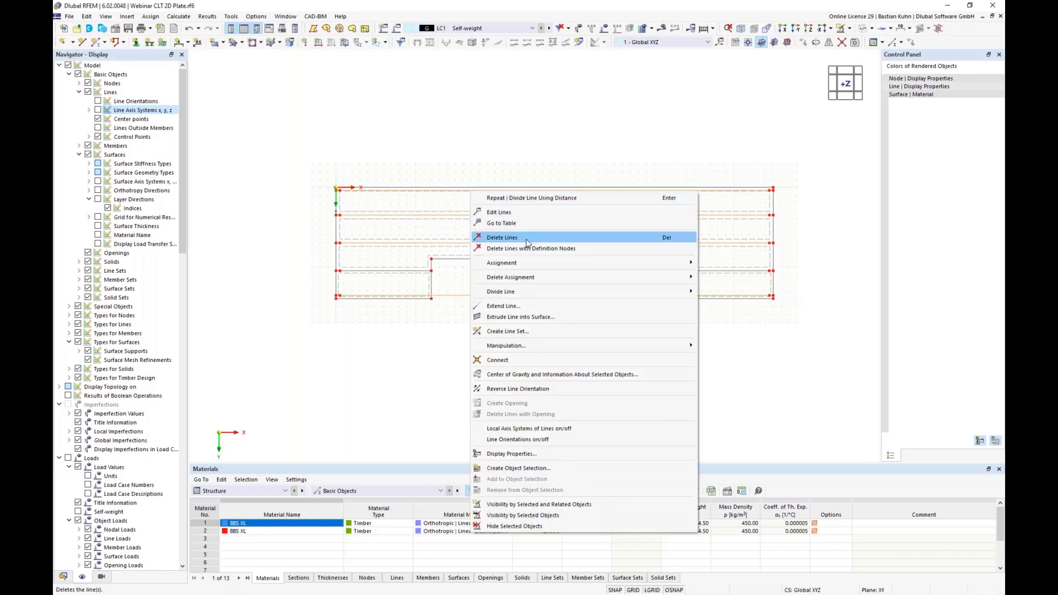
{"action": "mouse_move", "coordinate": [568, 294]}
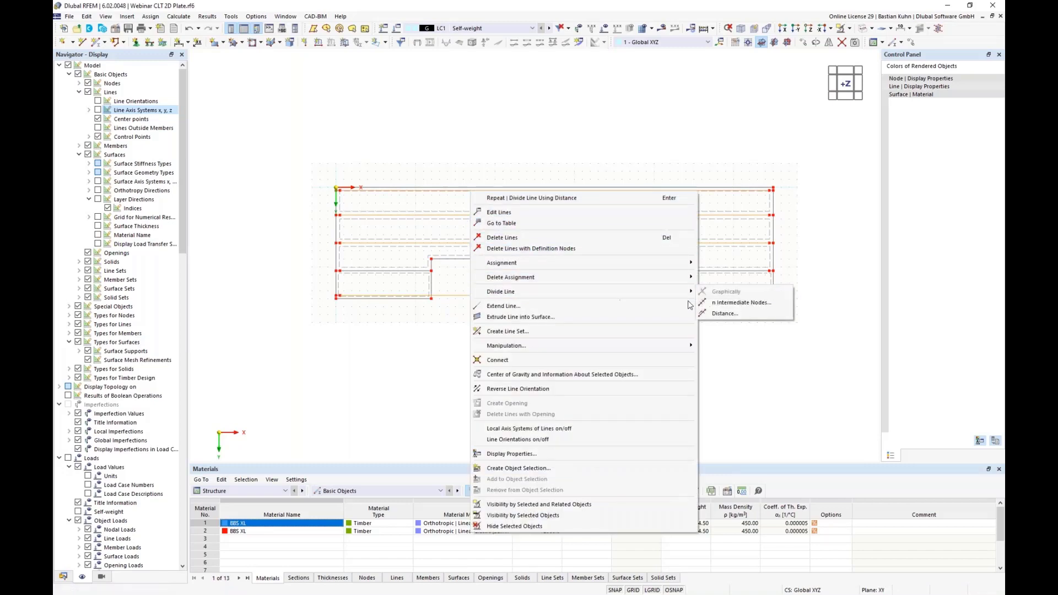
{"action": "left_click", "coordinate": [739, 303]}
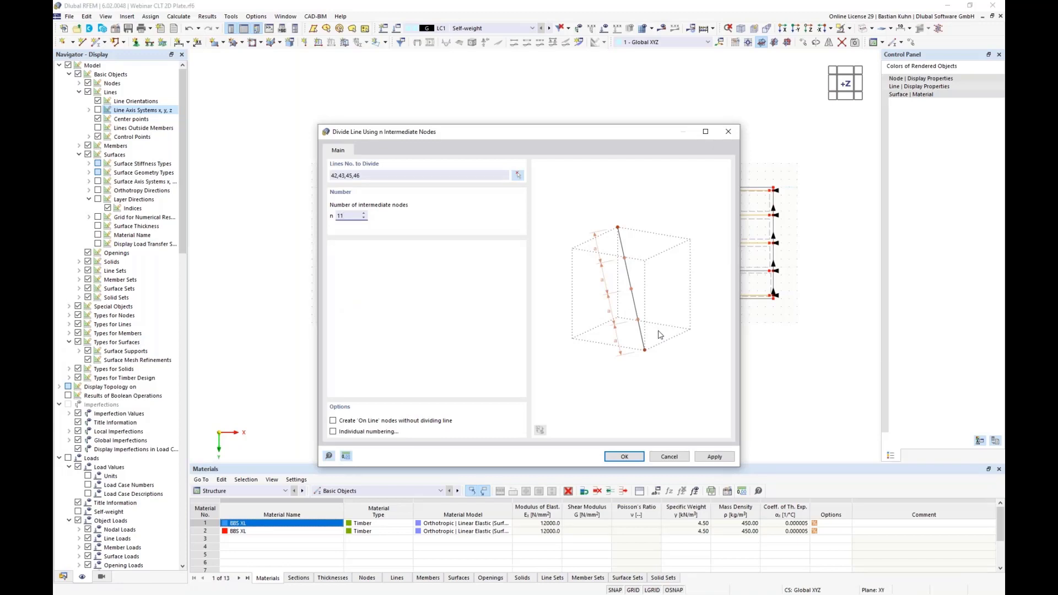
{"action": "left_click", "coordinate": [333, 421]}
{"action": "left_click", "coordinate": [619, 457]}
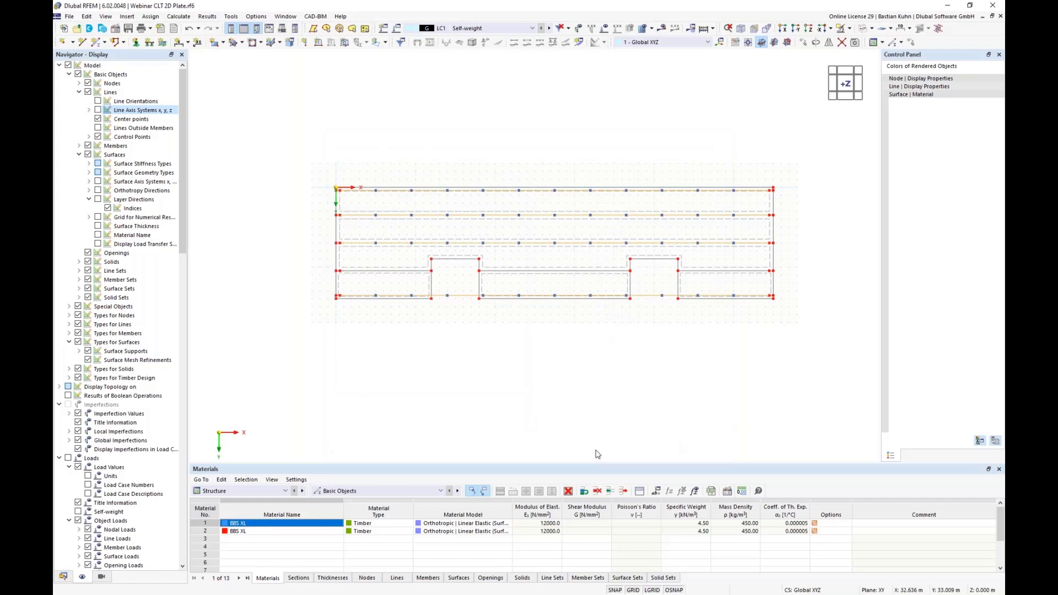
- Delete the lowest line's pieces and intermediate nodes that lie across the openings of the two lower-edge cutouts
{"action": "left_click", "coordinate": [540, 351]}
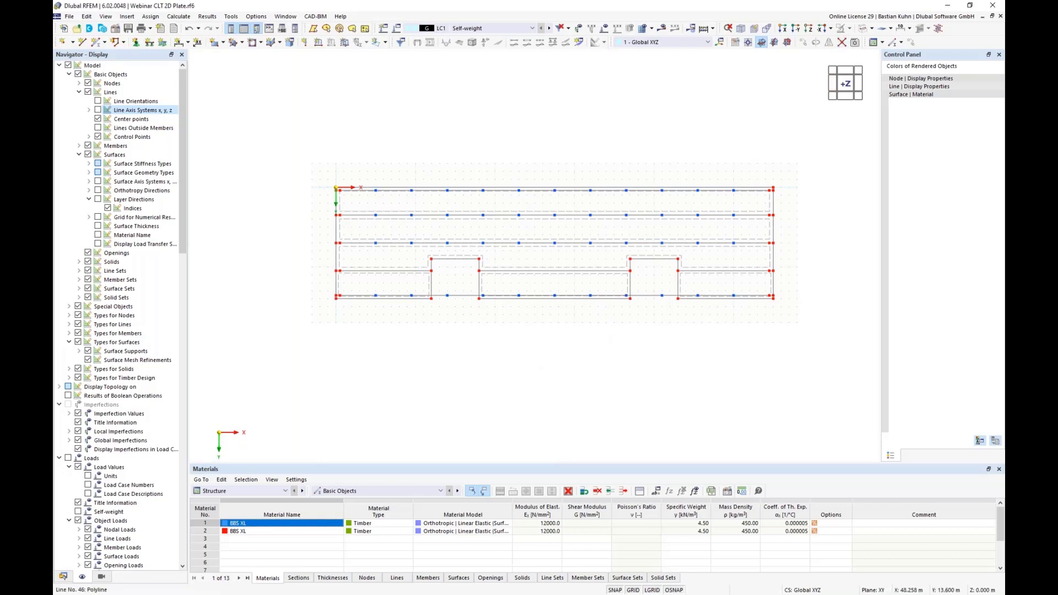
{"action": "left_click_drag", "start_coordinate": [683, 311], "coordinate": [621, 282]}
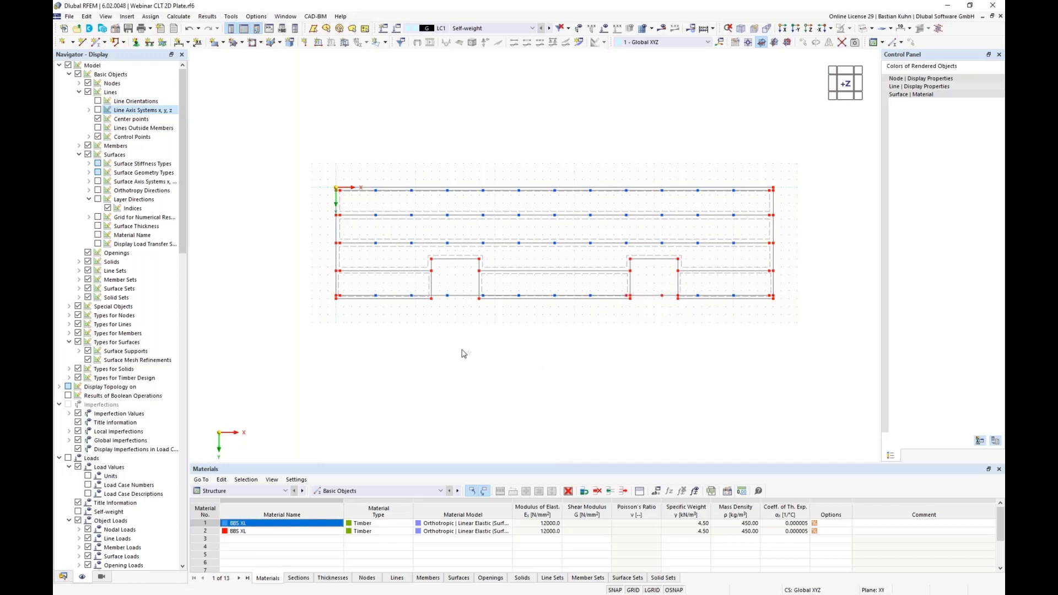
{"action": "left_click_drag", "start_coordinate": [489, 313], "coordinate": [426, 279]}
{"action": "left_click_drag", "start_coordinate": [461, 324], "coordinate": [444, 287]}
{"action": "key", "text": "Delete"}
{"action": "left_click_drag", "start_coordinate": [664, 313], "coordinate": [650, 288]}
{"action": "key", "text": "Delete"}
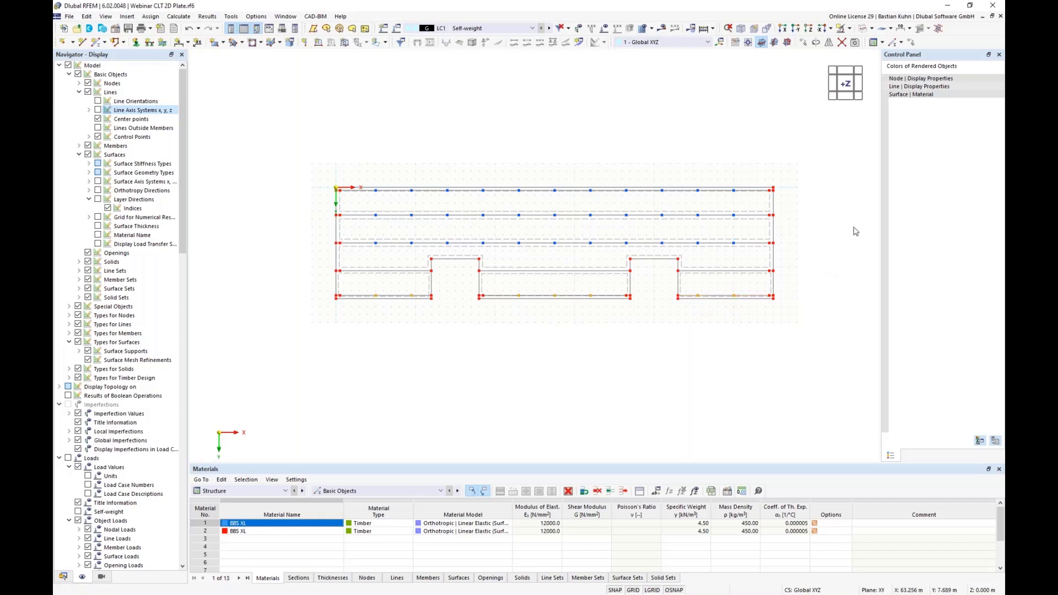
- Copy the intermediate nodes on the lower-edge line segments by -3.1 m in Y onto the lowest joint line
{"action": "key", "text": "ctrl+m"}
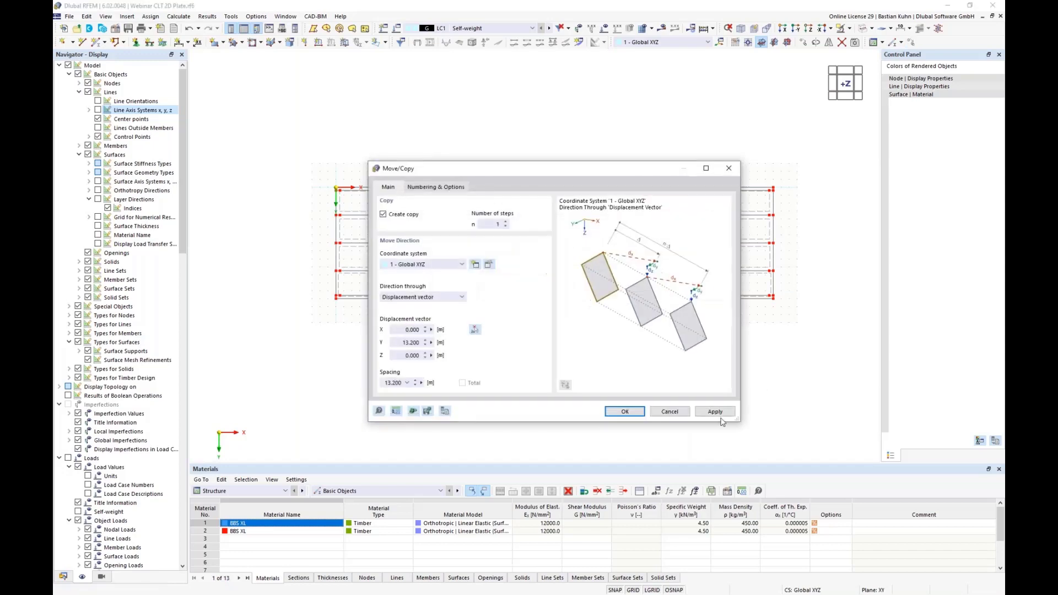
{"action": "double_click", "coordinate": [402, 341]}
{"action": "type", "text": "-3,1"}
{"action": "key", "text": "Return"}
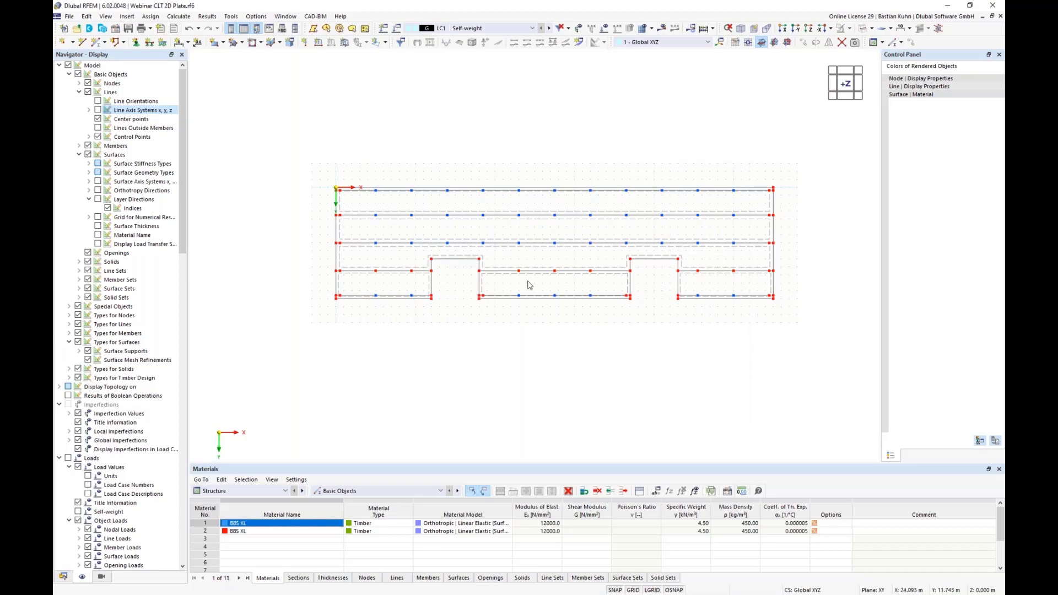
- Switch the model display from wireframe to solid rendering and show the plate in a three-dimensional view
{"action": "left_click", "coordinate": [856, 42]}
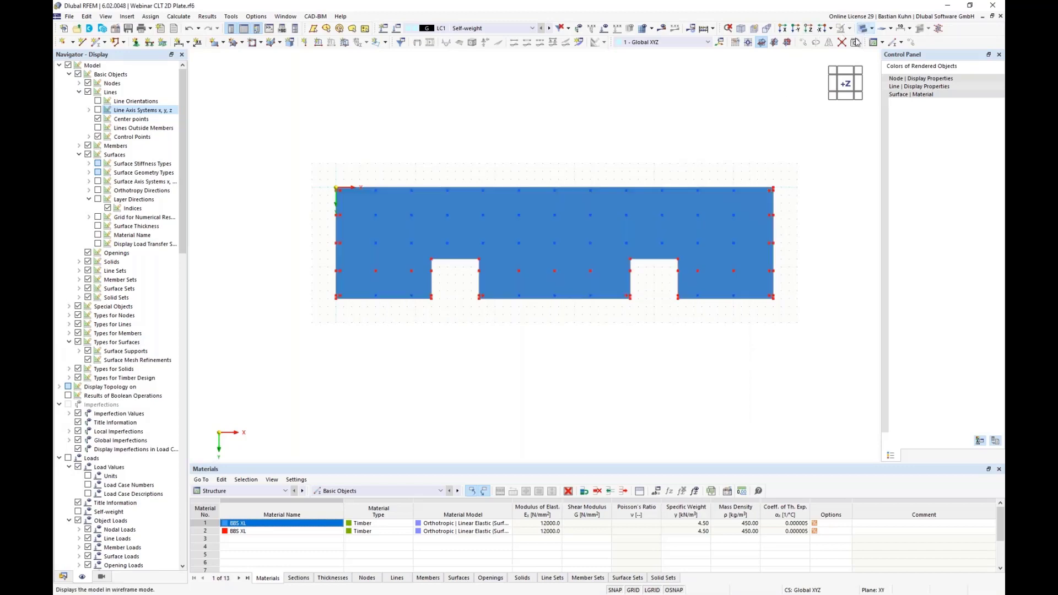
{"action": "middle_click_drag", "start_coordinate": [695, 289], "coordinate": [585, 232]}
{"action": "middle_click_drag", "start_coordinate": [663, 342], "coordinate": [314, 319], "text": "ctrl"}
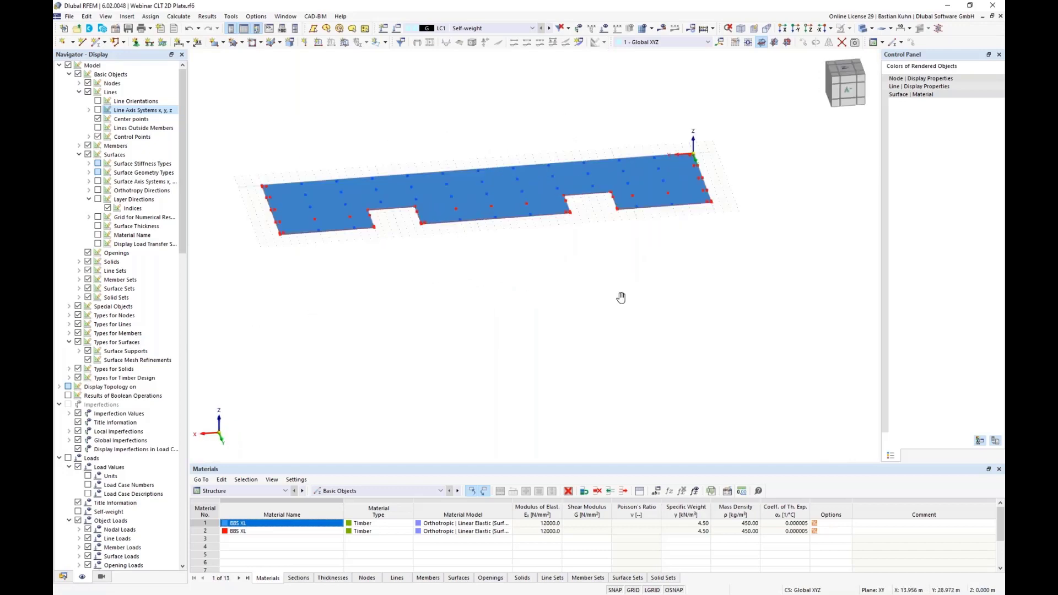
{"action": "middle_click_drag", "start_coordinate": [621, 297], "coordinate": [467, 309], "text": "ctrl"}
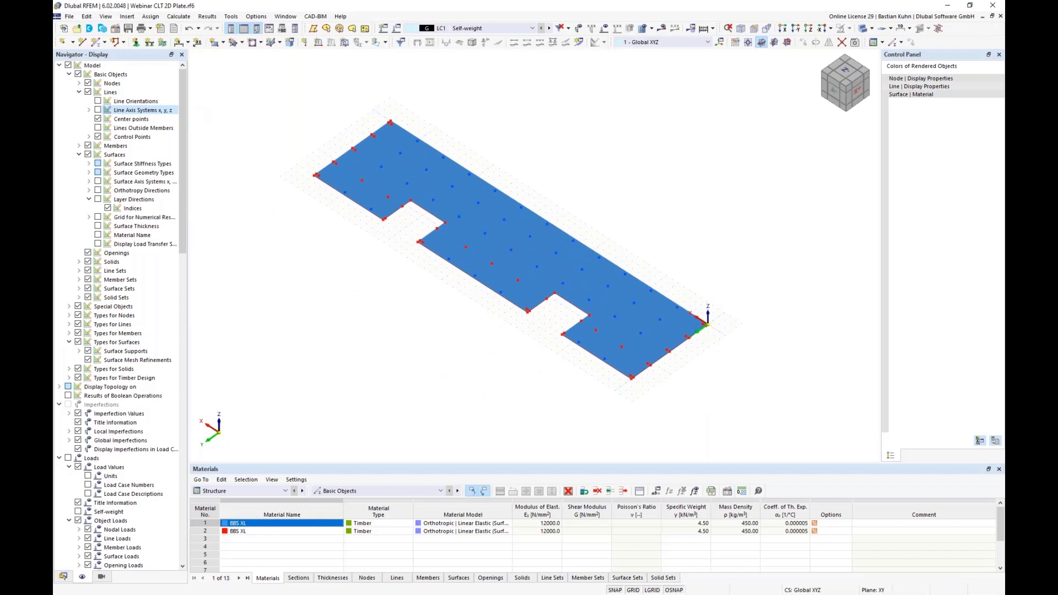
- Create a new line hinge and release its translations ux and uy in addition to the rotation φx
{"action": "left_click", "coordinate": [127, 17]}
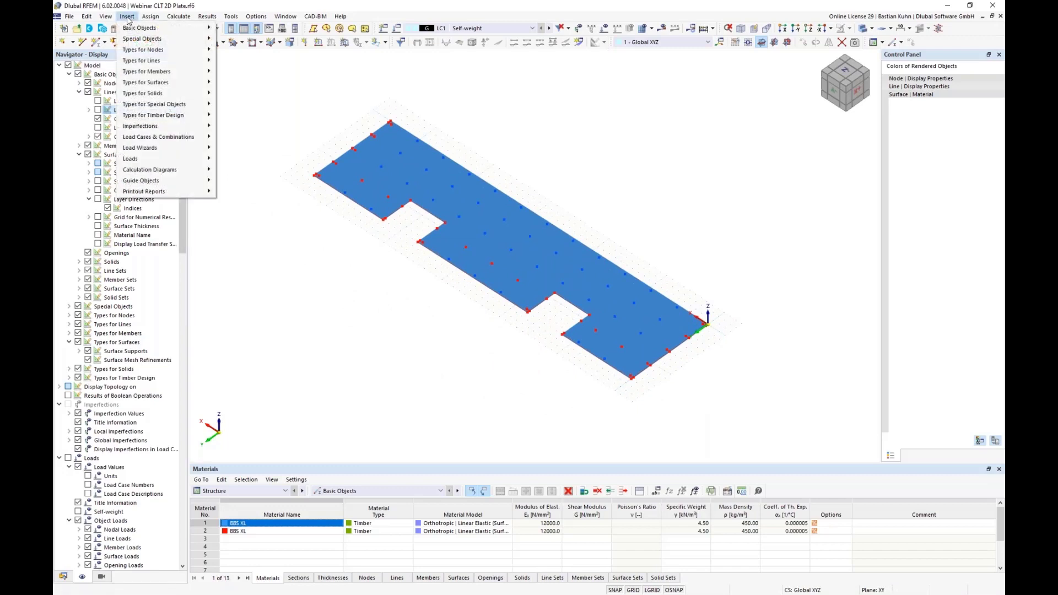
{"action": "mouse_move", "coordinate": [163, 32]}
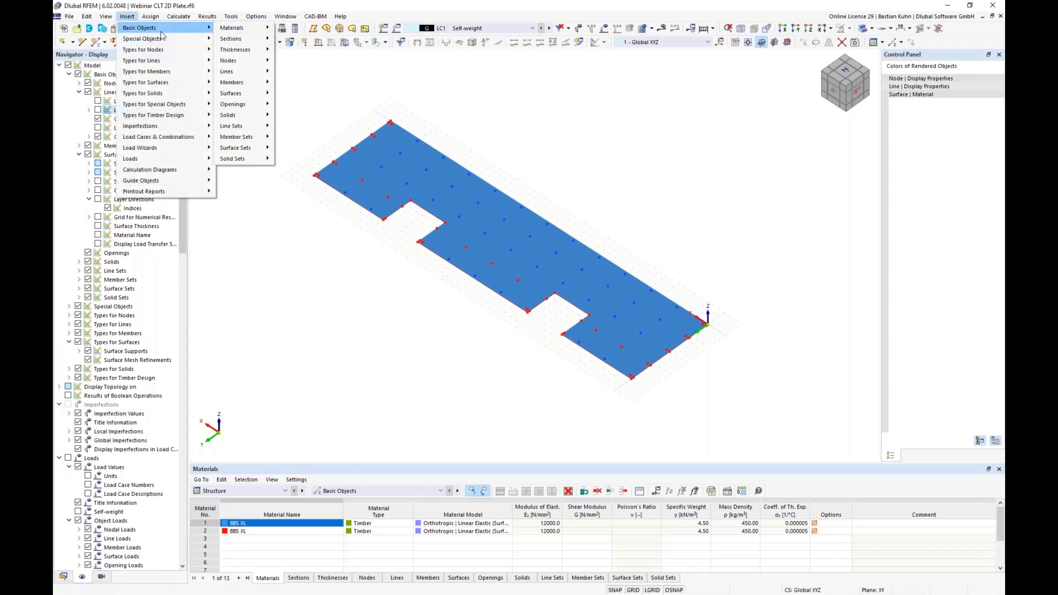
{"action": "mouse_move", "coordinate": [166, 61]}
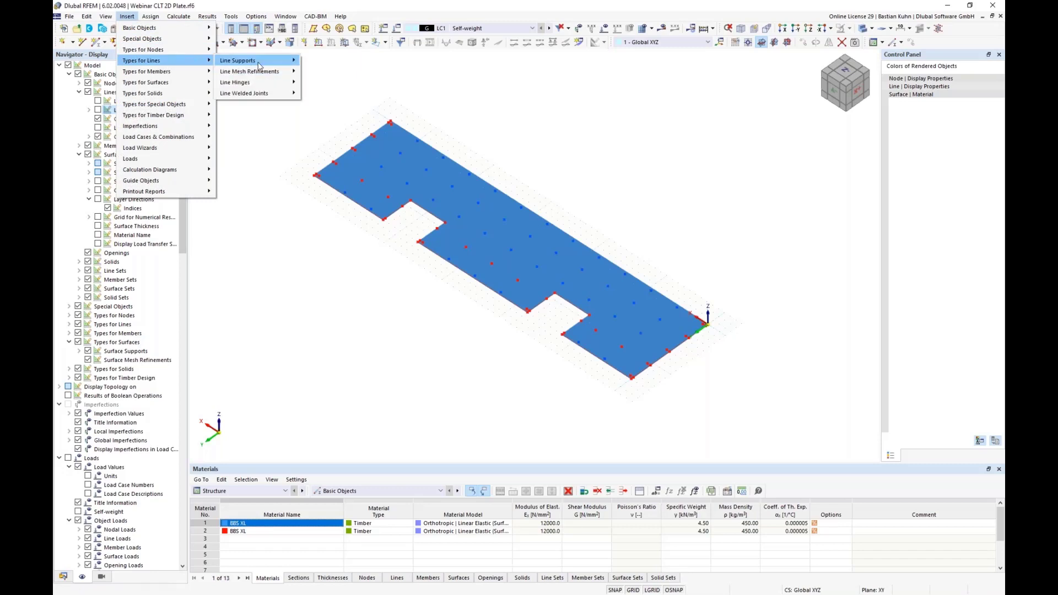
{"action": "mouse_move", "coordinate": [264, 83]}
{"action": "left_click", "coordinate": [313, 83]}
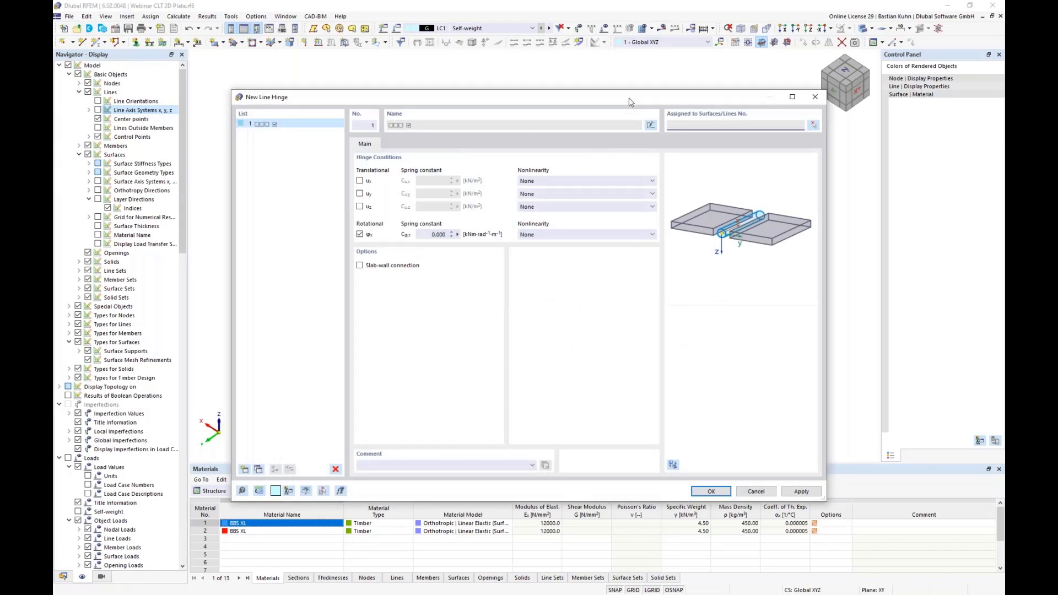
{"action": "left_click_drag", "start_coordinate": [629, 98], "coordinate": [650, 212]}
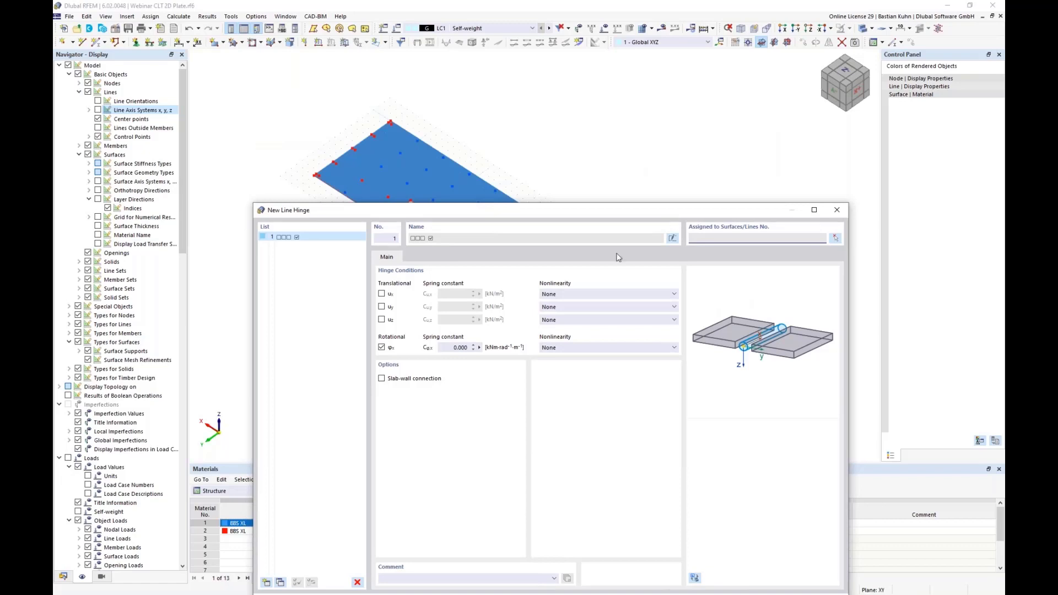
{"action": "left_click", "coordinate": [381, 295]}
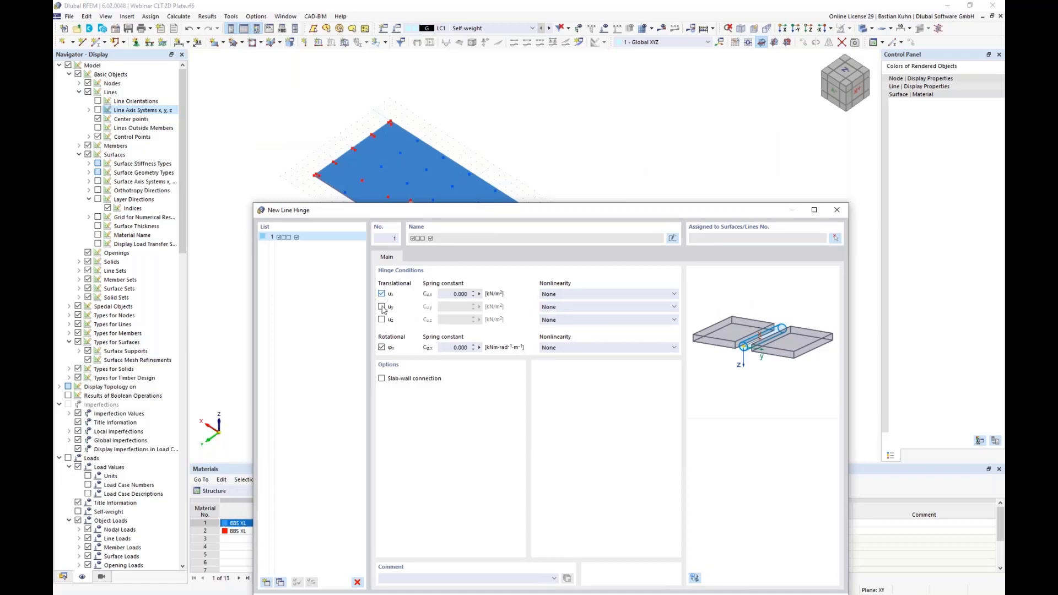
{"action": "left_click", "coordinate": [382, 307]}
{"action": "left_click", "coordinate": [453, 295]}
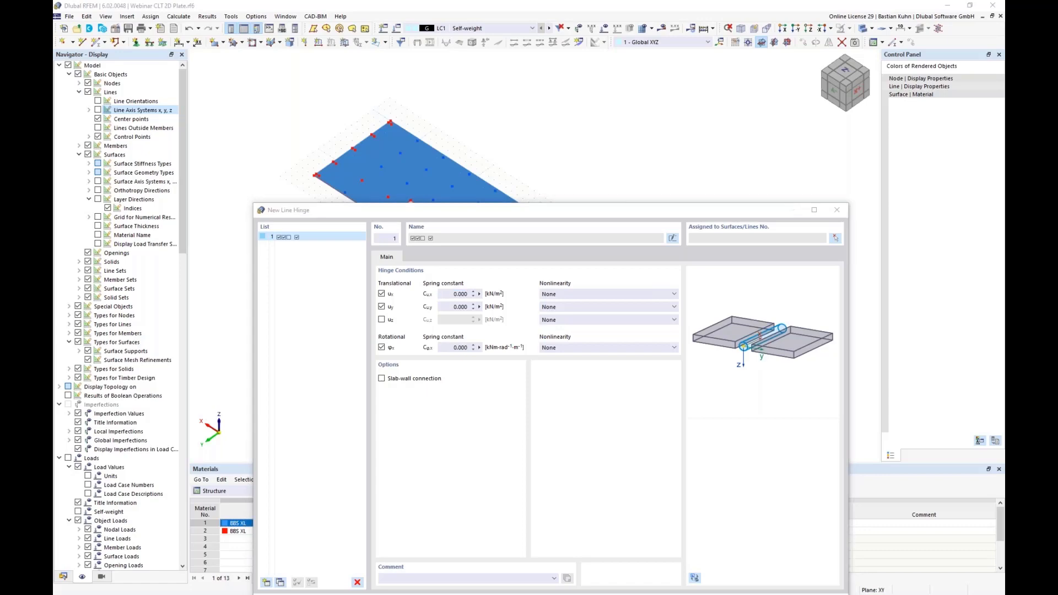
- Switch to the Excel sheet Bemessung-Linien, check kser of the screws in D3 and set the connector number n in D9 to 4
{"action": "left_click_drag", "start_coordinate": [242, 594], "coordinate": [639, 1]}
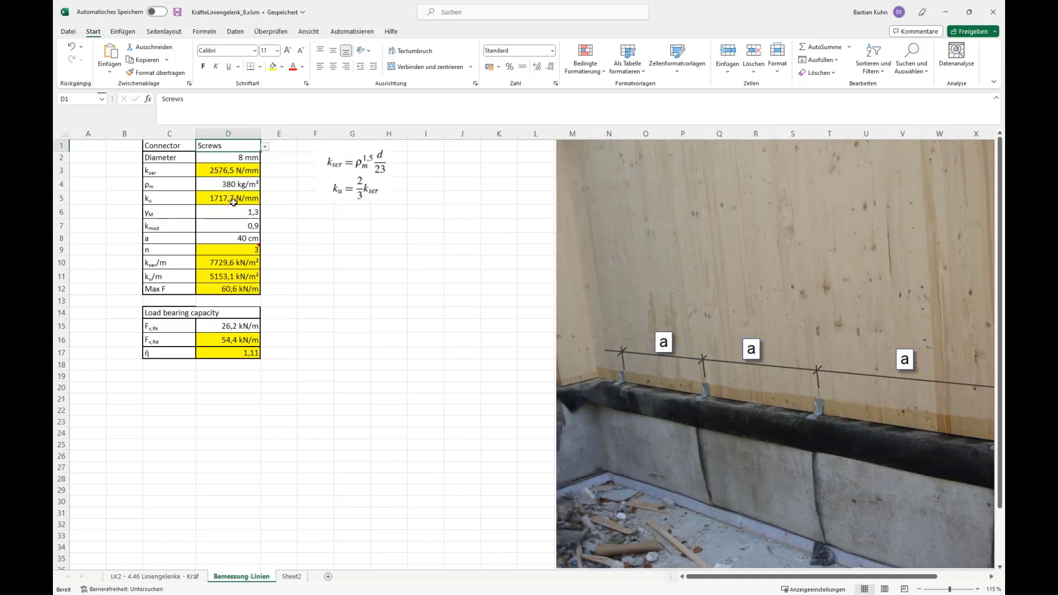
{"action": "left_click", "coordinate": [221, 171]}
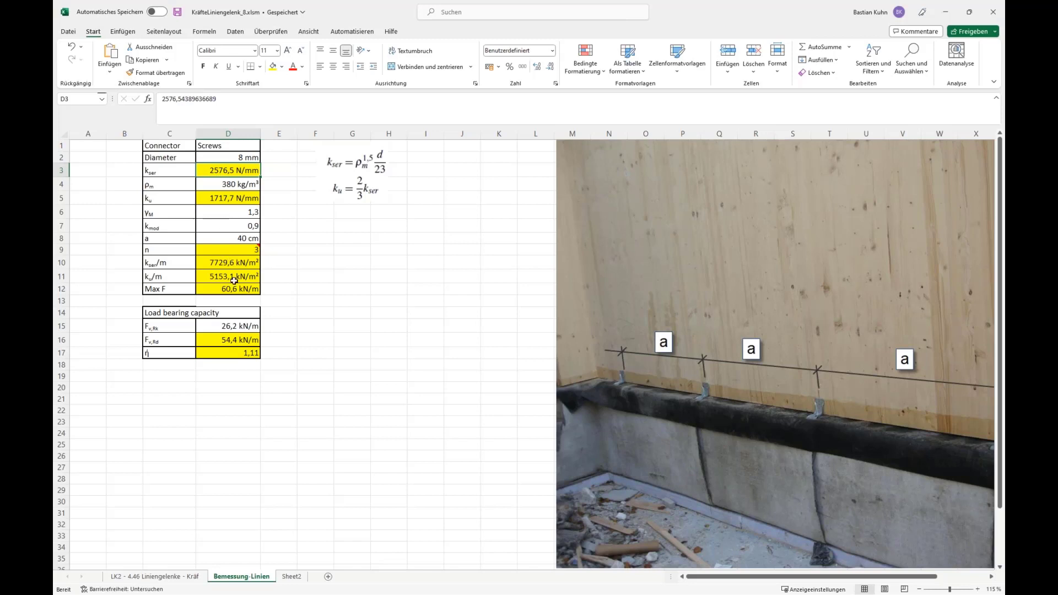
{"action": "left_click", "coordinate": [250, 251]}
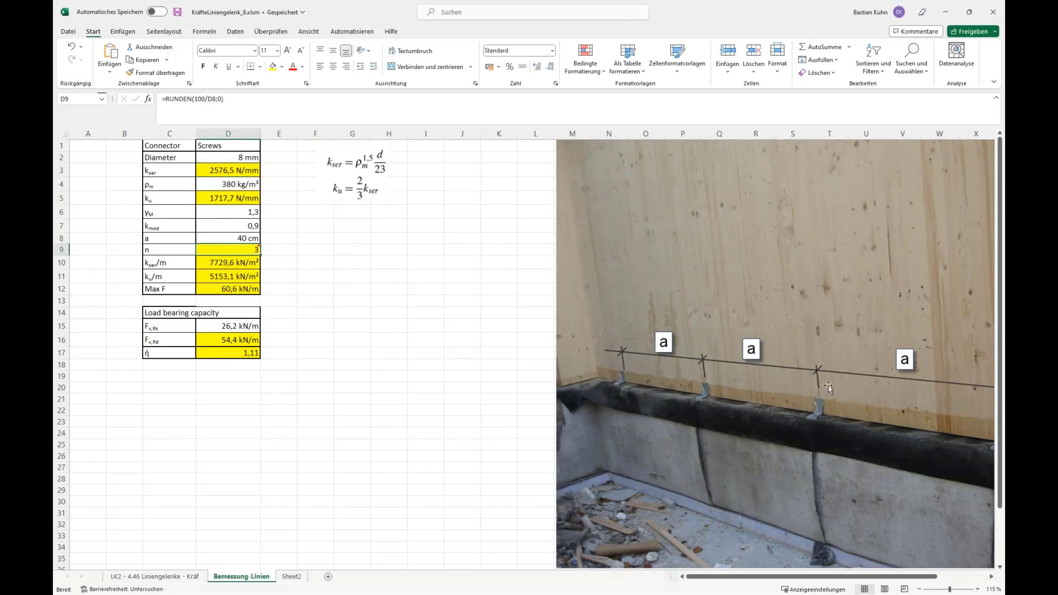
{"action": "mouse_move", "coordinate": [243, 249]}
{"action": "type", "text": "4"}
{"action": "key", "text": "Return"}
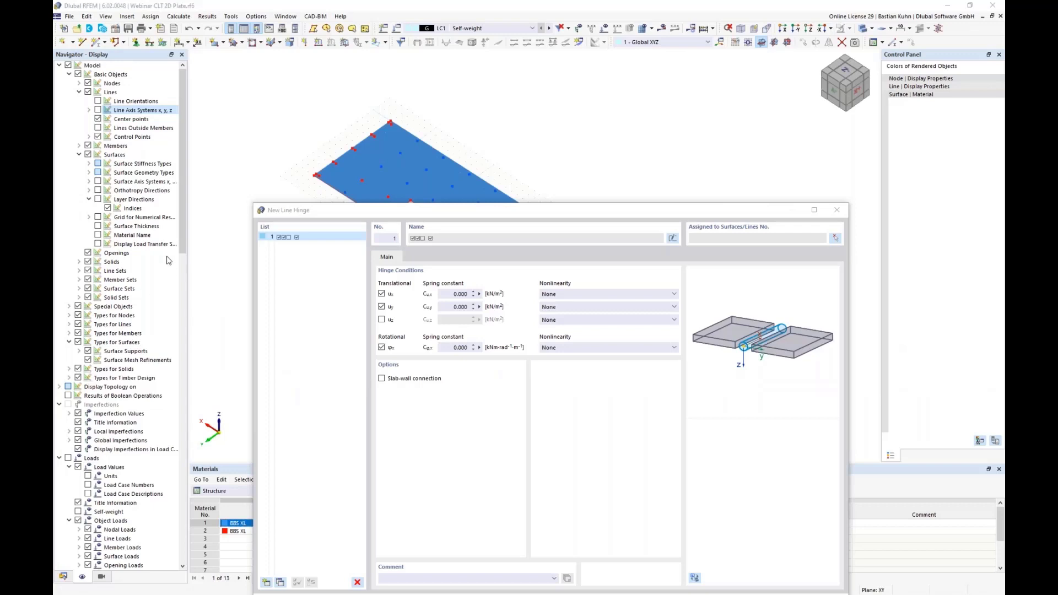
- Return to RFEM, open a formula for the hinge's Cu,x spring constant and add a global parameter named k_ser
{"action": "left_click", "coordinate": [480, 294]}
{"action": "left_click", "coordinate": [515, 297]}
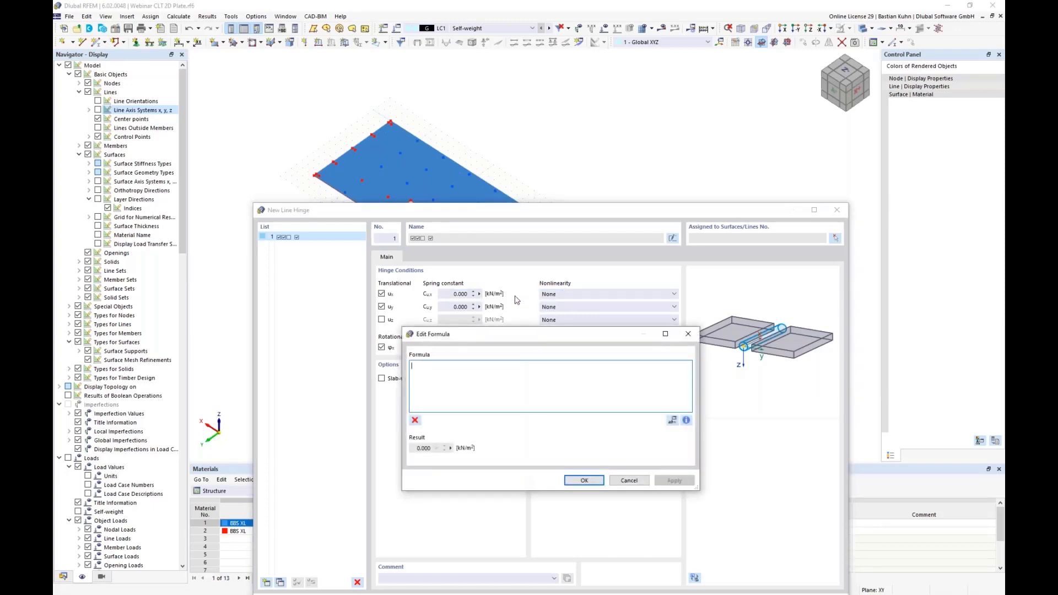
{"action": "left_click_drag", "start_coordinate": [528, 339], "coordinate": [581, 147]}
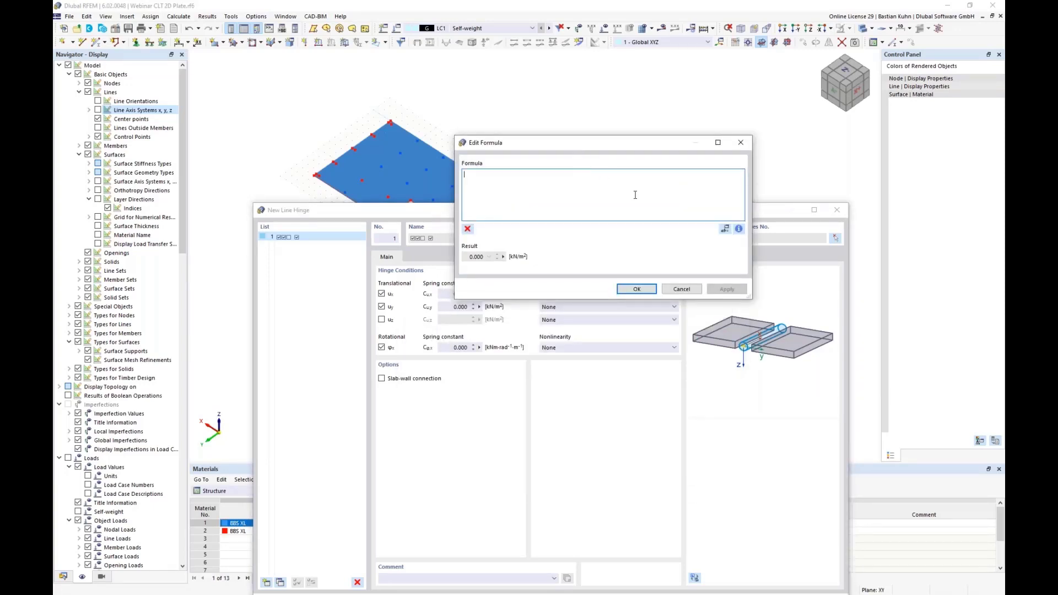
{"action": "left_click", "coordinate": [724, 232]}
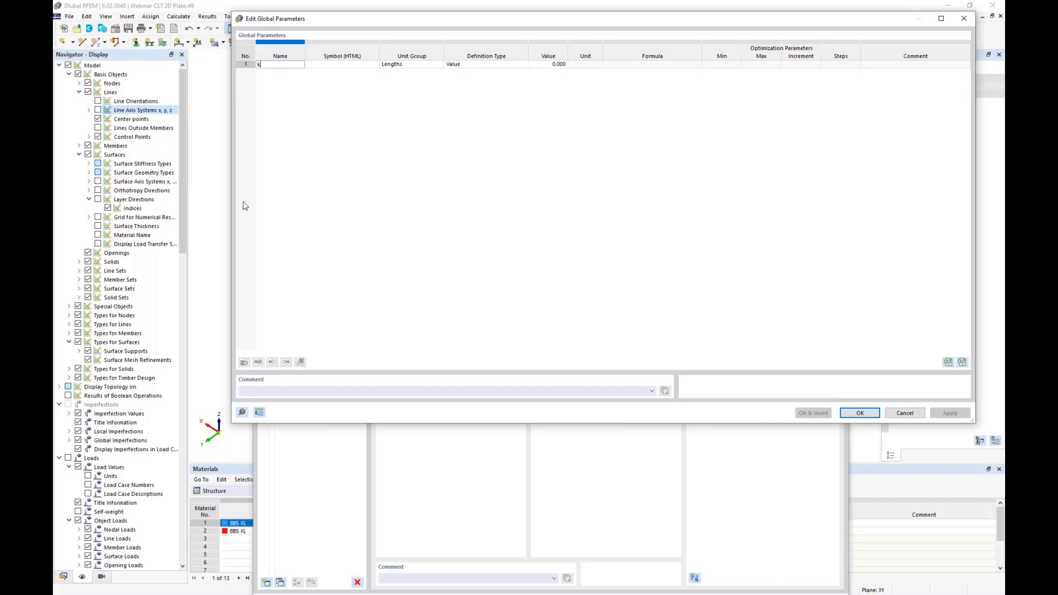
{"action": "key", "text": "Tab"}
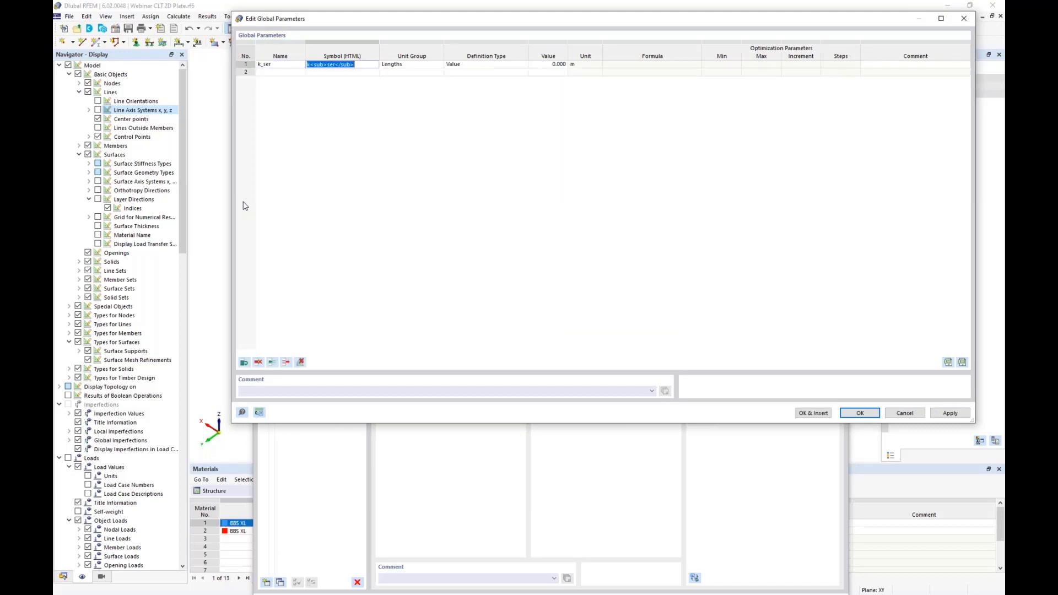
{"action": "key", "text": "Tab"}
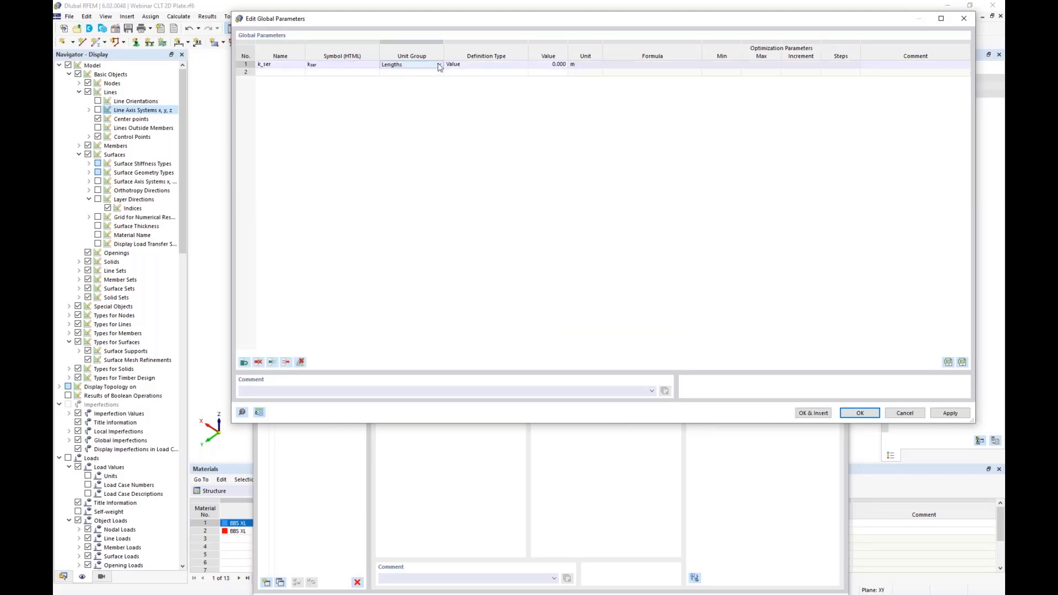
- Assign the unit group Line spring constant to the parameter k_ser
{"action": "left_click", "coordinate": [440, 65]}
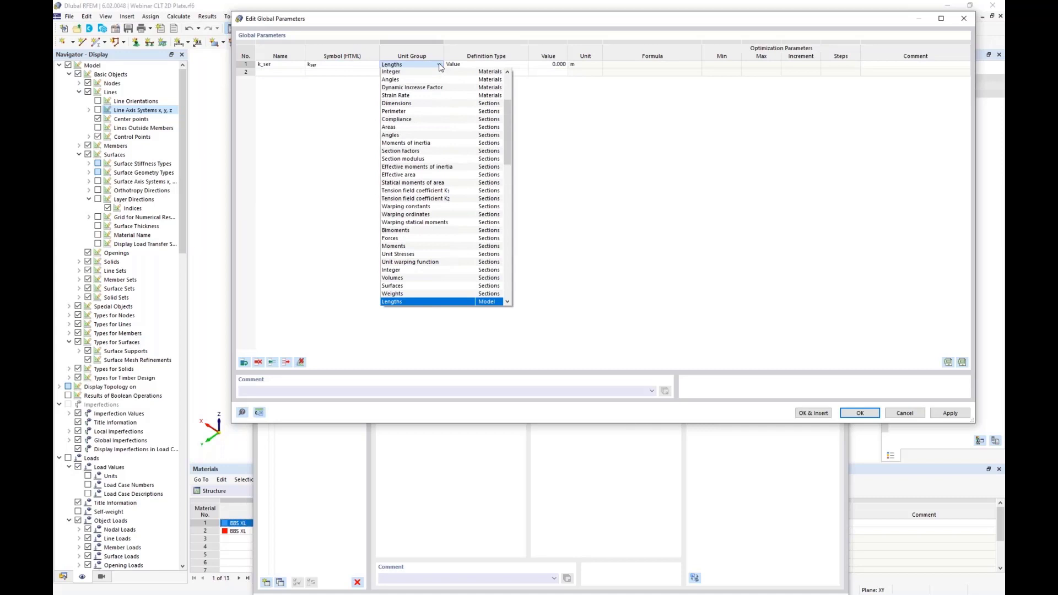
{"action": "scroll", "coordinate": [447, 183], "scroll_direction": "down", "scroll_amount": 1}
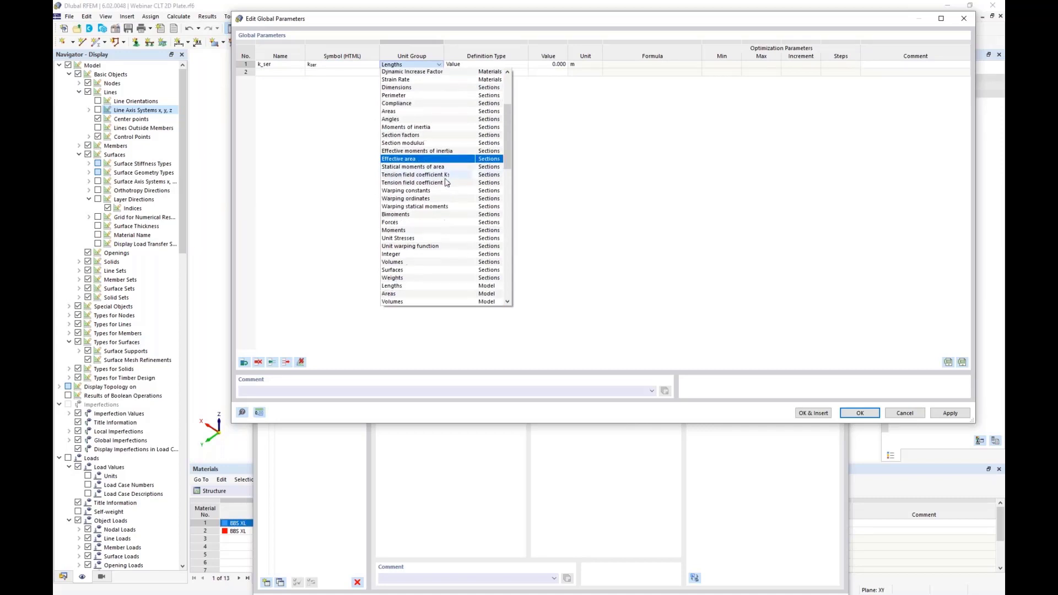
{"action": "scroll", "coordinate": [447, 182], "scroll_direction": "down", "scroll_amount": 1}
{"action": "scroll", "coordinate": [447, 183], "scroll_direction": "down", "scroll_amount": 7}
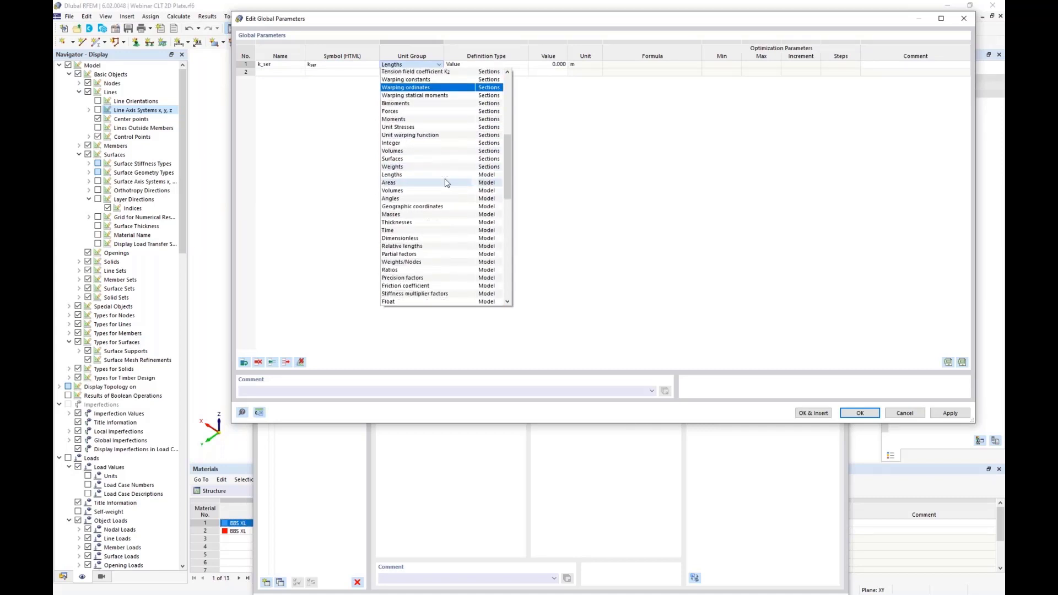
{"action": "scroll", "coordinate": [447, 182], "scroll_direction": "down", "scroll_amount": 1}
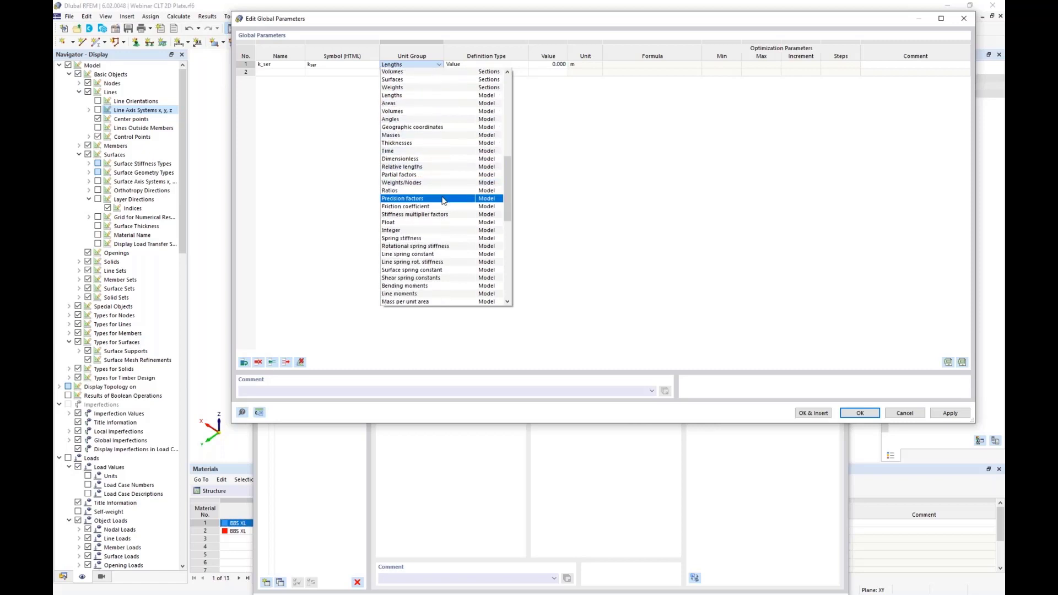
{"action": "left_click", "coordinate": [433, 255]}
- Set k_ser to 2576 kN/m² and insert the parameter into the Cu,x spring constant's formula
{"action": "left_click", "coordinate": [548, 64]}
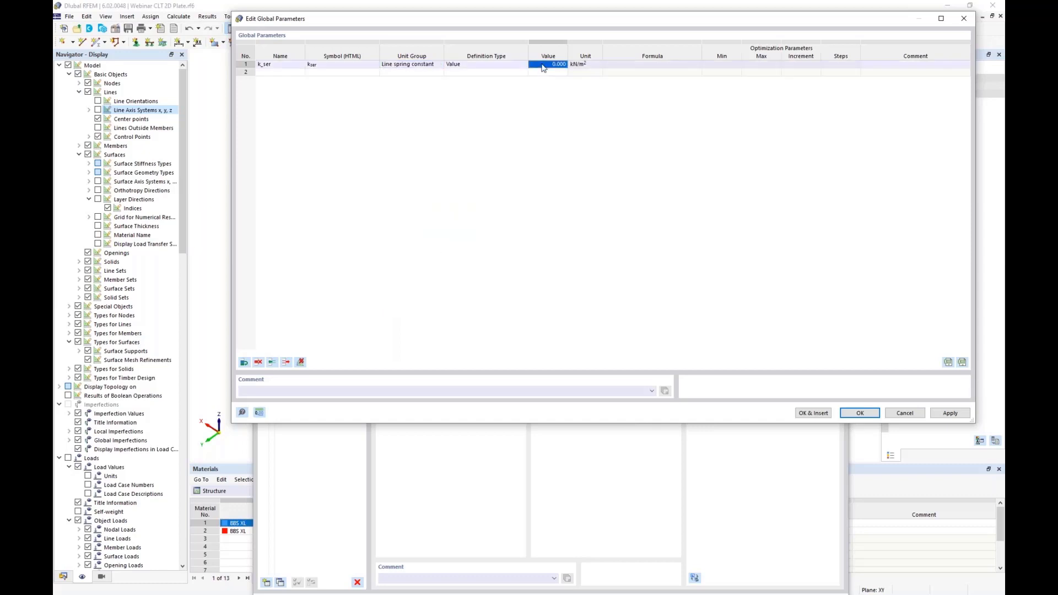
{"action": "type", "text": "257"}
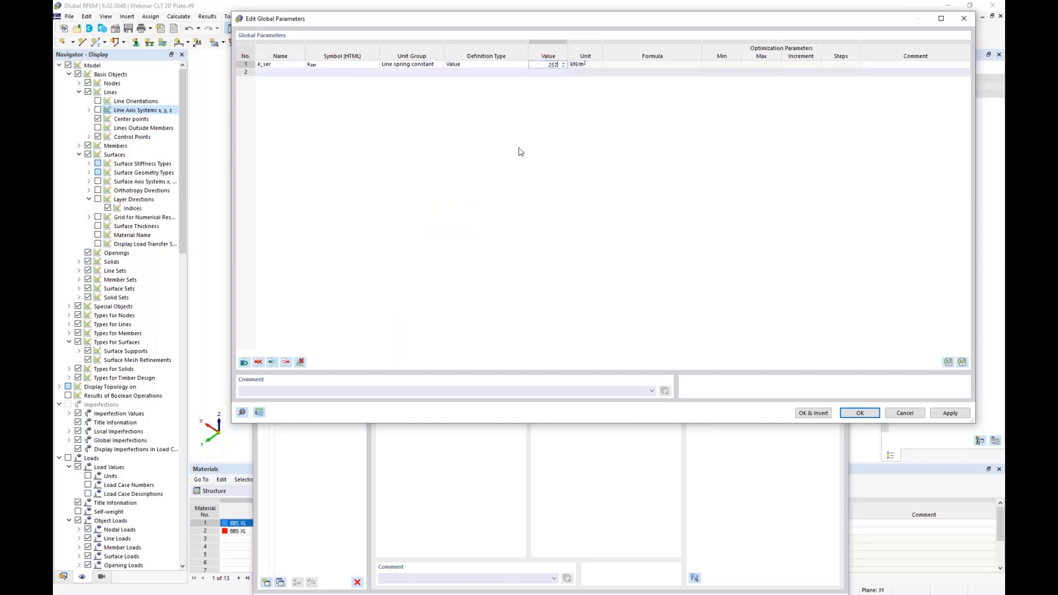
{"action": "type", "text": "6"}
{"action": "left_click", "coordinate": [810, 412]}
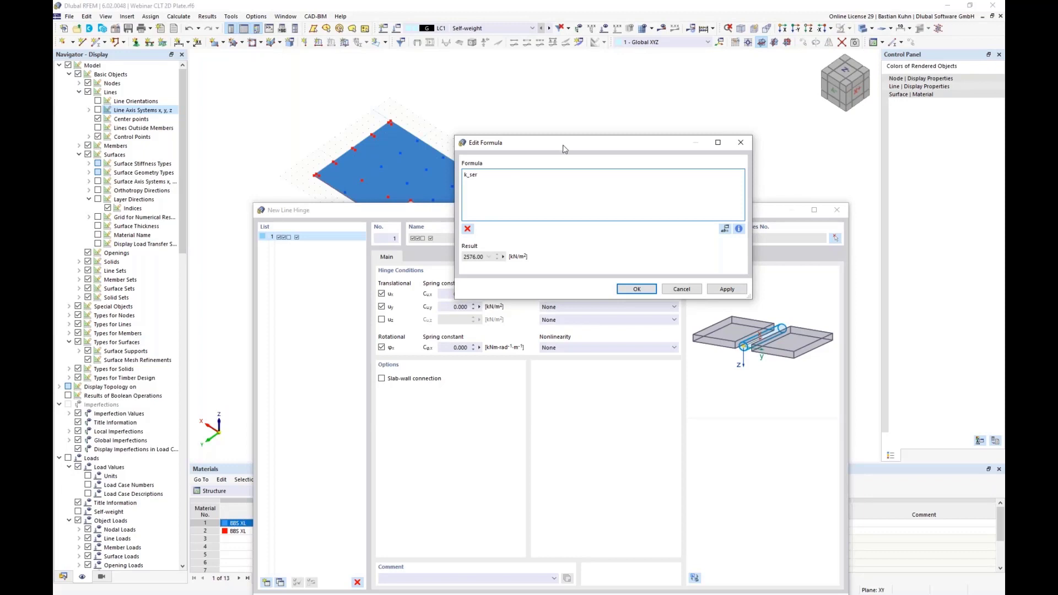
- Insert the comment property of line_hinges after k_ser in the Cu,x spring constant's formula
{"action": "left_click_drag", "start_coordinate": [563, 147], "coordinate": [702, 151]}
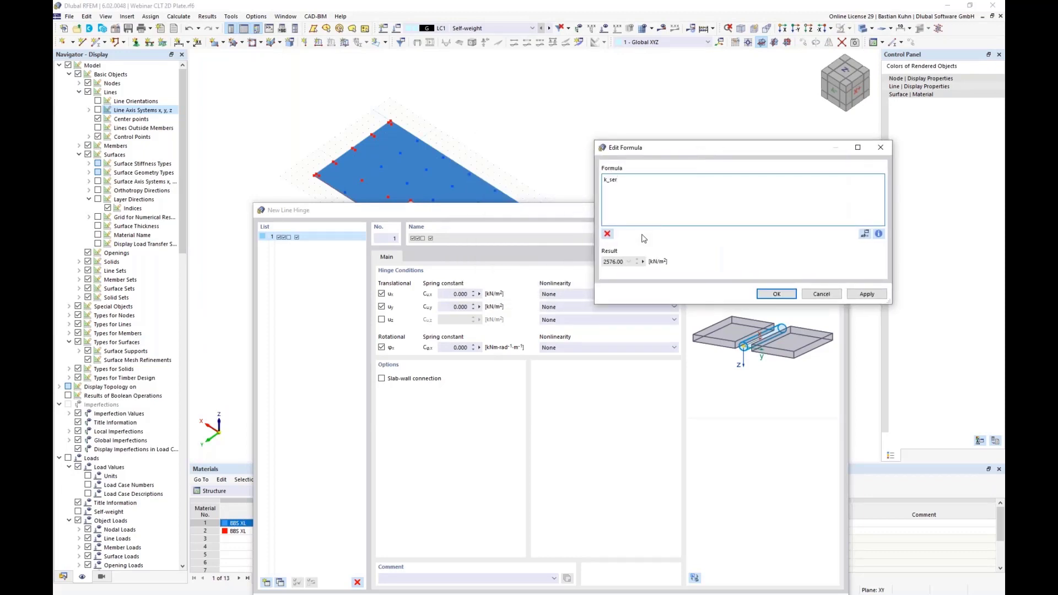
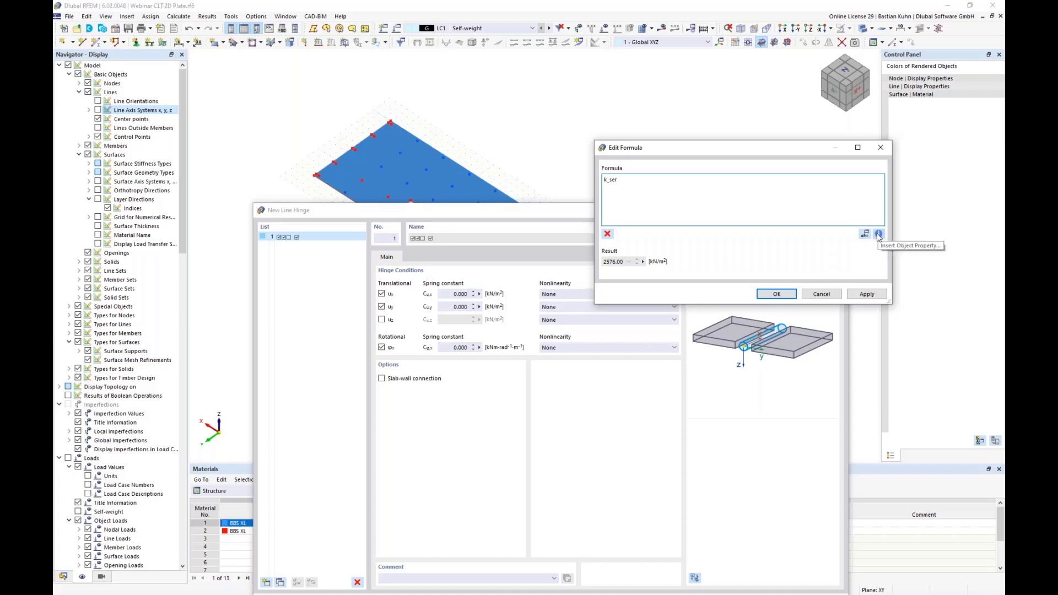
{"action": "left_click", "coordinate": [879, 234]}
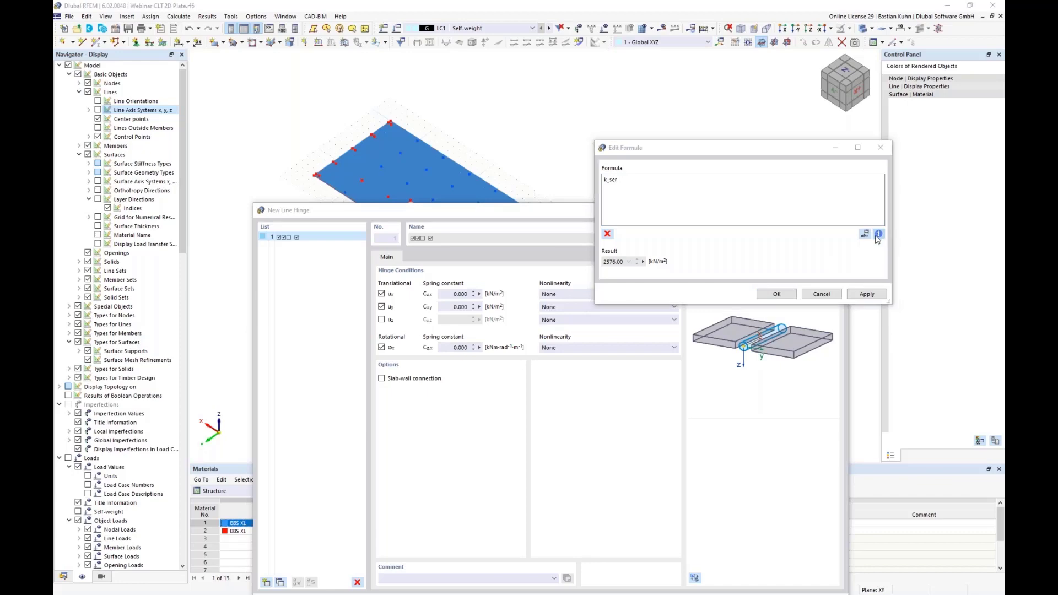
{"action": "left_click_drag", "start_coordinate": [498, 146], "coordinate": [309, 50]}
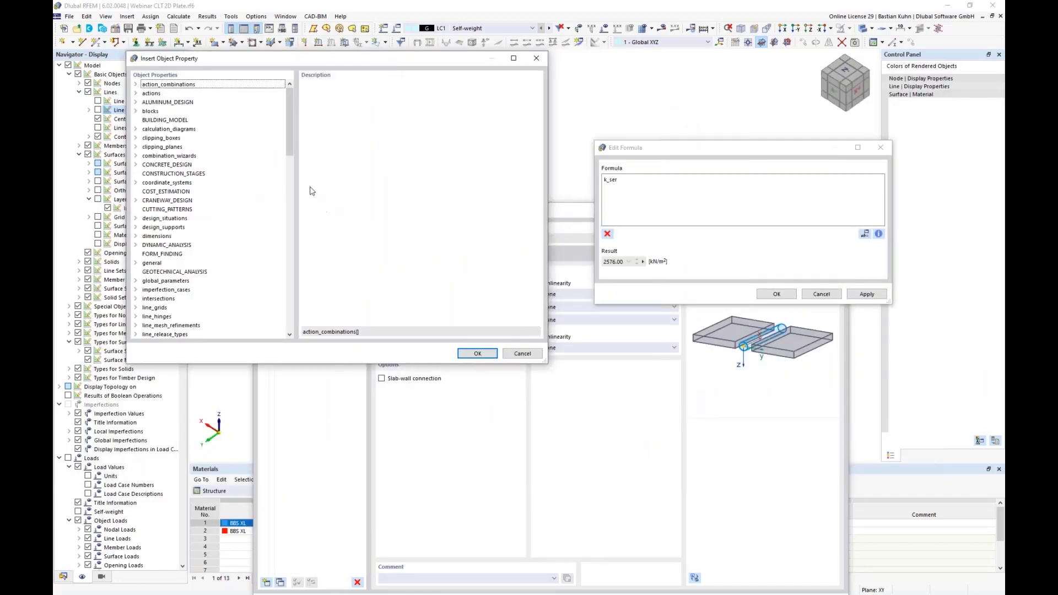
{"action": "scroll", "coordinate": [256, 194], "scroll_direction": "down", "scroll_amount": 3}
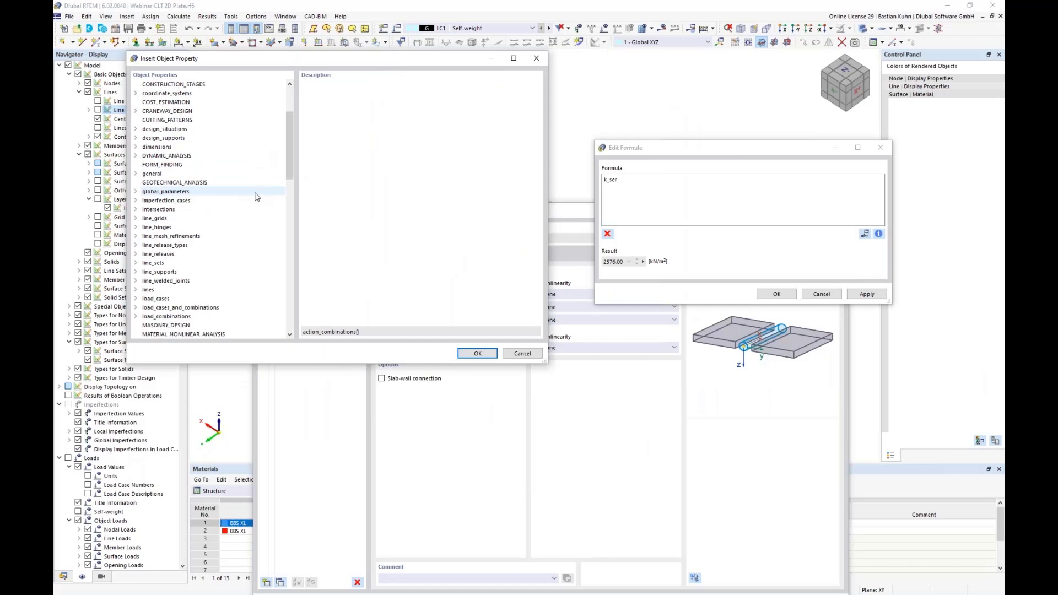
{"action": "left_click", "coordinate": [136, 227]}
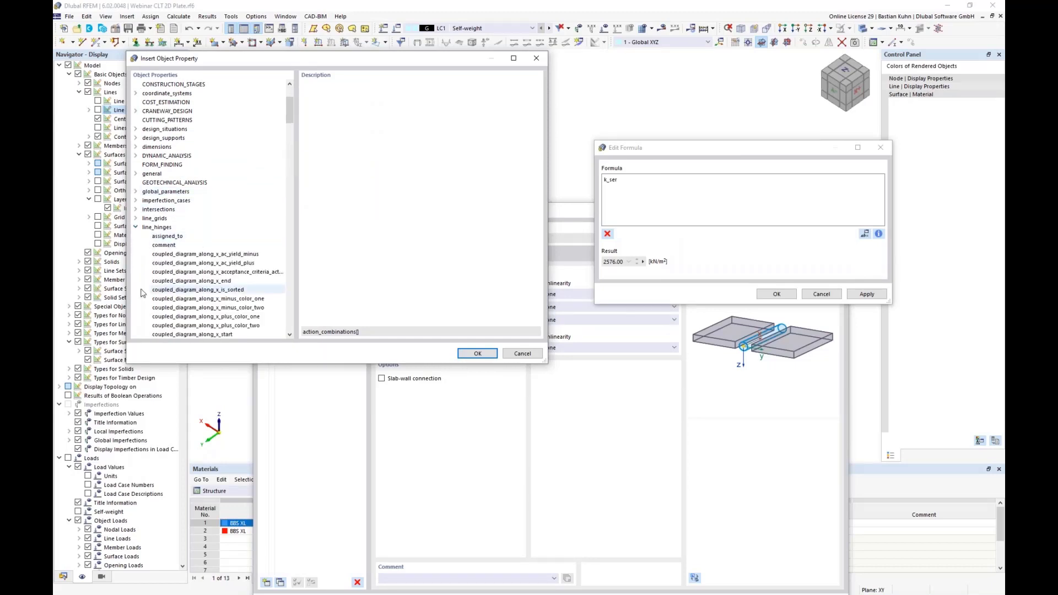
{"action": "left_click", "coordinate": [160, 245]}
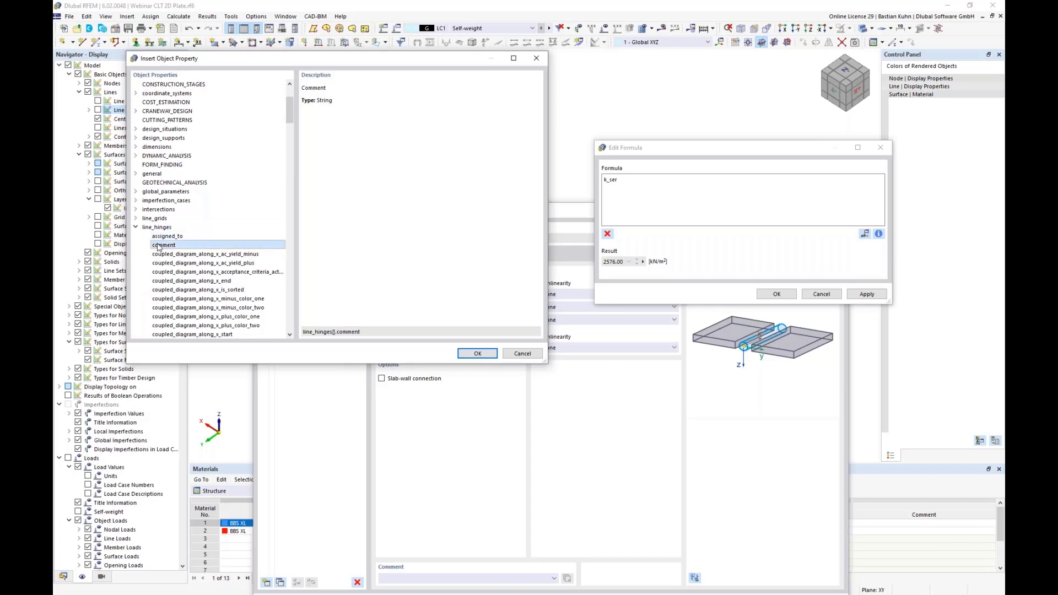
{"action": "left_click", "coordinate": [477, 354]}
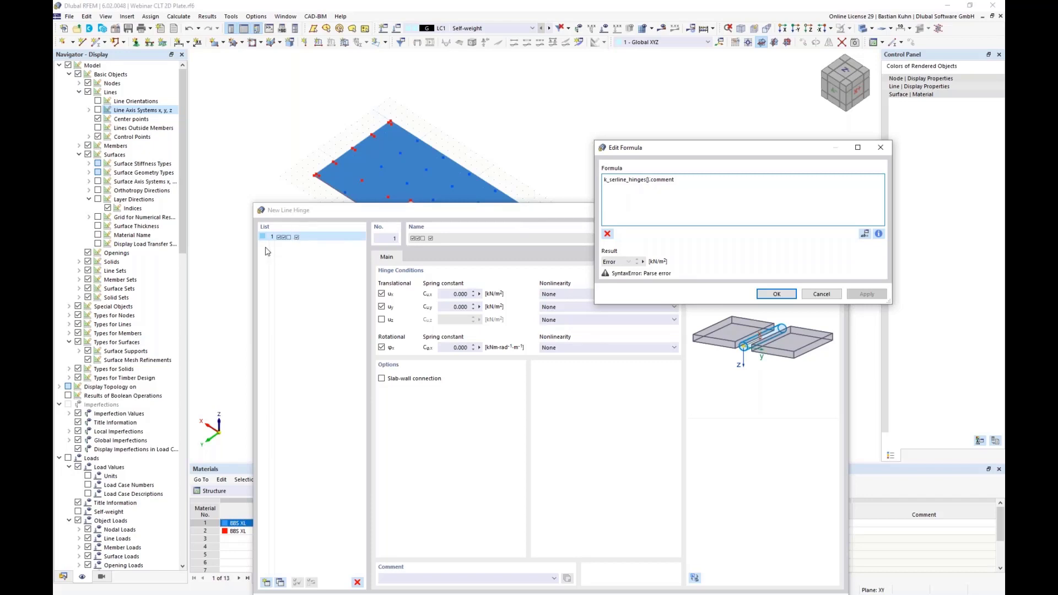
- Complete the Cu,x formula as k_ser*line_hinges[1].comment.slice(0,1) and accept it
{"action": "type", "text": "1"}
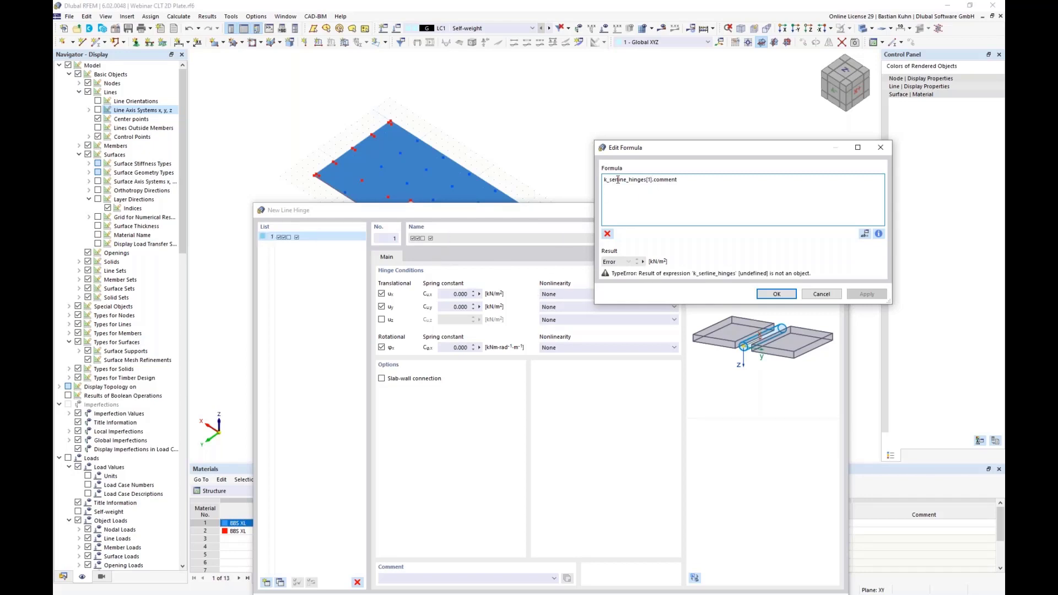
{"action": "type", "text": "'"}
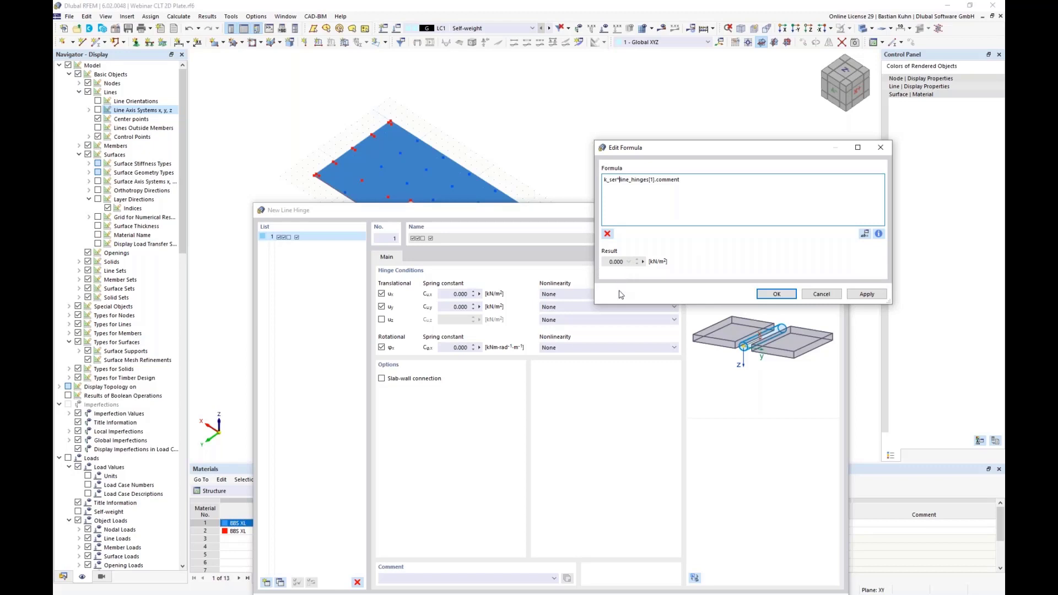
{"action": "left_click", "coordinate": [685, 188]}
{"action": "type", "text": ".slice("}
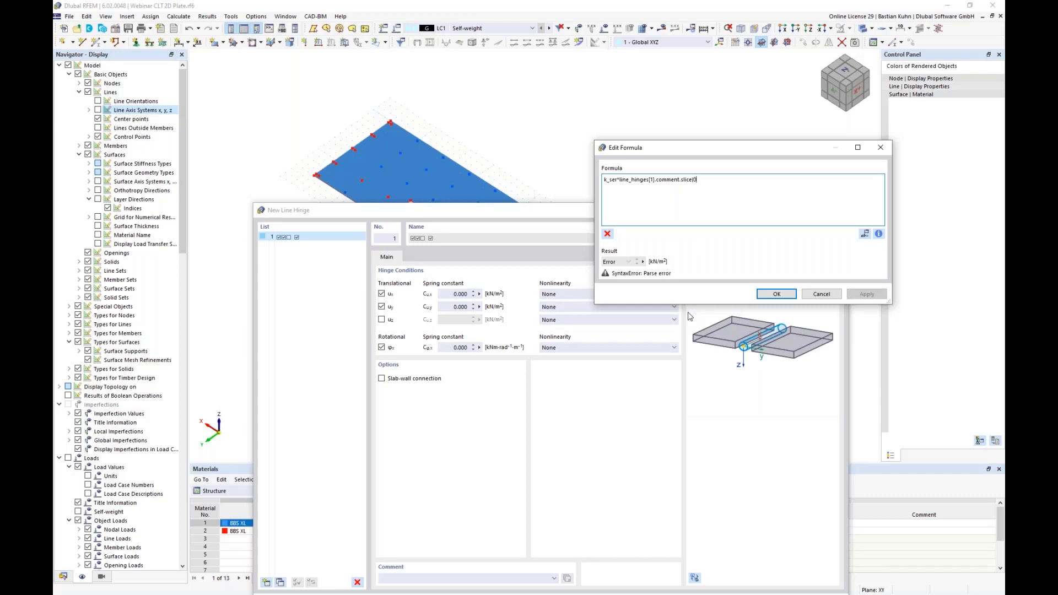
{"action": "type", "text": "0,1)"}
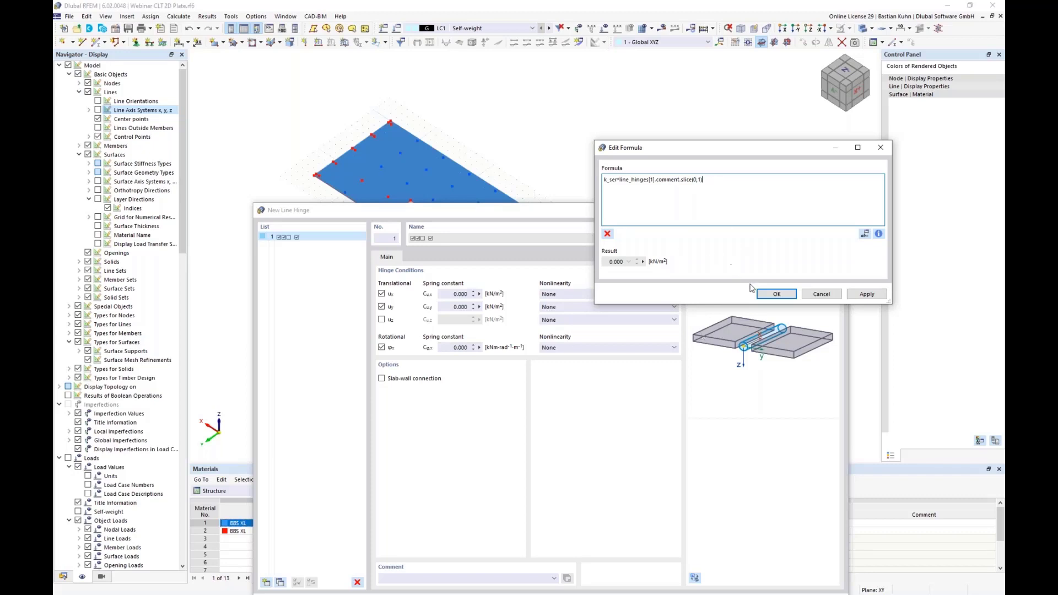
{"action": "left_click", "coordinate": [777, 295]}
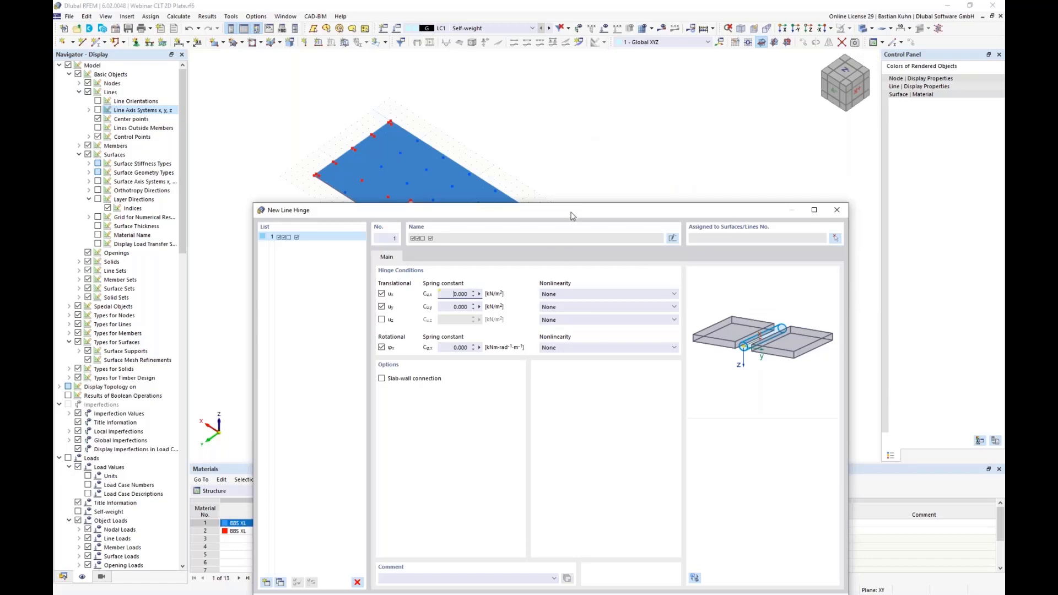
- Enter the comment 3 Screws for the new line hinge
{"action": "left_click_drag", "start_coordinate": [575, 200], "coordinate": [647, 122]}
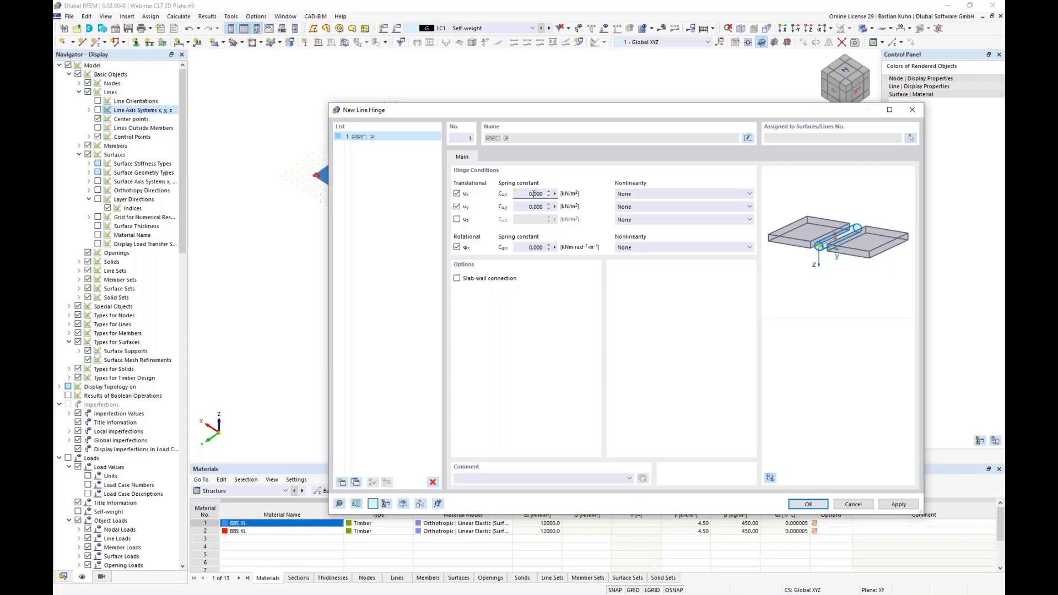
{"action": "left_click", "coordinate": [462, 477]}
{"action": "type", "text": "3 Connec"}
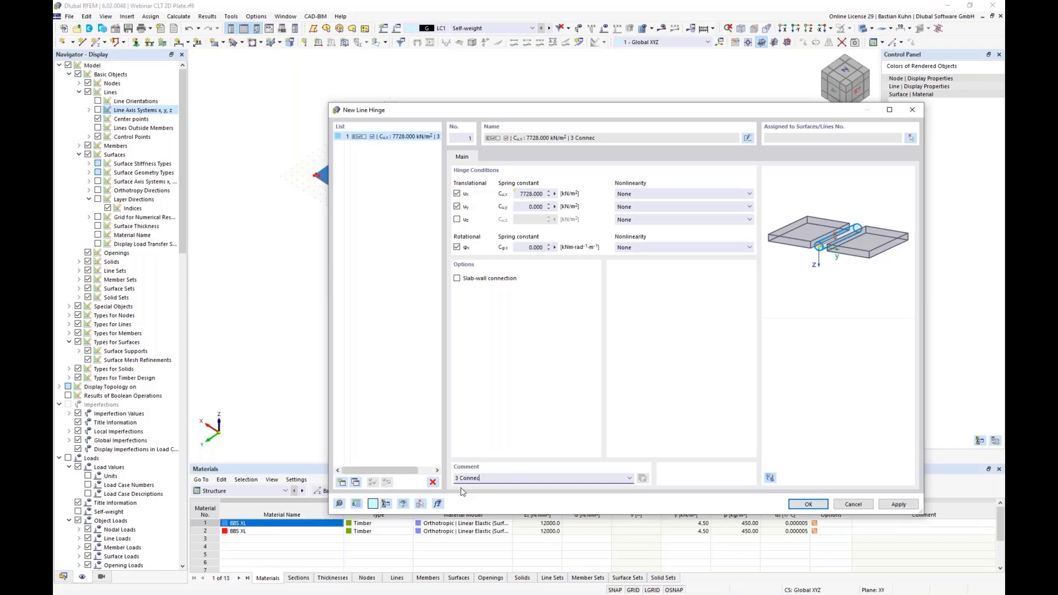
{"action": "key", "text": "BackSpace"}
{"action": "key", "text": "BackSpace"}
{"action": "key", "text": "BackSpace"}
{"action": "key", "text": "BackSpace"}
{"action": "key", "text": "BackSpace"}
{"action": "key", "text": "BackSpace"}
{"action": "key", "text": "BackSpace"}
{"action": "type", "text": "S"}
- Test the comment-driven spring constant with leading screw counts 4 and 5, and restore the comment to 3 Screws
{"action": "key", "text": "Delete"}
{"action": "type", "text": "4"}
{"action": "key", "text": "BackSpace"}
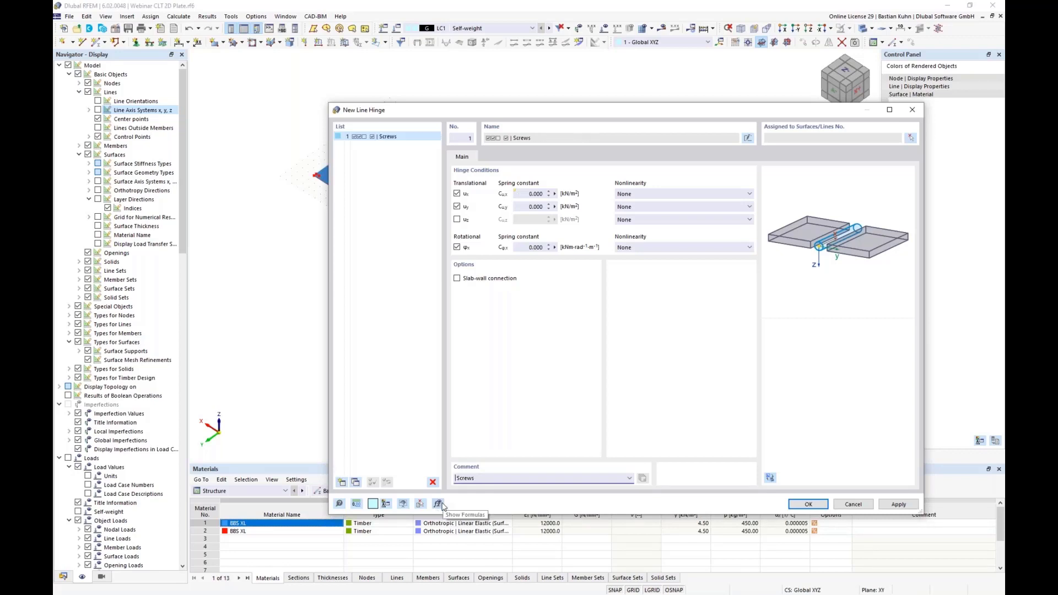
{"action": "type", "text": "5"}
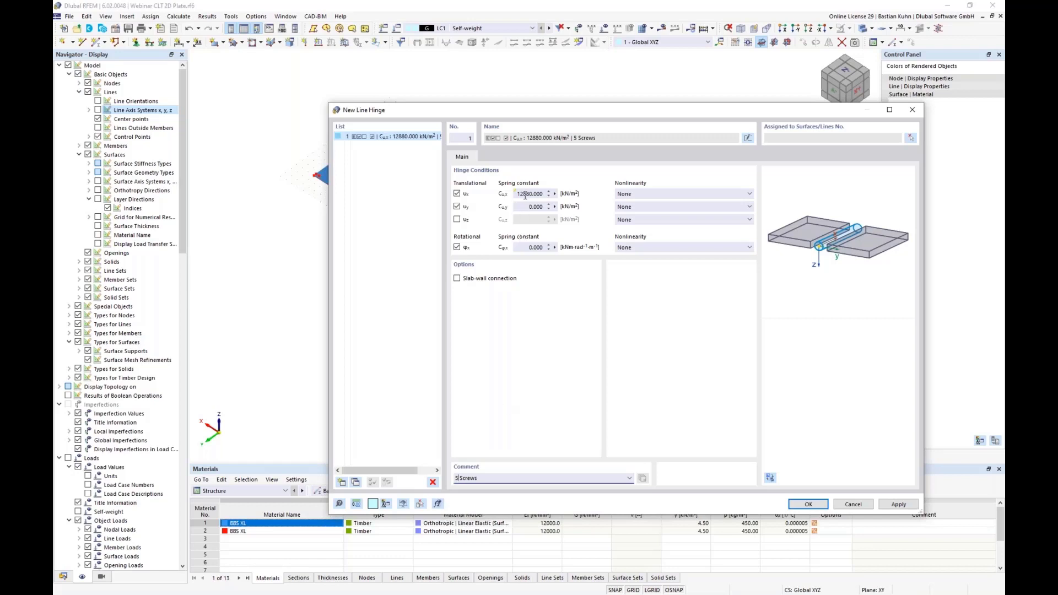
{"action": "key", "text": "BackSpace"}
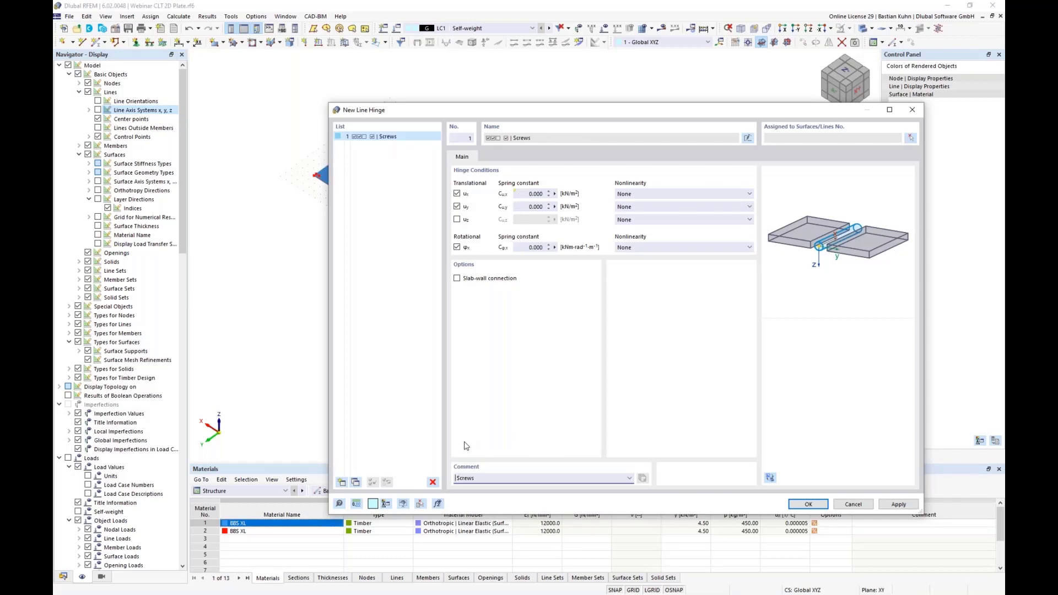
{"action": "type", "text": "3"}
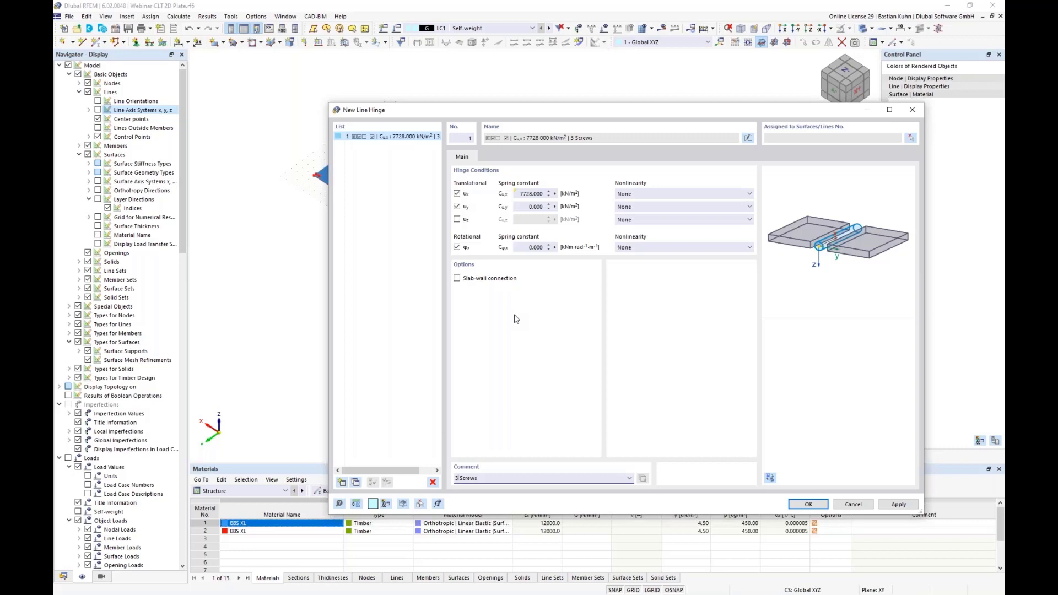
- Copy the Cu,x formula k_ser*line_hinges[1].comment.slice(0,1) into the Cu,y spring constant and create the line hinge
{"action": "left_click", "coordinate": [555, 194]}
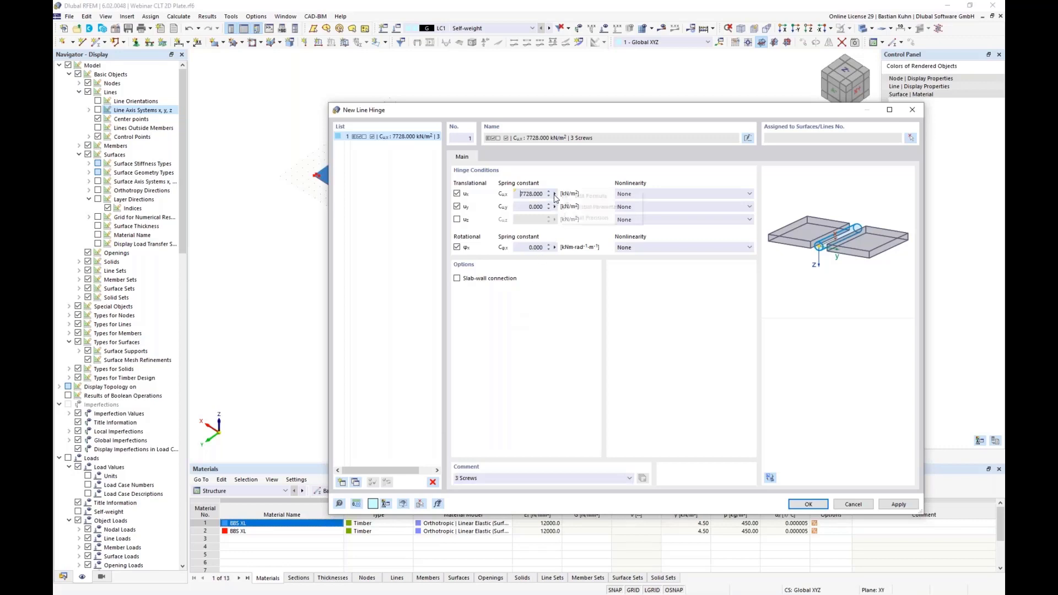
{"action": "left_click", "coordinate": [573, 196]}
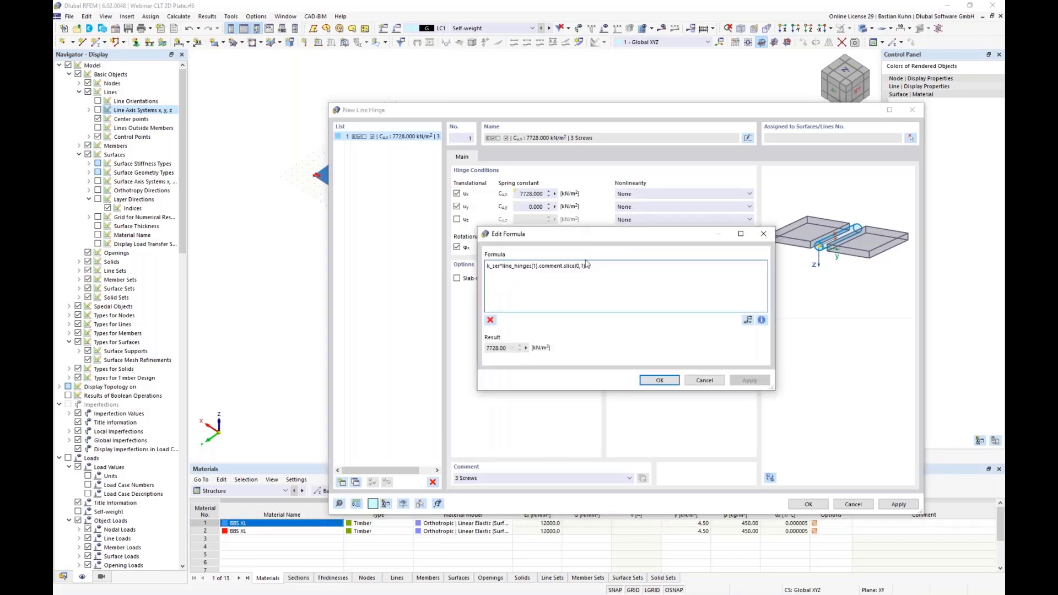
{"action": "left_click_drag", "start_coordinate": [595, 265], "coordinate": [403, 264]}
{"action": "key", "text": "ctrl+c"}
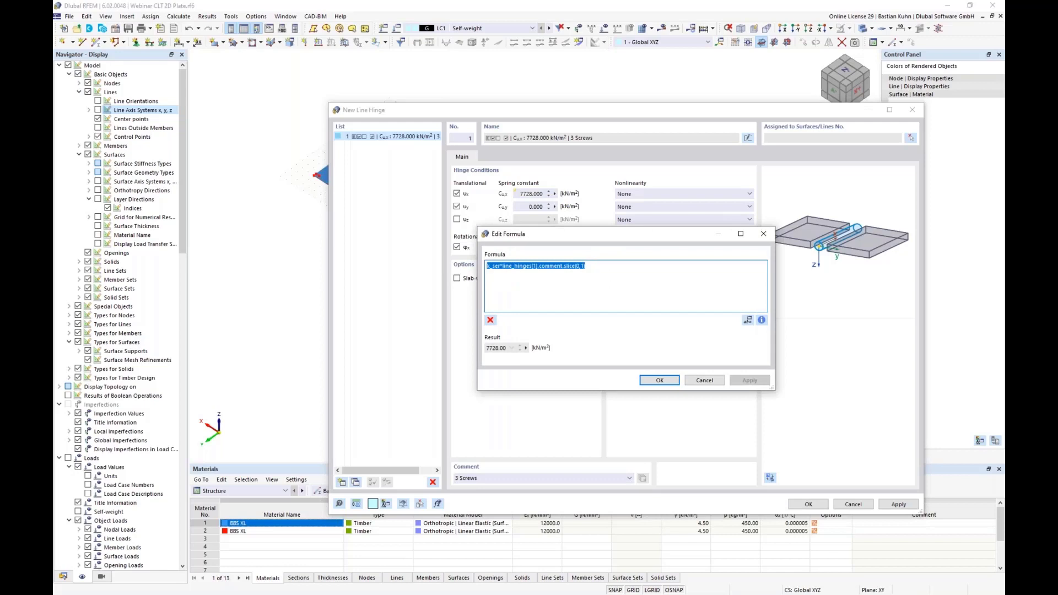
{"action": "left_click", "coordinate": [704, 380]}
{"action": "left_click", "coordinate": [556, 207]}
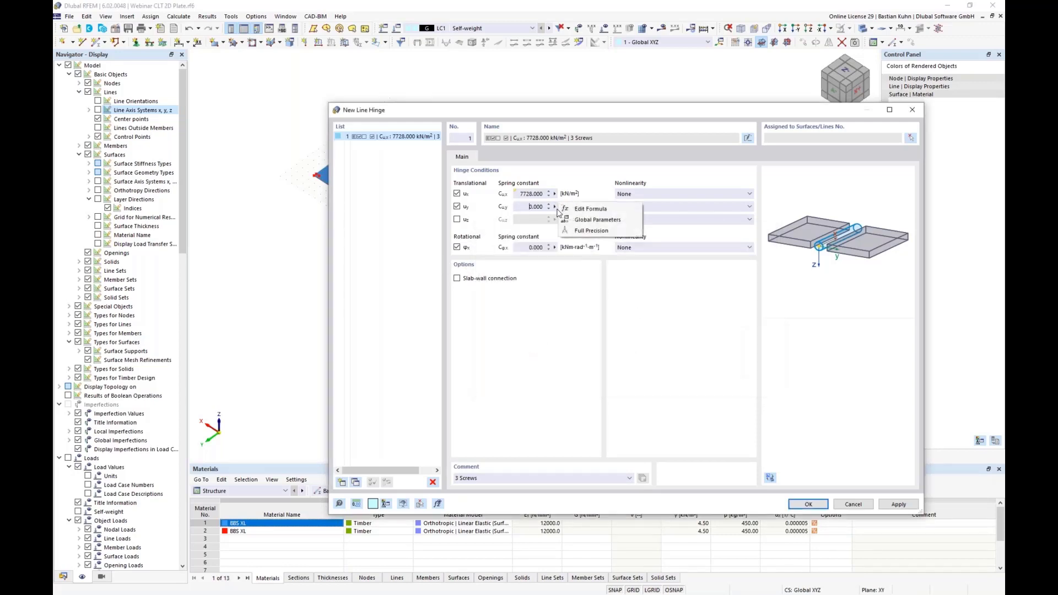
{"action": "left_click", "coordinate": [592, 212]}
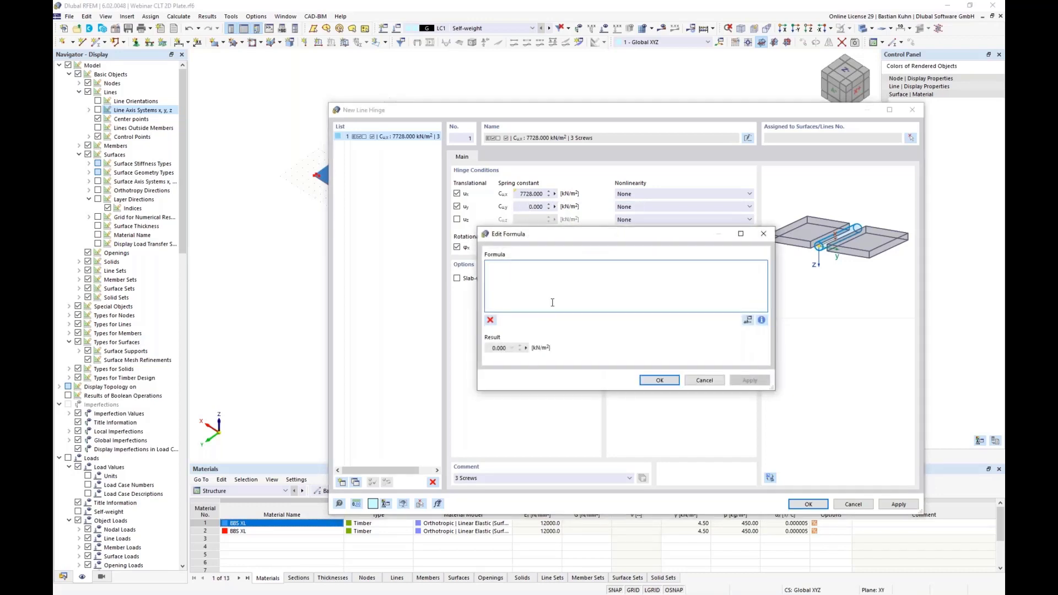
{"action": "key", "text": "ctrl+v"}
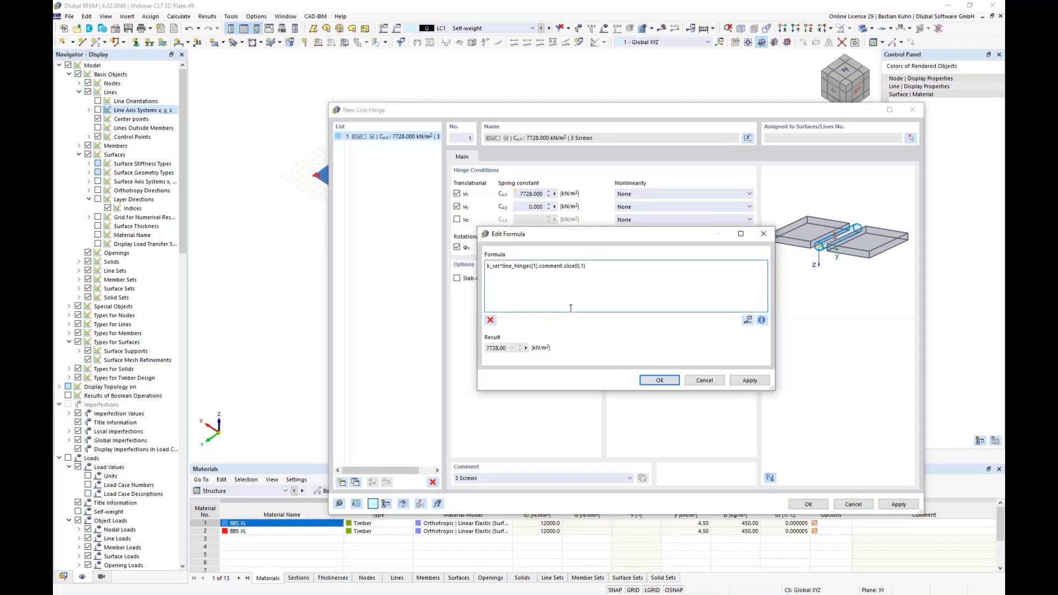
{"action": "left_click", "coordinate": [659, 380]}
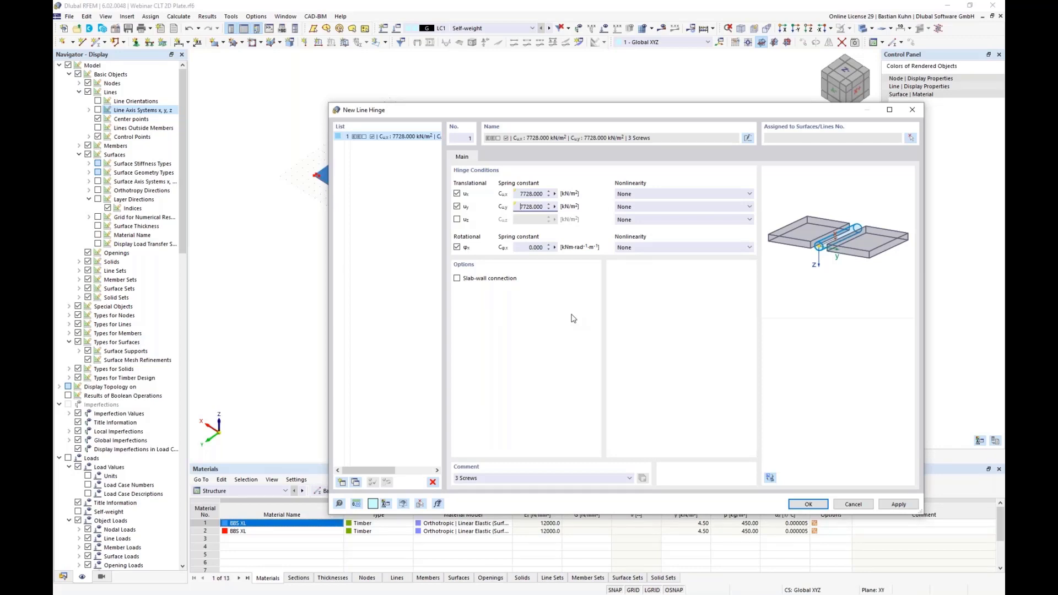
{"action": "left_click", "coordinate": [524, 247]}
{"action": "left_click", "coordinate": [809, 504]}
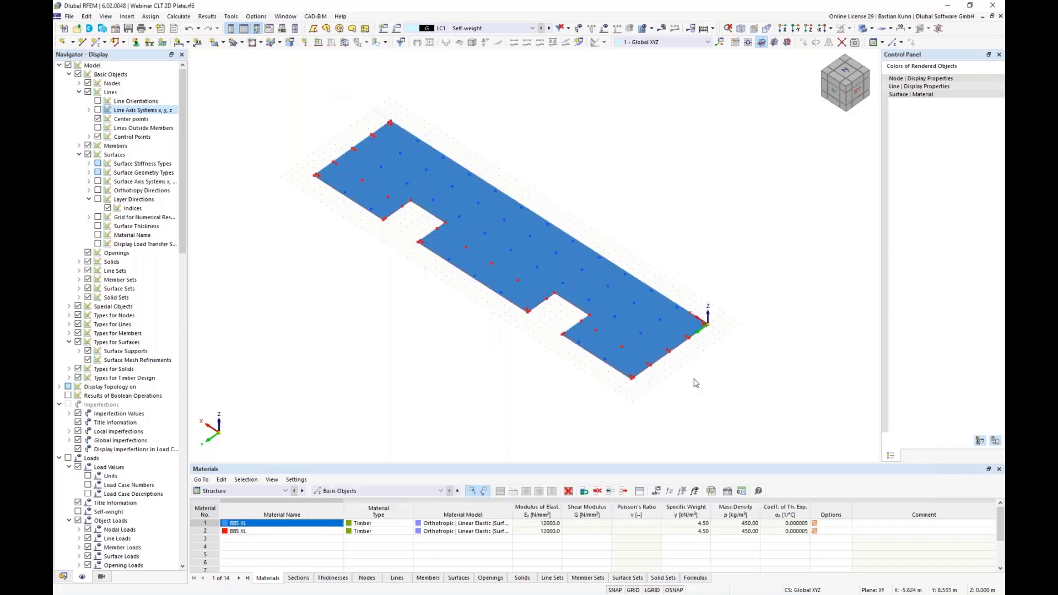
- Open the existing 3 Screws line hinge for editing and start picking its assigned surfaces and lines in the model
{"action": "left_click", "coordinate": [64, 577]}
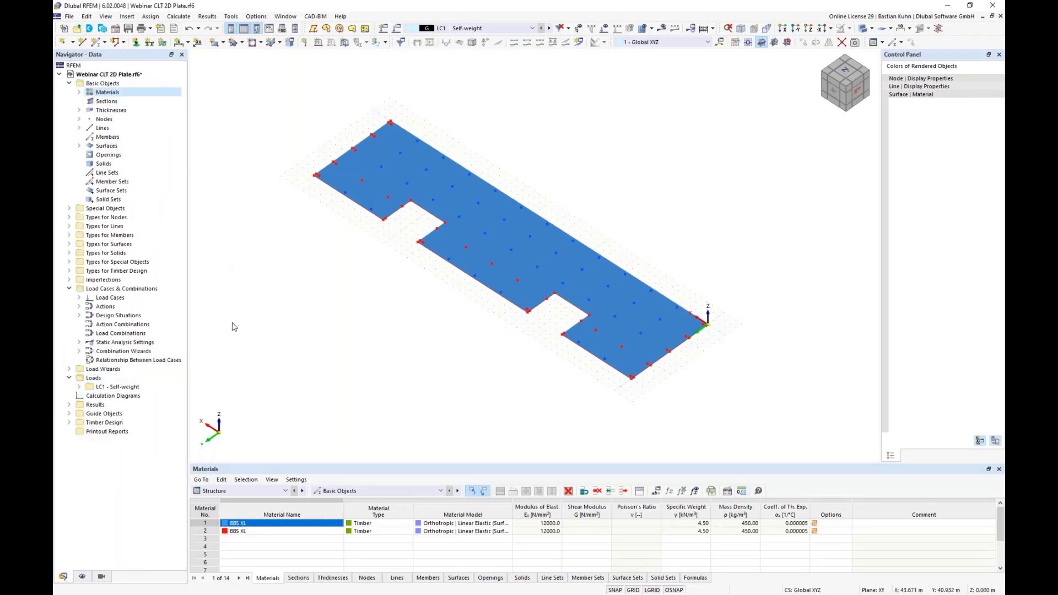
{"action": "left_click", "coordinate": [69, 227]}
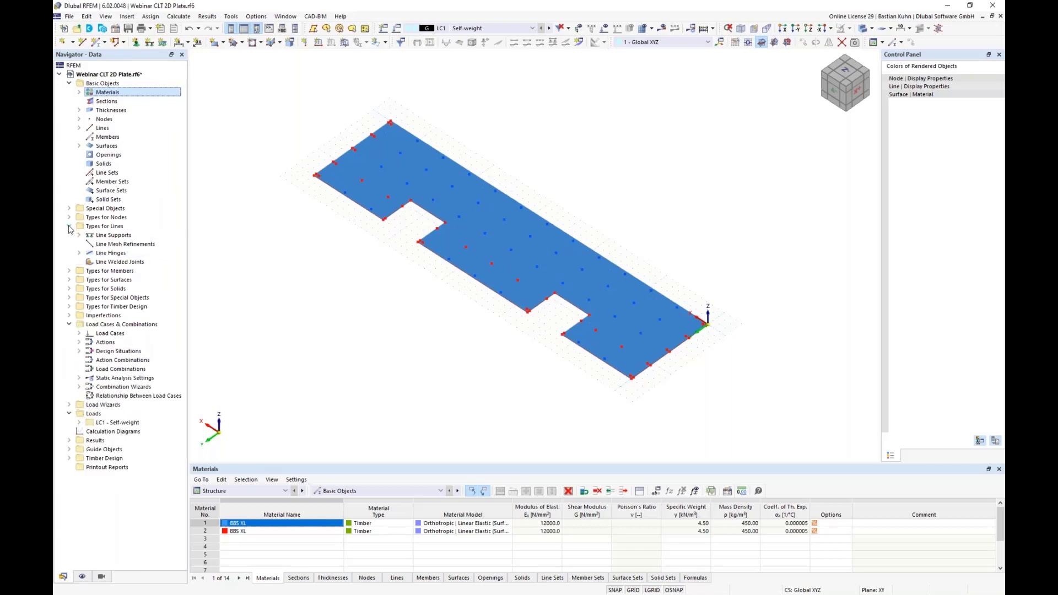
{"action": "left_click", "coordinate": [79, 253]}
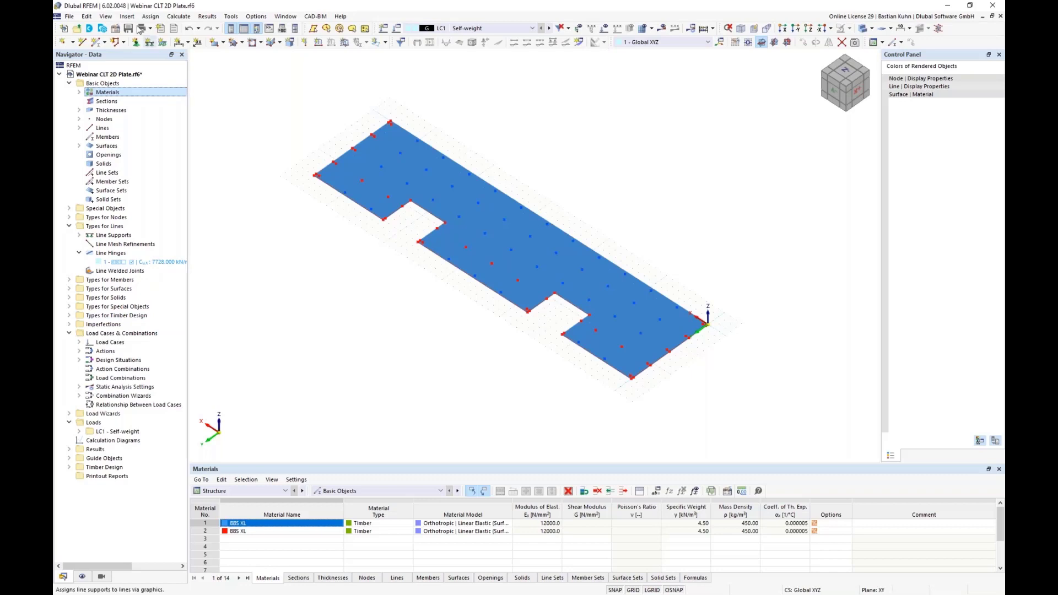
{"action": "left_click", "coordinate": [127, 16]}
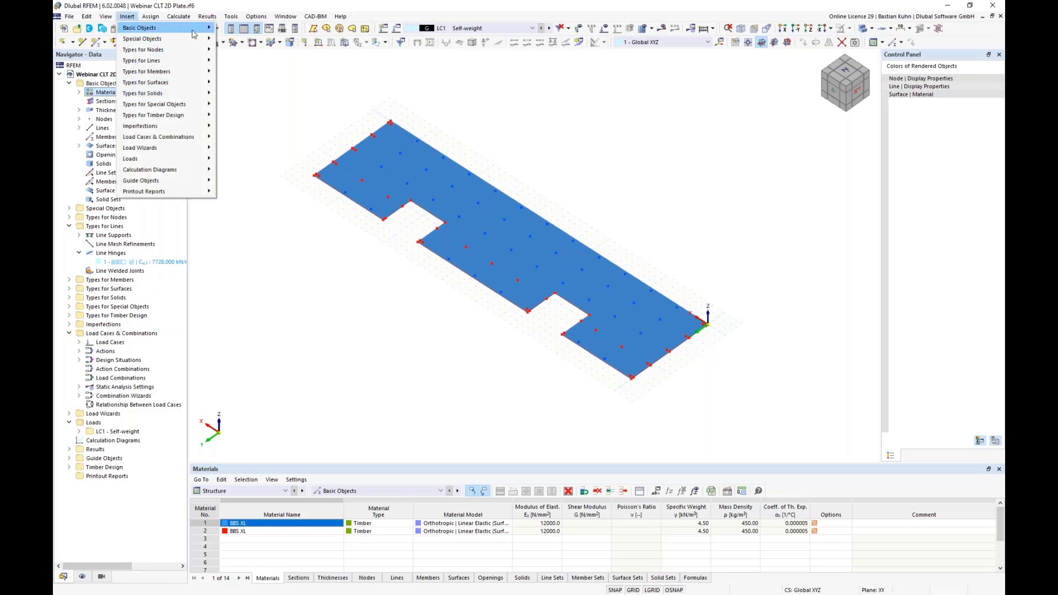
{"action": "left_click", "coordinate": [323, 102]}
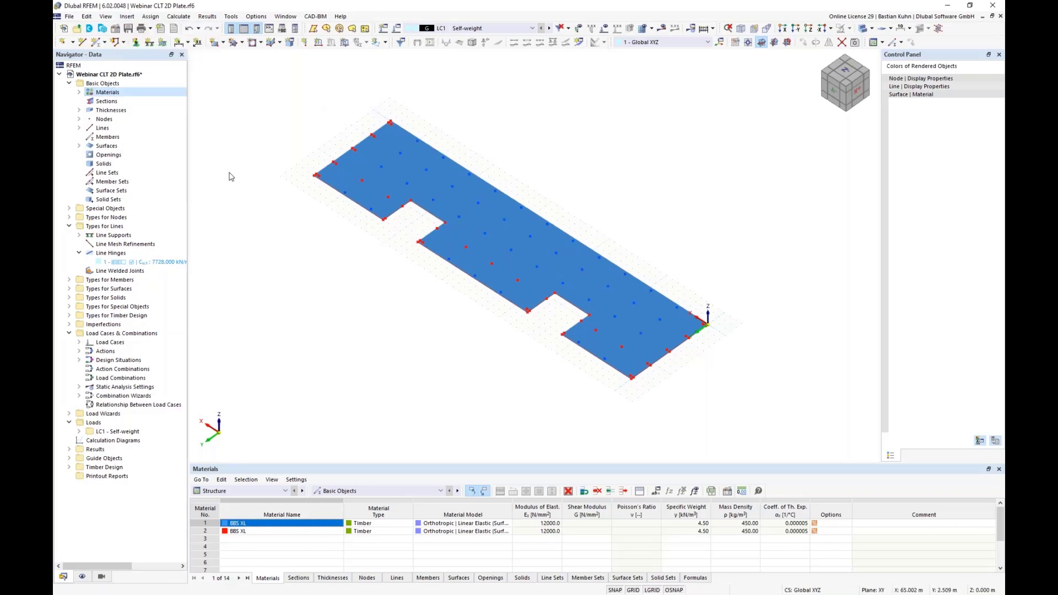
{"action": "double_click", "coordinate": [130, 263]}
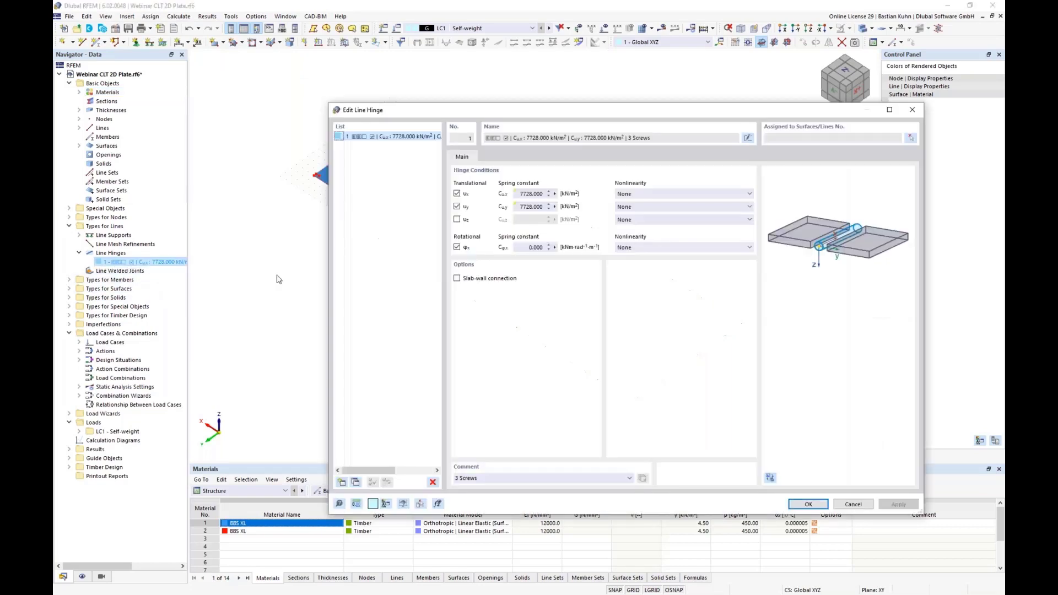
{"action": "left_click", "coordinate": [910, 141]}
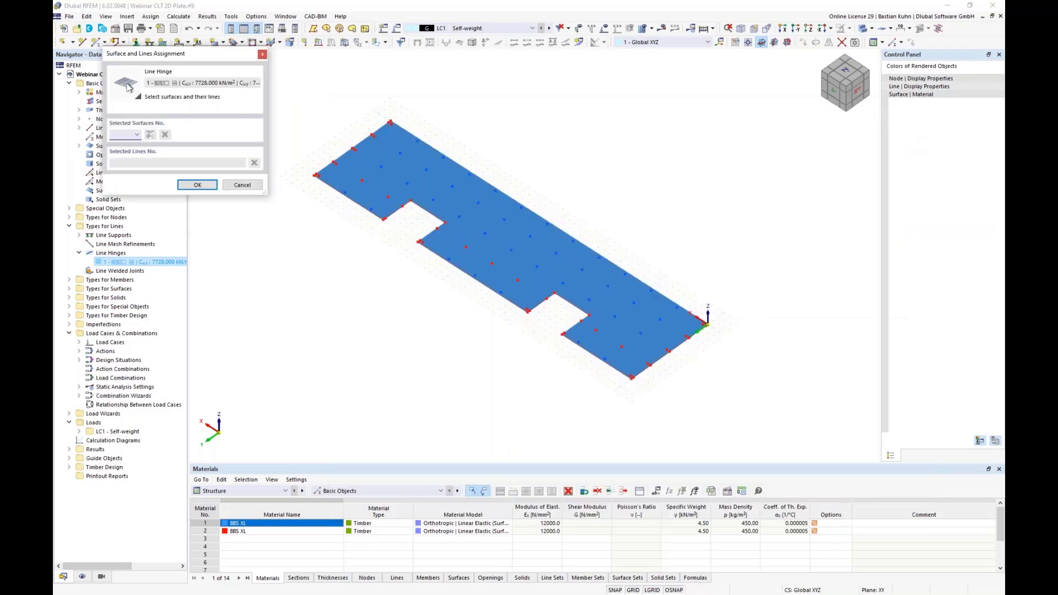
- Display the model as wireframe and pick surface 2 for the line hinge assignment
{"action": "left_click", "coordinate": [863, 29]}
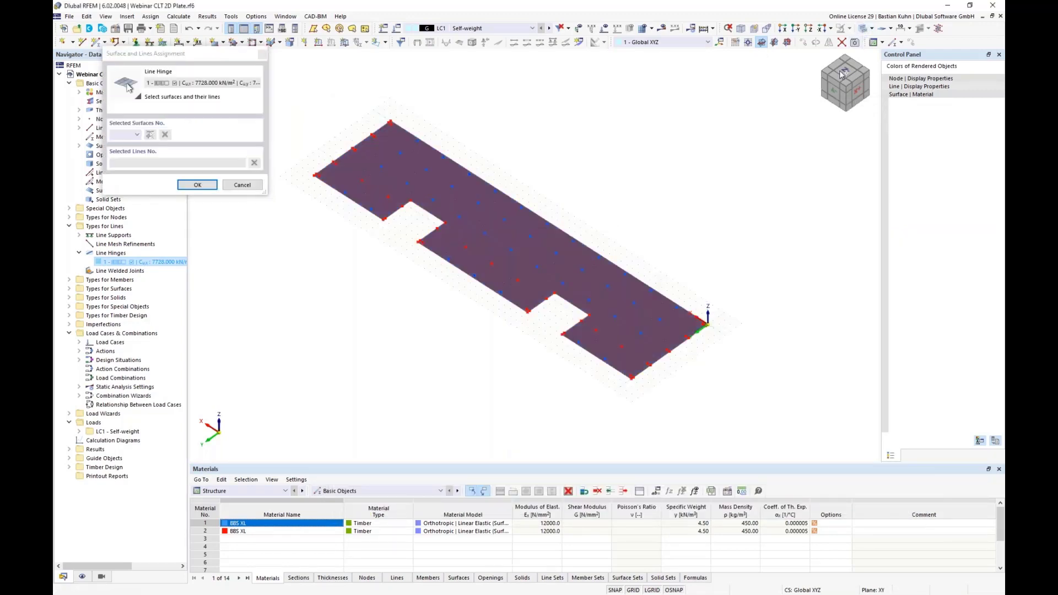
{"action": "left_click", "coordinate": [863, 29]}
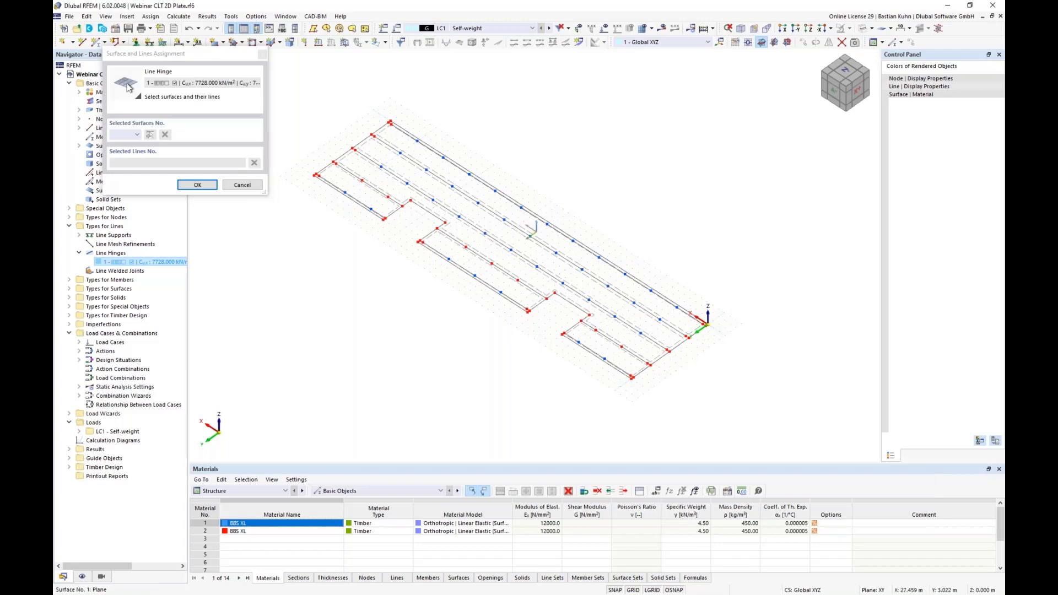
{"action": "scroll", "coordinate": [535, 185], "scroll_direction": "up", "scroll_amount": 4}
{"action": "left_click", "coordinate": [536, 186]}
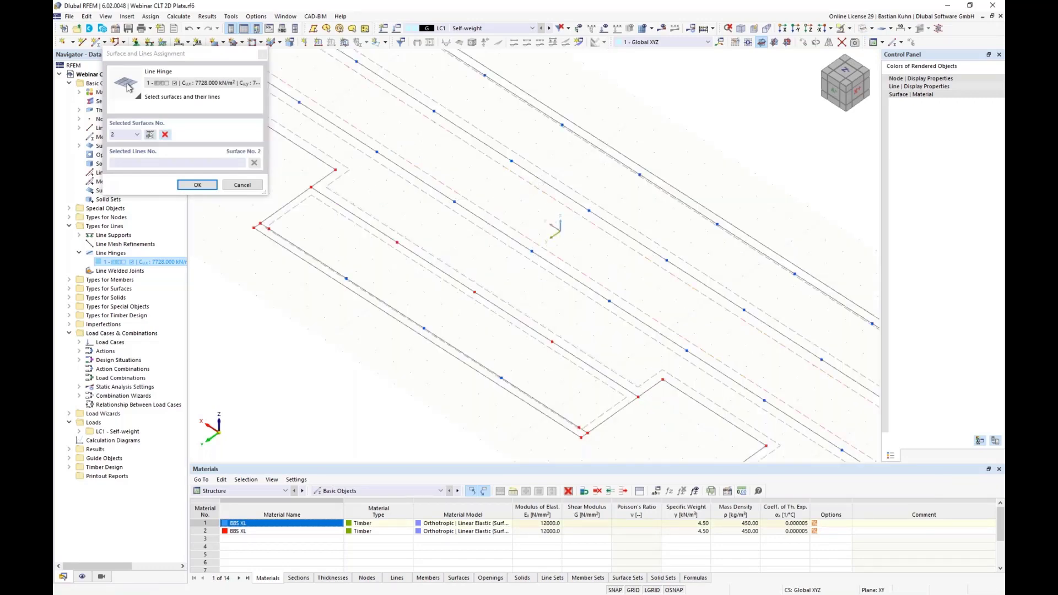
- Select lines 2, 12, 37, 38, 42 and 43 of surface 2 for the line hinge
{"action": "scroll", "coordinate": [536, 185], "scroll_direction": "down", "scroll_amount": 3}
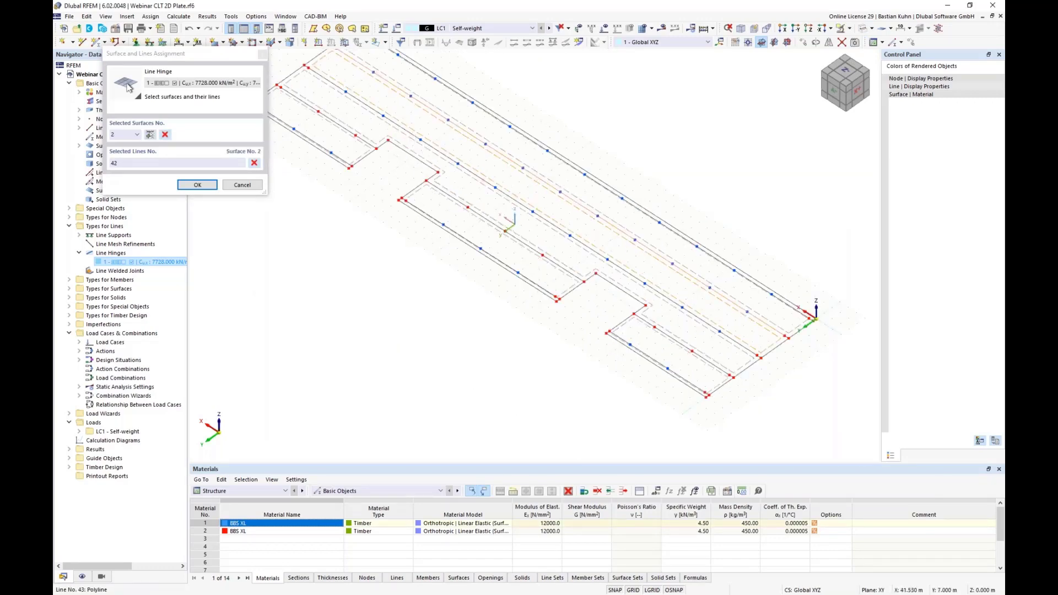
{"action": "scroll", "coordinate": [394, 142], "scroll_direction": "up", "scroll_amount": 4}
{"action": "left_click", "coordinate": [400, 145]}
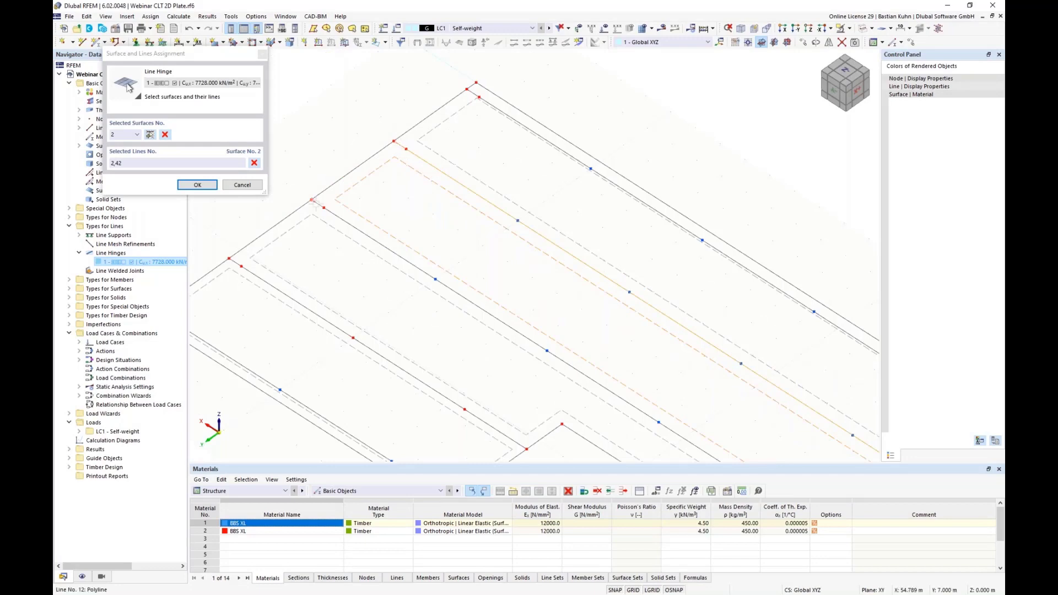
{"action": "left_click", "coordinate": [329, 215]}
{"action": "scroll", "coordinate": [451, 270], "scroll_direction": "down", "scroll_amount": 5}
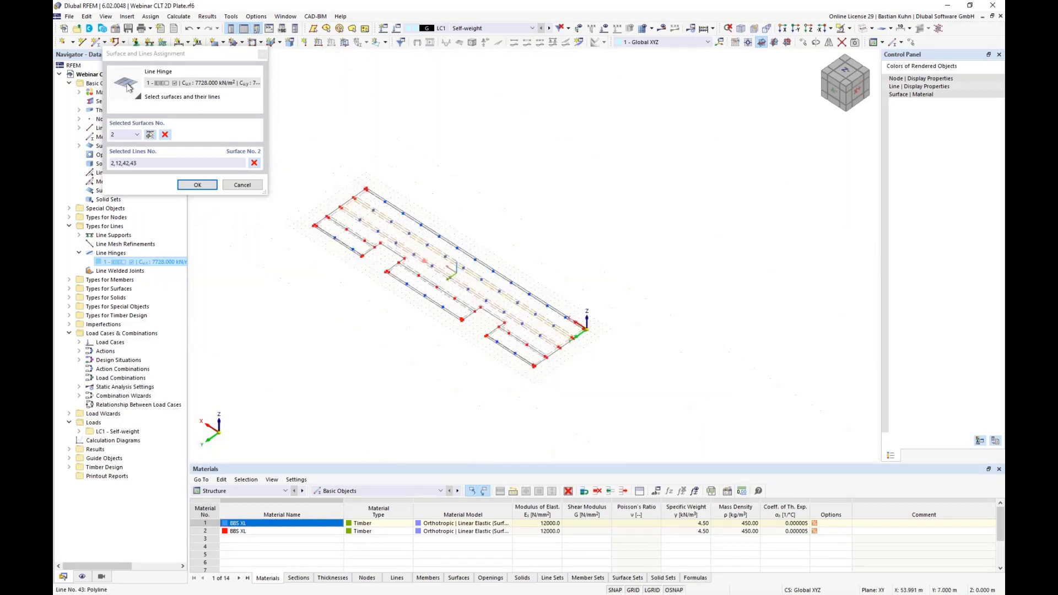
{"action": "scroll", "coordinate": [573, 337], "scroll_direction": "up", "scroll_amount": 5}
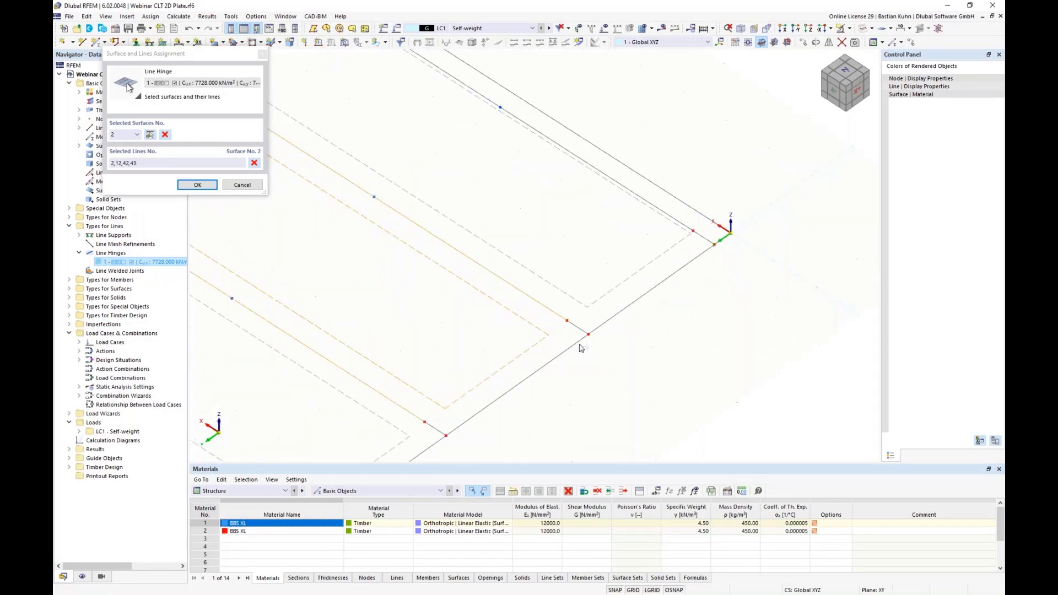
{"action": "left_click", "coordinate": [504, 391]}
{"action": "left_click", "coordinate": [445, 431]}
{"action": "scroll", "coordinate": [476, 309], "scroll_direction": "down", "scroll_amount": 3}
{"action": "scroll", "coordinate": [476, 309], "scroll_direction": "down", "scroll_amount": 1}
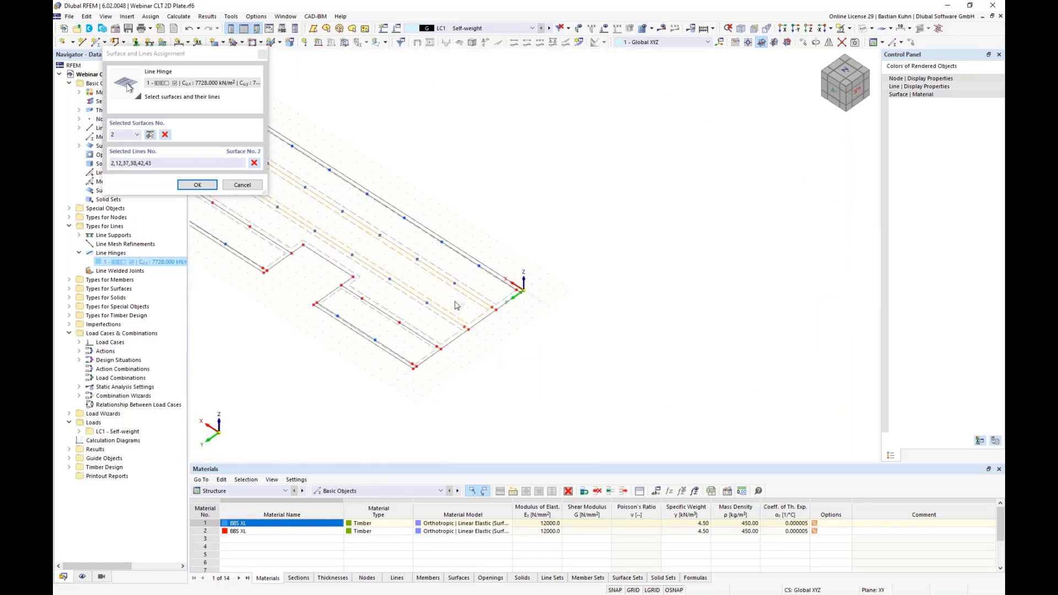
- Pick surface 5 and its lines 22 and 41 for the line hinge
{"action": "middle_click_drag", "start_coordinate": [456, 303], "coordinate": [589, 283]}
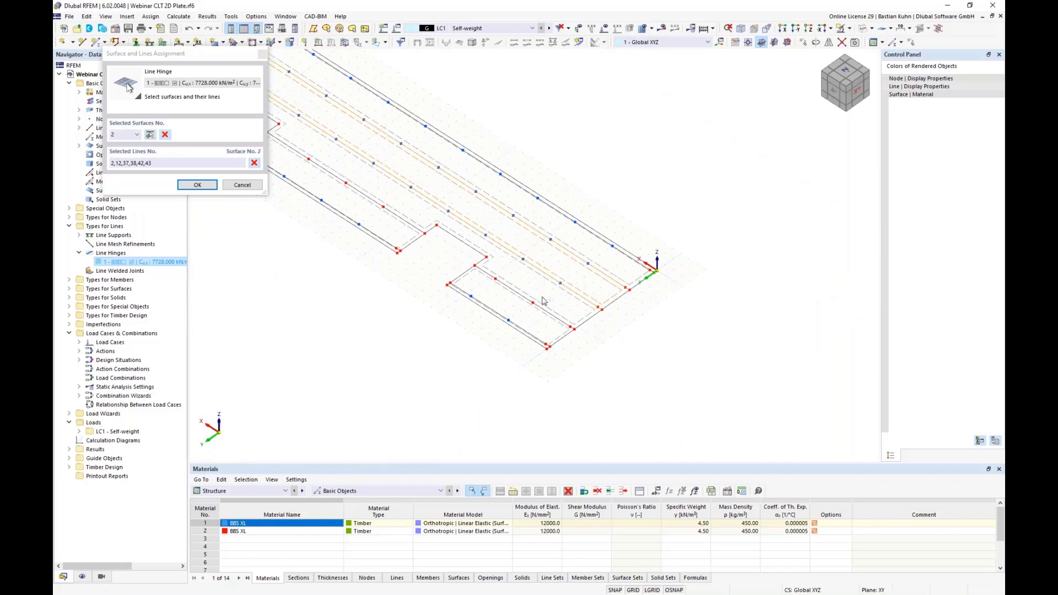
{"action": "middle_click_drag", "start_coordinate": [508, 288], "coordinate": [587, 232]}
{"action": "scroll", "coordinate": [573, 205], "scroll_direction": "up", "scroll_amount": 2}
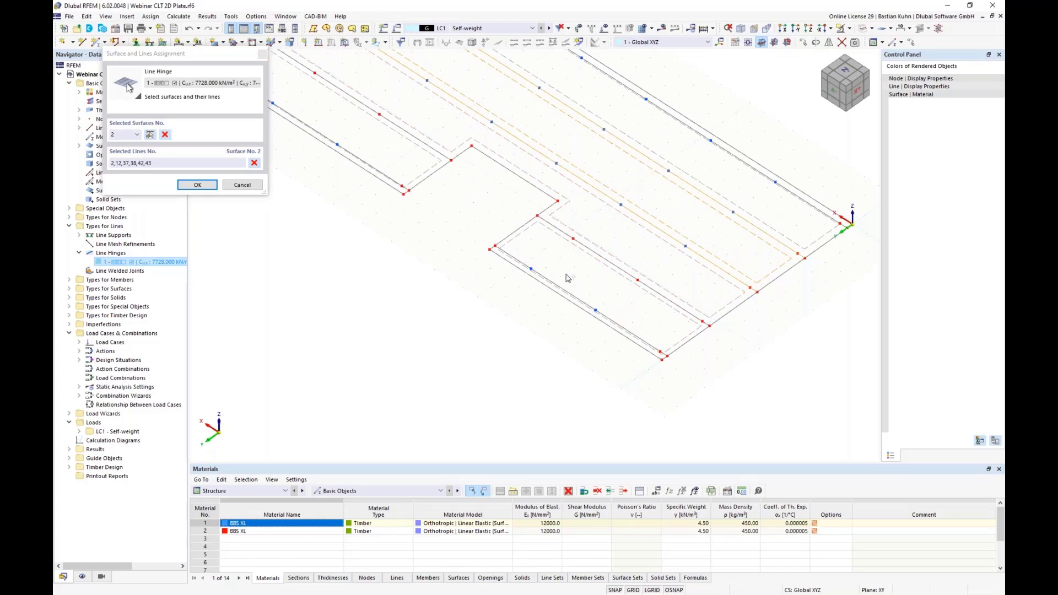
{"action": "left_click", "coordinate": [578, 232]}
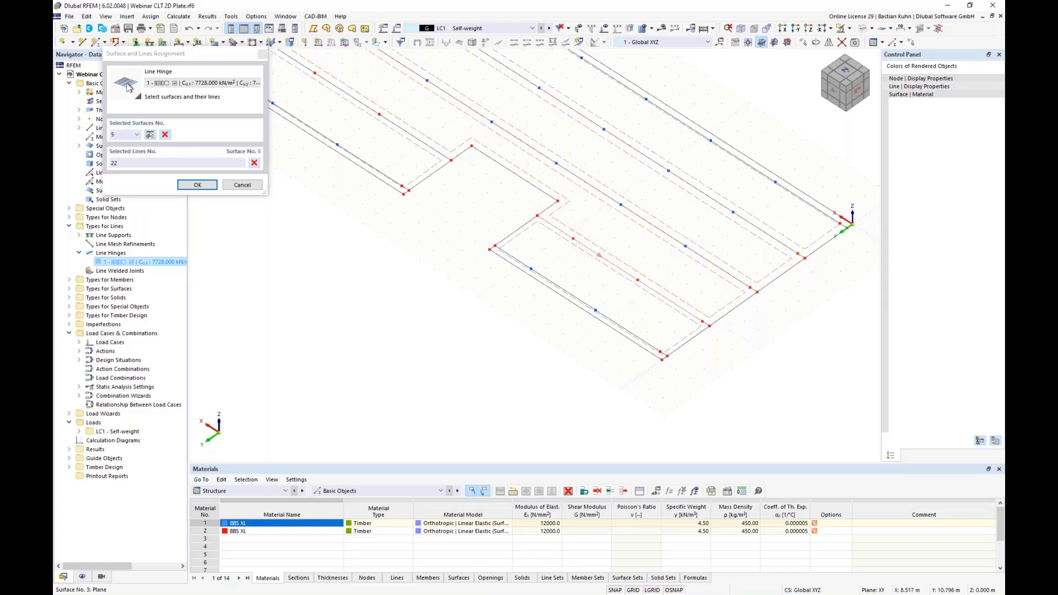
{"action": "scroll", "coordinate": [670, 313], "scroll_direction": "up", "scroll_amount": 3}
{"action": "left_click", "coordinate": [638, 284]}
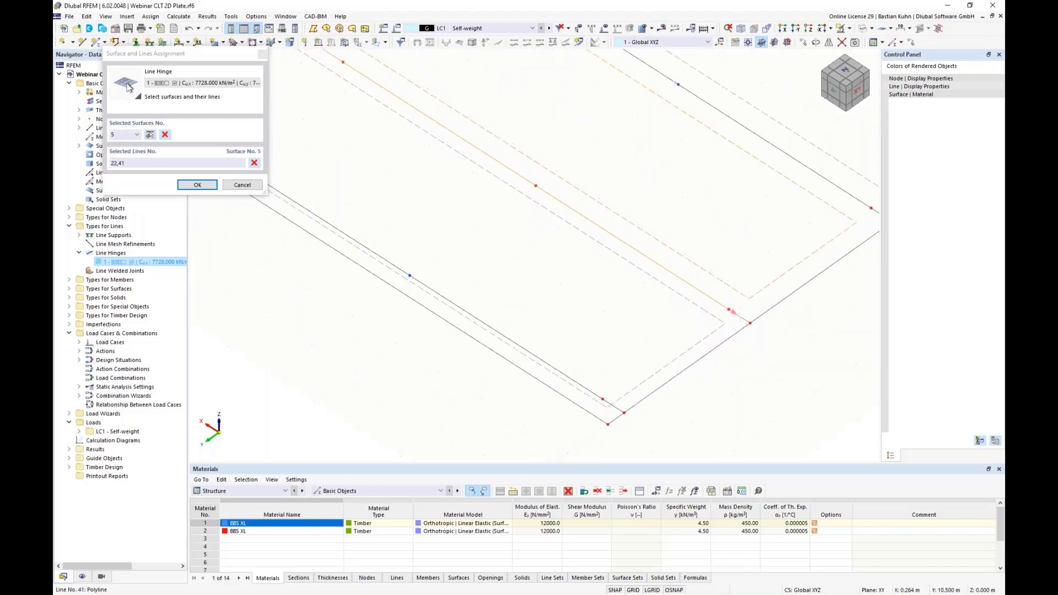
- Add lines 20, 44 and 16 of surface 5 to the selection and accept the line hinge assignment
{"action": "scroll", "coordinate": [638, 284], "scroll_direction": "down", "scroll_amount": 3}
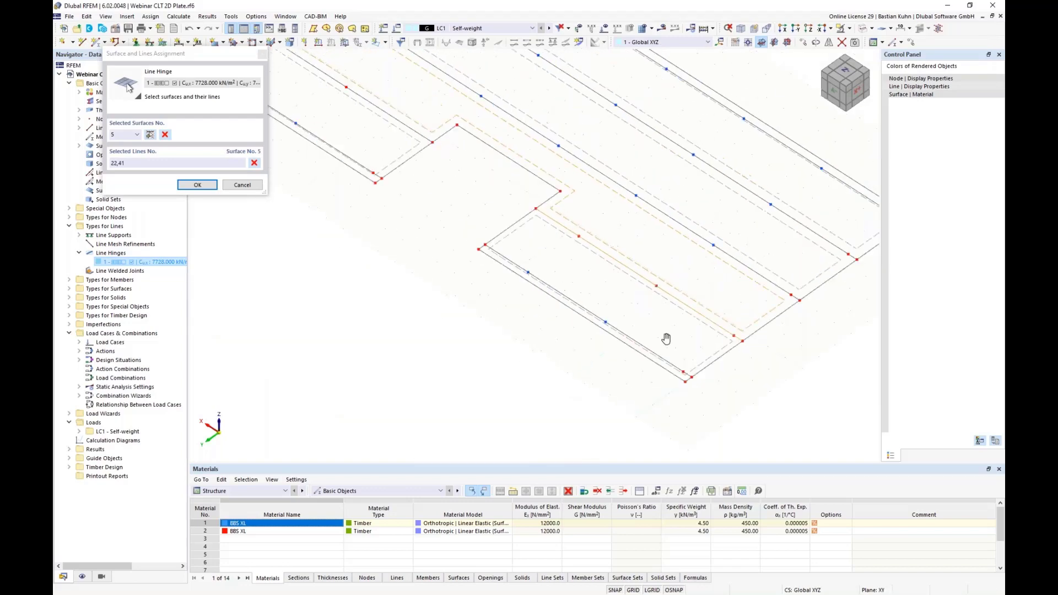
{"action": "left_click", "coordinate": [527, 257]}
{"action": "scroll", "coordinate": [429, 206], "scroll_direction": "down", "scroll_amount": 2}
{"action": "middle_click_drag", "start_coordinate": [558, 337], "coordinate": [562, 378]}
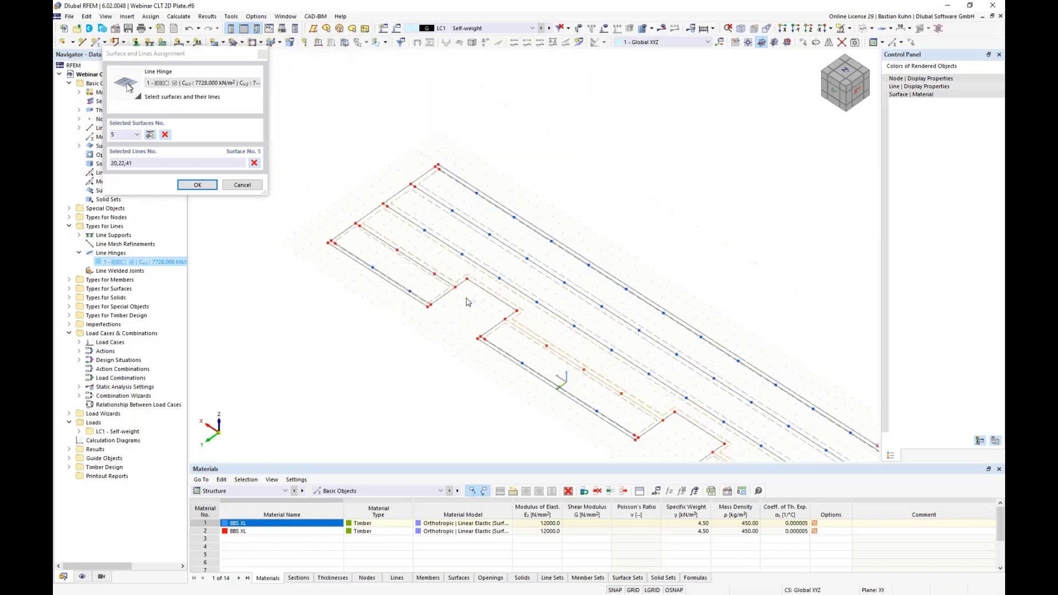
{"action": "scroll", "coordinate": [464, 298], "scroll_direction": "up", "scroll_amount": 5}
{"action": "left_click", "coordinate": [397, 235]}
{"action": "middle_click_drag", "start_coordinate": [386, 269], "coordinate": [681, 421]}
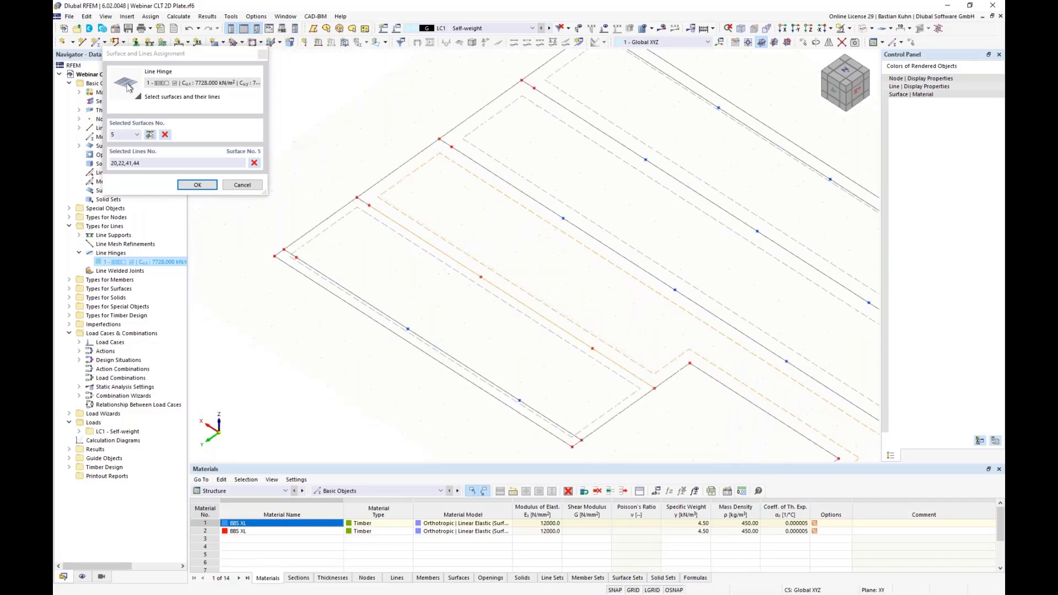
{"action": "scroll", "coordinate": [382, 219], "scroll_direction": "up", "scroll_amount": 3}
{"action": "left_click", "coordinate": [349, 190]}
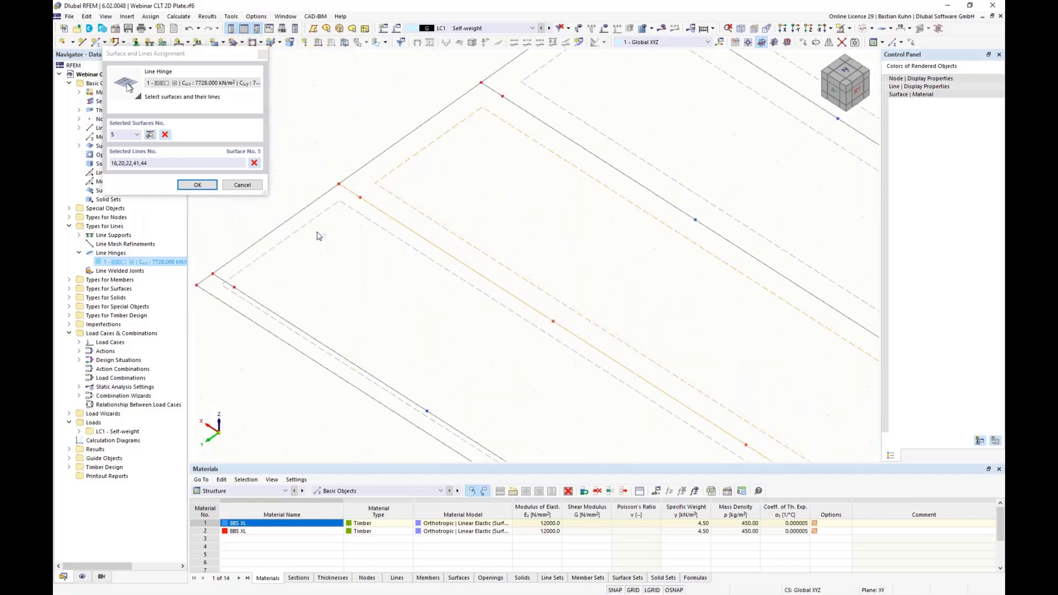
{"action": "left_click", "coordinate": [197, 185]}
{"action": "left_click", "coordinate": [806, 504]}
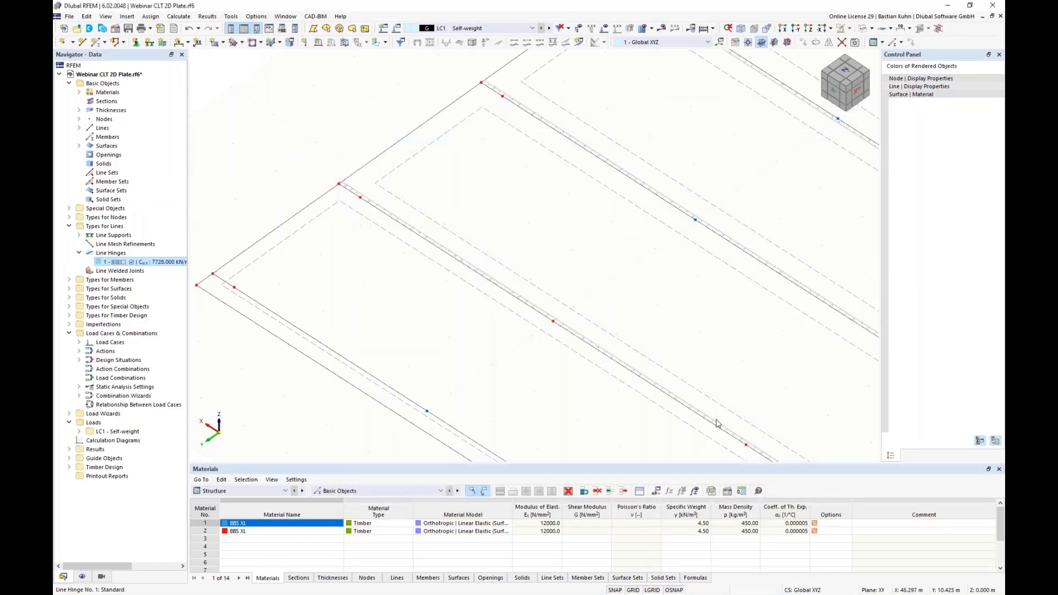
- Enlarge the displayed line hinge symbols in the model
{"action": "right_click", "coordinate": [523, 301]}
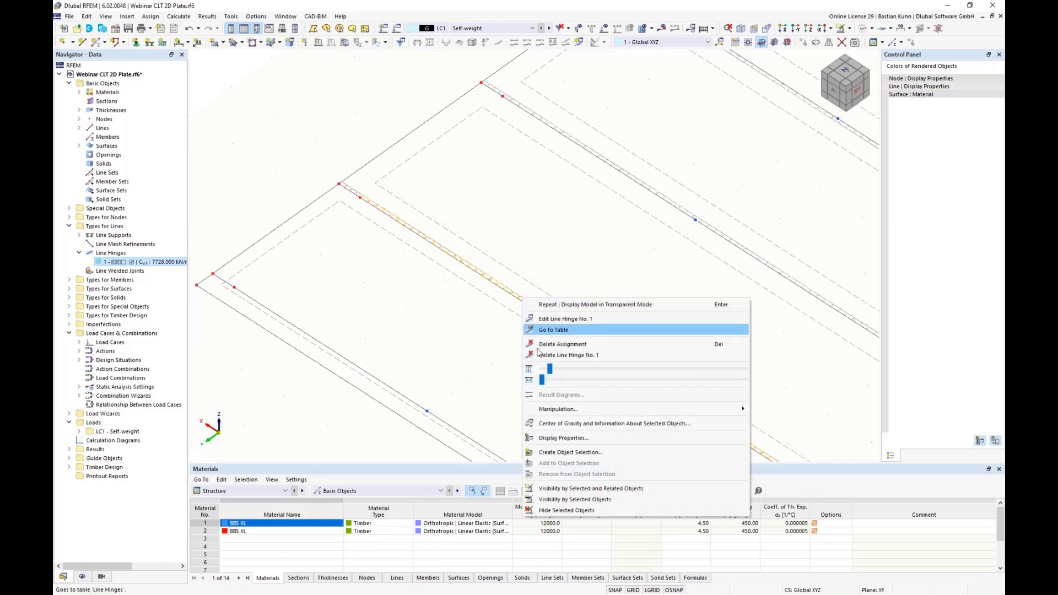
{"action": "left_click_drag", "start_coordinate": [550, 369], "coordinate": [579, 372]}
{"action": "left_click", "coordinate": [461, 342]}
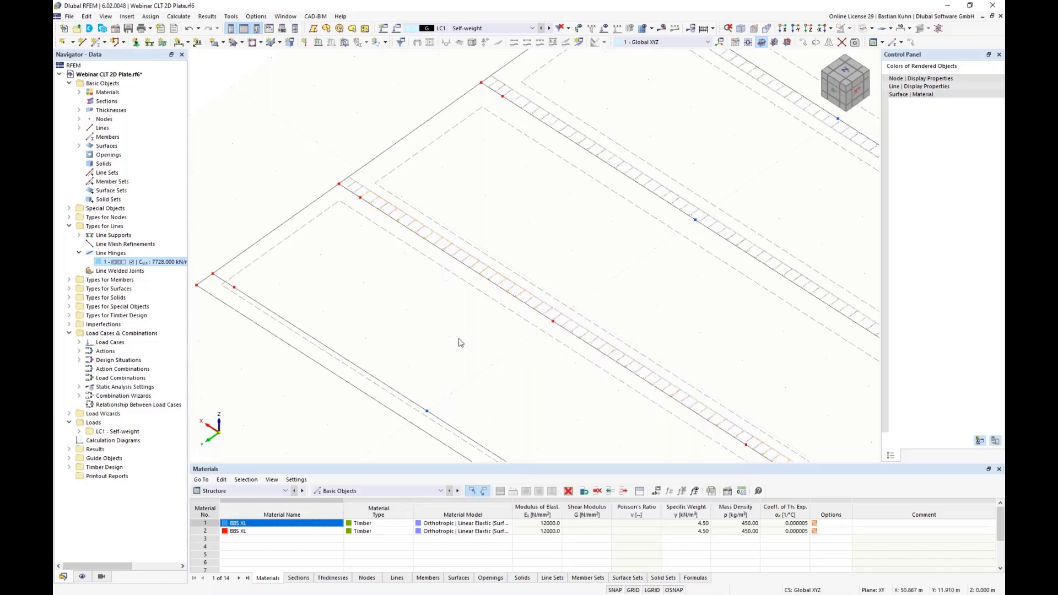
- Show the plate in plan view and release uX, uY and φZ in the Hinged nodal support, leaving only uZ fixed
{"action": "left_click", "coordinate": [795, 28]}
{"action": "scroll", "coordinate": [686, 220], "scroll_direction": "down", "scroll_amount": 2}
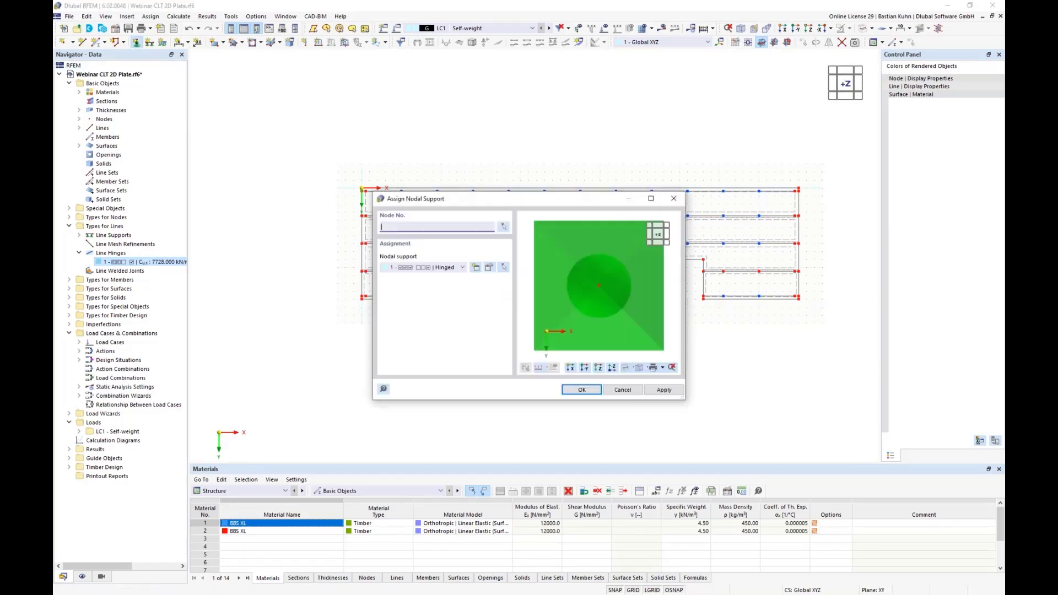
{"action": "left_click", "coordinate": [490, 268]}
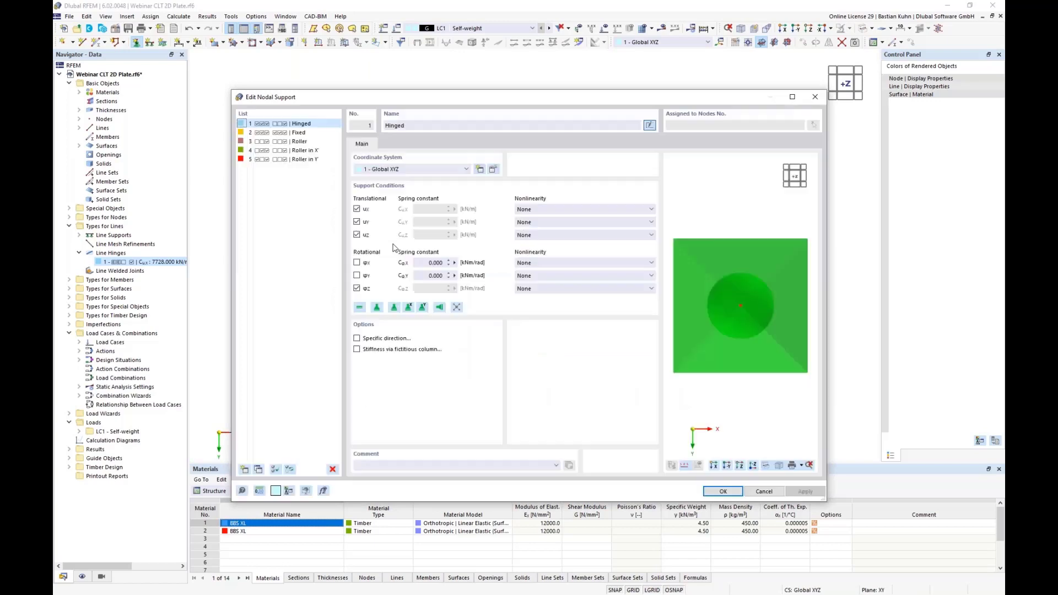
{"action": "left_click", "coordinate": [358, 209]}
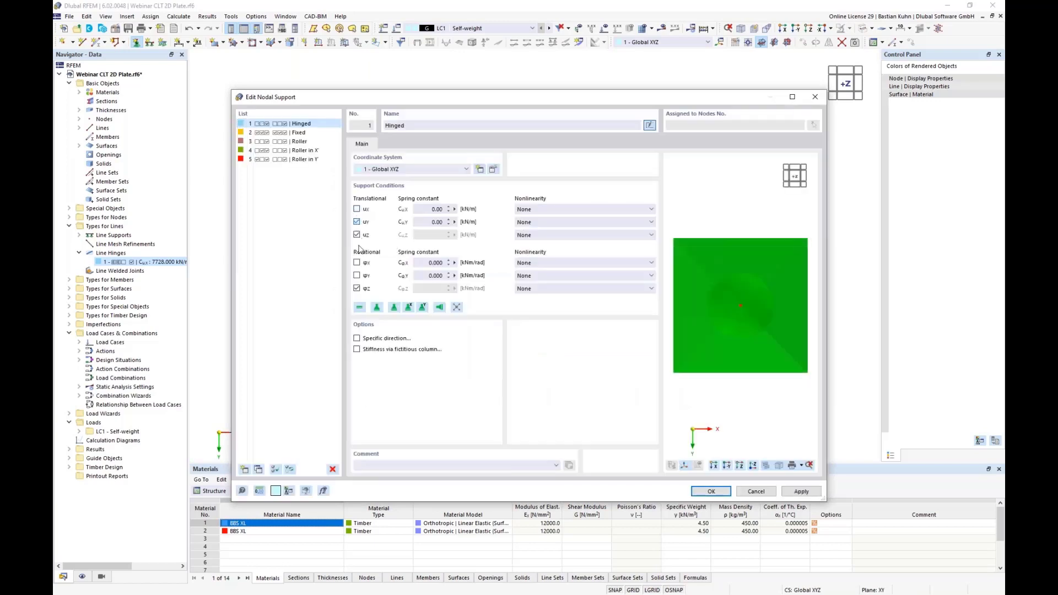
{"action": "left_click", "coordinate": [711, 491]}
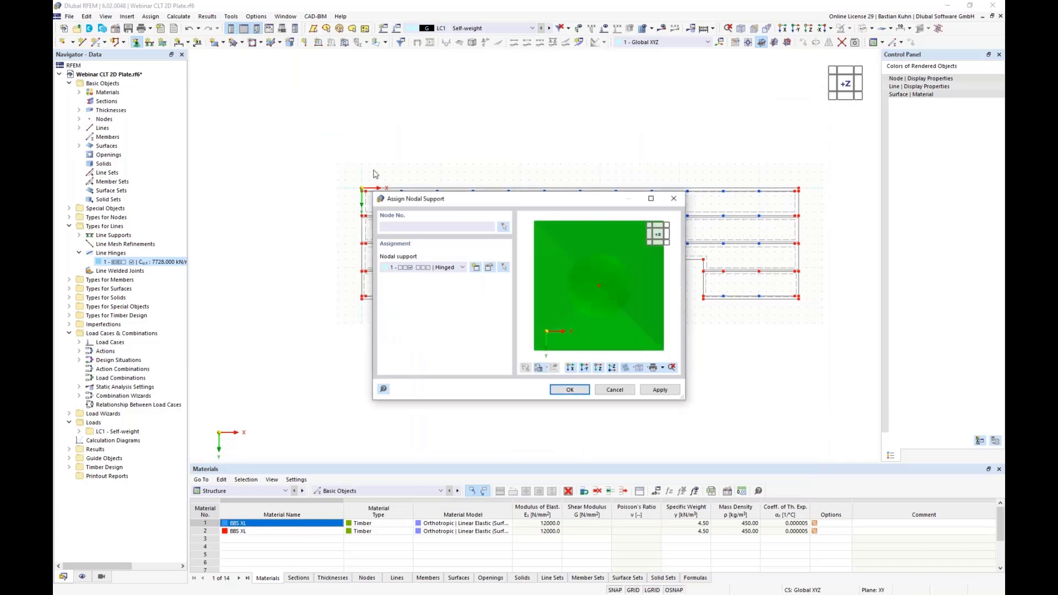
- Assign the Hinged nodal support to the grid nodes along the three continuous rows and the three lower strips between the cutouts
{"action": "left_click", "coordinate": [570, 390]}
{"action": "left_click_drag", "start_coordinate": [364, 176], "coordinate": [802, 257]}
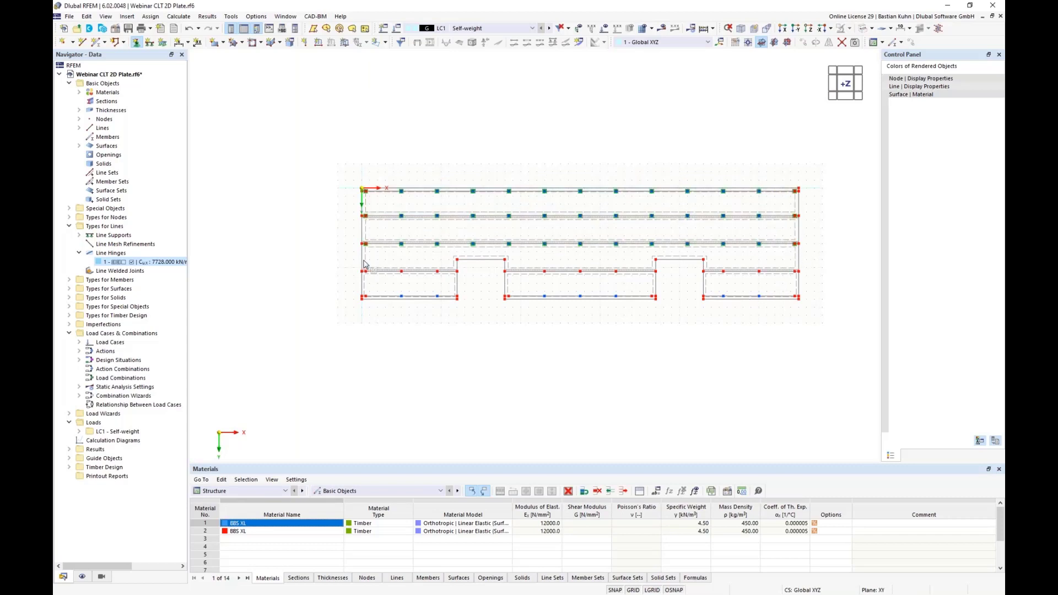
{"action": "left_click_drag", "start_coordinate": [362, 258], "coordinate": [447, 325]}
{"action": "left_click_drag", "start_coordinate": [538, 269], "coordinate": [642, 328]}
{"action": "left_click_drag", "start_coordinate": [716, 263], "coordinate": [768, 333]}
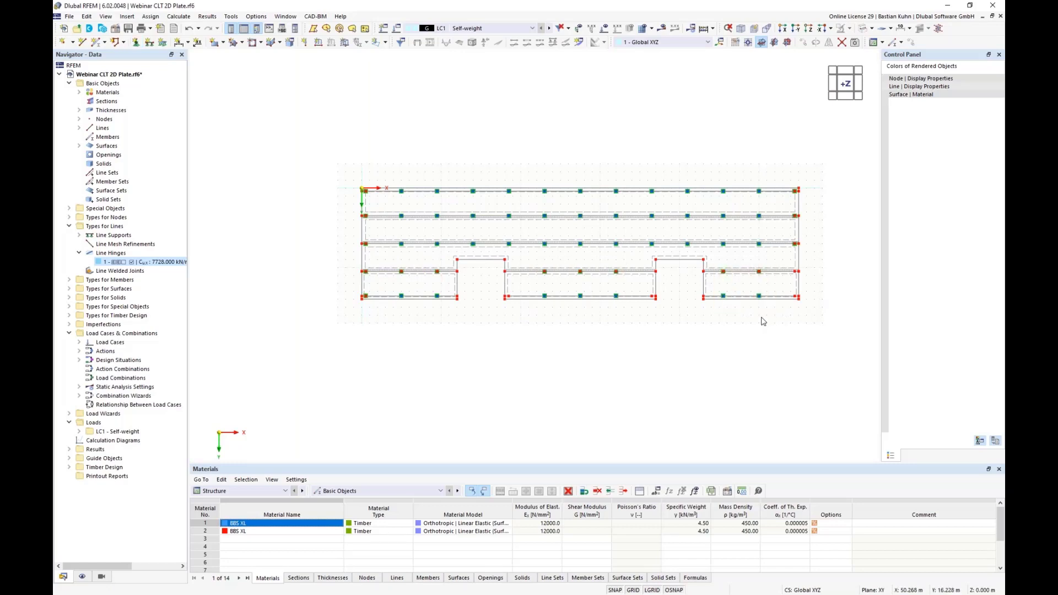
- Adjust the display size of the nodal support symbols
{"action": "middle_click_drag", "start_coordinate": [762, 321], "coordinate": [727, 302], "text": "ctrl"}
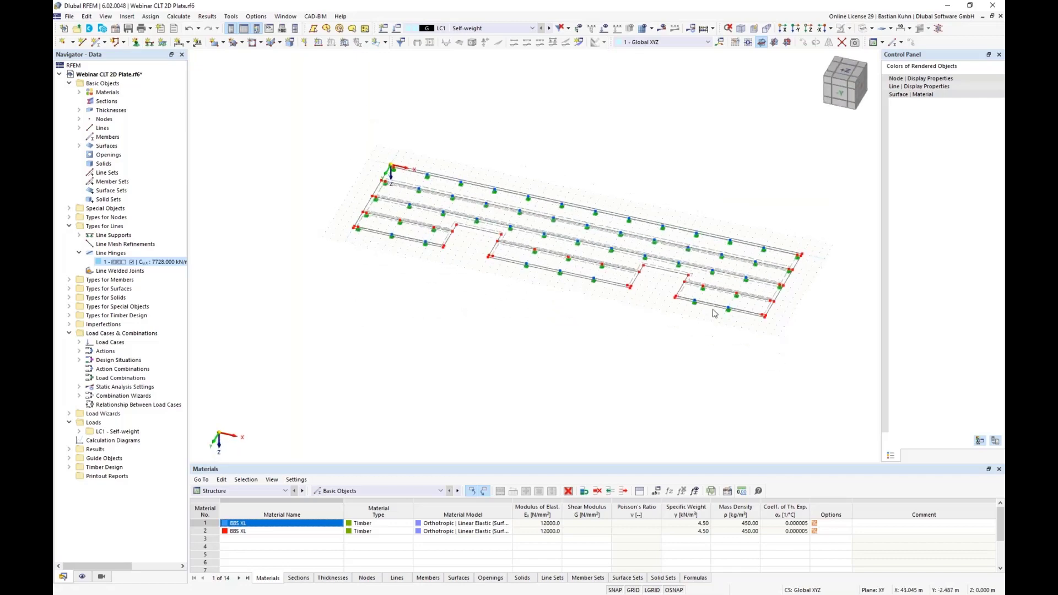
{"action": "scroll", "coordinate": [727, 302], "scroll_direction": "up", "scroll_amount": 3}
{"action": "right_click", "coordinate": [738, 304]}
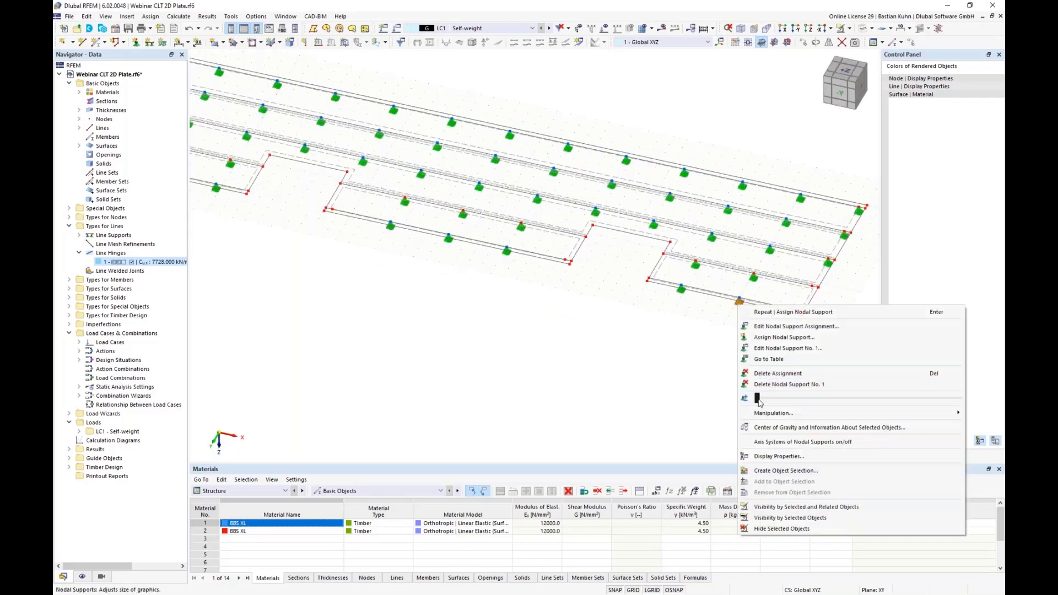
{"action": "left_click_drag", "start_coordinate": [757, 398], "coordinate": [765, 402]}
{"action": "left_click", "coordinate": [612, 401]}
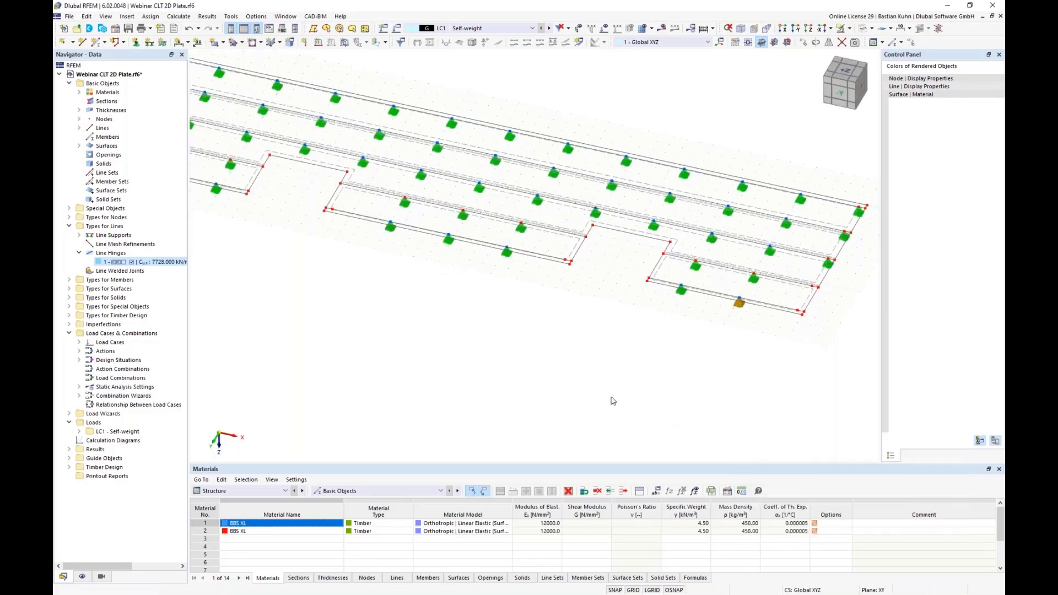
- Switch the Hinged line support to the local xyz coordinate system and release ux and uy, leaving only uz fixed
{"action": "left_click", "coordinate": [611, 400]}
{"action": "scroll", "coordinate": [578, 297], "scroll_direction": "down", "scroll_amount": 4}
{"action": "middle_click_drag", "start_coordinate": [542, 299], "coordinate": [499, 317]}
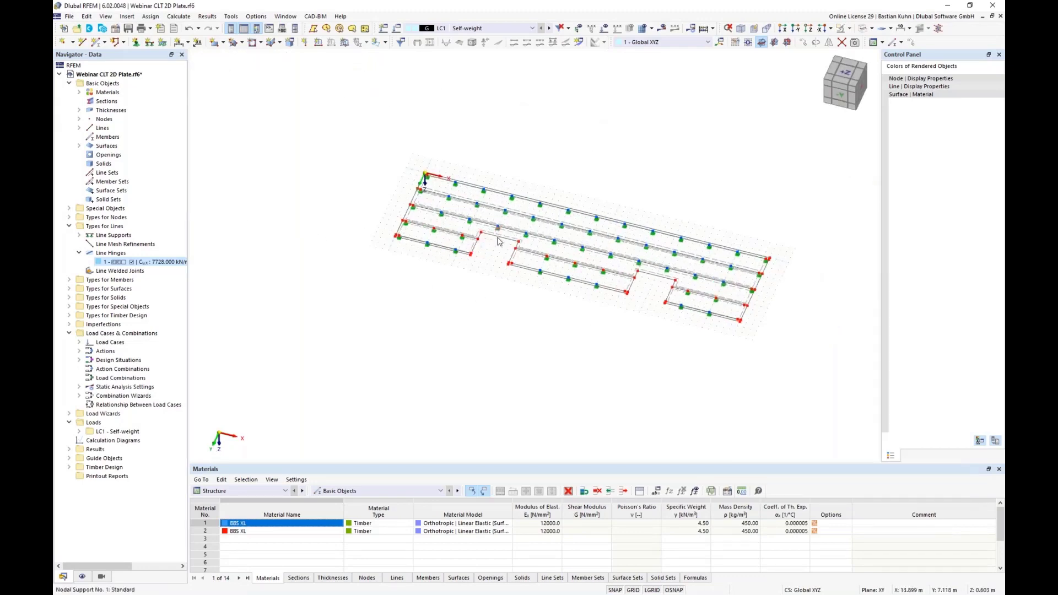
{"action": "scroll", "coordinate": [498, 234], "scroll_direction": "up", "scroll_amount": 2}
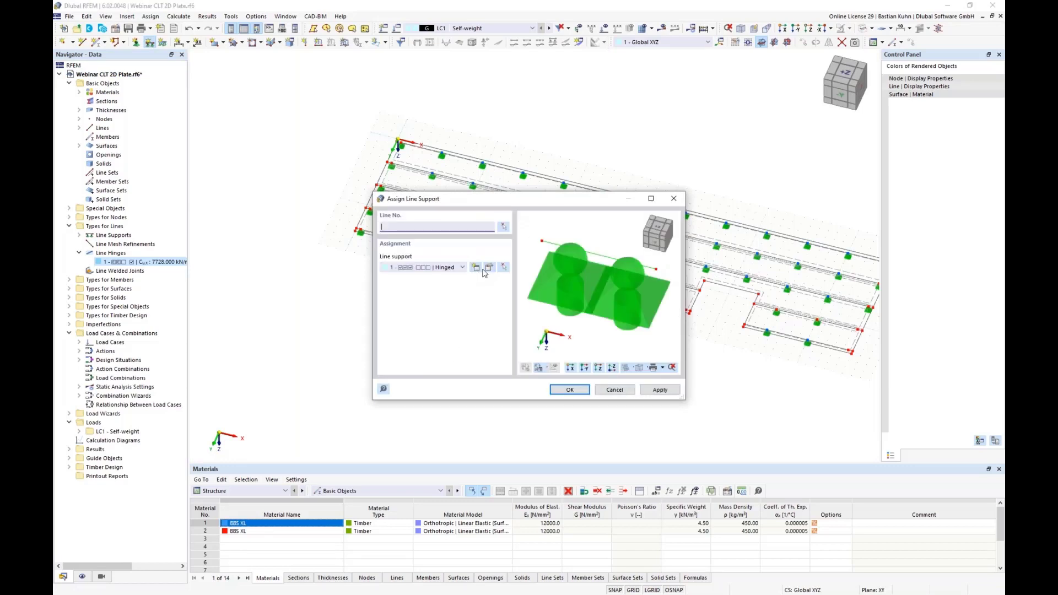
{"action": "left_click", "coordinate": [485, 270]}
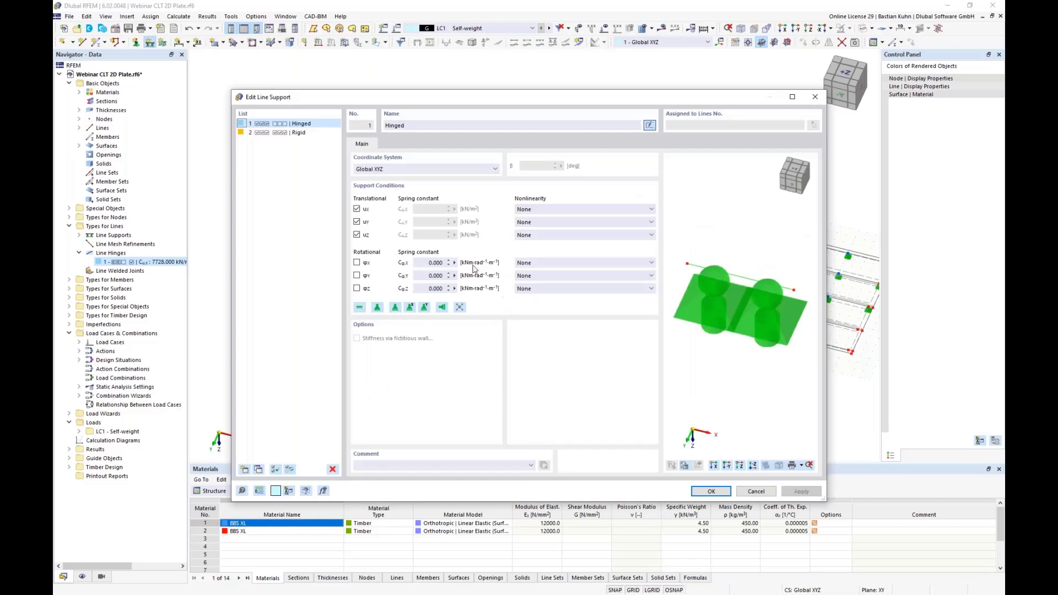
{"action": "left_click", "coordinate": [357, 222]}
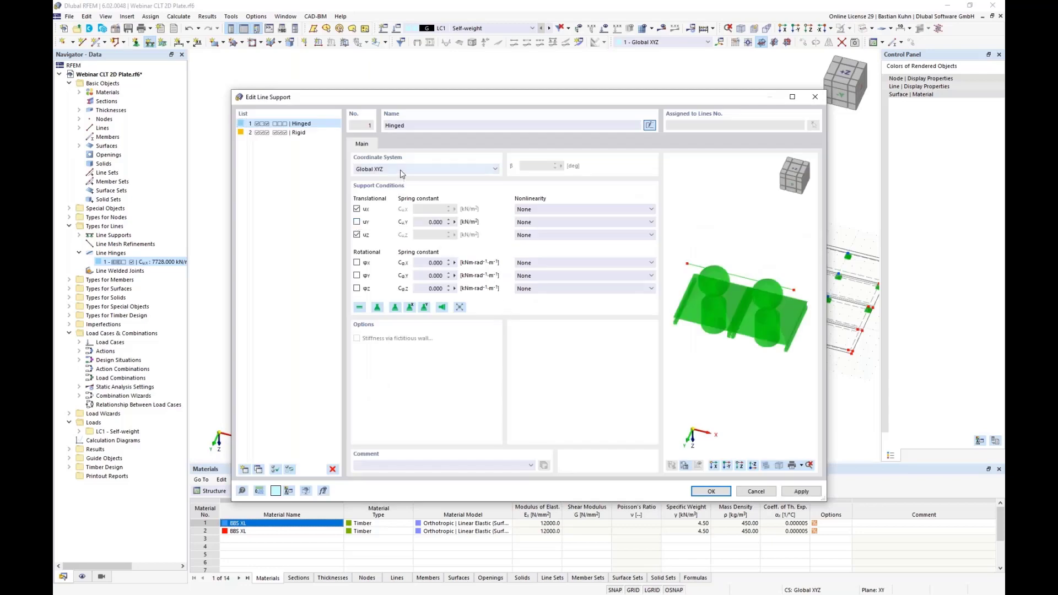
{"action": "left_click", "coordinate": [402, 172]}
{"action": "left_click", "coordinate": [409, 182]}
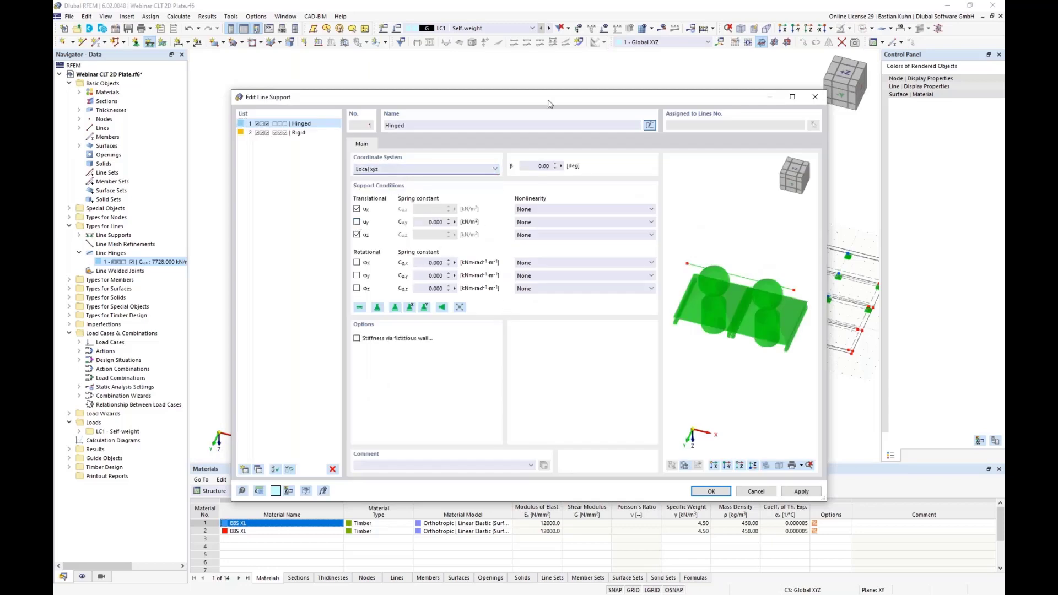
{"action": "left_click_drag", "start_coordinate": [551, 101], "coordinate": [577, 328]}
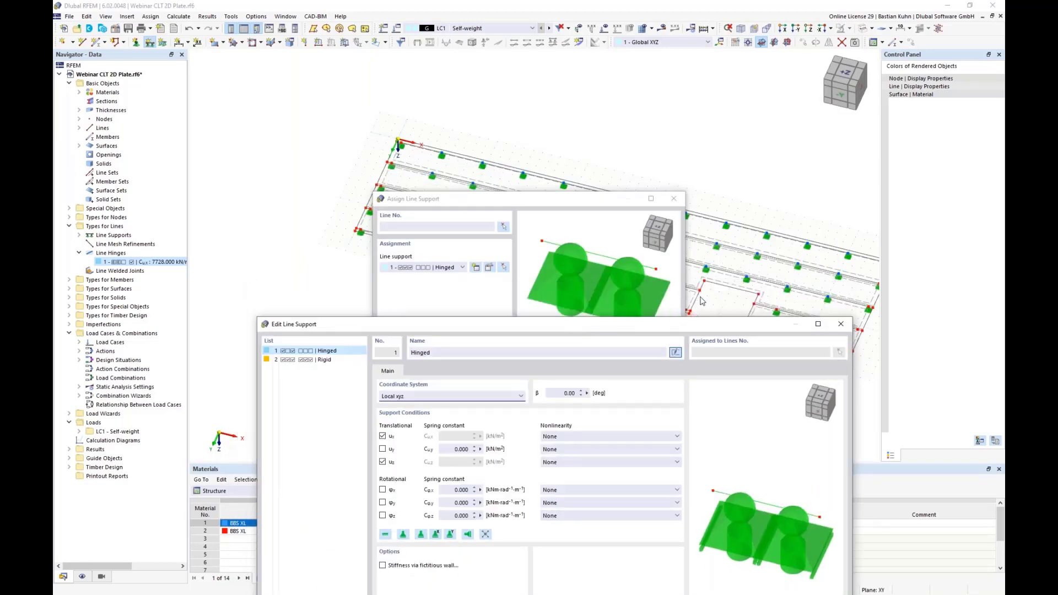
{"action": "left_click_drag", "start_coordinate": [628, 324], "coordinate": [600, 150]}
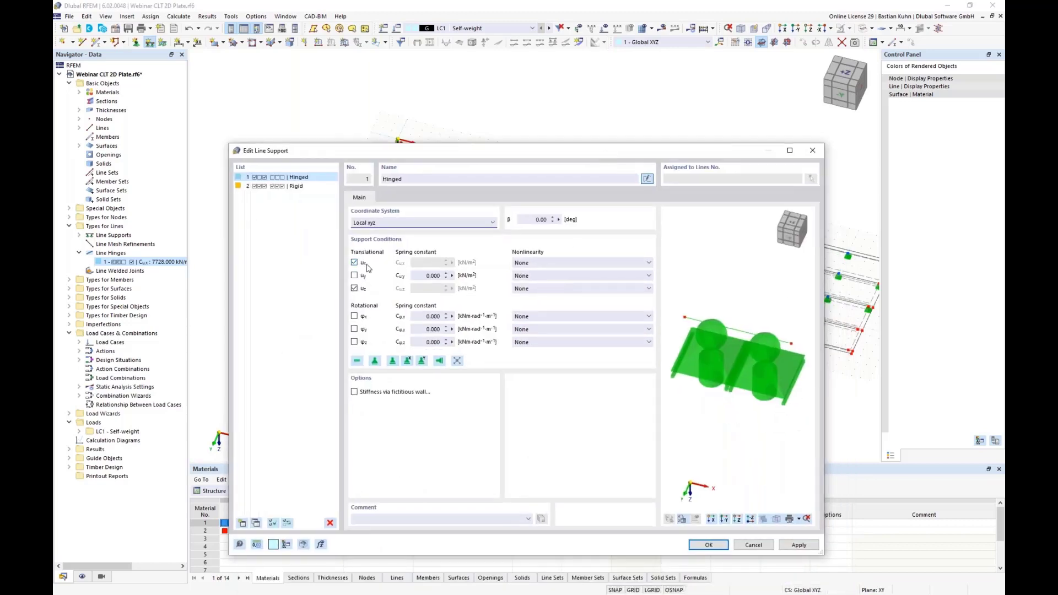
{"action": "left_click", "coordinate": [356, 264]}
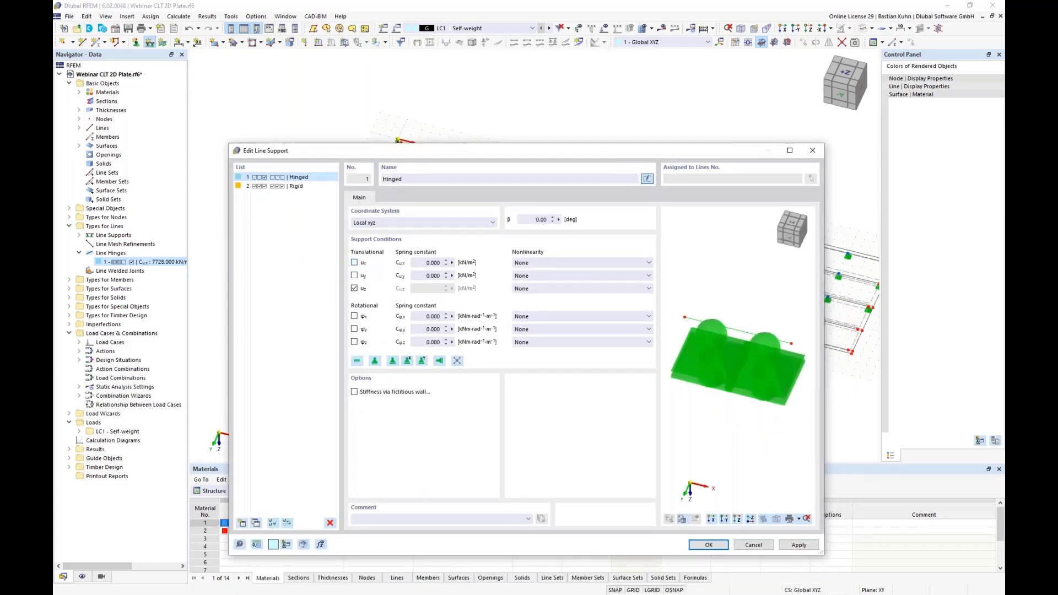
- Begin a formula for the line support's spring constant Cu,x with the global parameter k_ser followed by a multiplication sign
{"action": "left_click", "coordinate": [452, 263]}
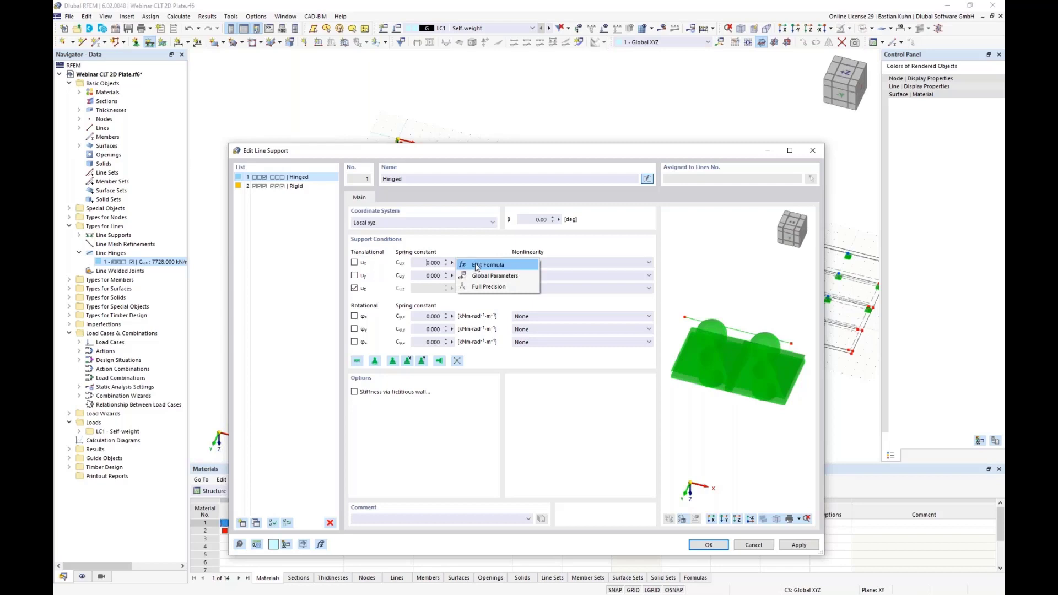
{"action": "left_click", "coordinate": [477, 266]}
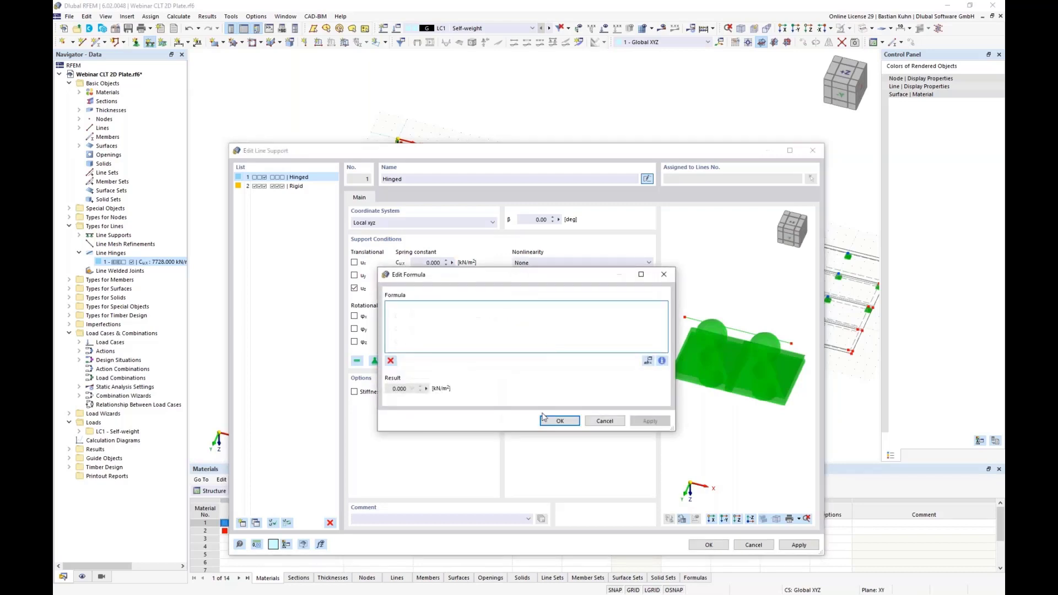
{"action": "left_click", "coordinate": [648, 361]}
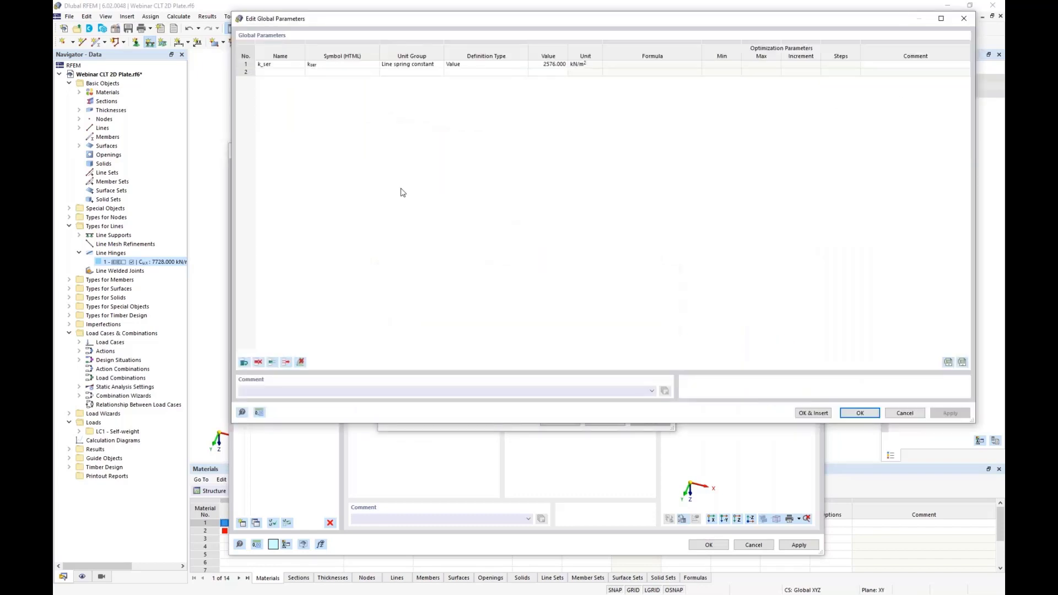
{"action": "double_click", "coordinate": [270, 65]}
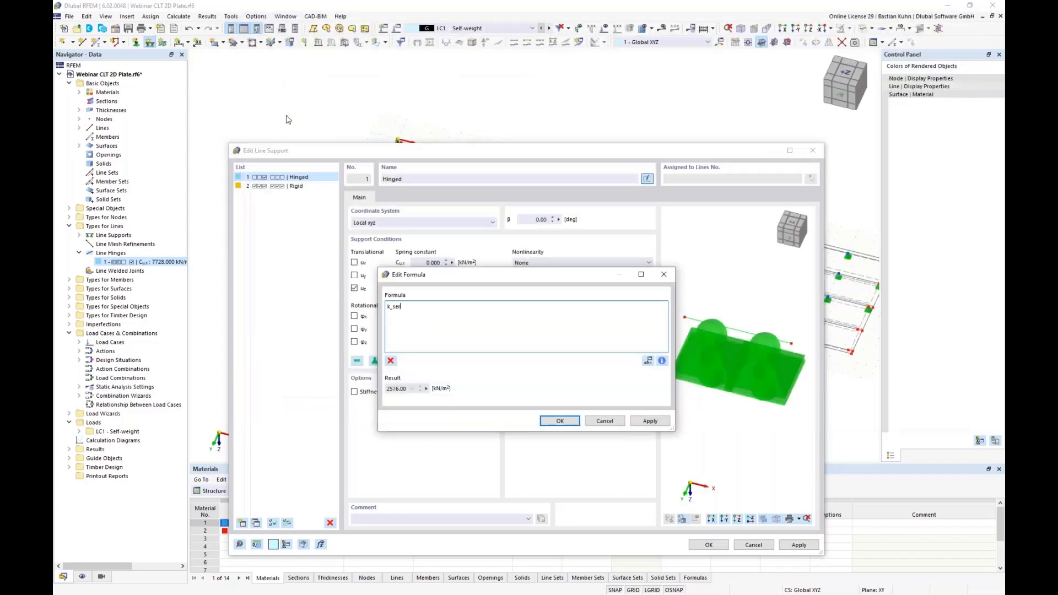
{"action": "type", "text": "*"}
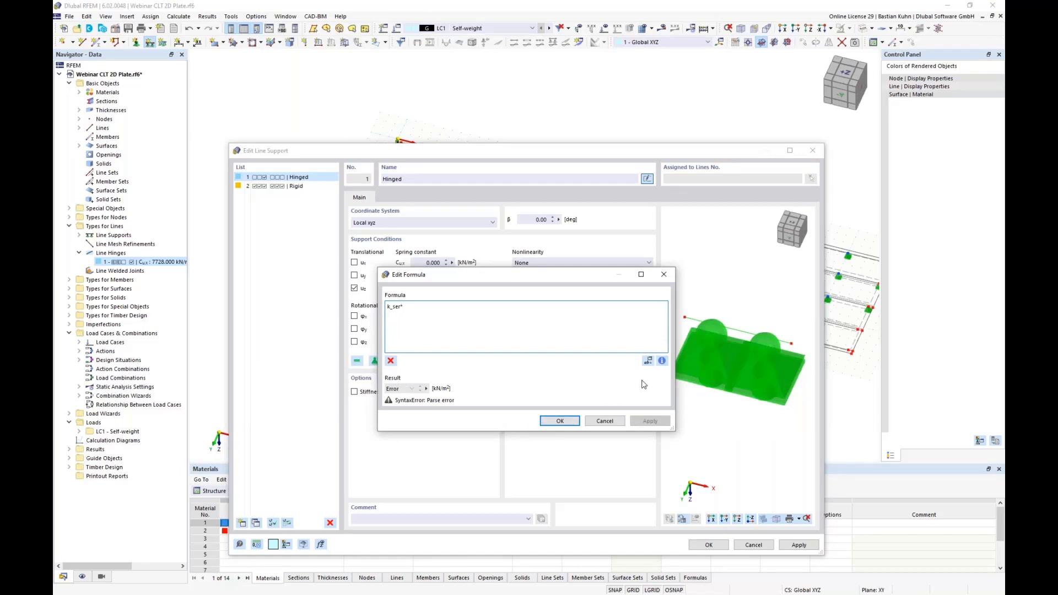
- Add the line support's comment property to the formula with index 1, giving k_ser*line_supports[1].comment
{"action": "left_click", "coordinate": [661, 362]}
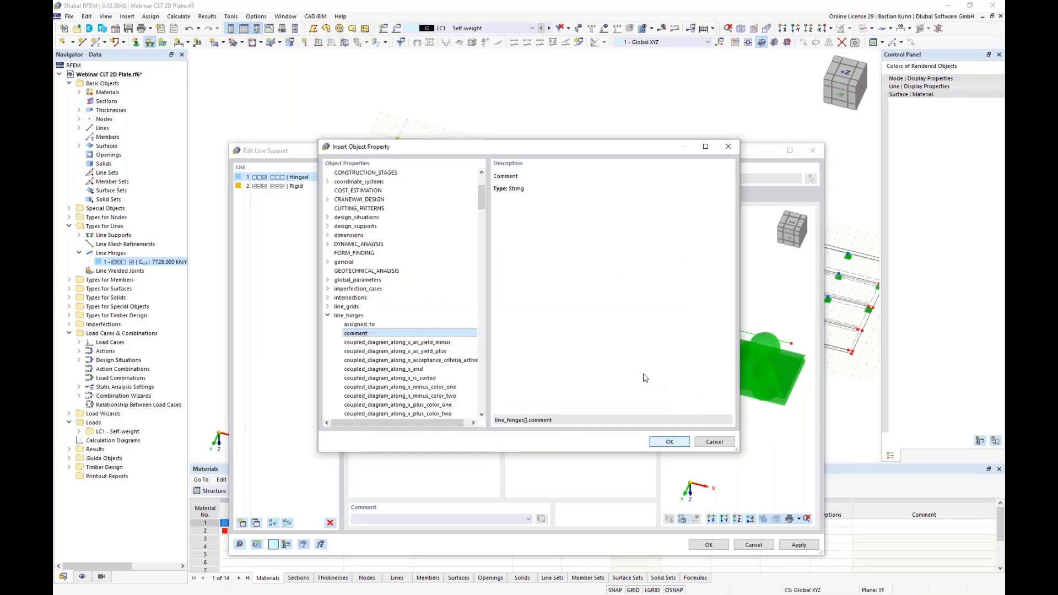
{"action": "left_click", "coordinate": [328, 316]}
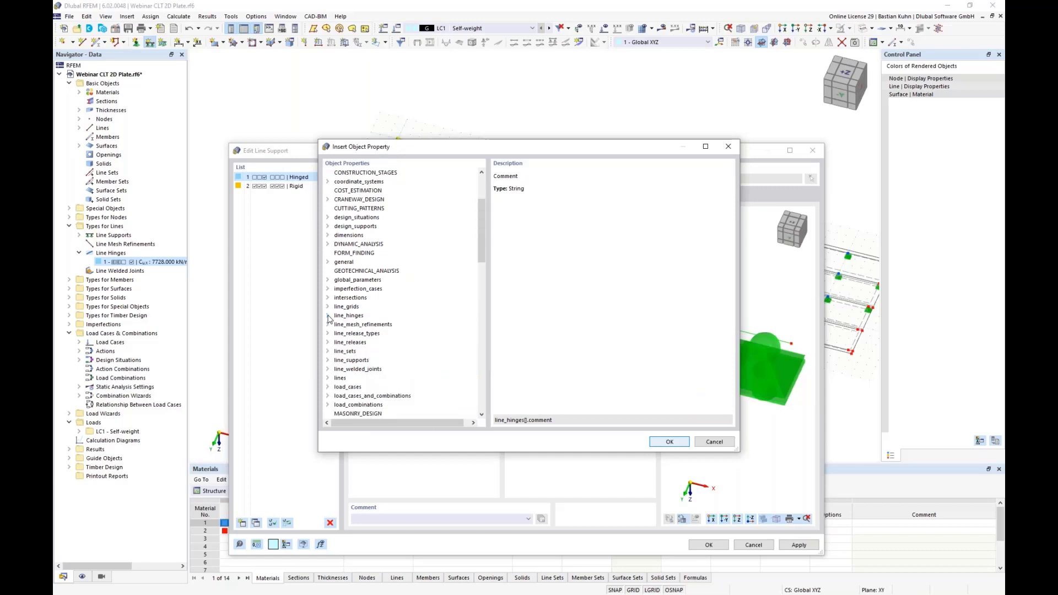
{"action": "left_click", "coordinate": [328, 361]}
{"action": "scroll", "coordinate": [338, 373], "scroll_direction": "down", "scroll_amount": 4}
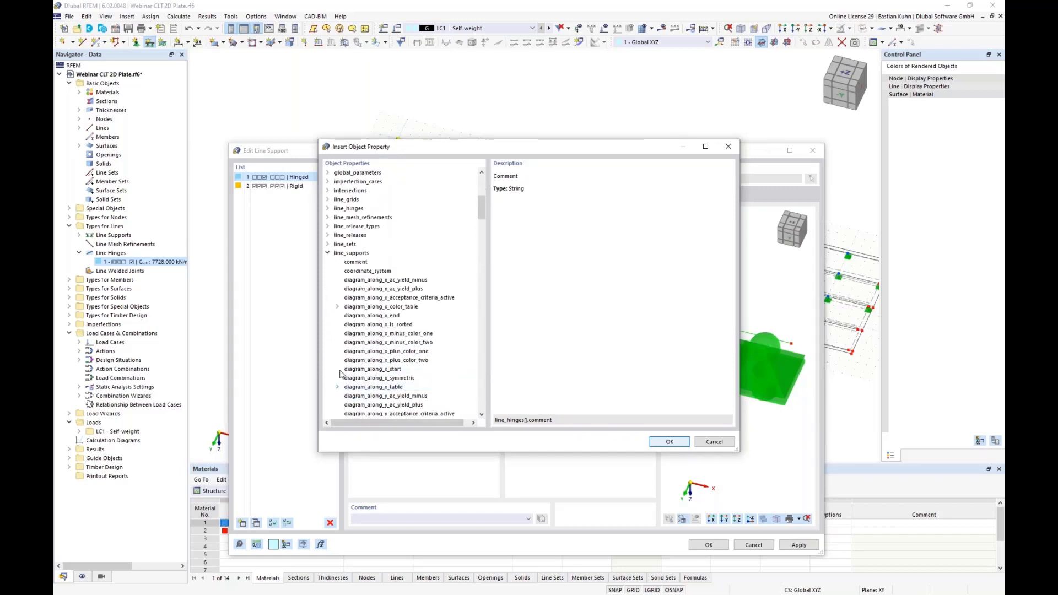
{"action": "left_click", "coordinate": [358, 262]}
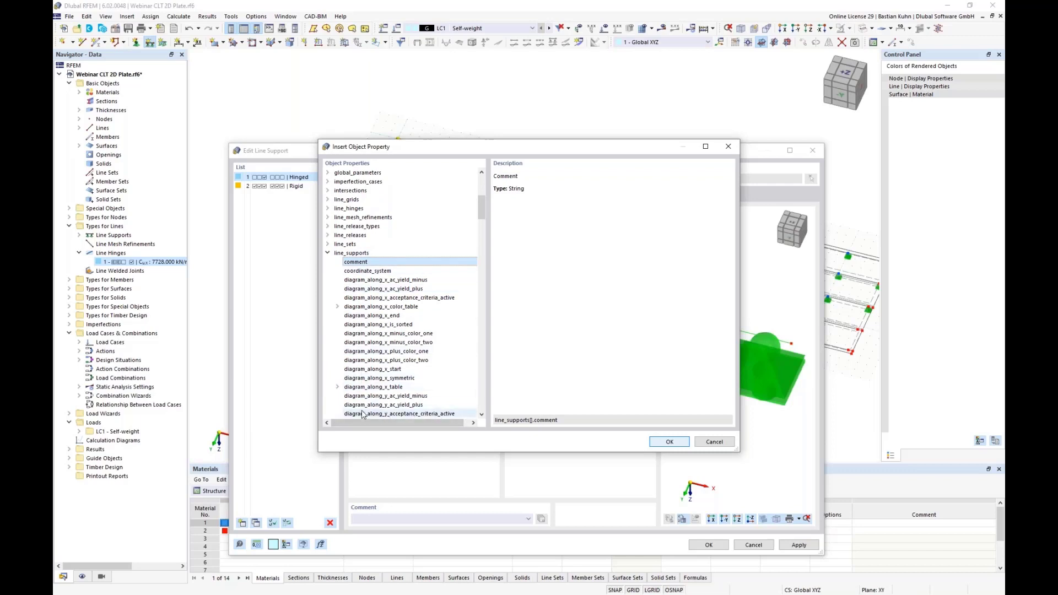
{"action": "scroll", "coordinate": [386, 374], "scroll_direction": "down", "scroll_amount": 7}
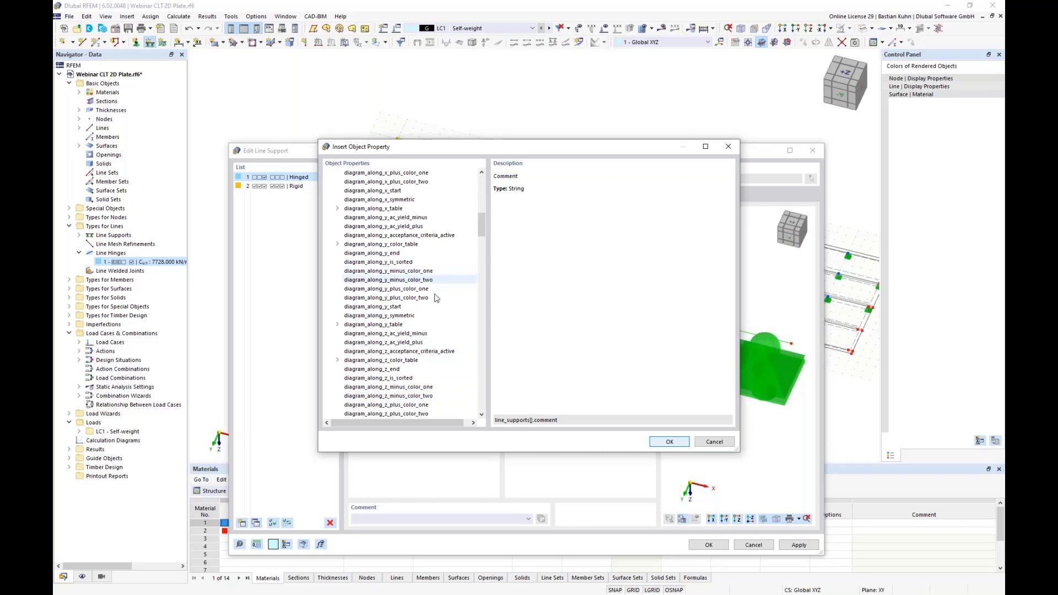
{"action": "scroll", "coordinate": [444, 264], "scroll_direction": "down", "scroll_amount": 6}
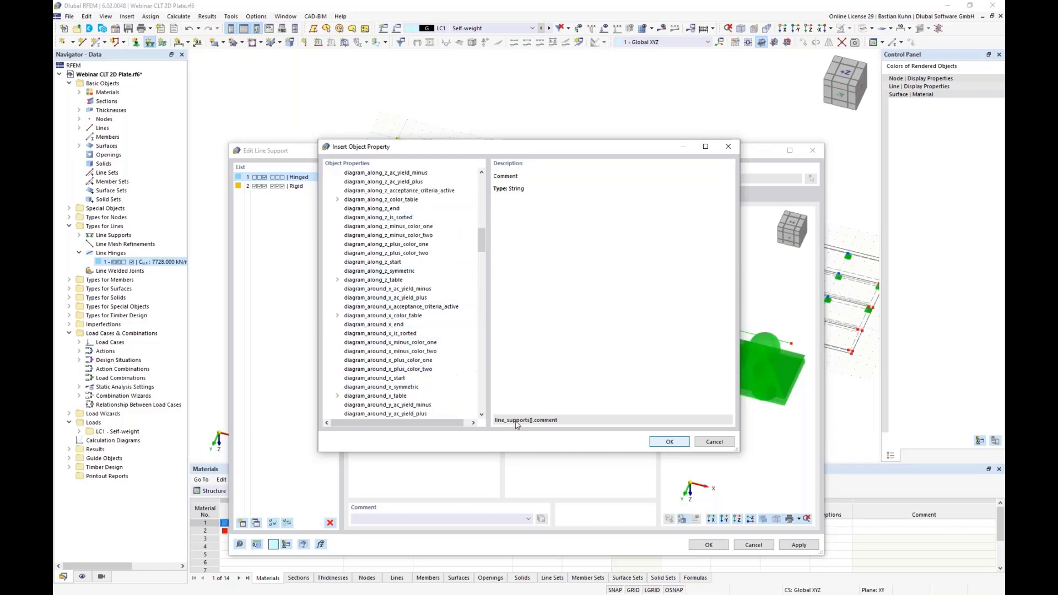
{"action": "left_click", "coordinate": [652, 443]}
{"action": "type", "text": "1].comment"}
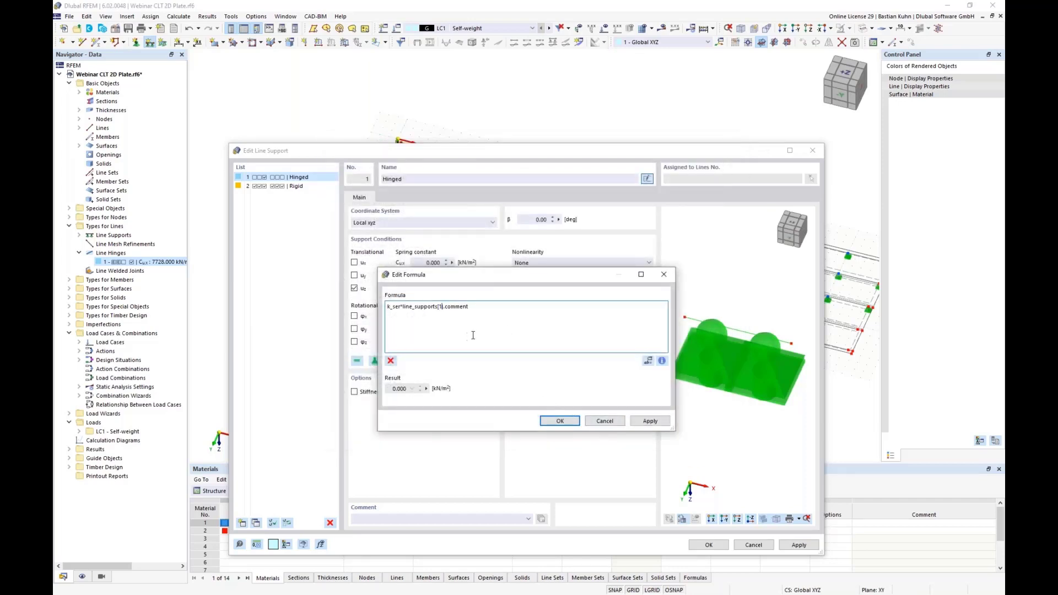
- Append .slice(0,1) to the formula and set the line support's comment to "3 Screws" so it drives the spring constant
{"action": "type", "text": ".slice(0,1"}
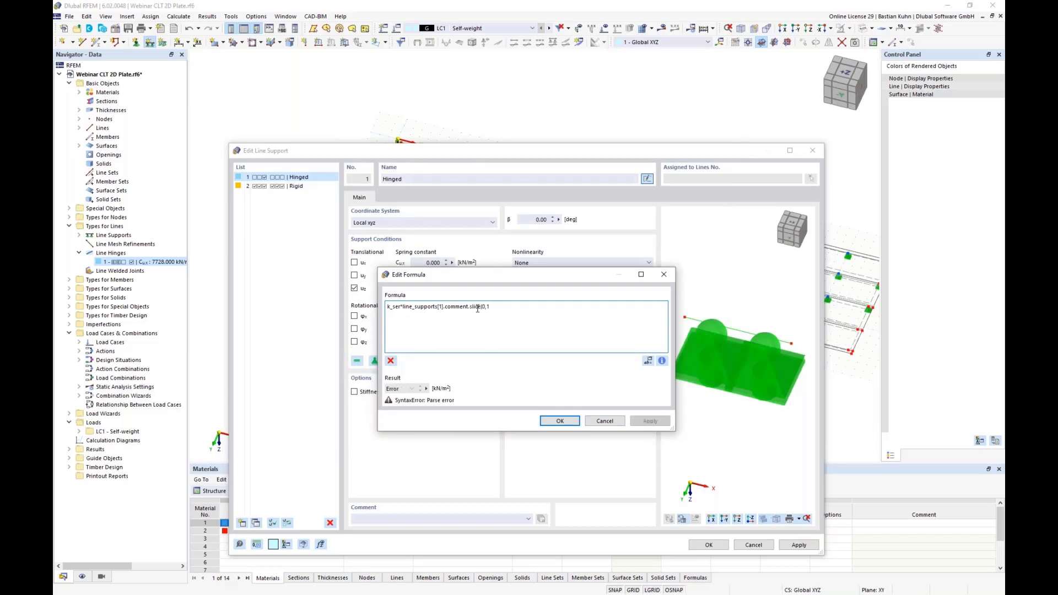
{"action": "type", "text": ")"}
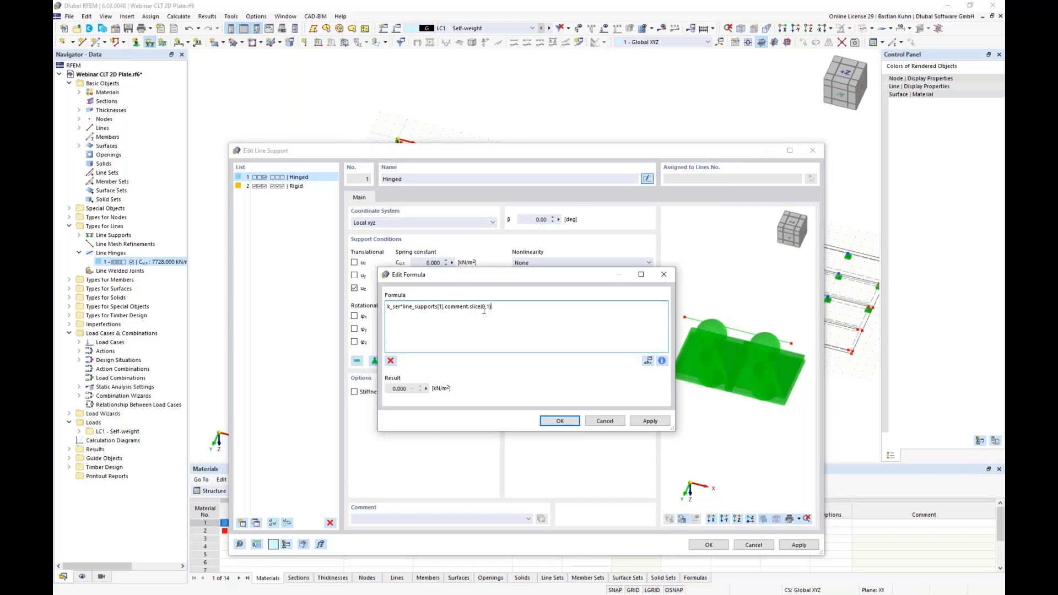
{"action": "left_click", "coordinate": [545, 422]}
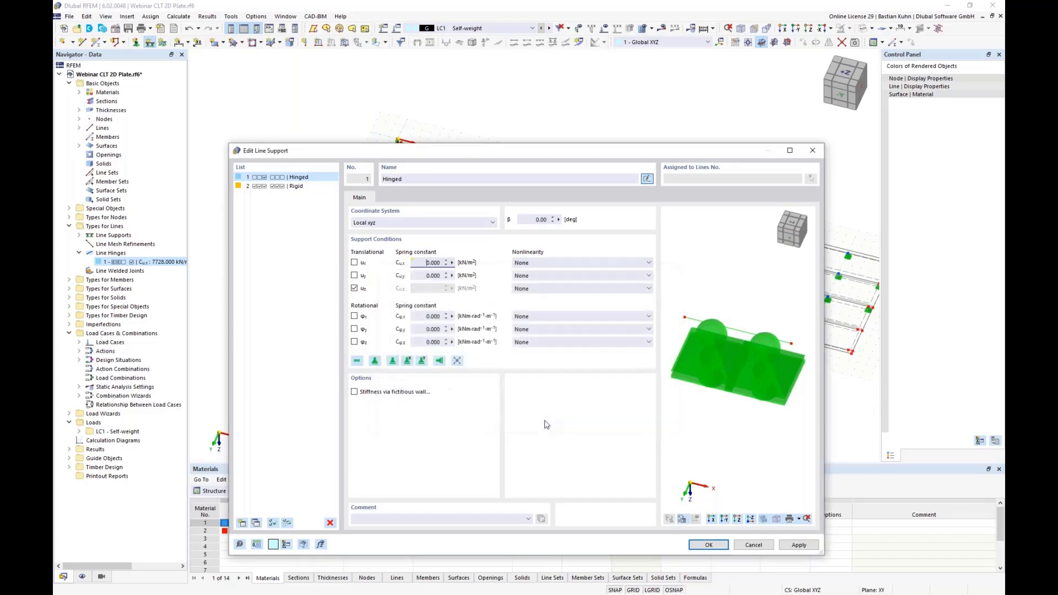
{"action": "left_click", "coordinate": [359, 519]}
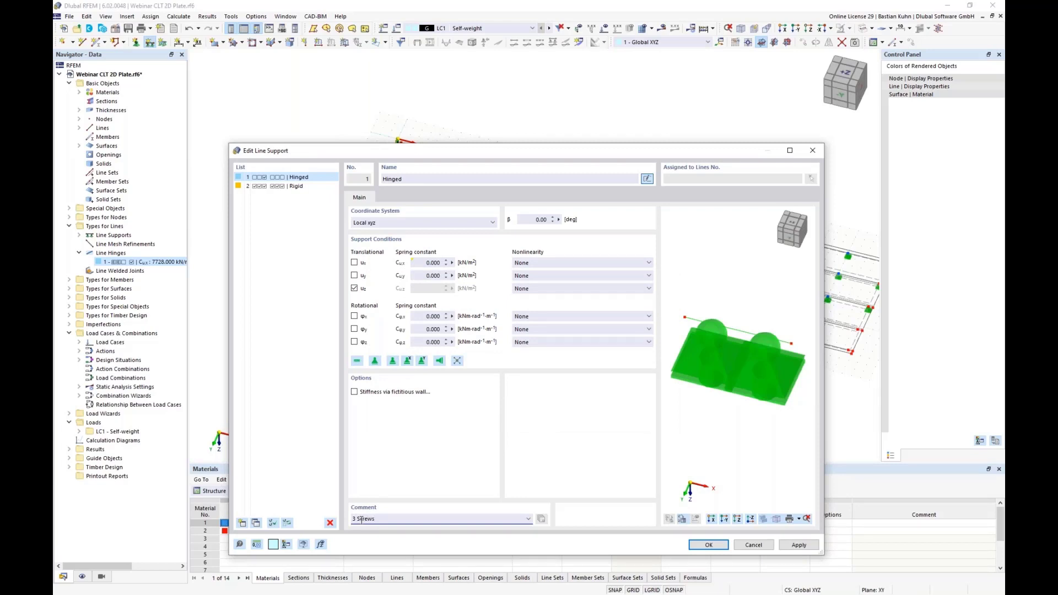
{"action": "left_click", "coordinate": [420, 266]}
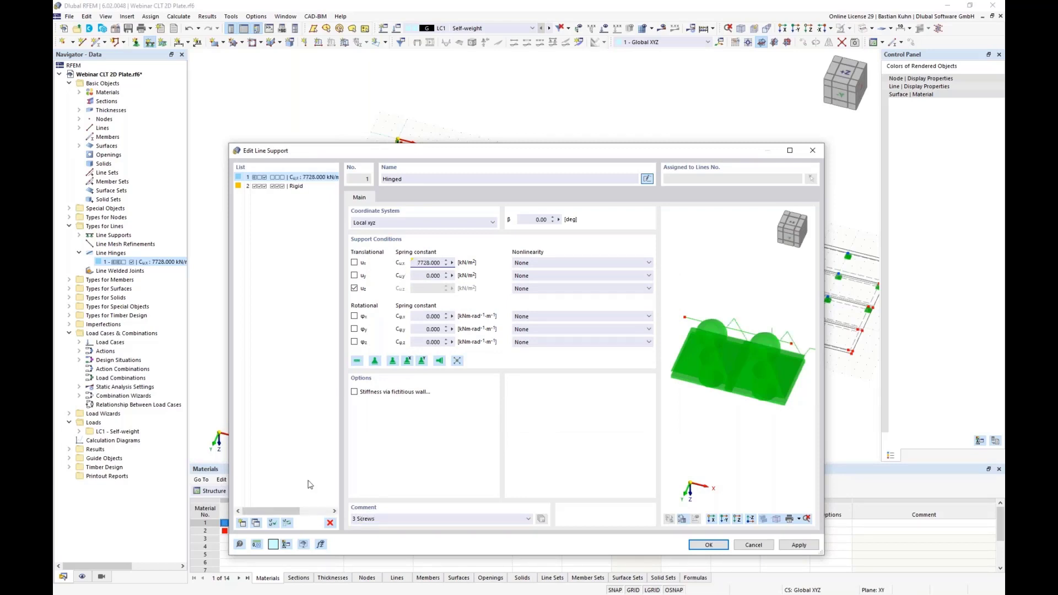
- Test the formula by changing the screw count in the comment to 4 and restoring it to 3
{"action": "left_click", "coordinate": [354, 519]}
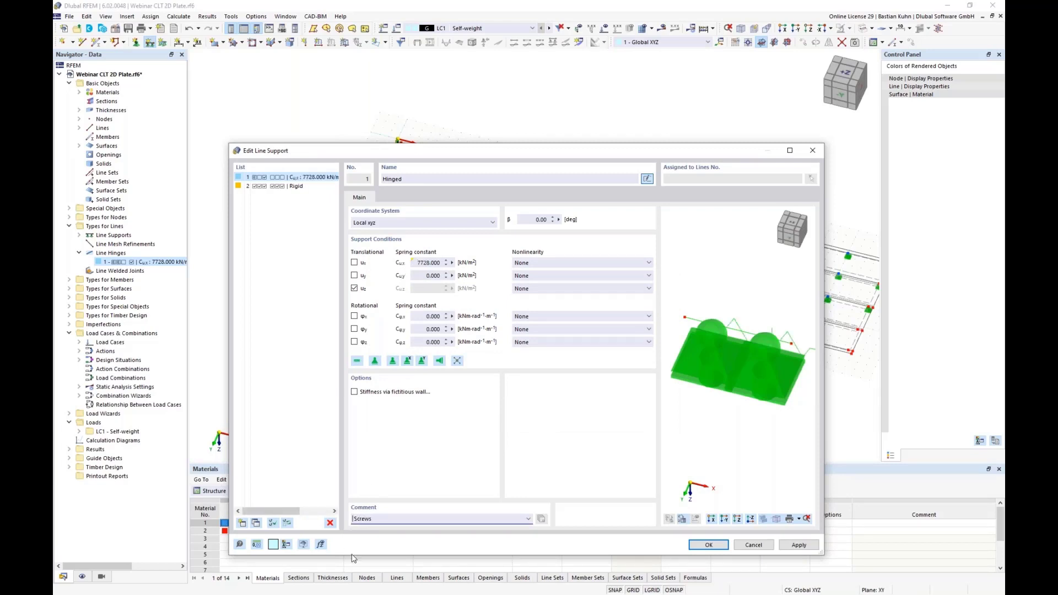
{"action": "type", "text": "4"}
{"action": "left_click", "coordinate": [415, 262]}
{"action": "left_click", "coordinate": [353, 519]}
{"action": "key", "text": "Delete"}
{"action": "key", "text": "Delete"}
{"action": "type", "text": "3"}
{"action": "left_click", "coordinate": [419, 262]}
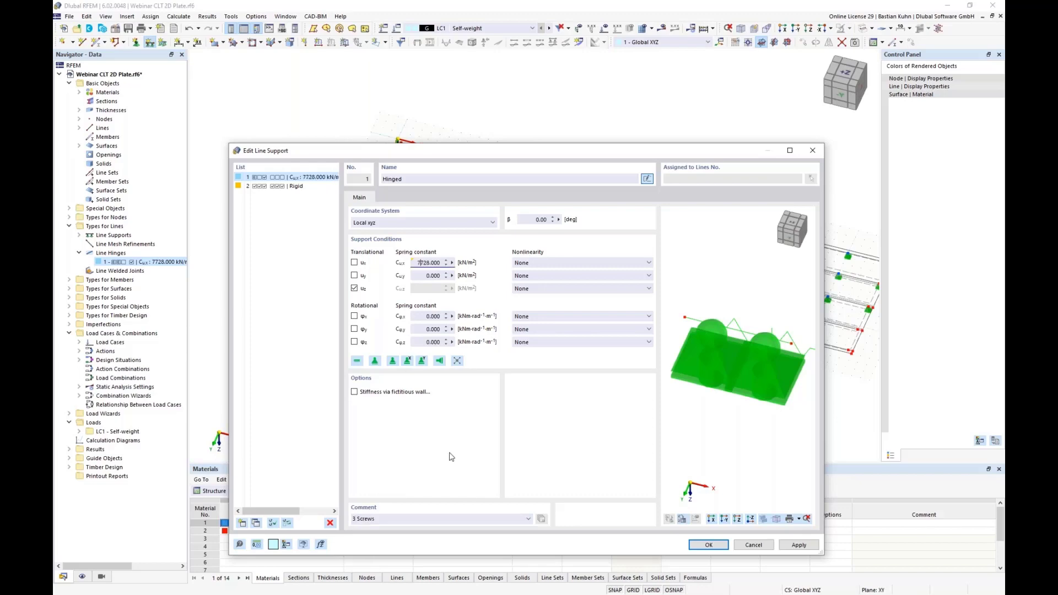
- Accept the spring line support and assign it to all edges of the first cutout
{"action": "left_click", "coordinate": [709, 546]}
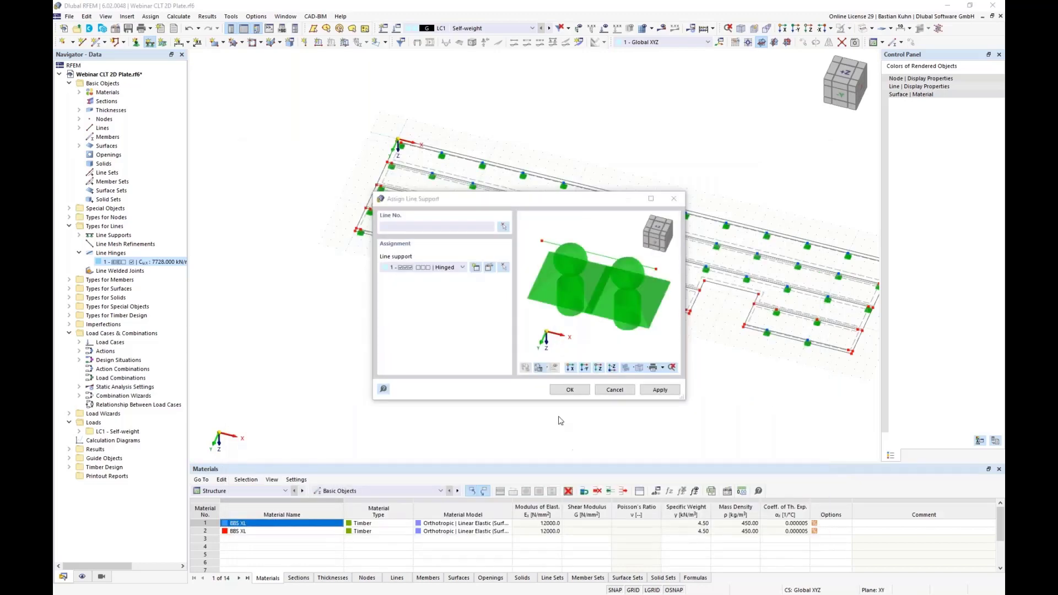
{"action": "left_click", "coordinate": [569, 390]}
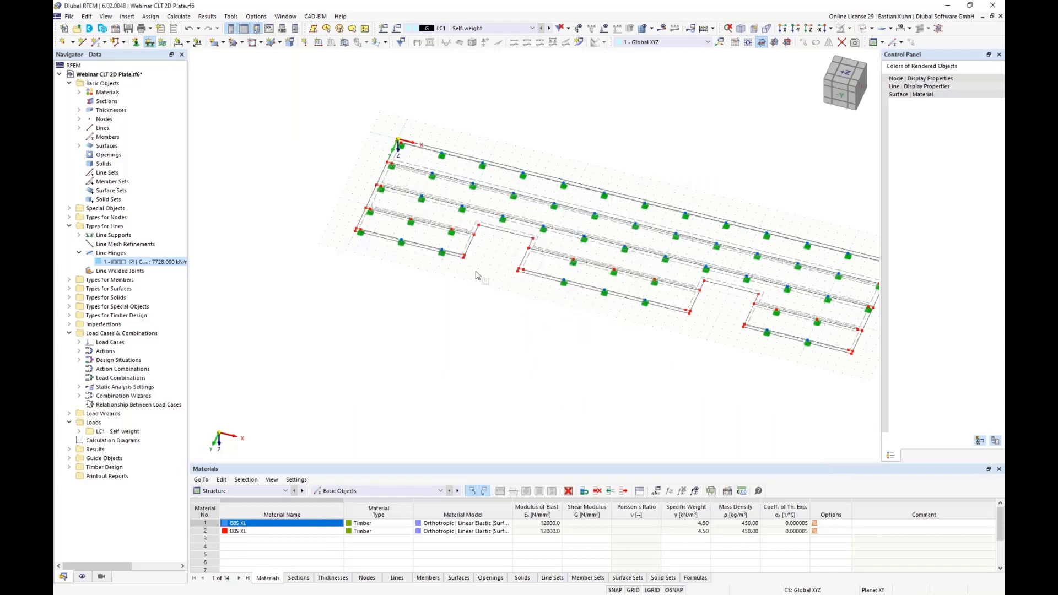
{"action": "scroll", "coordinate": [475, 269], "scroll_direction": "up", "scroll_amount": 2}
{"action": "scroll", "coordinate": [472, 266], "scroll_direction": "up", "scroll_amount": 3}
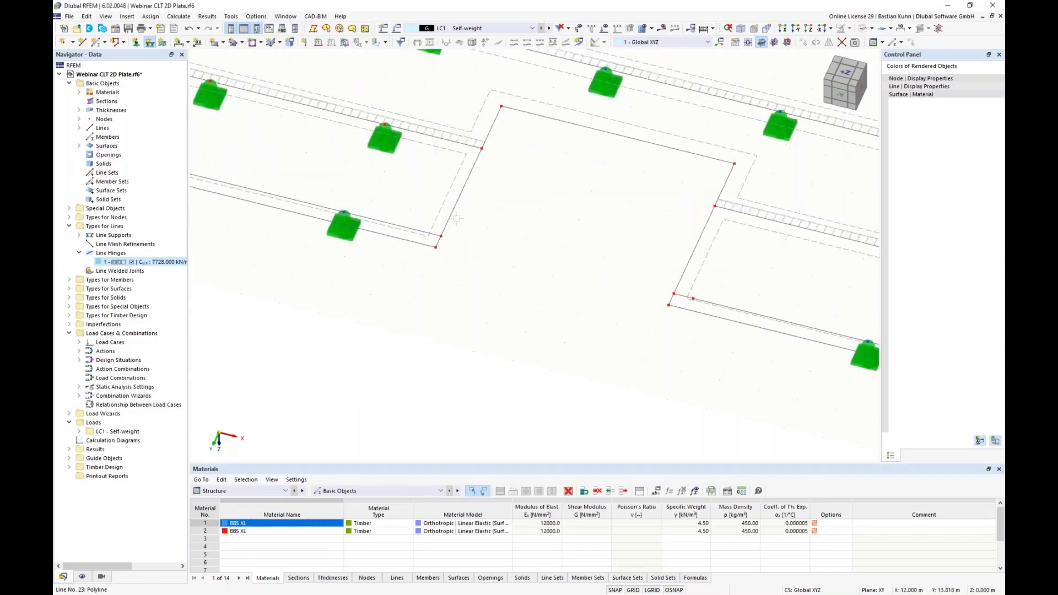
{"action": "left_click", "coordinate": [457, 217]}
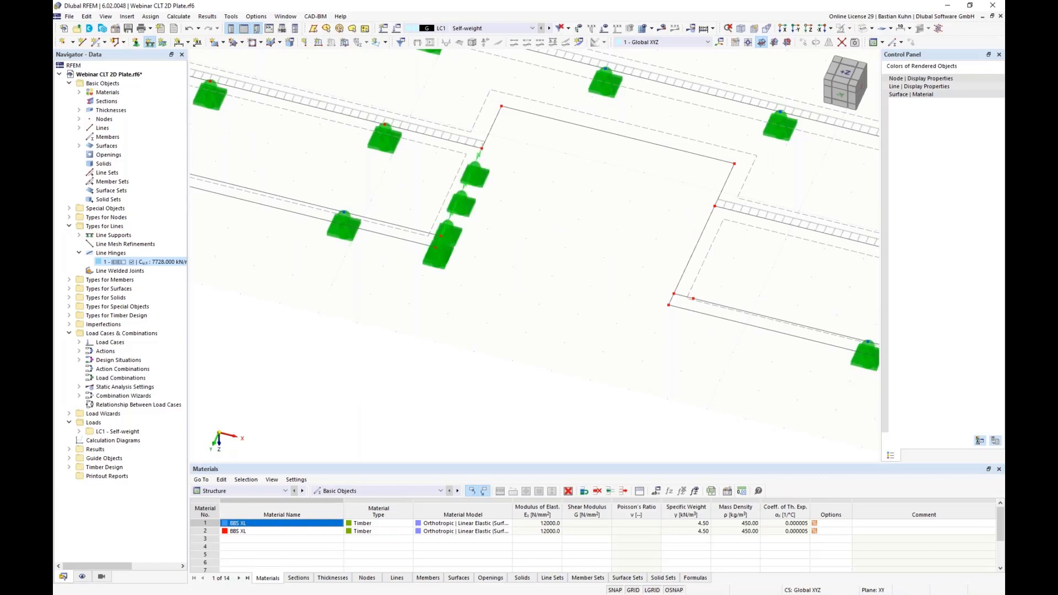
{"action": "left_click", "coordinate": [496, 124]}
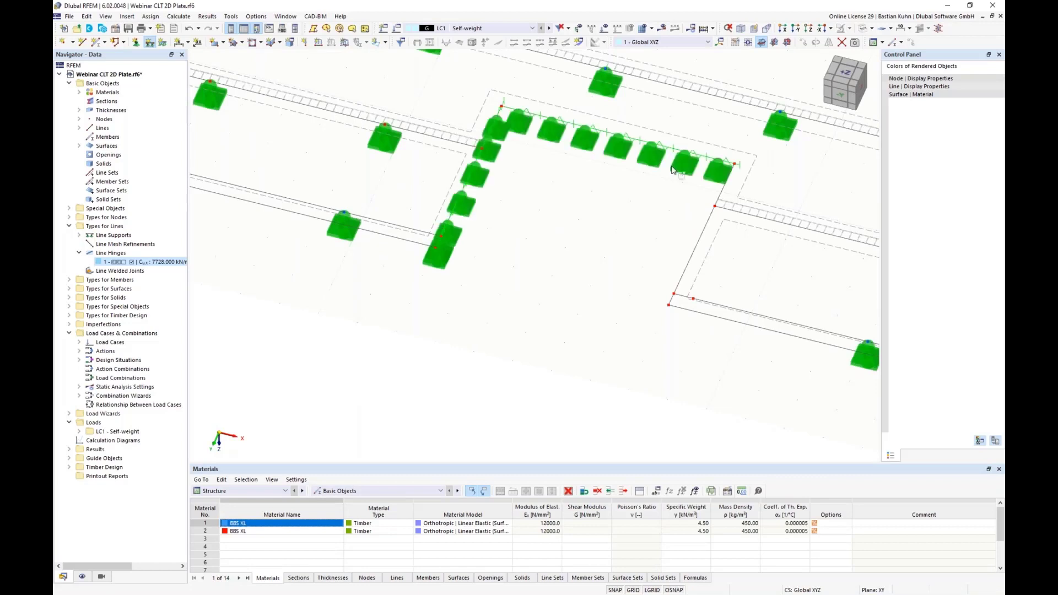
{"action": "left_click", "coordinate": [720, 190]}
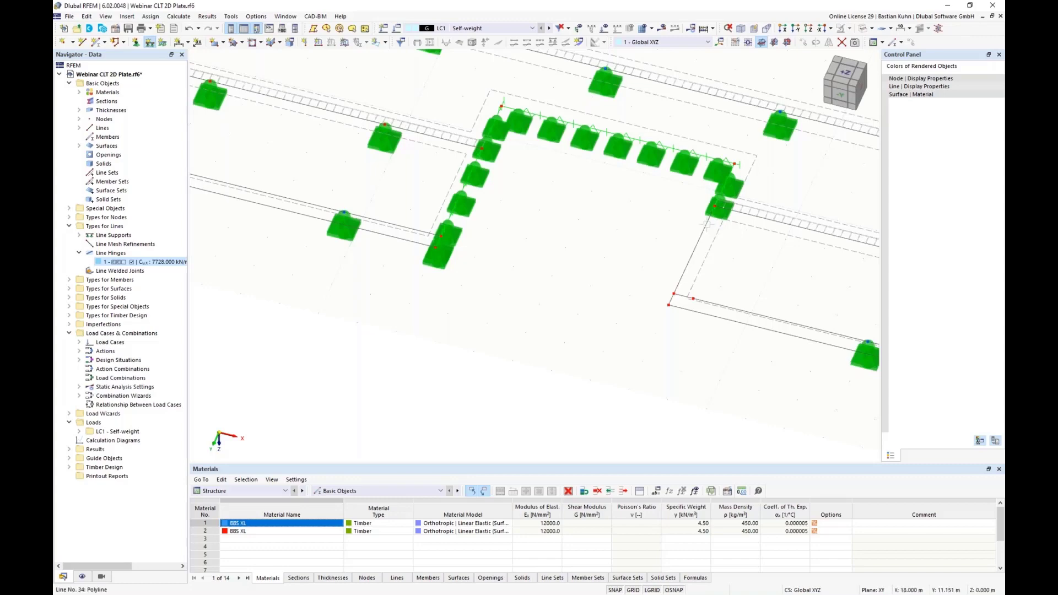
{"action": "left_click", "coordinate": [671, 299]}
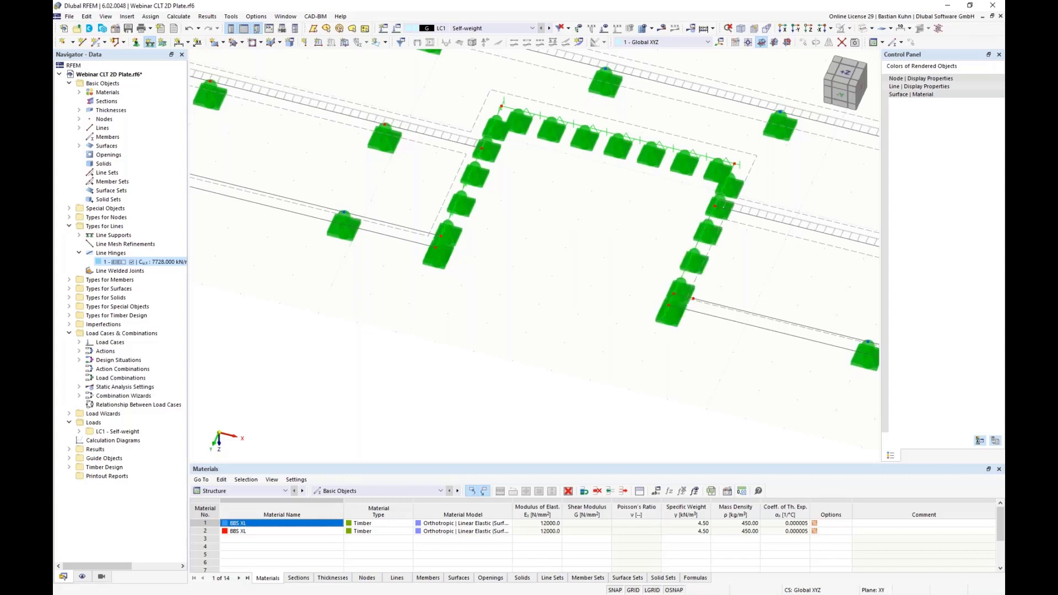
- Assign the spring line support to the left side edges and the inner long edge of the second cutout
{"action": "scroll", "coordinate": [664, 331], "scroll_direction": "down", "scroll_amount": 2}
{"action": "middle_click_drag", "start_coordinate": [435, 290], "coordinate": [404, 285]}
{"action": "scroll", "coordinate": [404, 285], "scroll_direction": "down", "scroll_amount": 3}
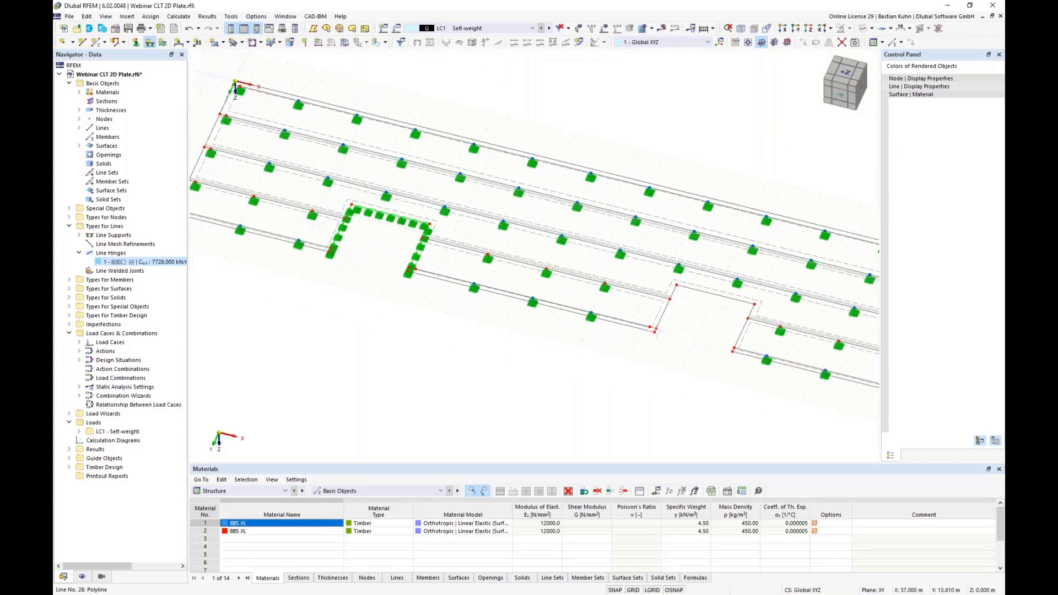
{"action": "scroll", "coordinate": [639, 337], "scroll_direction": "up", "scroll_amount": 5}
{"action": "left_click", "coordinate": [637, 332]}
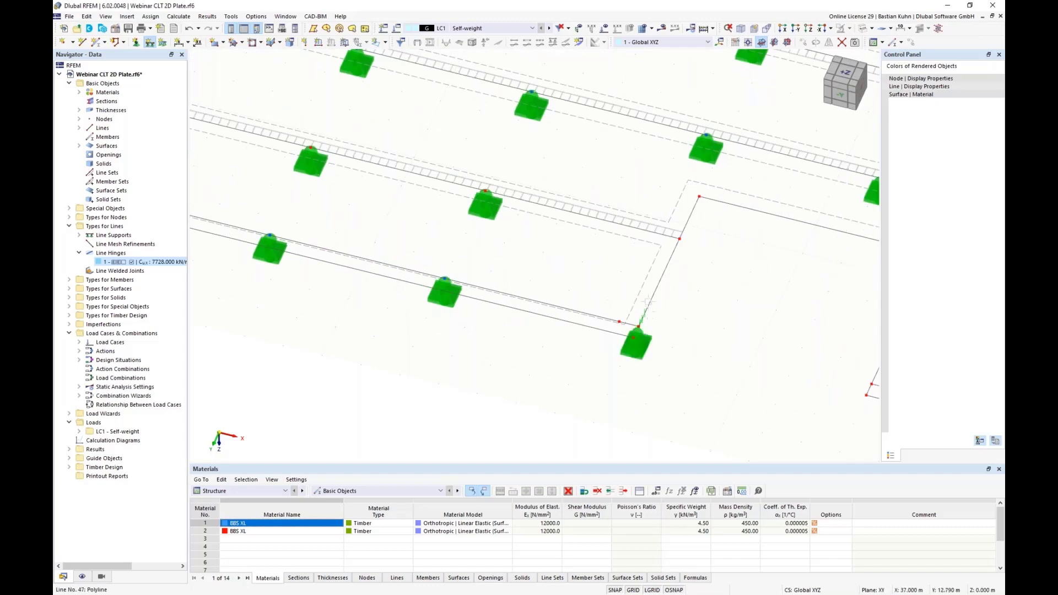
{"action": "left_click", "coordinate": [688, 218]}
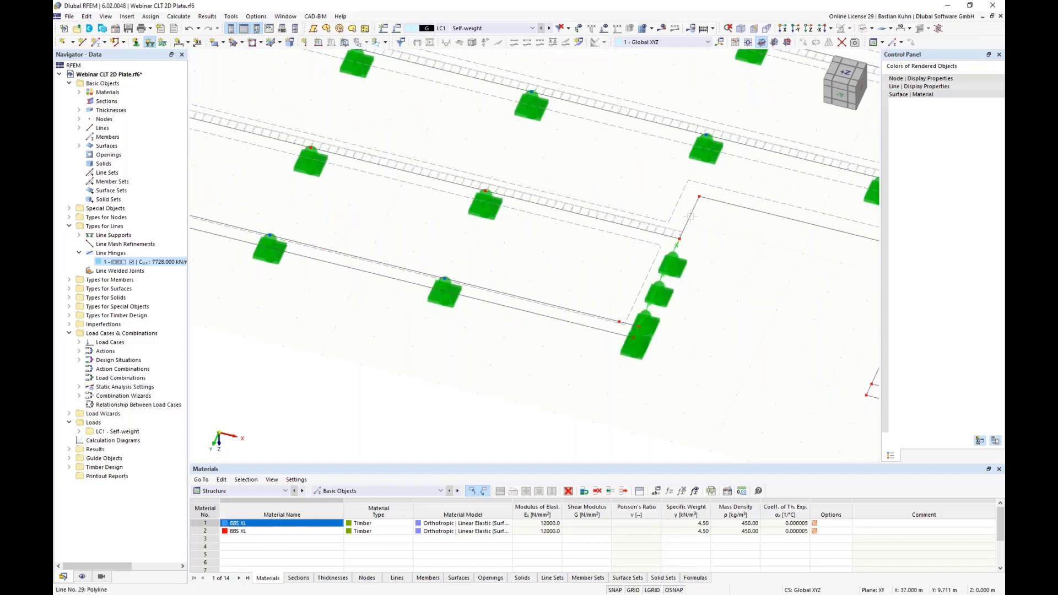
{"action": "left_click", "coordinate": [726, 203]}
- Assign the spring line support to the remaining right side edges of the second cutout and finish the assignment
{"action": "scroll", "coordinate": [718, 250], "scroll_direction": "down", "scroll_amount": 3}
{"action": "middle_click_drag", "start_coordinate": [717, 249], "coordinate": [492, 254]}
{"action": "left_click", "coordinate": [610, 267]}
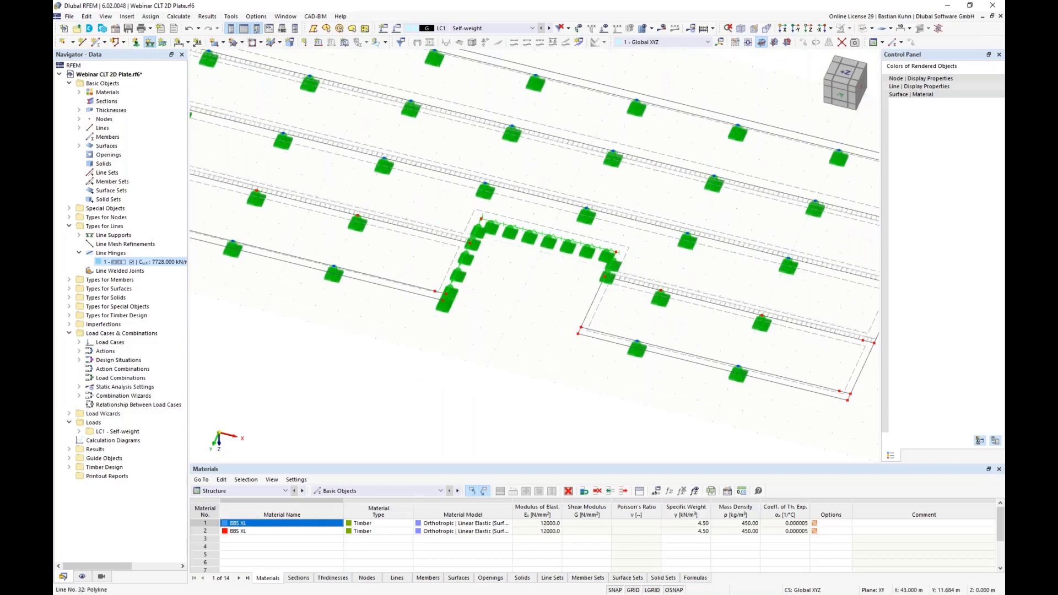
{"action": "left_click", "coordinate": [586, 315]}
{"action": "scroll", "coordinate": [576, 327], "scroll_direction": "up", "scroll_amount": 5}
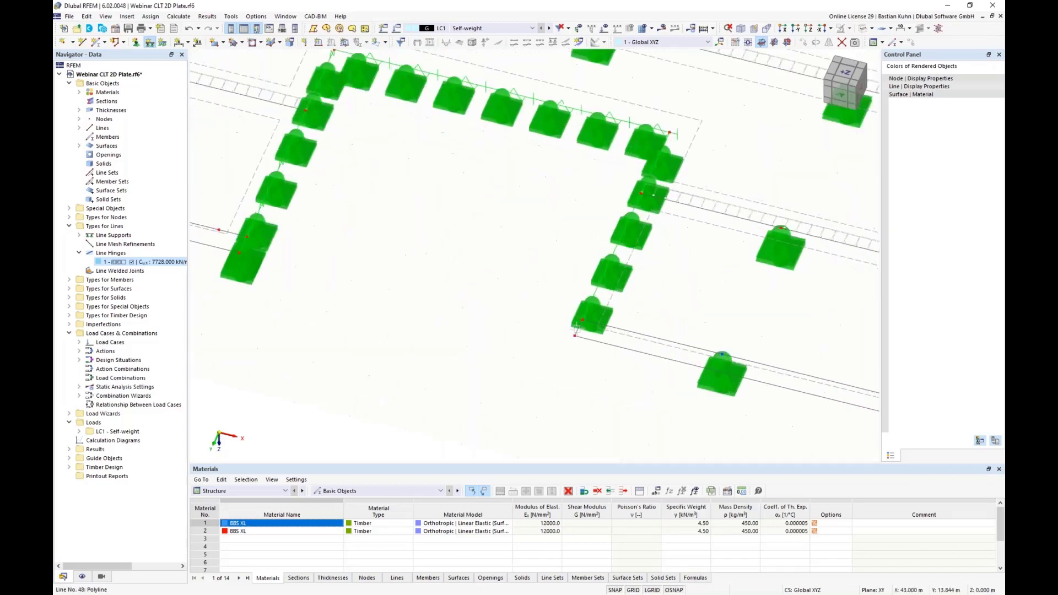
{"action": "scroll", "coordinate": [529, 334], "scroll_direction": "down", "scroll_amount": 2}
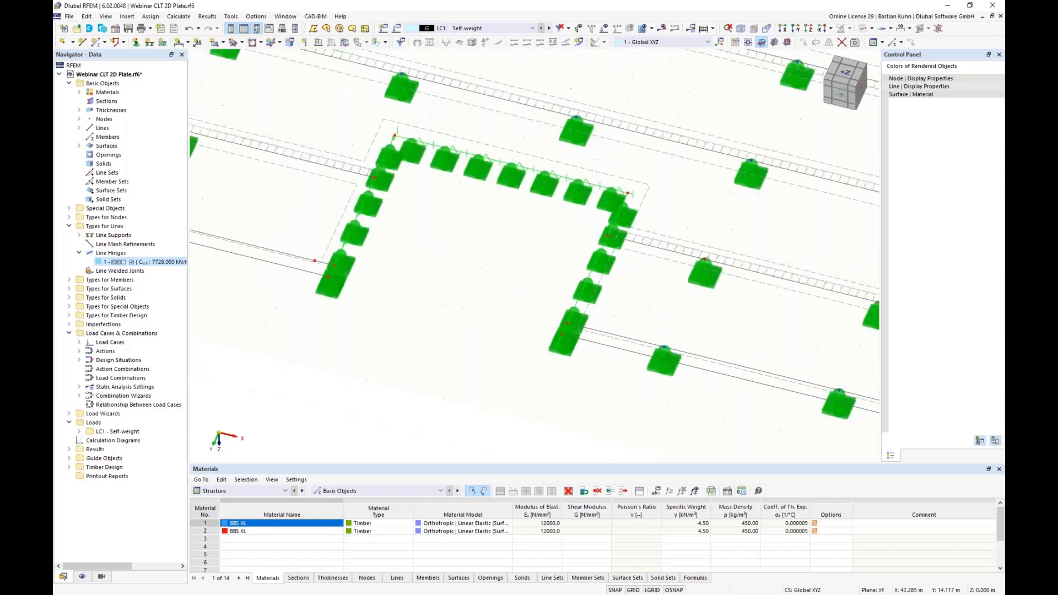
{"action": "scroll", "coordinate": [532, 332], "scroll_direction": "down", "scroll_amount": 8}
{"action": "middle_click_drag", "start_coordinate": [505, 350], "coordinate": [641, 344]}
{"action": "middle_click_drag", "start_coordinate": [641, 345], "coordinate": [616, 326], "text": "ctrl"}
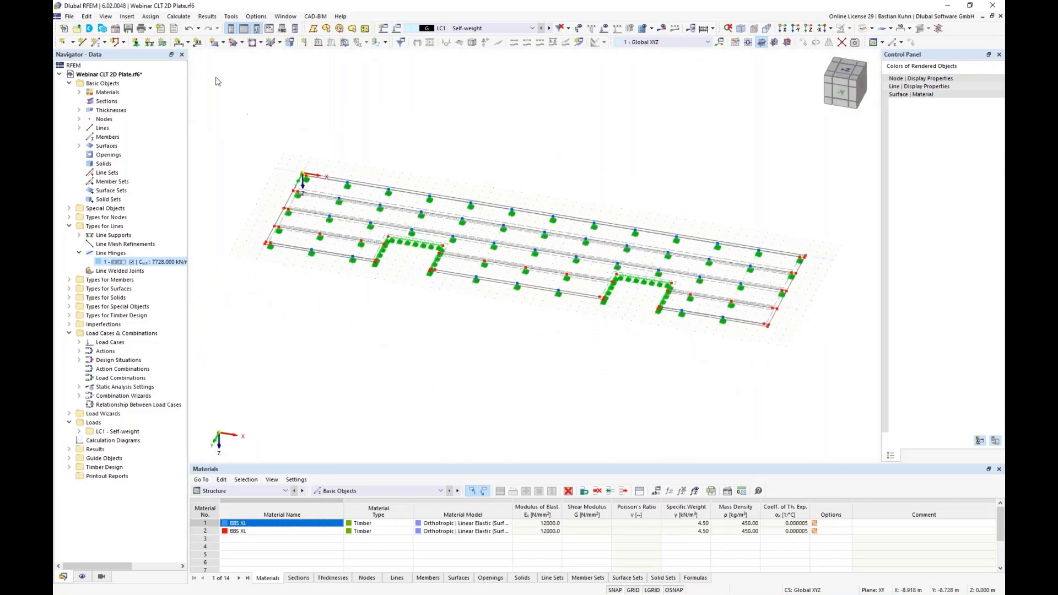
- Add a chain of linear dimensions along the plate's notched long edge, covering all segments and both cutouts, with a line offset of about -2.6 m
{"action": "left_click", "coordinate": [180, 44]}
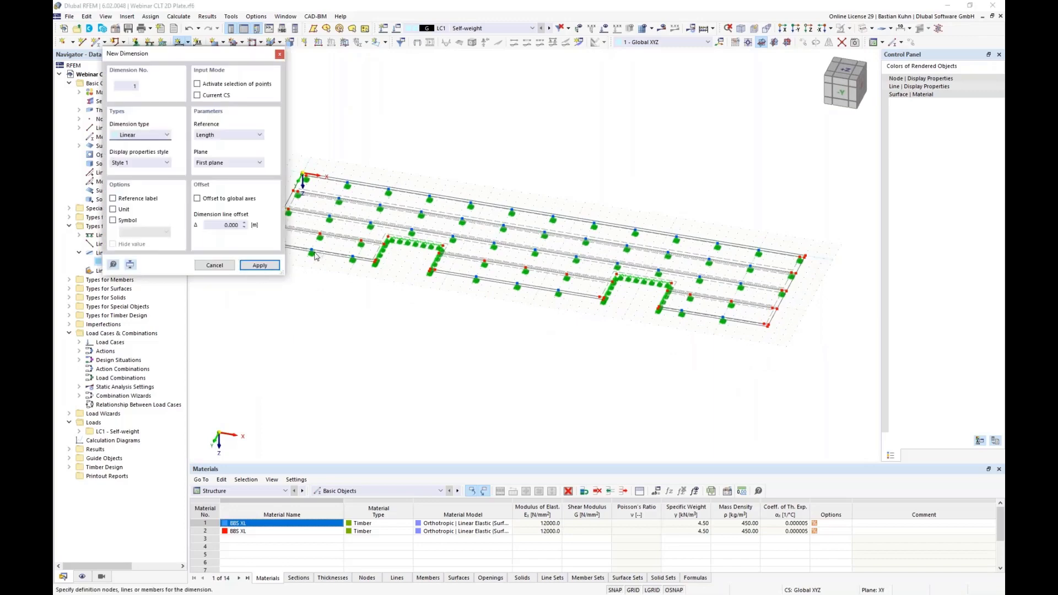
{"action": "middle_click_drag", "start_coordinate": [482, 133], "coordinate": [492, 126]}
{"action": "scroll", "coordinate": [317, 210], "scroll_direction": "up", "scroll_amount": 4}
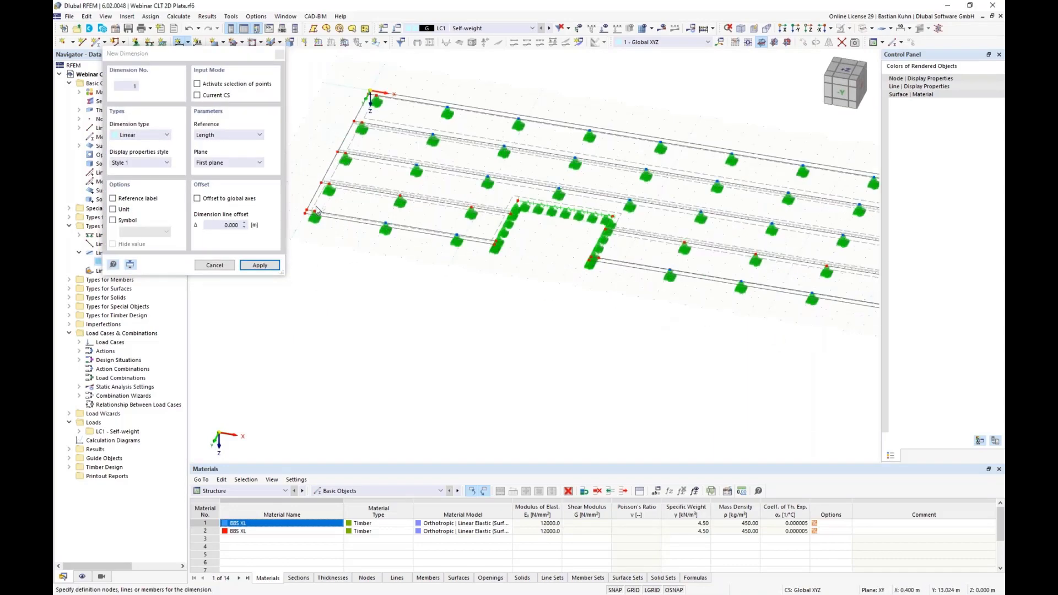
{"action": "left_click", "coordinate": [301, 215]}
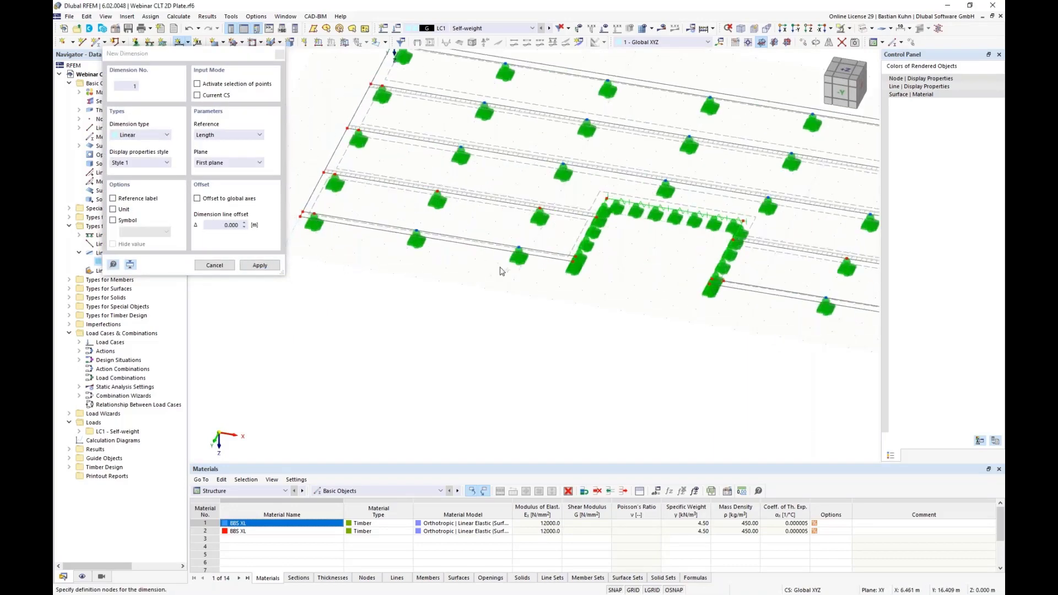
{"action": "left_click", "coordinate": [573, 262]}
{"action": "scroll", "coordinate": [684, 303], "scroll_direction": "down", "scroll_amount": 5}
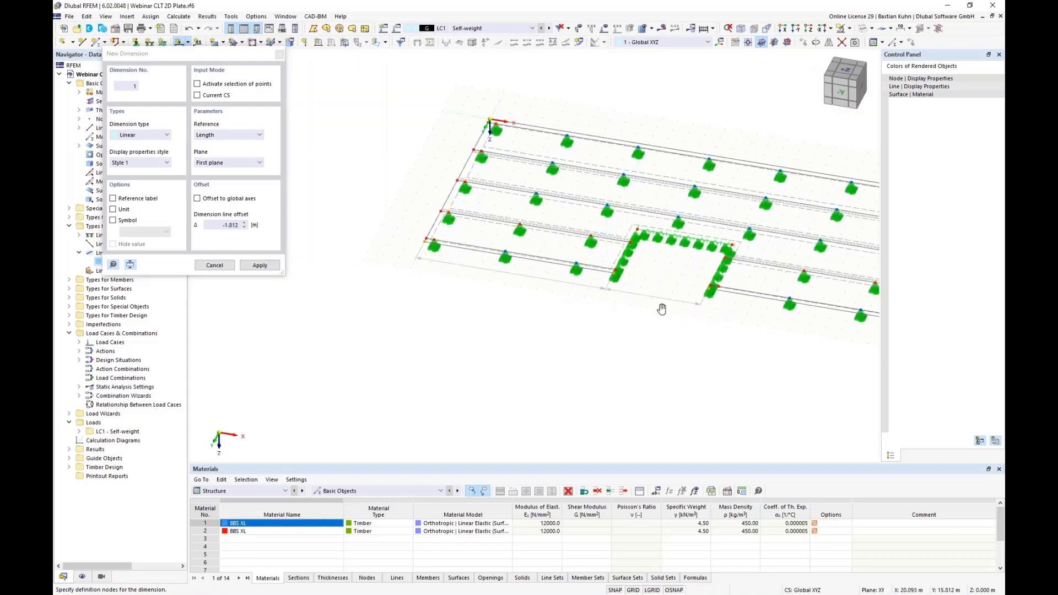
{"action": "scroll", "coordinate": [771, 320], "scroll_direction": "up", "scroll_amount": 4}
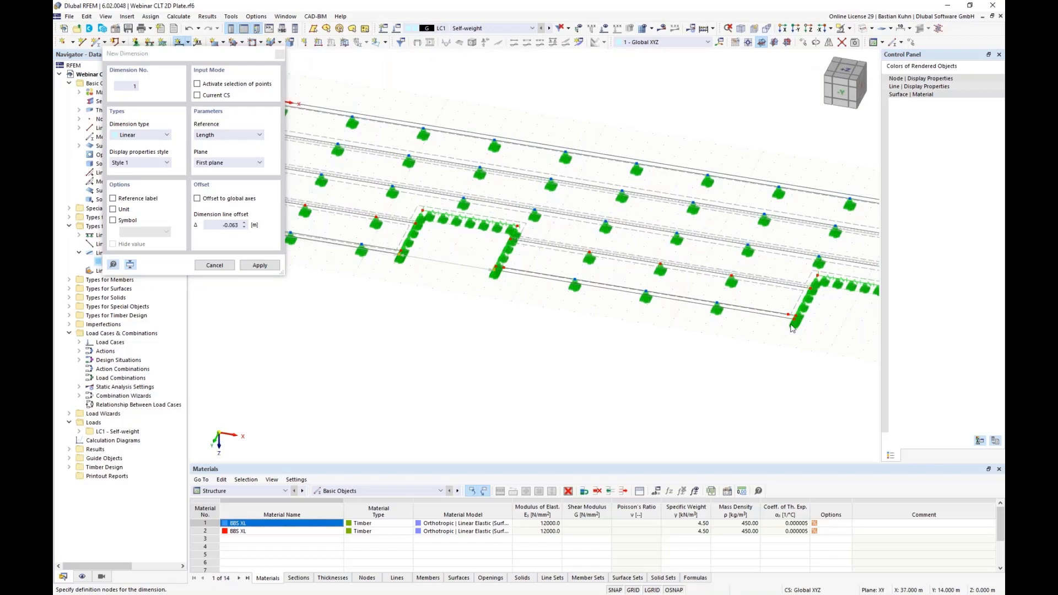
{"action": "middle_click_drag", "start_coordinate": [708, 346], "coordinate": [471, 305]}
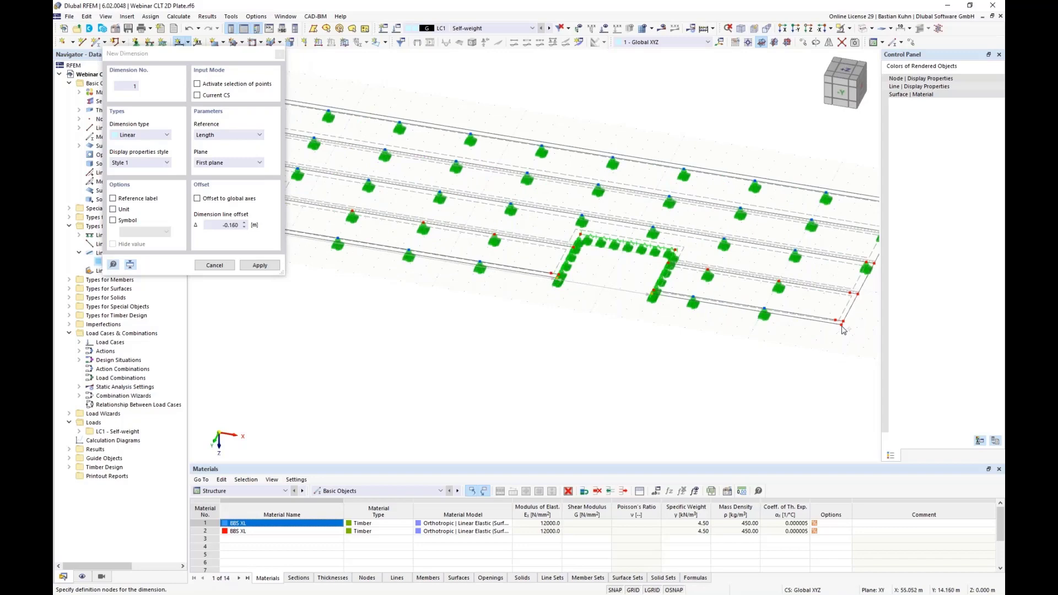
{"action": "left_click", "coordinate": [803, 369]}
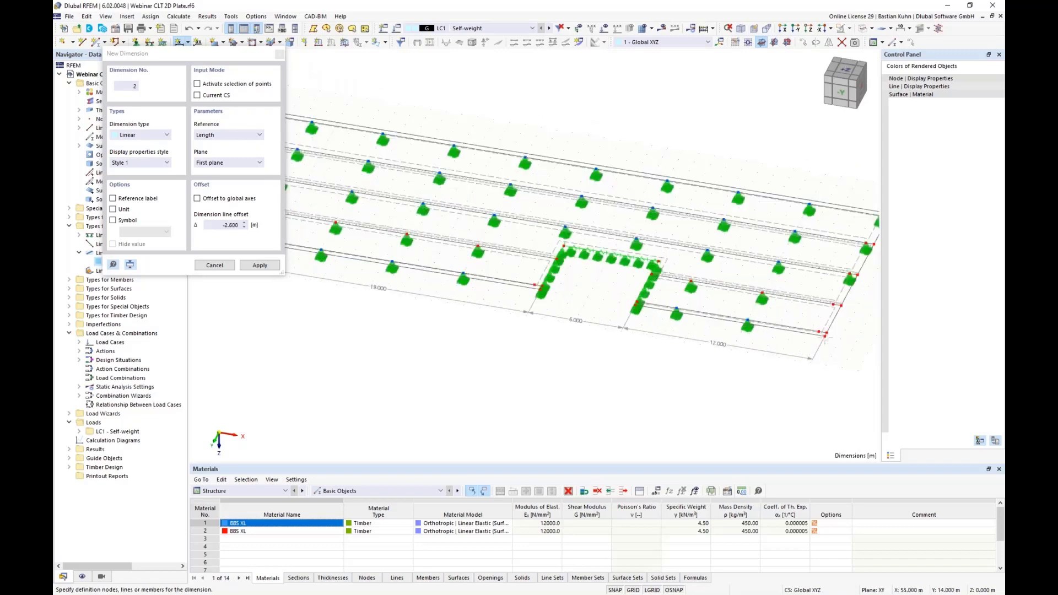
- Add a linear dimension across the full width of the plate along its right short edge
{"action": "middle_click_drag", "start_coordinate": [891, 260], "coordinate": [728, 279]}
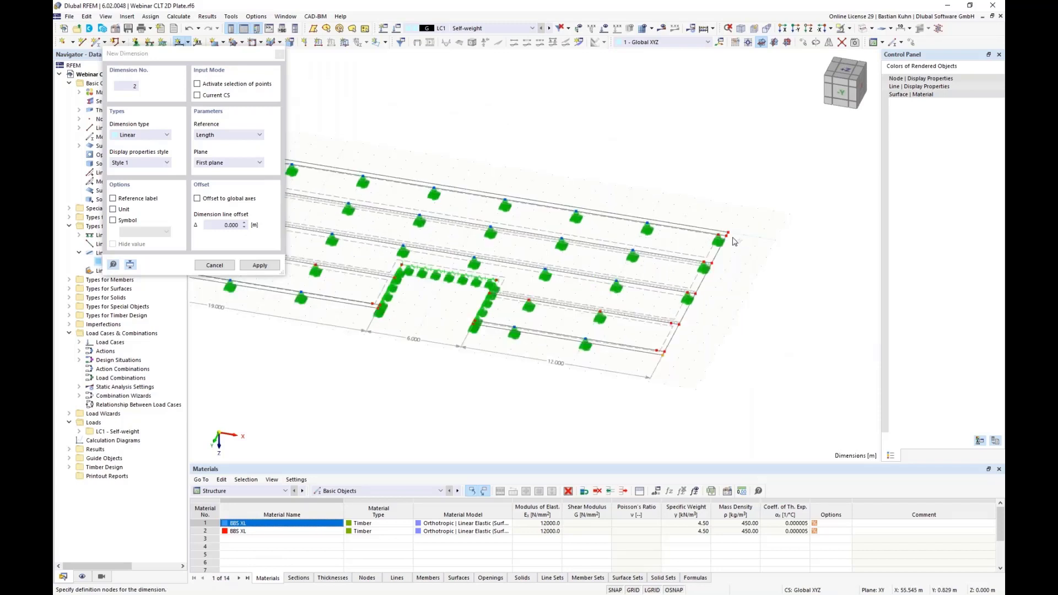
{"action": "left_click", "coordinate": [758, 260]}
{"action": "scroll", "coordinate": [540, 418], "scroll_direction": "down", "scroll_amount": 2}
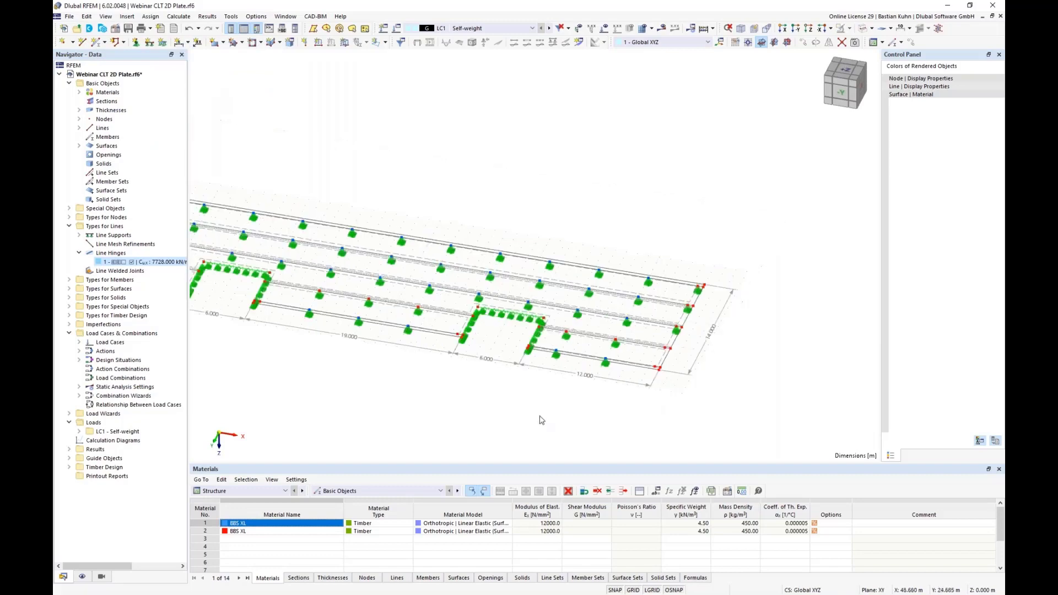
- Display the plate surfaces as solid filled and orient the whole dimensioned model in an axonometric view
{"action": "middle_click_drag", "start_coordinate": [540, 418], "coordinate": [657, 359]}
{"action": "scroll", "coordinate": [639, 394], "scroll_direction": "down", "scroll_amount": 3}
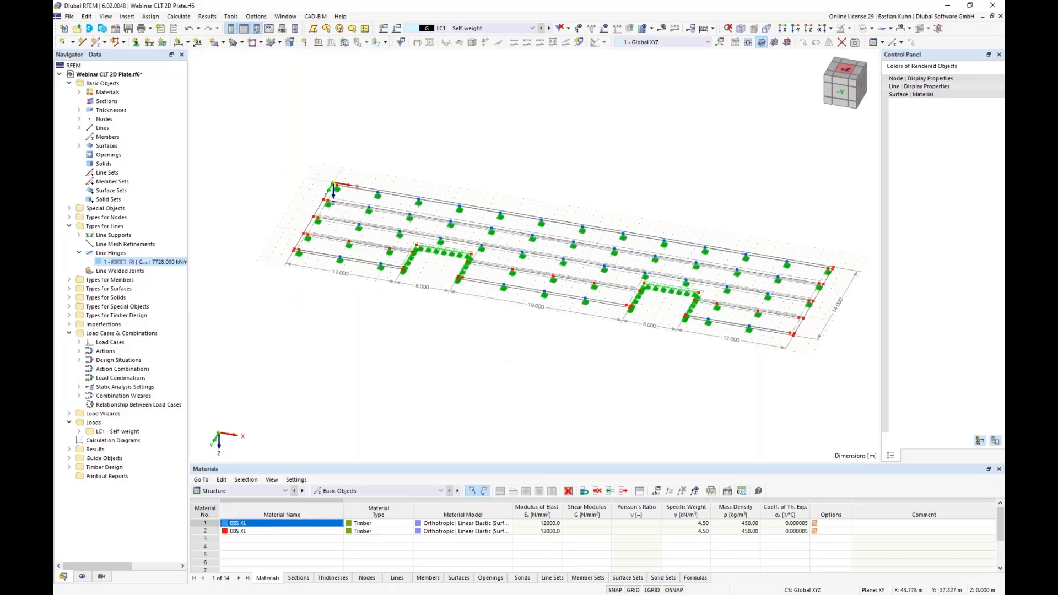
{"action": "left_click", "coordinate": [860, 29]}
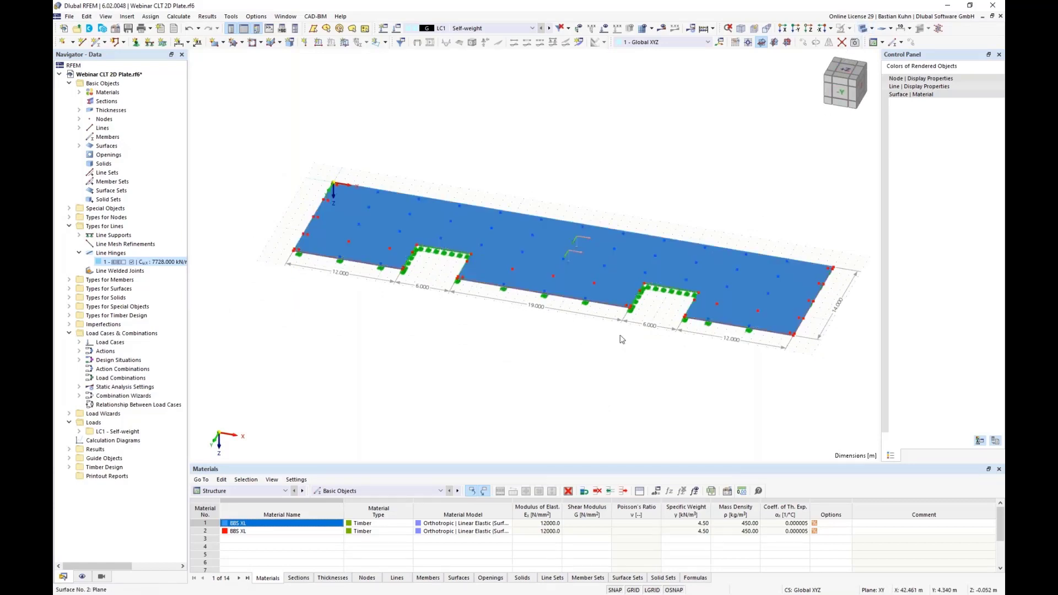
{"action": "middle_click_drag", "start_coordinate": [615, 354], "coordinate": [558, 302]}
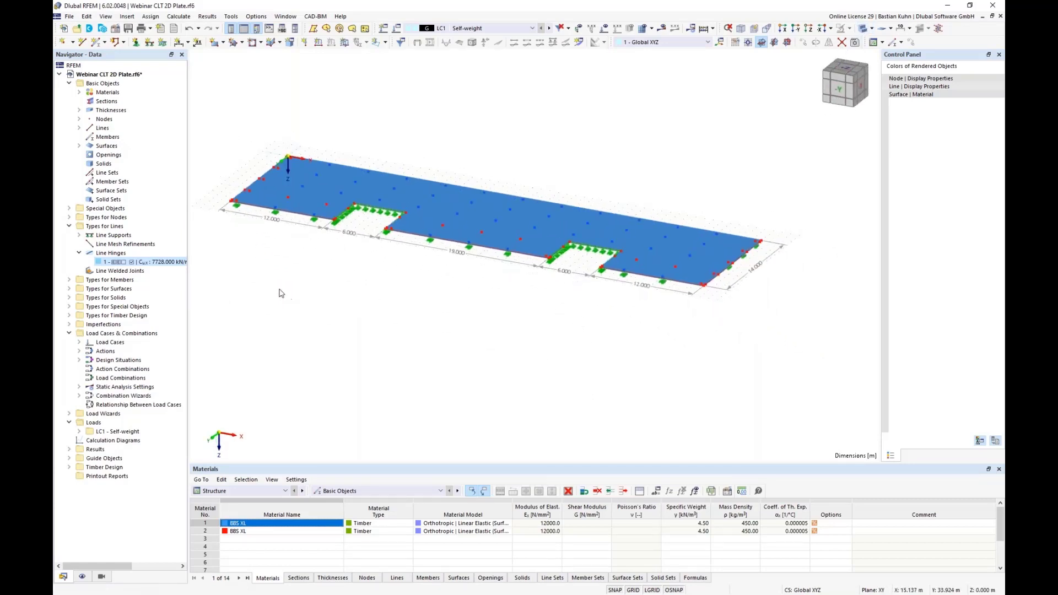
- Send the current model view to a new printout report as a window-filling picture with a custom height ratio
{"action": "left_click", "coordinate": [152, 31]}
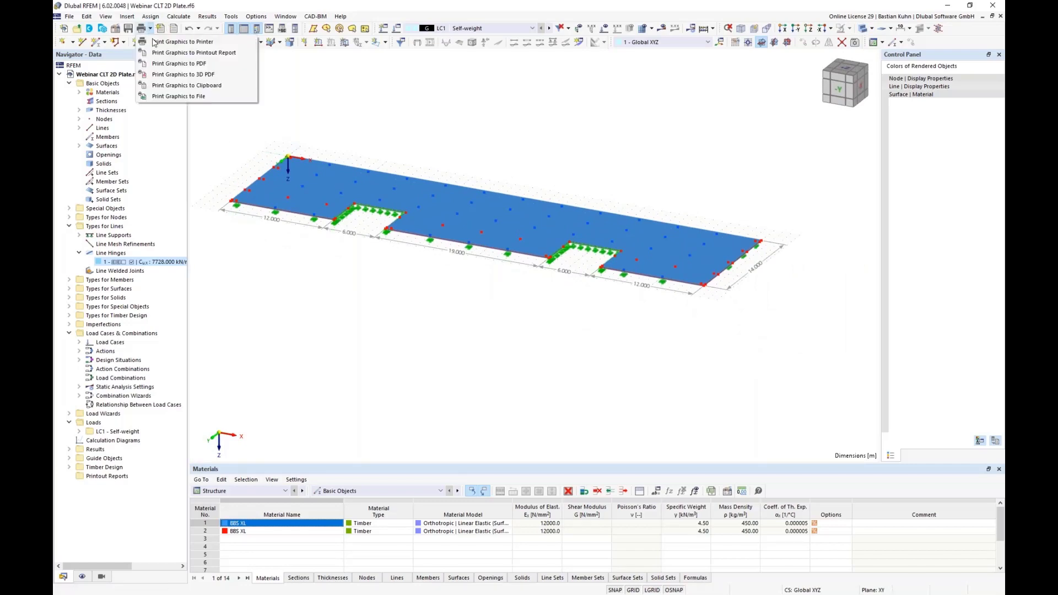
{"action": "left_click", "coordinate": [165, 49]}
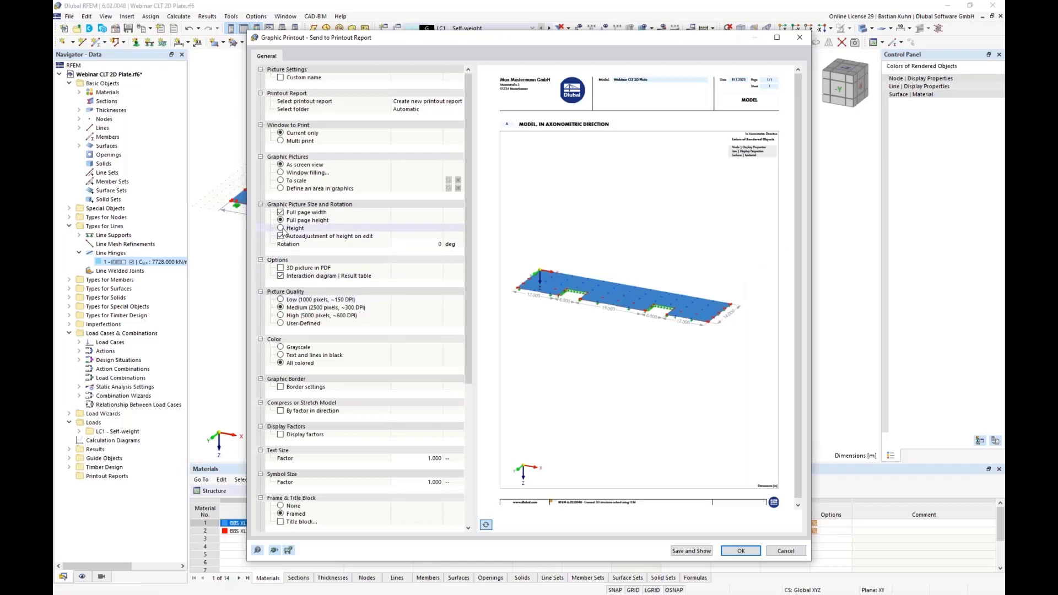
{"action": "left_click", "coordinate": [281, 230]}
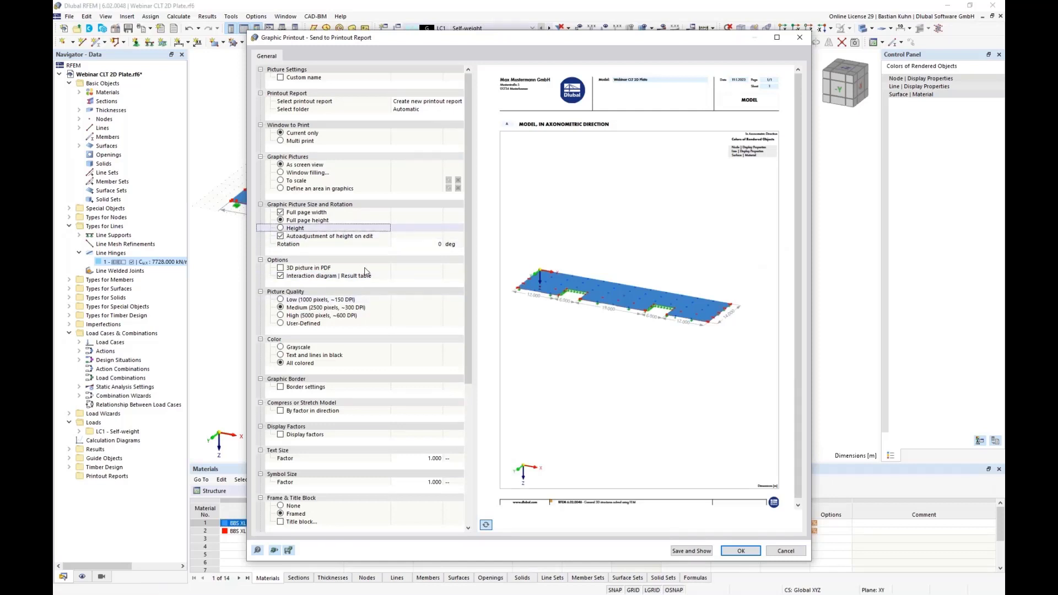
{"action": "left_click", "coordinate": [281, 227]}
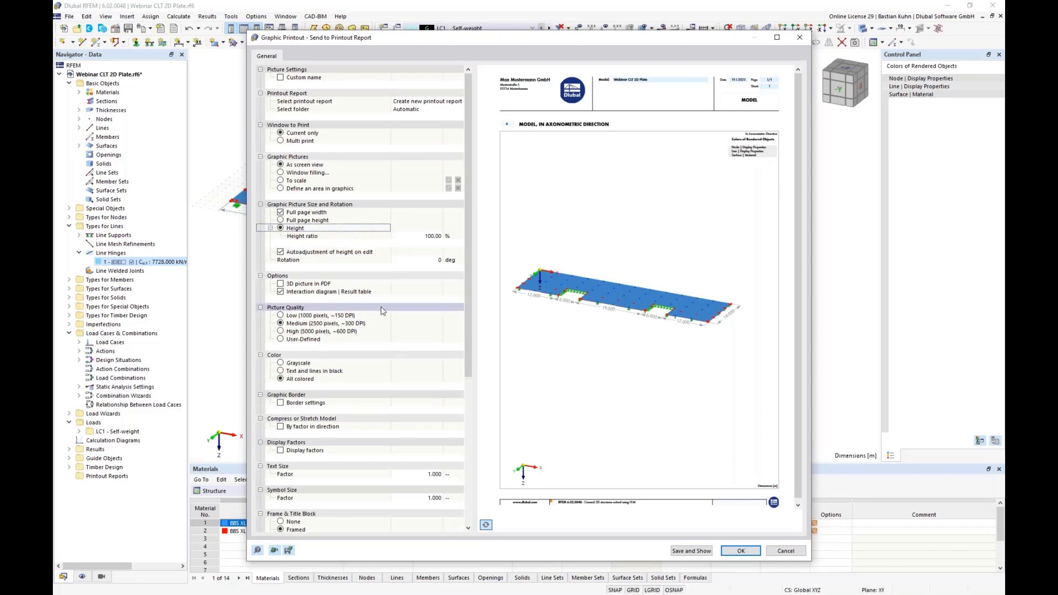
{"action": "left_click", "coordinate": [282, 174]}
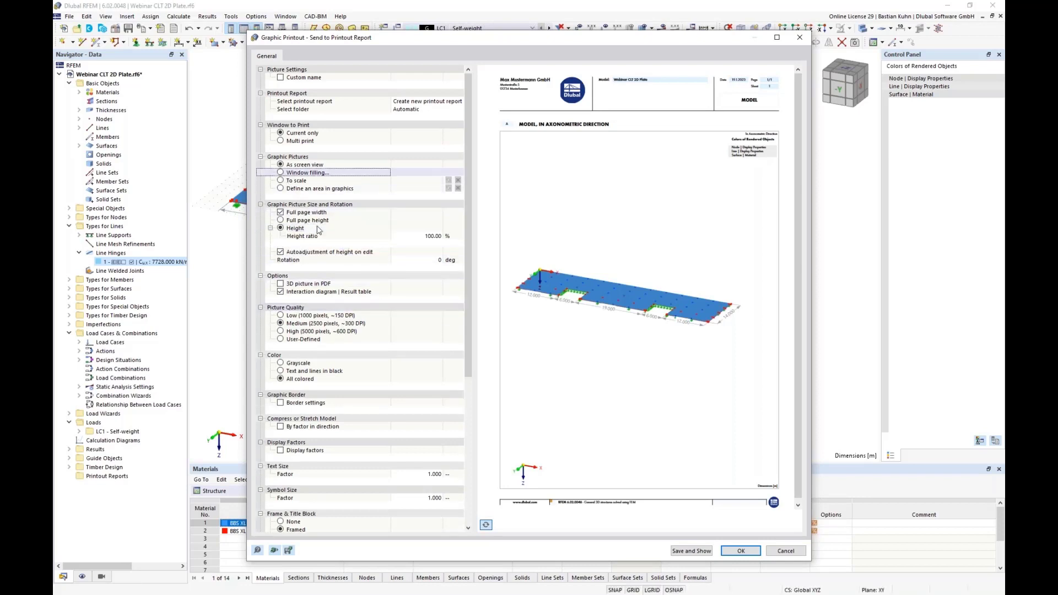
{"action": "left_click", "coordinate": [409, 236]}
{"action": "type", "text": "4"}
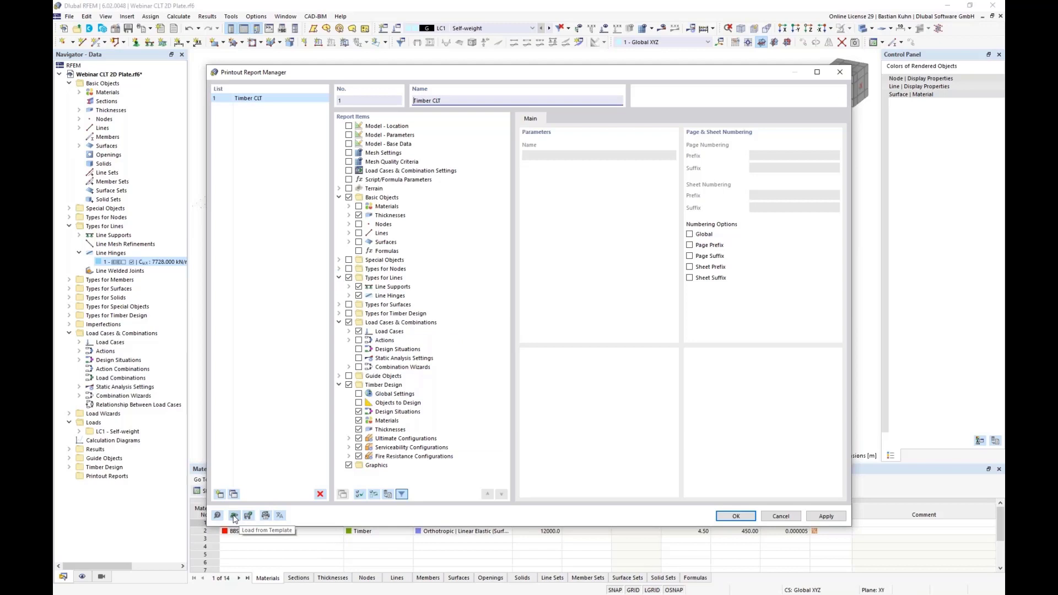
- Load the Timber CLT template into the printout report, review its selected items, and accept the report settings
{"action": "left_click", "coordinate": [234, 517]}
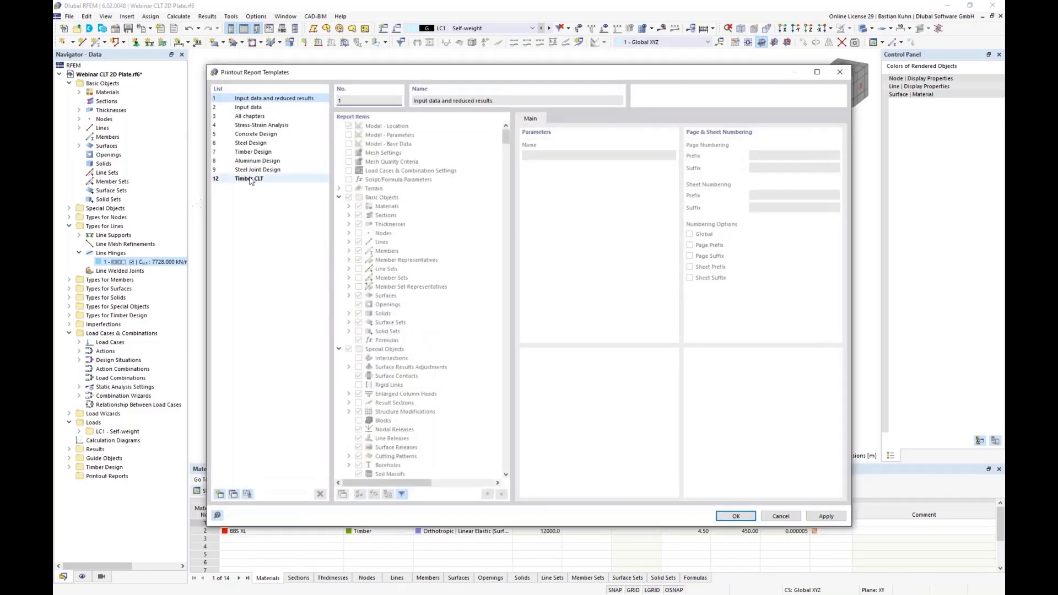
{"action": "left_click", "coordinate": [249, 179]}
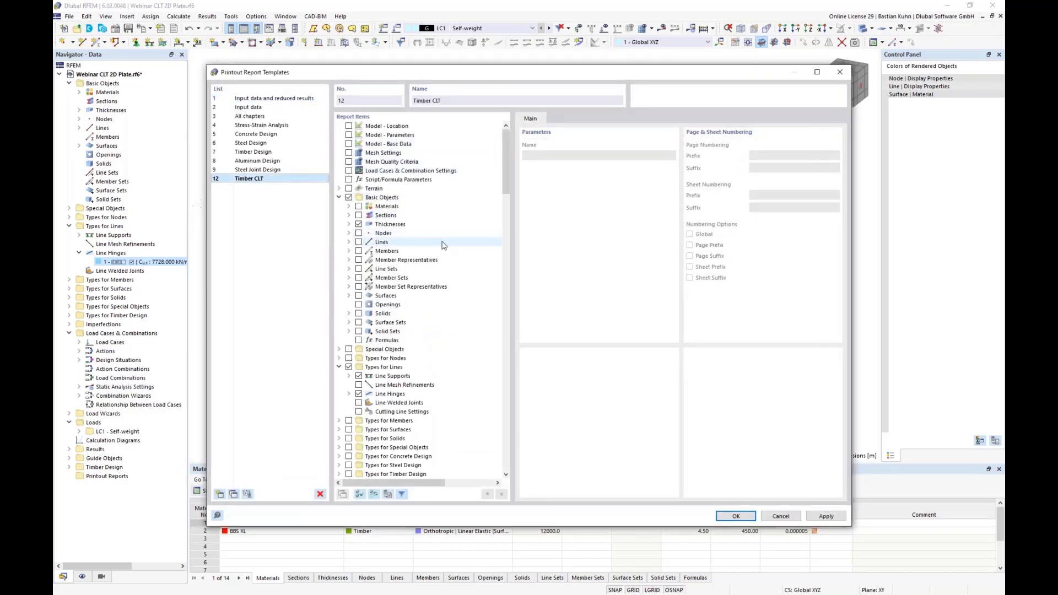
{"action": "left_click_drag", "start_coordinate": [506, 172], "coordinate": [508, 197]}
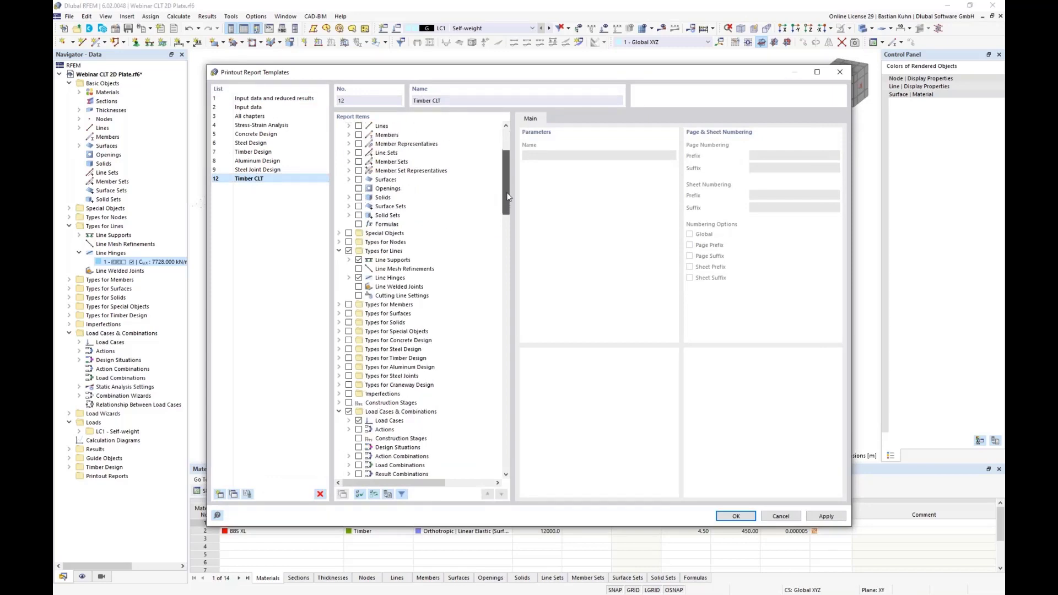
{"action": "scroll", "coordinate": [499, 242], "scroll_direction": "down", "scroll_amount": 7}
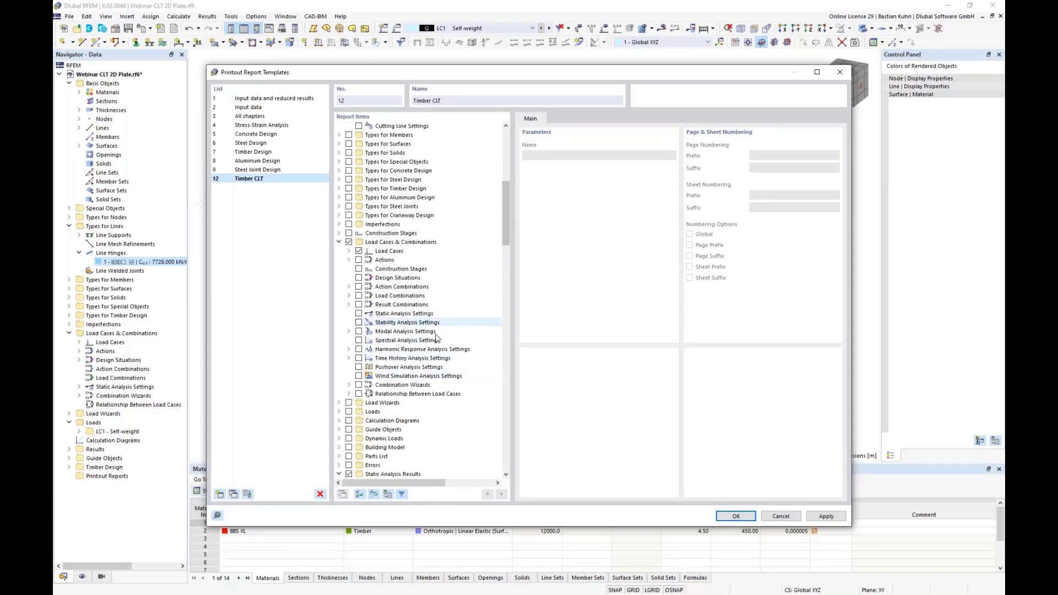
{"action": "scroll", "coordinate": [468, 332], "scroll_direction": "down", "scroll_amount": 20}
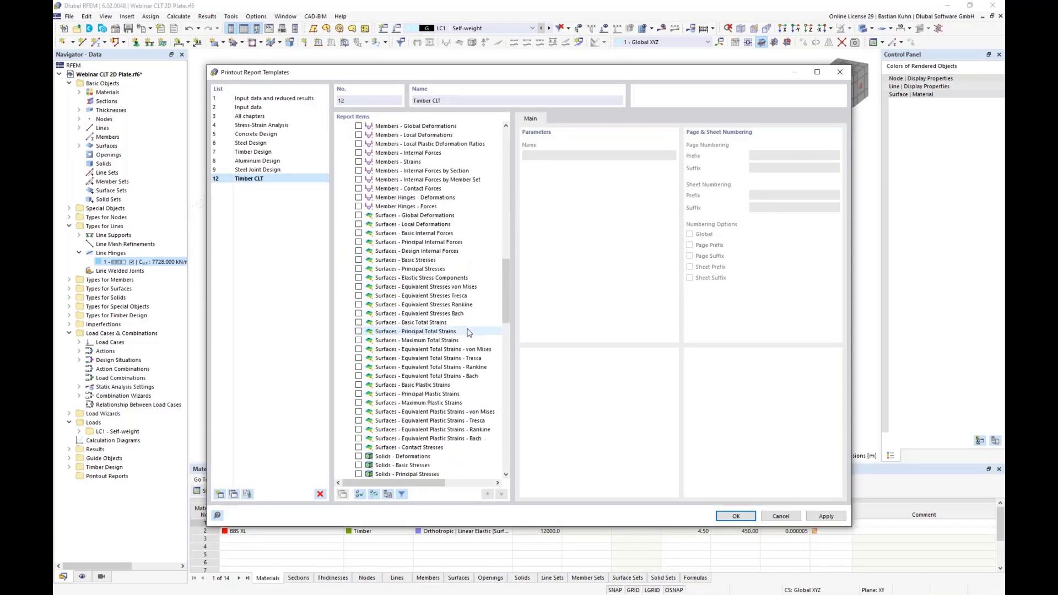
{"action": "scroll", "coordinate": [467, 333], "scroll_direction": "down", "scroll_amount": 7}
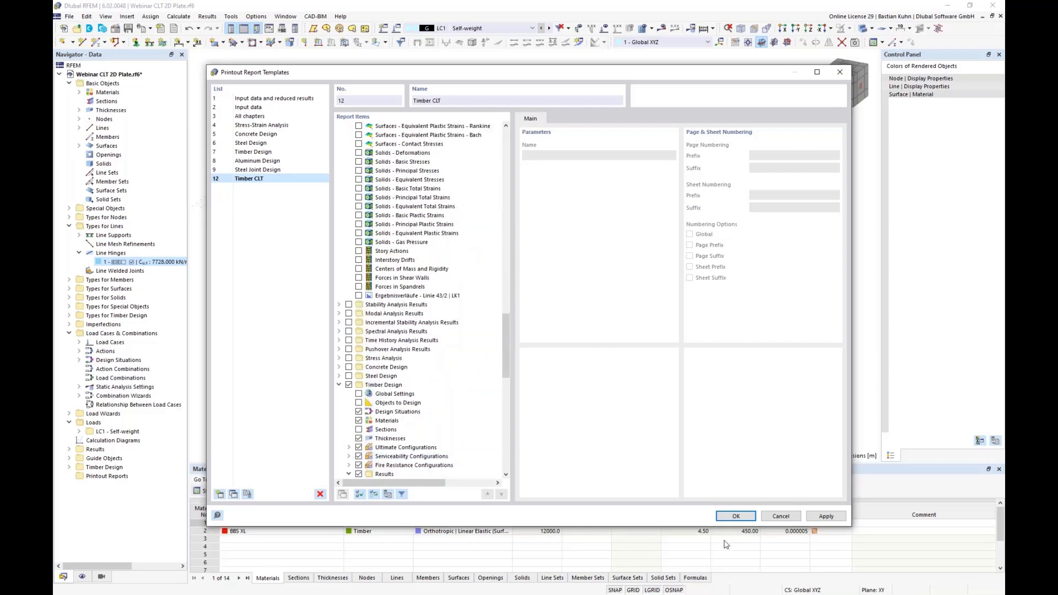
{"action": "left_click", "coordinate": [735, 516]}
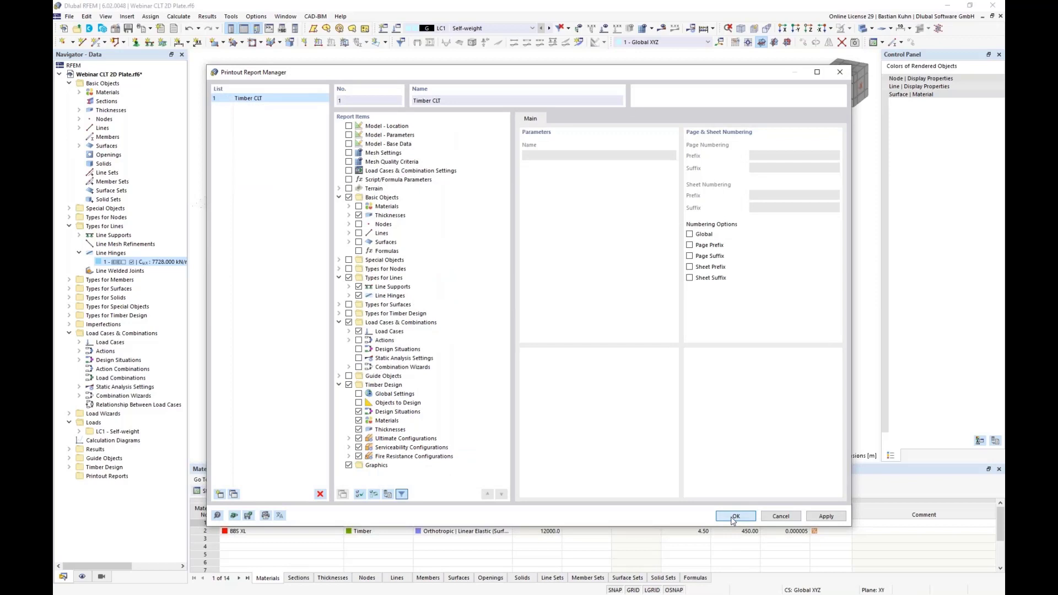
{"action": "left_click", "coordinate": [733, 518]}
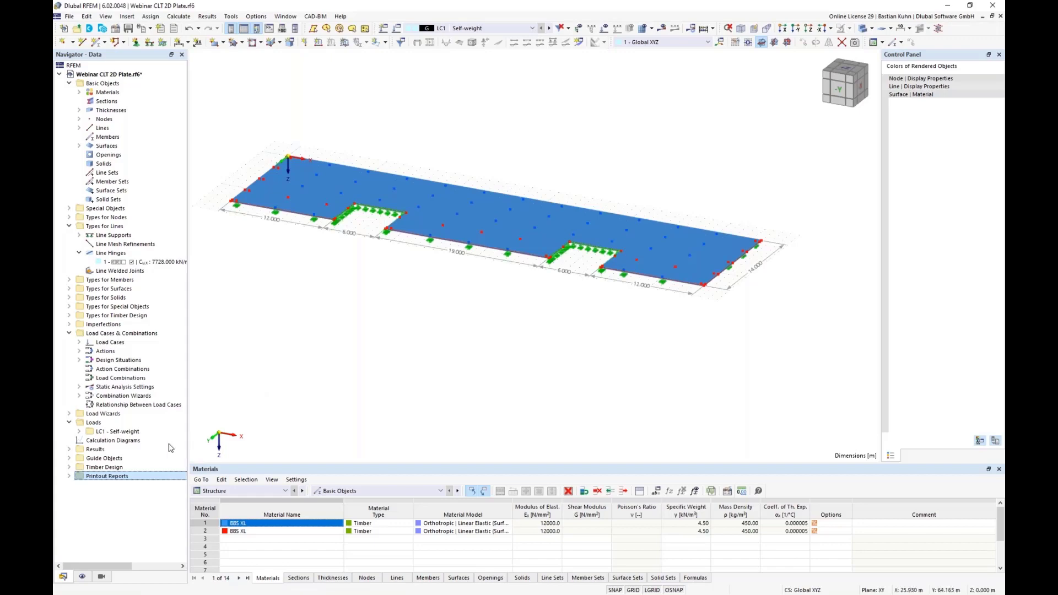
- Open the Timber CLT printout report and view its cover page and contents
{"action": "left_click", "coordinate": [69, 476]}
{"action": "double_click", "coordinate": [104, 485]}
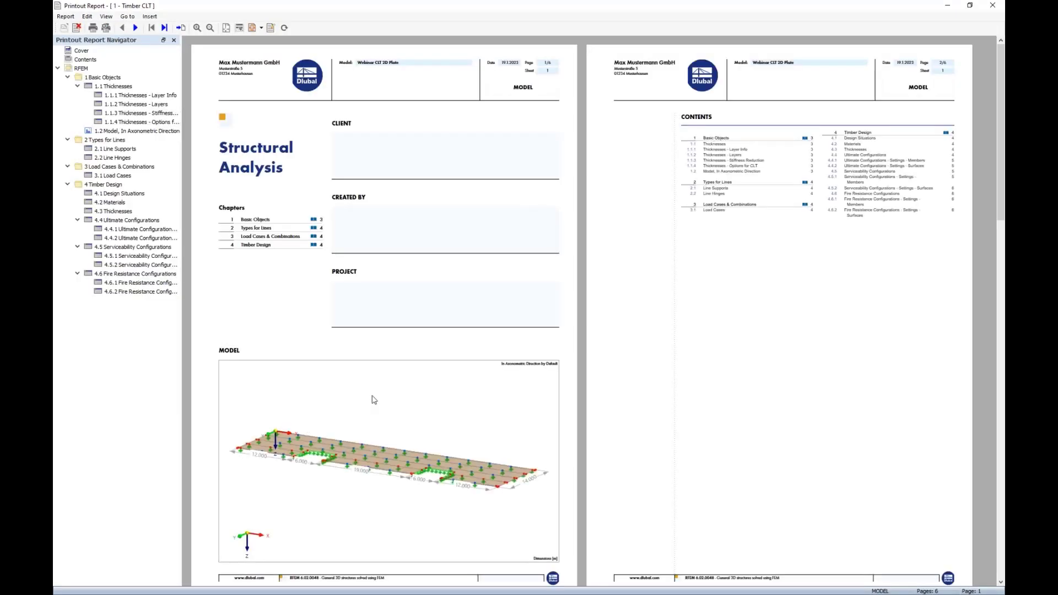
{"action": "scroll", "coordinate": [373, 400], "scroll_direction": "down", "scroll_amount": 2}
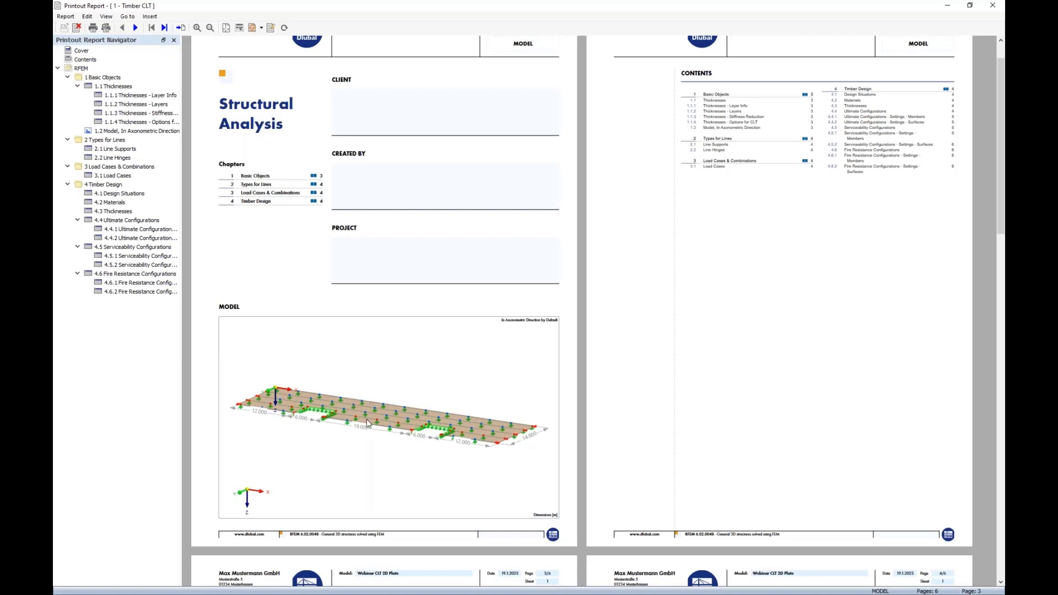
- Move the printout report window aside, return to the RFEM model and deactivate all dimensions
{"action": "double_click", "coordinate": [592, 11]}
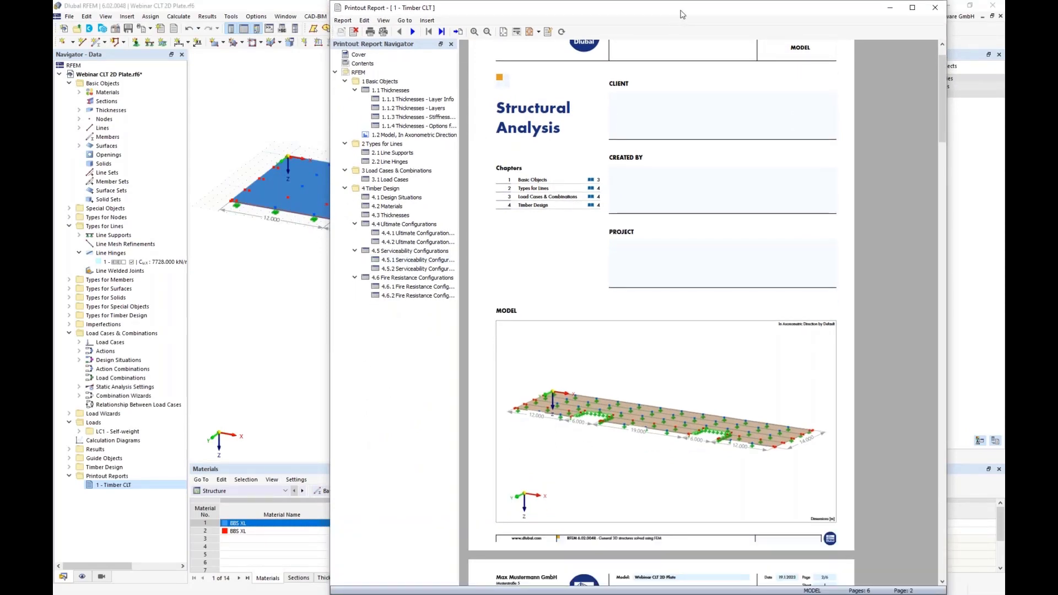
{"action": "left_click_drag", "start_coordinate": [681, 13], "coordinate": [736, 14]}
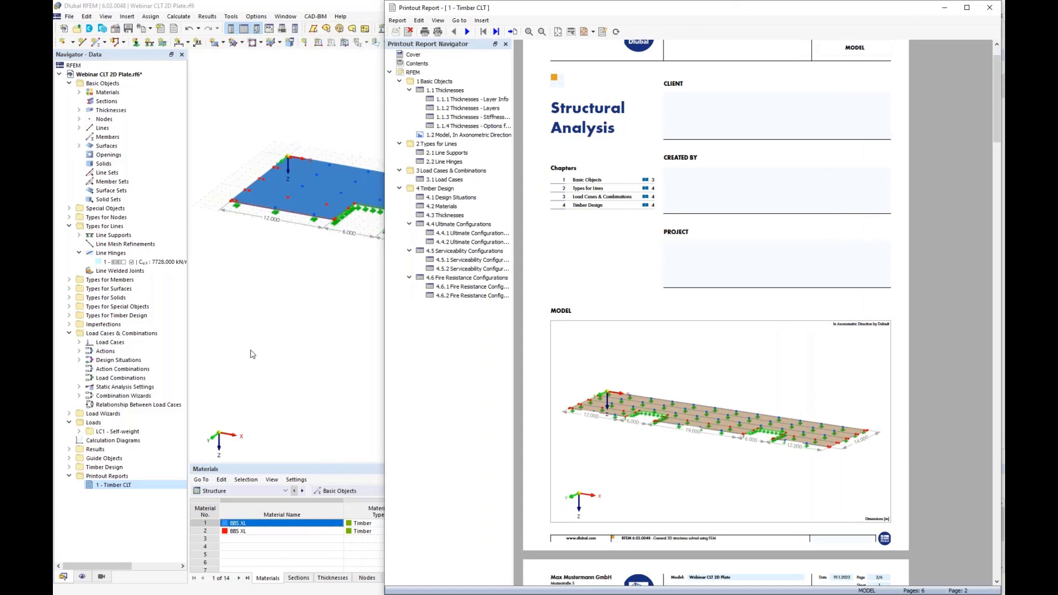
{"action": "left_click", "coordinate": [285, 318]}
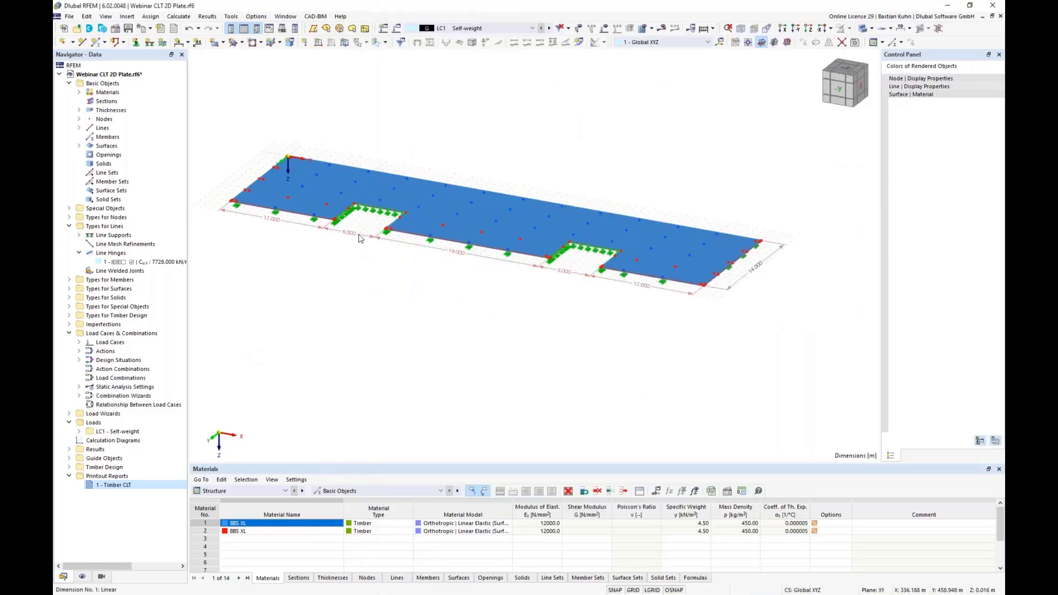
{"action": "right_click", "coordinate": [359, 238]}
{"action": "mouse_move", "coordinate": [417, 322]}
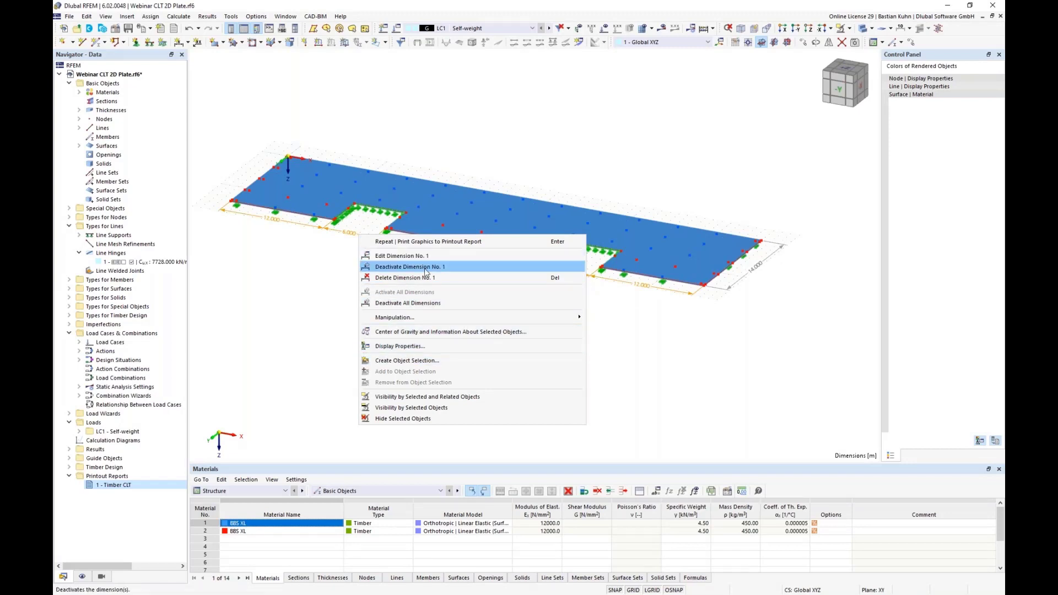
{"action": "left_click", "coordinate": [428, 303]}
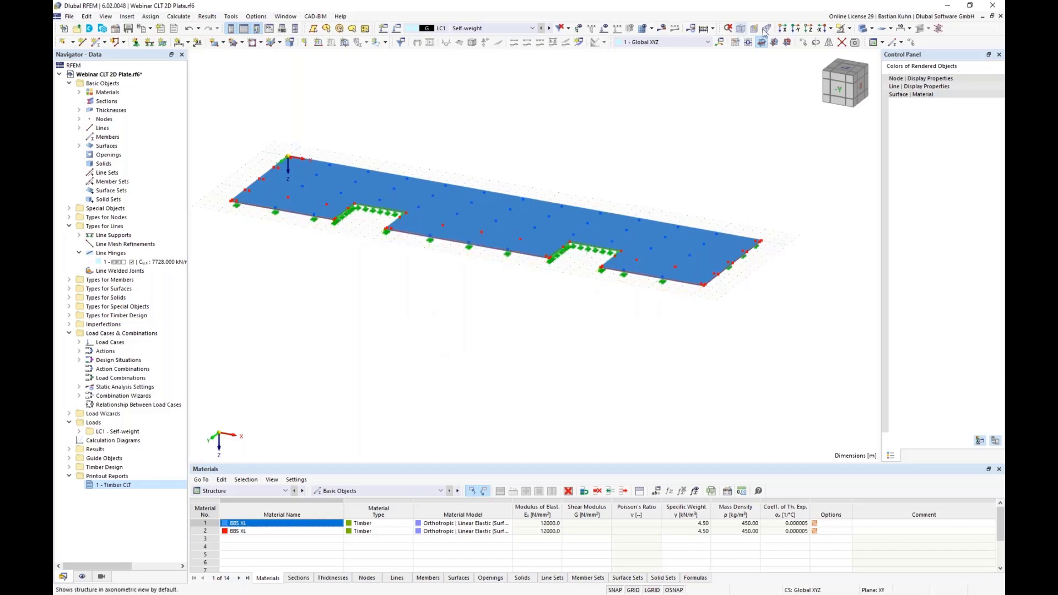
- Display the model without surface fills and apply a uniform 1 kN/m line load in direction YL to the plate's rear long edge in LC1
{"action": "left_click", "coordinate": [863, 30]}
{"action": "left_click", "coordinate": [863, 30]}
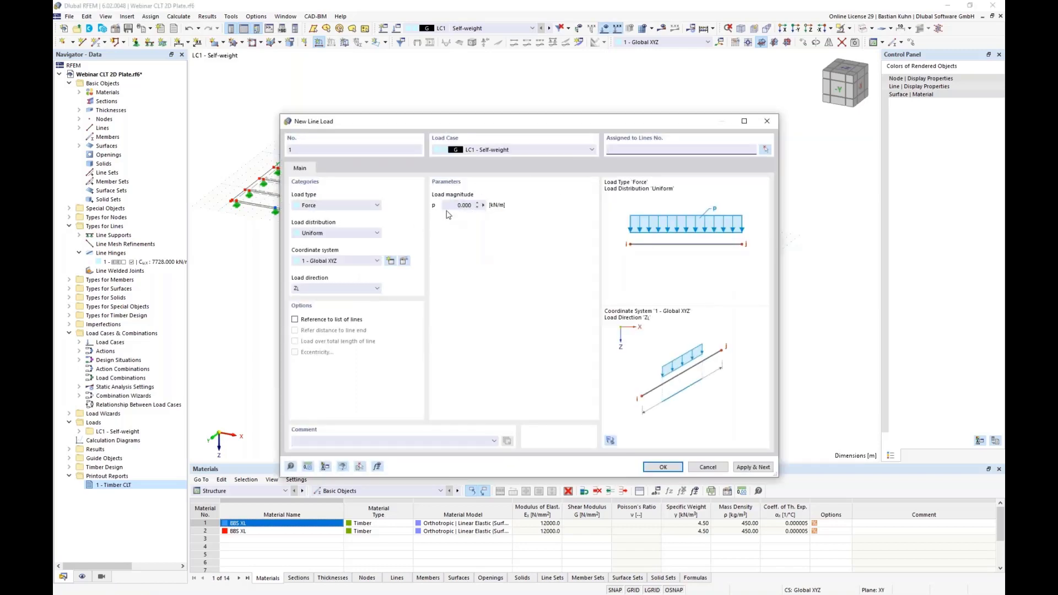
{"action": "left_click_drag", "start_coordinate": [448, 207], "coordinate": [516, 216]}
{"action": "type", "text": "1"}
{"action": "left_click", "coordinate": [364, 288]}
{"action": "left_click", "coordinate": [331, 322]}
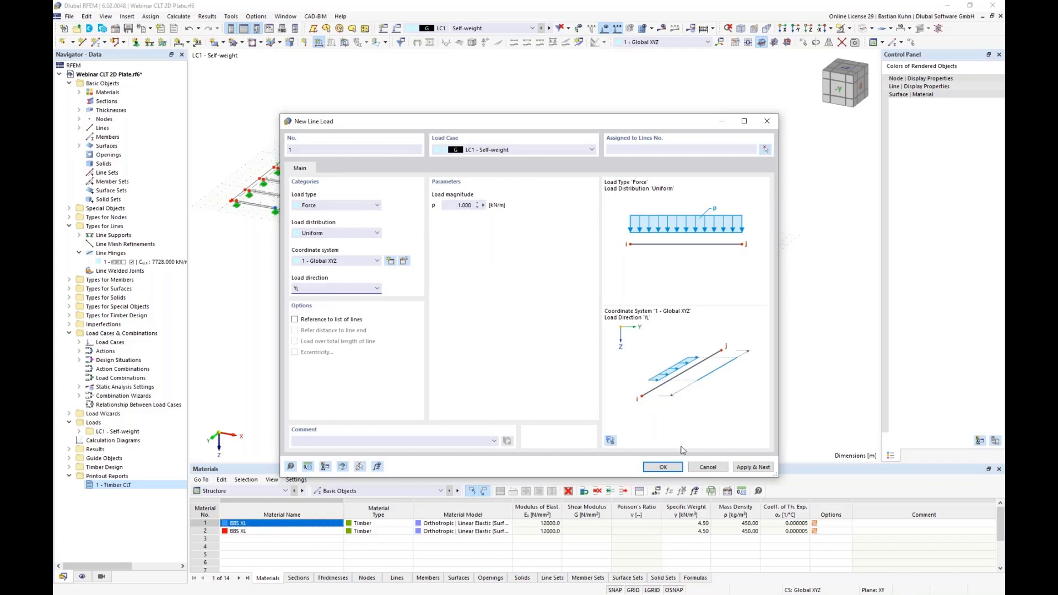
{"action": "left_click", "coordinate": [663, 467]}
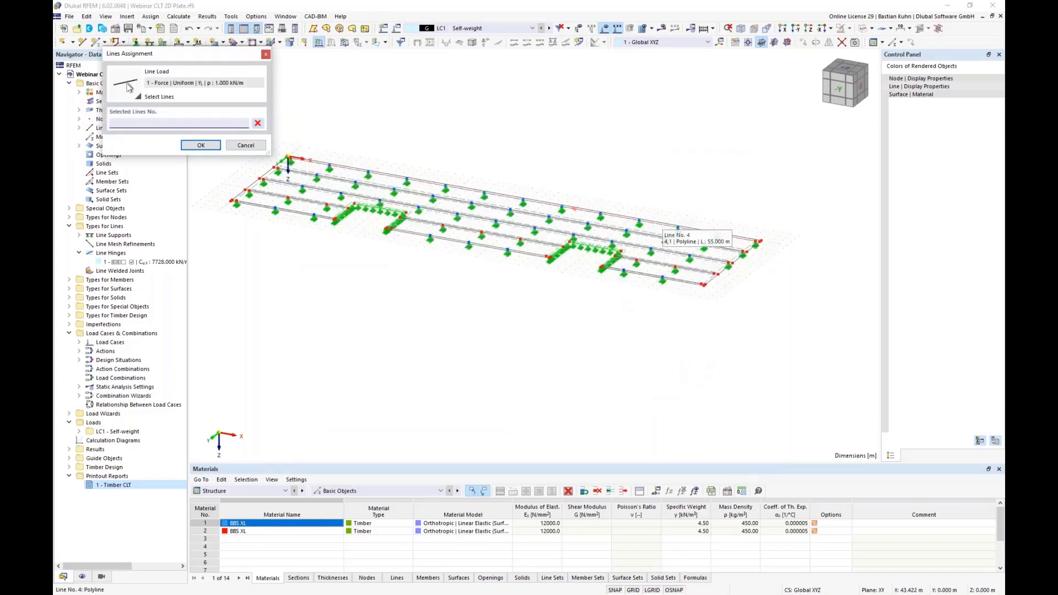
{"action": "left_click", "coordinate": [660, 223]}
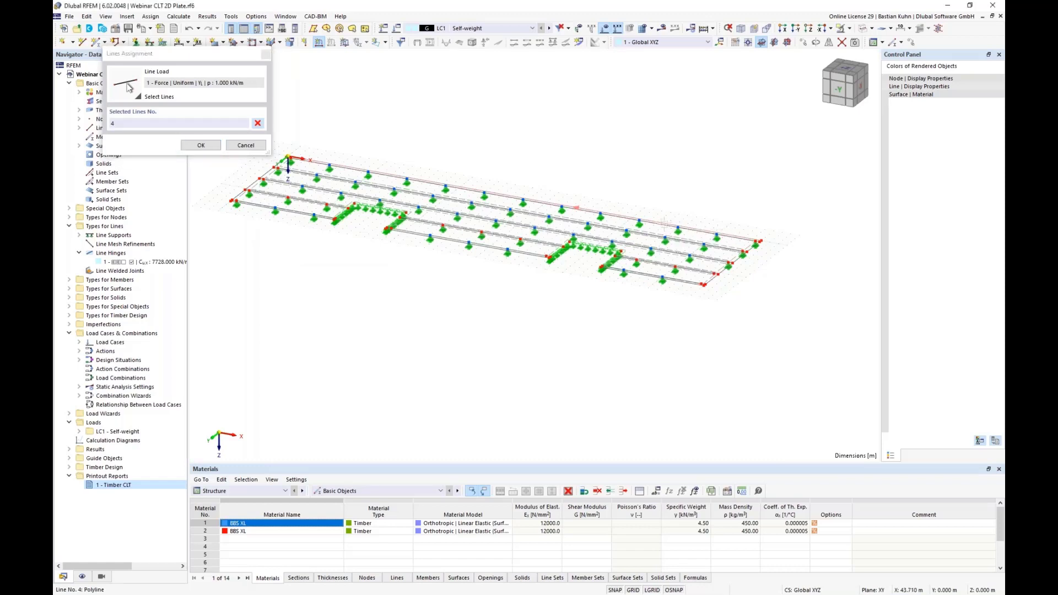
{"action": "left_click", "coordinate": [201, 146]}
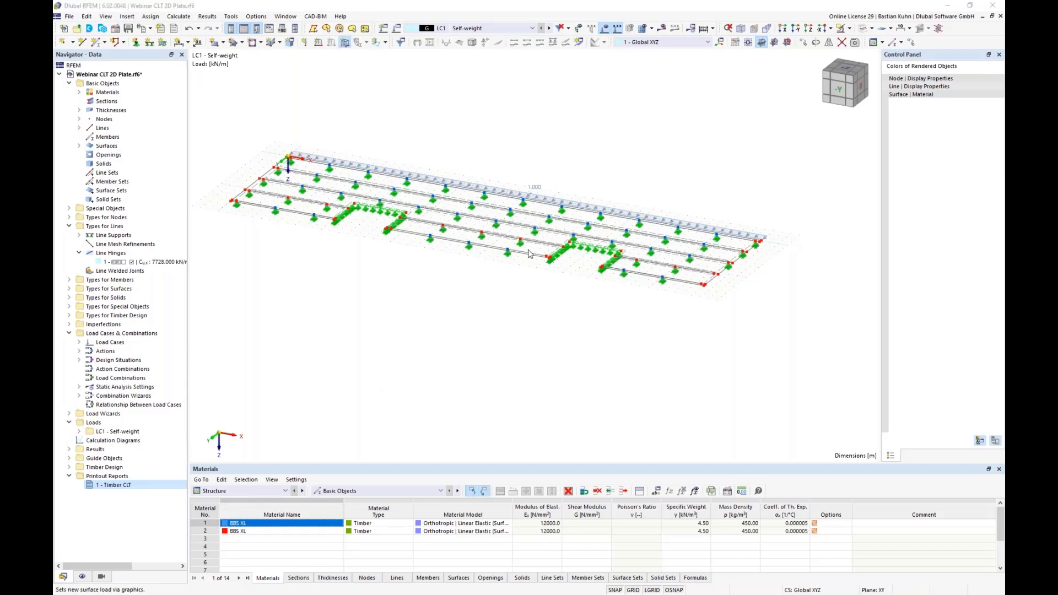
- Apply a uniform 1 kN/m² surface load in the ZA direction to all plate surfaces in LC1
{"action": "left_click_drag", "start_coordinate": [448, 198], "coordinate": [506, 209]}
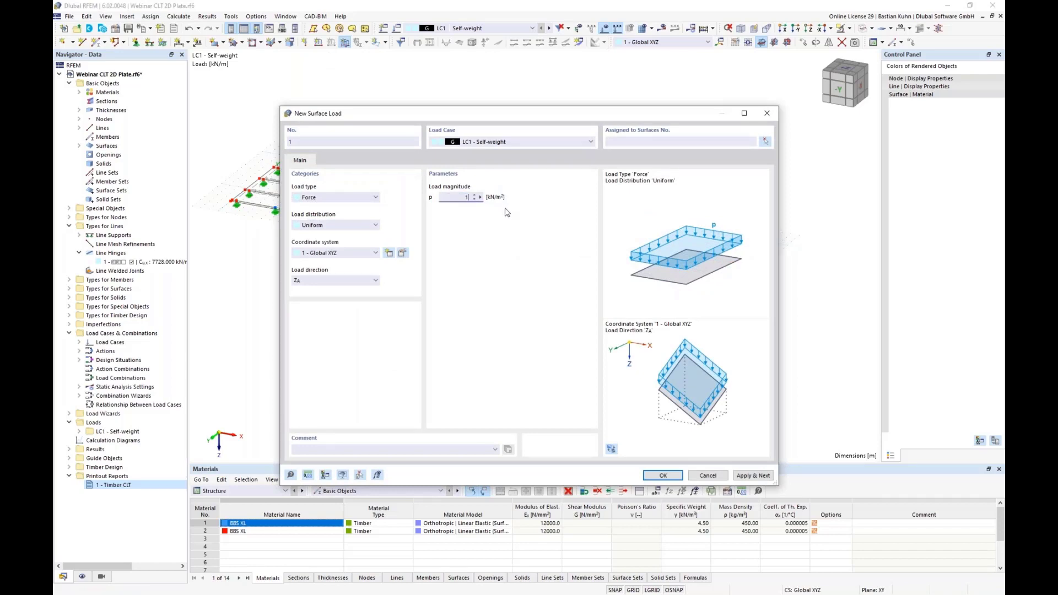
{"action": "key", "text": "Return"}
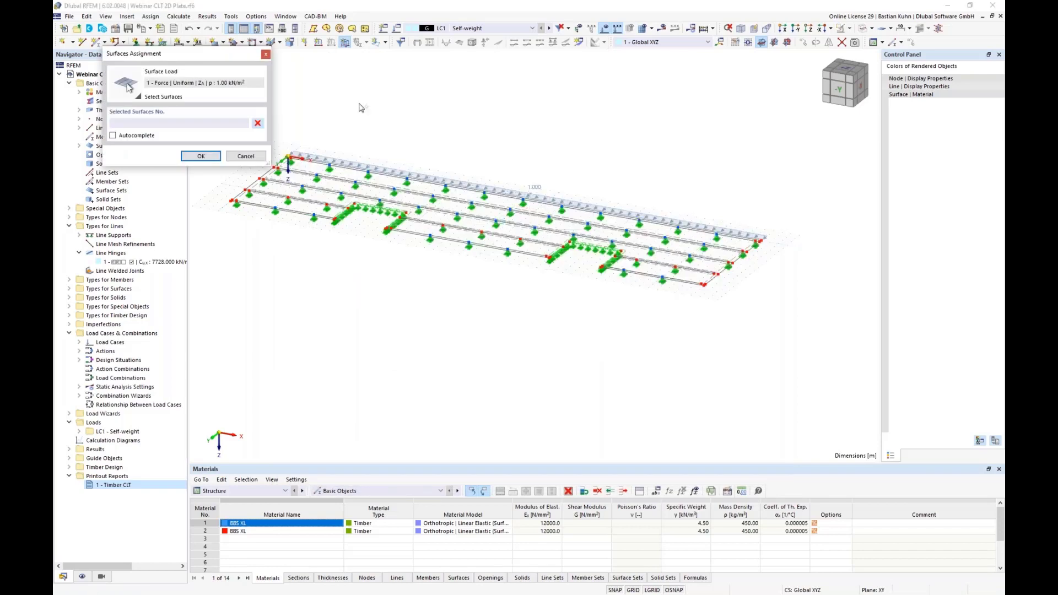
{"action": "scroll", "coordinate": [480, 105], "scroll_direction": "down", "scroll_amount": 2}
{"action": "left_click_drag", "start_coordinate": [353, 81], "coordinate": [754, 274]}
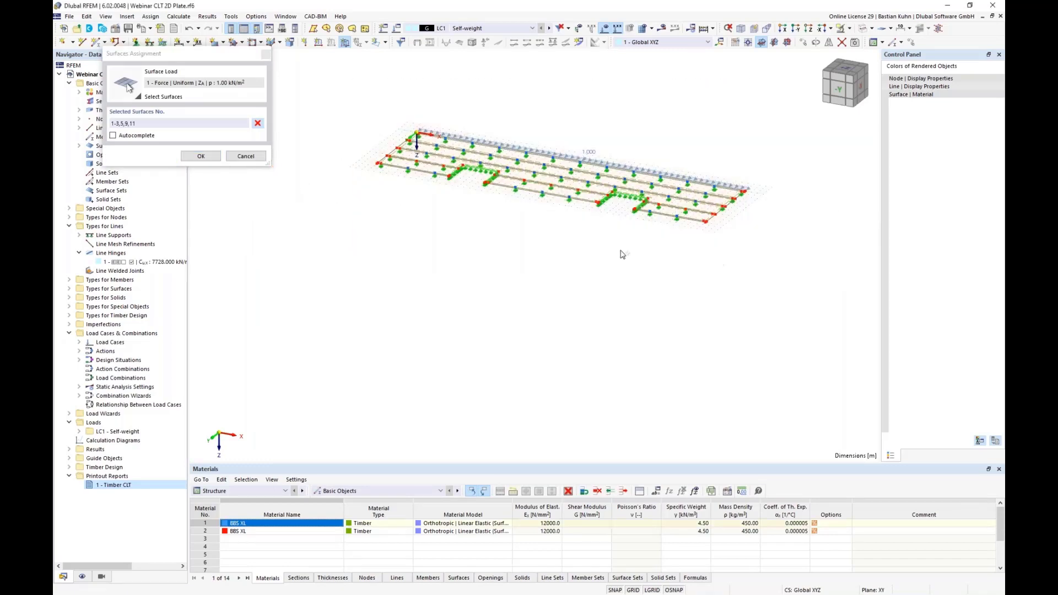
{"action": "left_click", "coordinate": [201, 156]}
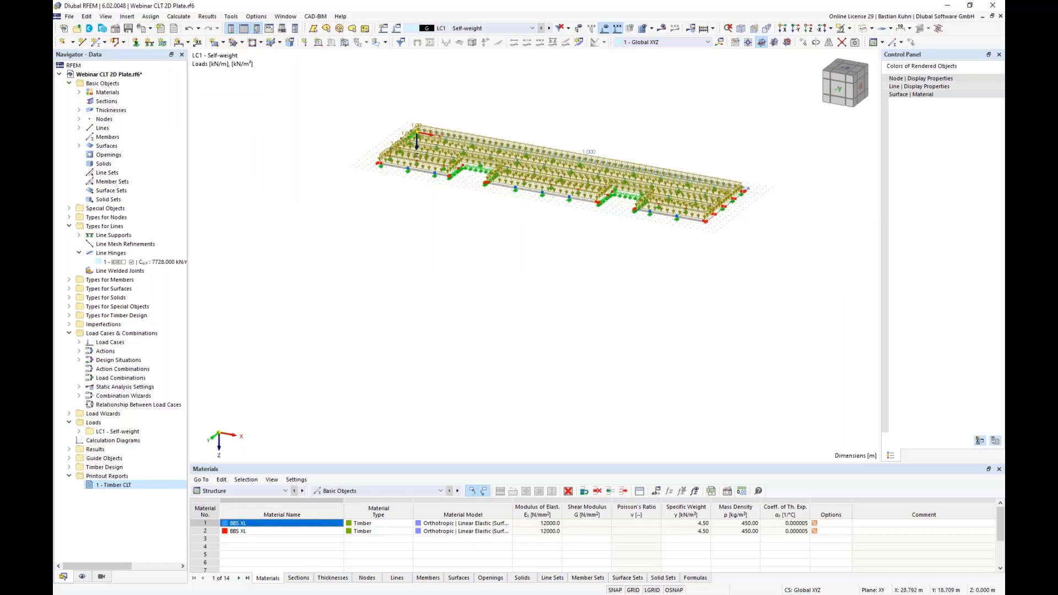
- Create load case LC2 with the action category Imposed loads - category A: domestic, residential areas
{"action": "middle_click_drag", "start_coordinate": [536, 207], "coordinate": [485, 245]}
{"action": "left_click", "coordinate": [384, 29]}
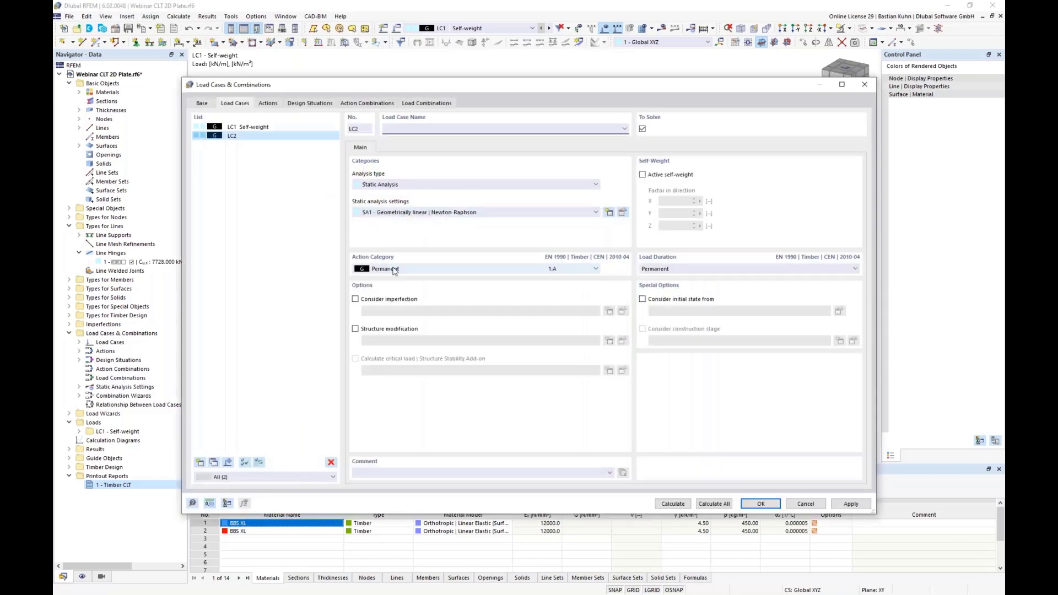
{"action": "left_click", "coordinate": [392, 268]}
{"action": "left_click", "coordinate": [395, 305]}
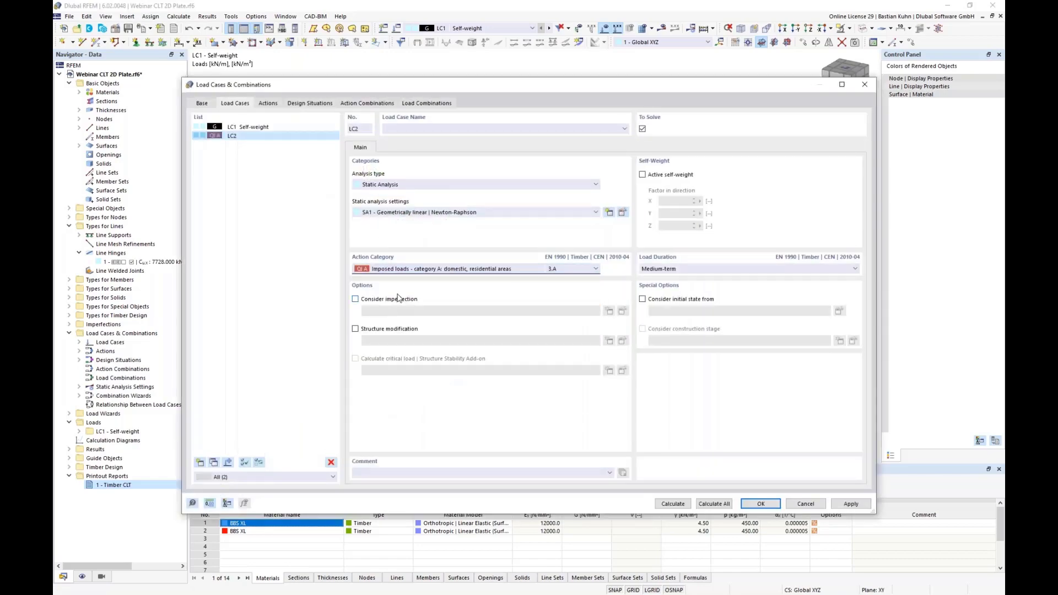
- Add load cases LC3, LC4 and LC5 with the same imposed load category and accept the load case definitions
{"action": "left_click", "coordinate": [201, 463]}
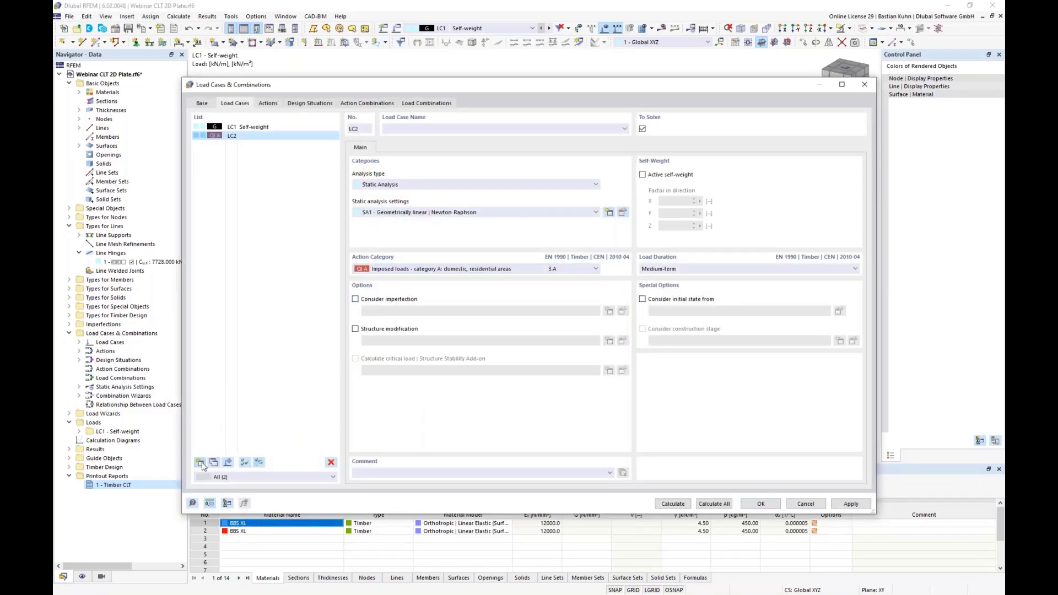
{"action": "left_click", "coordinate": [200, 463]}
{"action": "left_click", "coordinate": [200, 463]}
{"action": "left_click", "coordinate": [200, 463]}
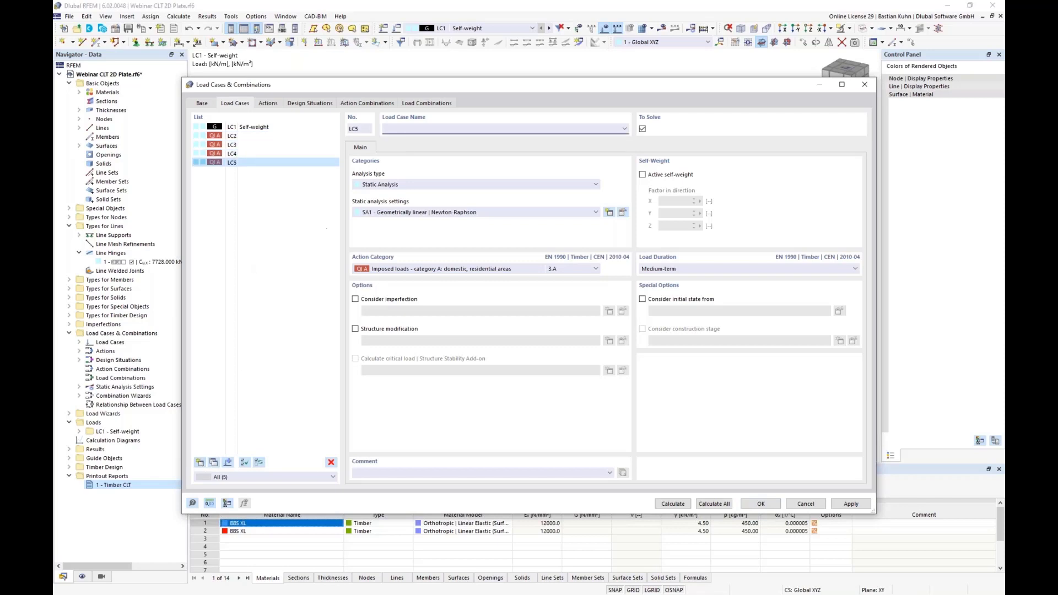
{"action": "left_click", "coordinate": [760, 503]}
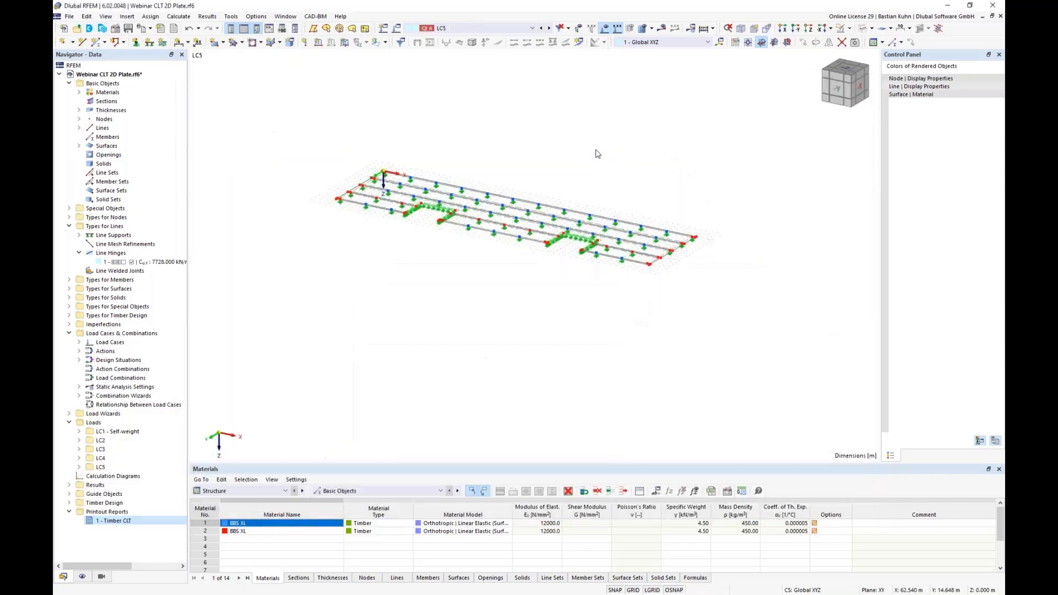
- Make LC2 the active load case and define a uniform 1.5 kN/m² surface load on the rearmost plate strip, surface 1
{"action": "left_click", "coordinate": [529, 28]}
{"action": "left_click", "coordinate": [524, 45]}
{"action": "left_click", "coordinate": [344, 44]}
{"action": "left_click", "coordinate": [461, 197]}
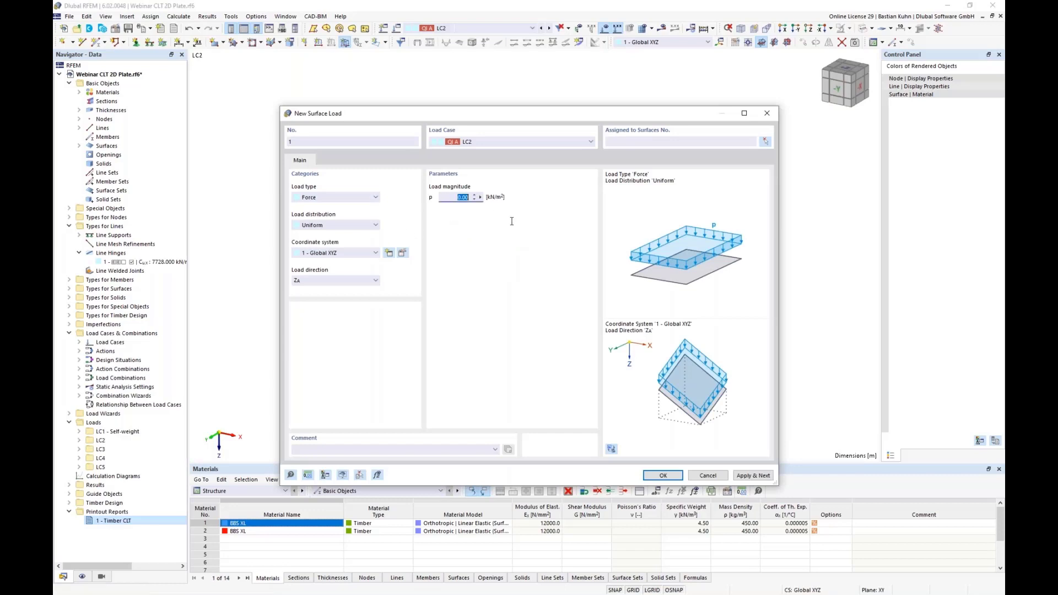
{"action": "type", "text": "1,5"}
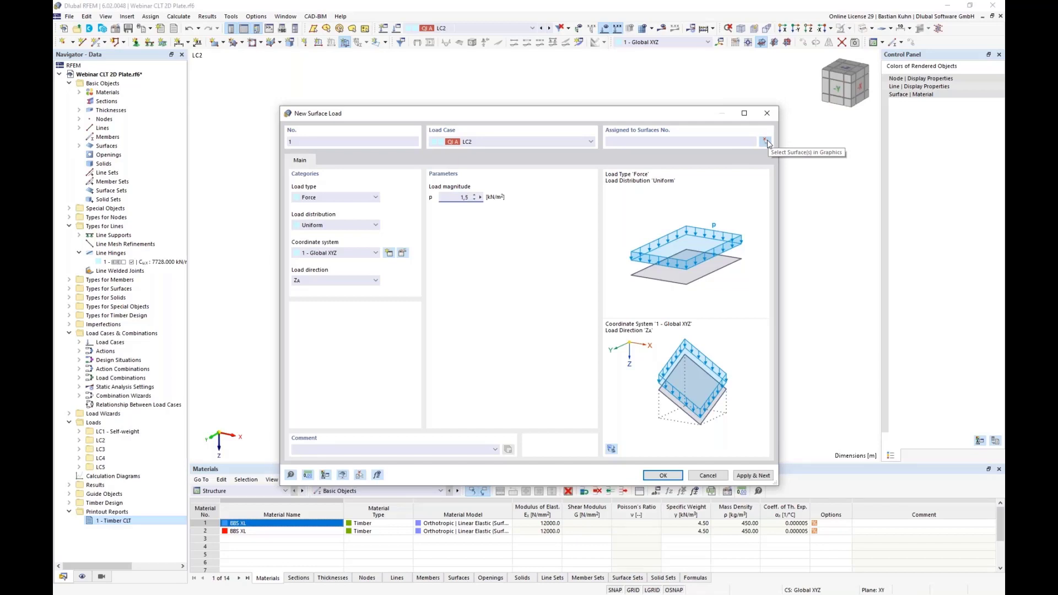
{"action": "left_click", "coordinate": [767, 142]}
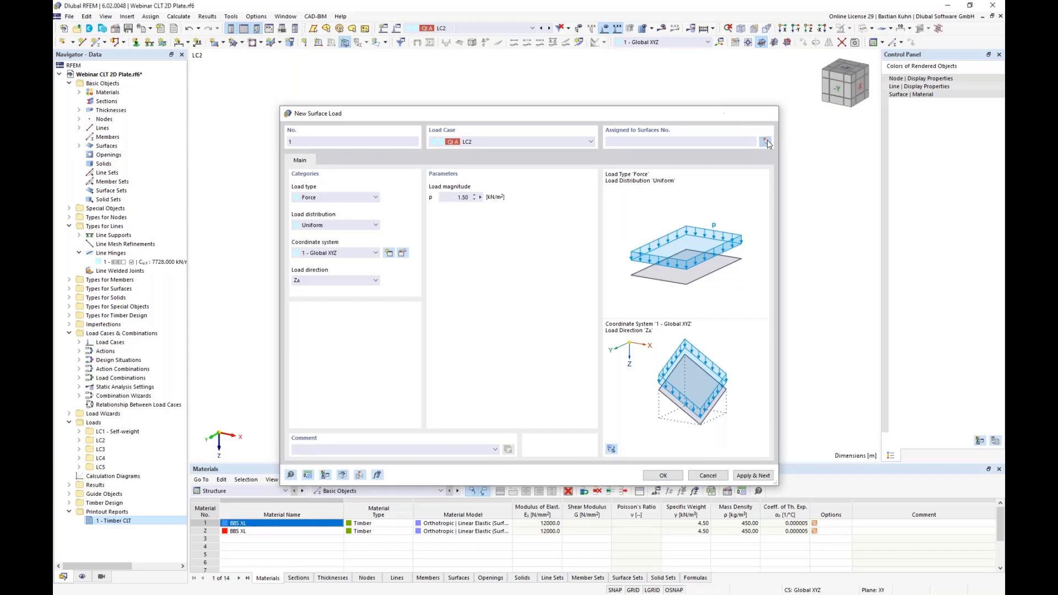
{"action": "left_click", "coordinate": [621, 229]}
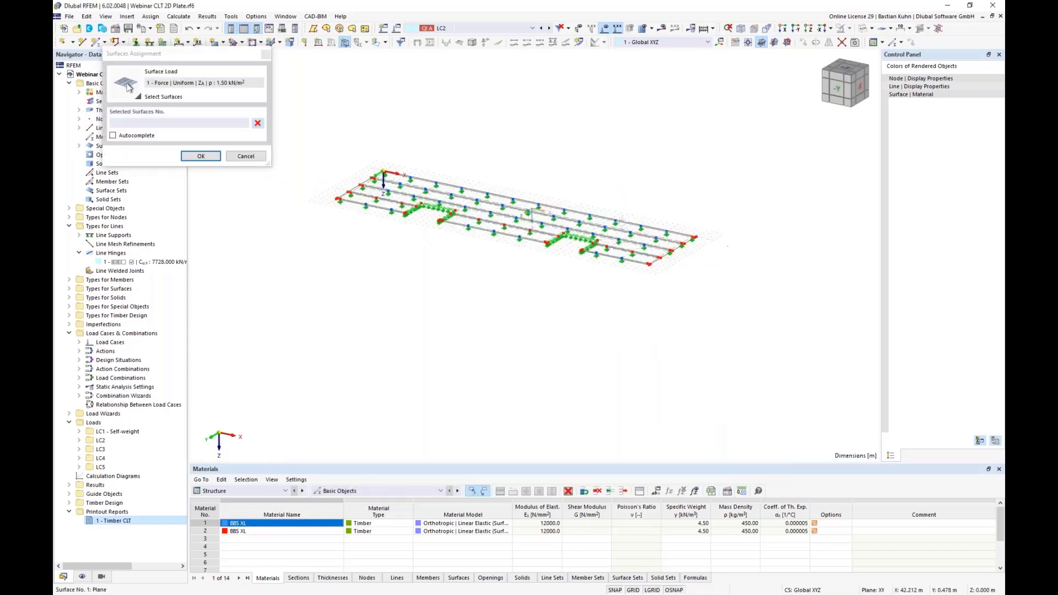
{"action": "left_click", "coordinate": [209, 158]}
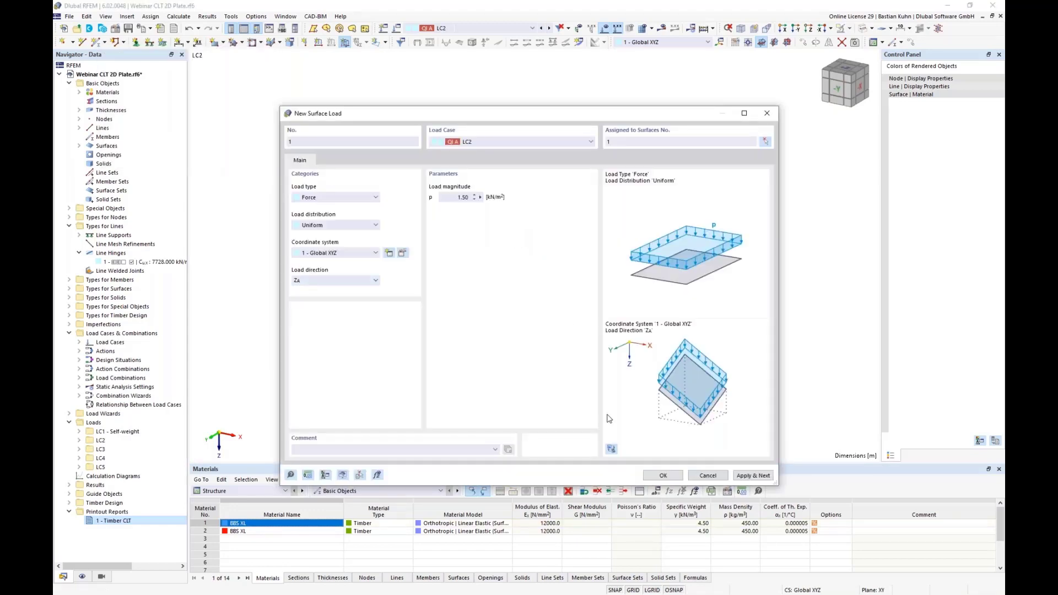
- Assign the 1.5 kN/m² surface load in LC3 to the second plate strip, surface 2, and apply it
{"action": "left_click", "coordinate": [590, 141]}
{"action": "left_click", "coordinate": [578, 164]}
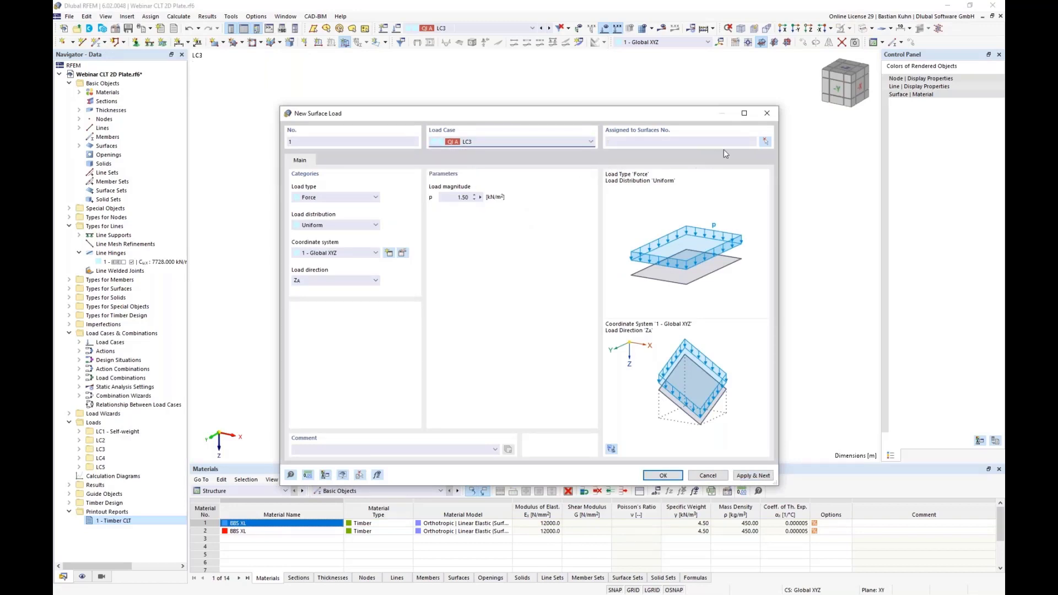
{"action": "left_click", "coordinate": [765, 142]}
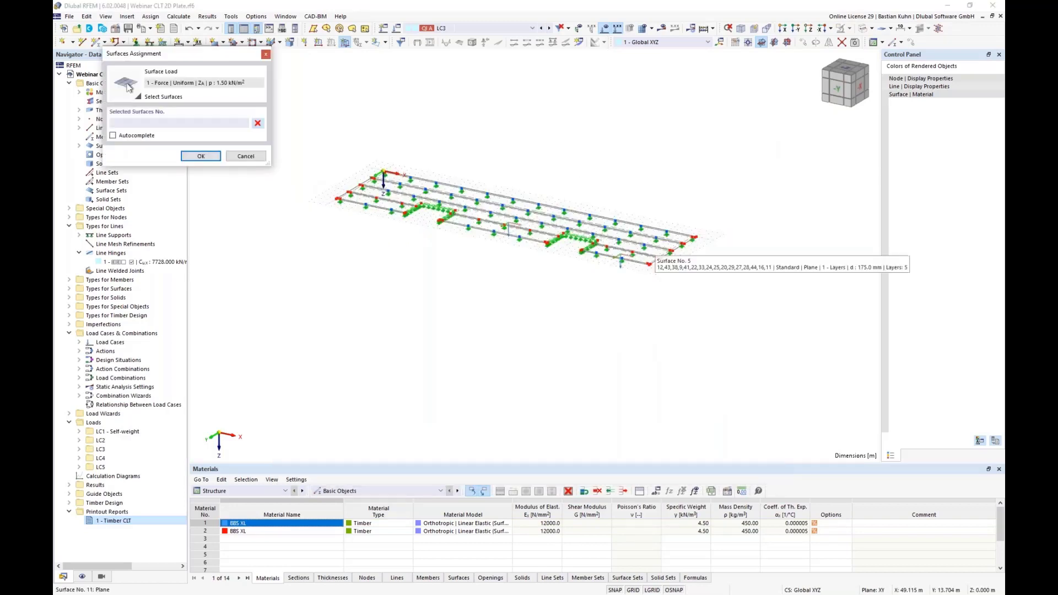
{"action": "left_click", "coordinate": [504, 224]}
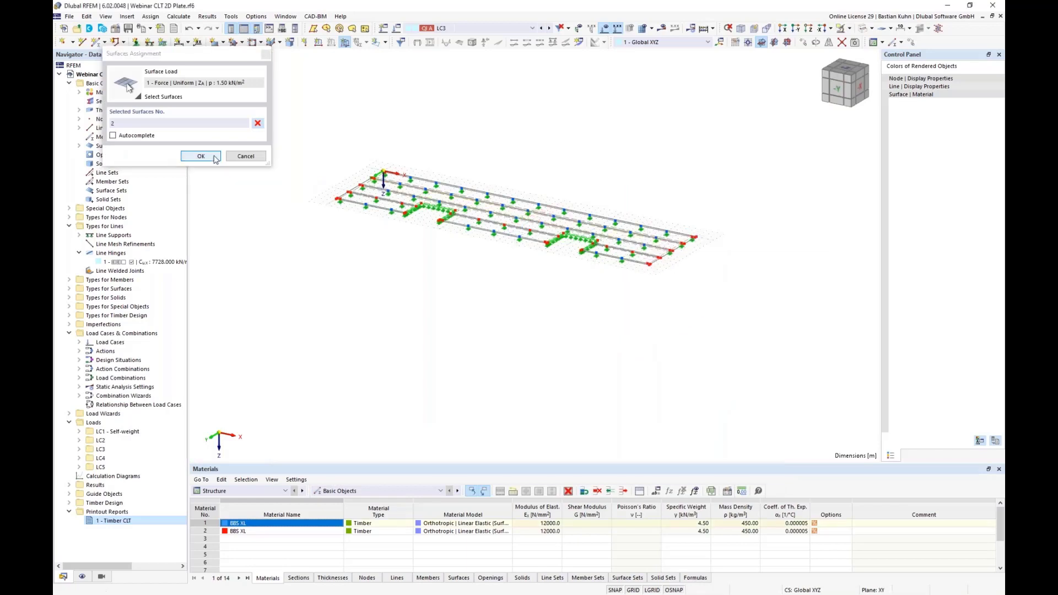
{"action": "left_click", "coordinate": [214, 157]}
{"action": "left_click", "coordinate": [741, 476]}
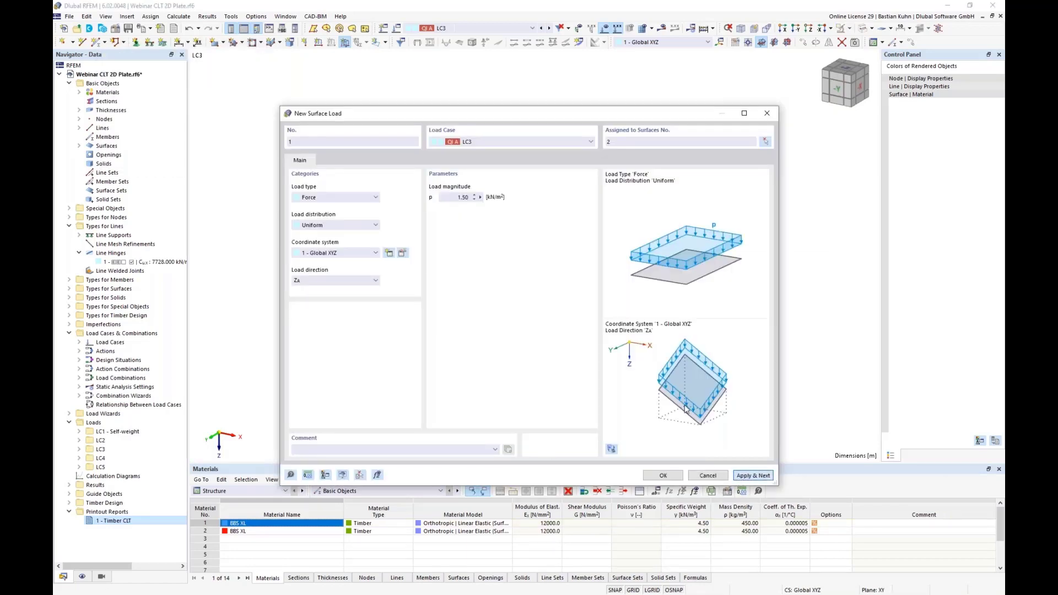
- Assign the 1.5 kN/m² surface load in LC4 to the third plate strip, surface 5
{"action": "left_click", "coordinate": [549, 147]}
{"action": "left_click", "coordinate": [523, 174]}
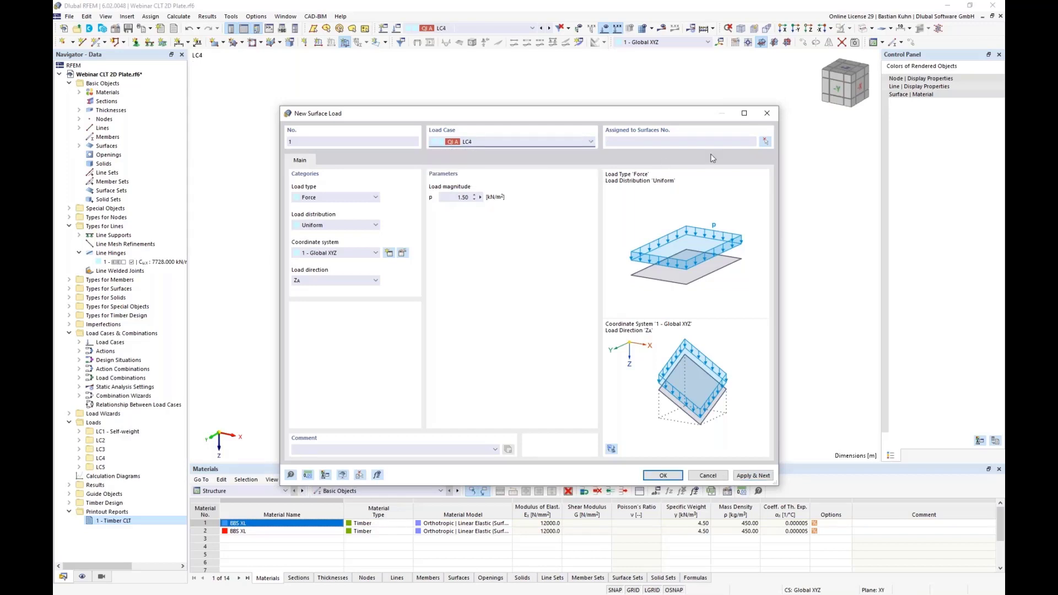
{"action": "left_click", "coordinate": [764, 143]}
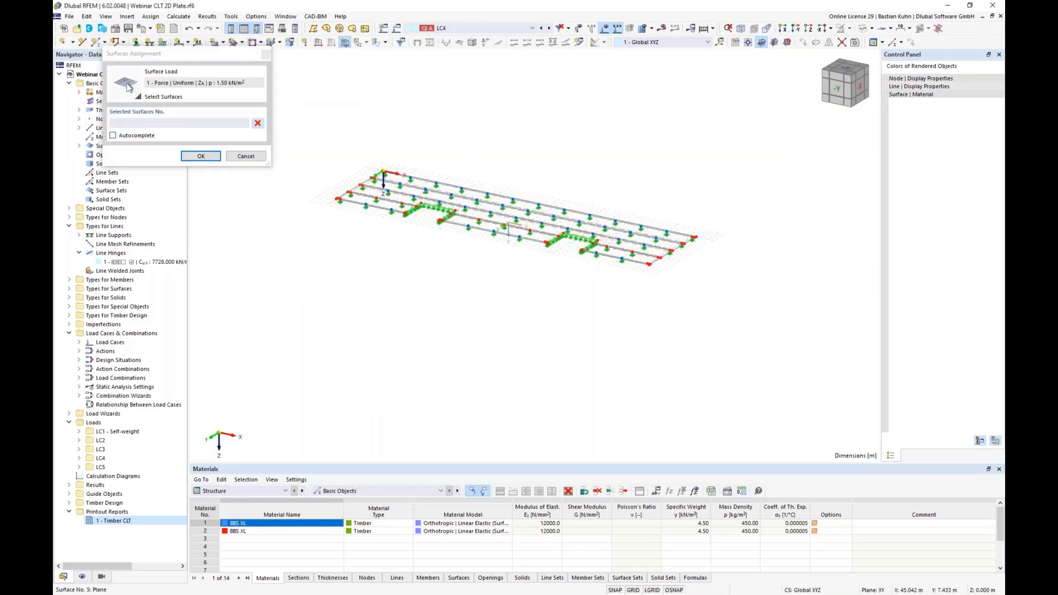
{"action": "left_click", "coordinate": [201, 156]}
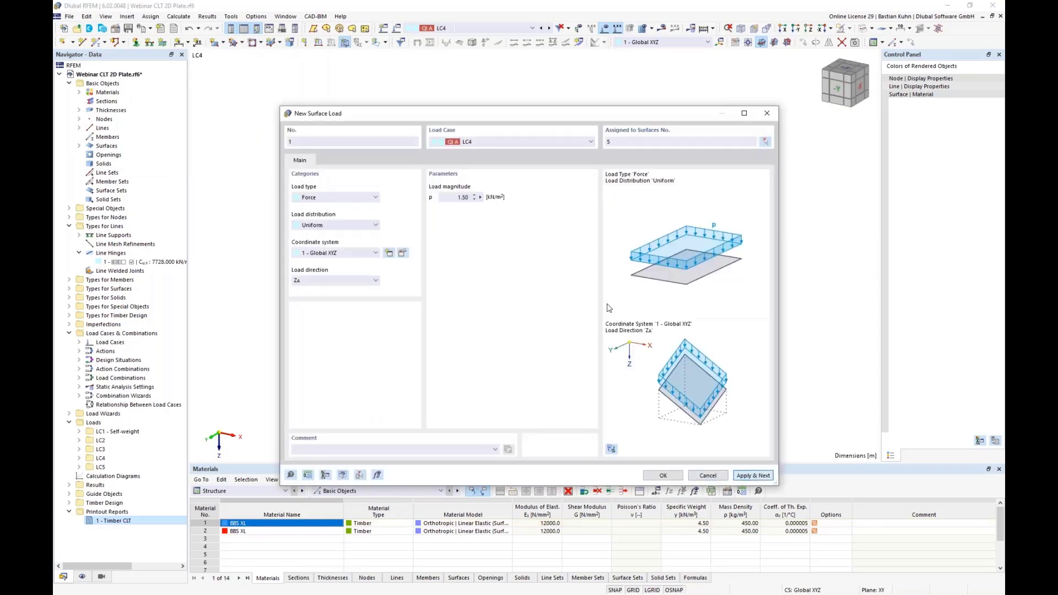
- Assign the 1.5 kN/m² surface load in LC5 to the three front strip parts, surfaces 3, 9 and 11, and accept it
{"action": "left_click", "coordinate": [547, 145]}
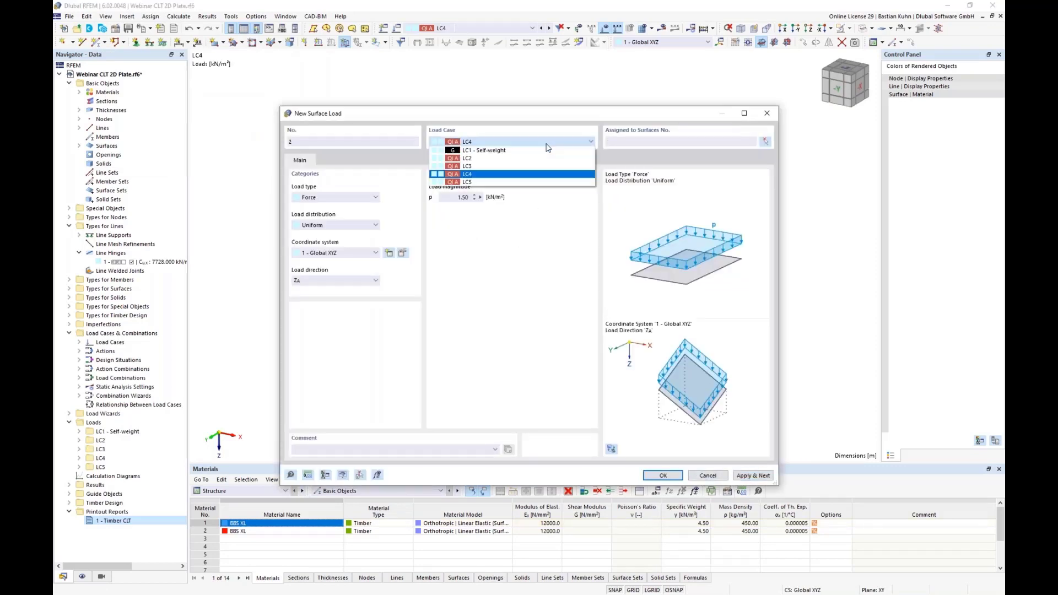
{"action": "left_click", "coordinate": [539, 181]}
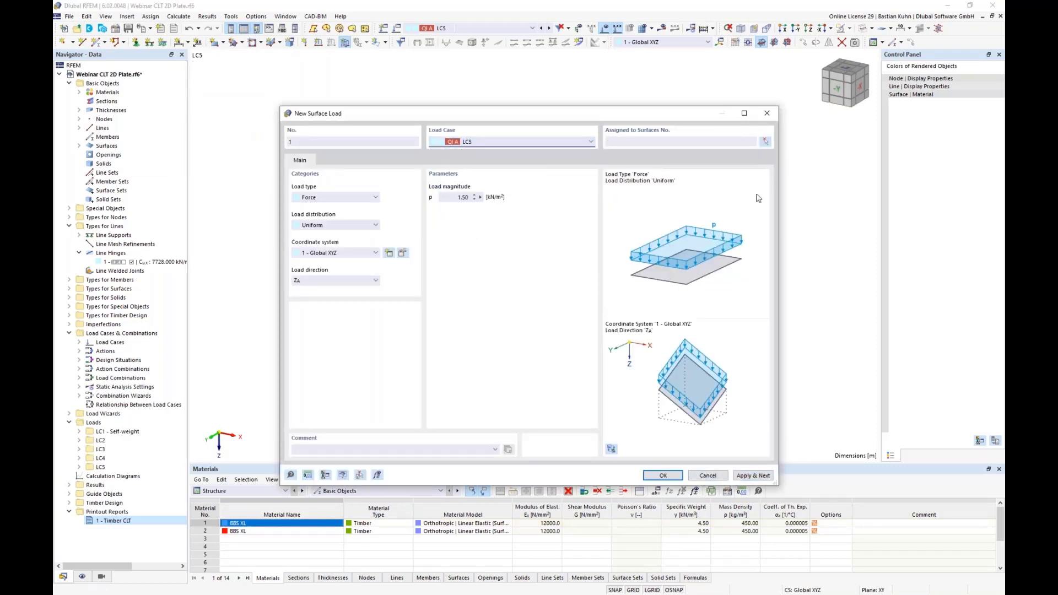
{"action": "left_click", "coordinate": [766, 142]}
{"action": "left_click", "coordinate": [360, 203]}
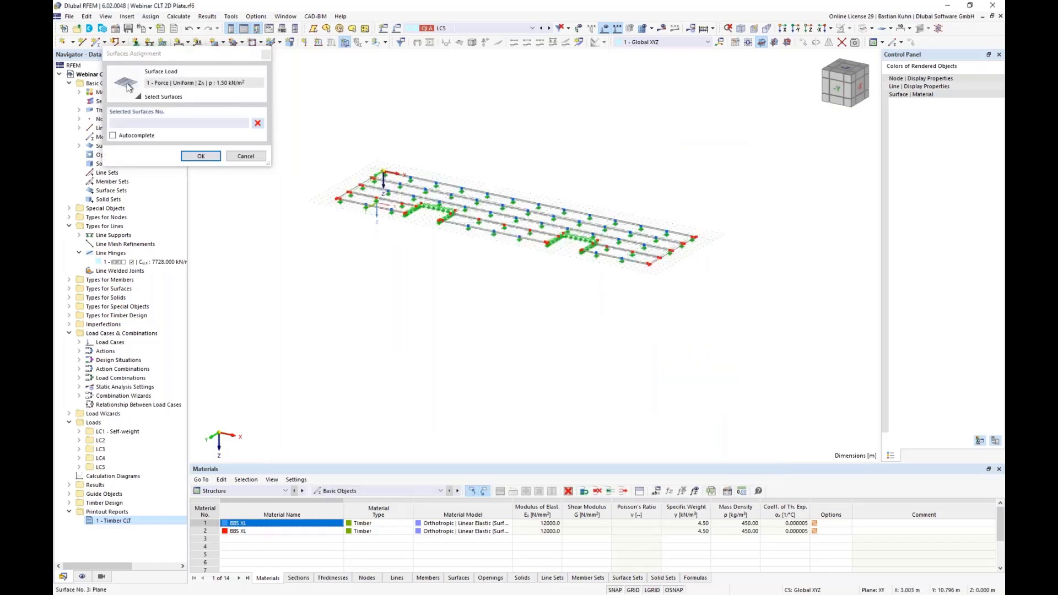
{"action": "left_click", "coordinate": [497, 235]}
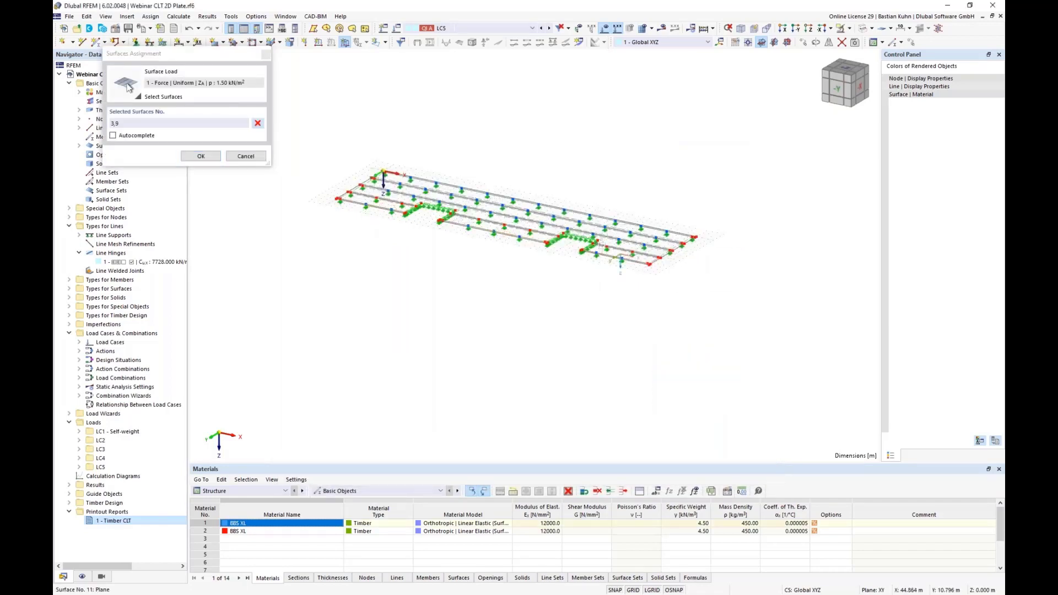
{"action": "left_click", "coordinate": [201, 156]}
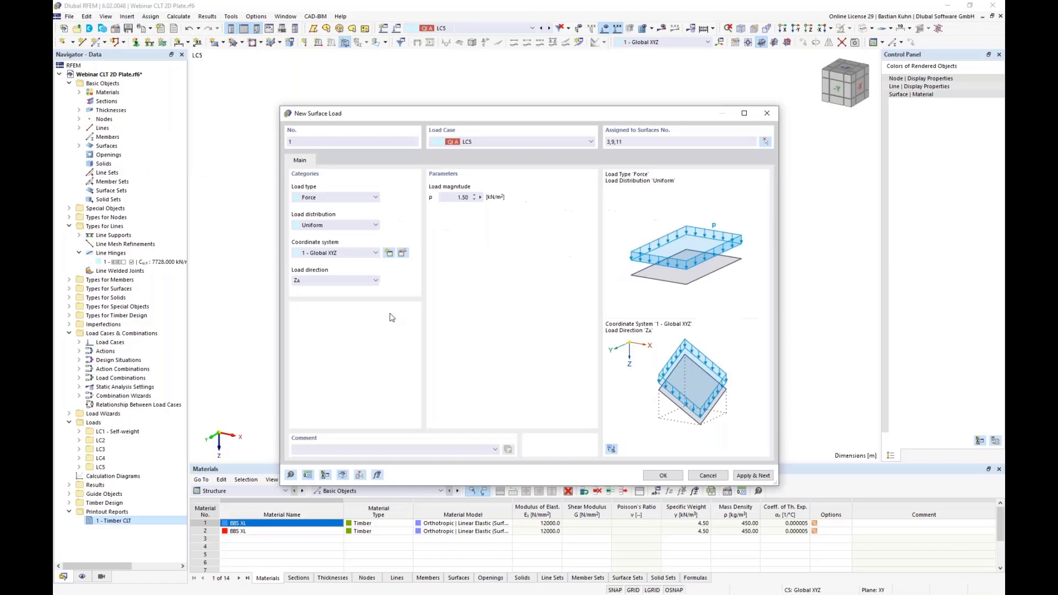
{"action": "left_click", "coordinate": [661, 475]}
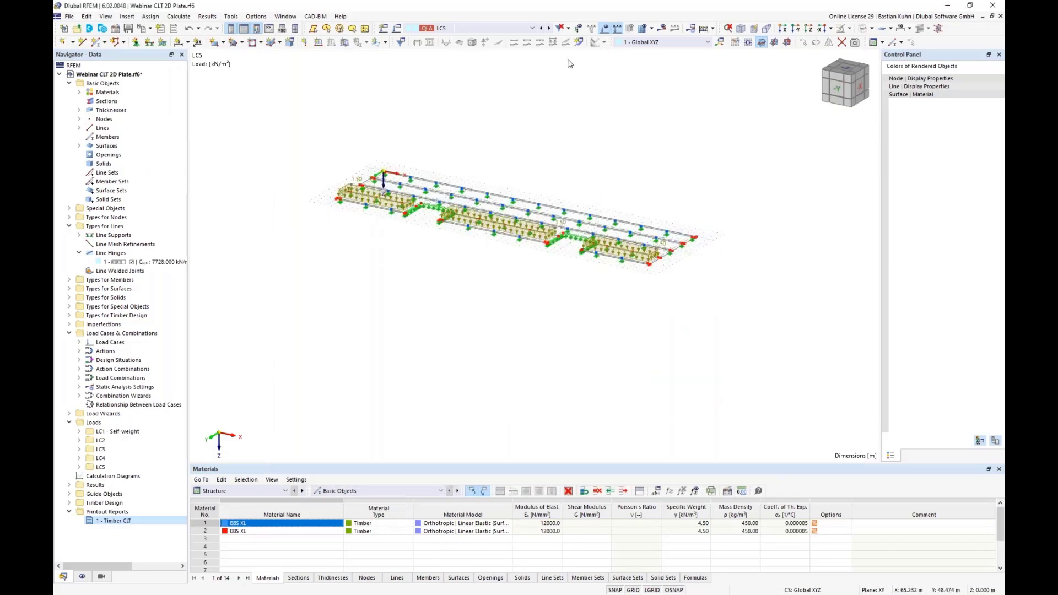
- Go back through the load cases from LC5 to LC2 to check the surface load on each plate strip
{"action": "left_click", "coordinate": [543, 29]}
{"action": "left_click", "coordinate": [542, 28]}
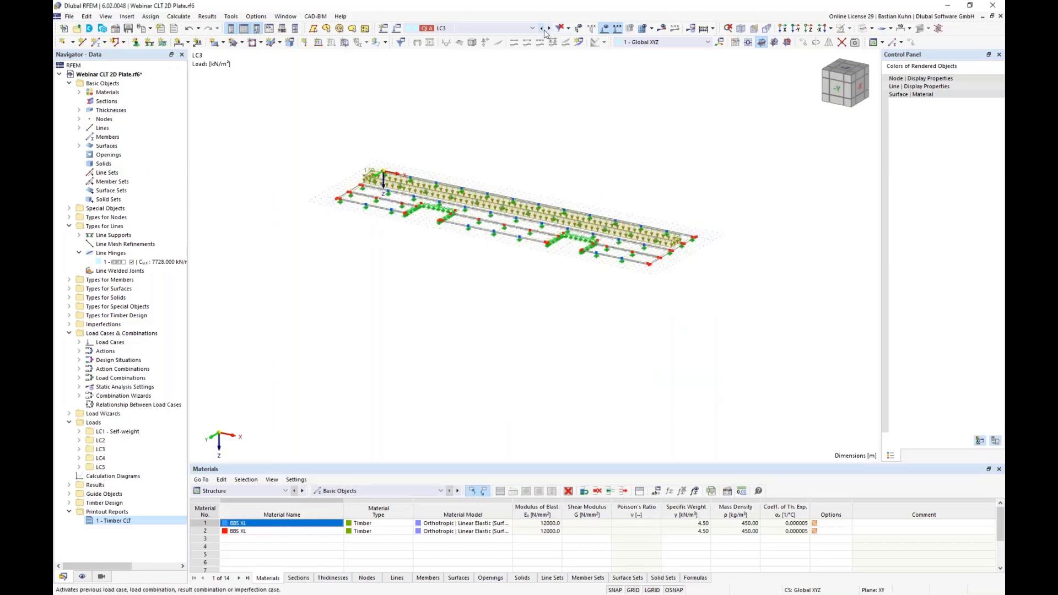
{"action": "left_click", "coordinate": [543, 29]}
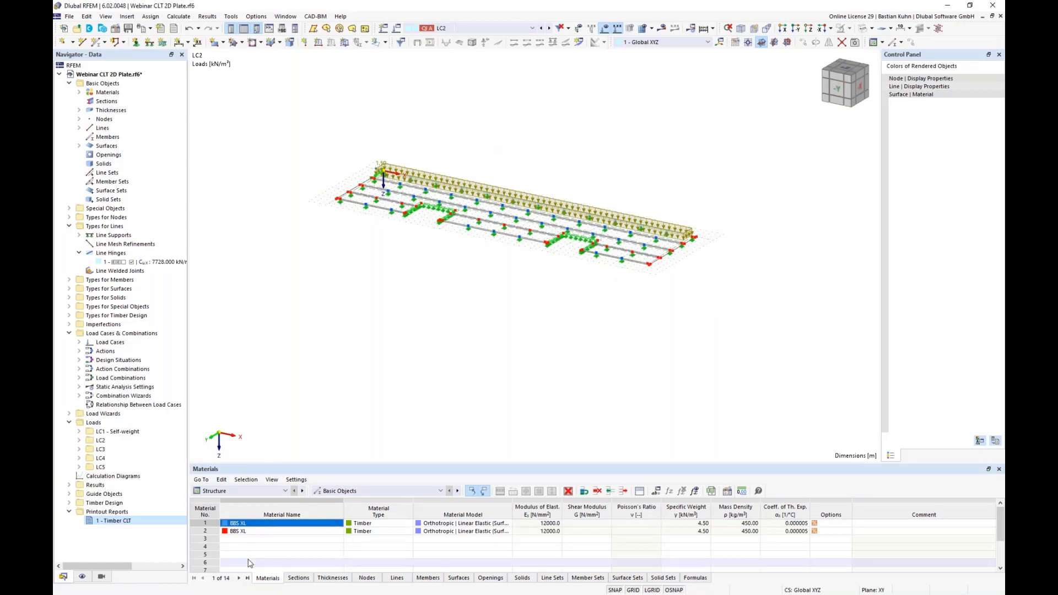
- Open the Load Cases & Combinations settings for the model
{"action": "right_click", "coordinate": [135, 334]}
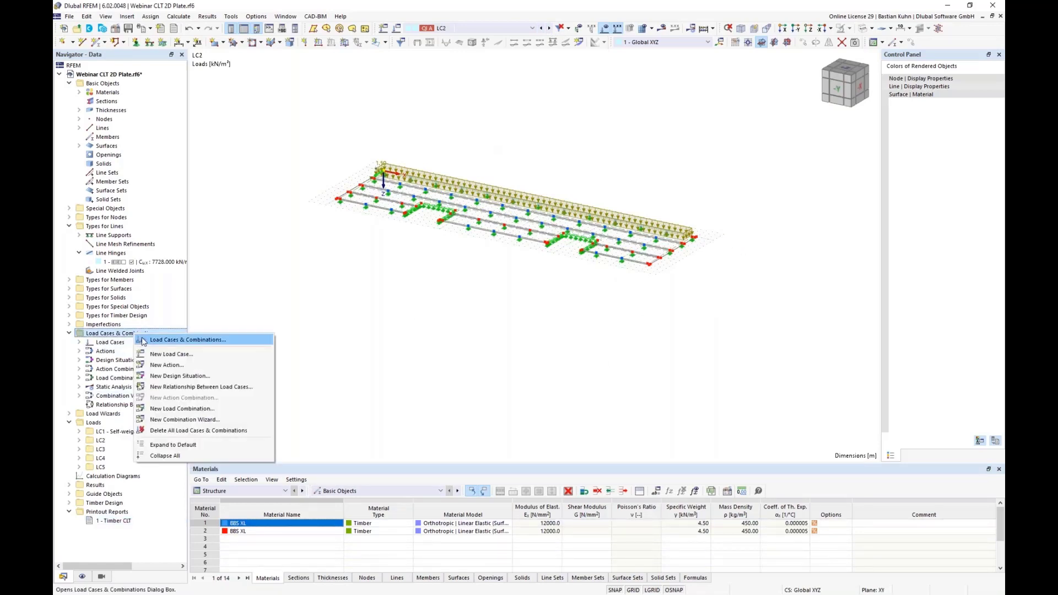
{"action": "left_click", "coordinate": [144, 340]}
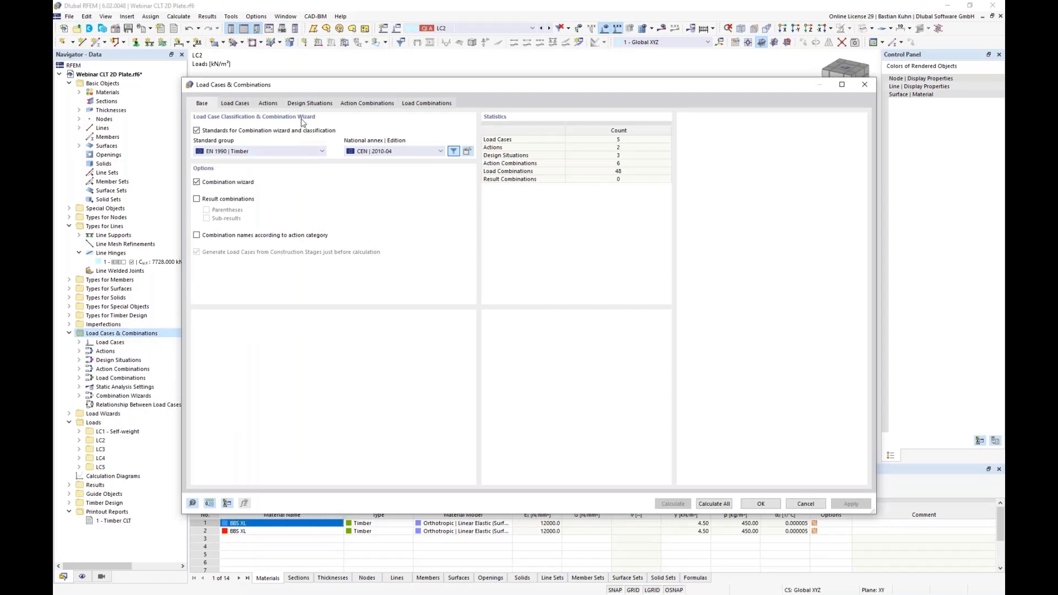
- Delete the SLS - Characteristic design situation from the list of design situations
{"action": "left_click", "coordinate": [322, 107]}
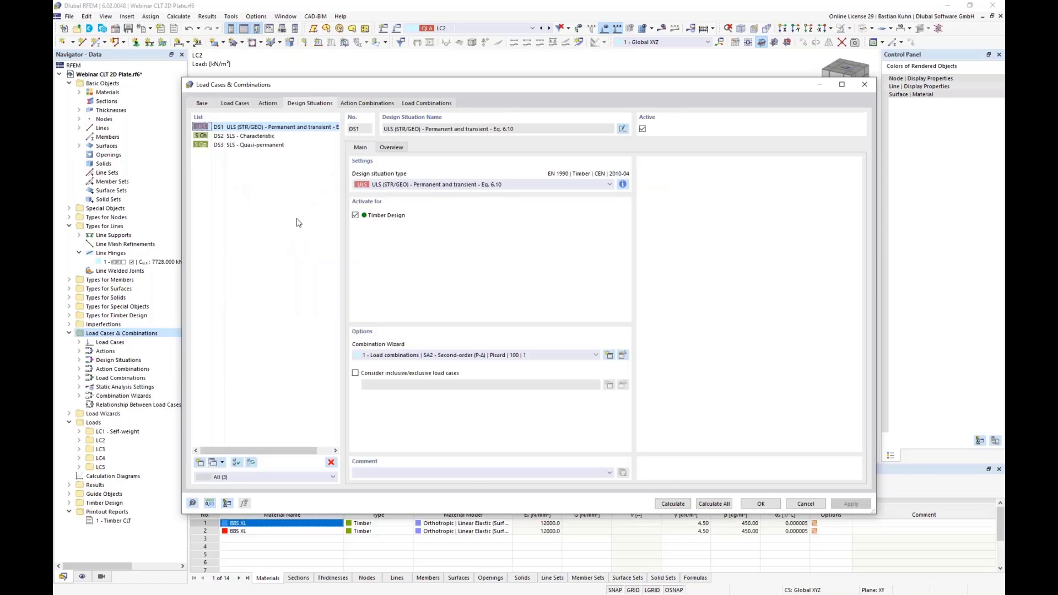
{"action": "left_click", "coordinate": [253, 136]}
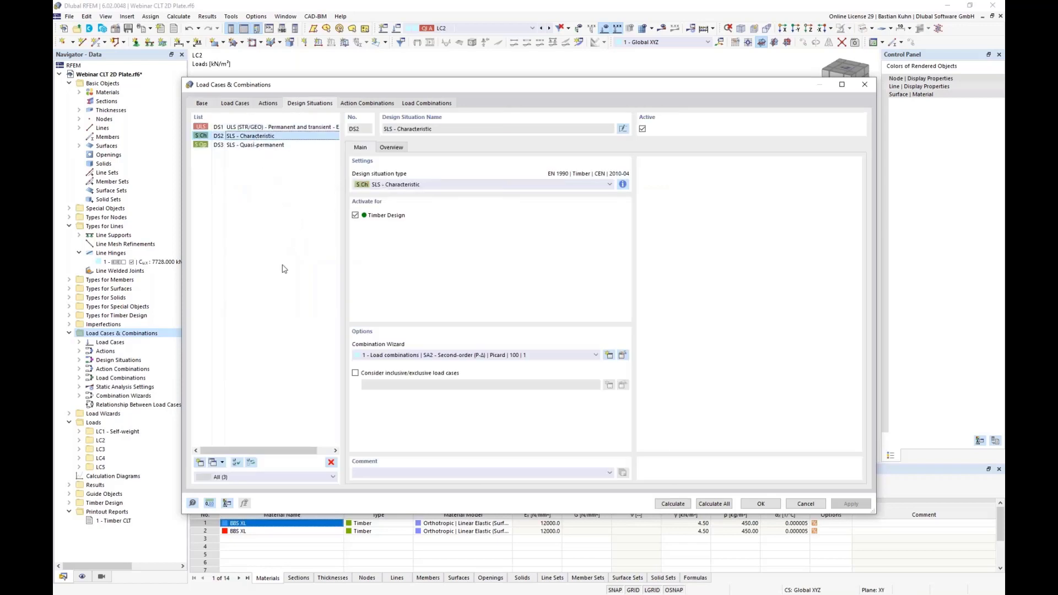
{"action": "left_click", "coordinate": [331, 462]}
{"action": "left_click", "coordinate": [525, 339]}
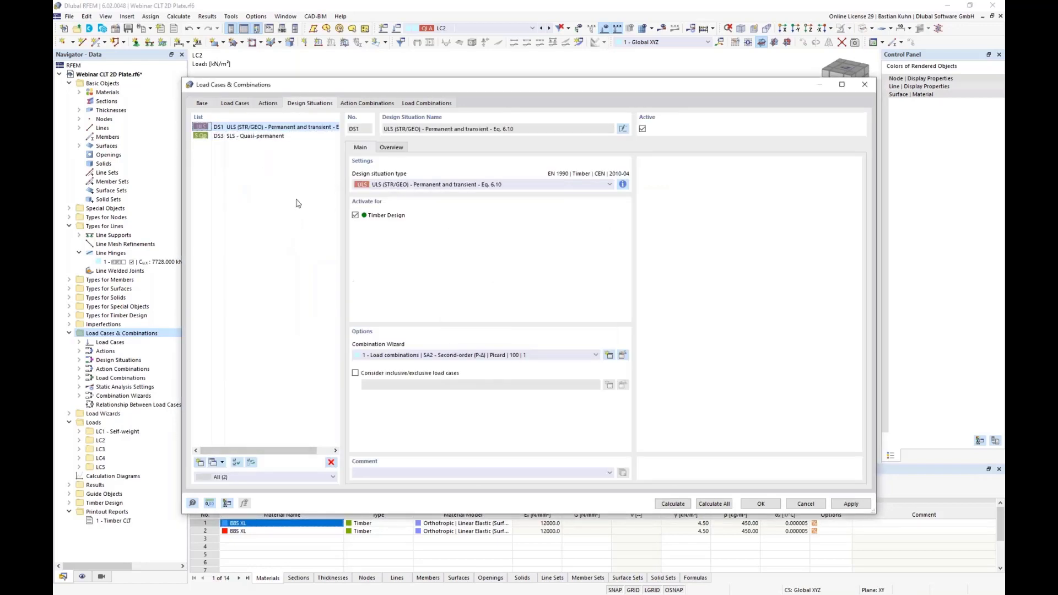
- Assign combination wizard 2 (SA1 - Geometrically linear | Newton-Raphson) to both remaining design situations and accept the load case settings
{"action": "left_click", "coordinate": [260, 137], "text": "ctrl"}
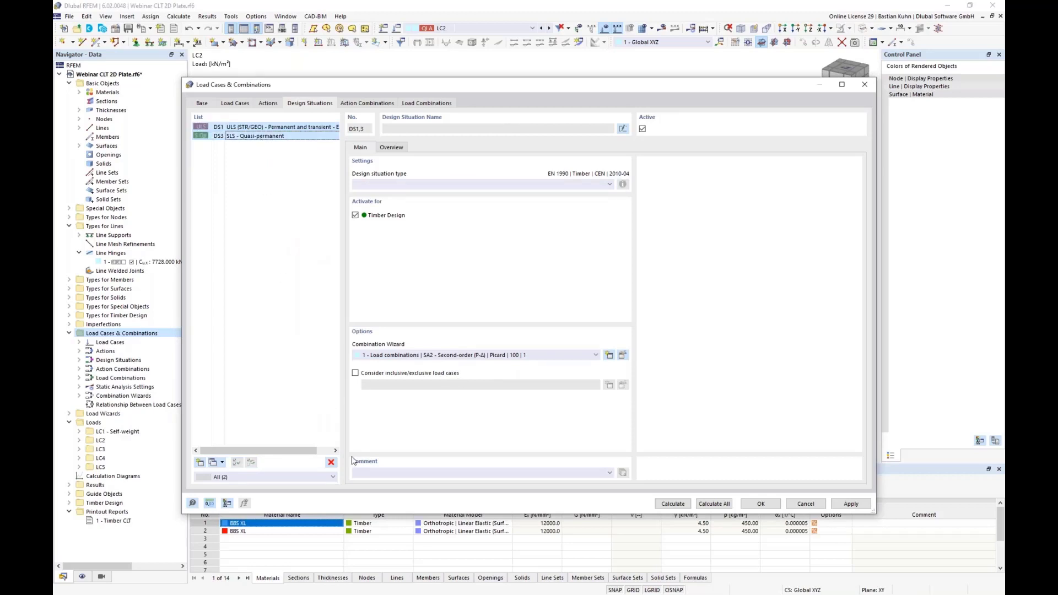
{"action": "left_click", "coordinate": [512, 355]}
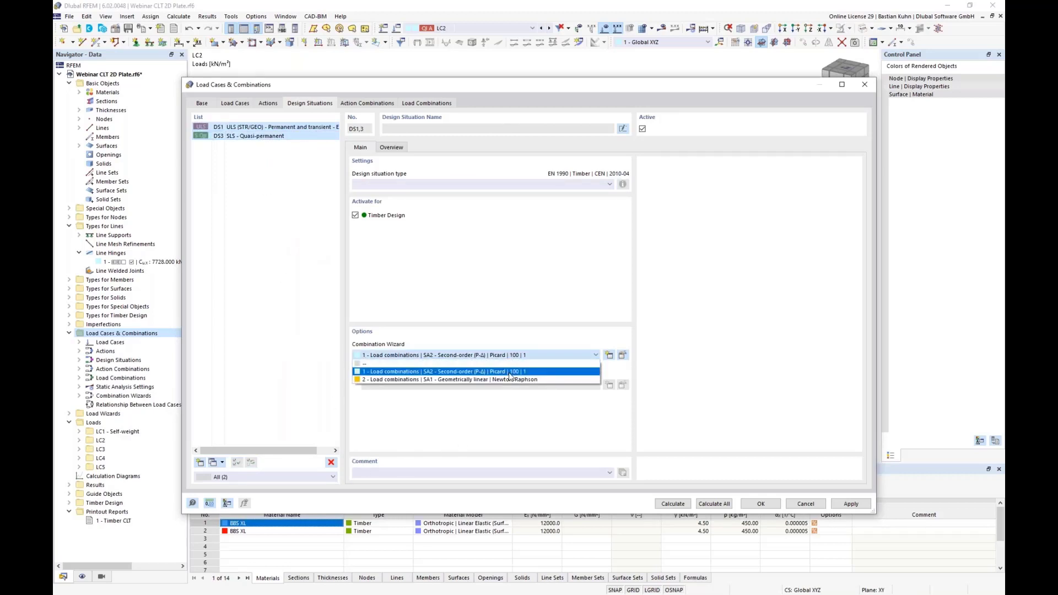
{"action": "left_click", "coordinate": [510, 379]}
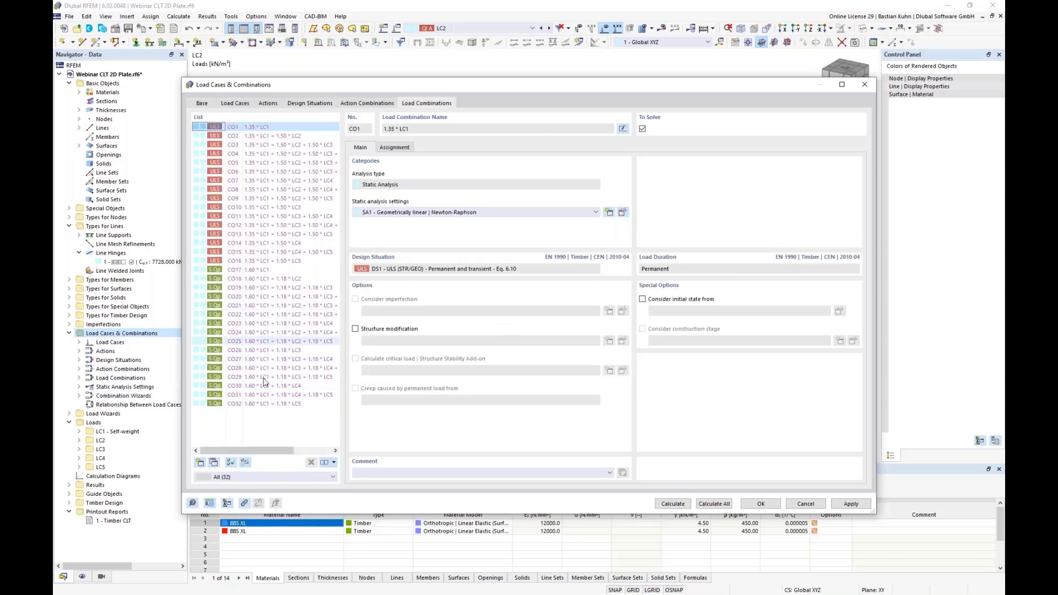
{"action": "left_click", "coordinate": [758, 505]}
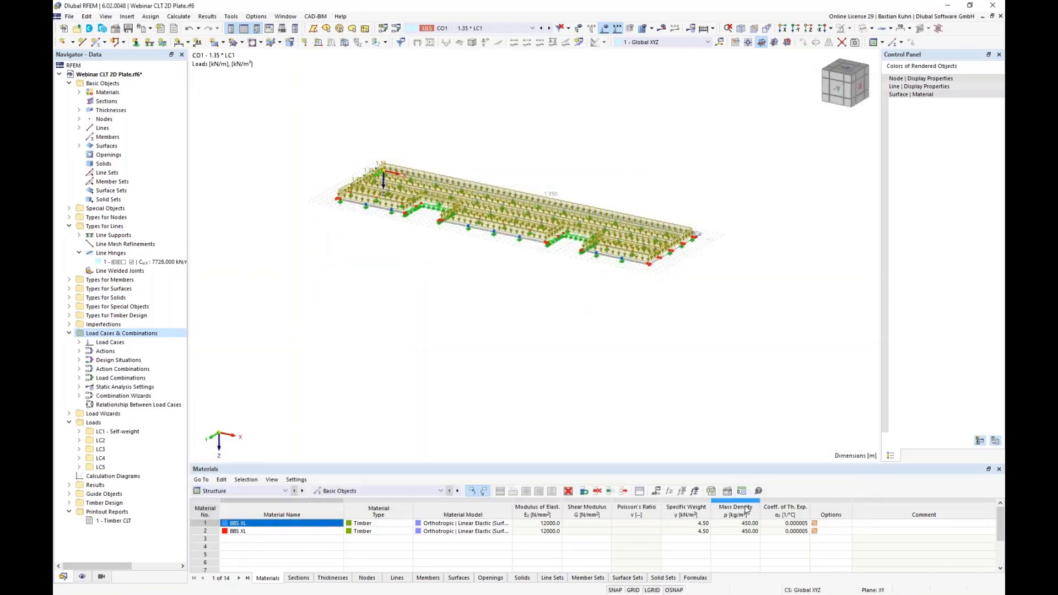
- Switch the data tables from Structure to the Timber Design input data
{"action": "left_click", "coordinate": [242, 491]}
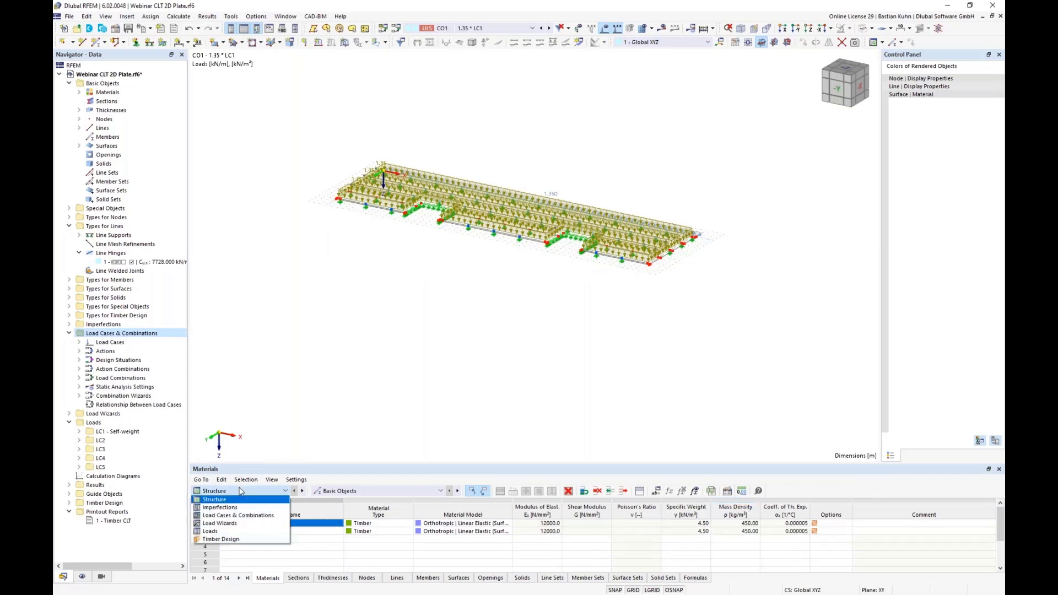
{"action": "left_click", "coordinate": [238, 539]}
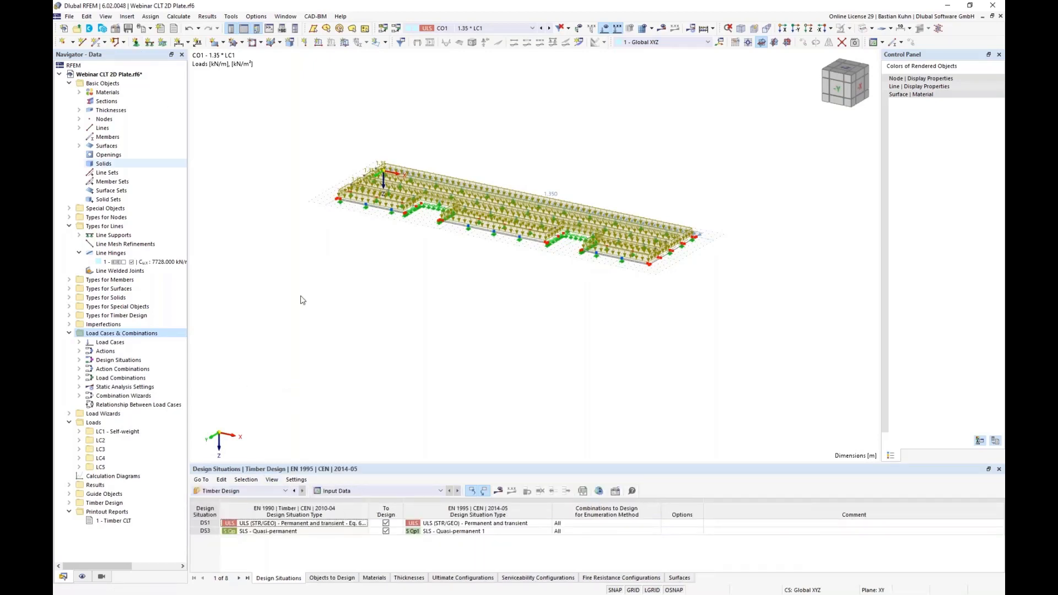
- Hide the loads and open all surfaces of the plate together for editing
{"action": "mouse_move", "coordinate": [465, 258]}
{"action": "middle_mouse_down"}
{"action": "mouse_move", "coordinate": [423, 249]}
{"action": "mouse_move", "coordinate": [464, 253]}
{"action": "middle_mouse_up"}
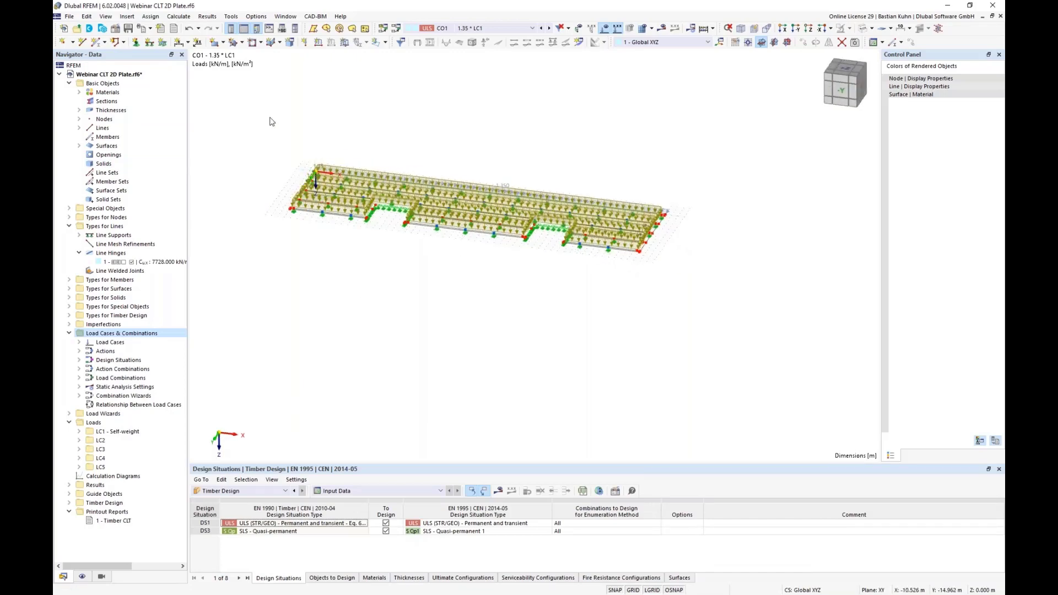
{"action": "left_click_drag", "start_coordinate": [269, 117], "coordinate": [708, 285]}
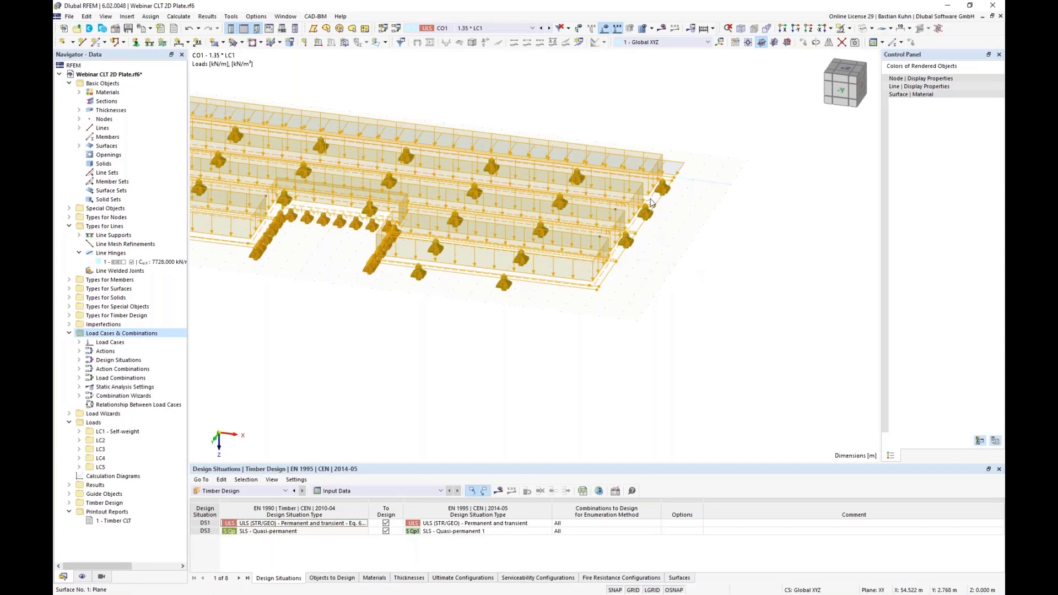
{"action": "right_click", "coordinate": [651, 203]}
{"action": "left_click", "coordinate": [605, 31]}
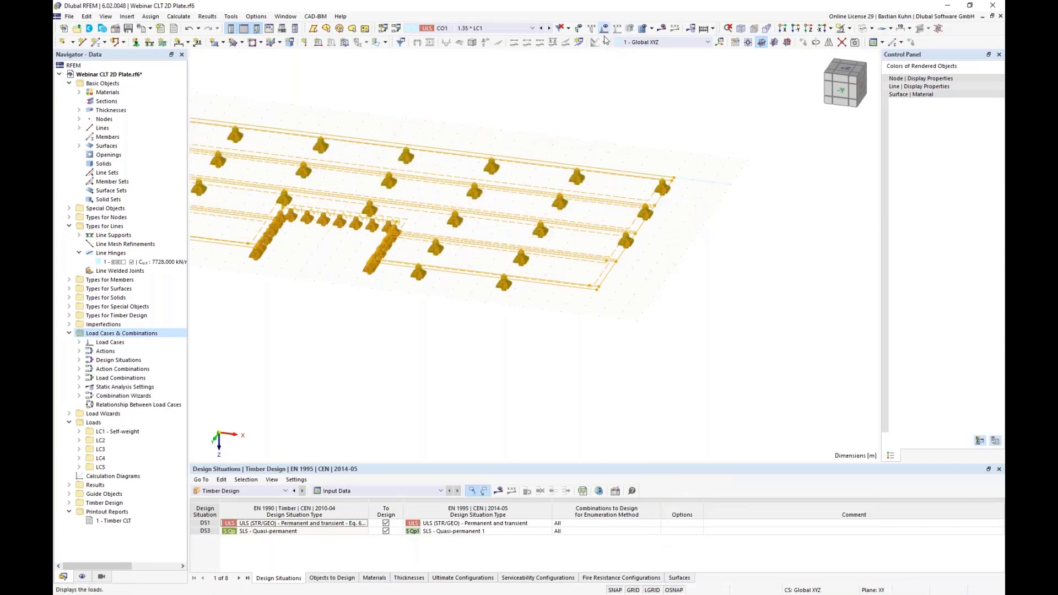
{"action": "right_click", "coordinate": [605, 197]}
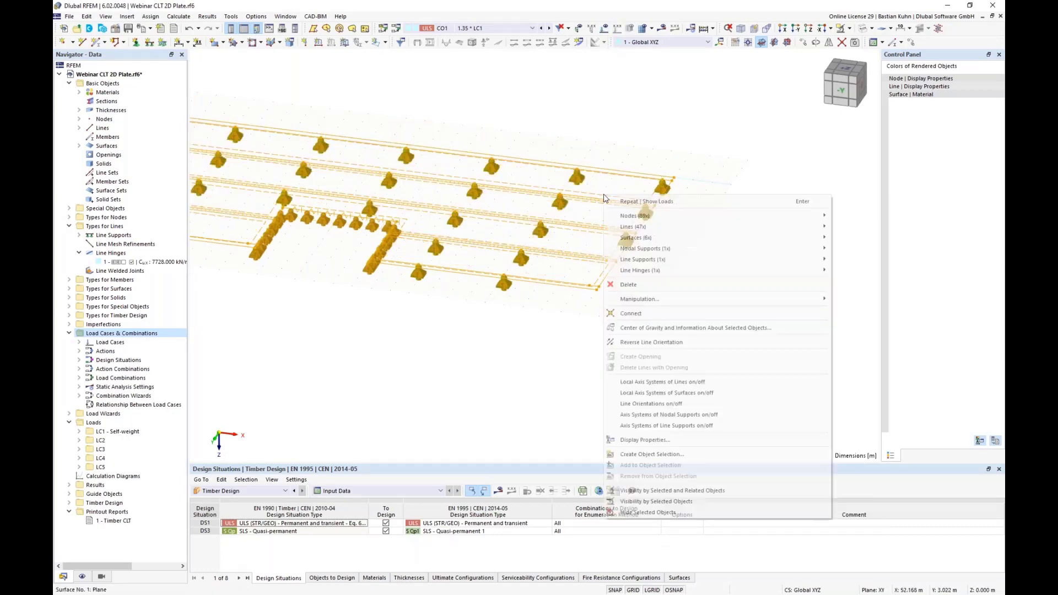
{"action": "mouse_move", "coordinate": [629, 220]}
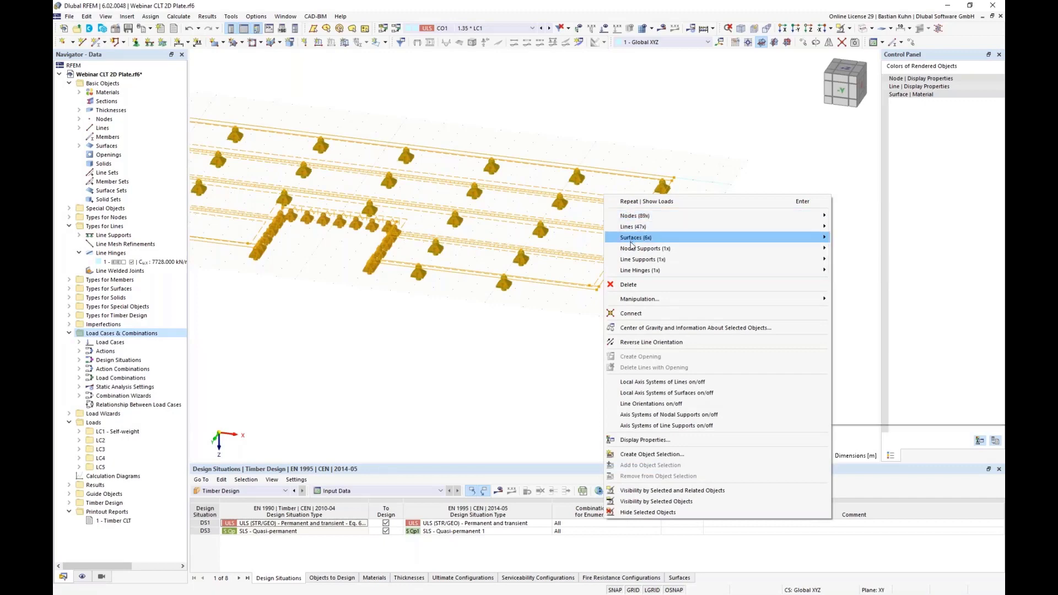
{"action": "mouse_move", "coordinate": [632, 241]}
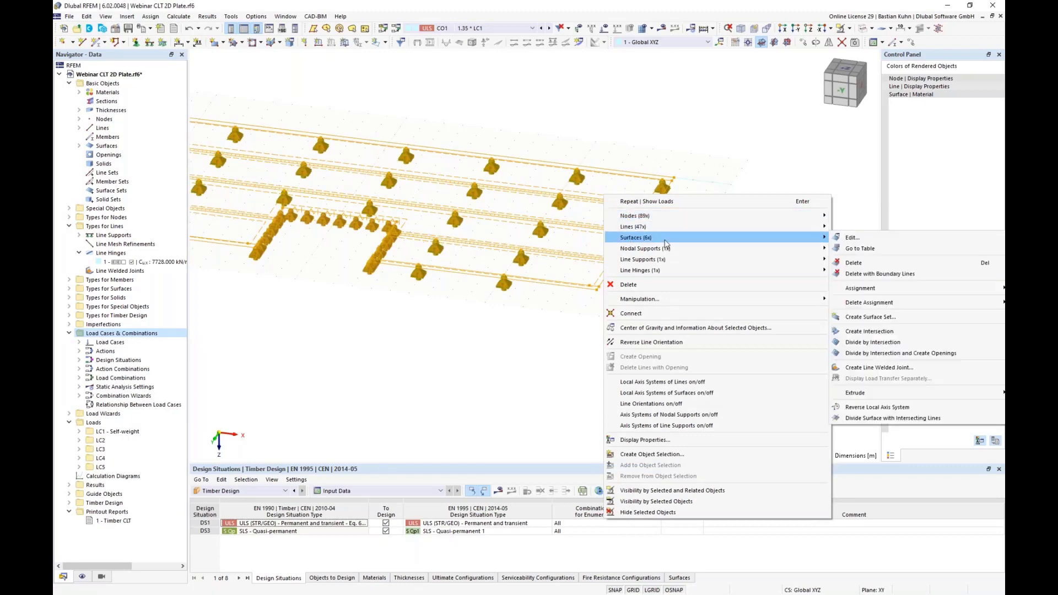
{"action": "left_click", "coordinate": [853, 241]}
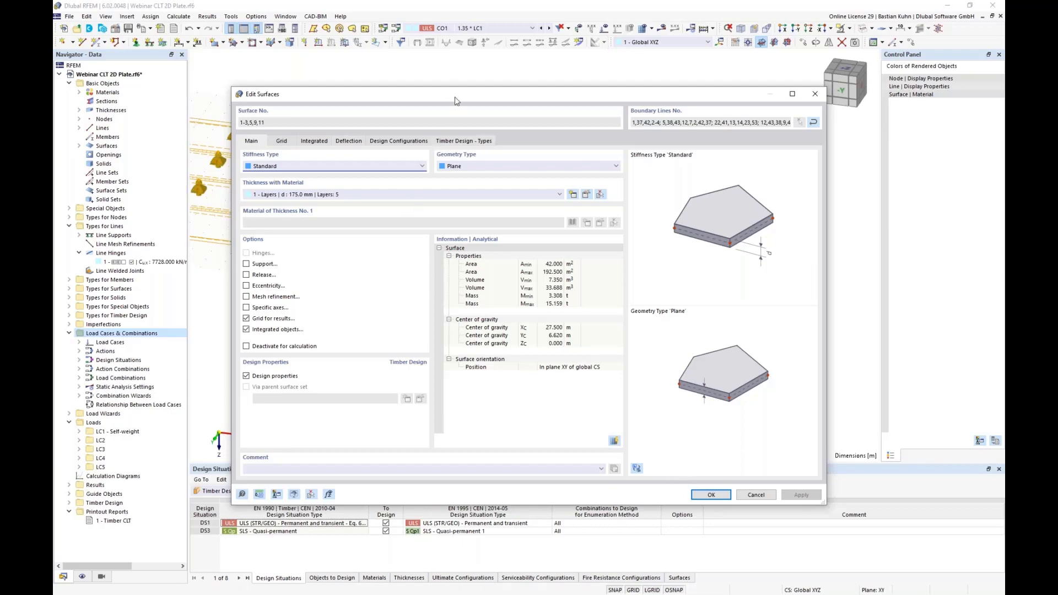
{"action": "left_click_drag", "start_coordinate": [534, 95], "coordinate": [734, 55]}
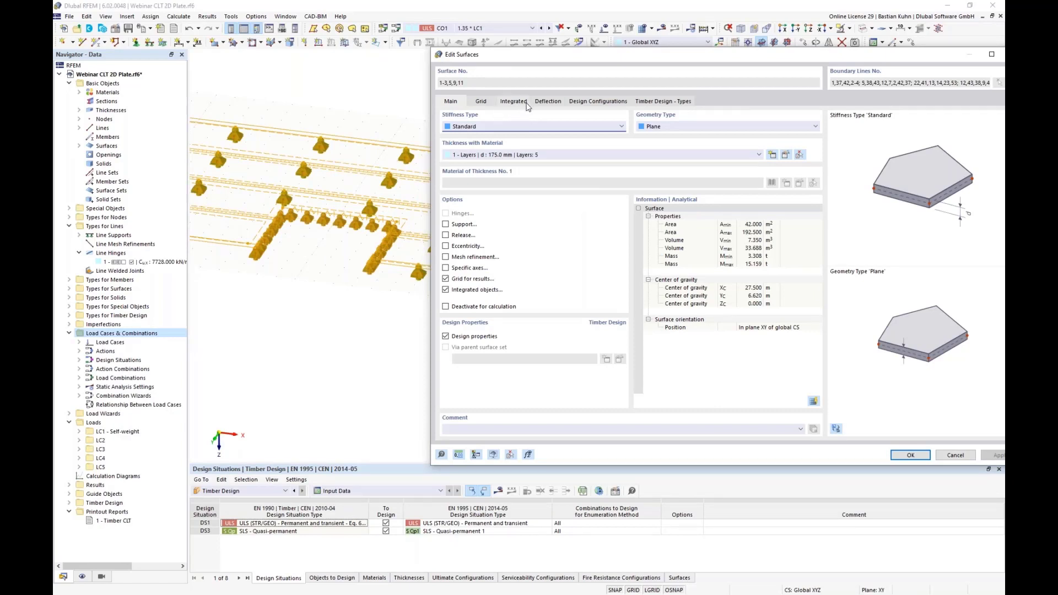
- For the surfaces' deflection analysis, keep the undeformed system as displacement reference and define the reference length manually as 5.000 m
{"action": "left_click", "coordinate": [545, 102]}
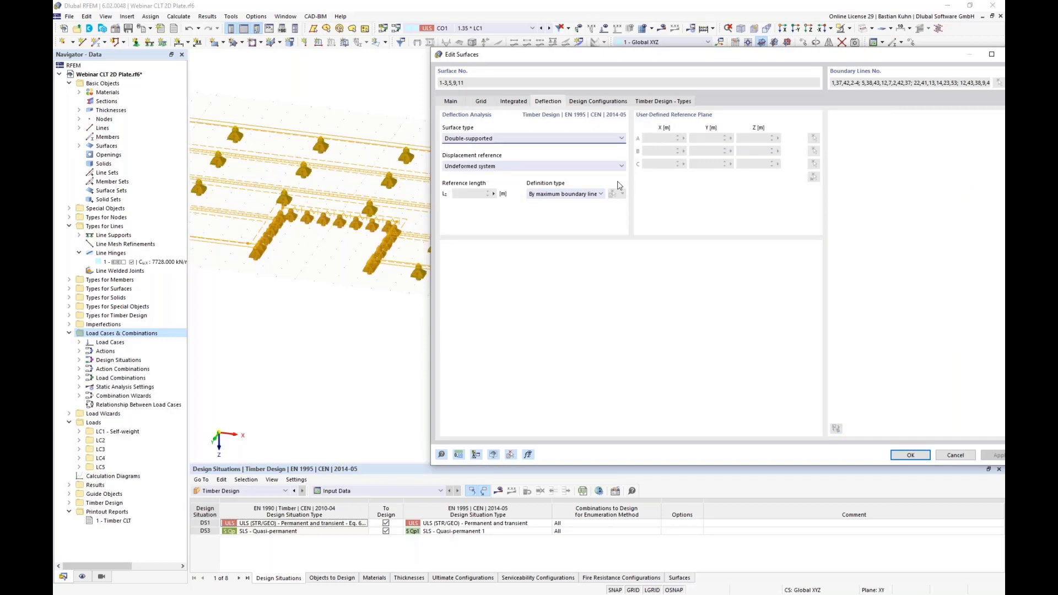
{"action": "left_click", "coordinate": [562, 166]}
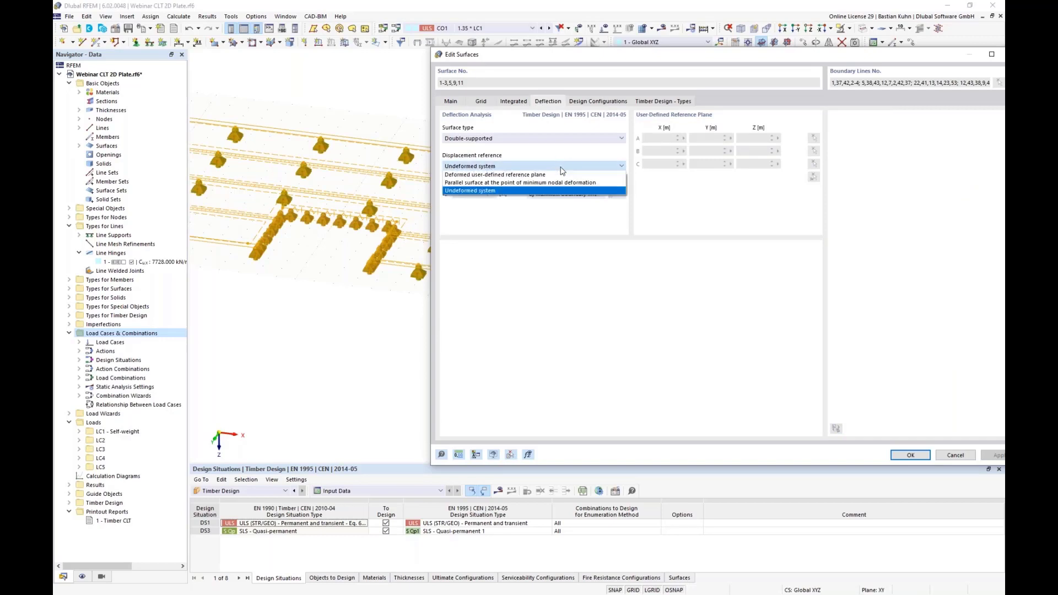
{"action": "left_click", "coordinate": [562, 161]}
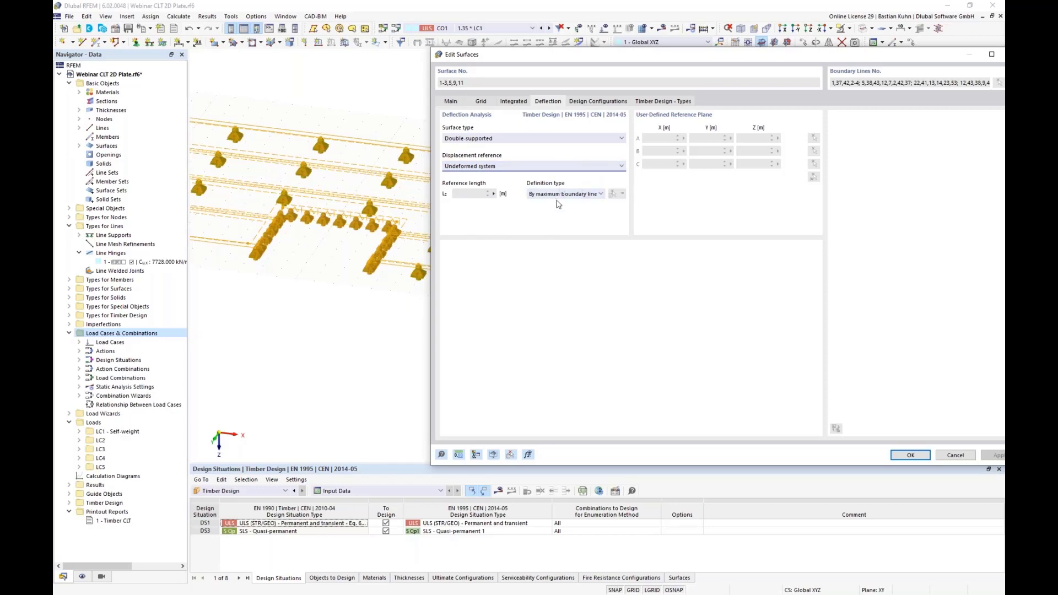
{"action": "left_click", "coordinate": [567, 194]}
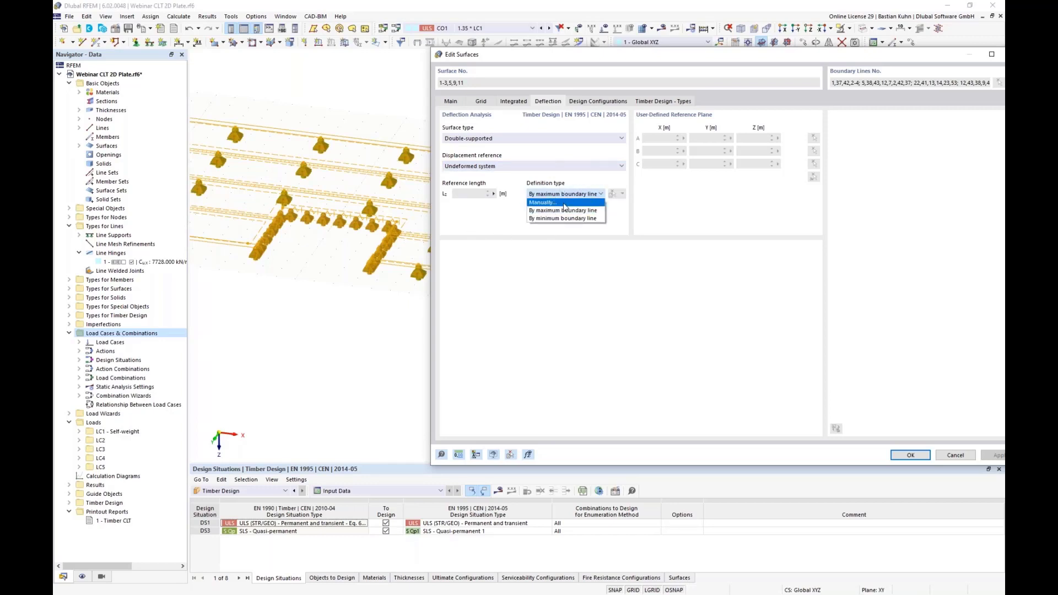
{"action": "left_click", "coordinate": [561, 219]}
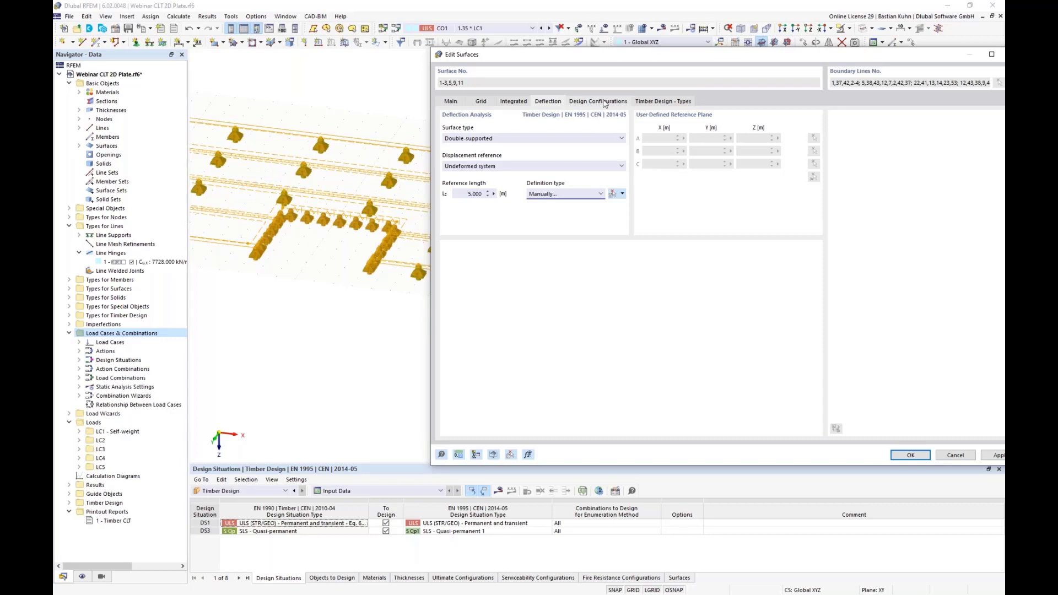
- Review the surface and standard parameters of the Default ultimate configuration, including the option for the system strength factor
{"action": "left_click", "coordinate": [604, 102]}
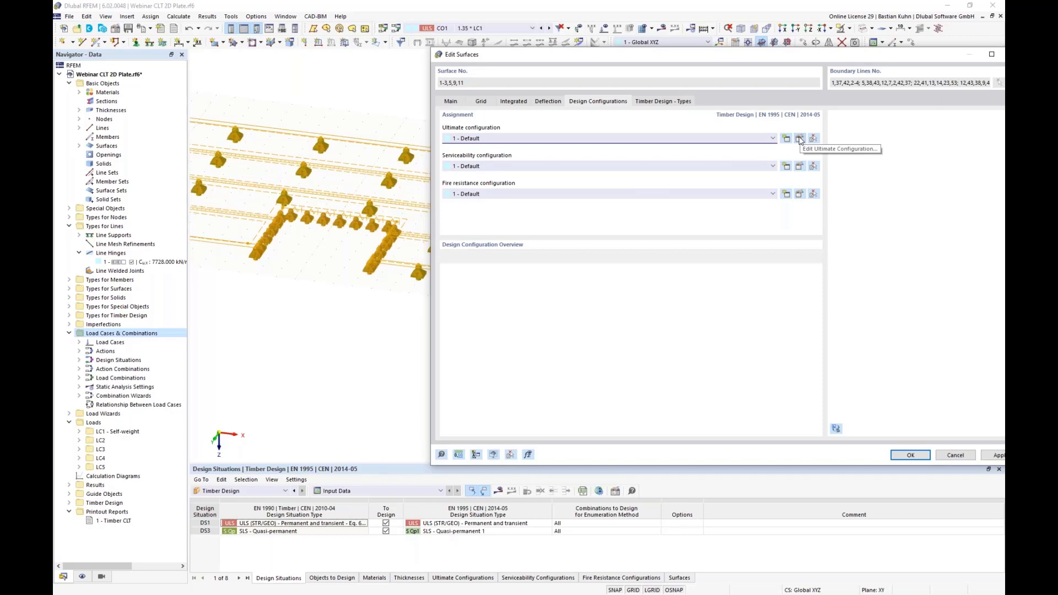
{"action": "left_click", "coordinate": [800, 139]}
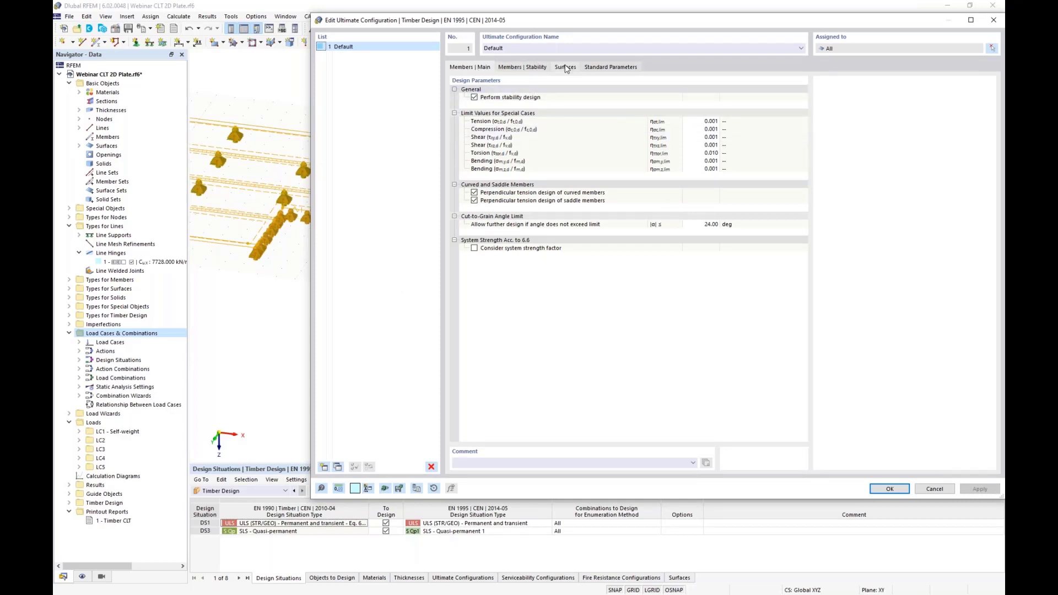
{"action": "left_click", "coordinate": [559, 67]}
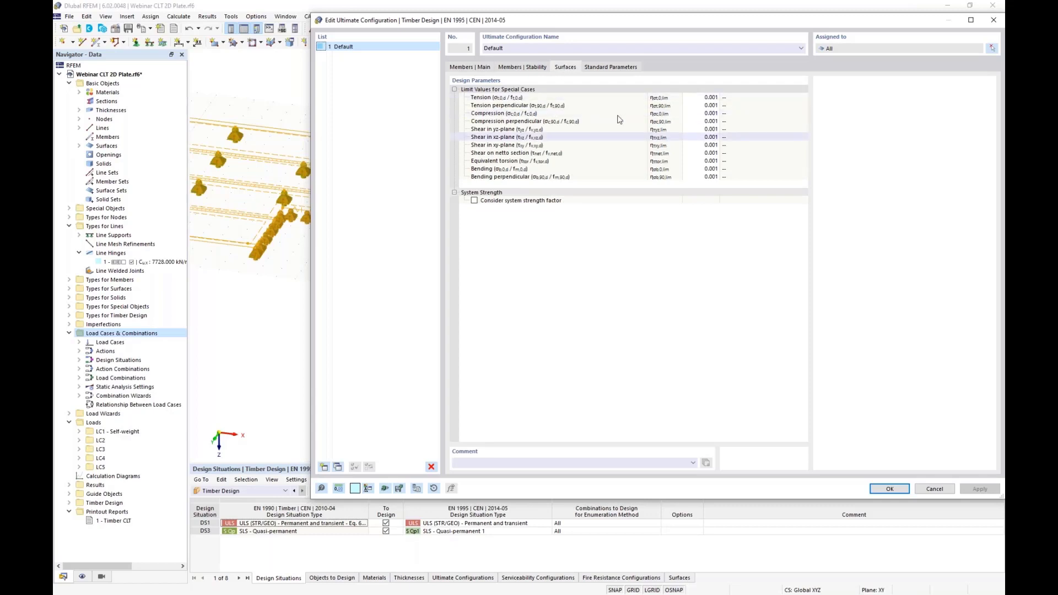
{"action": "left_click", "coordinate": [474, 201]}
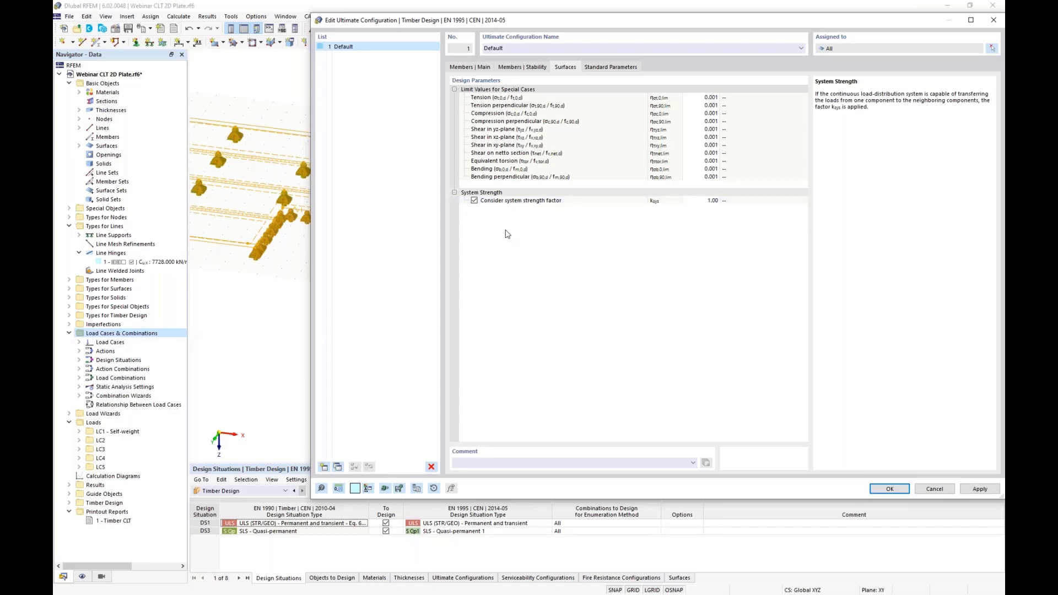
{"action": "left_click", "coordinate": [474, 201]}
{"action": "left_click", "coordinate": [620, 67]}
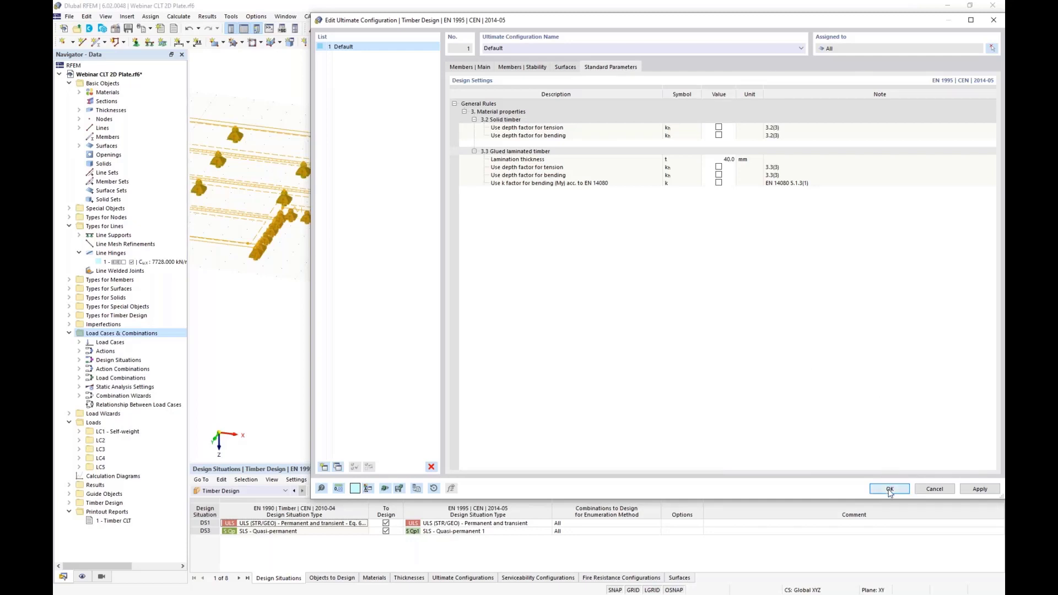
{"action": "left_click", "coordinate": [889, 489]}
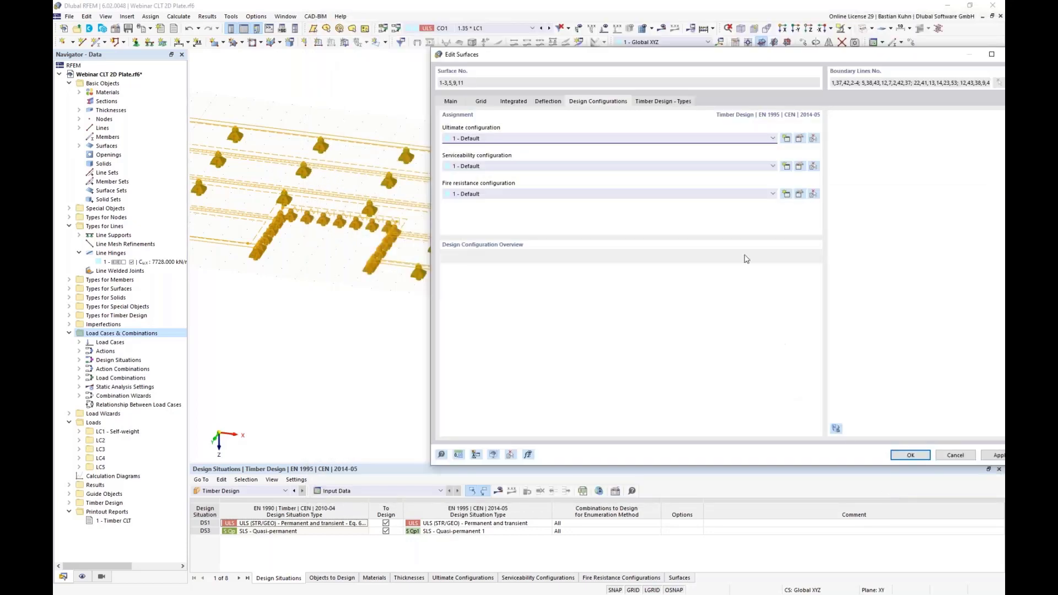
- Check the deflection limits for surfaces in the Default serviceability configuration
{"action": "left_click", "coordinate": [799, 166]}
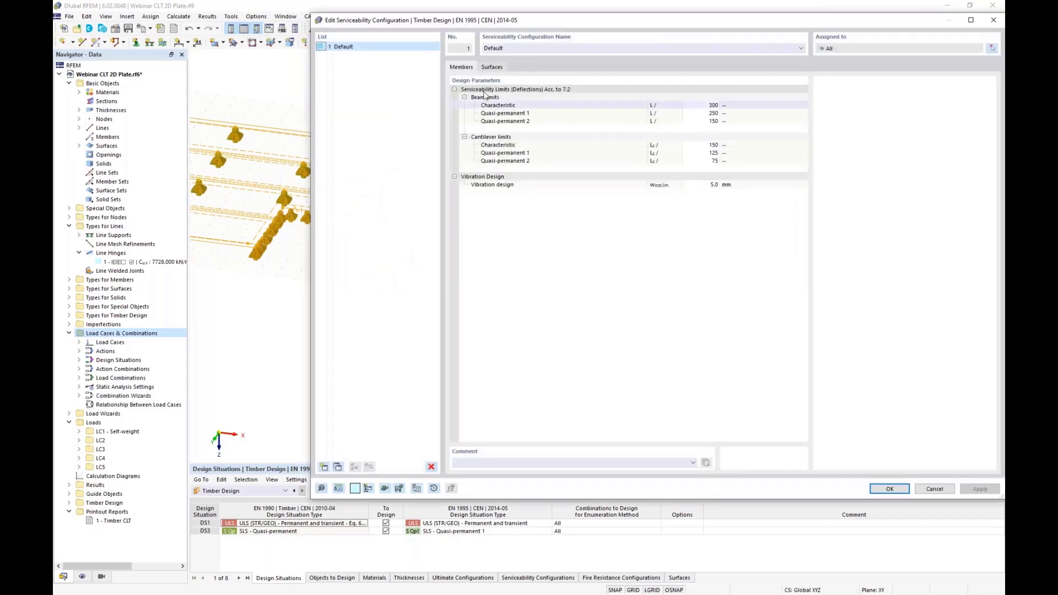
{"action": "left_click", "coordinate": [485, 69]}
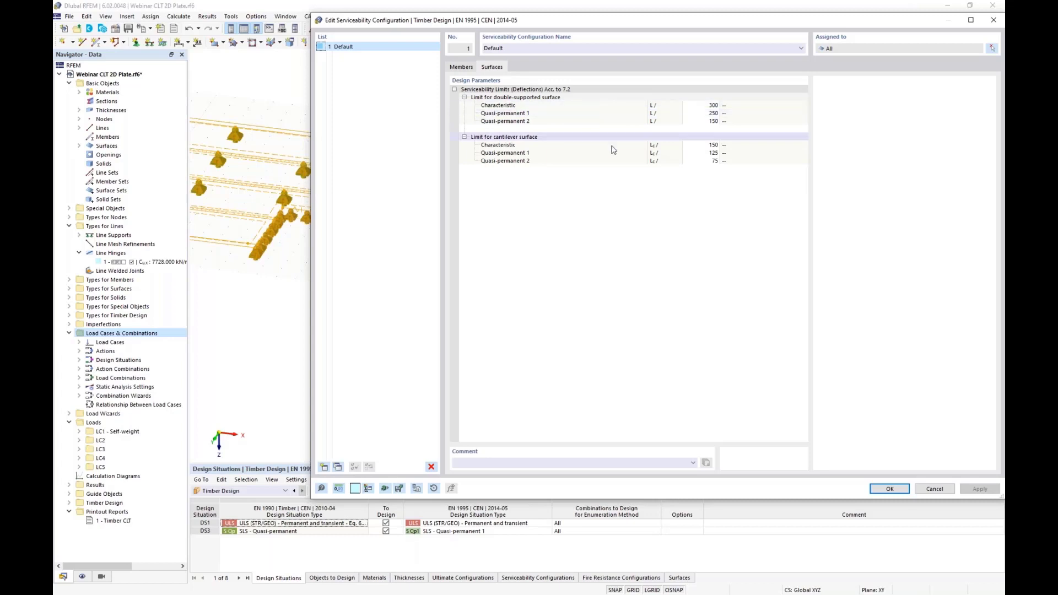
{"action": "left_click", "coordinate": [886, 489]}
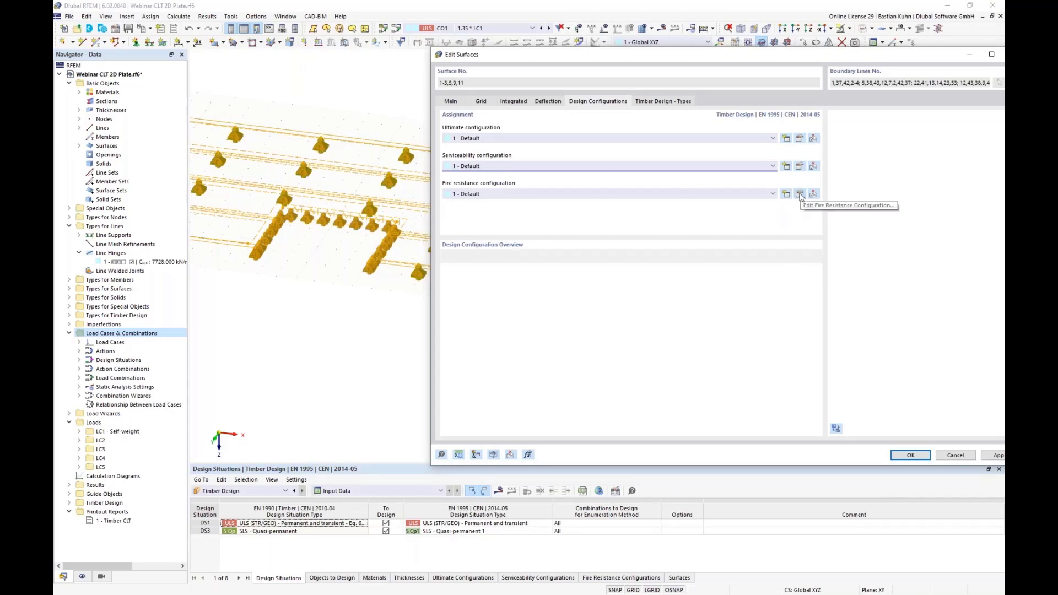
- Set the required time of fire resistance for surfaces to 30 min in the Default fire resistance configuration
{"action": "left_click", "coordinate": [800, 195]}
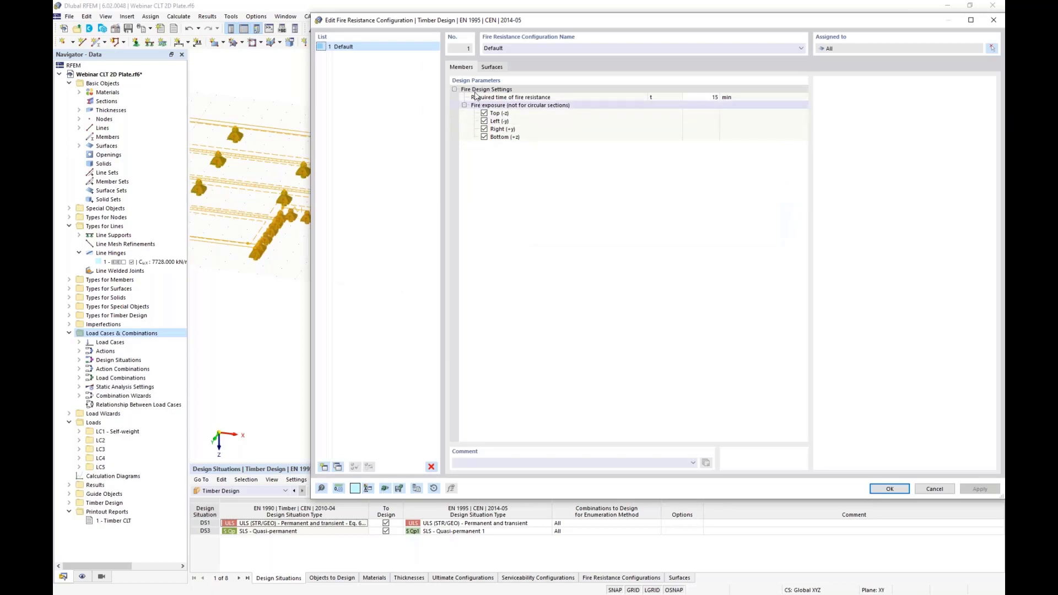
{"action": "left_click", "coordinate": [491, 67]}
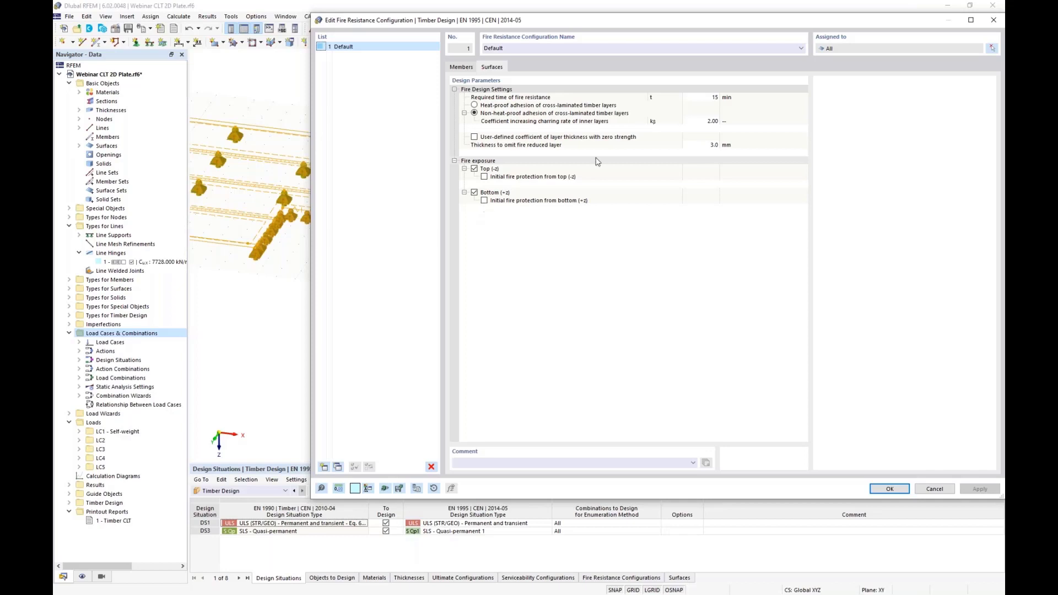
{"action": "left_click", "coordinate": [700, 97]}
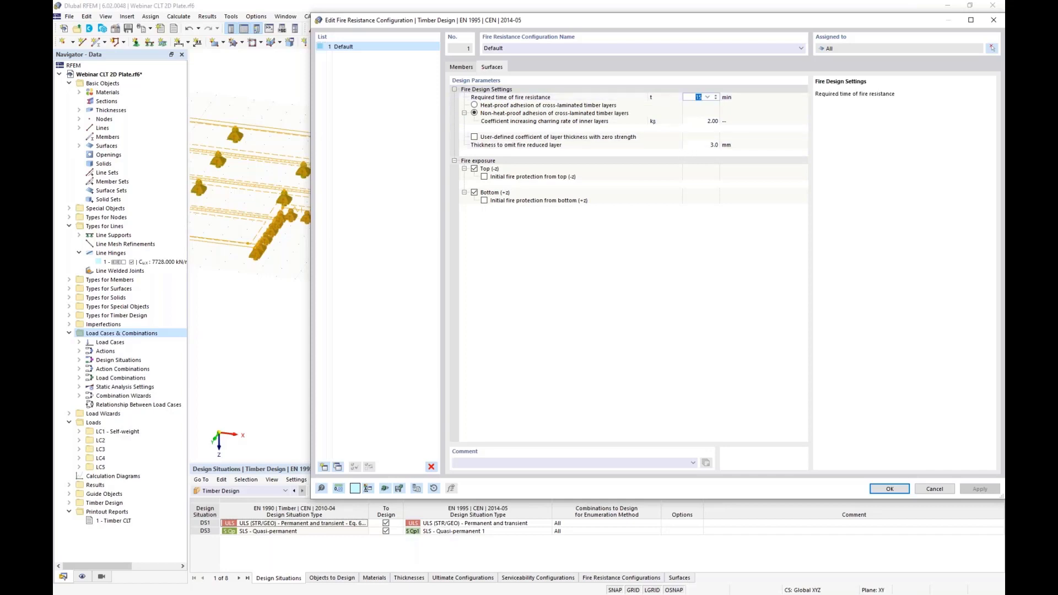
{"action": "type", "text": "30"}
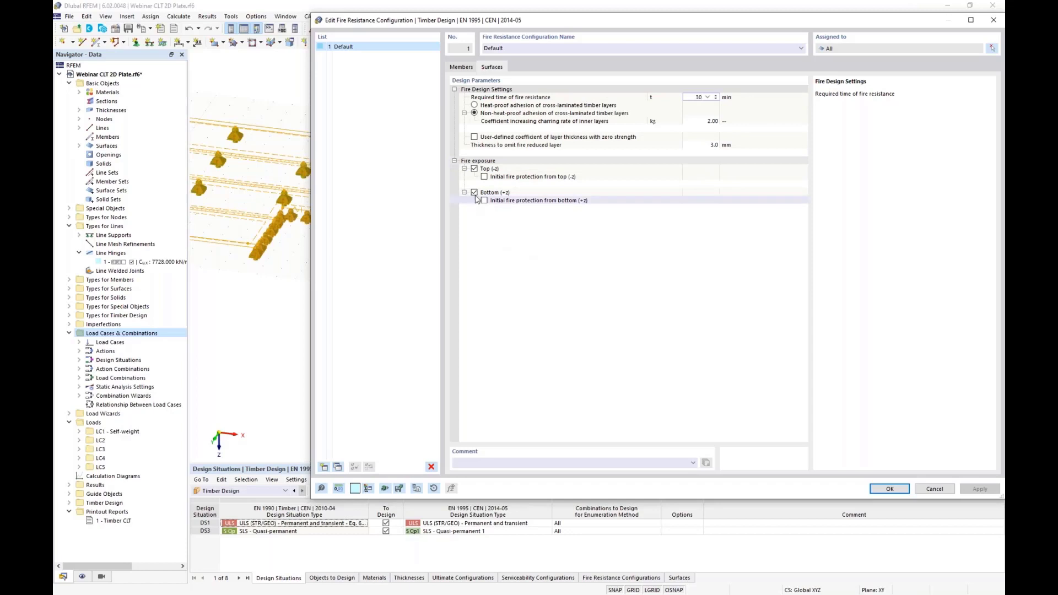
- Exclude fire exposure from the bottom (+z) of the surfaces and activate initial fire protection from the top (-z)
{"action": "left_click", "coordinate": [475, 193]}
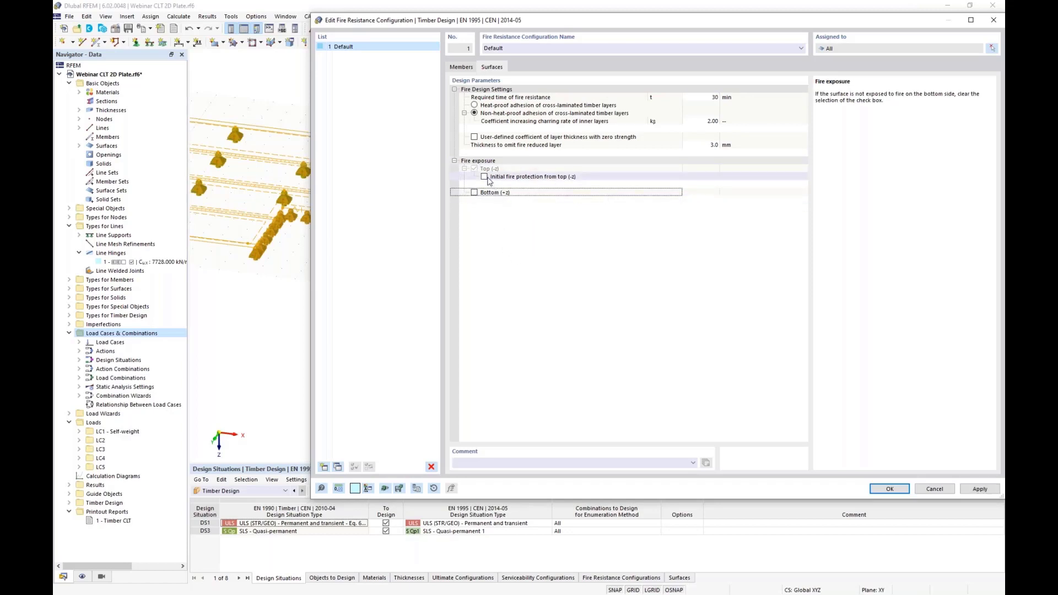
{"action": "left_click", "coordinate": [484, 177]}
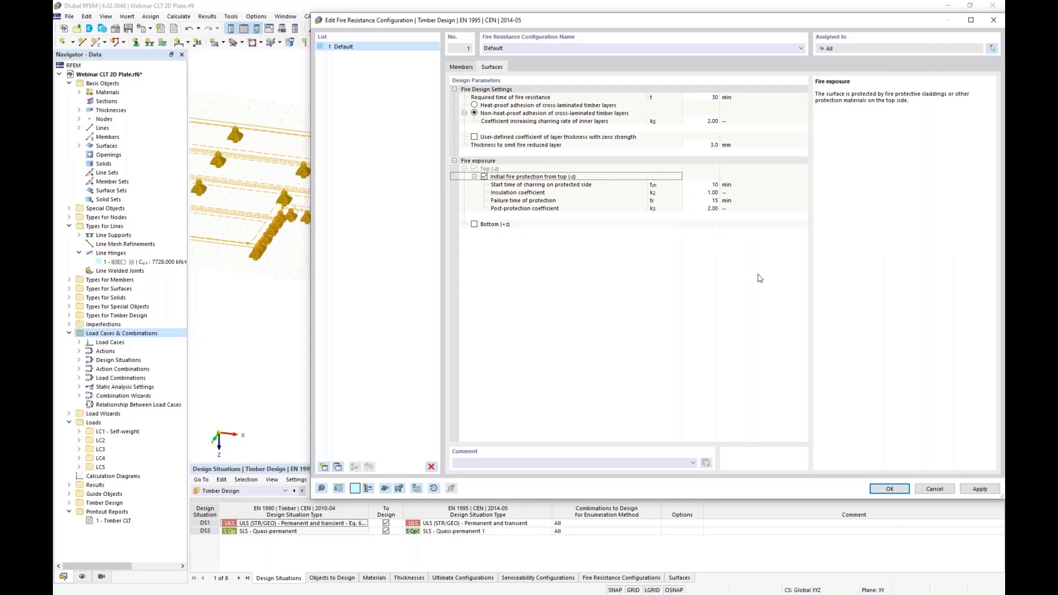
{"action": "left_click", "coordinate": [865, 489]}
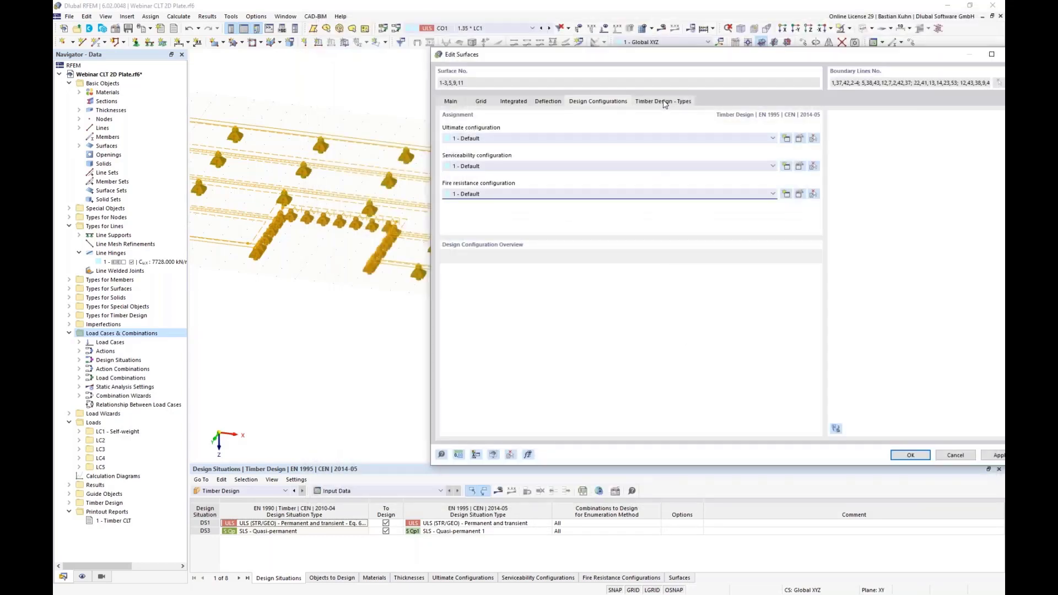
- Check the service class assigned to the surfaces for timber design, keep it as 1 - Dry, and accept the surface settings
{"action": "left_click", "coordinate": [664, 102]}
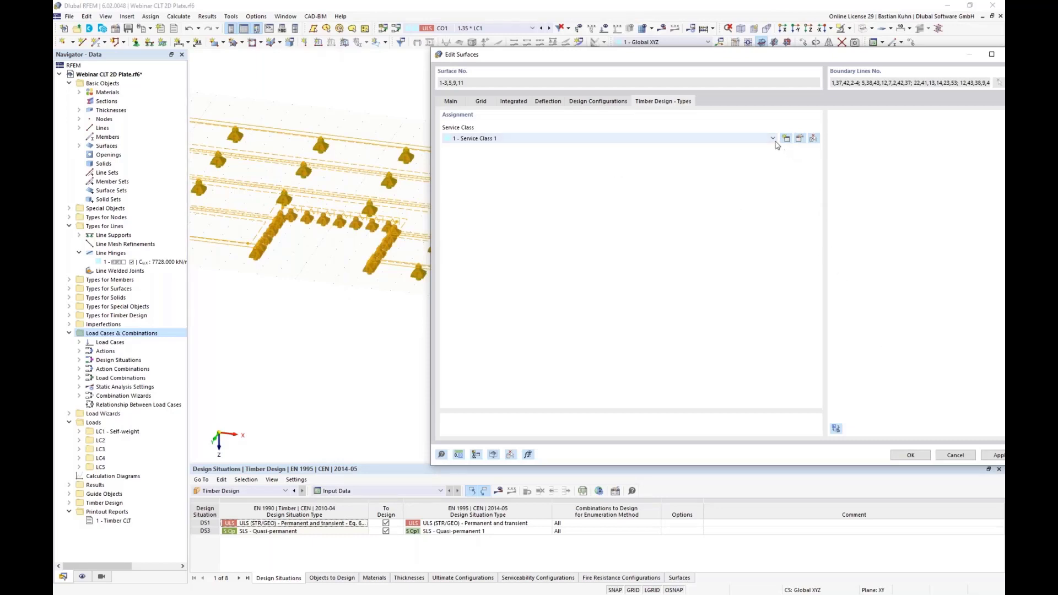
{"action": "left_click", "coordinate": [803, 143]}
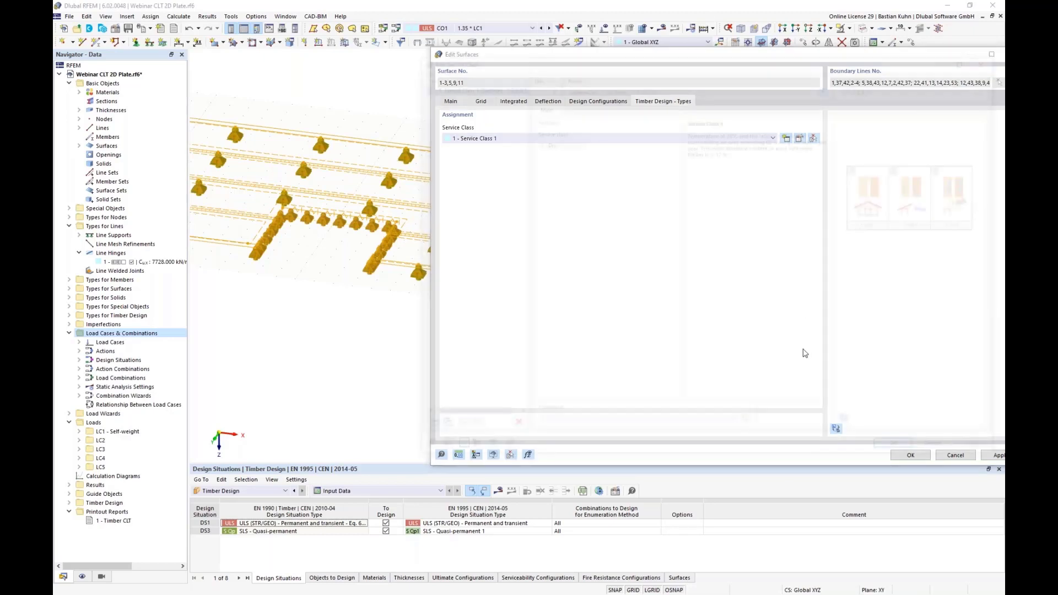
{"action": "left_click", "coordinate": [576, 141]}
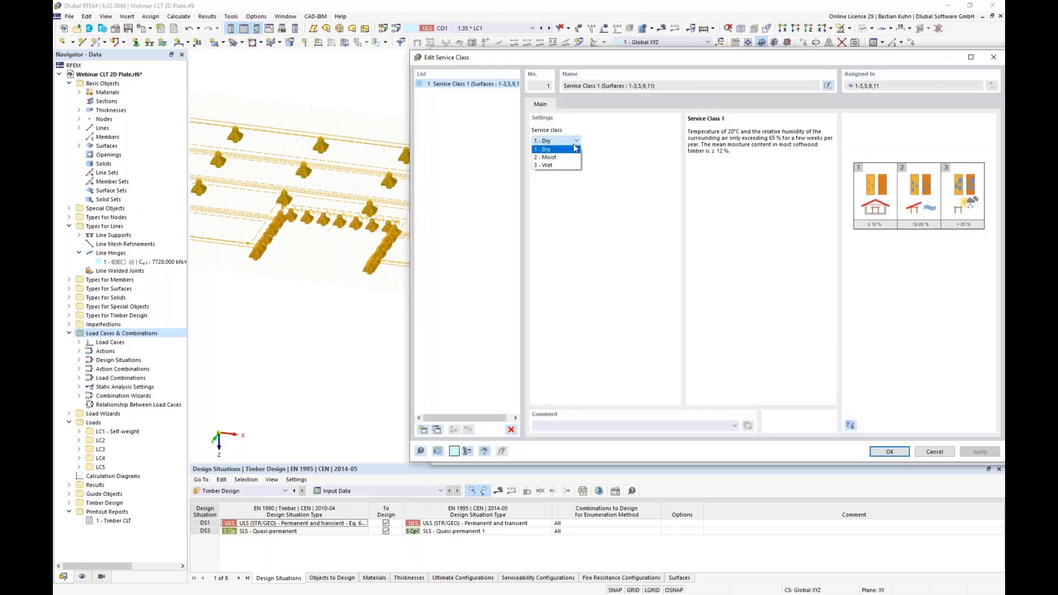
{"action": "left_click", "coordinate": [656, 165]}
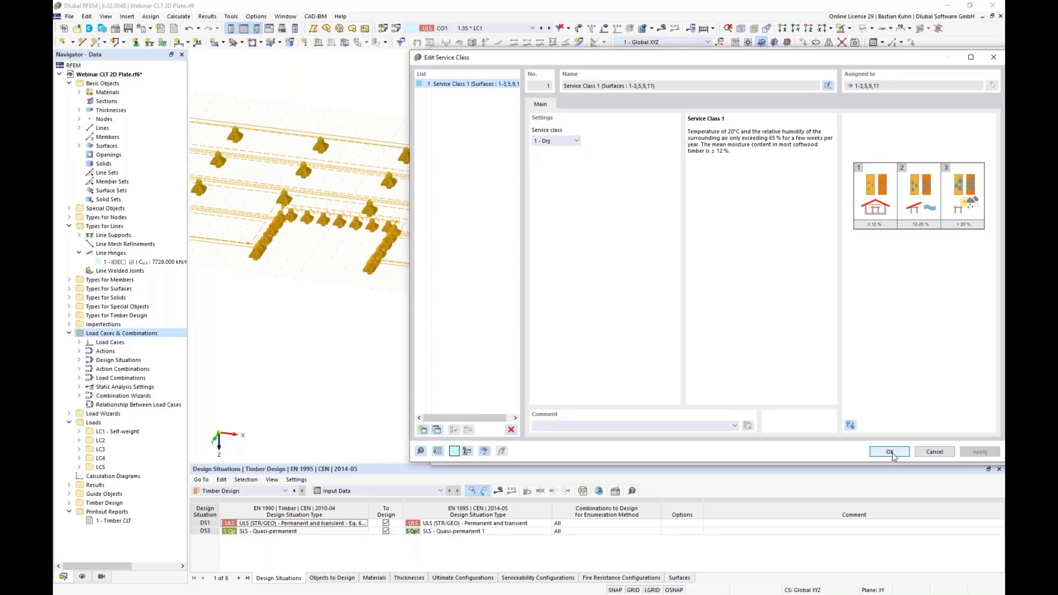
{"action": "left_click", "coordinate": [889, 452]}
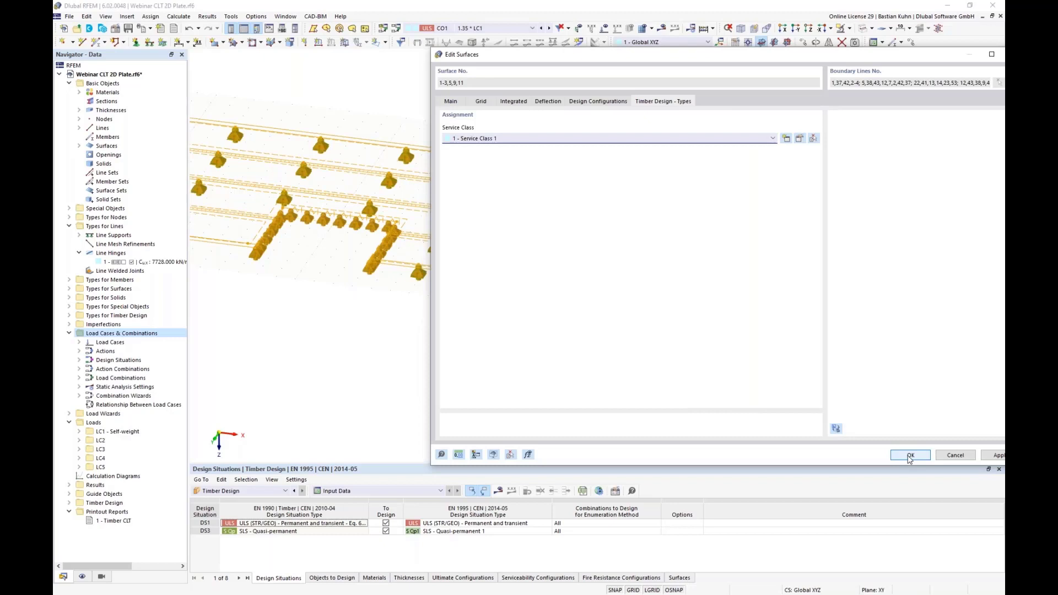
{"action": "left_click", "coordinate": [909, 458]}
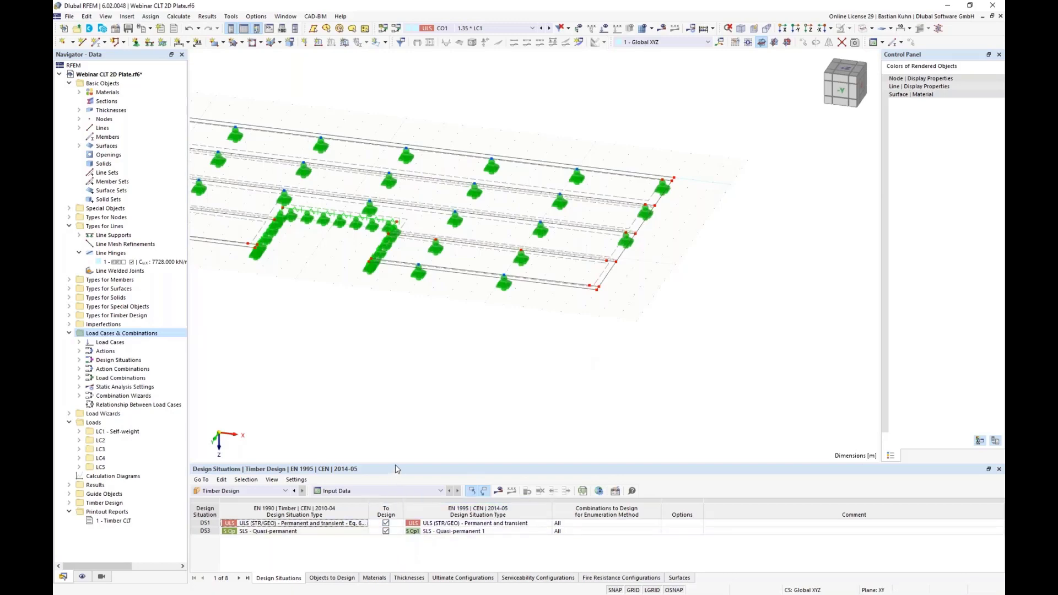
- Exclude the SLS quasi-permanent design situation DS3 from the timber design and start the calculation
{"action": "left_click_drag", "start_coordinate": [396, 463], "coordinate": [422, 267]}
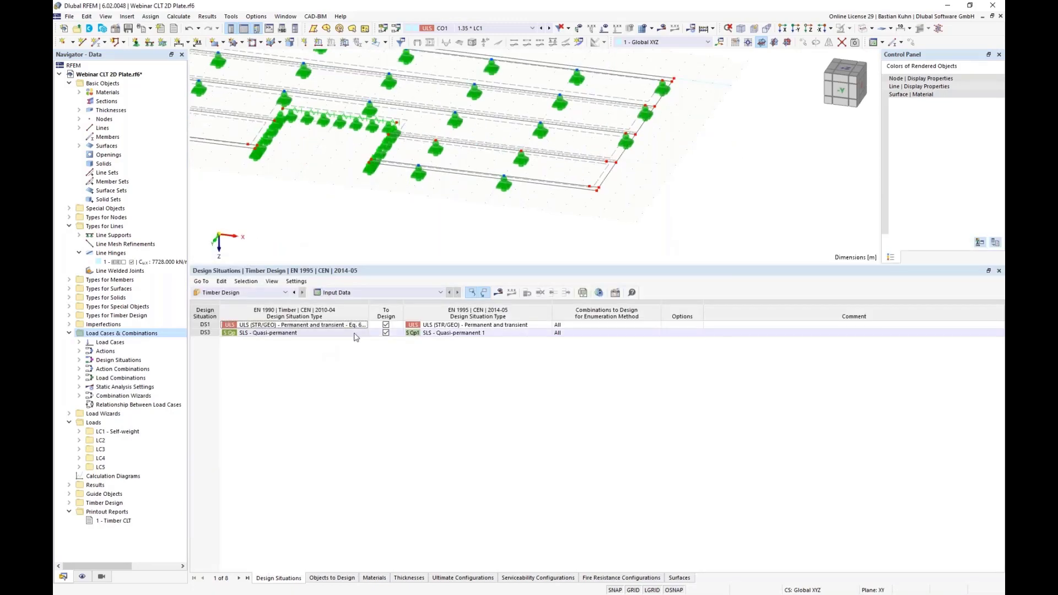
{"action": "left_click", "coordinate": [385, 333]}
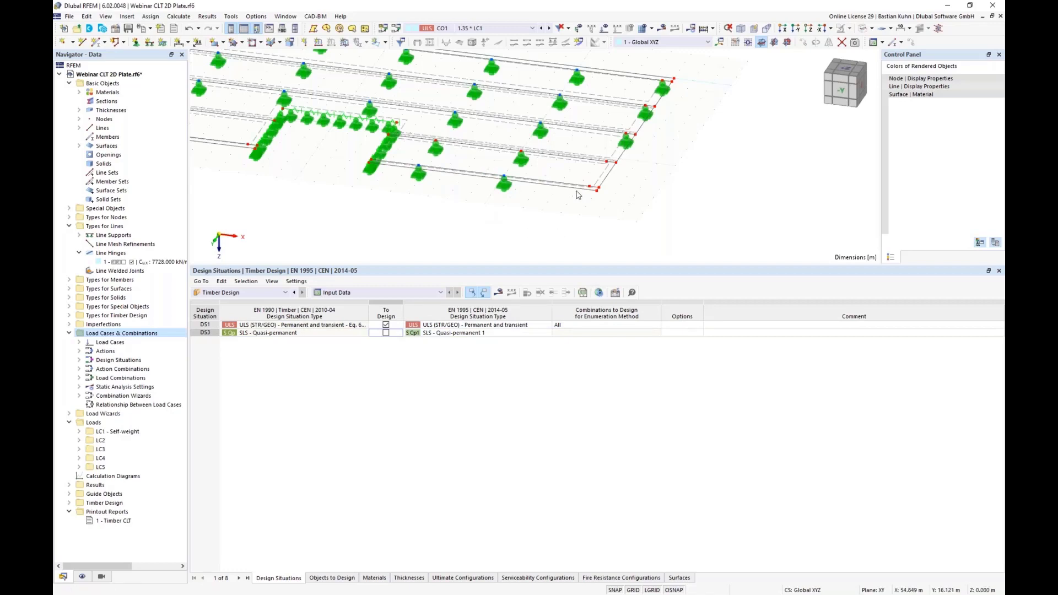
{"action": "scroll", "coordinate": [580, 194], "scroll_direction": "up", "scroll_amount": 3}
{"action": "left_click", "coordinate": [472, 183]}
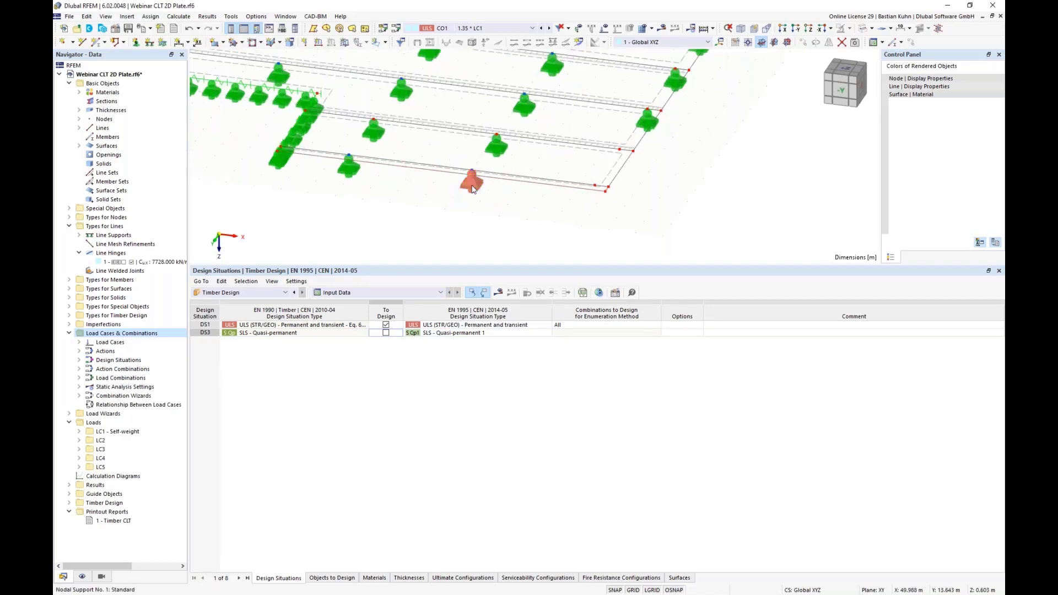
{"action": "left_click_drag", "start_coordinate": [473, 183], "coordinate": [621, 157], "text": "ctrl"}
{"action": "scroll", "coordinate": [583, 211], "scroll_direction": "down", "scroll_amount": 5}
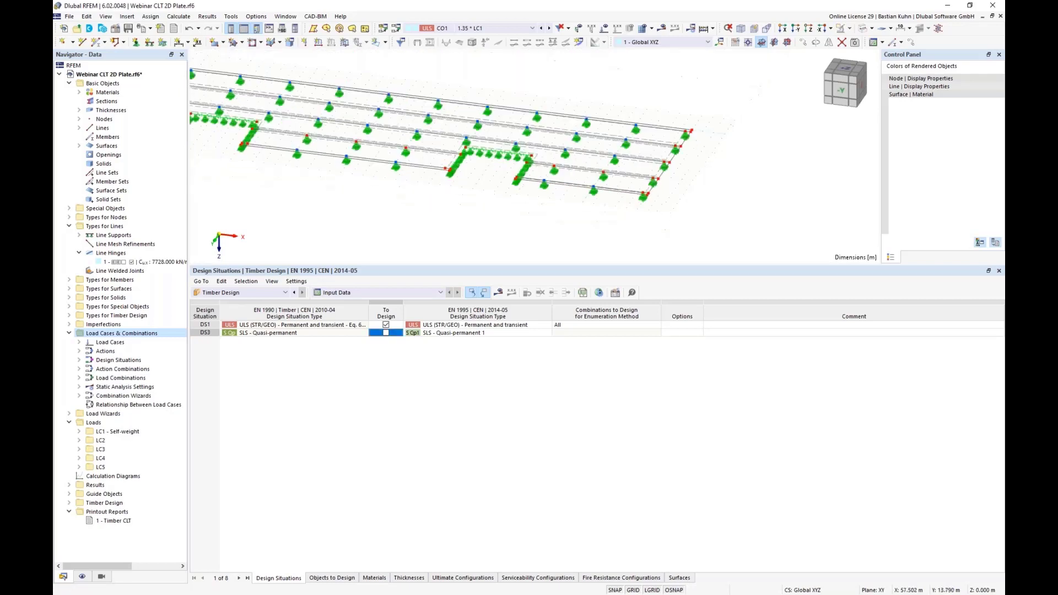
{"action": "scroll", "coordinate": [384, 168], "scroll_direction": "up", "scroll_amount": 3}
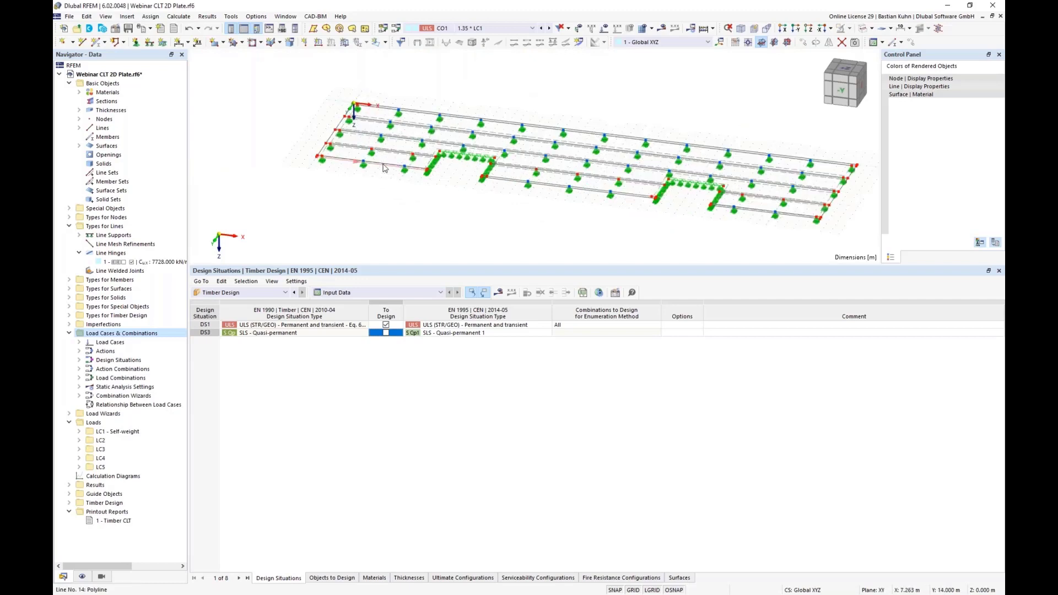
{"action": "scroll", "coordinate": [546, 204], "scroll_direction": "down", "scroll_amount": 2}
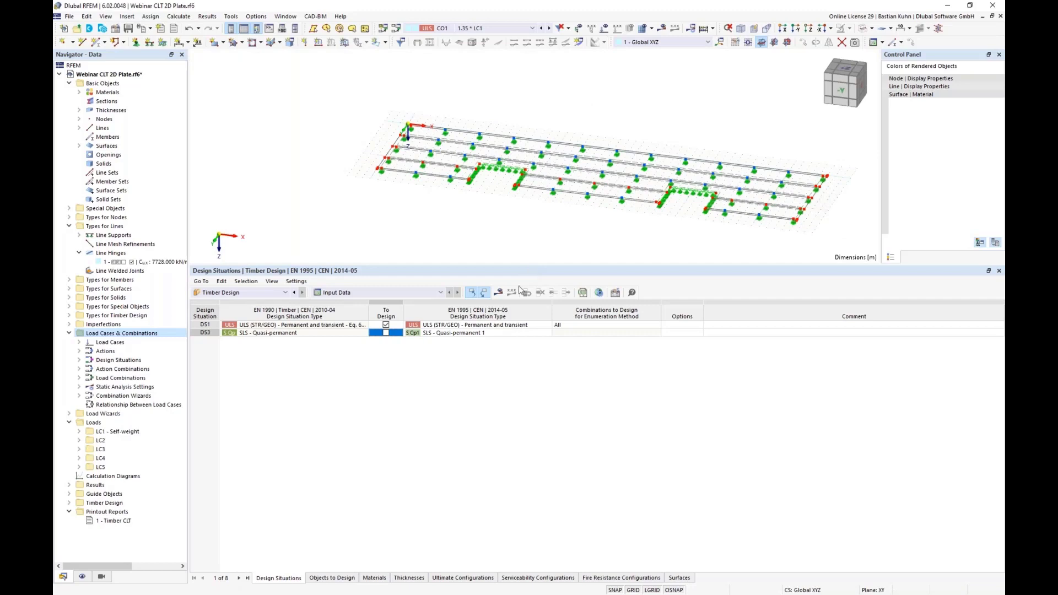
{"action": "left_click", "coordinate": [498, 292]}
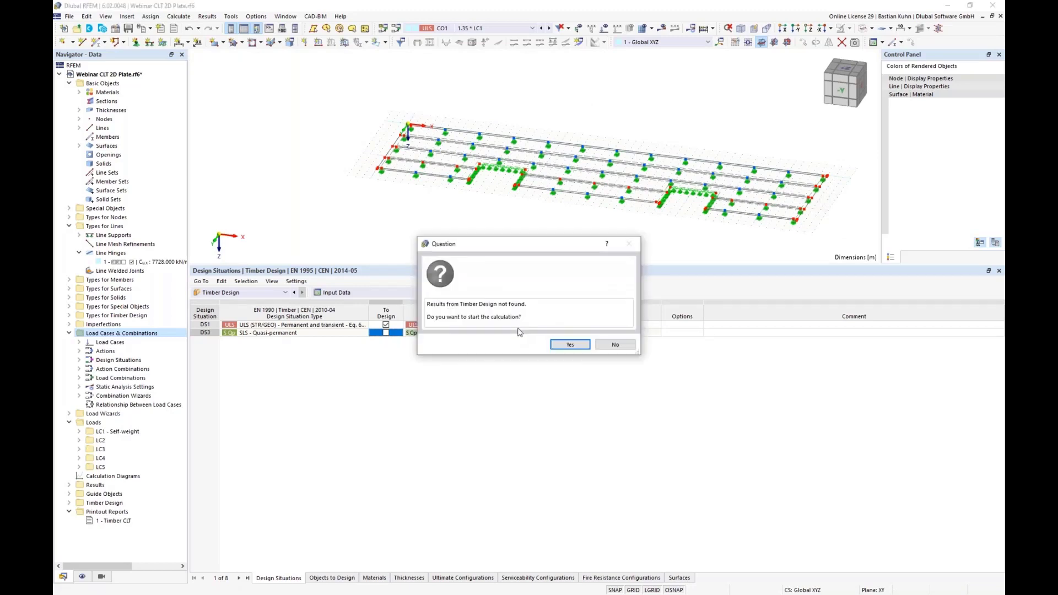
{"action": "left_click", "coordinate": [568, 346]}
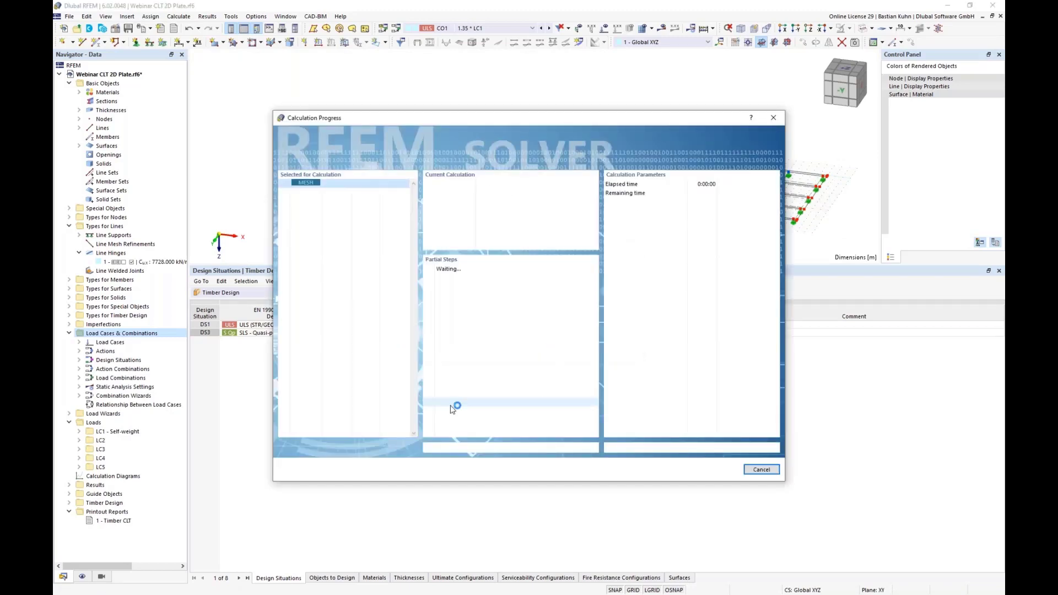
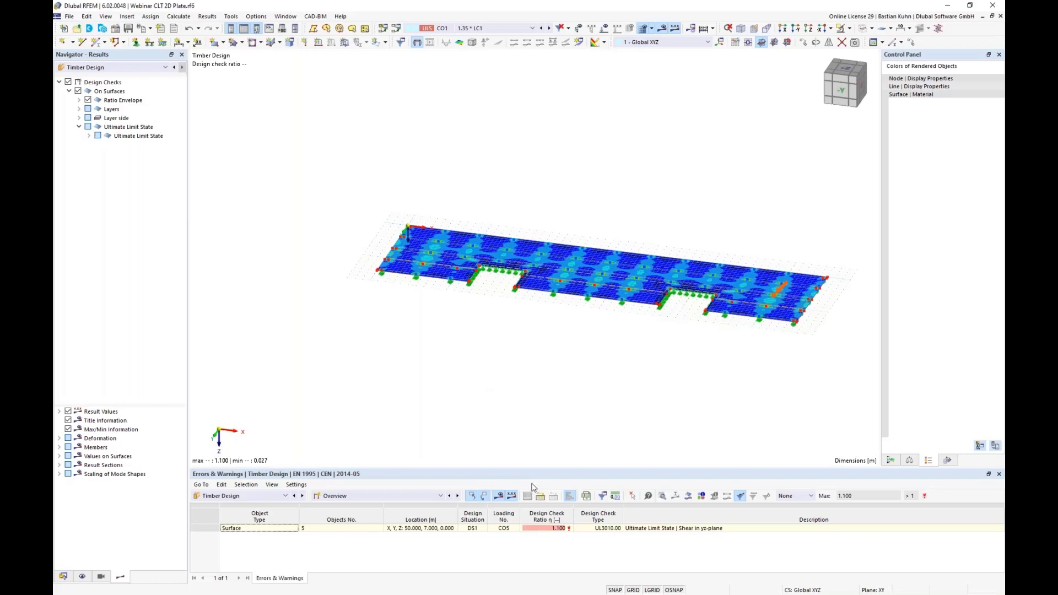
- Display the design ratios on surfaces by design situation and locate the governing shear in yz-plane check on the plate
{"action": "left_click_drag", "start_coordinate": [533, 473], "coordinate": [520, 300]}
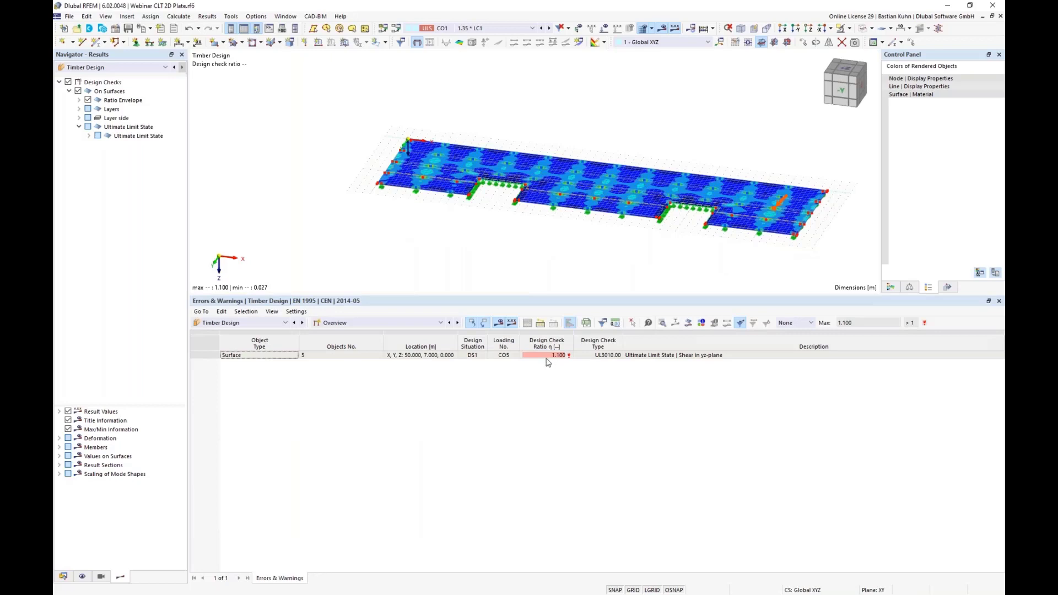
{"action": "left_click", "coordinate": [692, 360]}
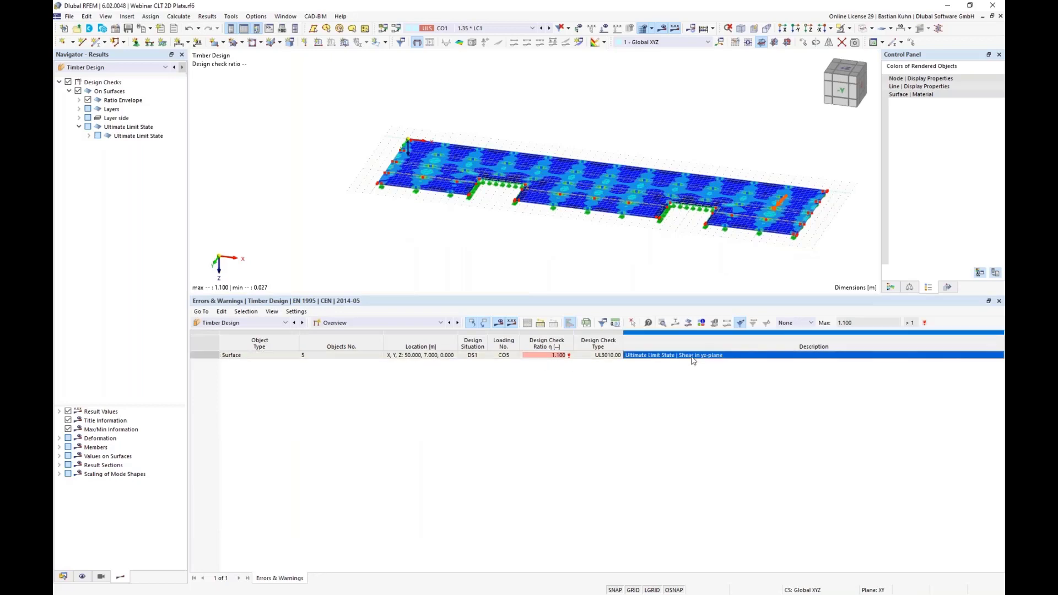
{"action": "left_click", "coordinate": [457, 323]}
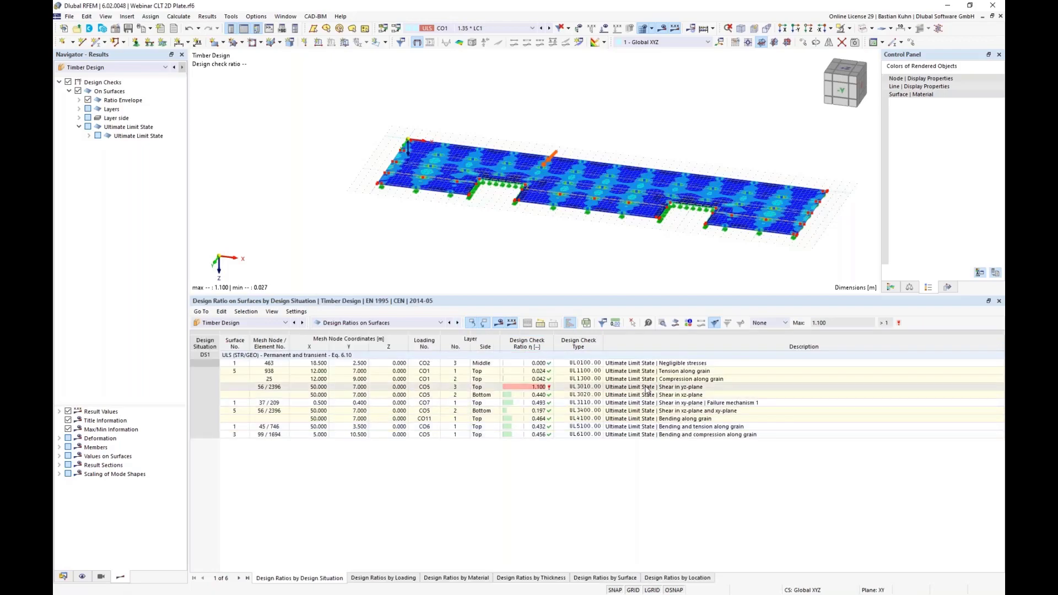
{"action": "left_click", "coordinate": [647, 387]}
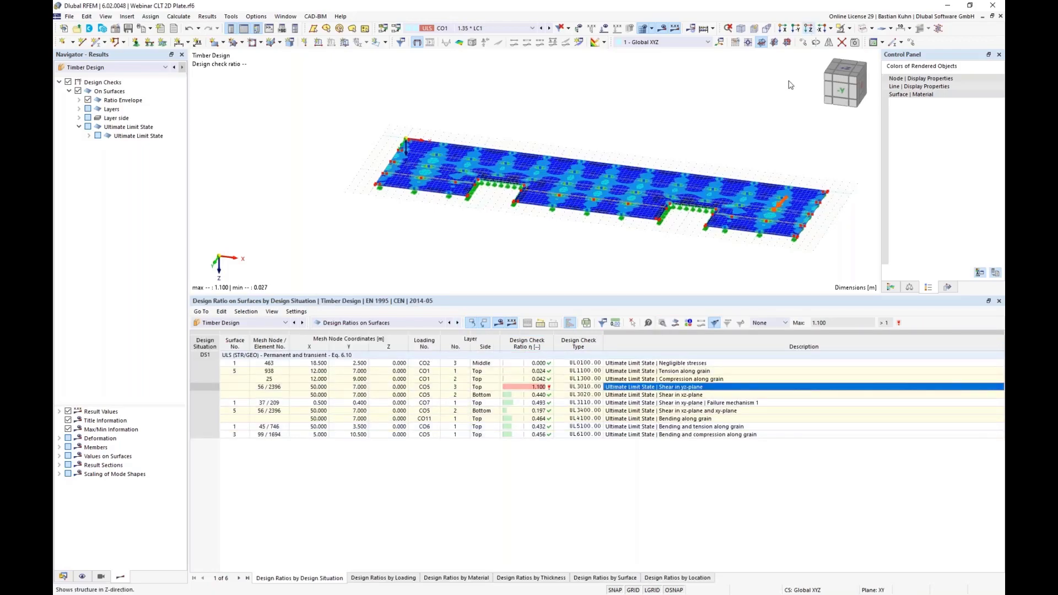
- View the most utilised point support from above and hide the nodal supports so the design ratio contours are uncovered
{"action": "scroll", "coordinate": [797, 173], "scroll_direction": "up", "scroll_amount": 4}
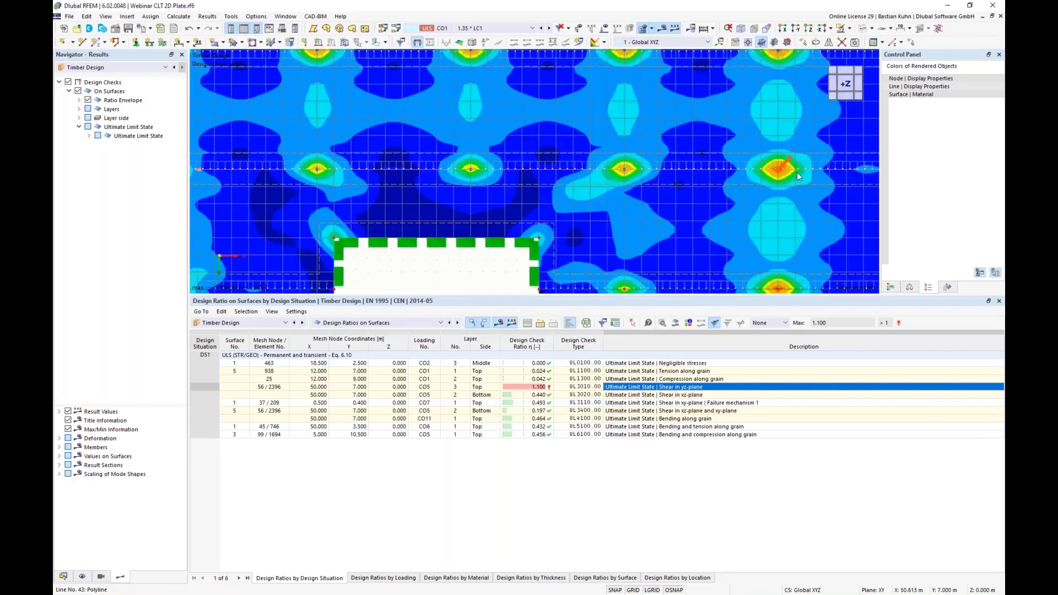
{"action": "scroll", "coordinate": [777, 166], "scroll_direction": "up", "scroll_amount": 5}
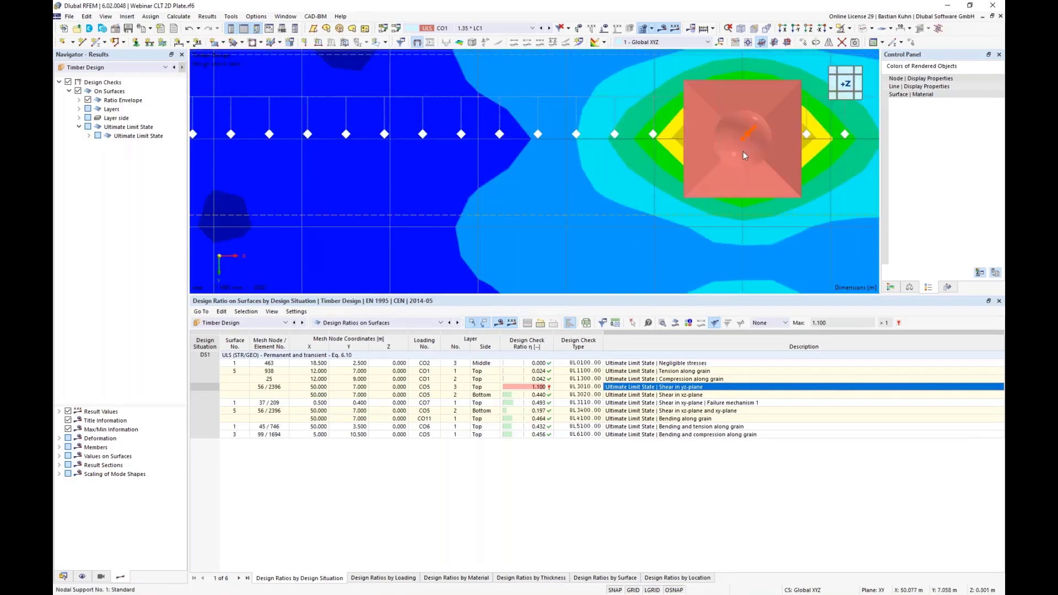
{"action": "left_click", "coordinate": [82, 576]}
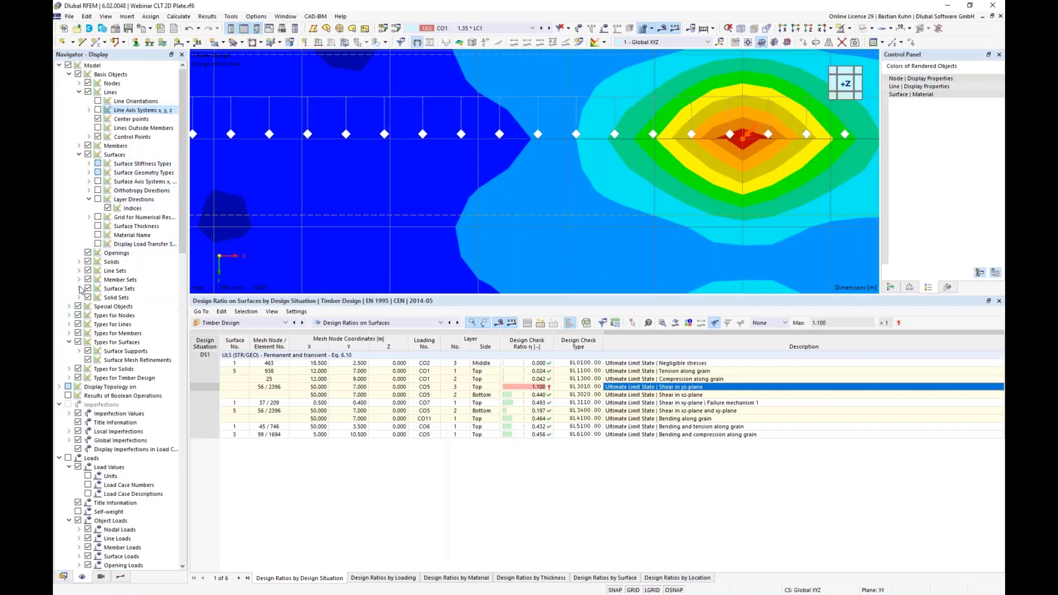
{"action": "left_click", "coordinate": [69, 316]}
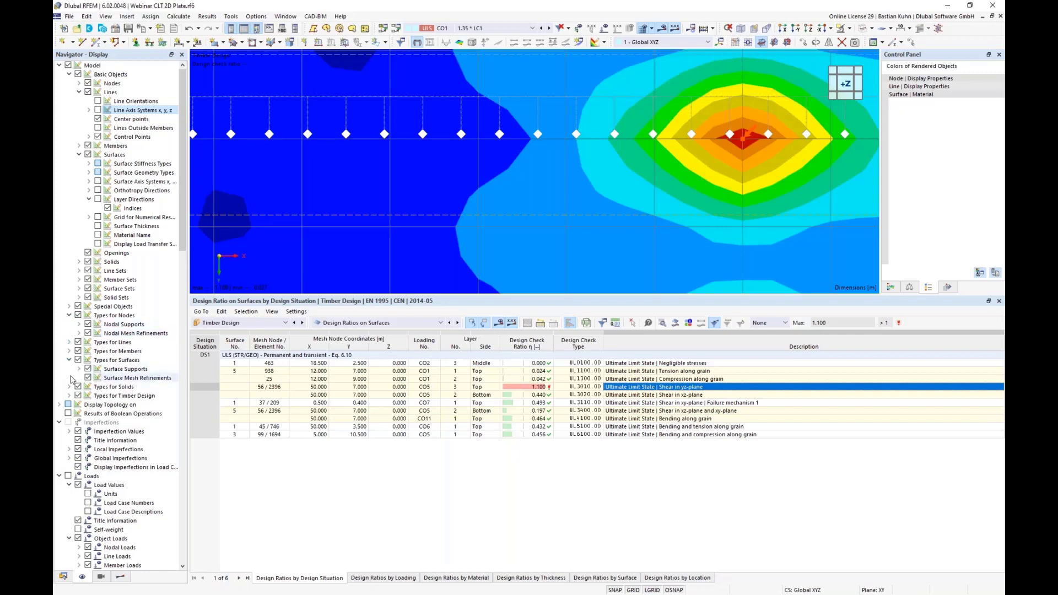
{"action": "left_click", "coordinate": [88, 324]}
- Examine the design ratio distribution around the governing support point and the design check details for shear in yz-plane
{"action": "scroll", "coordinate": [540, 163], "scroll_direction": "down", "scroll_amount": 2}
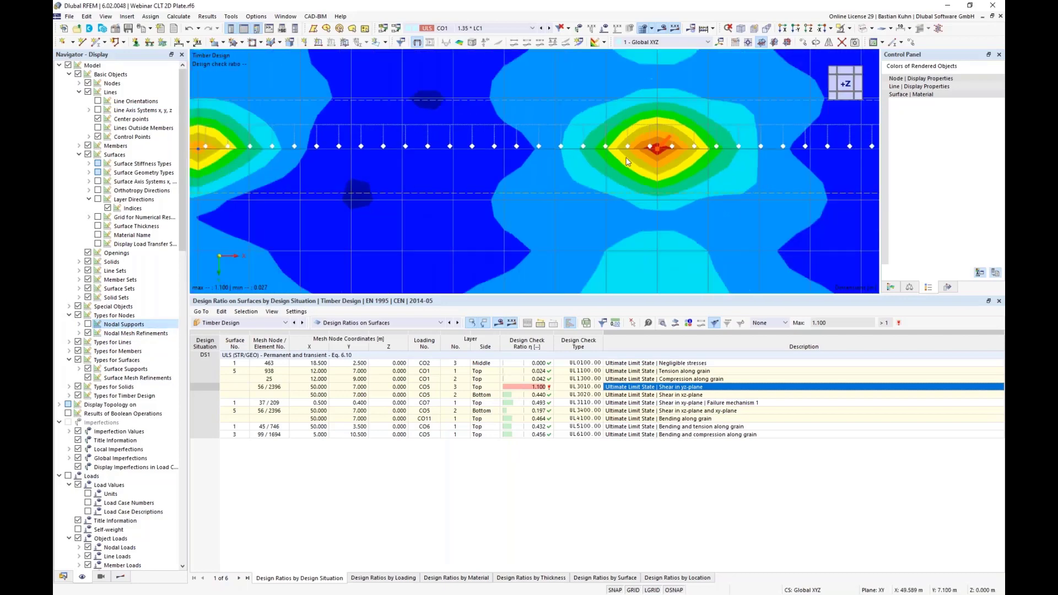
{"action": "scroll", "coordinate": [661, 154], "scroll_direction": "down", "scroll_amount": 2}
{"action": "scroll", "coordinate": [662, 154], "scroll_direction": "down", "scroll_amount": 1}
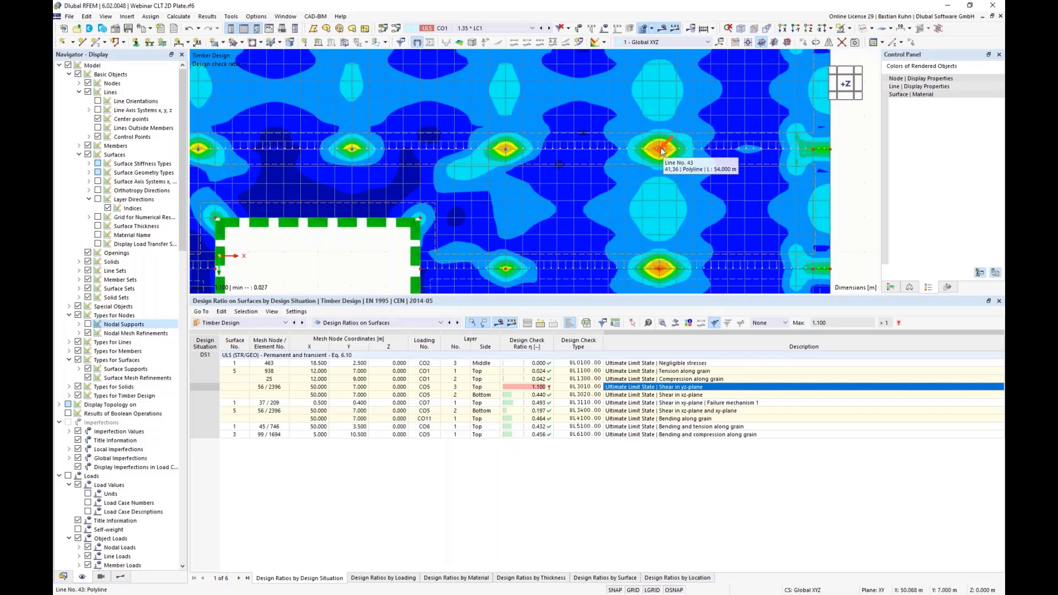
{"action": "scroll", "coordinate": [661, 150], "scroll_direction": "up", "scroll_amount": 3}
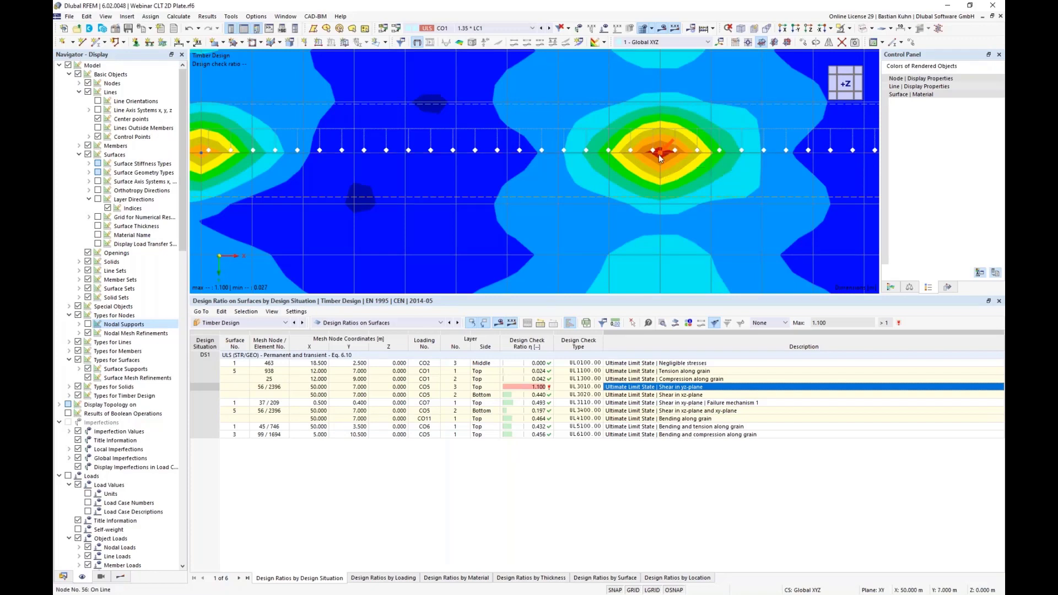
{"action": "scroll", "coordinate": [663, 155], "scroll_direction": "up", "scroll_amount": 3}
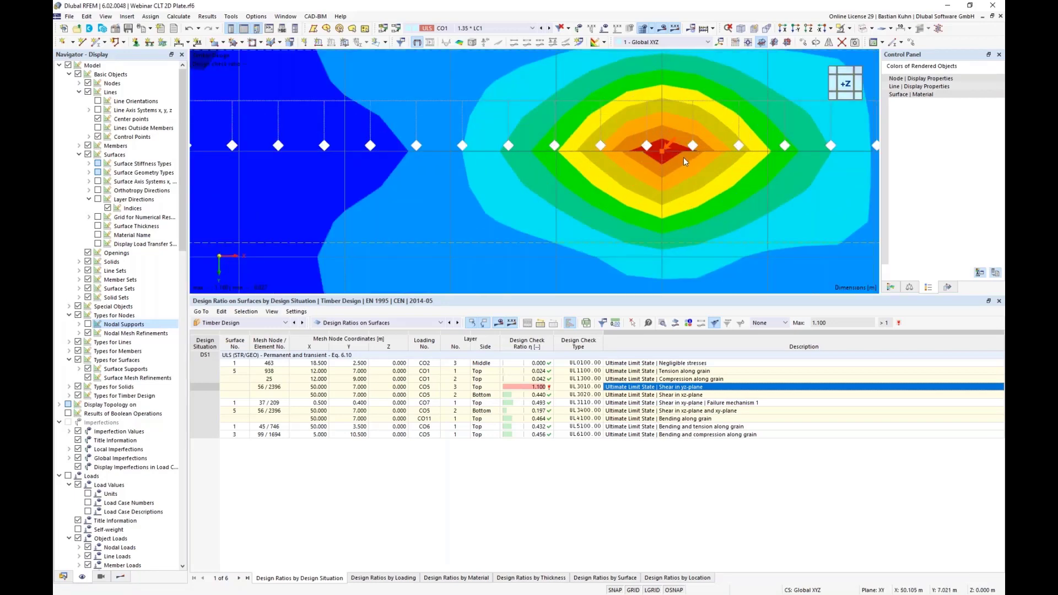
{"action": "scroll", "coordinate": [640, 163], "scroll_direction": "down", "scroll_amount": 3}
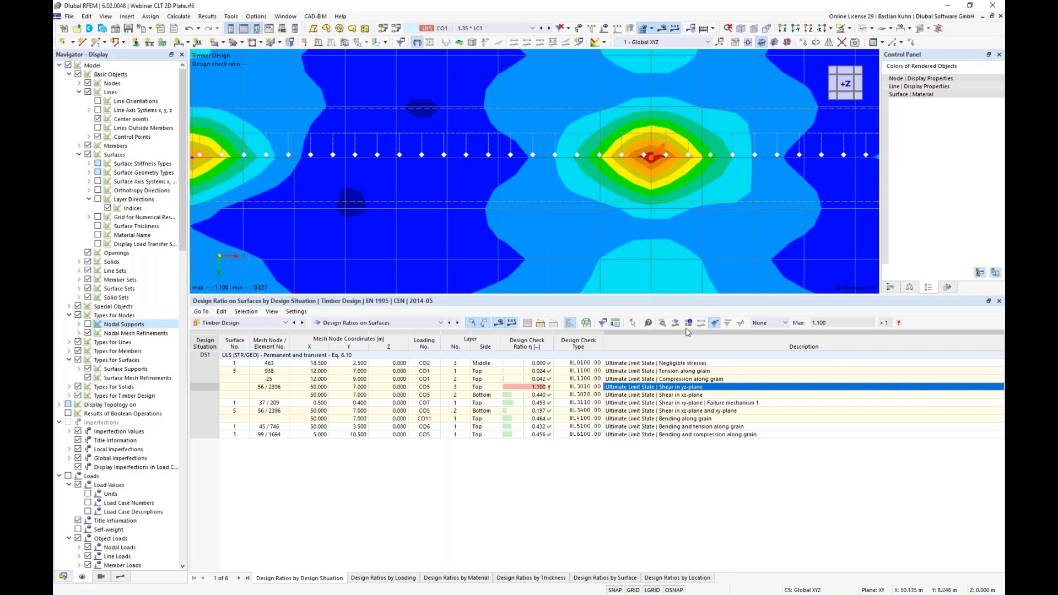
{"action": "double_click", "coordinate": [682, 390]}
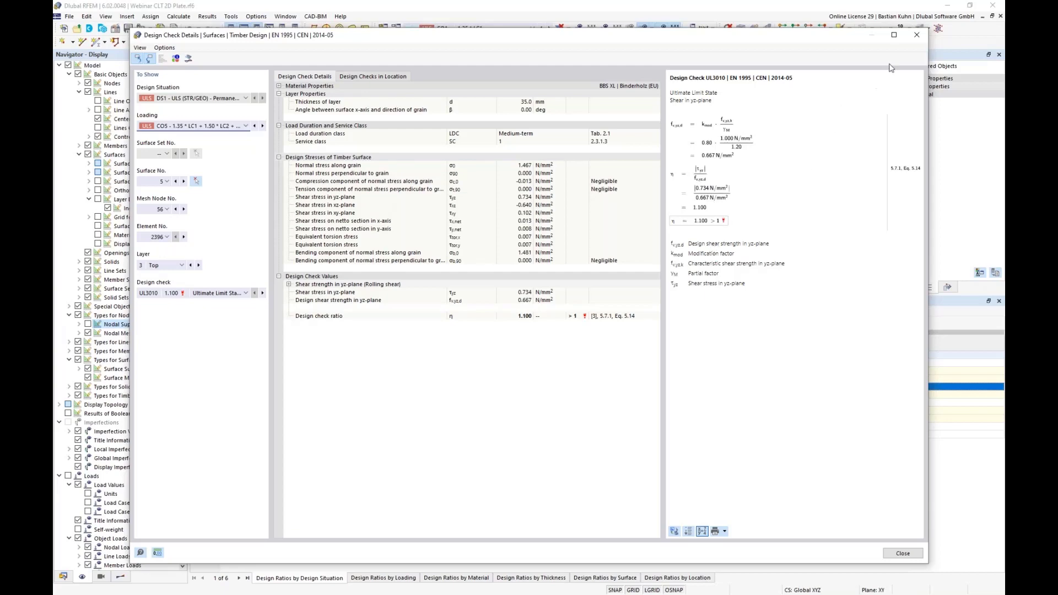
{"action": "left_click", "coordinate": [917, 37]}
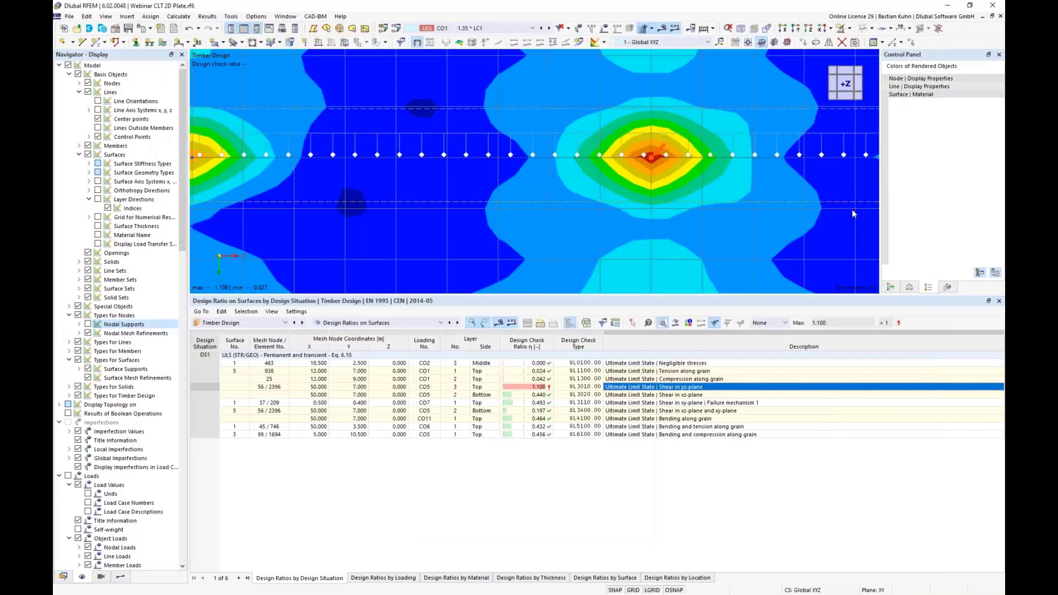
- Open the result diagrams through the layers at the governing surface point and display the normal stress along grain
{"action": "left_click", "coordinate": [675, 325]}
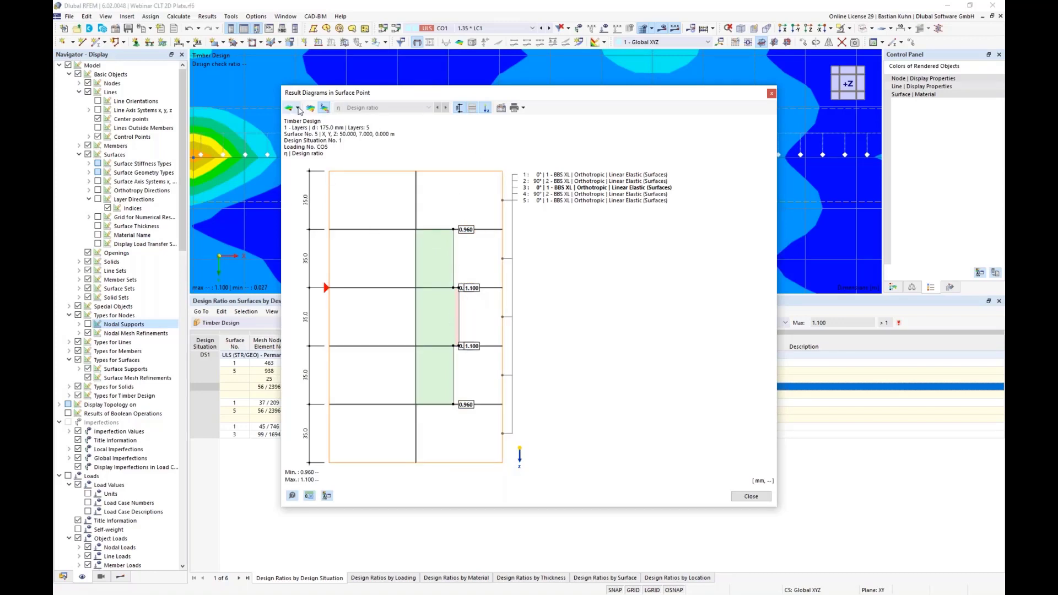
{"action": "left_click", "coordinate": [372, 218]}
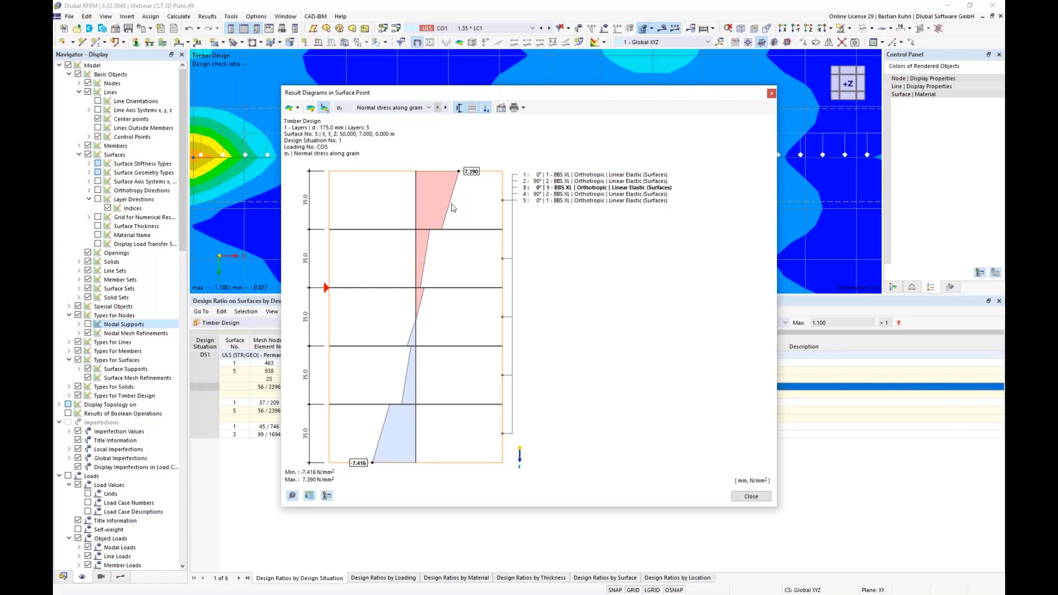
- Display the shear stress τyz diagram through the plate layers at the governing surface point
{"action": "left_click", "coordinate": [424, 108]}
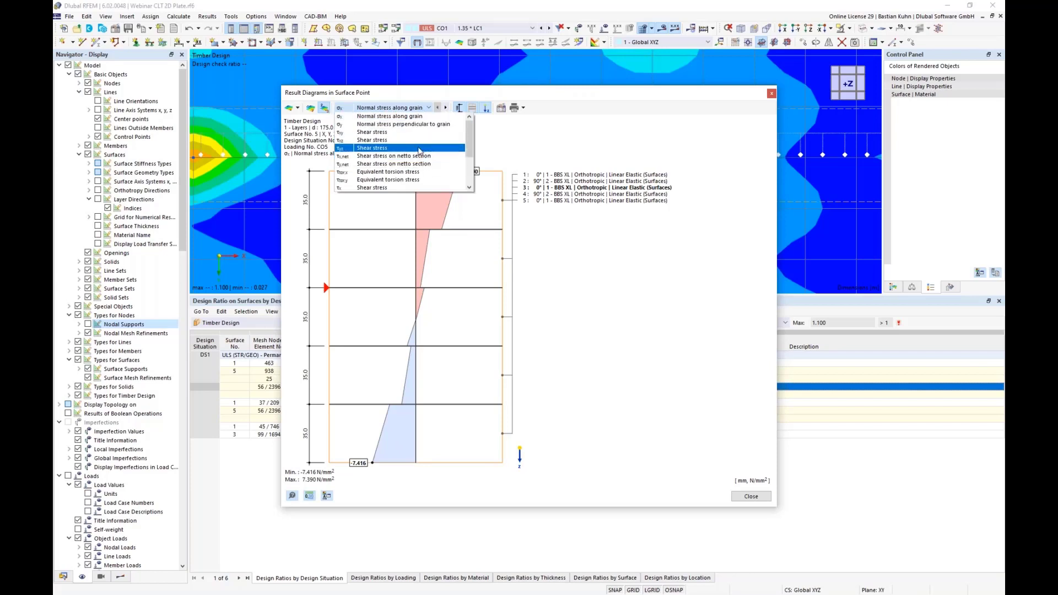
{"action": "key", "text": "Escape"}
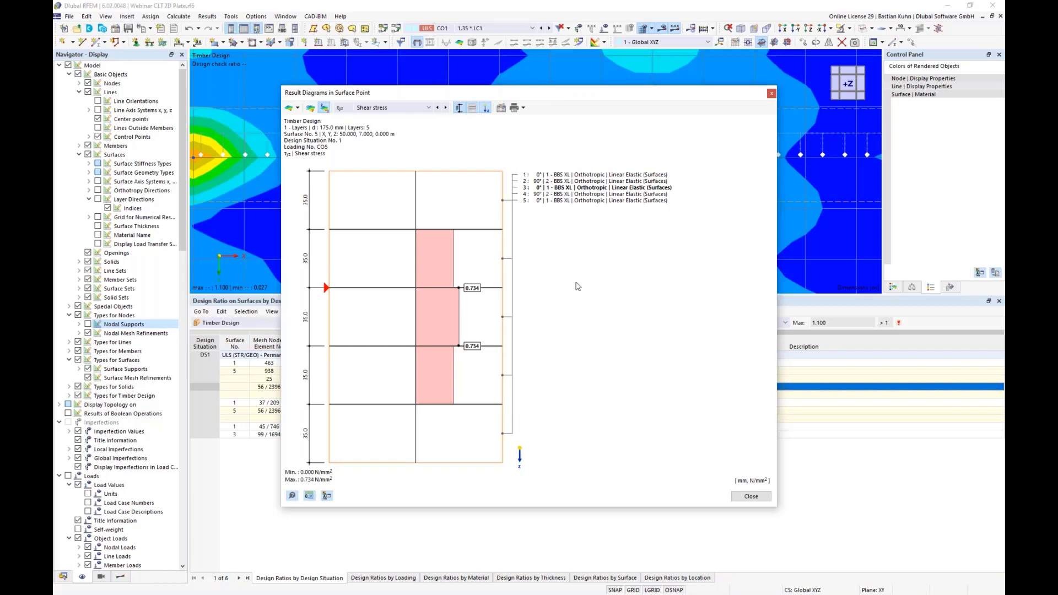
{"action": "left_click", "coordinate": [523, 108]}
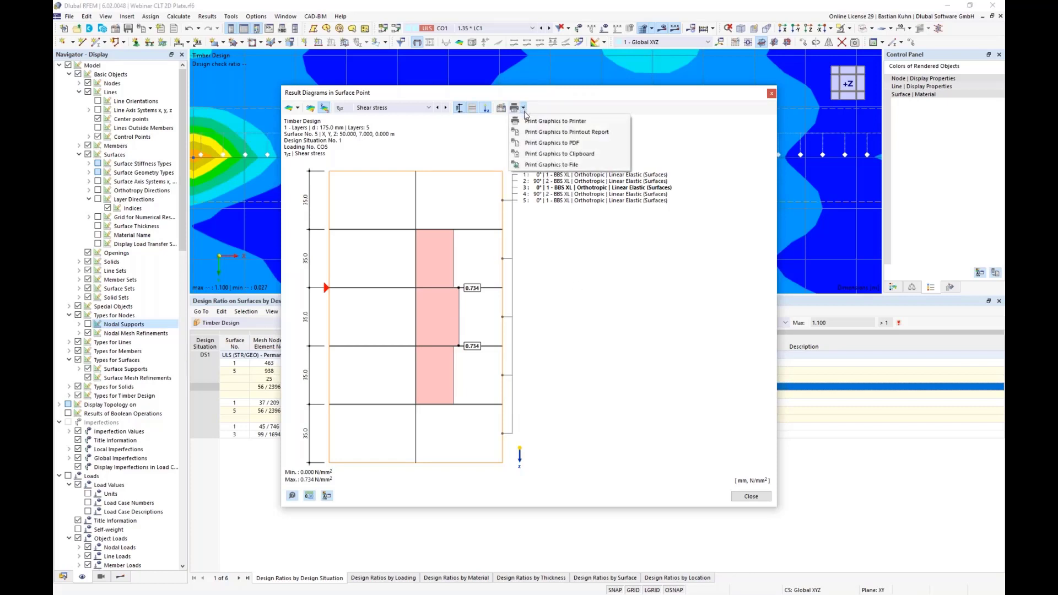
{"action": "left_click", "coordinate": [524, 106]}
{"action": "left_click", "coordinate": [392, 109]}
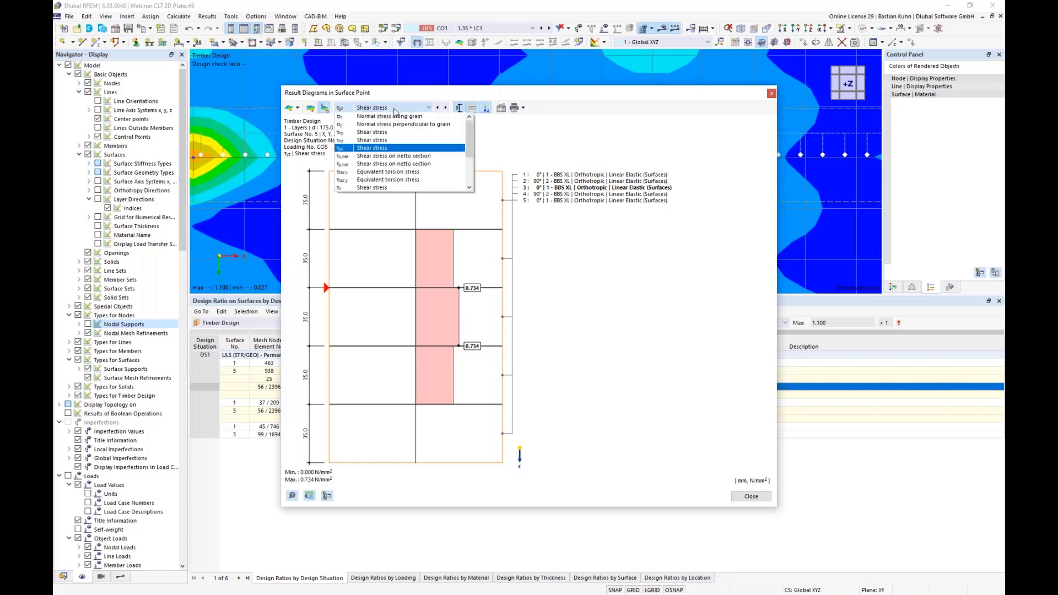
{"action": "left_click", "coordinate": [477, 127]}
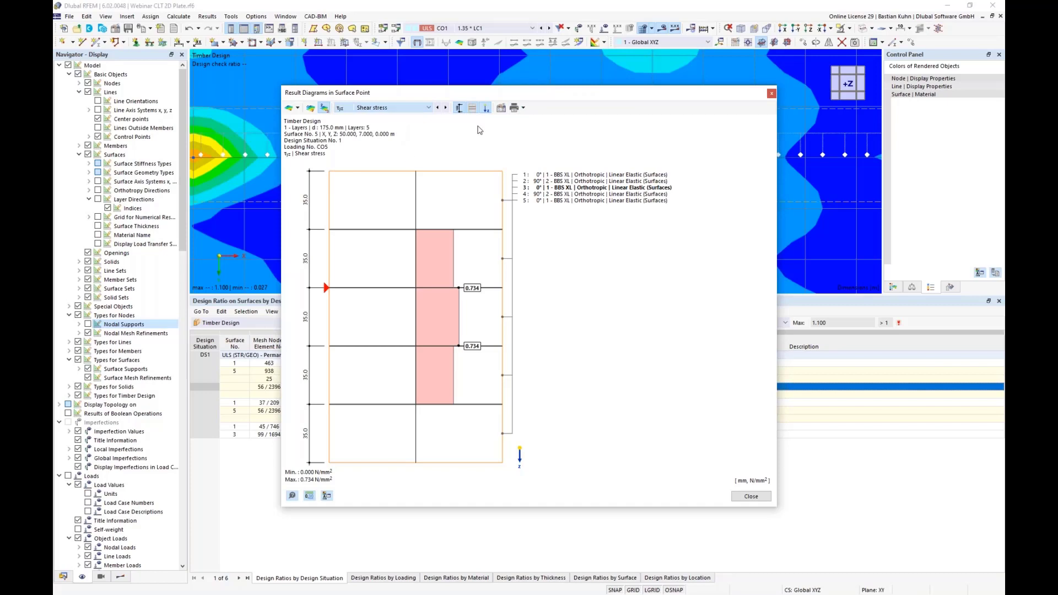
- Send the normal stress along grain diagram to the Timber CLT printout report with a 40 % height ratio and leave the result diagrams
{"action": "left_click", "coordinate": [523, 108]}
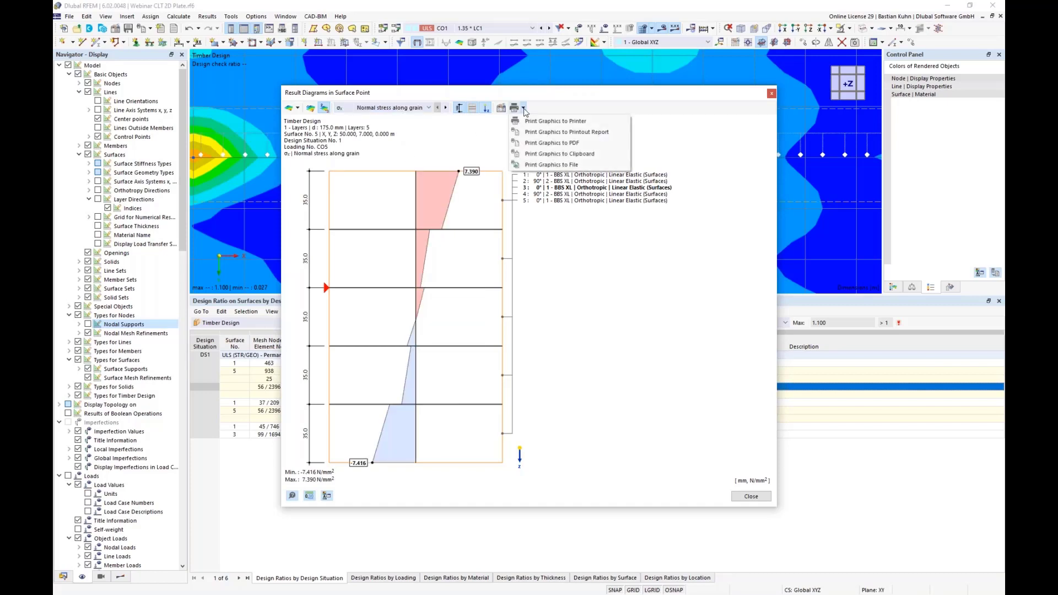
{"action": "left_click", "coordinate": [533, 134]}
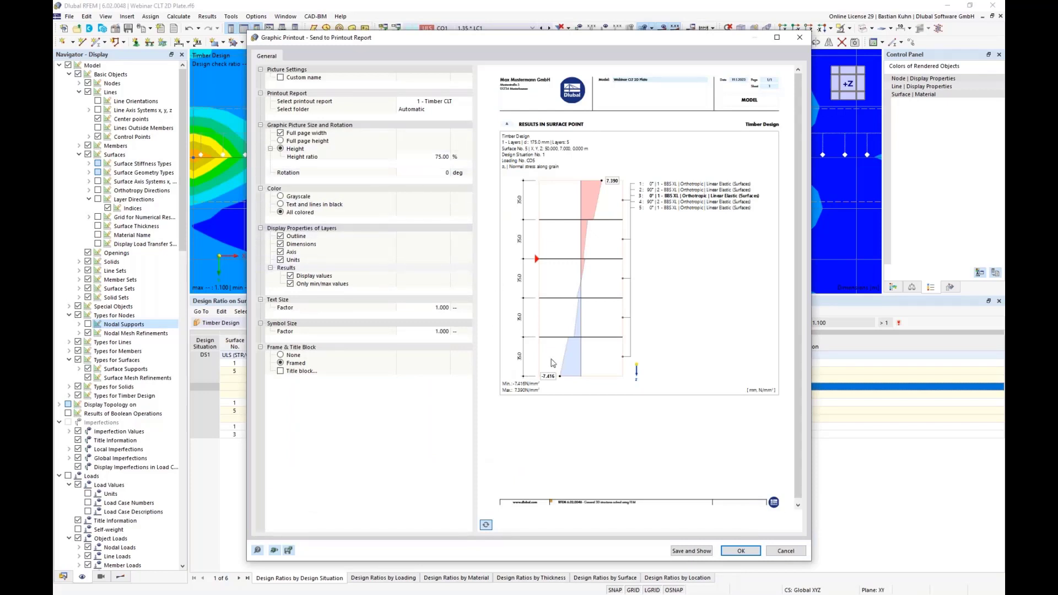
{"action": "left_click", "coordinate": [441, 157]}
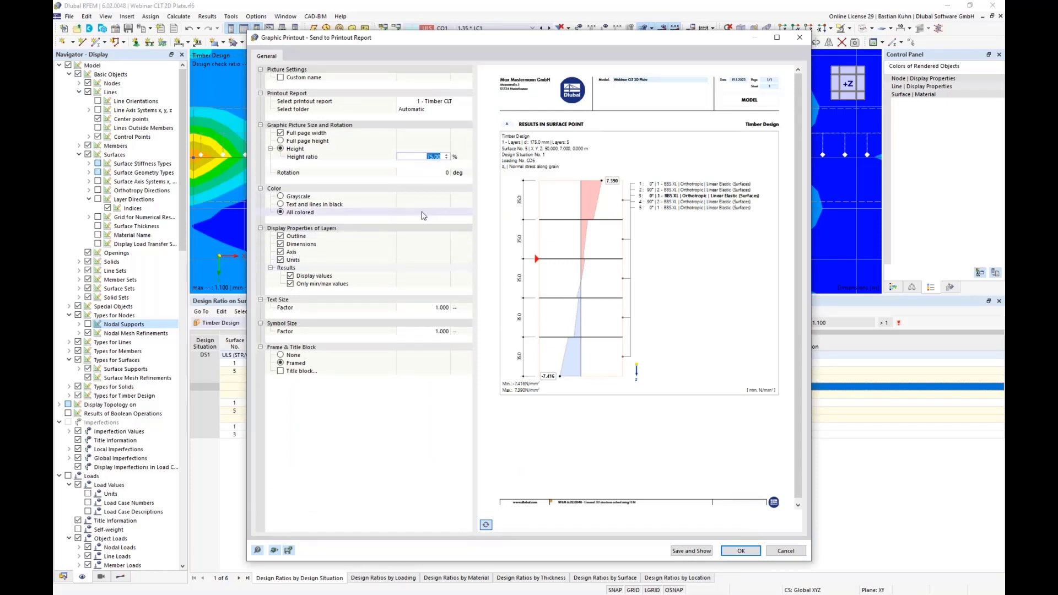
{"action": "type", "text": "40"}
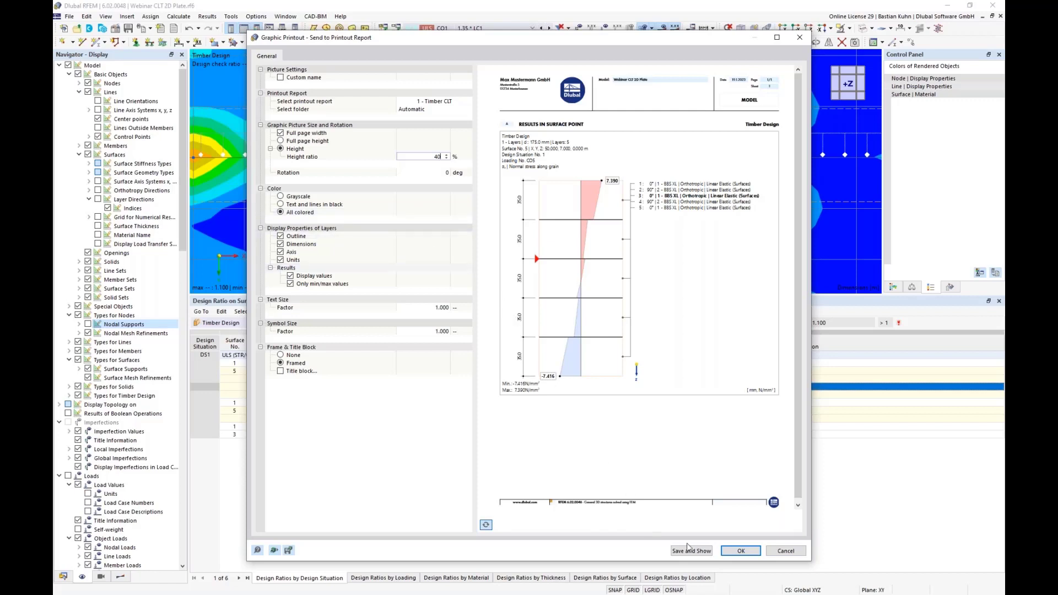
{"action": "left_click", "coordinate": [740, 551]}
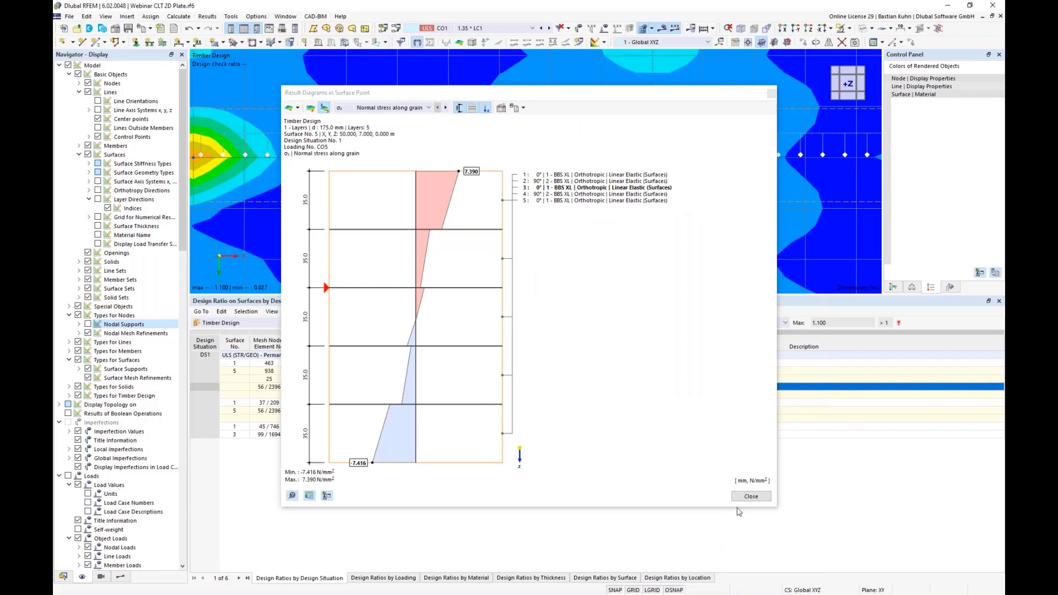
{"action": "key", "text": "Escape"}
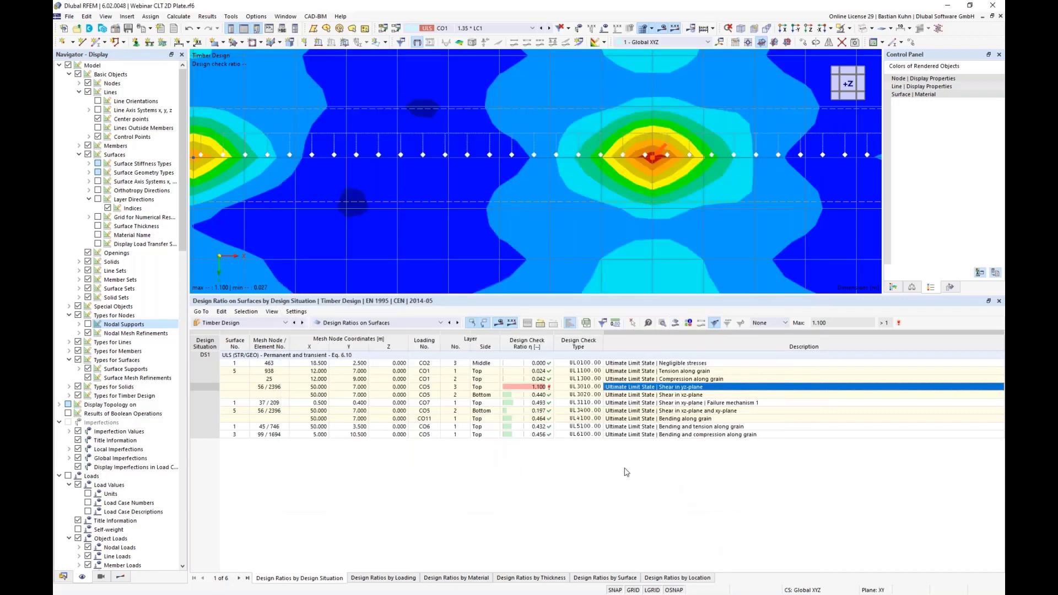
- Set the plate's ratio envelope to the maximum of selected design checks with all ultimate limit state checks included
{"action": "scroll", "coordinate": [564, 200], "scroll_direction": "down", "scroll_amount": 5}
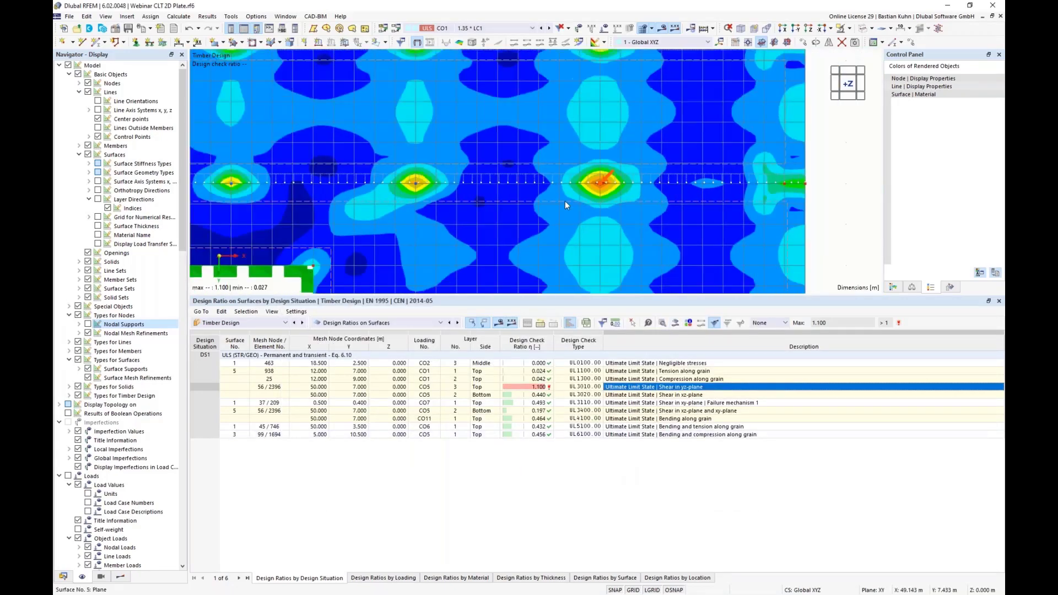
{"action": "scroll", "coordinate": [520, 210], "scroll_direction": "down", "scroll_amount": 3}
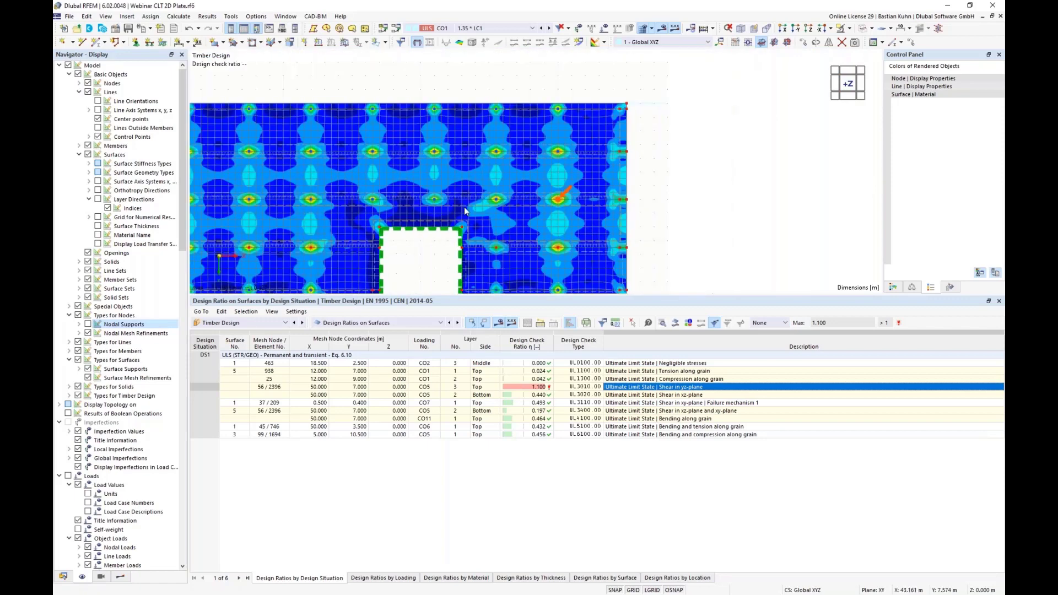
{"action": "middle_click_drag", "start_coordinate": [573, 176], "coordinate": [723, 173]}
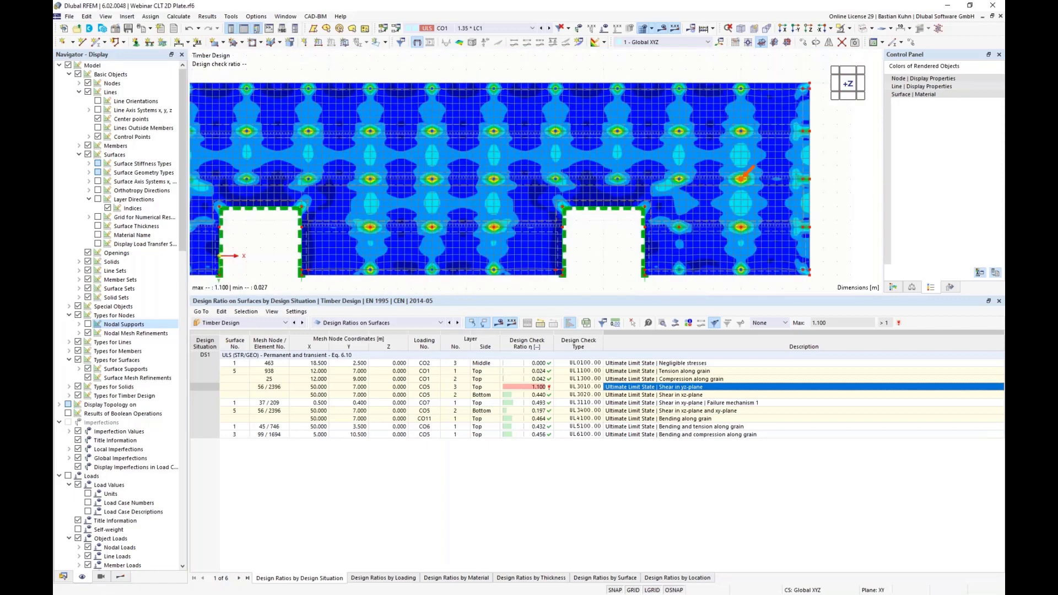
{"action": "left_click_drag", "start_coordinate": [665, 295], "coordinate": [665, 386]}
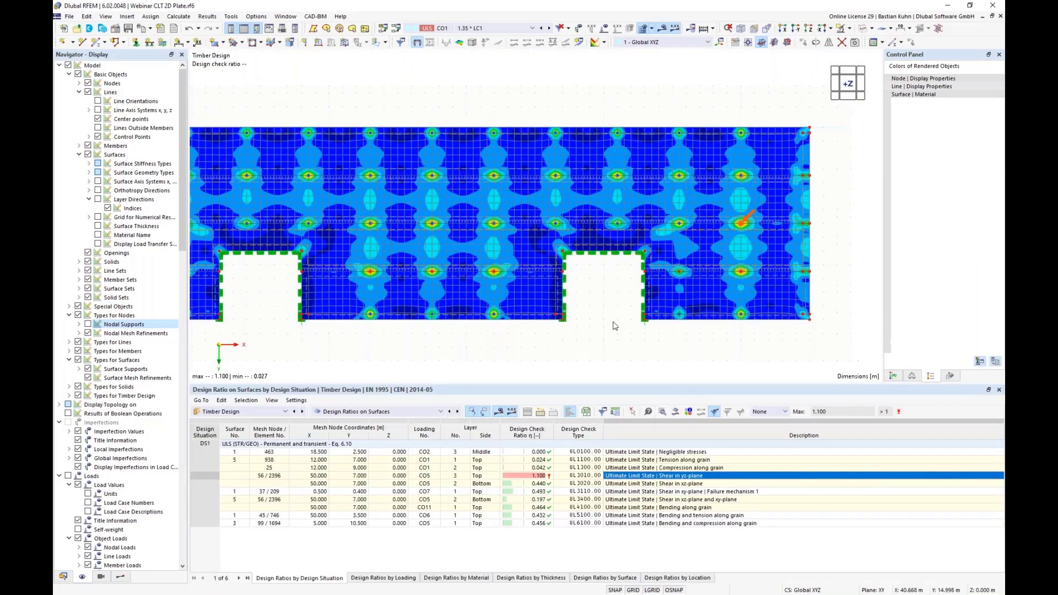
{"action": "middle_click_drag", "start_coordinate": [684, 321], "coordinate": [593, 195]}
{"action": "scroll", "coordinate": [669, 253], "scroll_direction": "down", "scroll_amount": 2}
{"action": "left_click", "coordinate": [120, 576]}
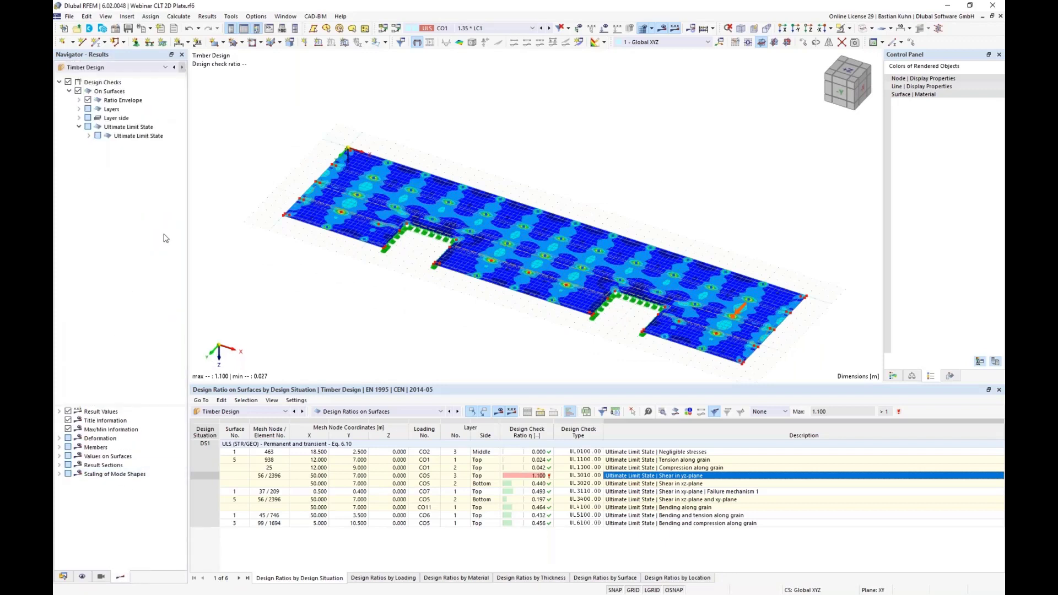
{"action": "left_click", "coordinate": [79, 99]}
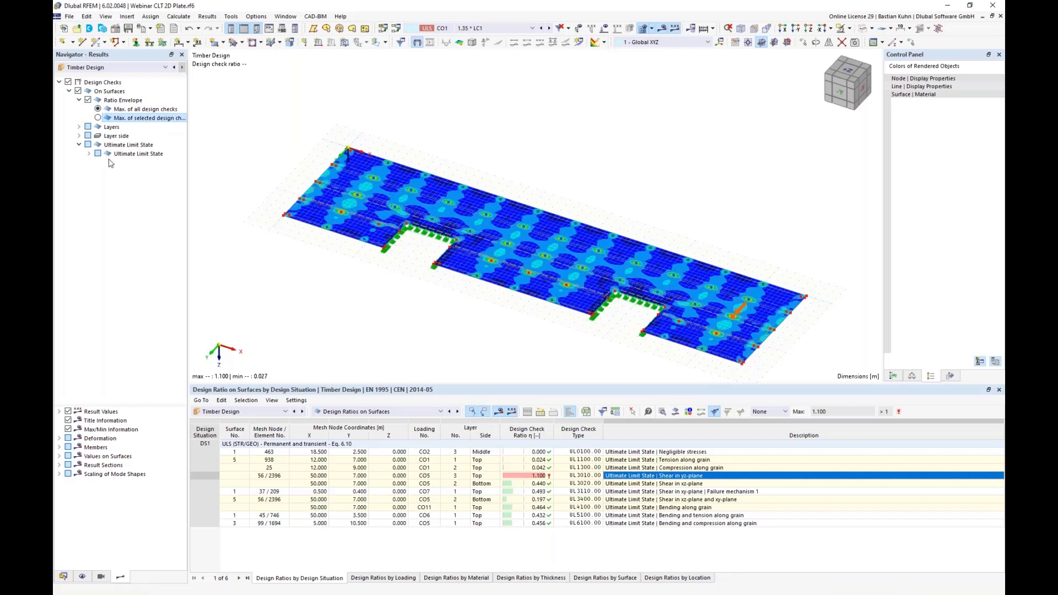
{"action": "left_click", "coordinate": [98, 153]}
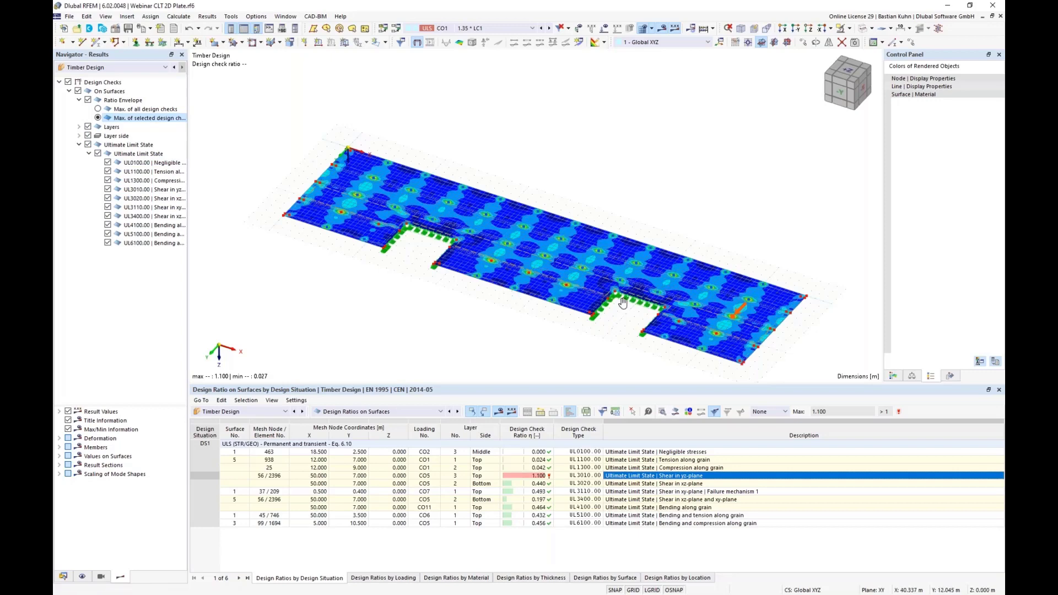
- Reveal the individual layers and layer sides selectable for the design ratios, with enough width to read the check names
{"action": "middle_click_drag", "start_coordinate": [558, 294], "coordinate": [537, 245]}
{"action": "middle_click_drag", "start_coordinate": [607, 267], "coordinate": [618, 267]}
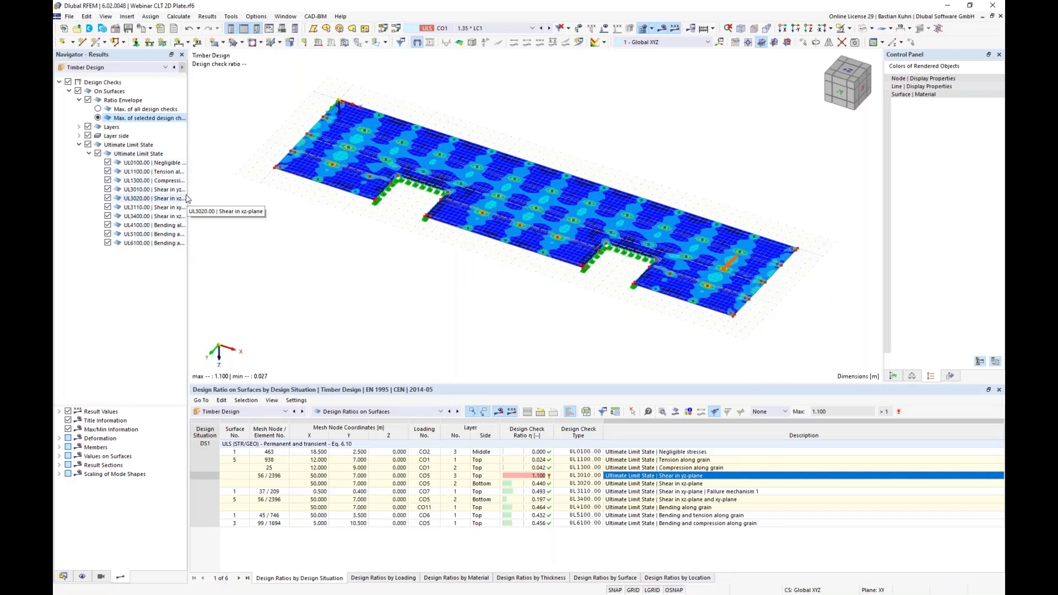
{"action": "left_click_drag", "start_coordinate": [191, 190], "coordinate": [233, 190]}
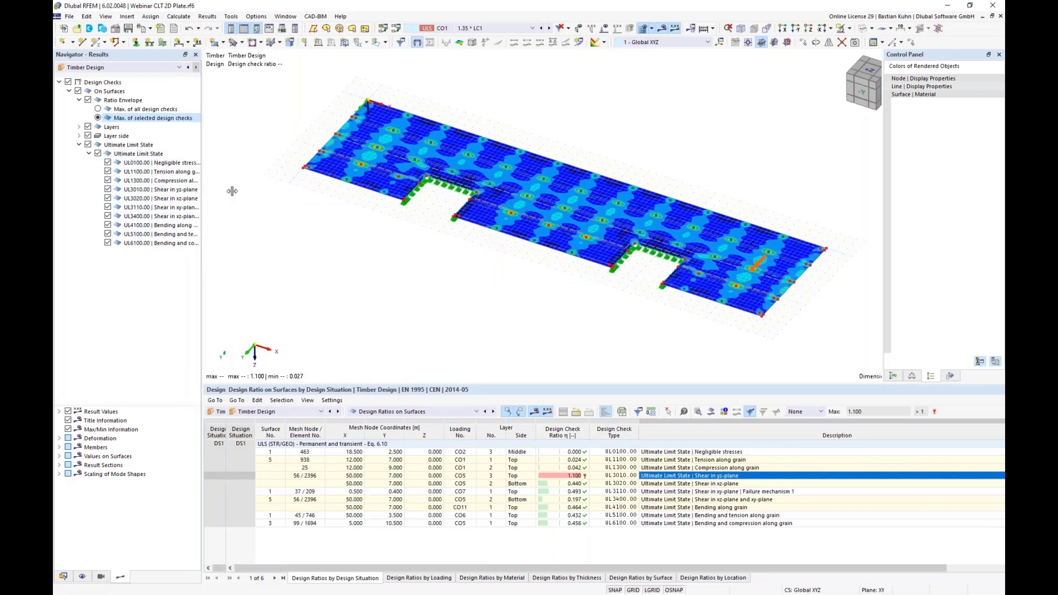
{"action": "left_click", "coordinate": [80, 128]}
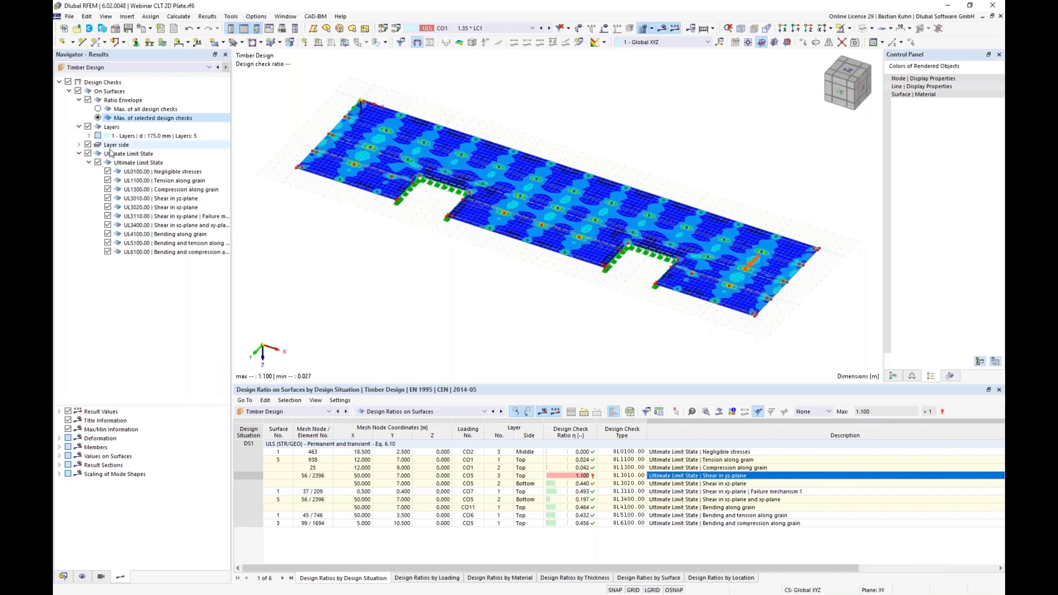
{"action": "left_click", "coordinate": [80, 145]}
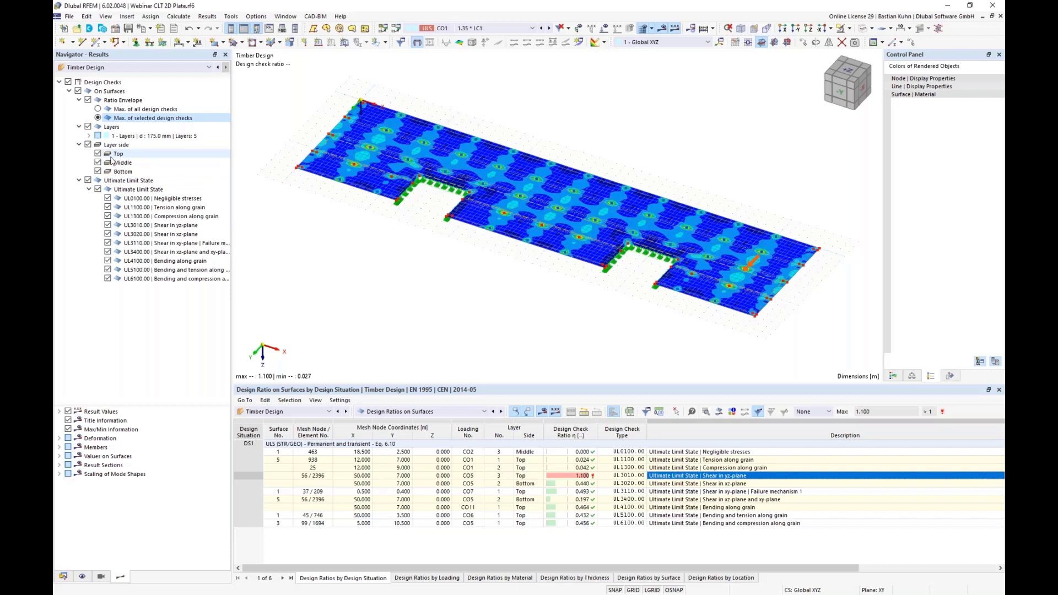
{"action": "left_click", "coordinate": [89, 136]}
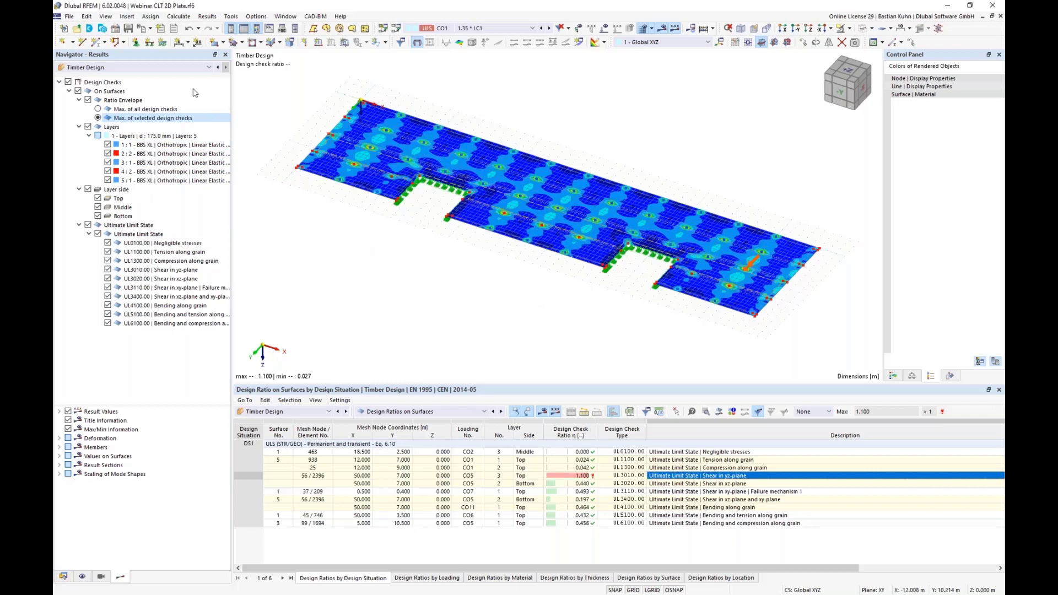
- Switch the displayed results from timber design to static analysis and examine the plate's global deformations
{"action": "left_click", "coordinate": [191, 68]}
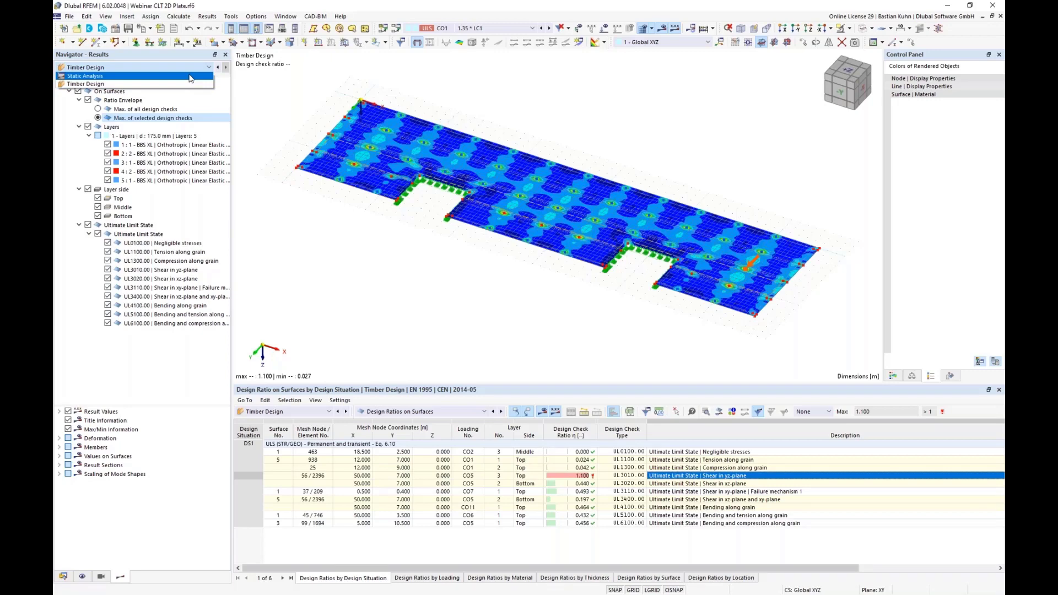
{"action": "left_click", "coordinate": [190, 77]}
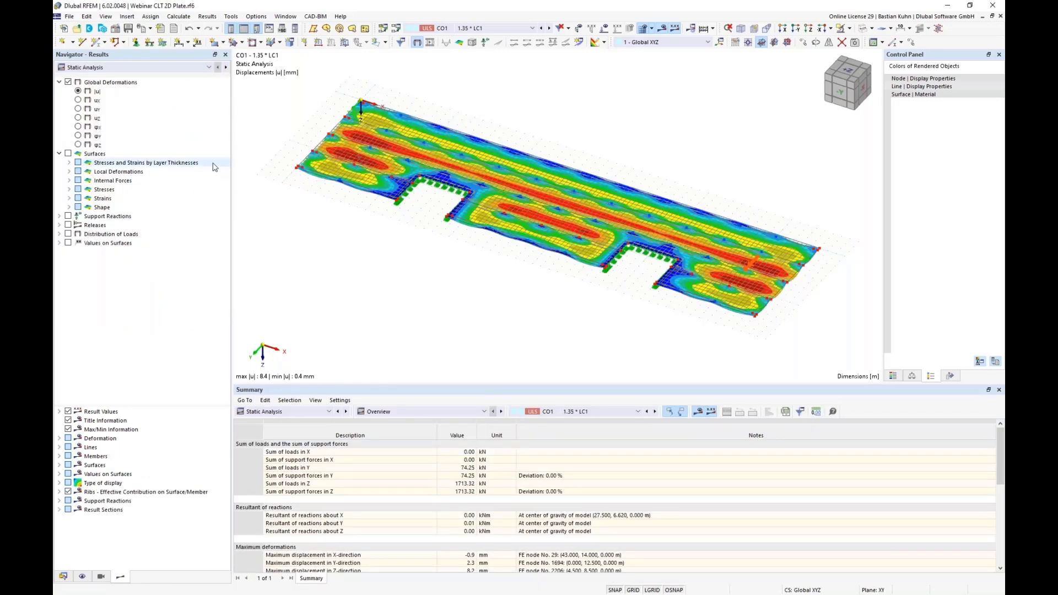
{"action": "middle_click_drag", "start_coordinate": [457, 283], "coordinate": [408, 292]}
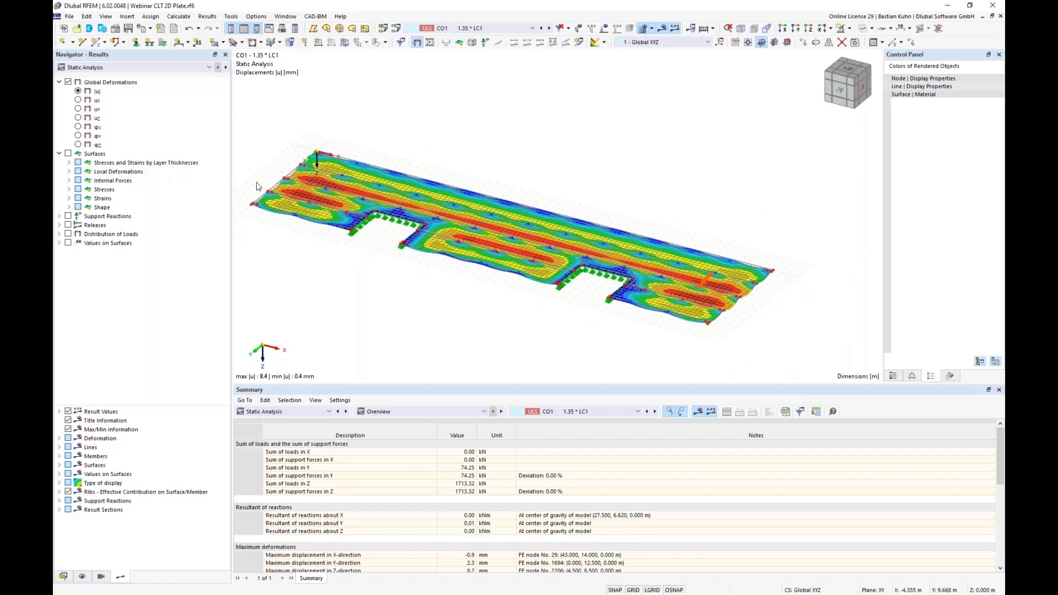
{"action": "scroll", "coordinate": [257, 186], "scroll_direction": "up", "scroll_amount": 3}
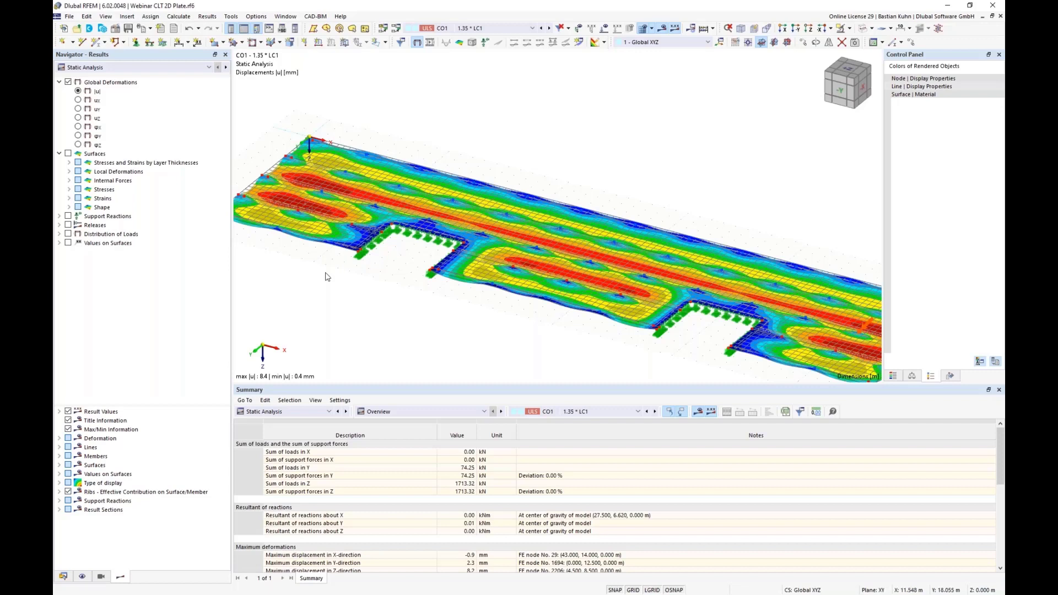
- Display the basic axial stress σx,+ on layer 1 of the plate
{"action": "left_click", "coordinate": [69, 163]}
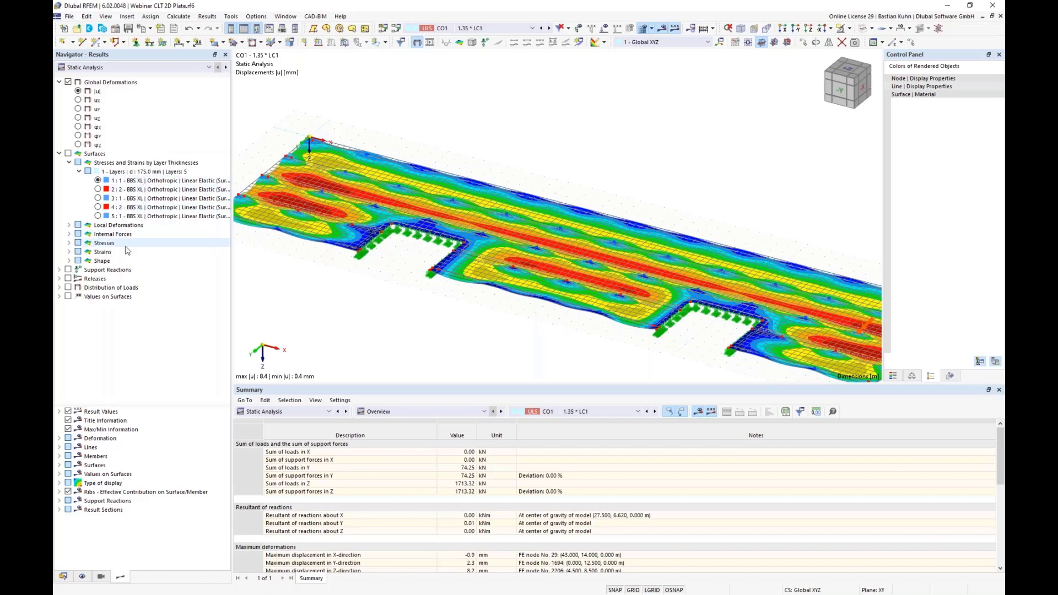
{"action": "left_click", "coordinate": [68, 243]}
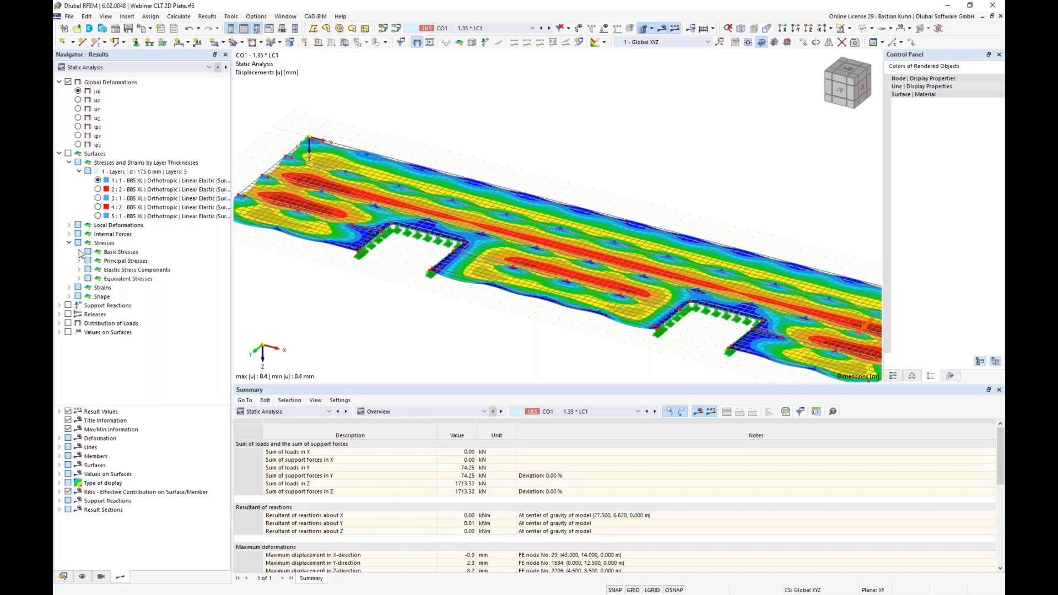
{"action": "left_click", "coordinate": [78, 252]}
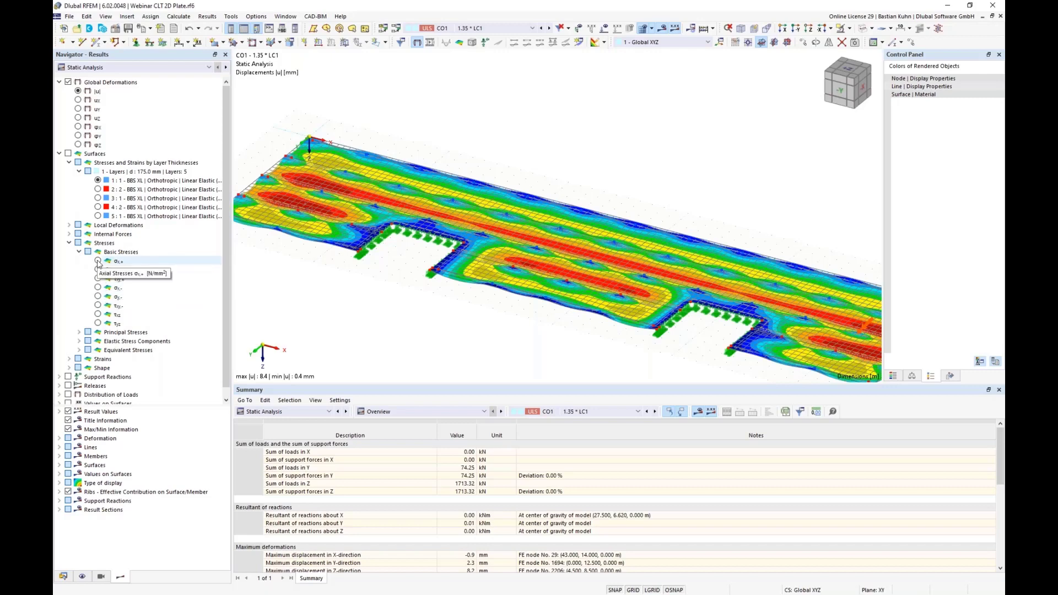
{"action": "left_click", "coordinate": [98, 262]}
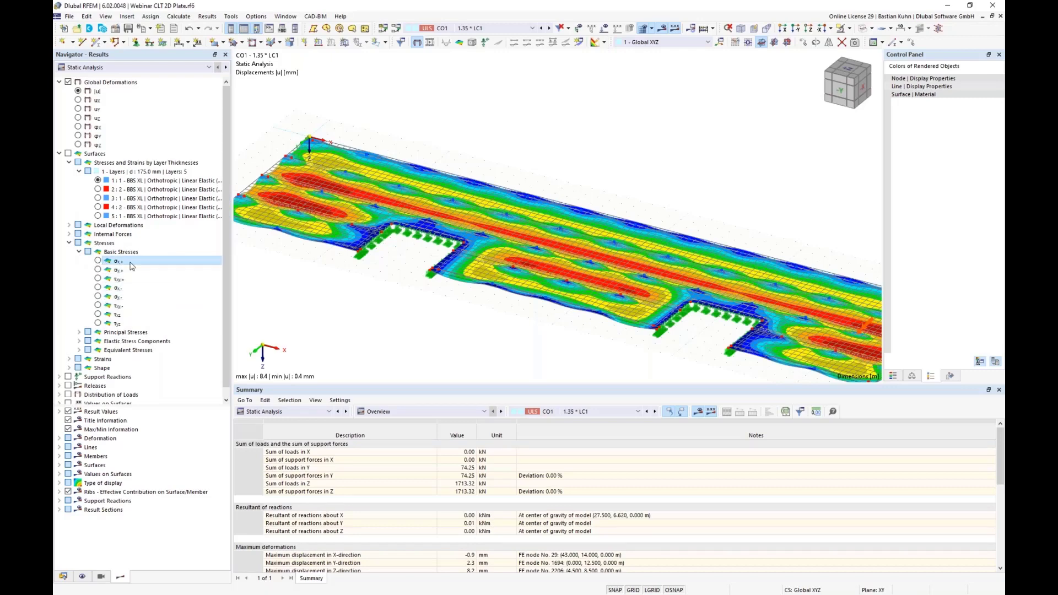
{"action": "left_click", "coordinate": [98, 261]}
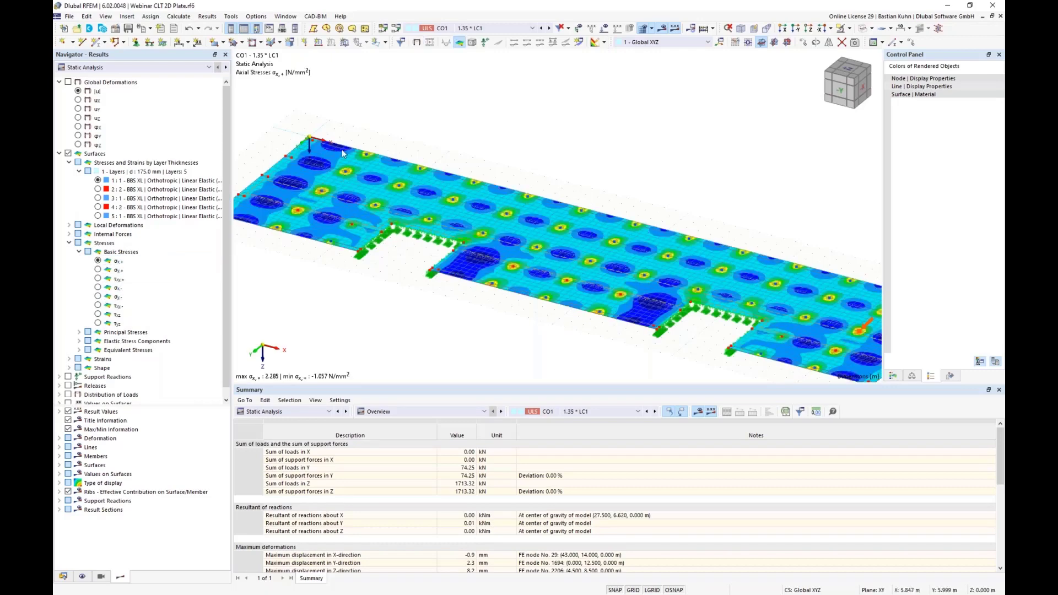
- Compare the axial stress σx,- distribution on layers 1, 3 and 5 of the plate
{"action": "left_click", "coordinate": [99, 289]}
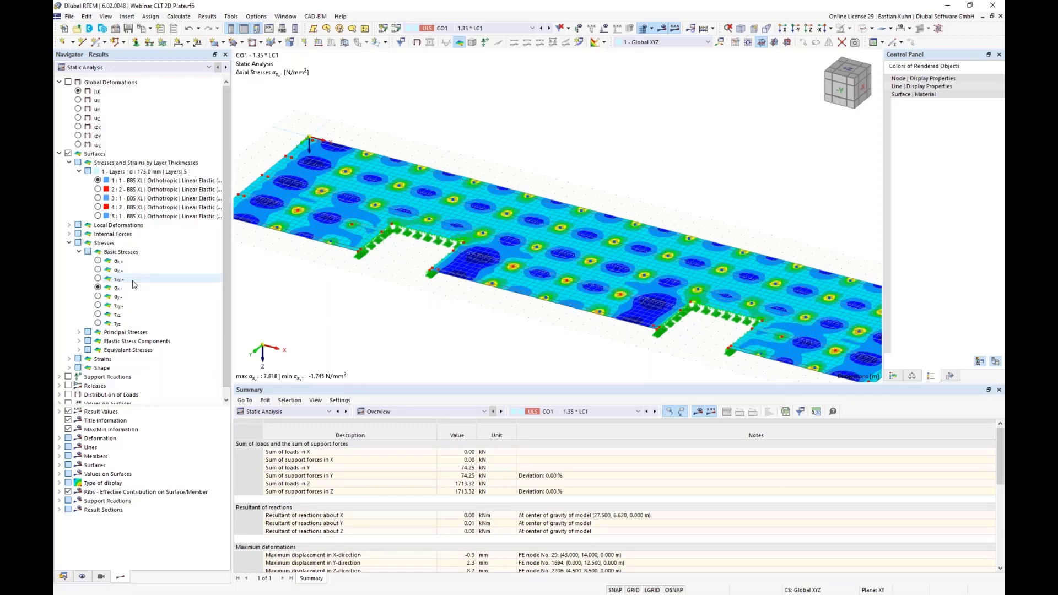
{"action": "left_click", "coordinate": [97, 199]}
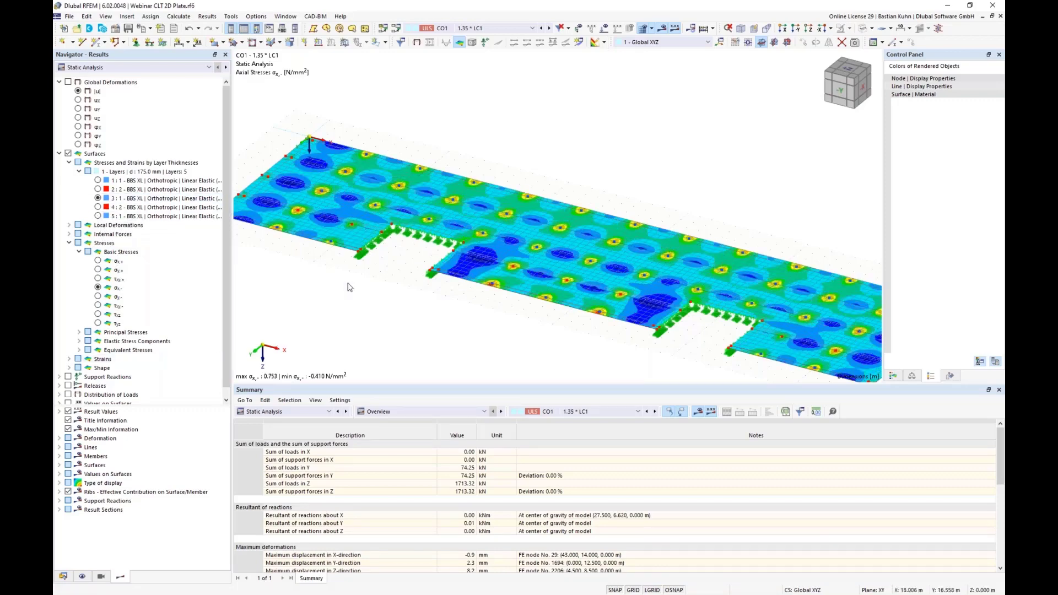
{"action": "left_click", "coordinate": [97, 216]}
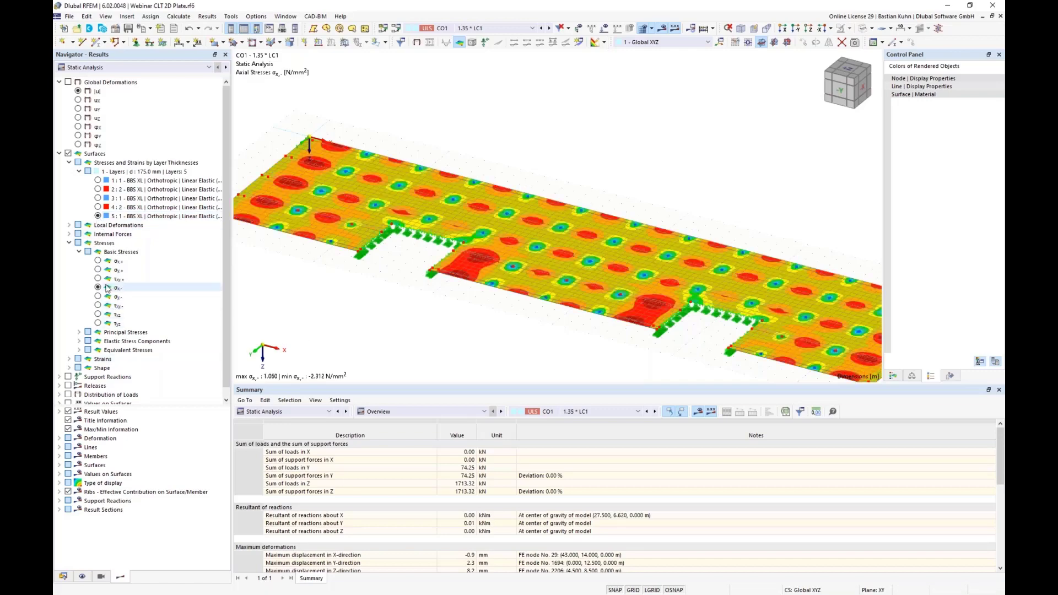
- Display the basic axial stress σx,+ on layer 5 and bring the whole plate into view
{"action": "left_click", "coordinate": [98, 261]}
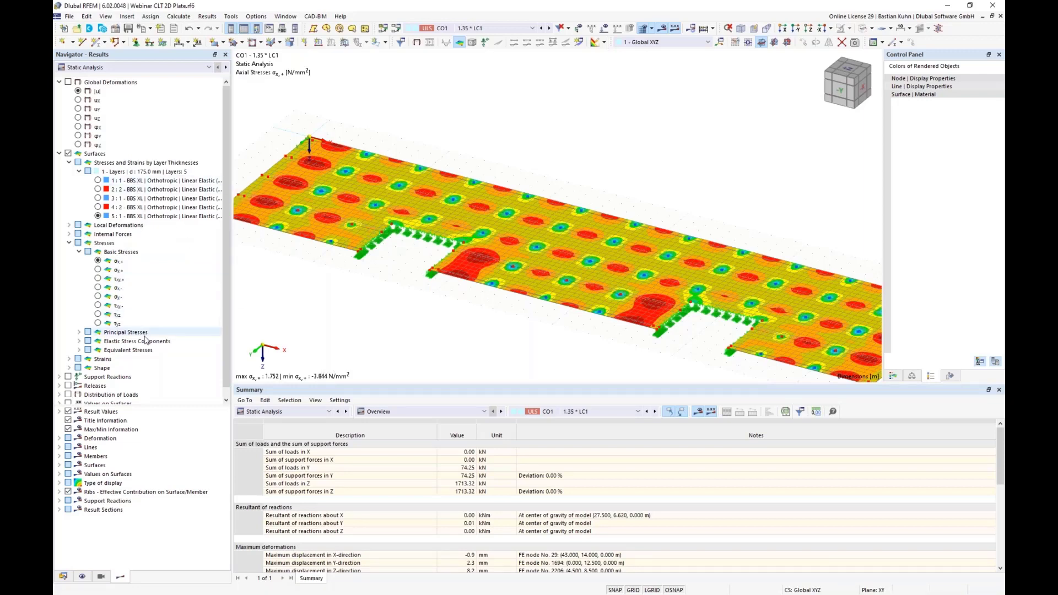
{"action": "scroll", "coordinate": [164, 344], "scroll_direction": "down", "scroll_amount": 1}
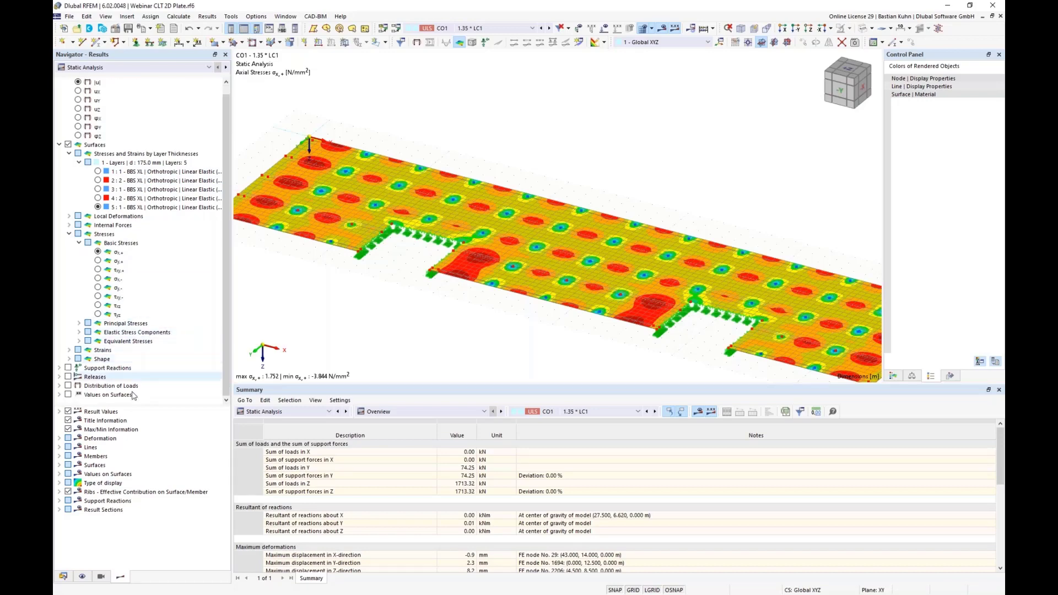
{"action": "scroll", "coordinate": [370, 271], "scroll_direction": "down", "scroll_amount": 2}
{"action": "middle_click_drag", "start_coordinate": [370, 271], "coordinate": [403, 203], "text": "ctrl"}
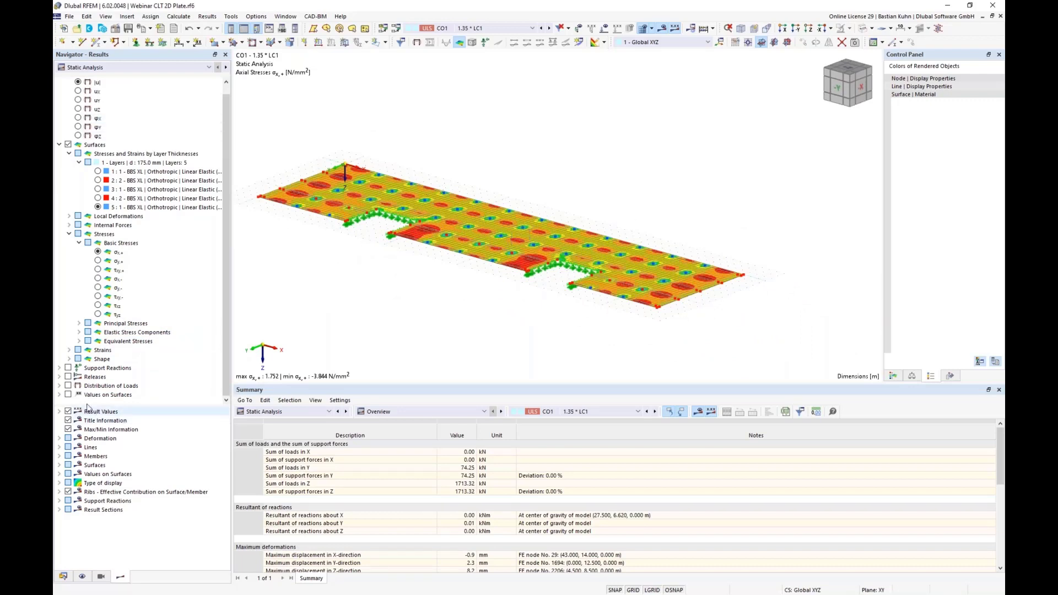
- Display the support reactions, limited to the local line support force px, with the nodal supports hidden
{"action": "left_click", "coordinate": [59, 377]}
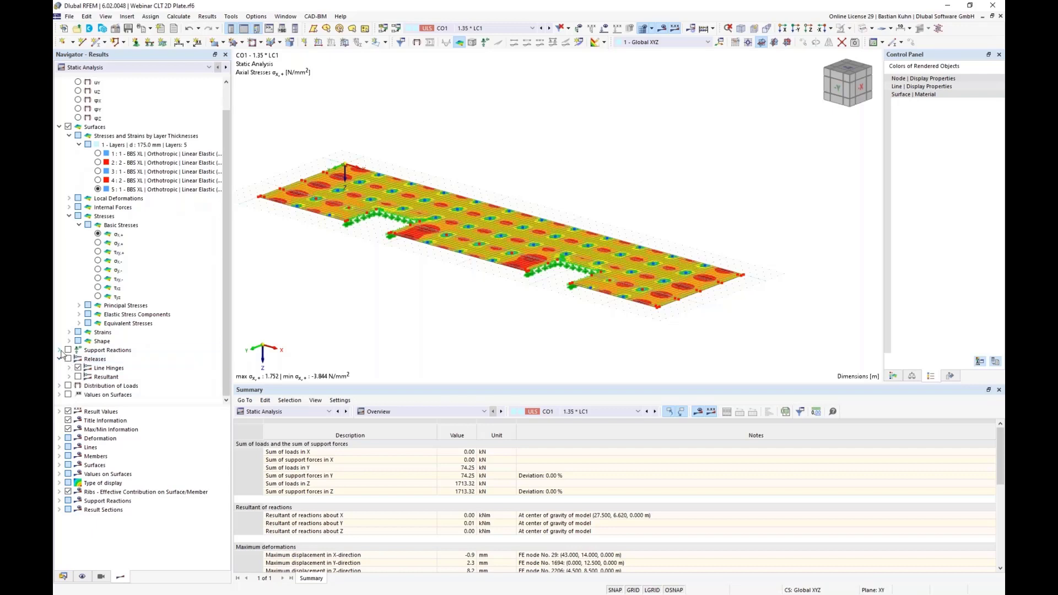
{"action": "left_click", "coordinate": [68, 350]}
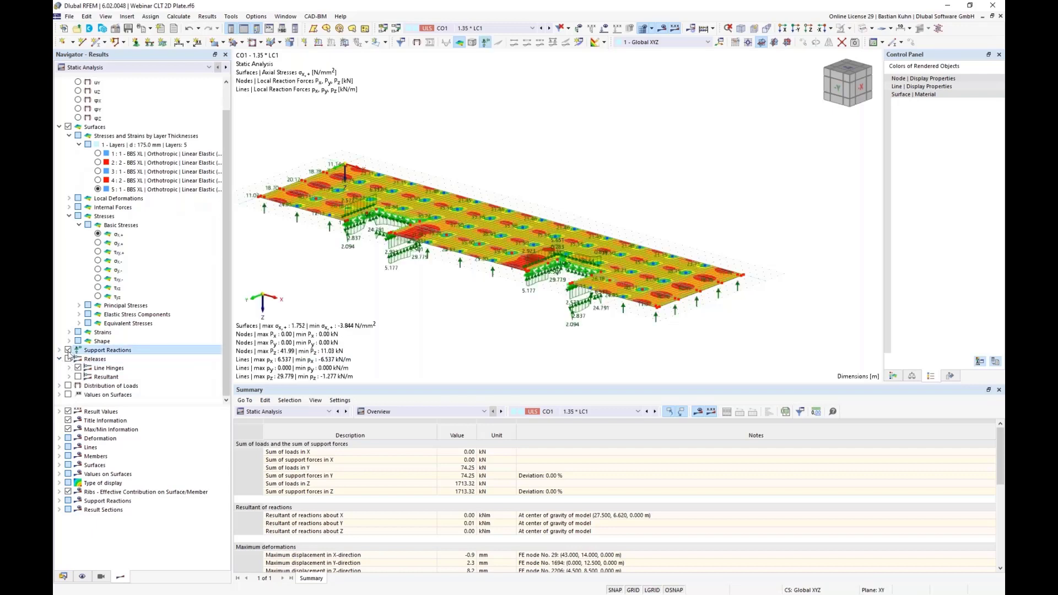
{"action": "left_click", "coordinate": [60, 351]}
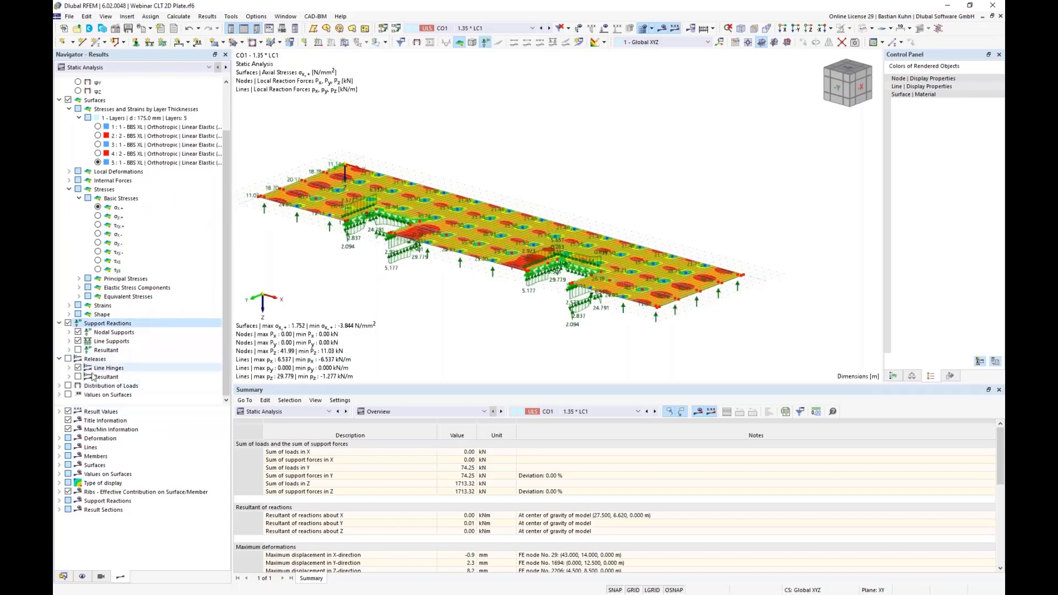
{"action": "left_click", "coordinate": [77, 332]}
{"action": "left_click", "coordinate": [69, 341]}
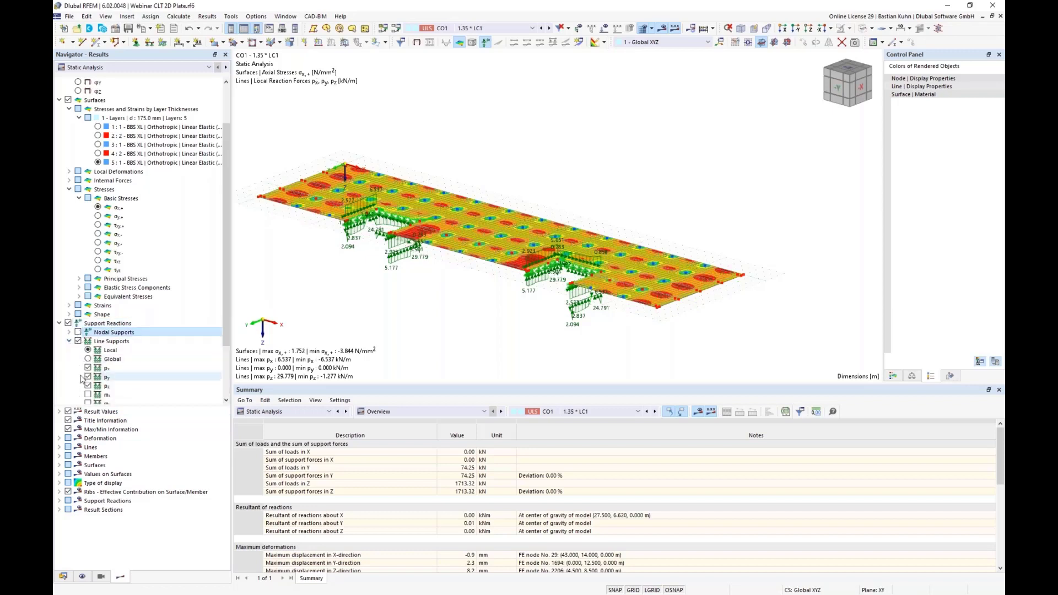
{"action": "left_click", "coordinate": [87, 305]}
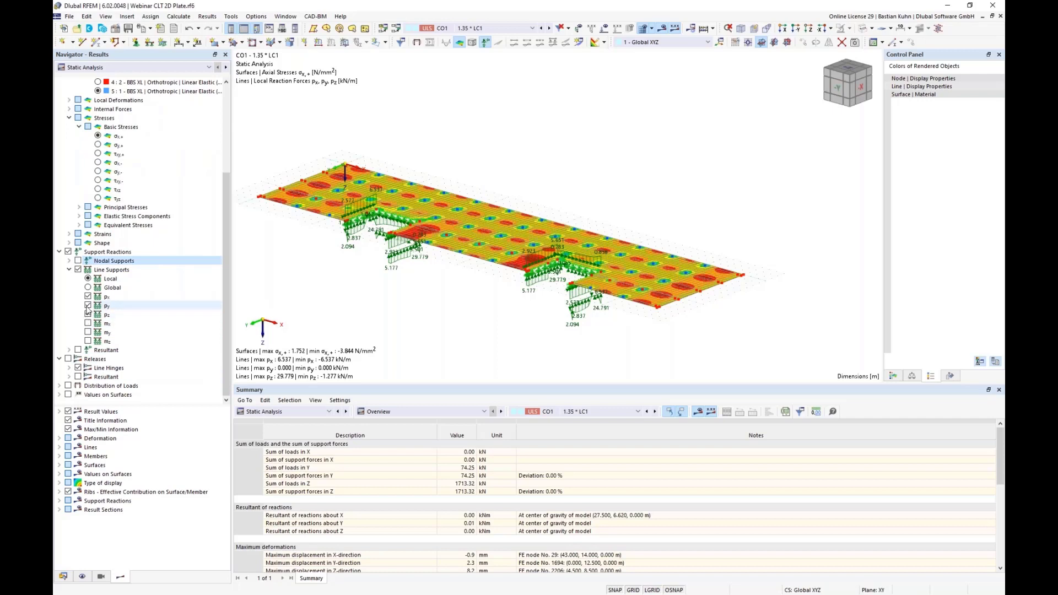
{"action": "left_click", "coordinate": [87, 314]}
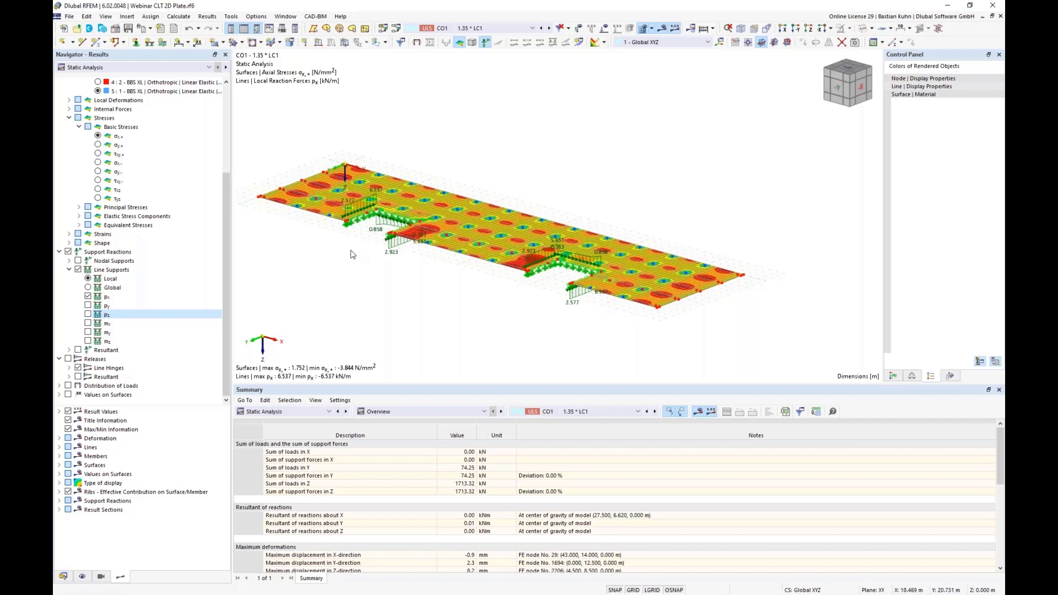
- Display the line hinge force n from the release results
{"action": "left_click", "coordinate": [69, 368]}
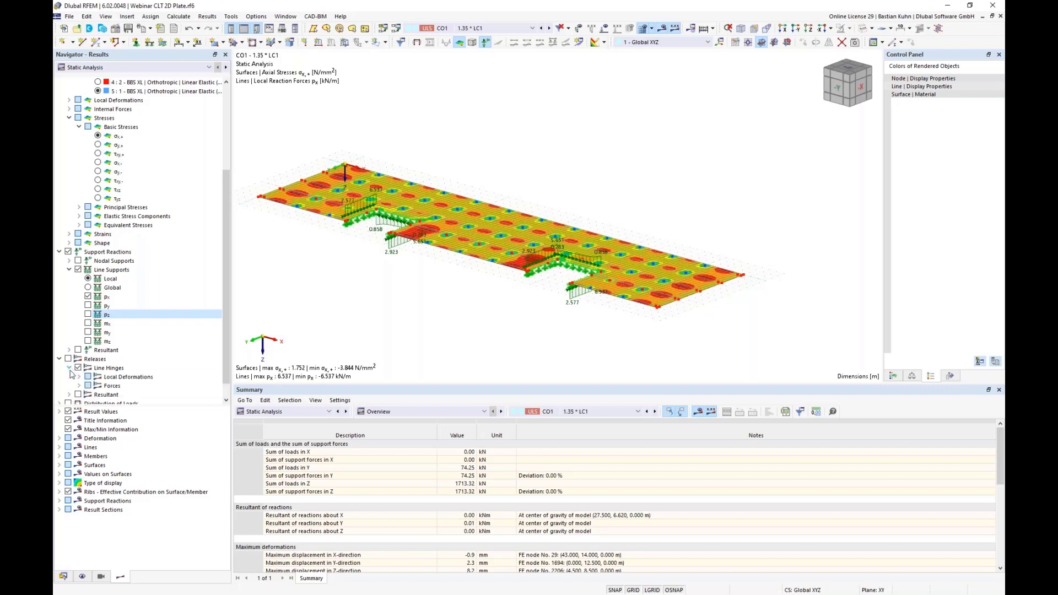
{"action": "left_click", "coordinate": [79, 386]}
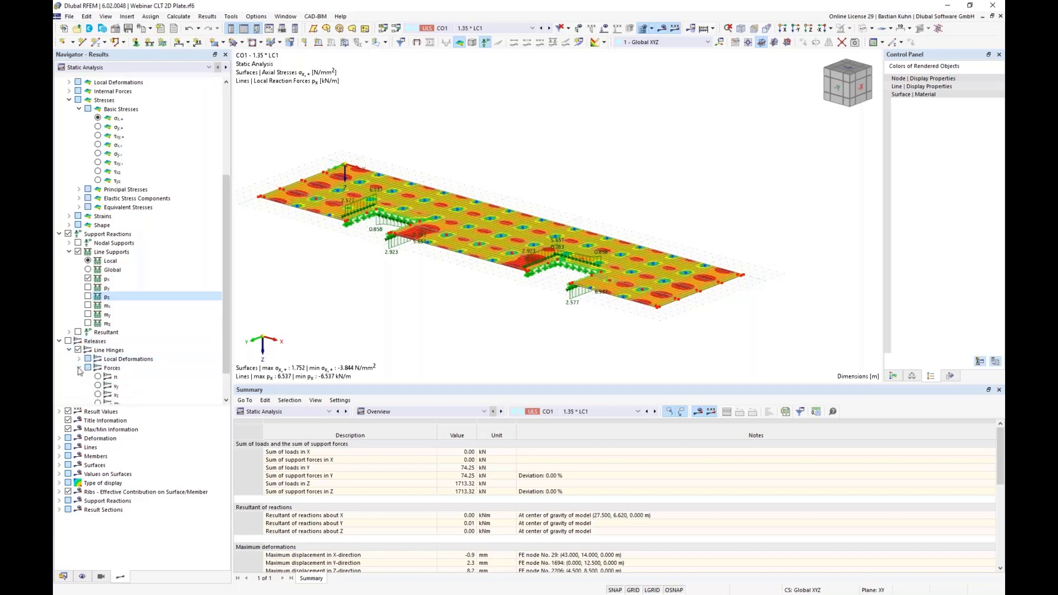
{"action": "left_click", "coordinate": [97, 377]}
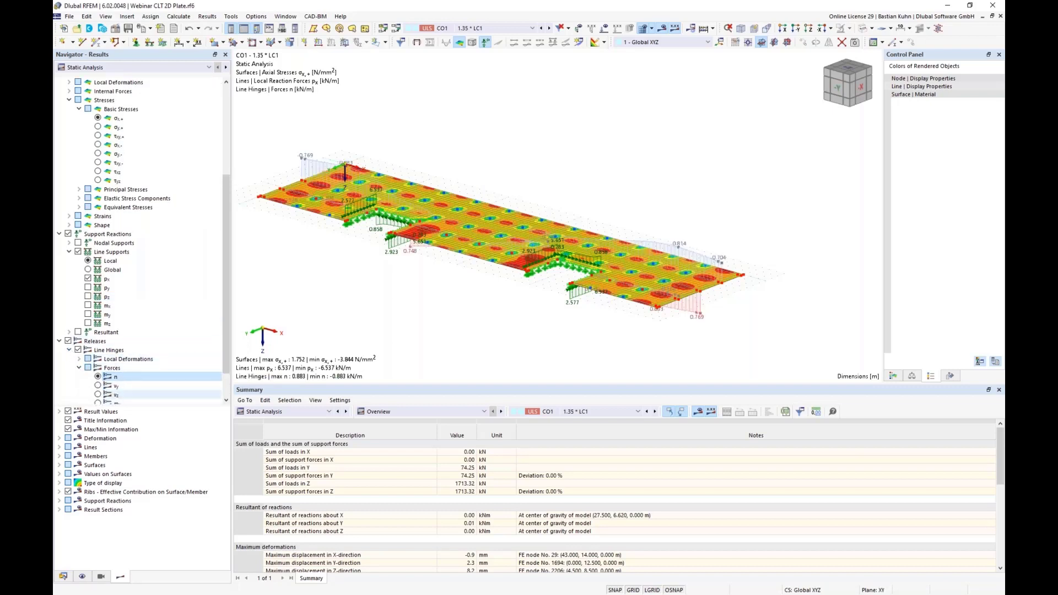
- Examine the distribution of the line hinge force n along the plate's joints, up close and from a rotated angle
{"action": "middle_click_drag", "start_coordinate": [595, 324], "coordinate": [512, 258]}
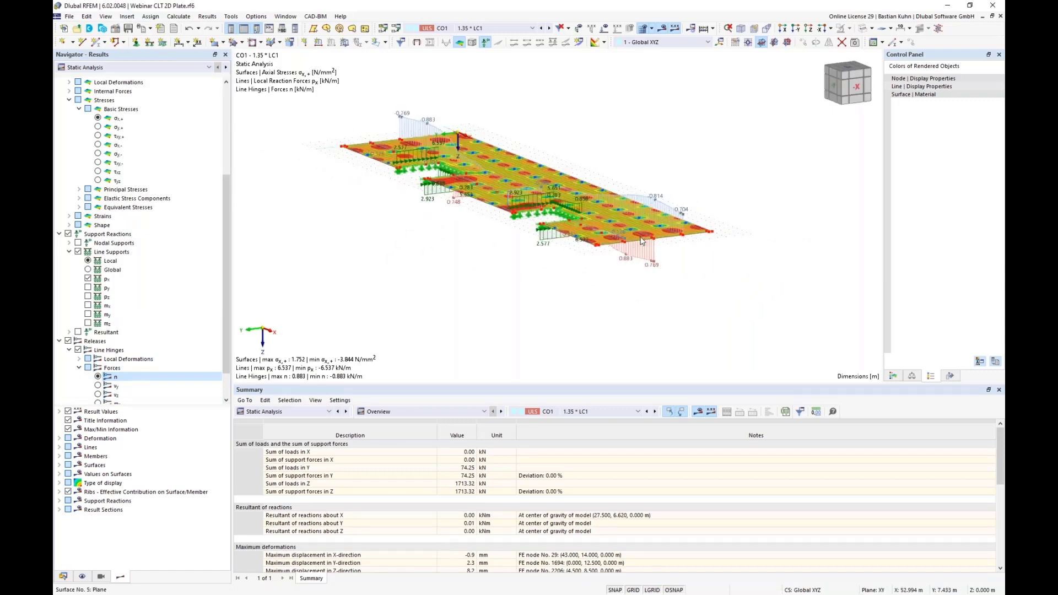
{"action": "scroll", "coordinate": [641, 240], "scroll_direction": "up", "scroll_amount": 5}
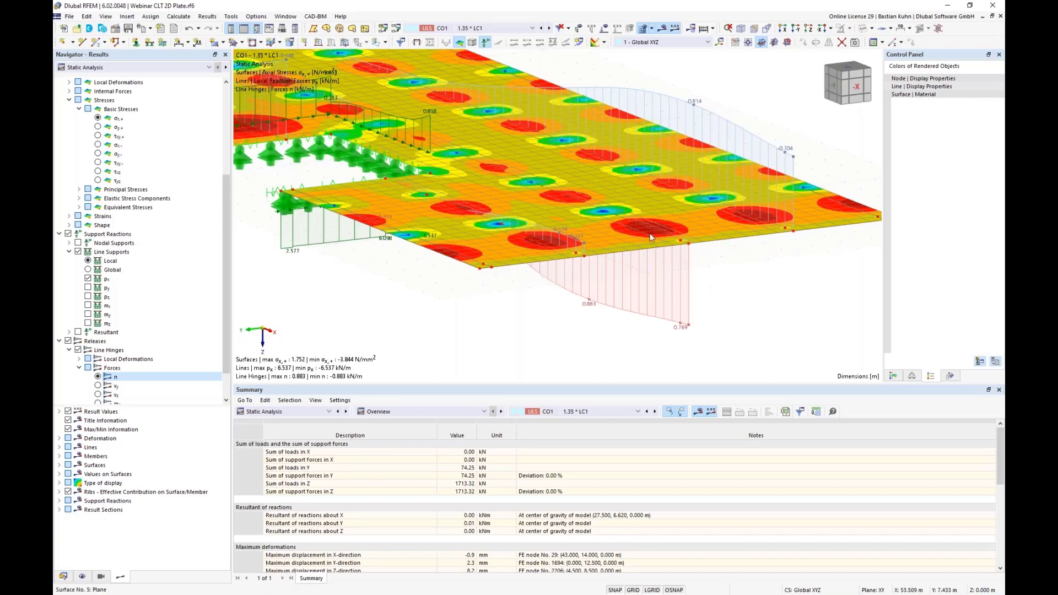
{"action": "scroll", "coordinate": [649, 233], "scroll_direction": "up", "scroll_amount": 2}
{"action": "scroll", "coordinate": [647, 227], "scroll_direction": "down", "scroll_amount": 5}
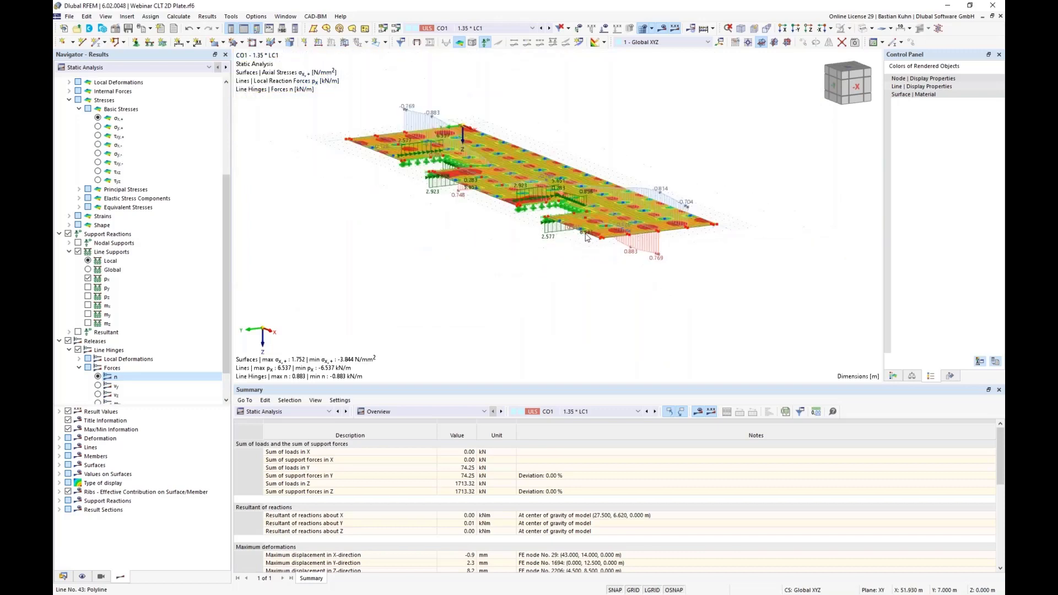
{"action": "middle_click_drag", "start_coordinate": [521, 245], "coordinate": [556, 286]}
{"action": "scroll", "coordinate": [693, 288], "scroll_direction": "up", "scroll_amount": 8}
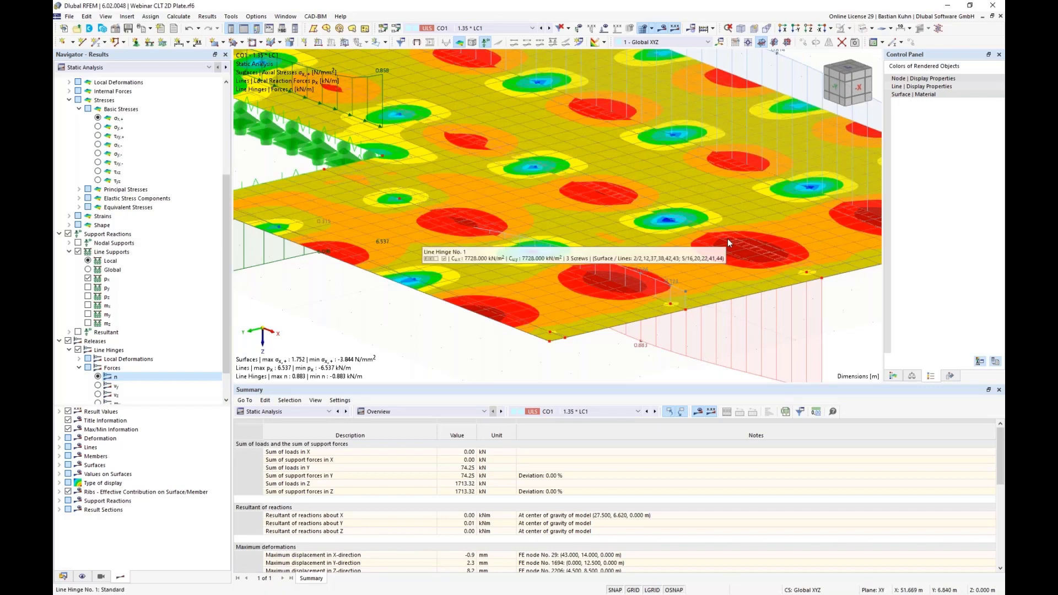
{"action": "scroll", "coordinate": [728, 240], "scroll_direction": "down", "scroll_amount": 5}
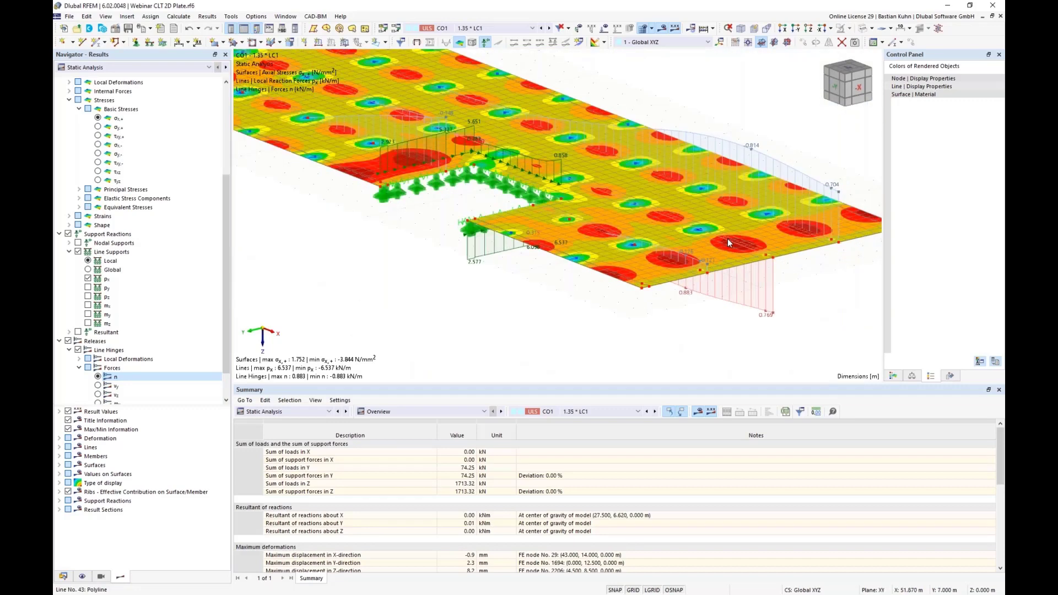
{"action": "scroll", "coordinate": [727, 241], "scroll_direction": "up", "scroll_amount": 5}
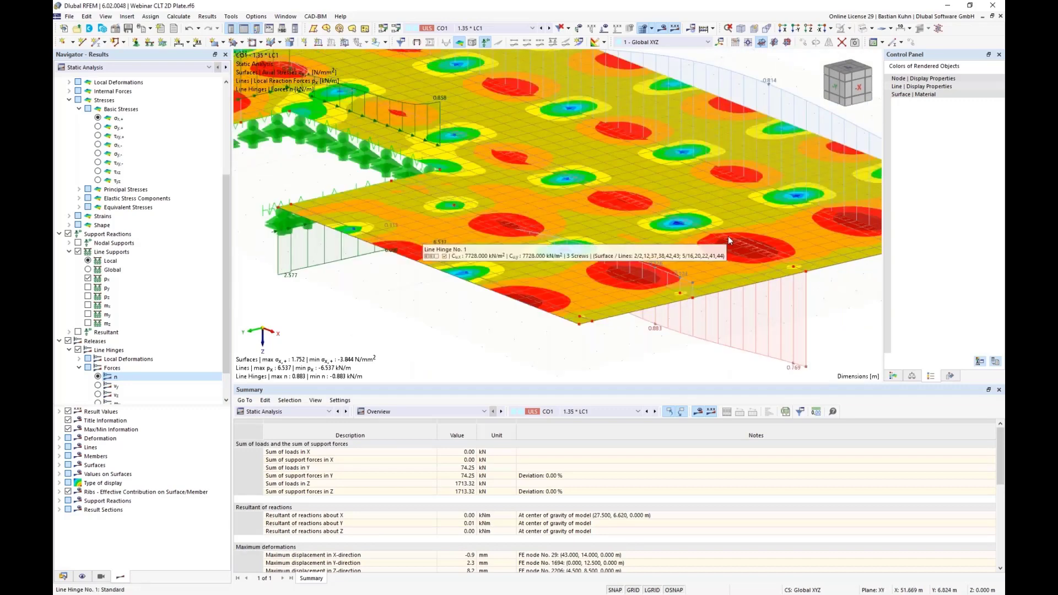
- Change the displayed load combination to CO5 and open the result diagrams for line hinge no. 1
{"action": "right_click", "coordinate": [729, 238]}
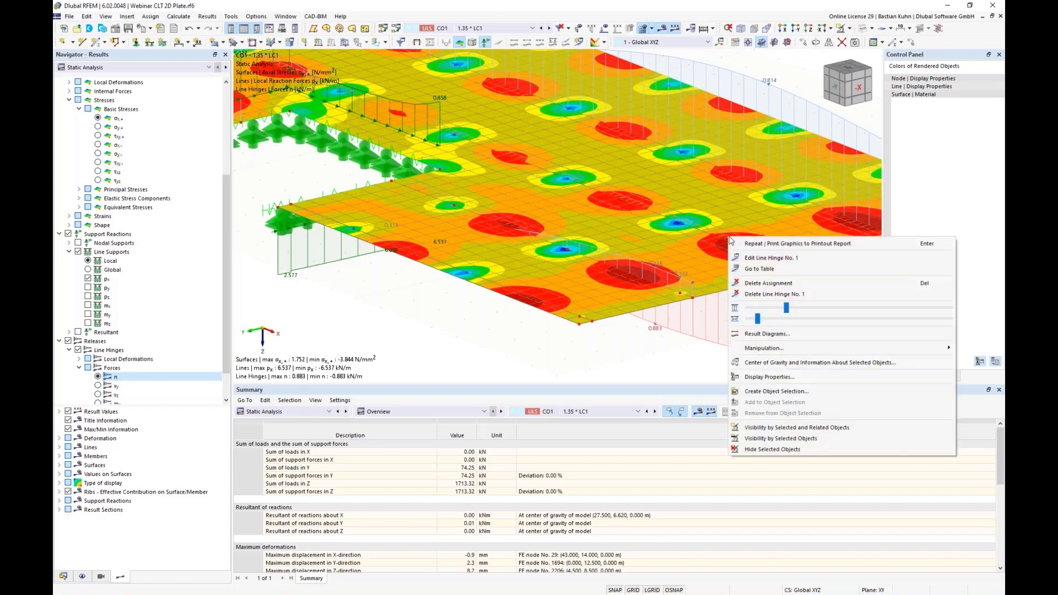
{"action": "left_click", "coordinate": [768, 335]}
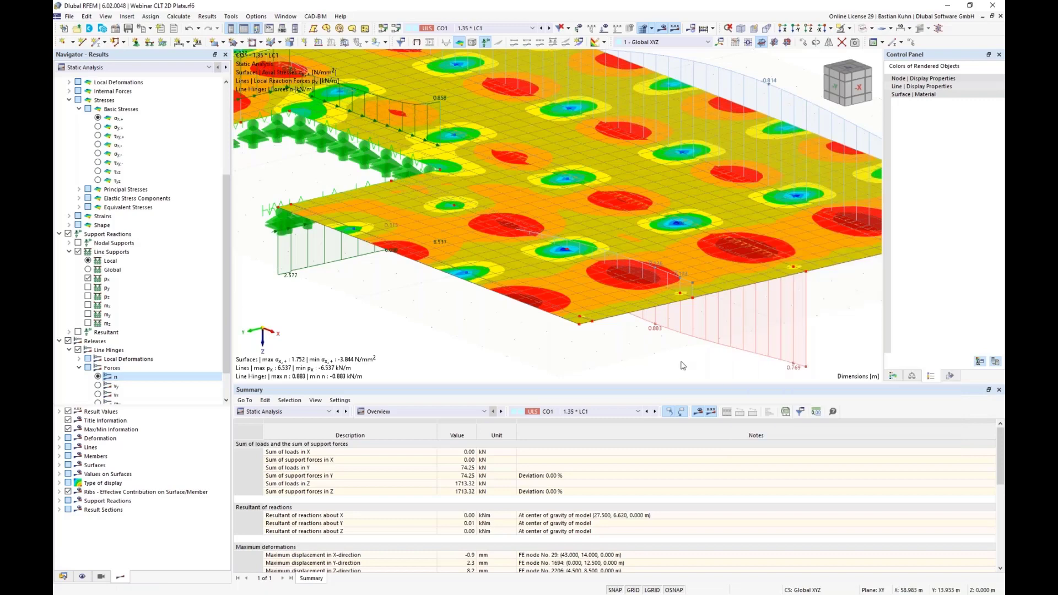
{"action": "left_click", "coordinate": [450, 30]}
{"action": "left_click", "coordinate": [487, 107]}
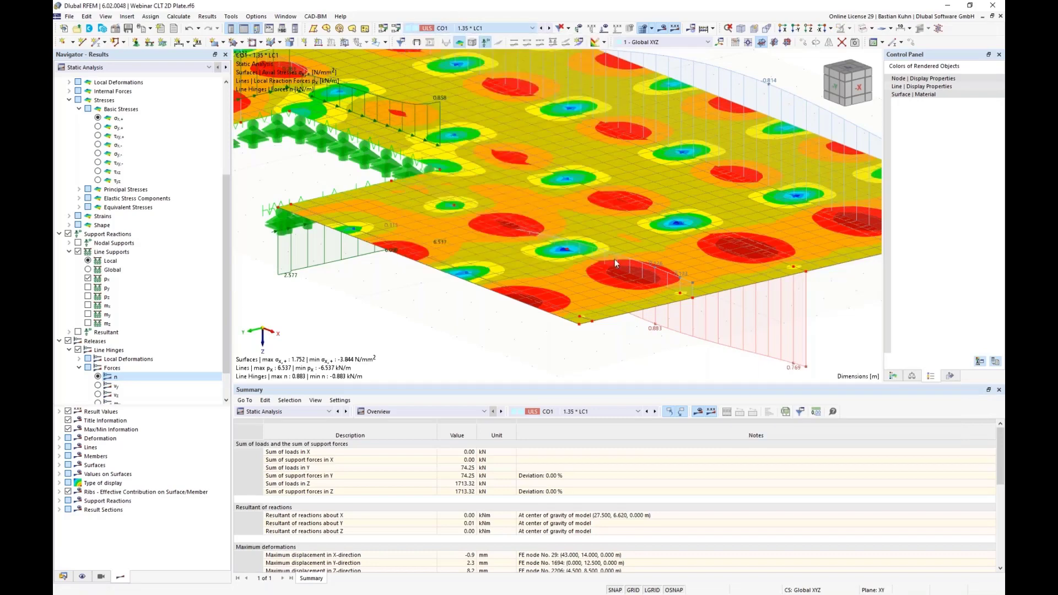
{"action": "right_click", "coordinate": [732, 244]}
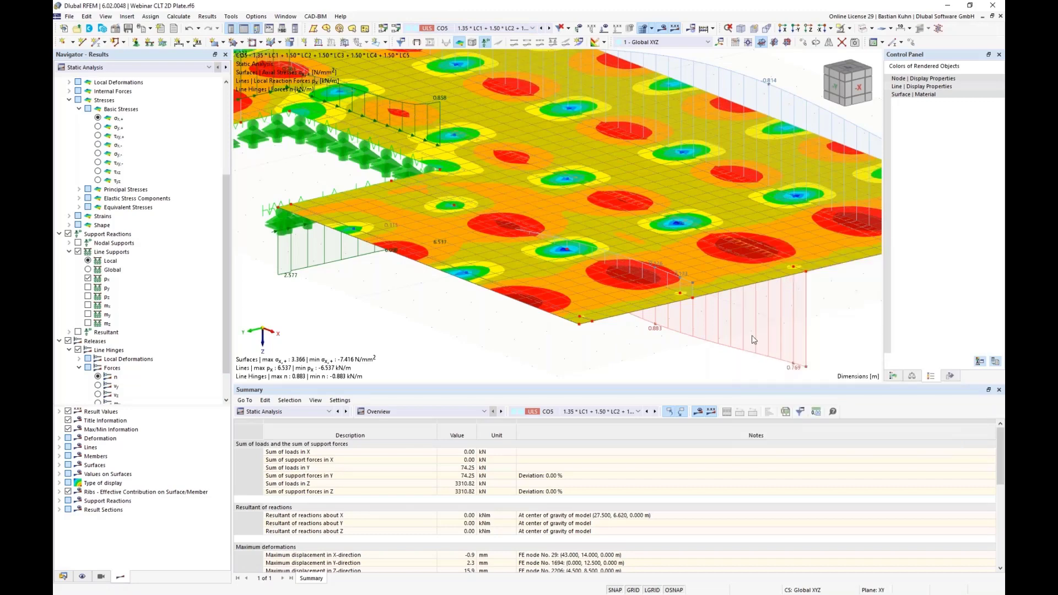
{"action": "left_click", "coordinate": [748, 337]}
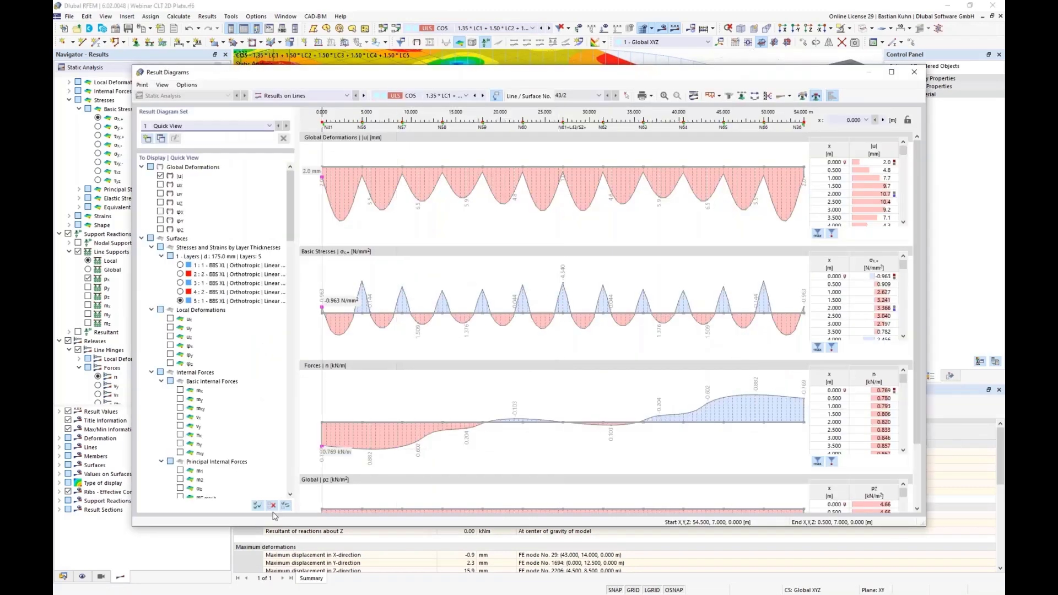
- Clear all displayed result diagrams and show only the line hinge force n
{"action": "left_click", "coordinate": [273, 506]}
{"action": "left_click_drag", "start_coordinate": [300, 228], "coordinate": [297, 476]}
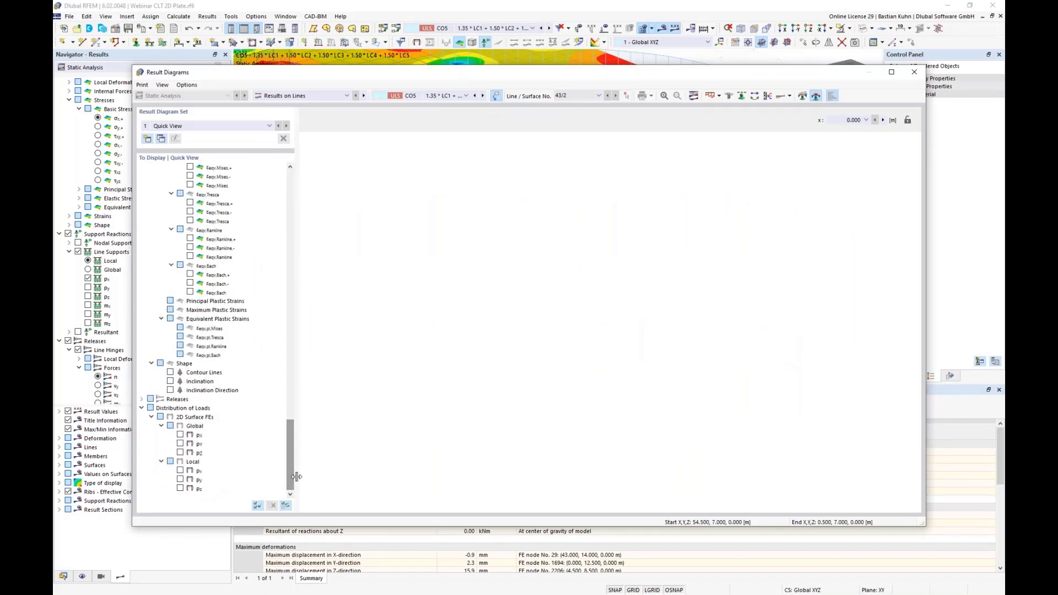
{"action": "left_click", "coordinate": [142, 399]}
{"action": "left_click", "coordinate": [151, 409]}
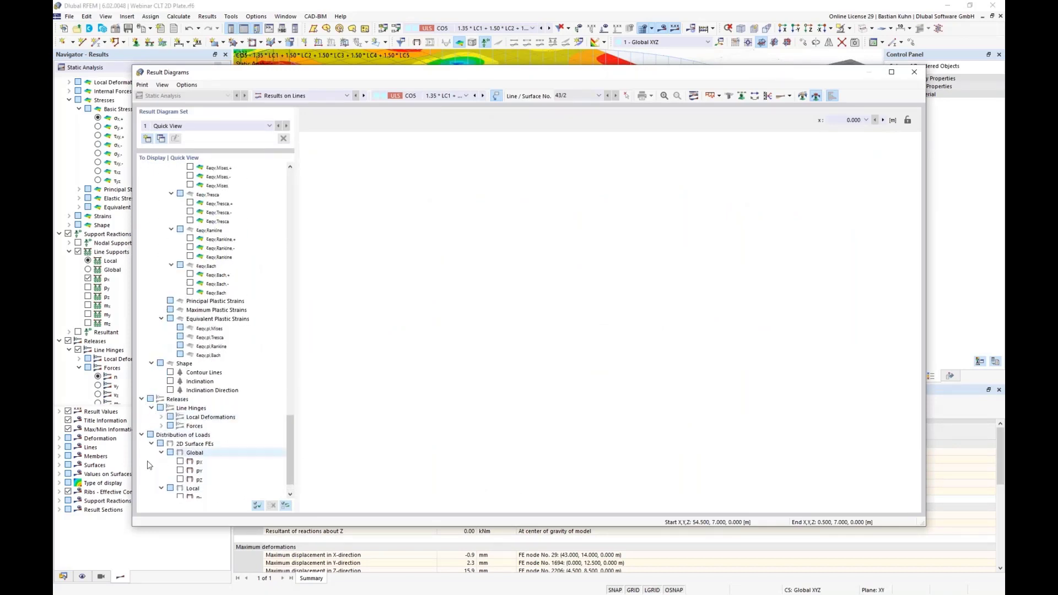
{"action": "left_click", "coordinate": [162, 425]}
{"action": "left_click", "coordinate": [179, 435]}
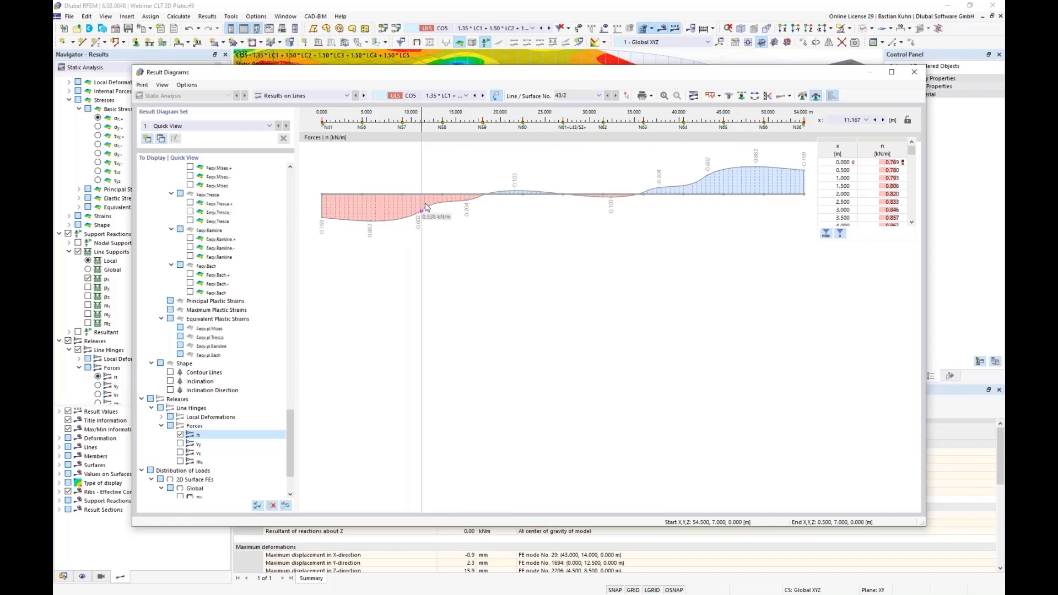
- Define a constant smooth range from 0 to 12 m for the line hinge force diagram
{"action": "left_click", "coordinate": [803, 96]}
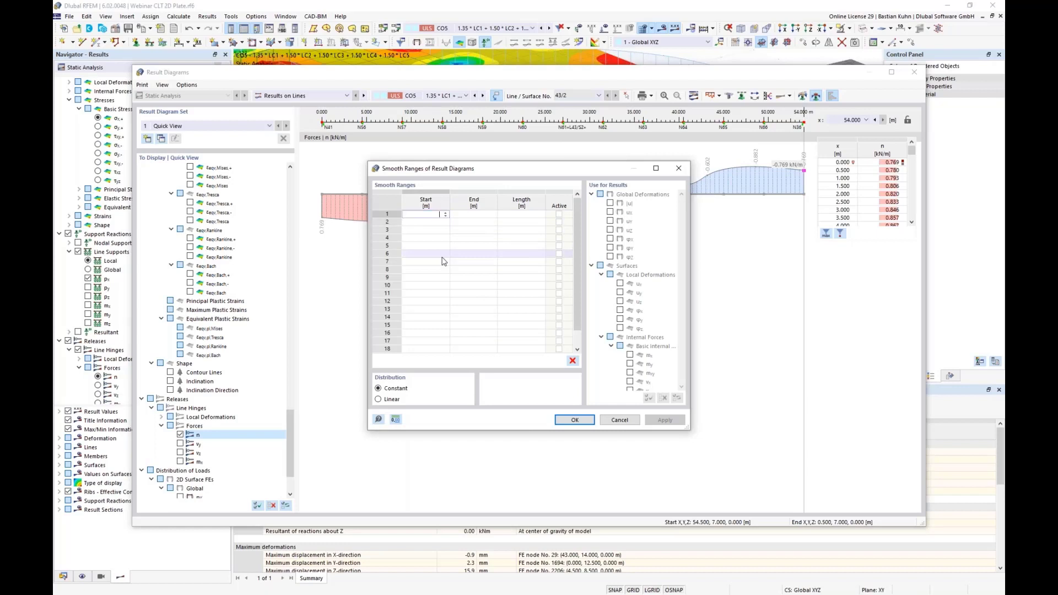
{"action": "type", "text": "0"}
{"action": "key", "text": "Tab"}
{"action": "type", "text": "1"}
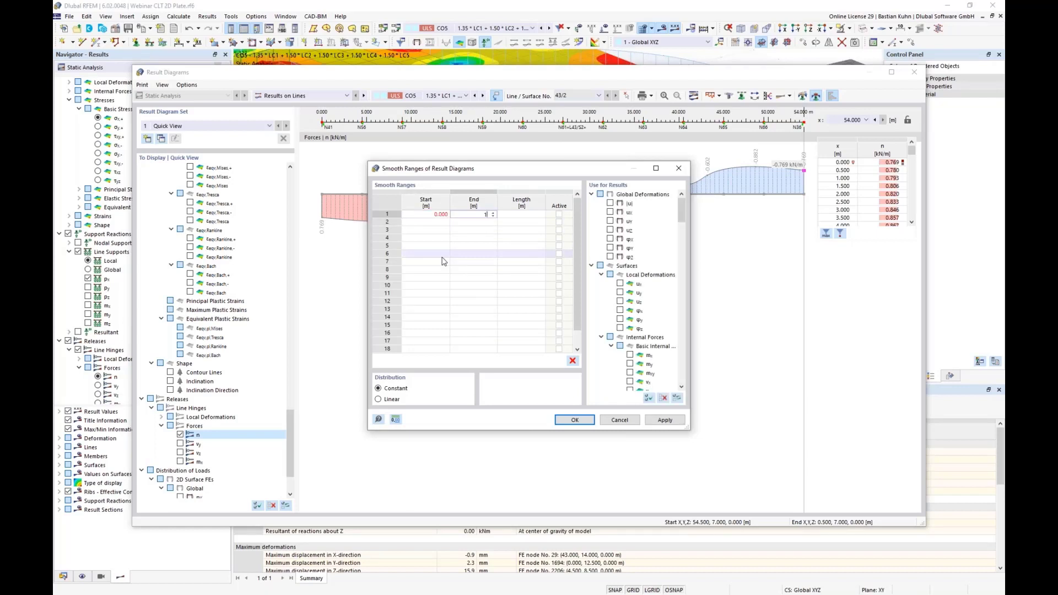
{"action": "type", "text": "2"}
{"action": "key", "text": "Tab"}
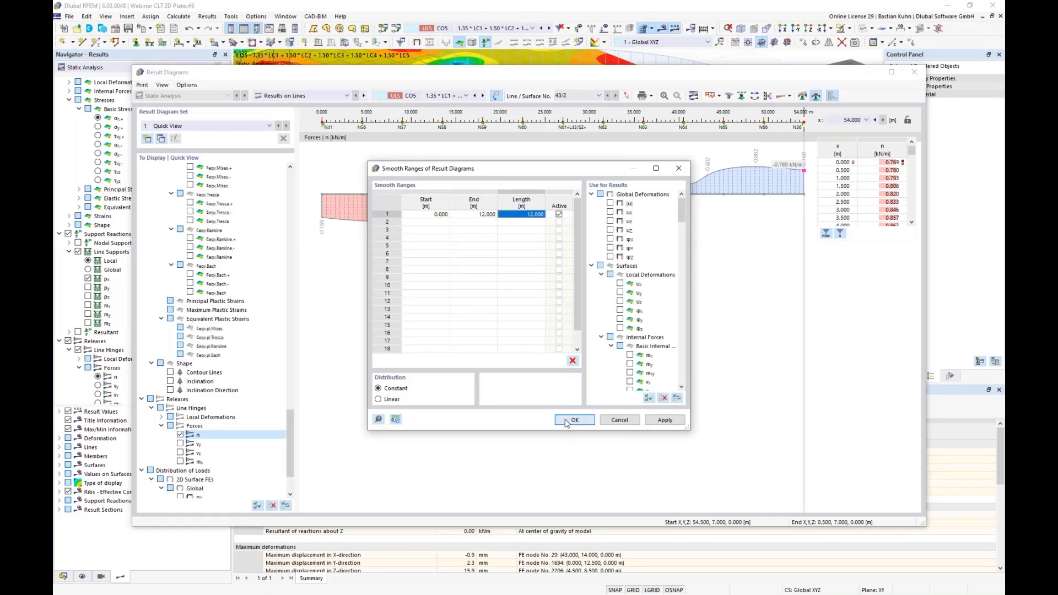
{"action": "left_click", "coordinate": [574, 420]}
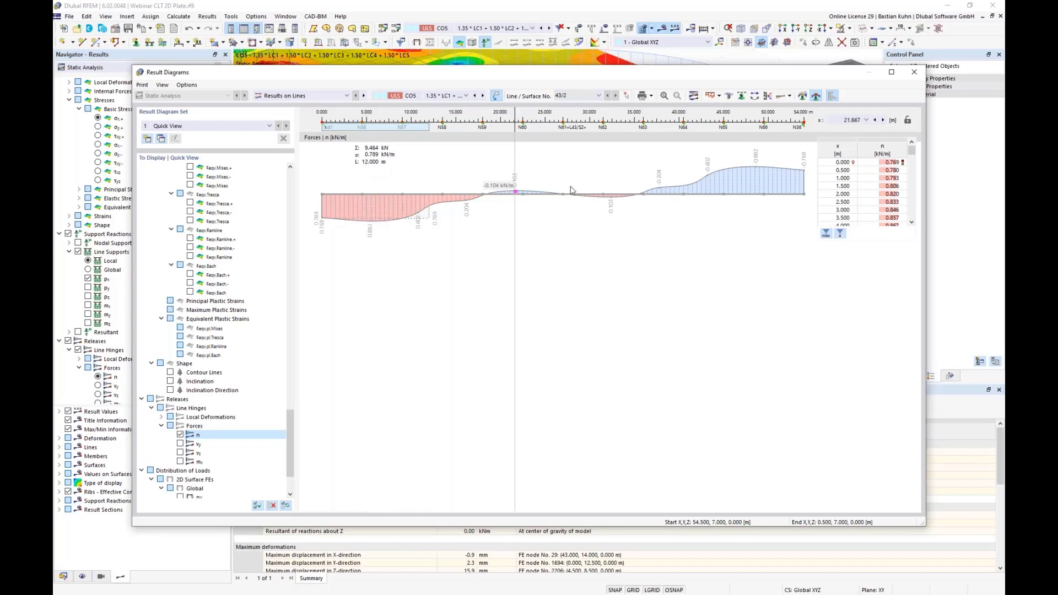
- Prepare the hinge force diagram for the printout report with a height ratio of 40%
{"action": "left_click", "coordinate": [650, 96]}
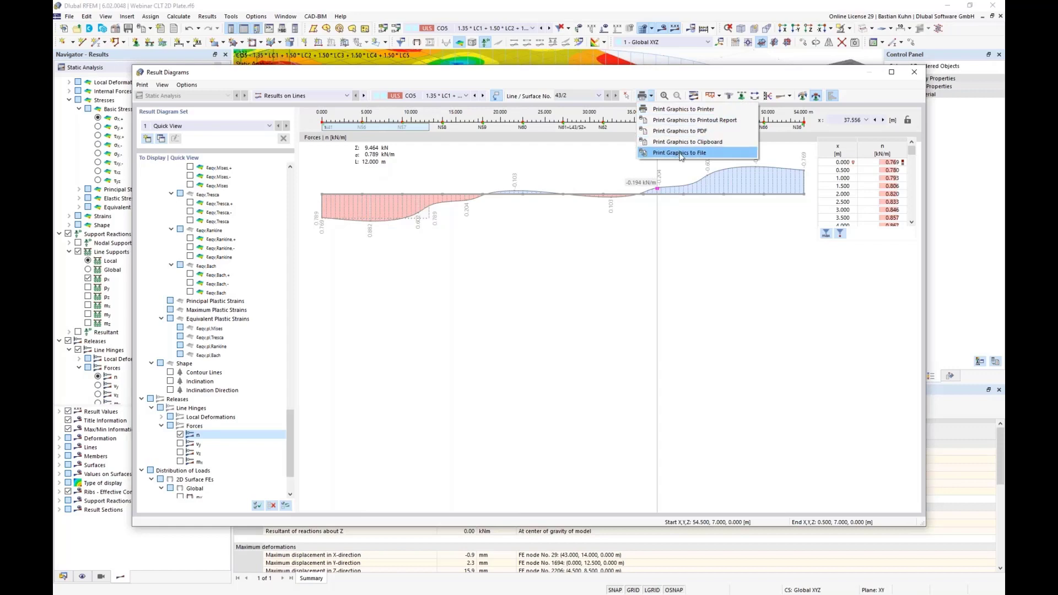
{"action": "left_click", "coordinate": [681, 120]}
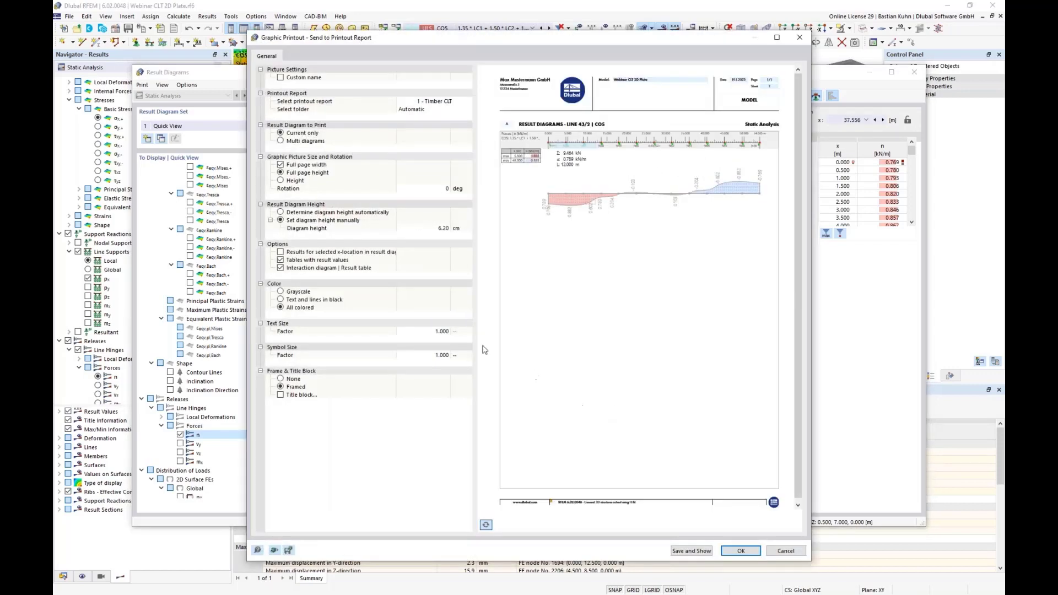
{"action": "left_click", "coordinate": [280, 180]}
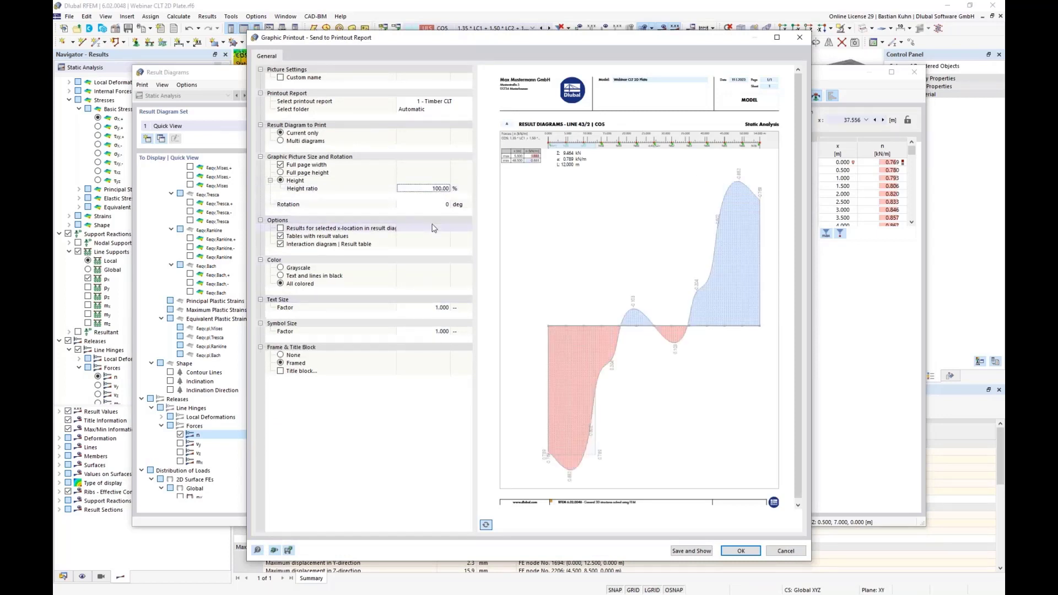
{"action": "left_click", "coordinate": [431, 189]}
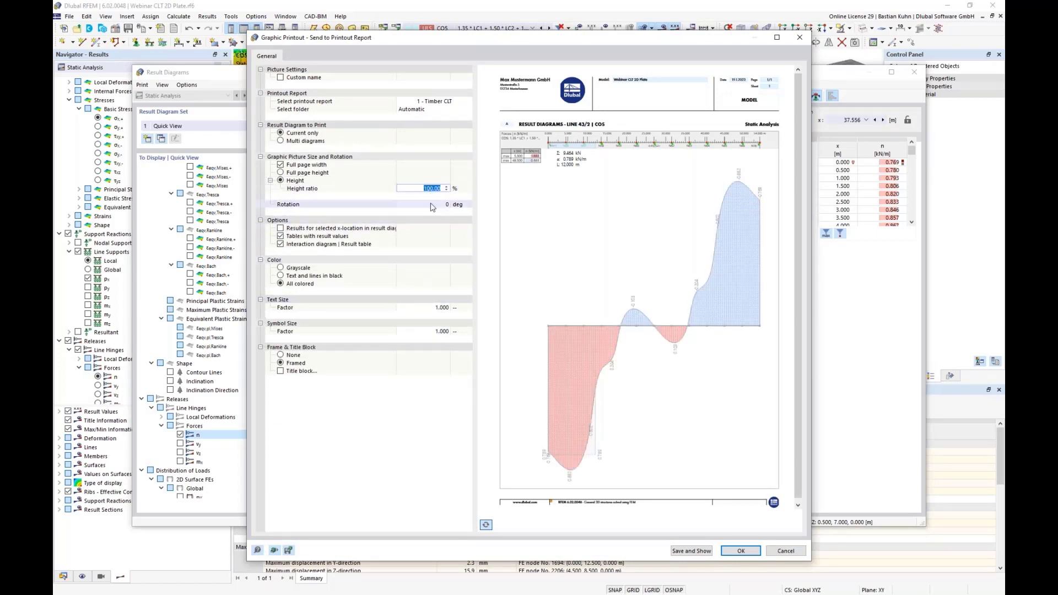
{"action": "type", "text": "40"}
{"action": "left_click", "coordinate": [433, 209]}
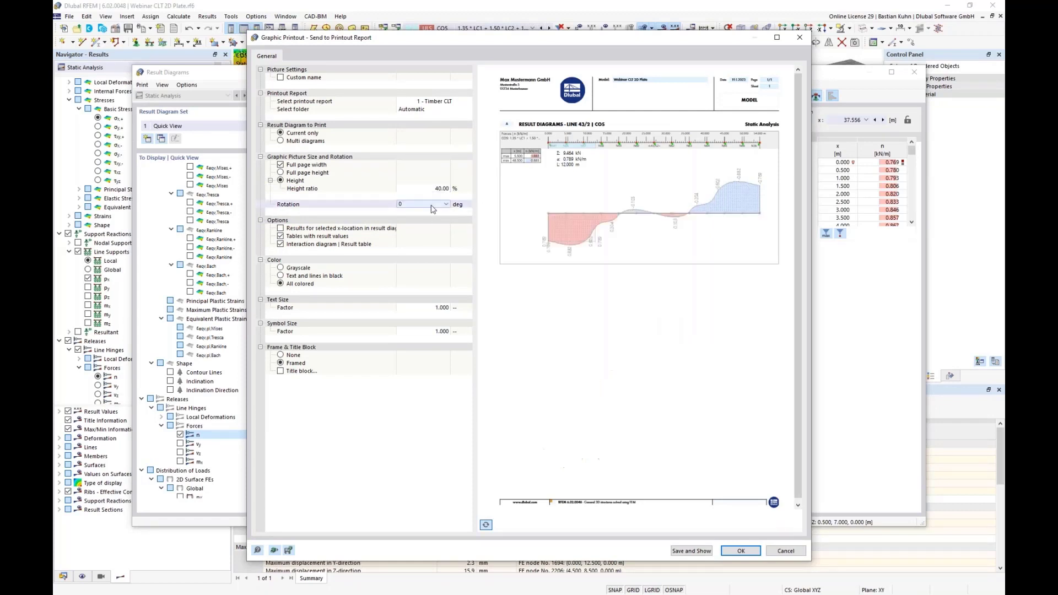
- Send the line hinge force diagram to the printout report and close the result diagrams
{"action": "left_click", "coordinate": [729, 553]}
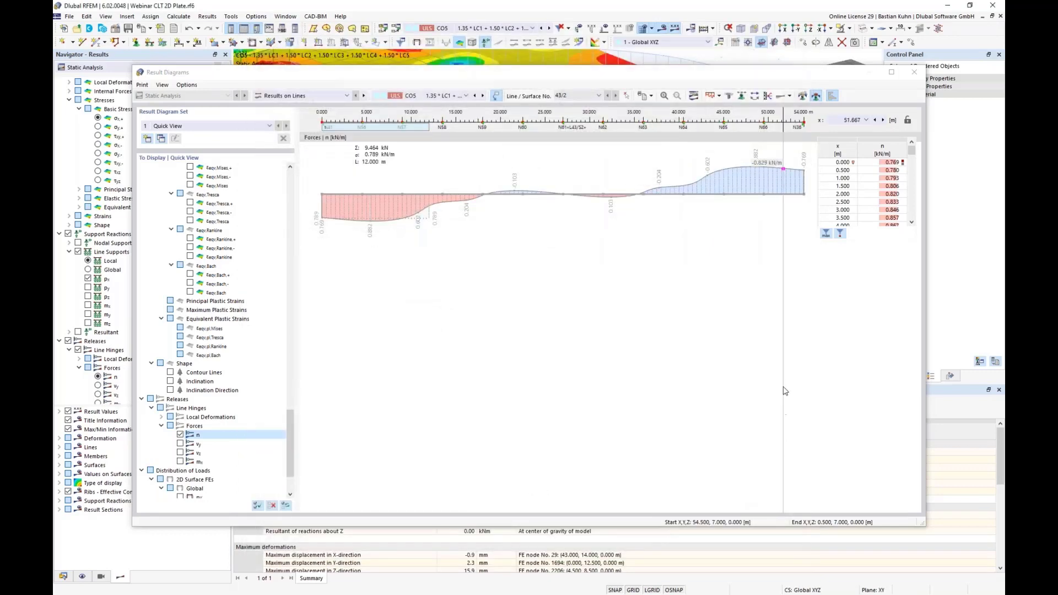
{"action": "left_click_drag", "start_coordinate": [668, 77], "coordinate": [619, 68]}
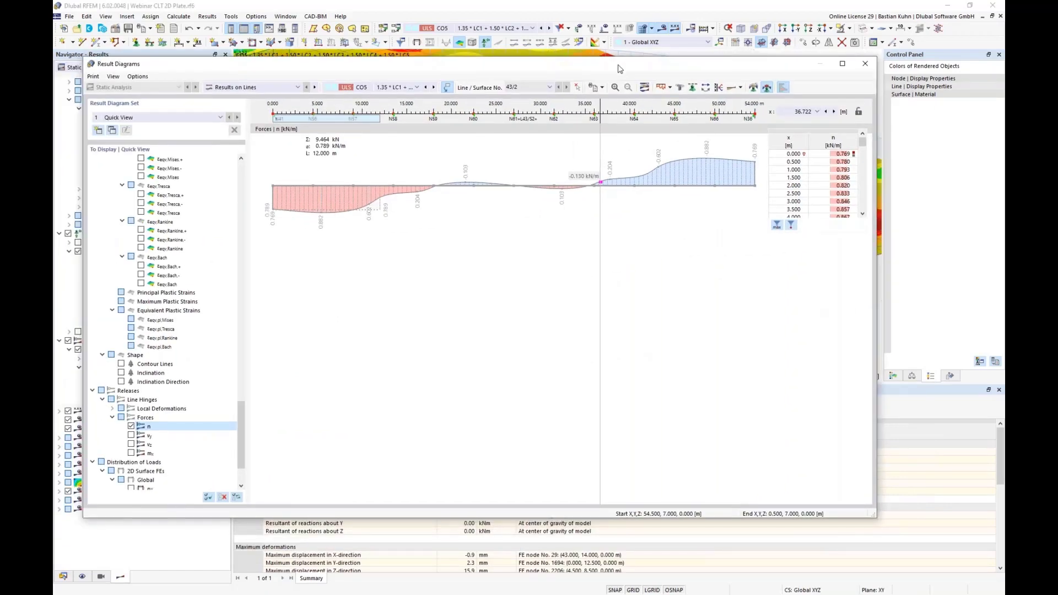
{"action": "left_click", "coordinate": [866, 64]}
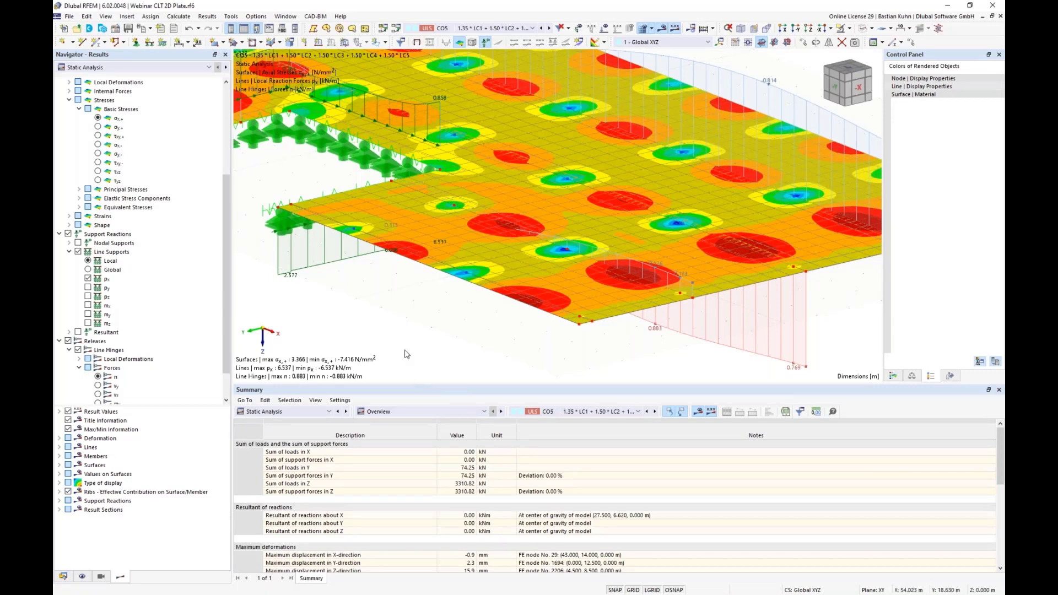
- Display the Timber Design results and examine the ratio of the yz-plane shear check on surface 5
{"action": "scroll", "coordinate": [420, 331], "scroll_direction": "down", "scroll_amount": 1}
{"action": "scroll", "coordinate": [420, 331], "scroll_direction": "down", "scroll_amount": 4}
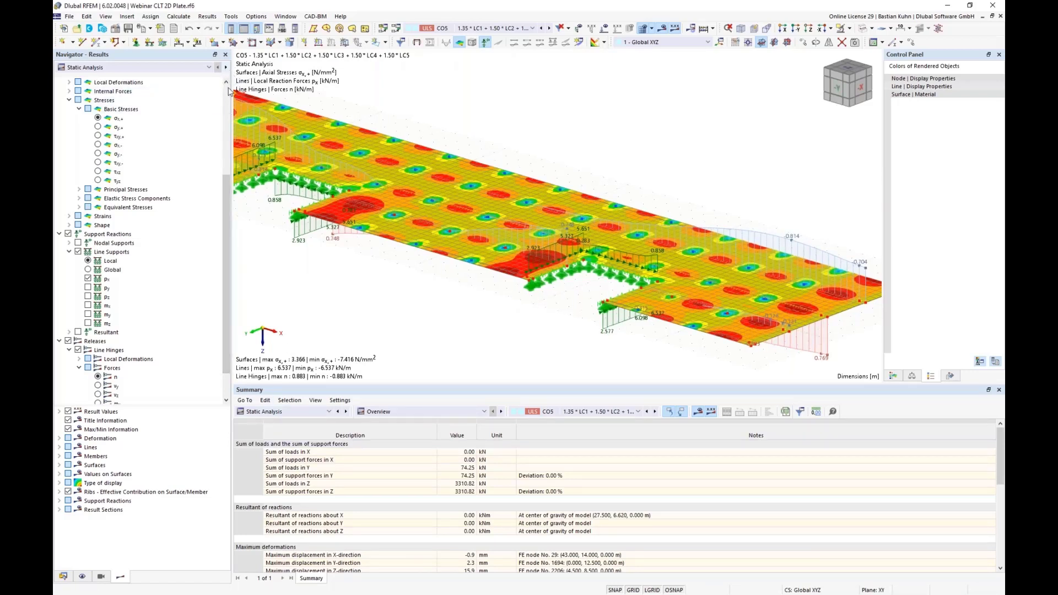
{"action": "left_click", "coordinate": [225, 67]}
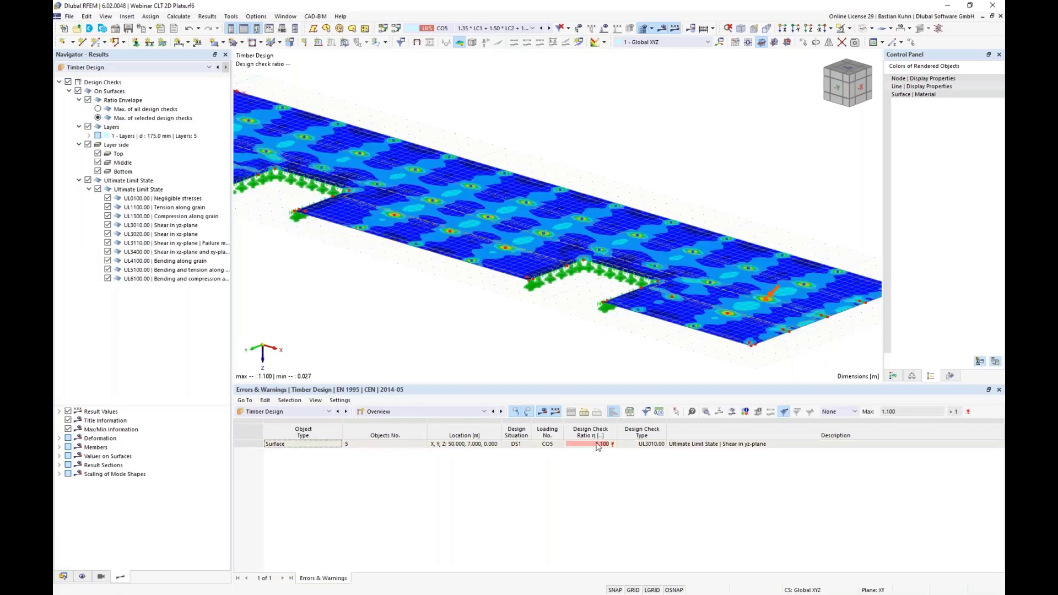
{"action": "left_click", "coordinate": [598, 446]}
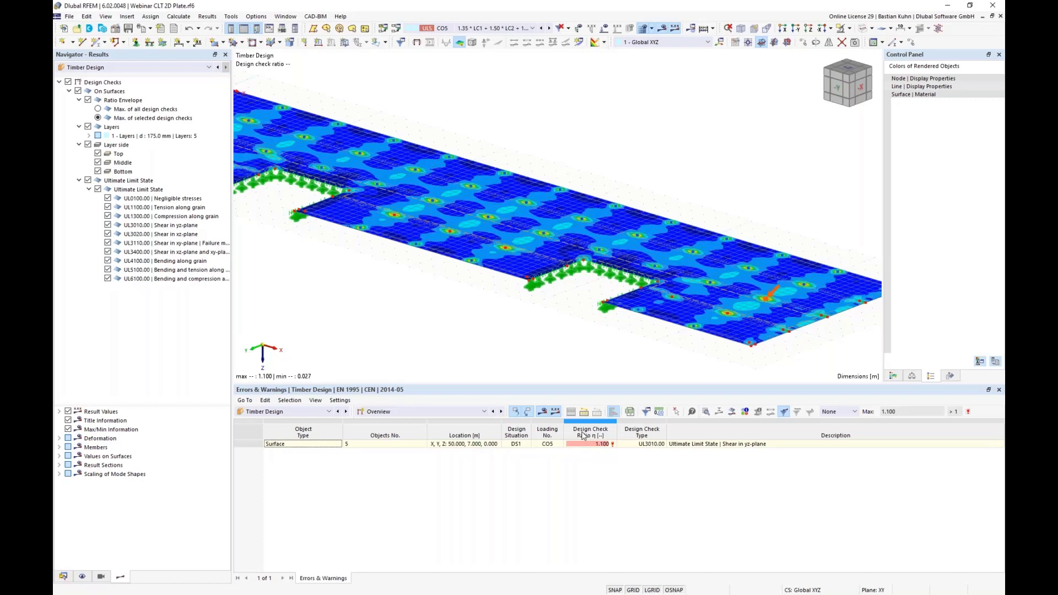
{"action": "scroll", "coordinate": [521, 330], "scroll_direction": "down", "scroll_amount": 5}
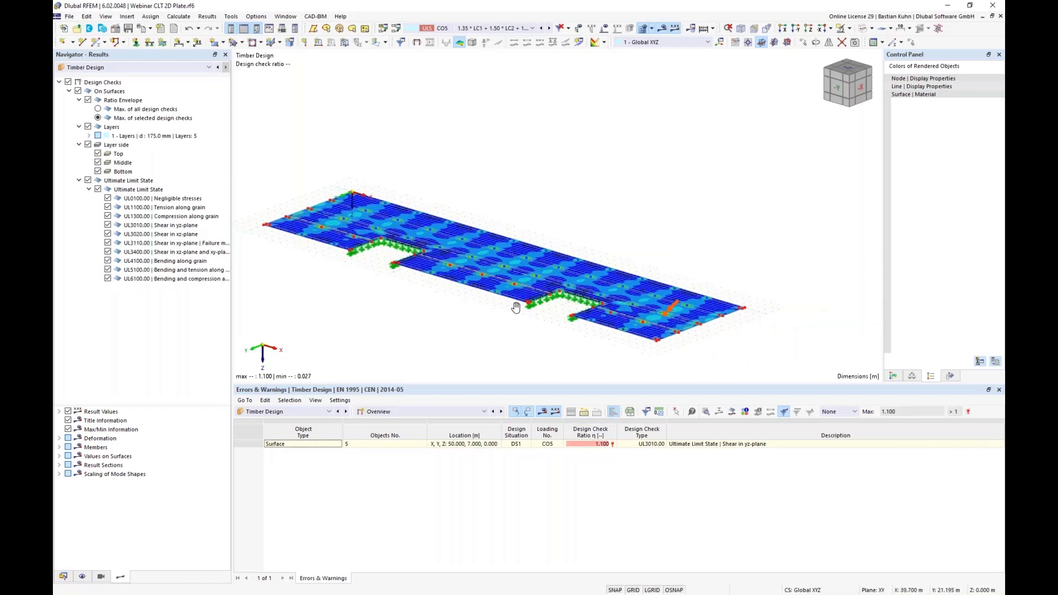
{"action": "middle_click_drag", "start_coordinate": [527, 307], "coordinate": [553, 324], "text": "ctrl"}
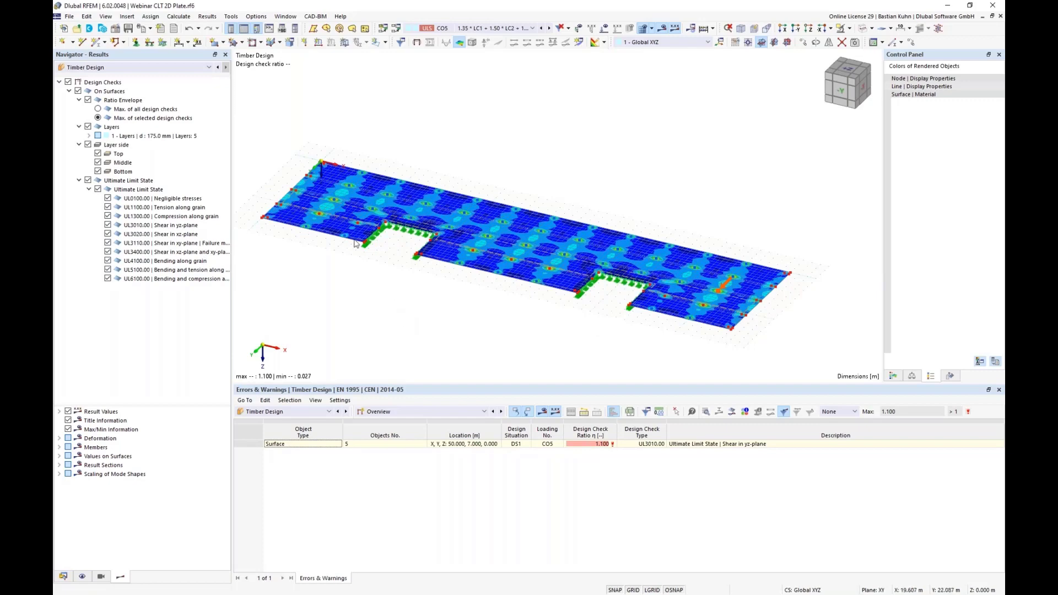
{"action": "scroll", "coordinate": [328, 170], "scroll_direction": "up", "scroll_amount": 3}
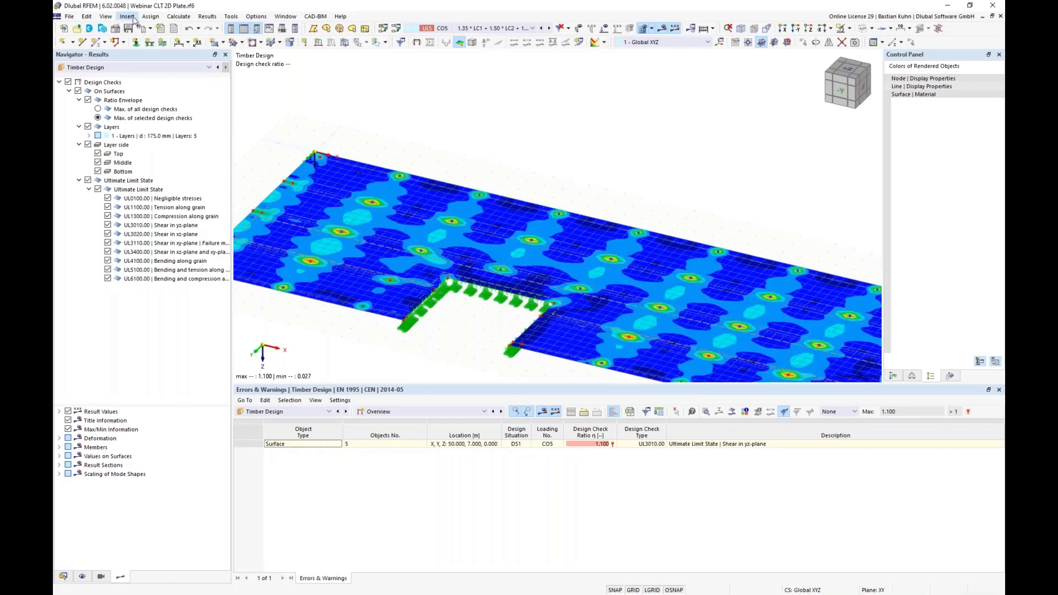
- Create a new surface results adjustment with a circular shape and a diameter of 0.600 m
{"action": "left_click", "coordinate": [134, 19]}
{"action": "mouse_move", "coordinate": [142, 28]}
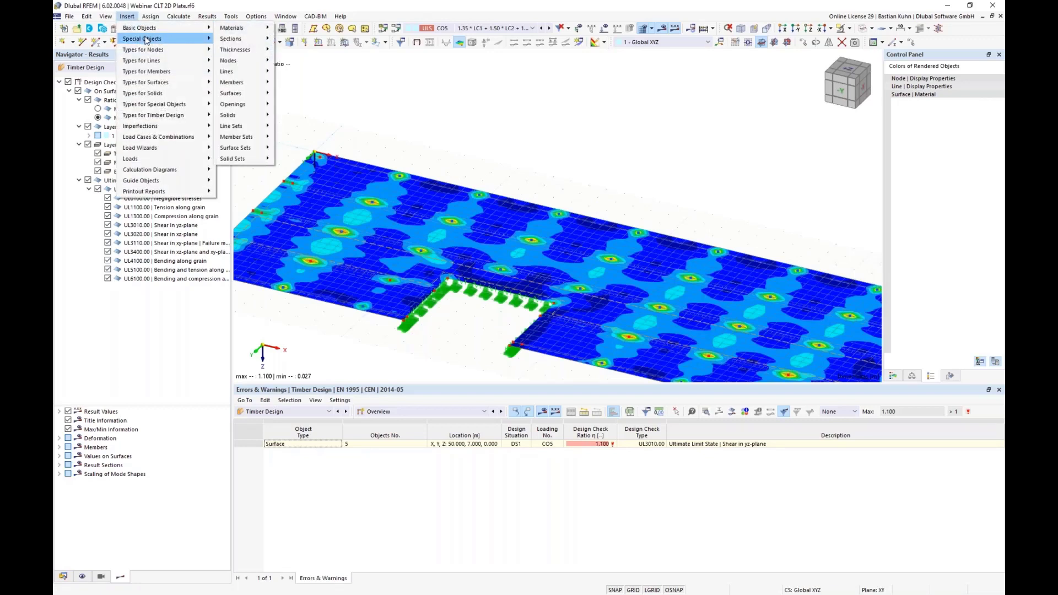
{"action": "mouse_move", "coordinate": [275, 49]}
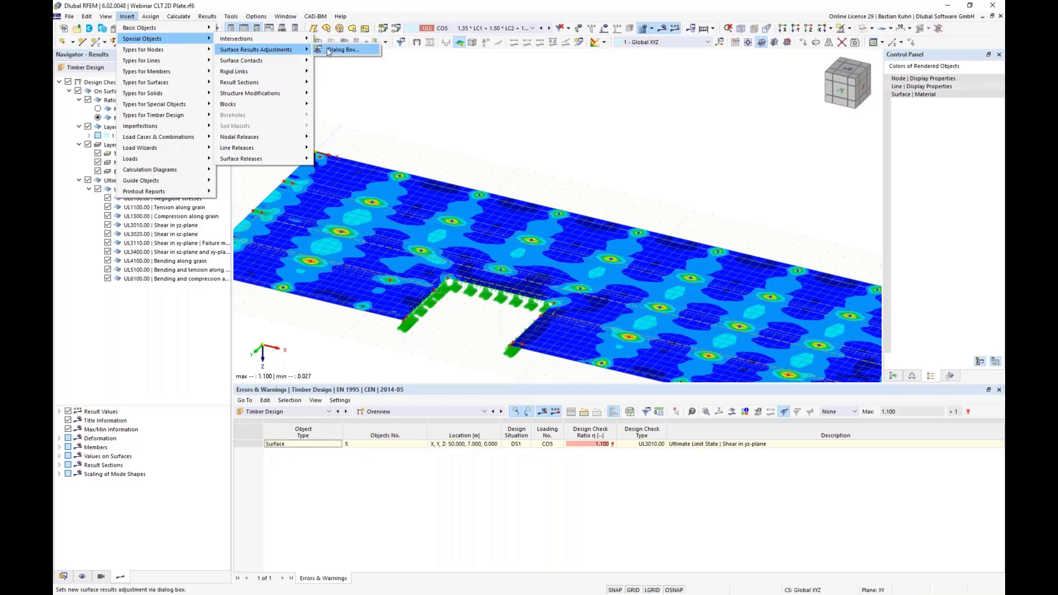
{"action": "left_click", "coordinate": [327, 50]}
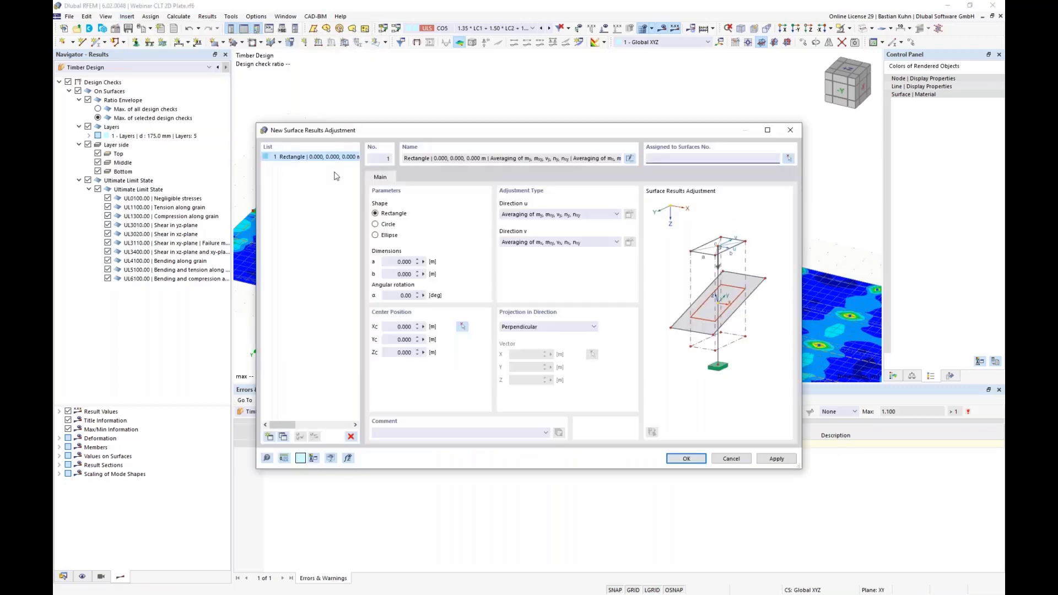
{"action": "left_click", "coordinate": [377, 225]}
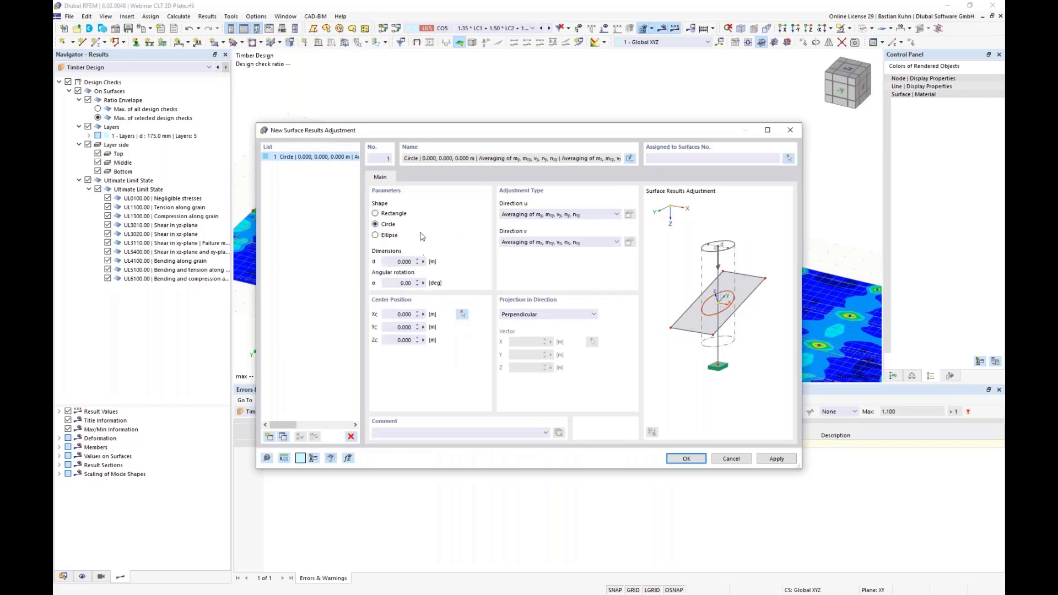
{"action": "left_click", "coordinate": [390, 263]}
- Assign the circular surface results adjustment to all plate surfaces, nos. 1-3, 5, 9 and 11
{"action": "left_click", "coordinate": [788, 159]}
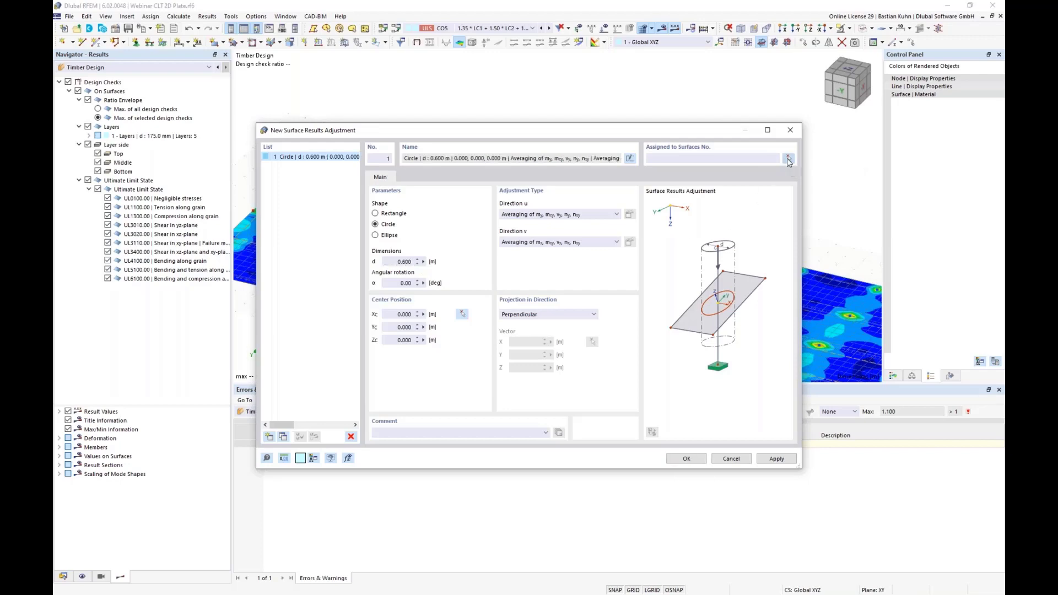
{"action": "scroll", "coordinate": [631, 154], "scroll_direction": "down", "scroll_amount": 5}
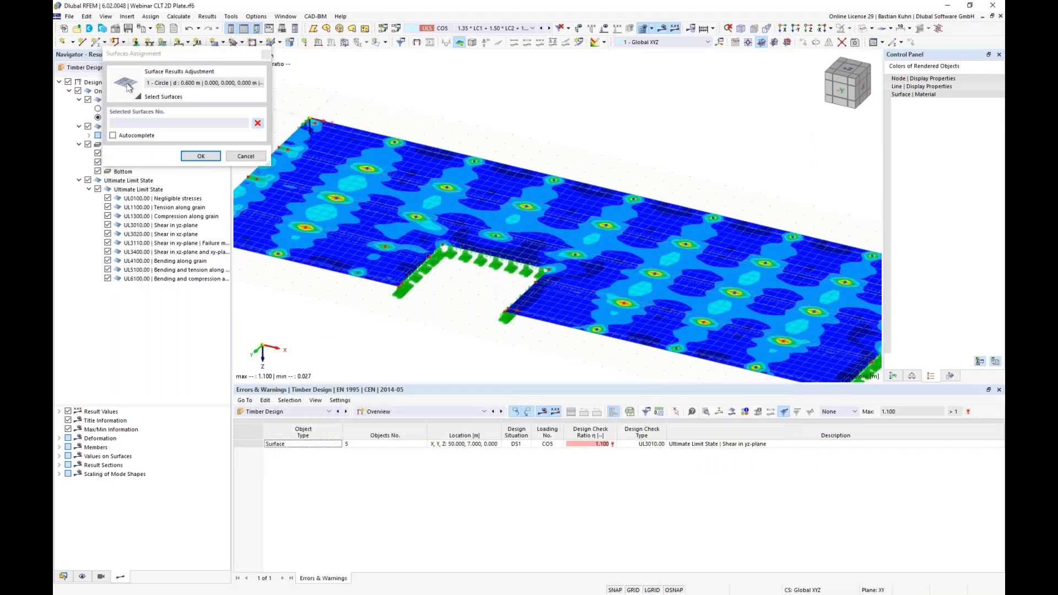
{"action": "left_click_drag", "start_coordinate": [461, 113], "coordinate": [826, 292]}
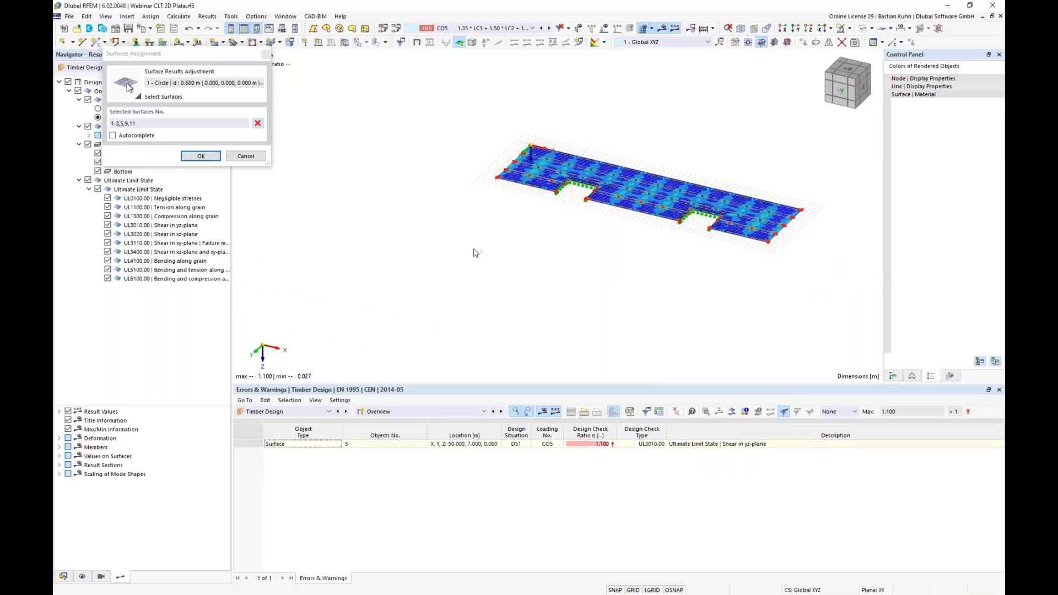
{"action": "left_click", "coordinate": [201, 156]}
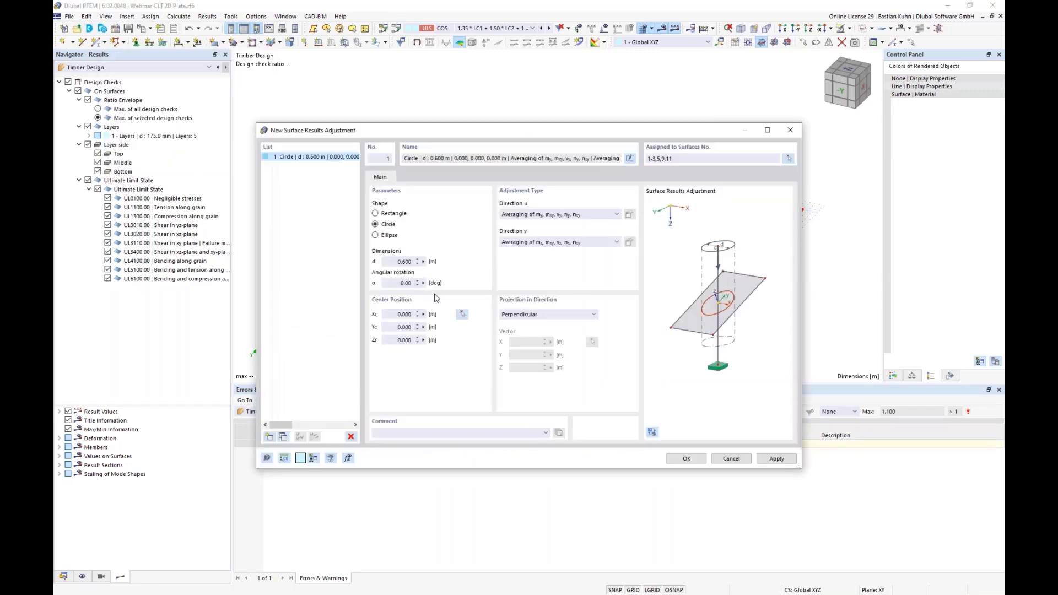
- Center the adjustment on the support node near the plate's origin corner at X 0.500, Y 0.400 m and create it
{"action": "left_click", "coordinate": [463, 314]}
{"action": "scroll", "coordinate": [532, 179], "scroll_direction": "up", "scroll_amount": 8}
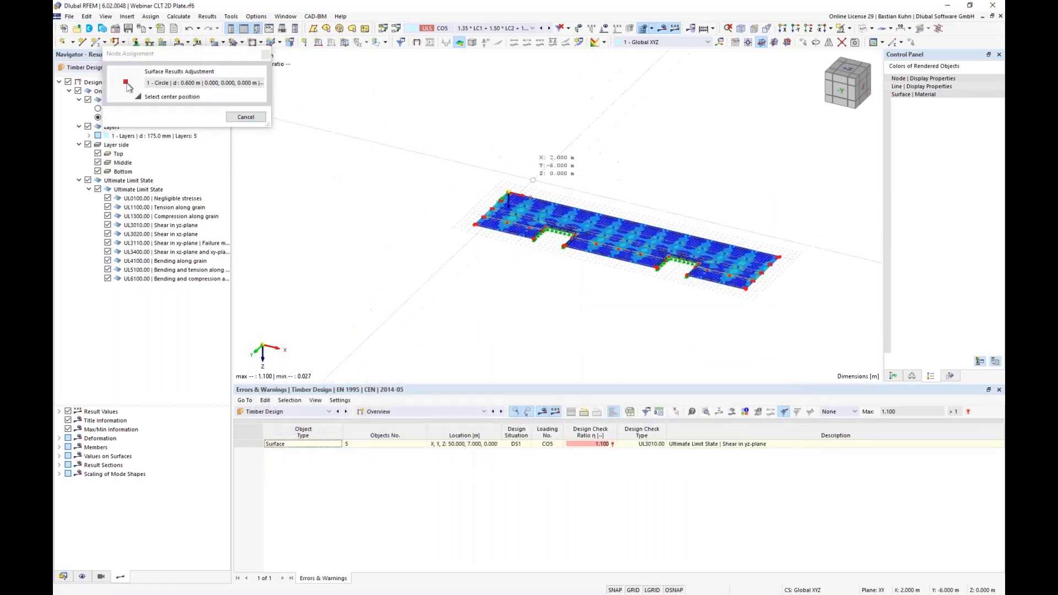
{"action": "left_click", "coordinate": [459, 221]}
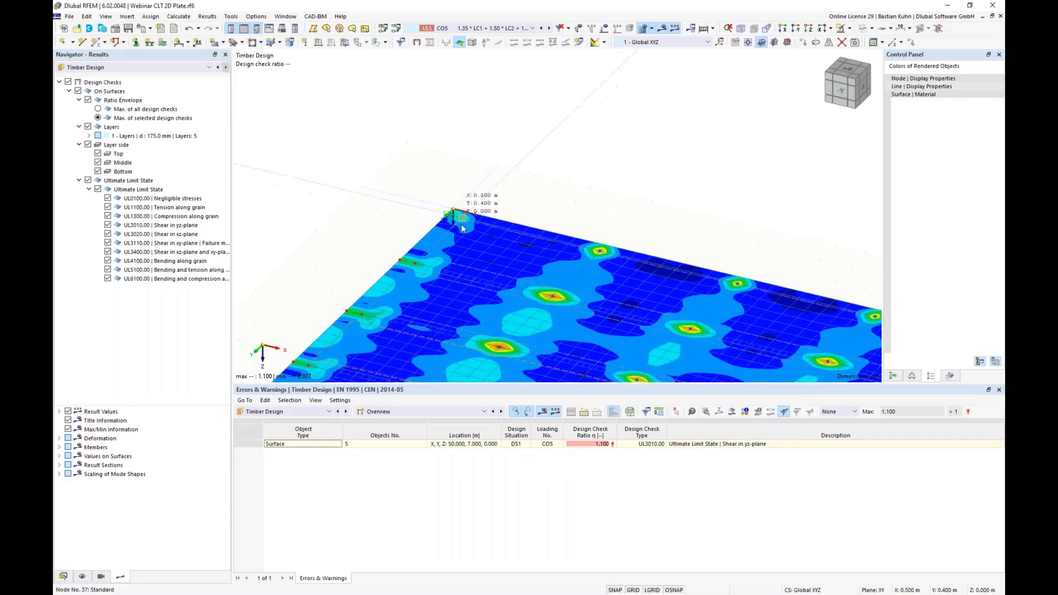
{"action": "left_click", "coordinate": [684, 459]}
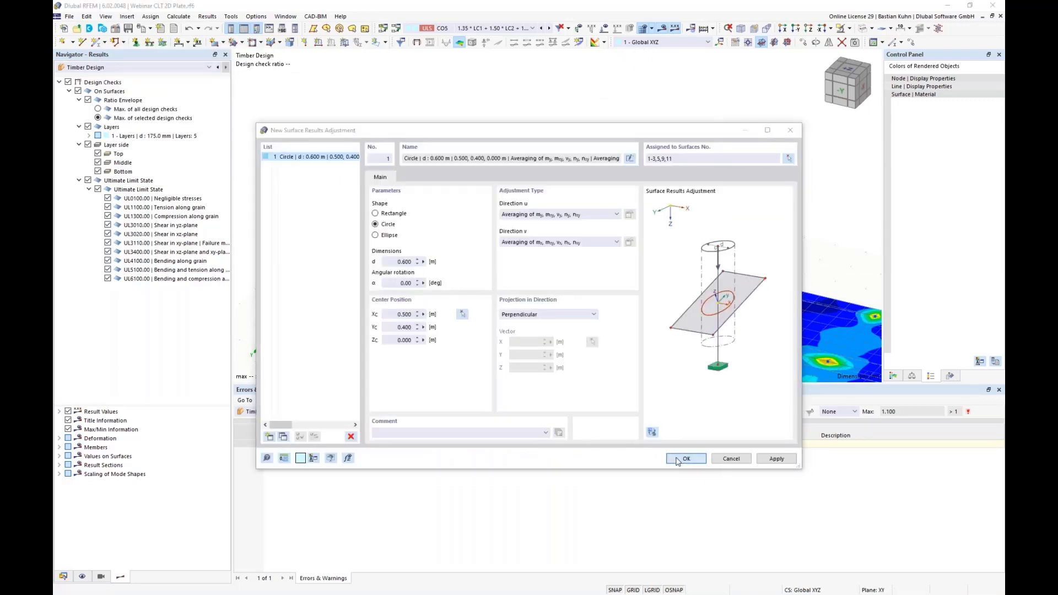
- Hide the results so that the model shows the new surface results adjustment at the plate corner
{"action": "left_click", "coordinate": [570, 345]}
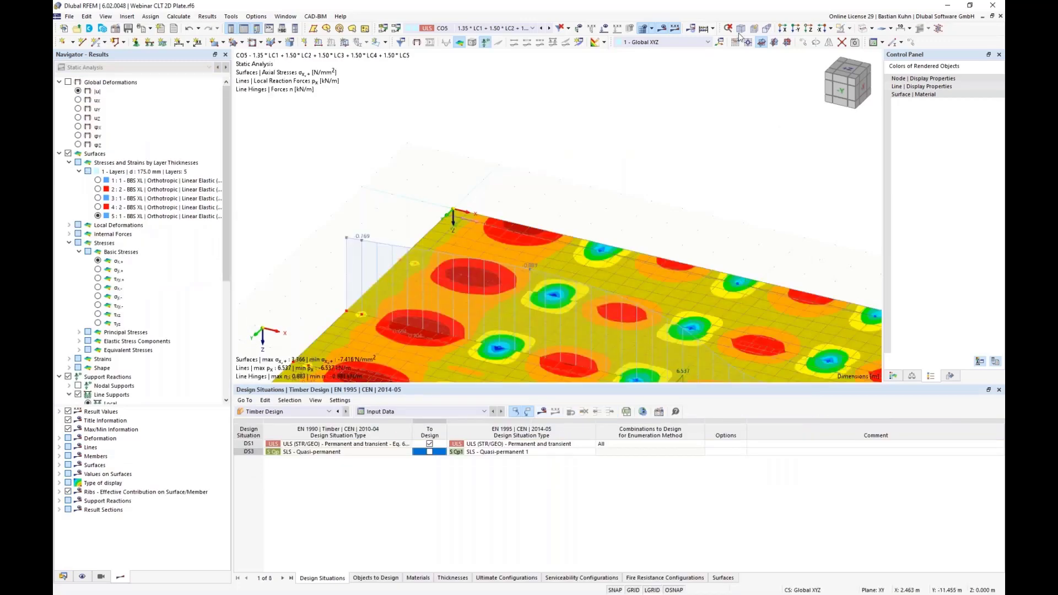
{"action": "left_click", "coordinate": [660, 30]}
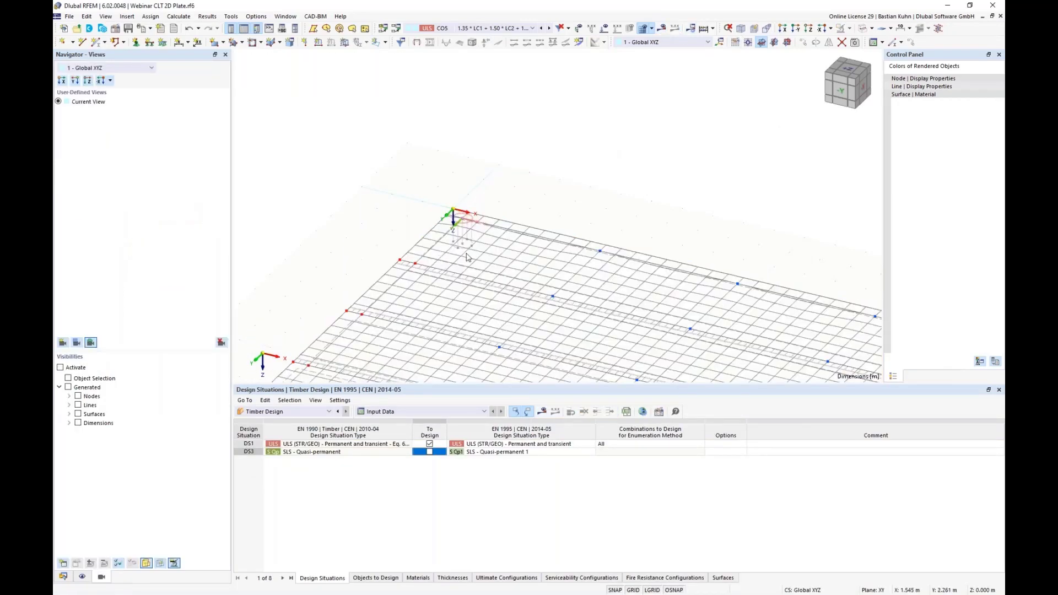
{"action": "scroll", "coordinate": [466, 253], "scroll_direction": "down", "scroll_amount": 4}
{"action": "scroll", "coordinate": [466, 253], "scroll_direction": "up", "scroll_amount": 1}
{"action": "scroll", "coordinate": [466, 254], "scroll_direction": "up", "scroll_amount": 2}
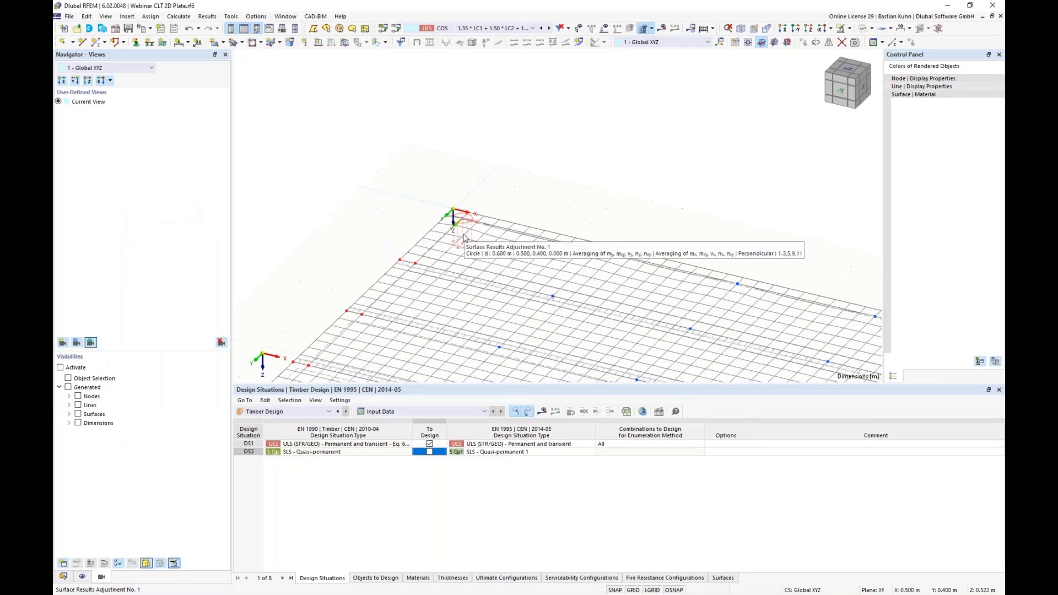
- Copy the surface results adjustment to the other four support nodes along the plate's short edge
{"action": "left_click_drag", "start_coordinate": [463, 238], "coordinate": [362, 315]}
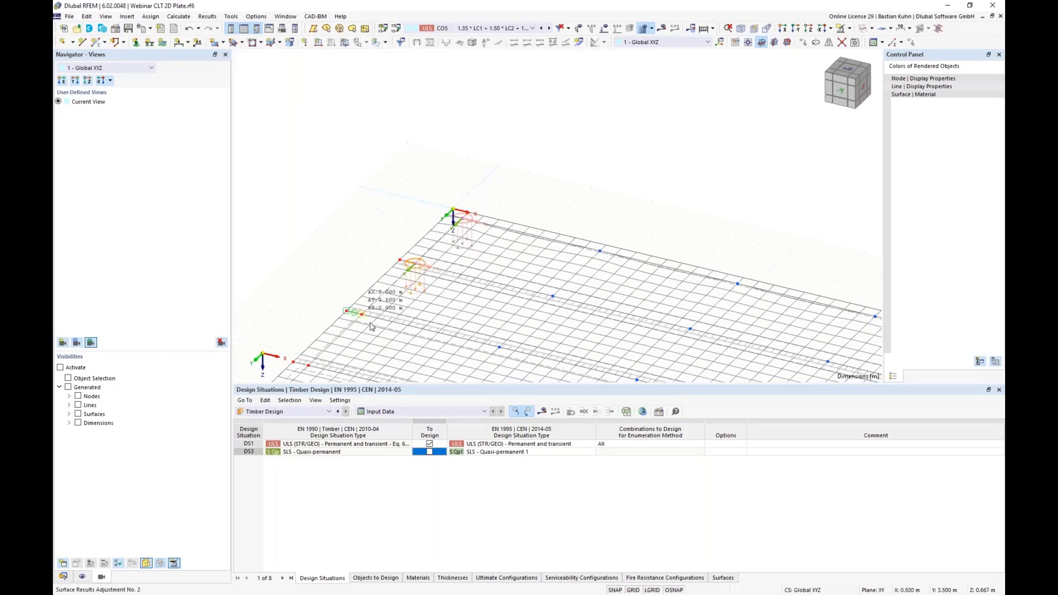
{"action": "scroll", "coordinate": [385, 316], "scroll_direction": "down", "scroll_amount": 4}
{"action": "middle_click_drag", "start_coordinate": [433, 251], "coordinate": [518, 126]}
{"action": "scroll", "coordinate": [465, 204], "scroll_direction": "up", "scroll_amount": 4}
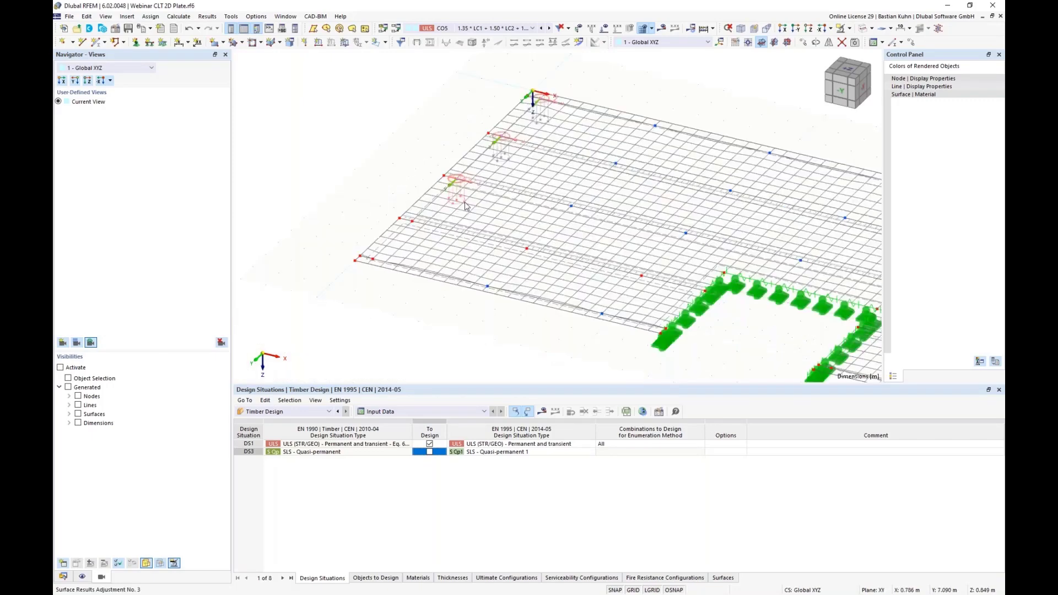
{"action": "left_click_drag", "start_coordinate": [406, 245], "coordinate": [402, 228], "text": "ctrl"}
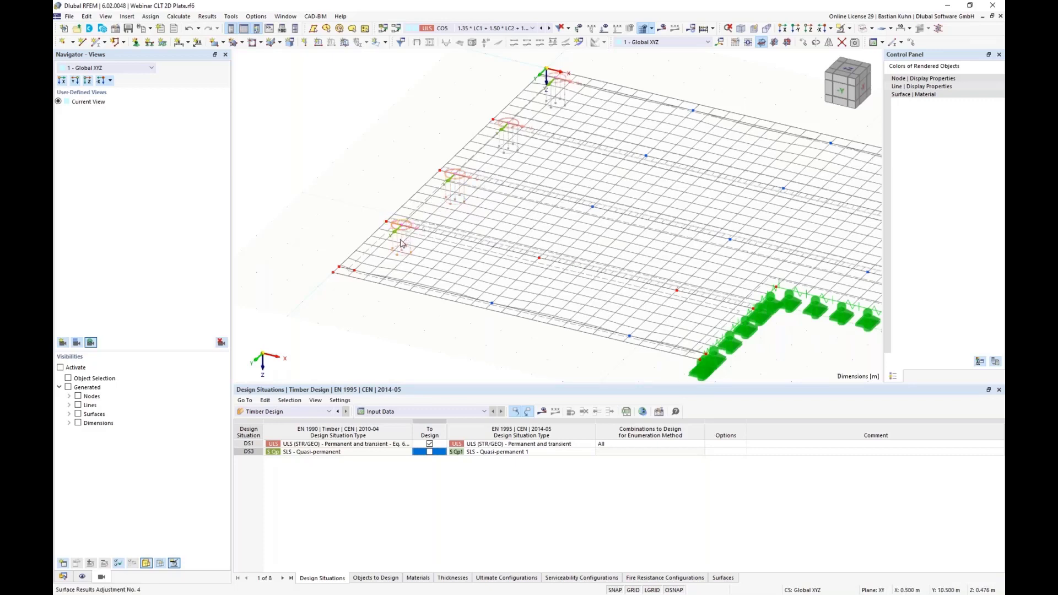
{"action": "left_click_drag", "start_coordinate": [401, 243], "coordinate": [354, 303], "text": "ctrl"}
- Select the five surface results adjustments along the short edge and copy them in 12 steps with a displacement of X 4.5 m and Y 0 m
{"action": "left_click", "coordinate": [409, 244], "text": "ctrl"}
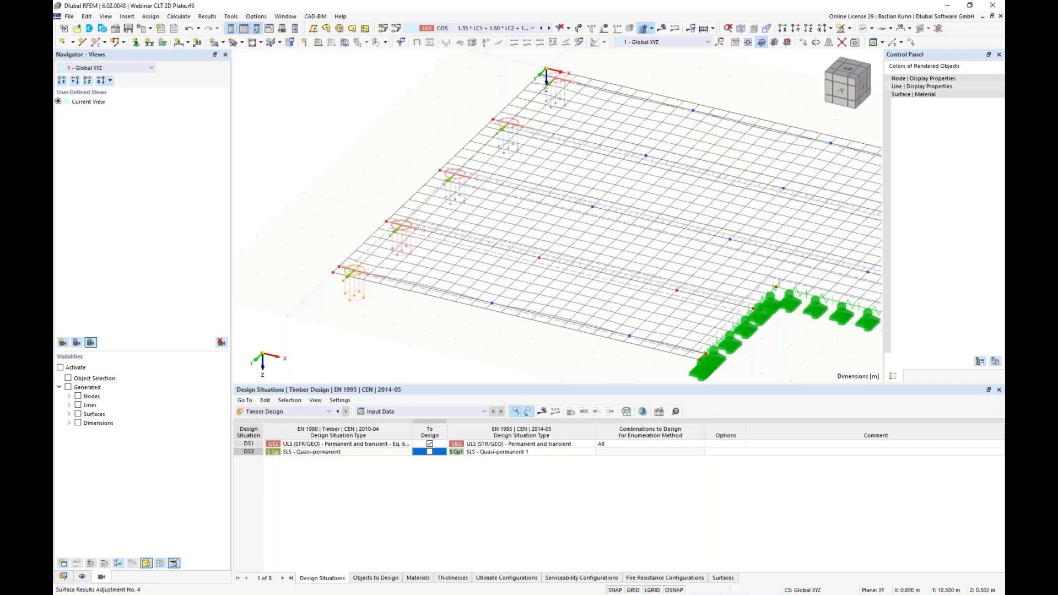
{"action": "left_click", "coordinate": [462, 200], "text": "ctrl"}
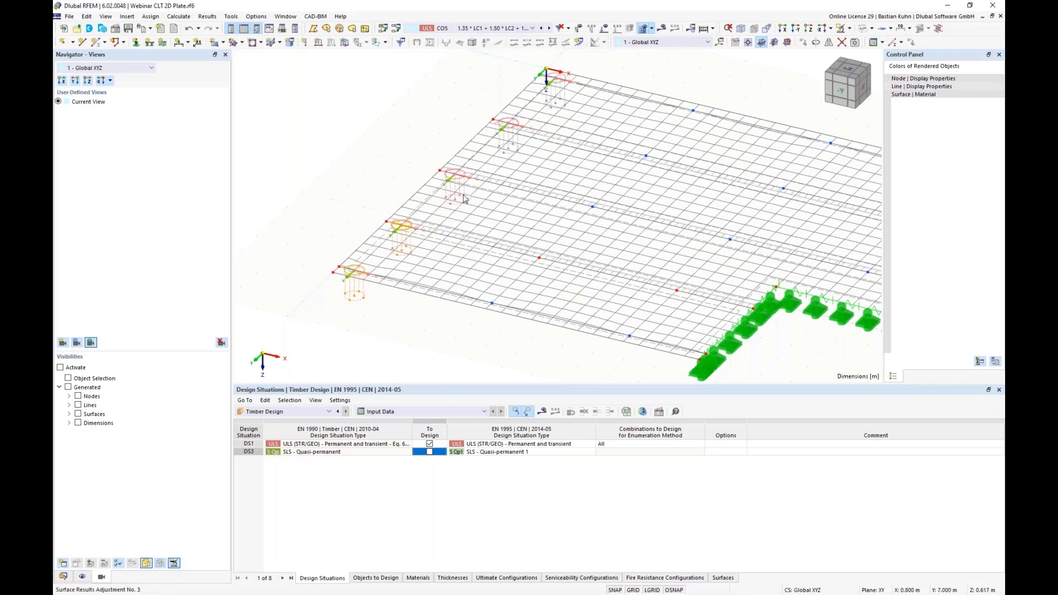
{"action": "left_click", "coordinate": [509, 150], "text": "ctrl"}
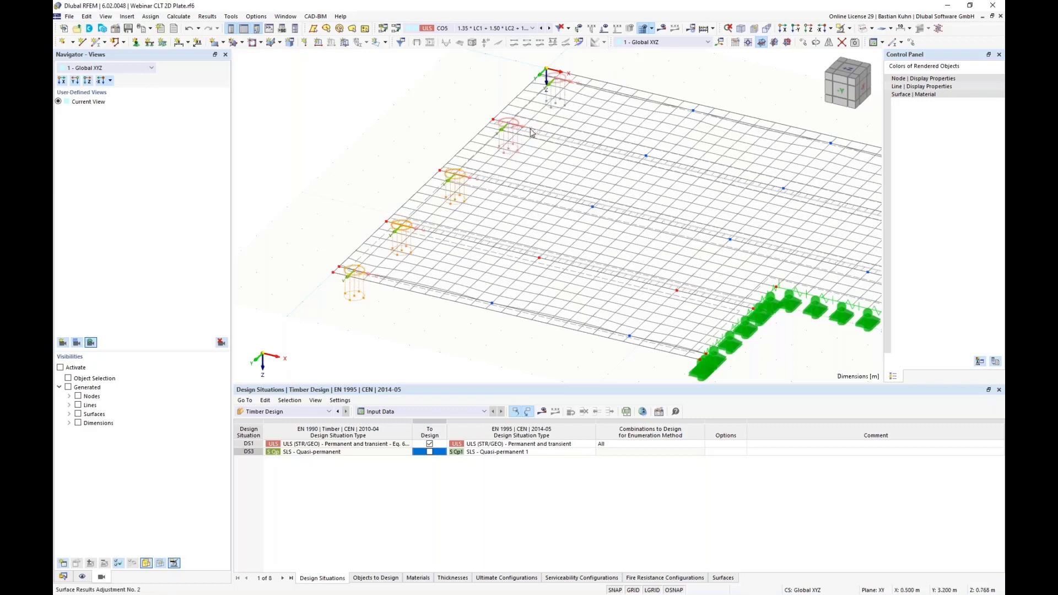
{"action": "right_click", "coordinate": [556, 99]}
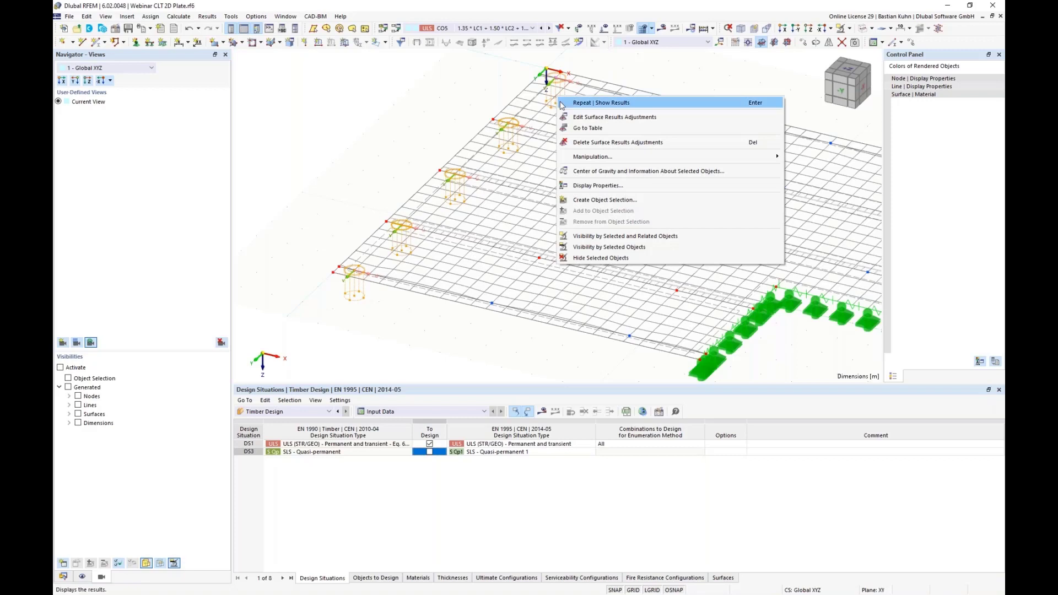
{"action": "left_click", "coordinate": [912, 46]}
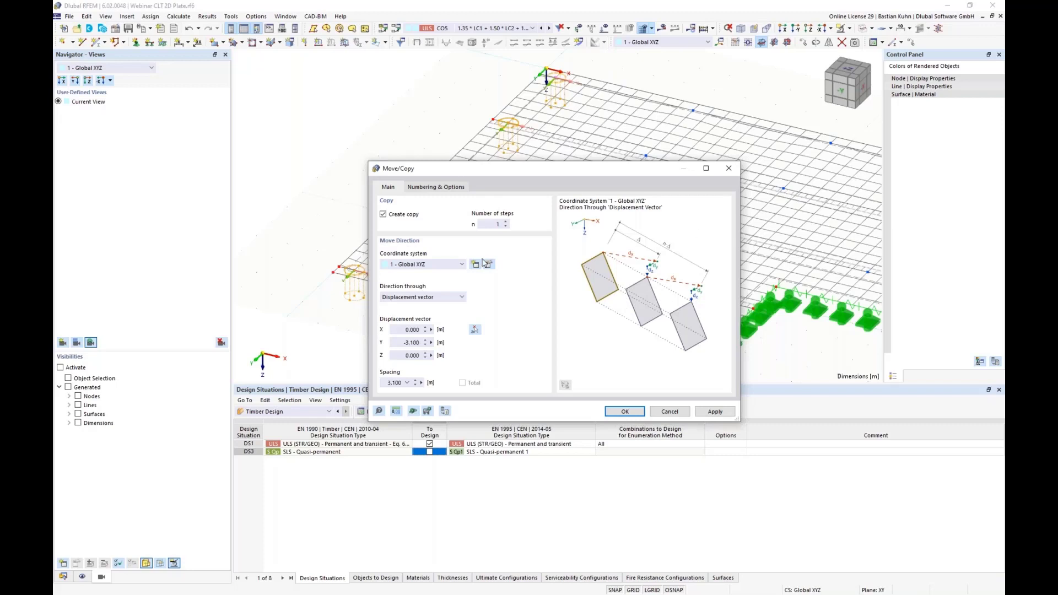
{"action": "left_click_drag", "start_coordinate": [485, 224], "coordinate": [527, 227]}
{"action": "type", "text": "12"}
{"action": "double_click", "coordinate": [410, 342]}
{"action": "type", "text": "0"}
{"action": "double_click", "coordinate": [405, 329]}
{"action": "type", "text": "4,5"}
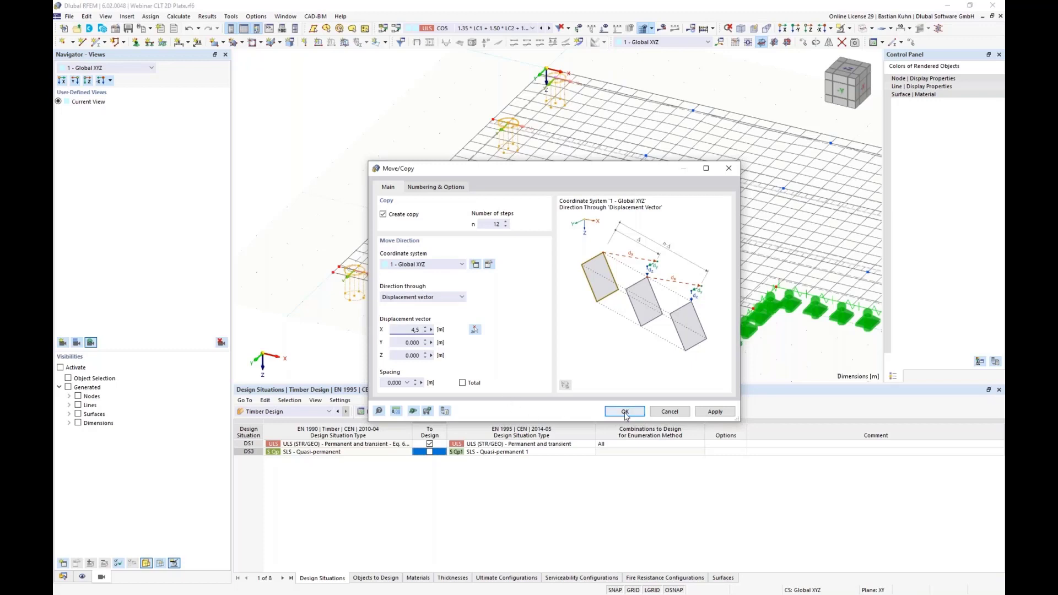
{"action": "left_click", "coordinate": [618, 413]}
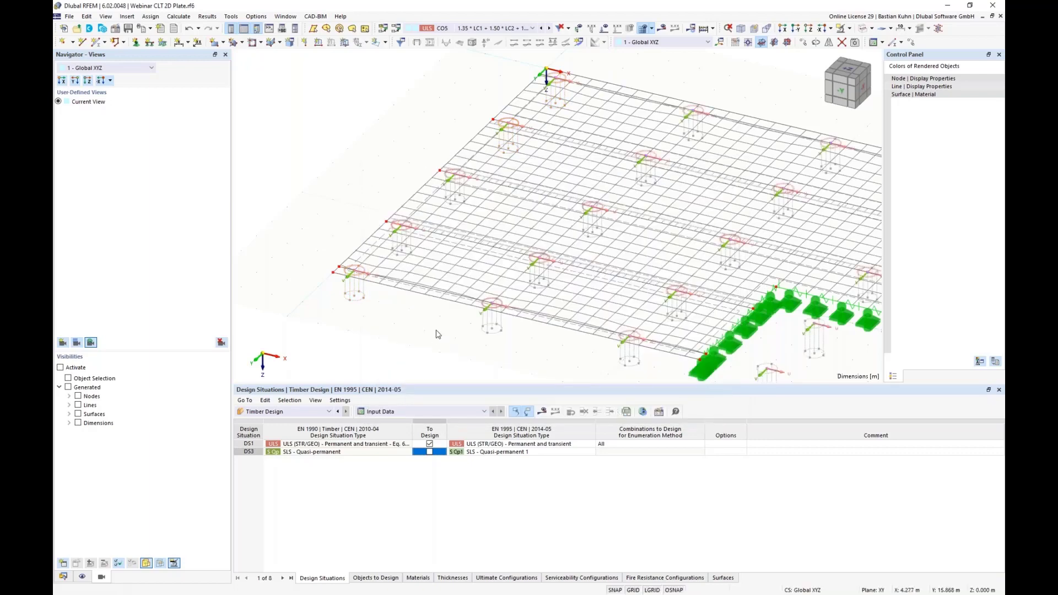
- Delete the surface results adjustments located inside the plate's two rectangular wall recesses, working in the plan view along Z
{"action": "scroll", "coordinate": [465, 321], "scroll_direction": "down", "scroll_amount": 4}
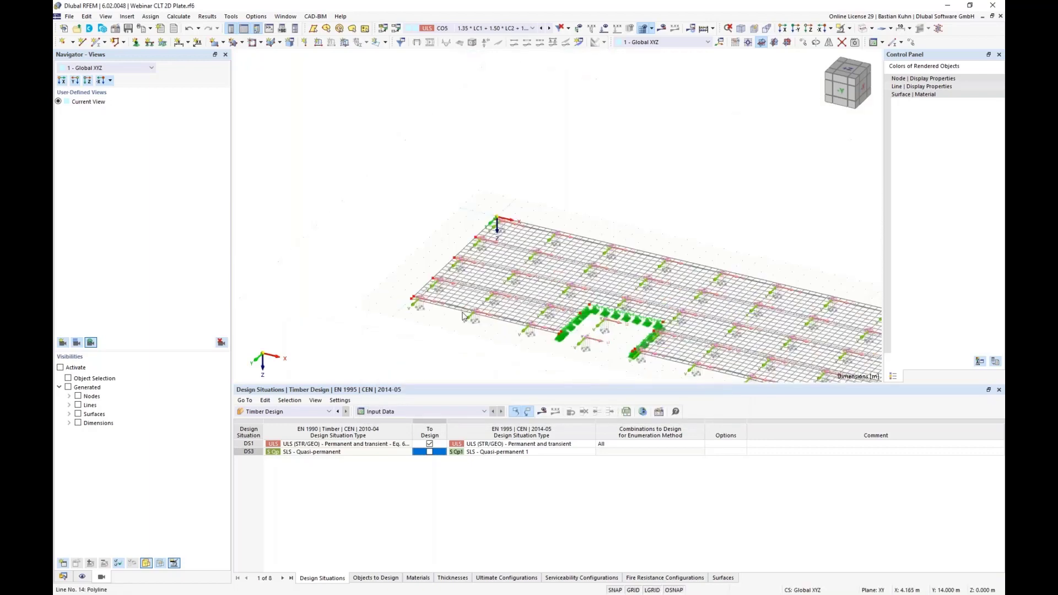
{"action": "left_click", "coordinate": [809, 31]}
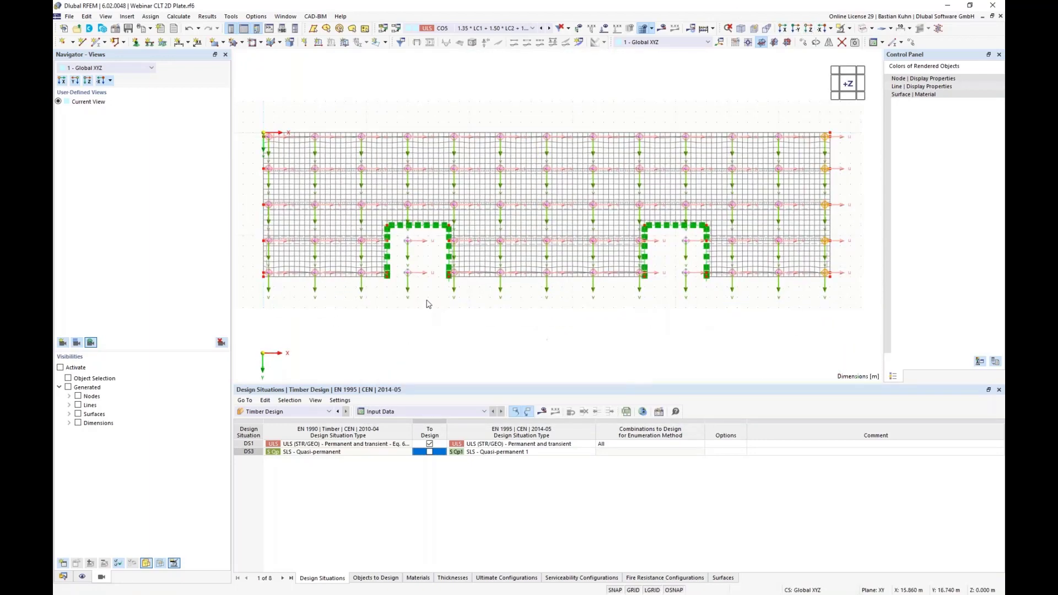
{"action": "left_click_drag", "start_coordinate": [401, 248], "coordinate": [398, 233]}
{"action": "left_click", "coordinate": [657, 327]}
{"action": "left_click_drag", "start_coordinate": [694, 291], "coordinate": [674, 236]}
{"action": "key", "text": "Delete"}
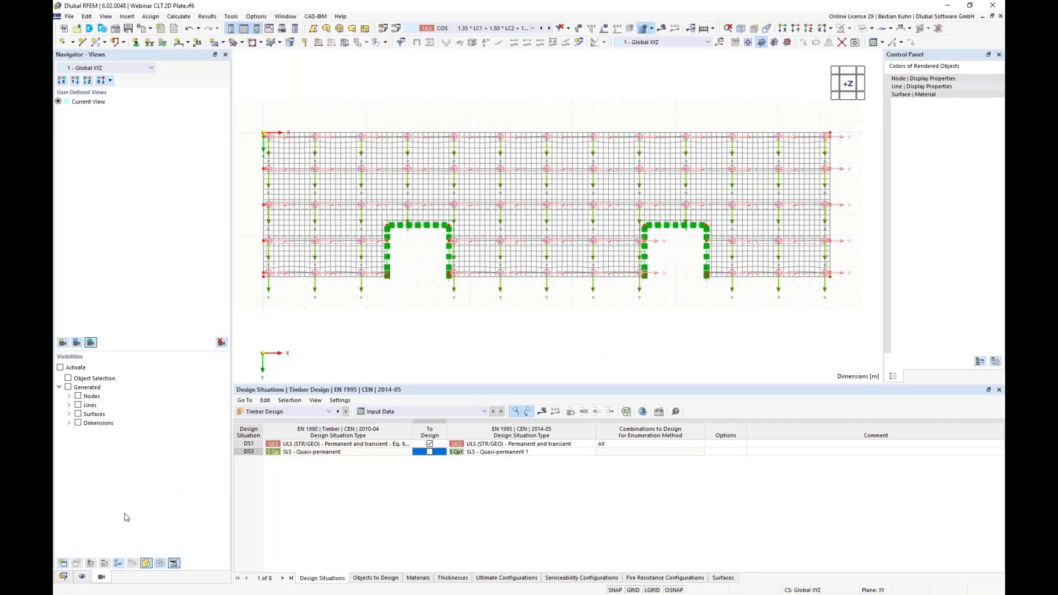
- Hide the u, v axis systems of the surface results adjustments in the model display
{"action": "left_click", "coordinate": [83, 577]}
{"action": "scroll", "coordinate": [130, 373], "scroll_direction": "down", "scroll_amount": 3}
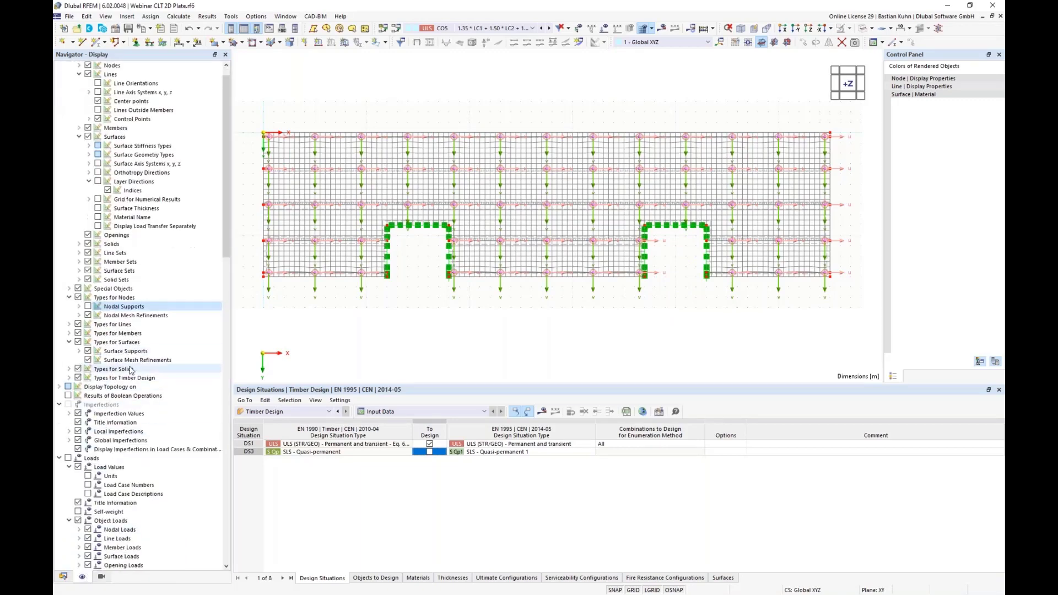
{"action": "scroll", "coordinate": [130, 374], "scroll_direction": "down", "scroll_amount": 7}
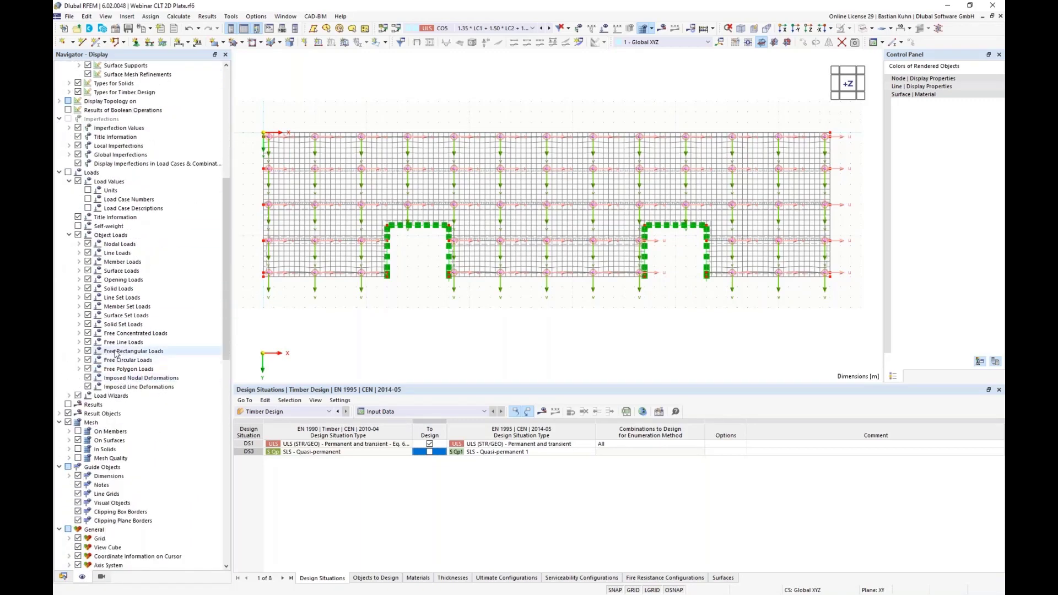
{"action": "scroll", "coordinate": [115, 363], "scroll_direction": "down", "scroll_amount": 2}
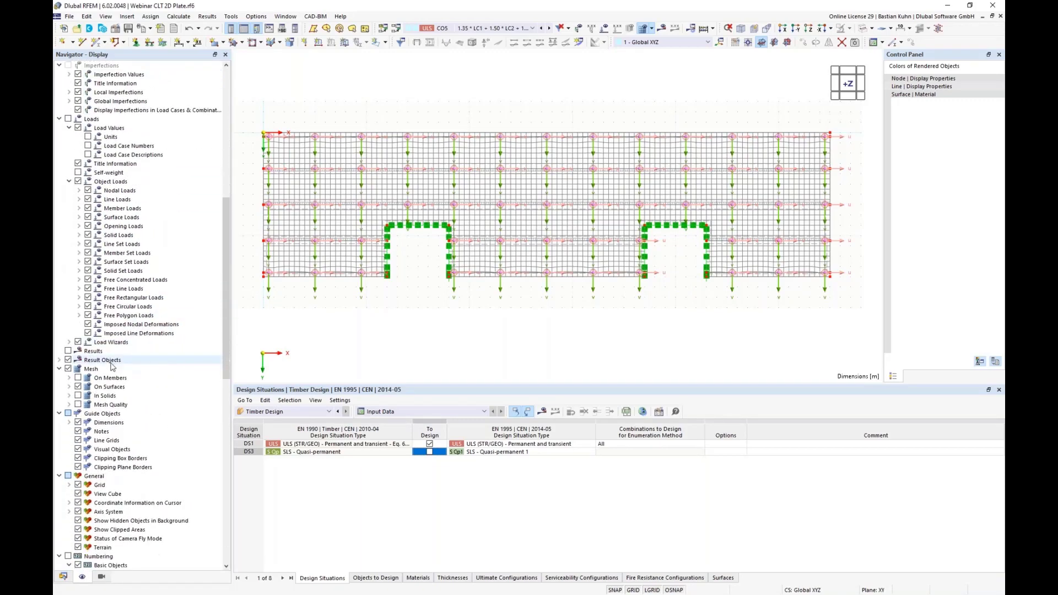
{"action": "left_click", "coordinate": [59, 359]}
{"action": "left_click", "coordinate": [69, 369]}
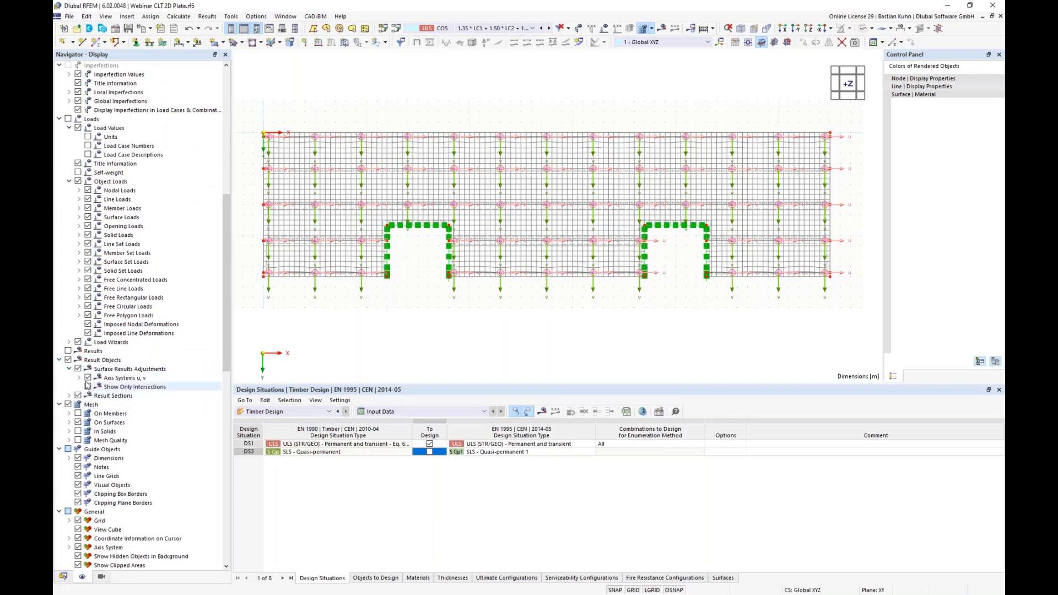
{"action": "left_click", "coordinate": [88, 378]}
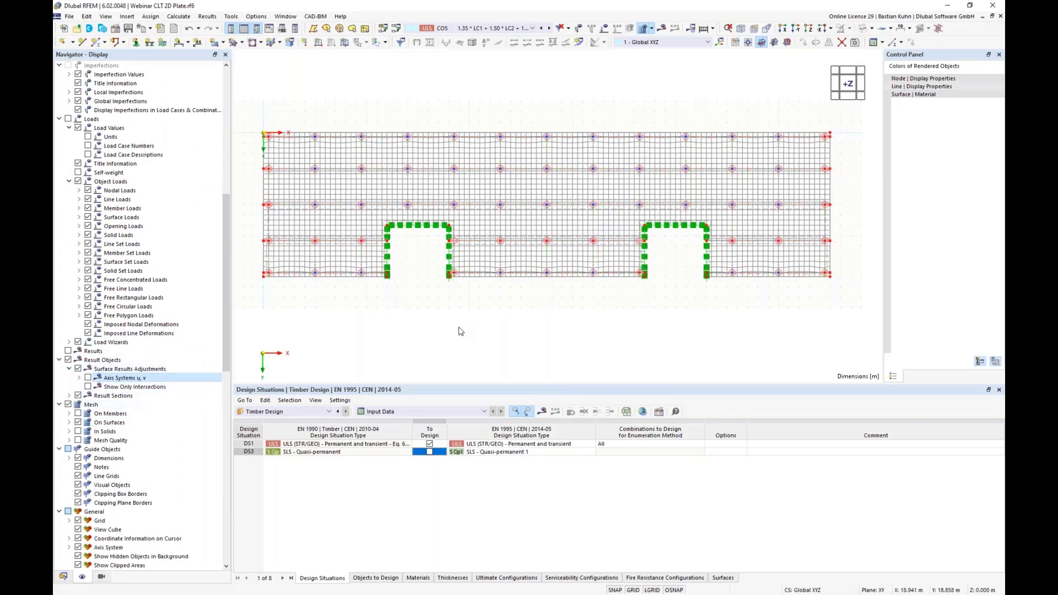
- Include the SLS quasi-permanent design situation DS3 in the timber design and start the calculation of the results
{"action": "scroll", "coordinate": [573, 337], "scroll_direction": "down", "scroll_amount": 2}
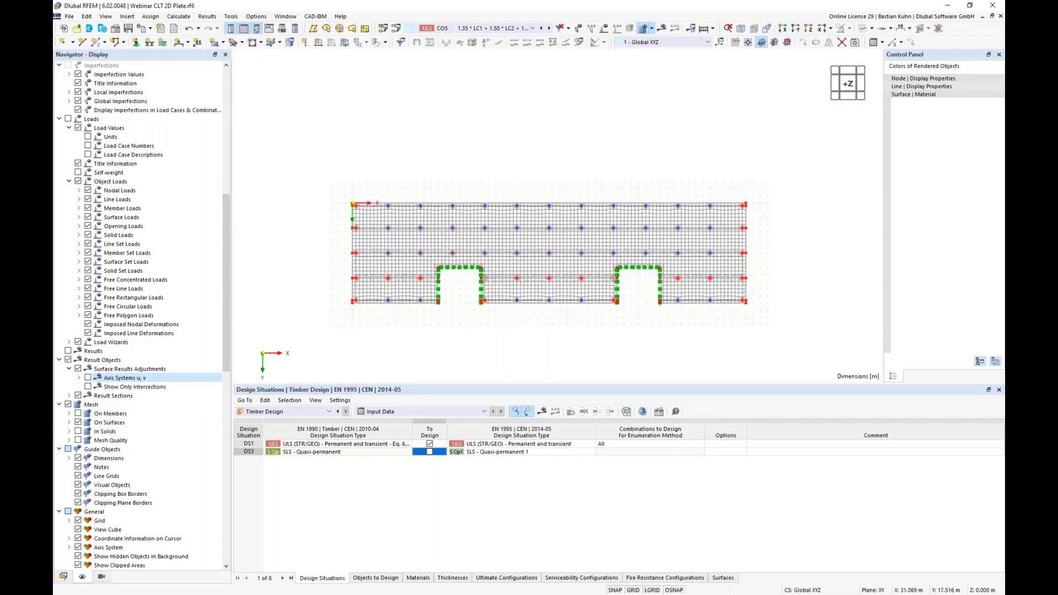
{"action": "middle_click_drag", "start_coordinate": [573, 337], "coordinate": [452, 342], "text": "ctrl"}
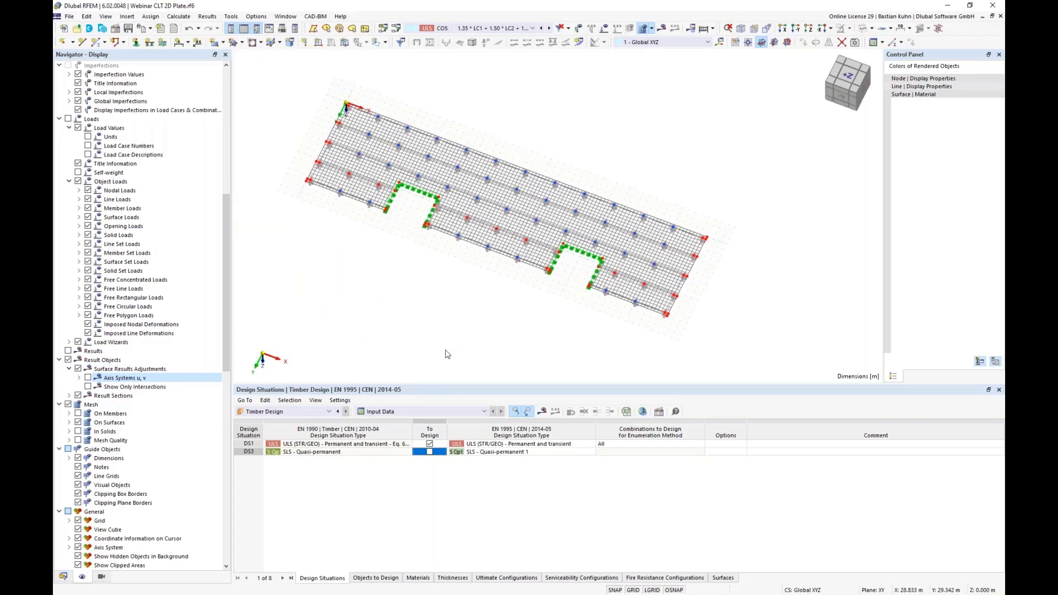
{"action": "left_click", "coordinate": [429, 452]}
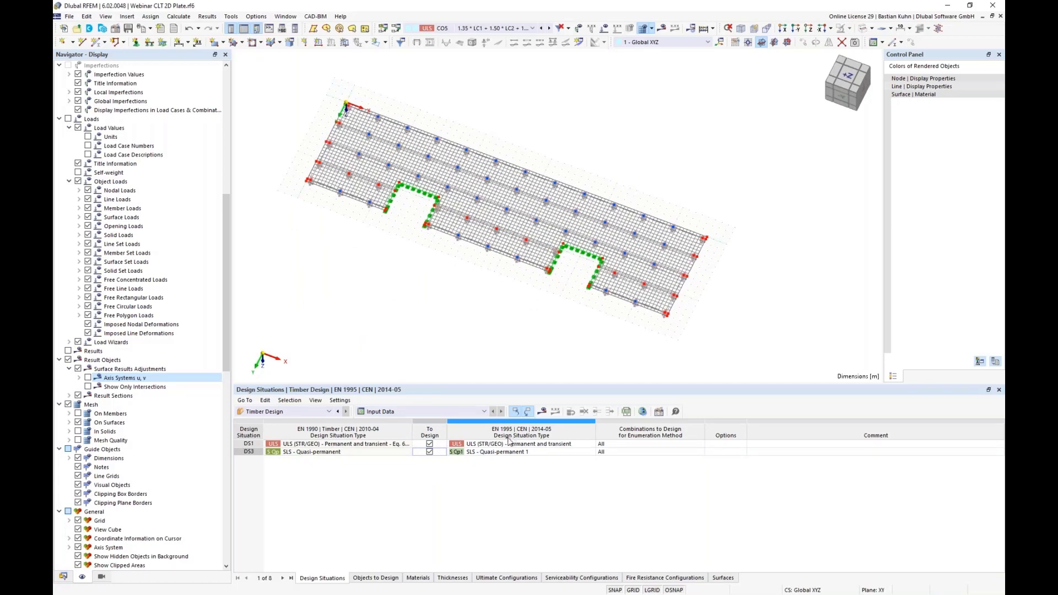
{"action": "left_click", "coordinate": [542, 412]}
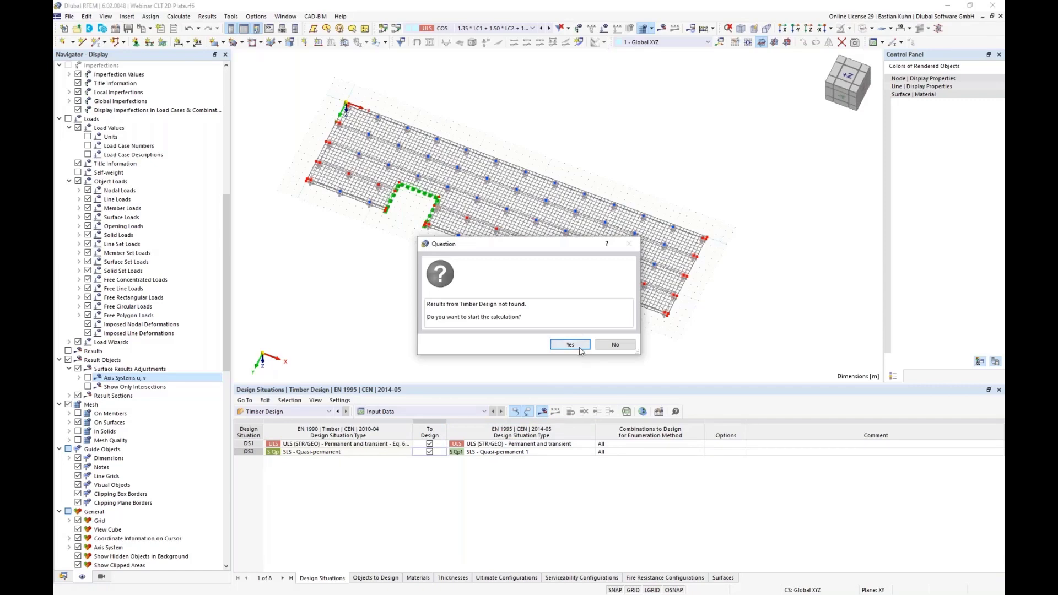
{"action": "left_click", "coordinate": [580, 347]}
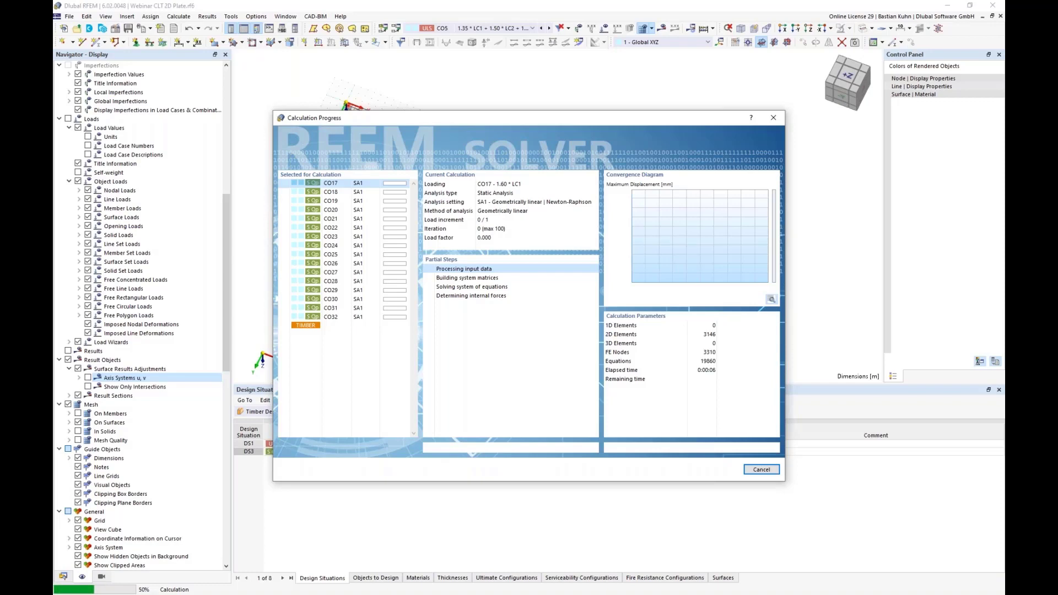
- Switch to the web browser and read FAQ 004119 on the stiffness reduction factors k33 and k88 in RF-LAMINATE
{"action": "key", "text": "alt+Tab"}
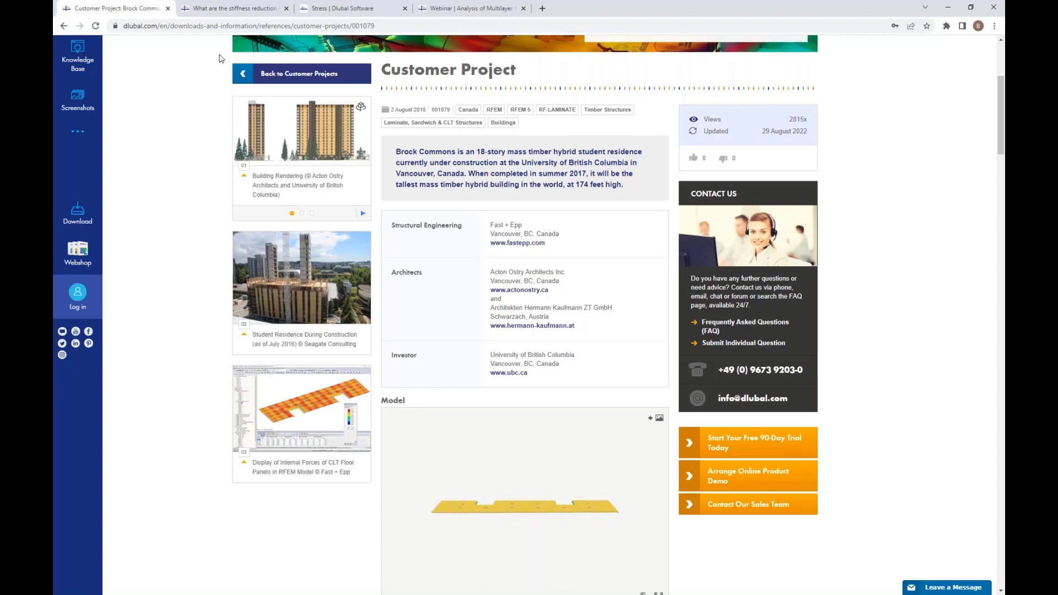
{"action": "left_click", "coordinate": [242, 9]}
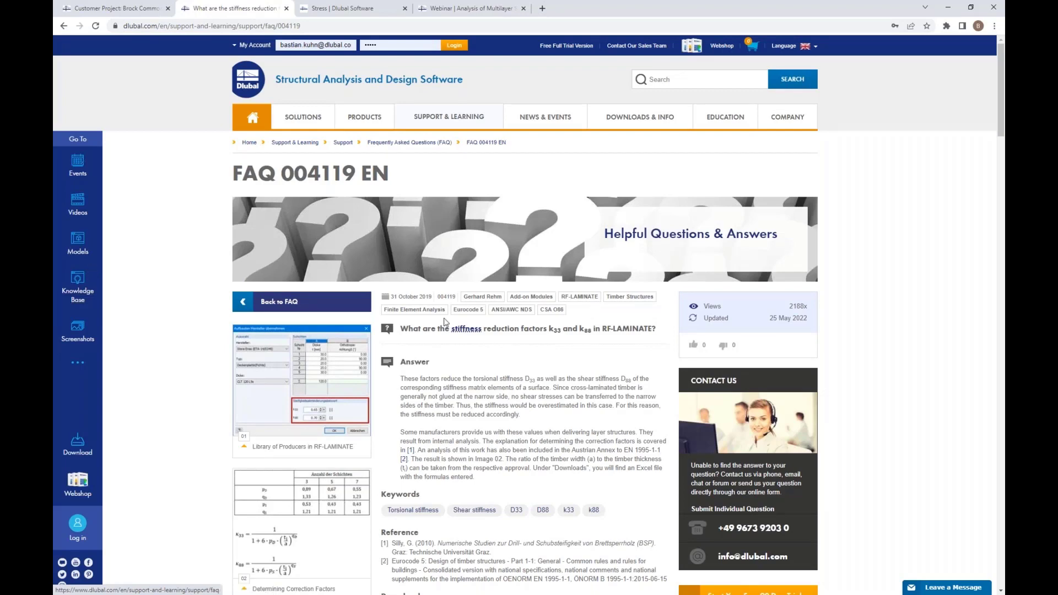
{"action": "scroll", "coordinate": [537, 291], "scroll_direction": "down", "scroll_amount": 3}
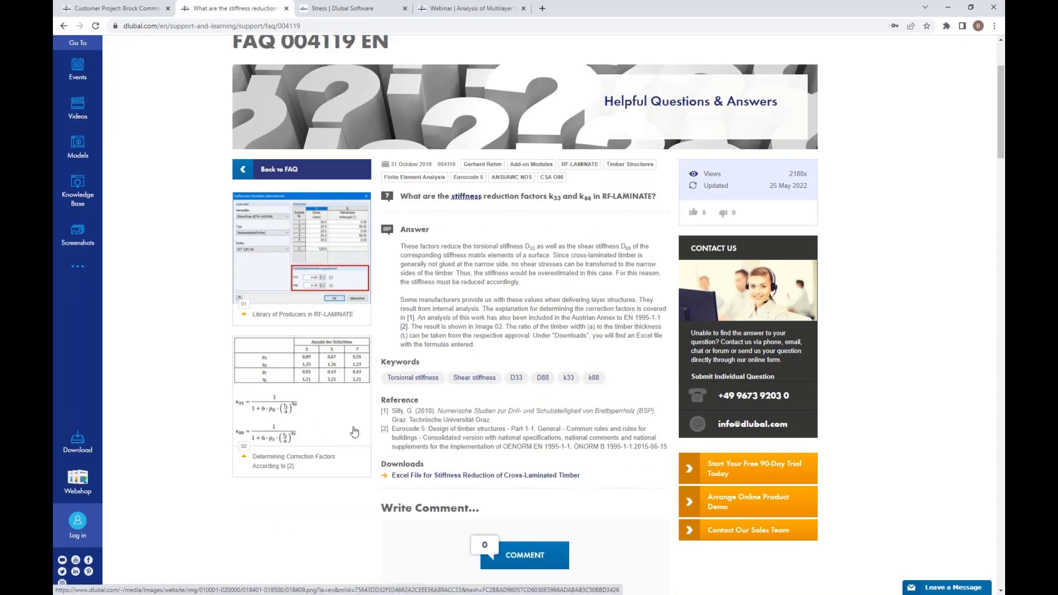
{"action": "scroll", "coordinate": [386, 143], "scroll_direction": "down", "scroll_amount": 1}
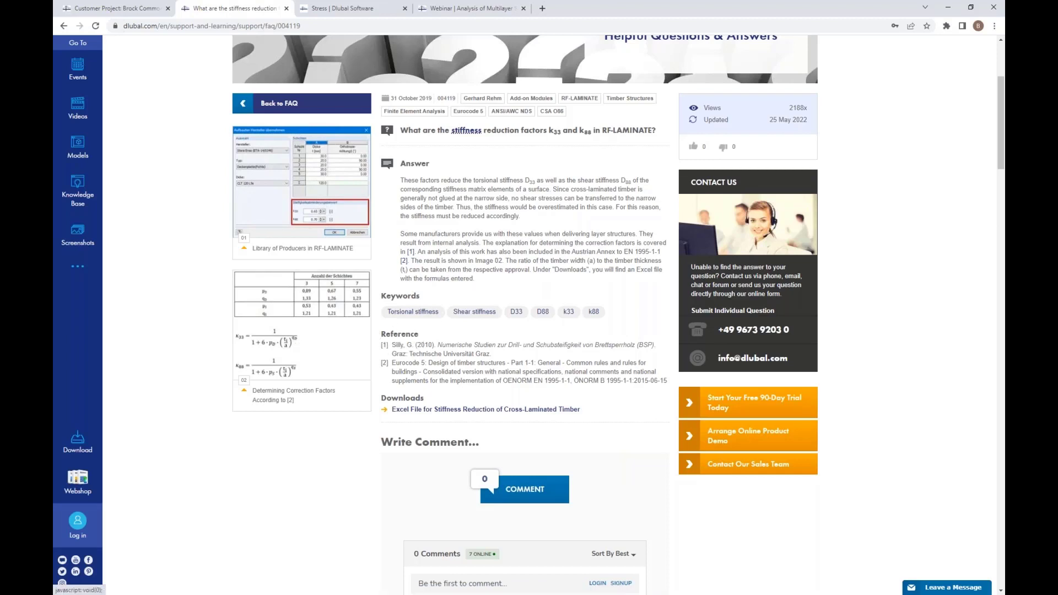
- Examine the Stress chapter of the RFEM 6 Multilayer Surfaces manual, covering the CLT strengths and shear failure mechanisms
{"action": "left_click", "coordinate": [372, 9]}
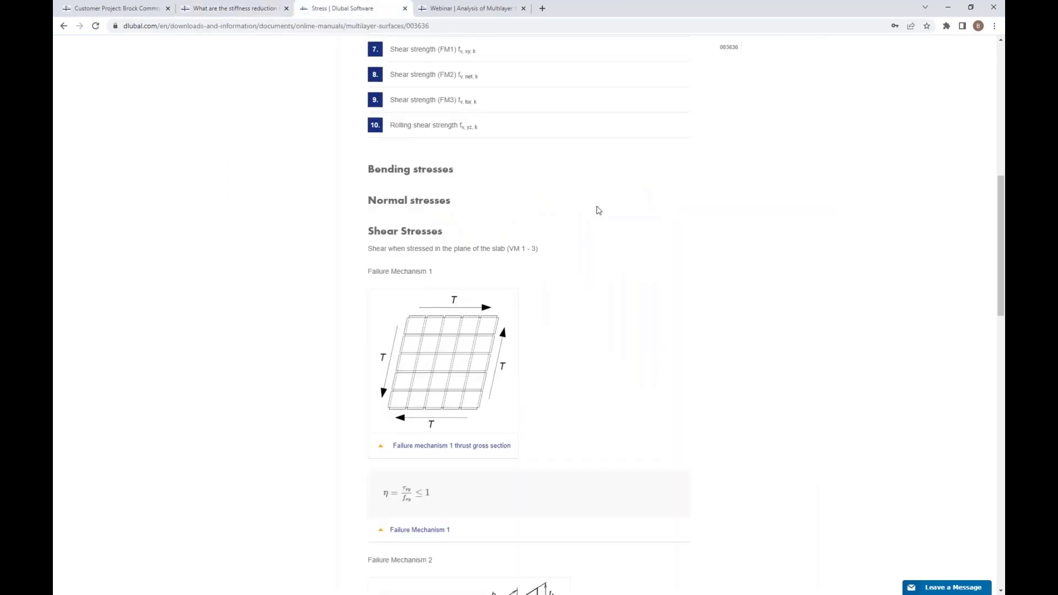
{"action": "scroll", "coordinate": [595, 266], "scroll_direction": "up", "scroll_amount": 1}
{"action": "scroll", "coordinate": [595, 266], "scroll_direction": "up", "scroll_amount": 3}
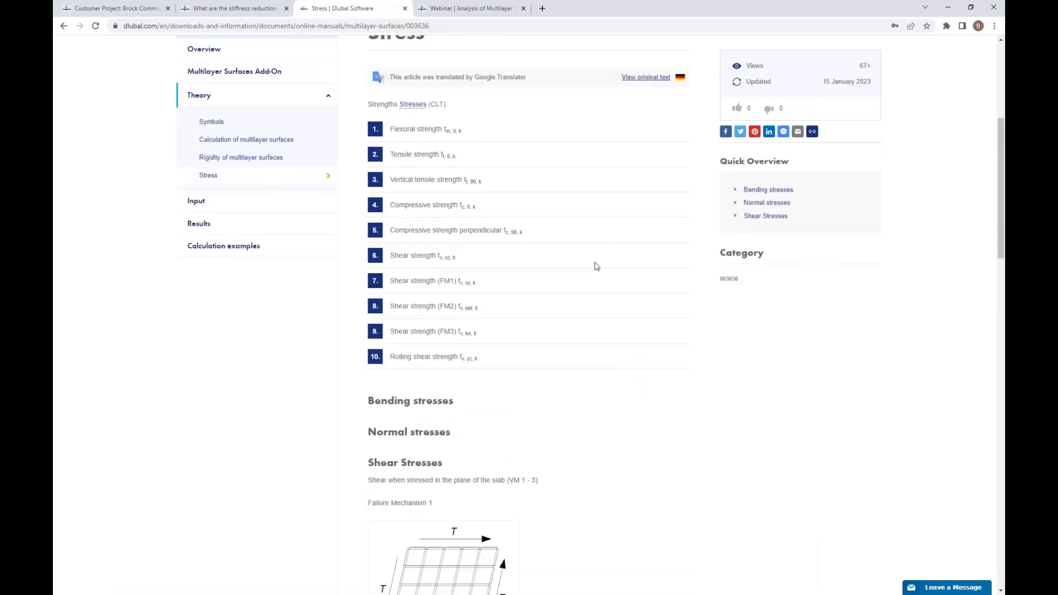
{"action": "scroll", "coordinate": [595, 266], "scroll_direction": "down", "scroll_amount": 1}
{"action": "scroll", "coordinate": [595, 266], "scroll_direction": "up", "scroll_amount": 1}
{"action": "scroll", "coordinate": [595, 266], "scroll_direction": "down", "scroll_amount": 3}
{"action": "scroll", "coordinate": [595, 266], "scroll_direction": "up", "scroll_amount": 6}
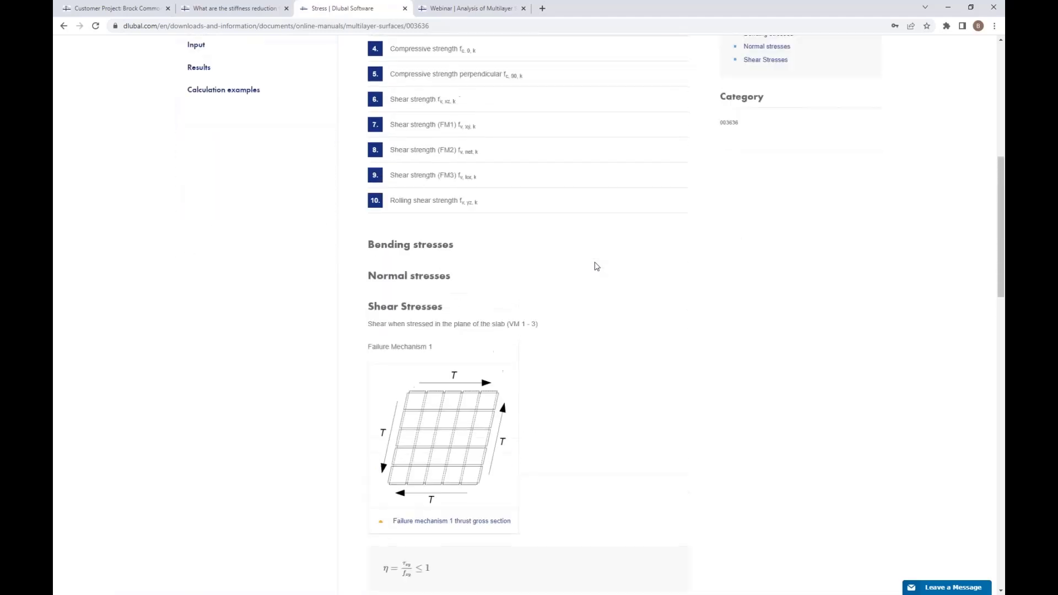
{"action": "scroll", "coordinate": [595, 266], "scroll_direction": "up", "scroll_amount": 2}
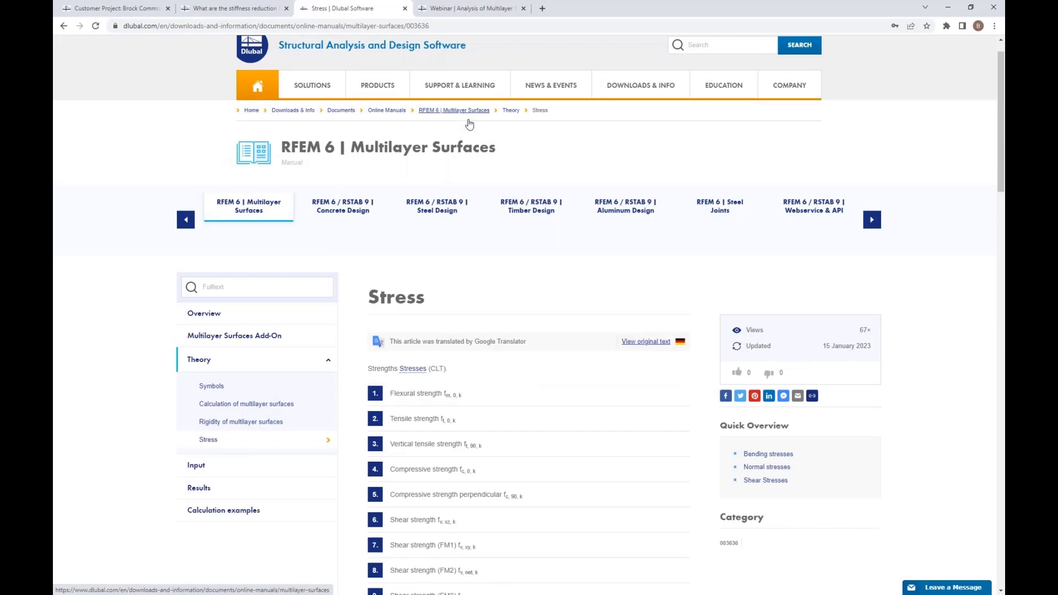
{"action": "scroll", "coordinate": [496, 204], "scroll_direction": "down", "scroll_amount": 4}
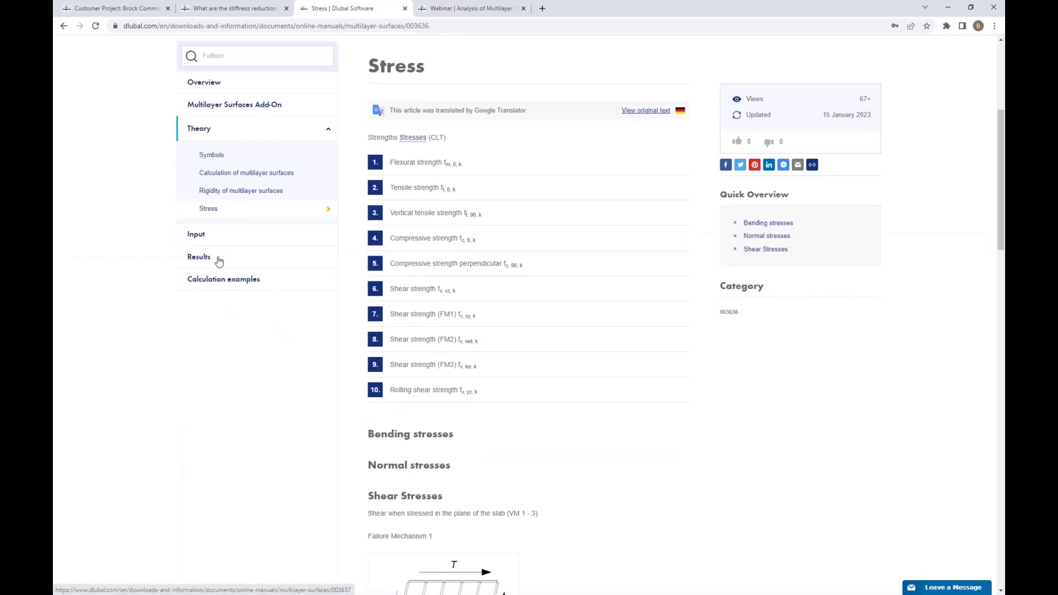
- Read the manual's Input chapter on layers, stiffness reduction and CLT options, and view the enlarged Stiffness Matrix - Layers picture
{"action": "left_click", "coordinate": [197, 235]}
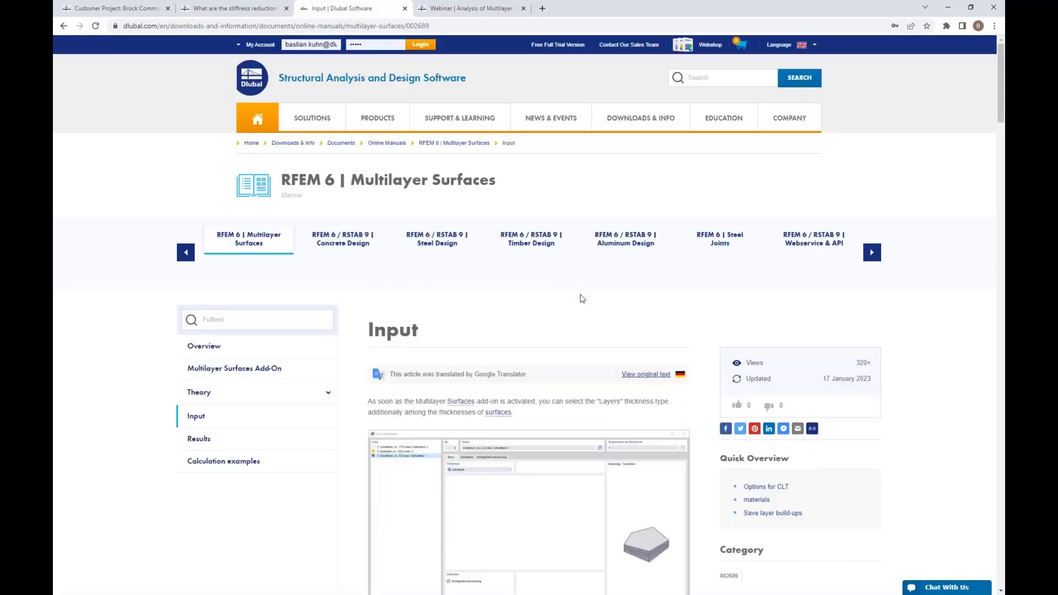
{"action": "scroll", "coordinate": [583, 299], "scroll_direction": "down", "scroll_amount": 1}
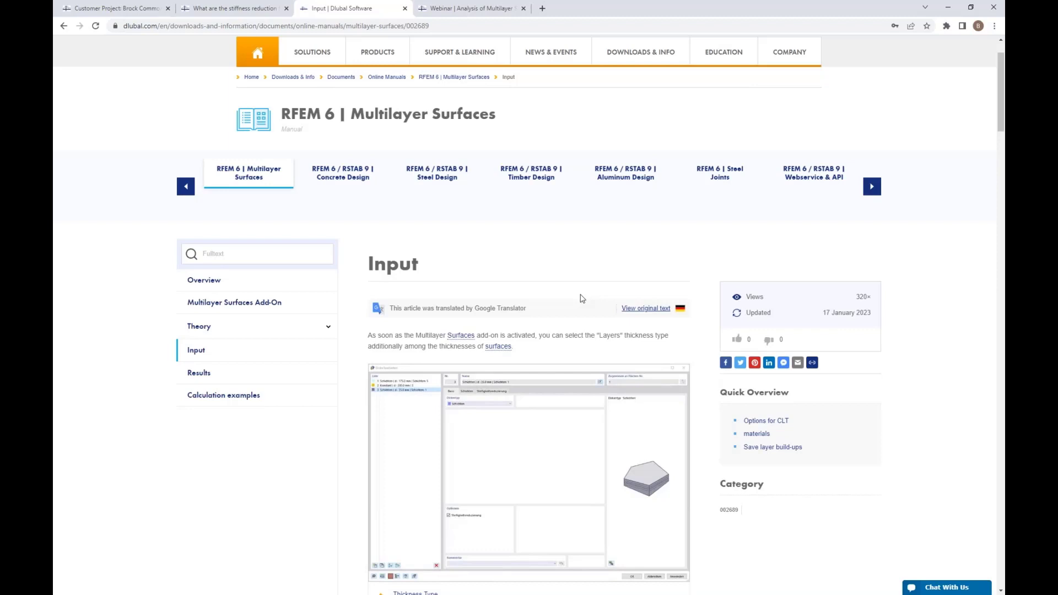
{"action": "scroll", "coordinate": [582, 299], "scroll_direction": "down", "scroll_amount": 8}
{"action": "scroll", "coordinate": [578, 298], "scroll_direction": "down", "scroll_amount": 10}
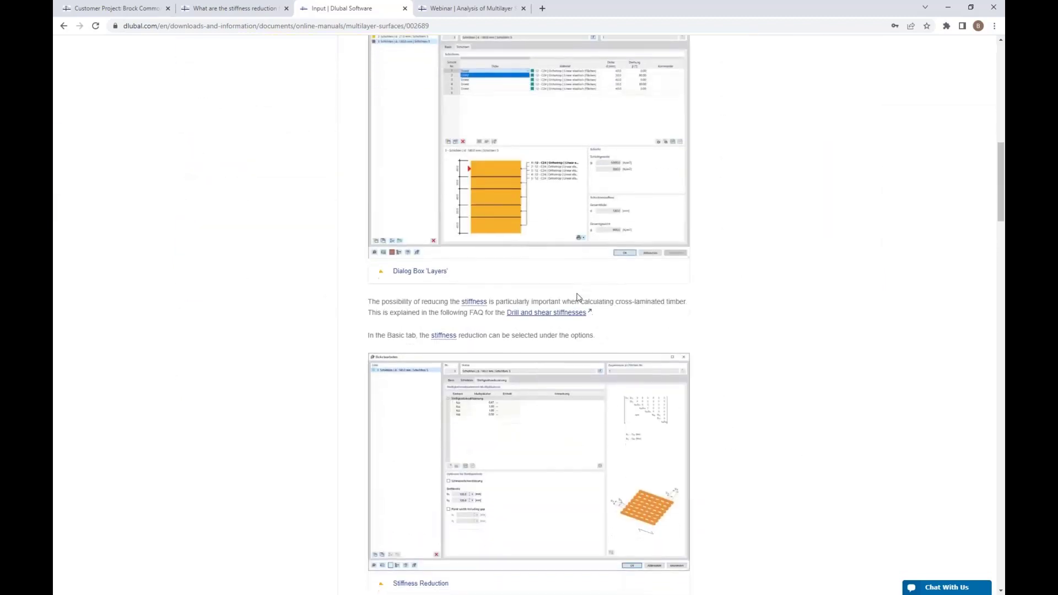
{"action": "scroll", "coordinate": [513, 400], "scroll_direction": "down", "scroll_amount": 4}
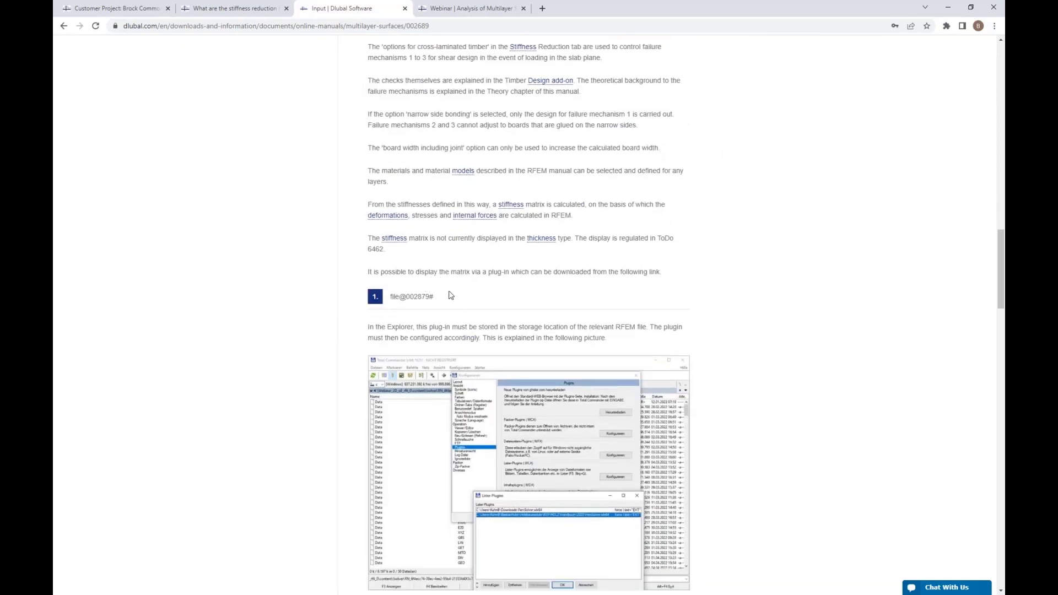
{"action": "scroll", "coordinate": [432, 328], "scroll_direction": "down", "scroll_amount": 2}
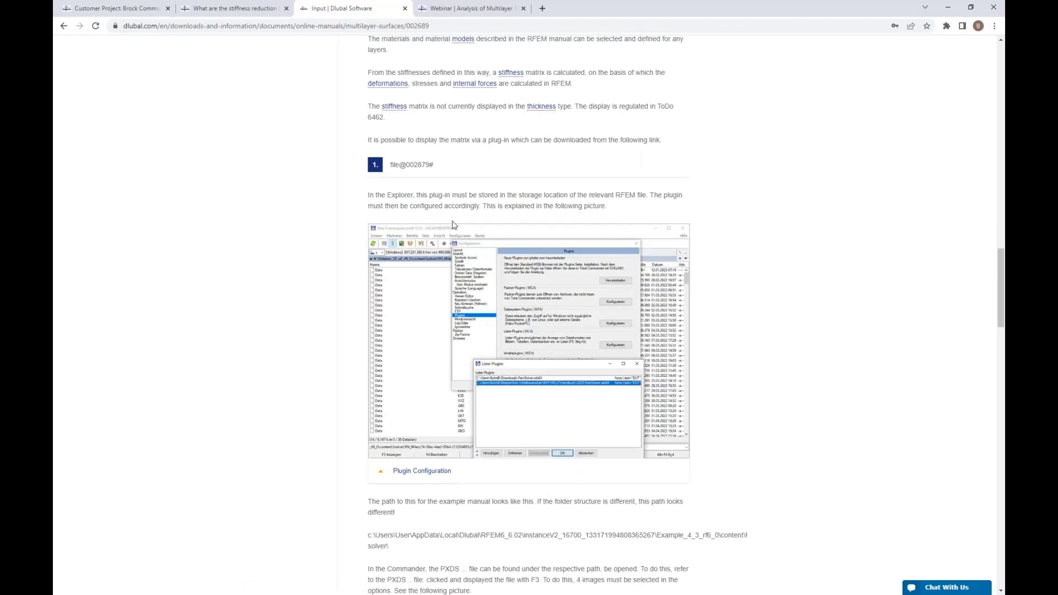
{"action": "scroll", "coordinate": [453, 224], "scroll_direction": "down", "scroll_amount": 6}
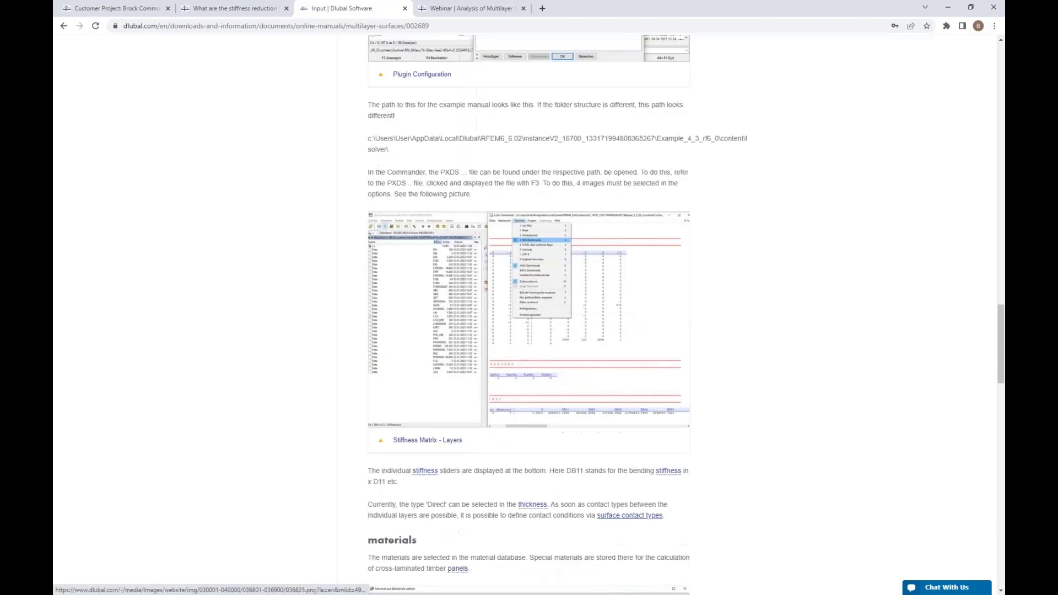
{"action": "scroll", "coordinate": [586, 208], "scroll_direction": "down", "scroll_amount": 3}
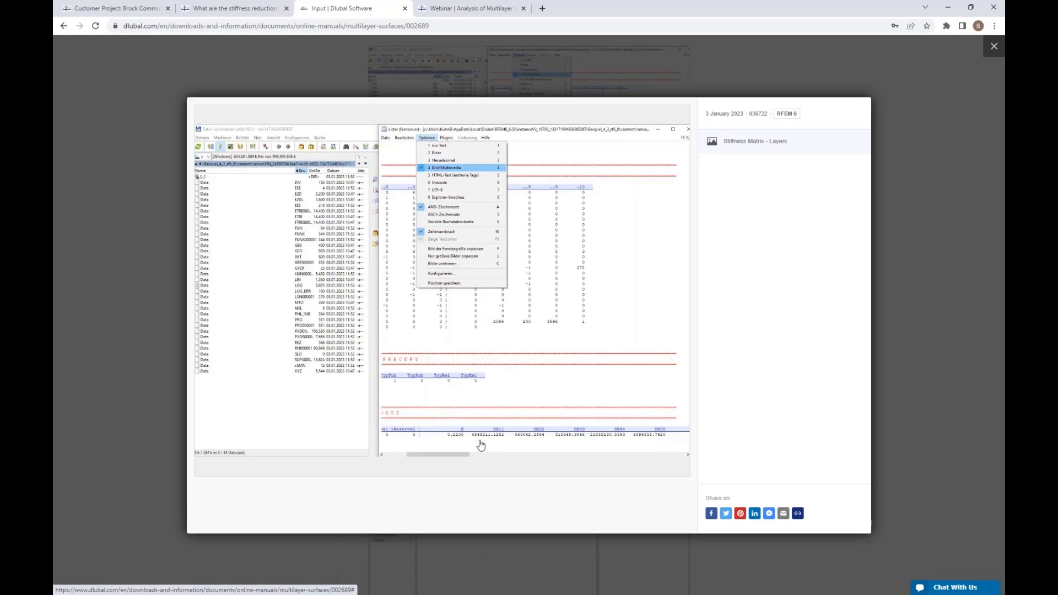
{"action": "left_click", "coordinate": [995, 48]}
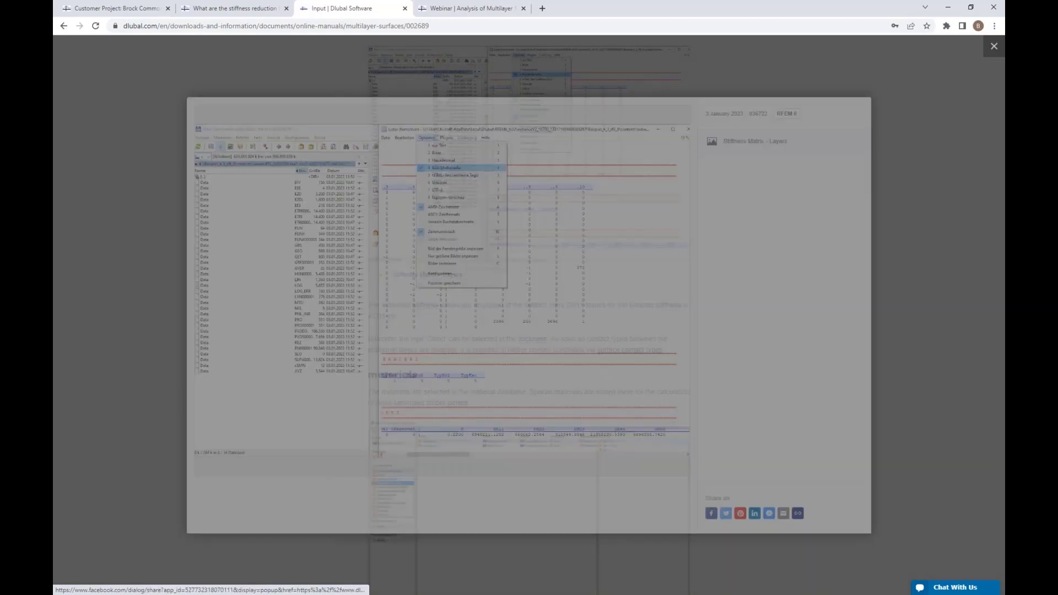
{"action": "scroll", "coordinate": [871, 188], "scroll_direction": "up", "scroll_amount": 9}
{"action": "scroll", "coordinate": [872, 189], "scroll_direction": "up", "scroll_amount": 20}
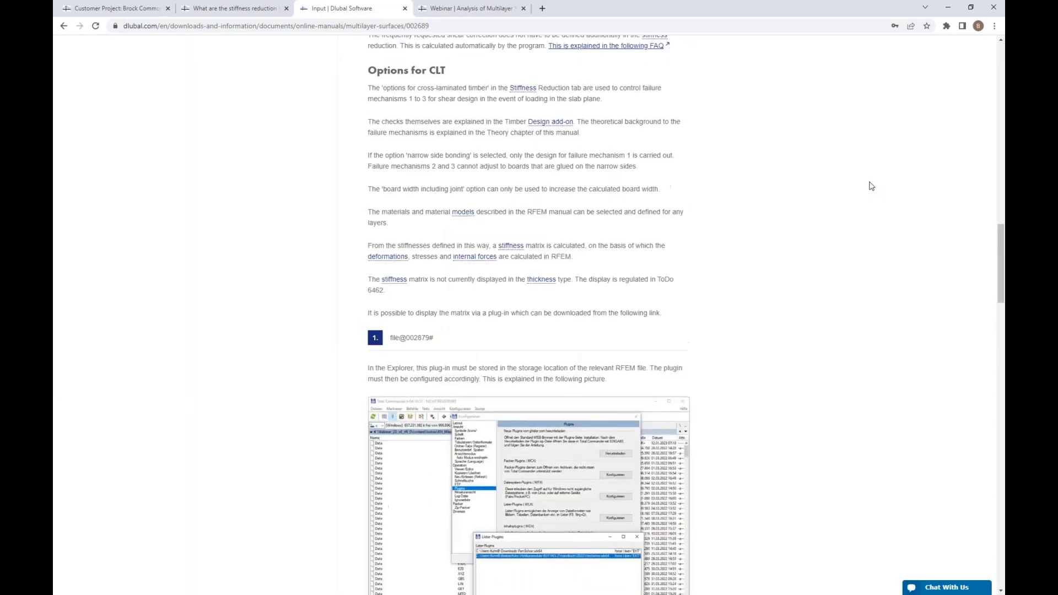
{"action": "scroll", "coordinate": [871, 186], "scroll_direction": "up", "scroll_amount": 6}
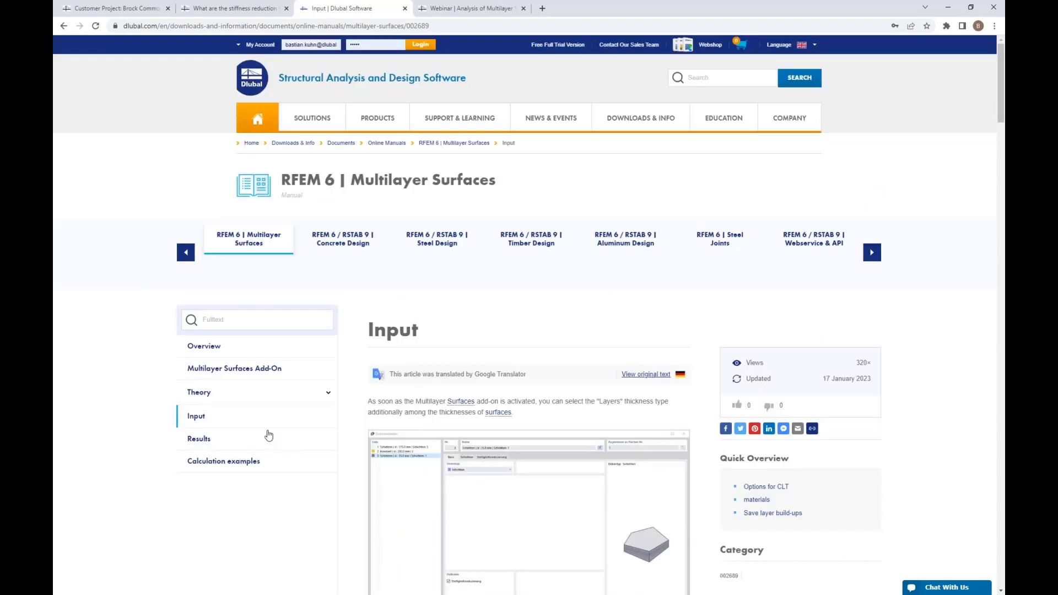
- Return to the Stress chapter under Theory and view the webinar page on the analysis of multilayer surfaces in RFEM 6
{"action": "left_click", "coordinate": [261, 393]}
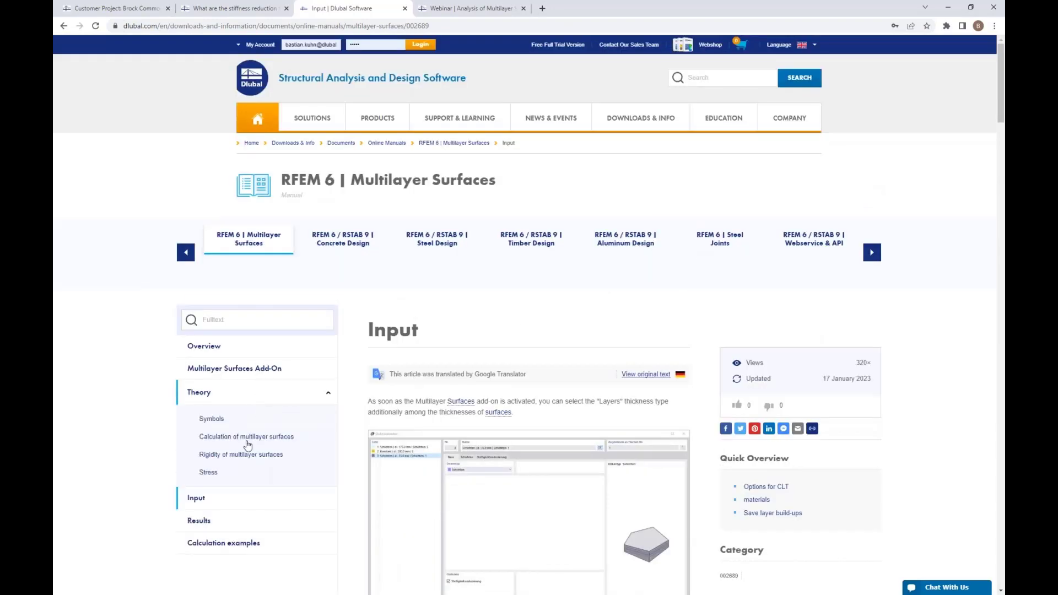
{"action": "left_click", "coordinate": [205, 475]}
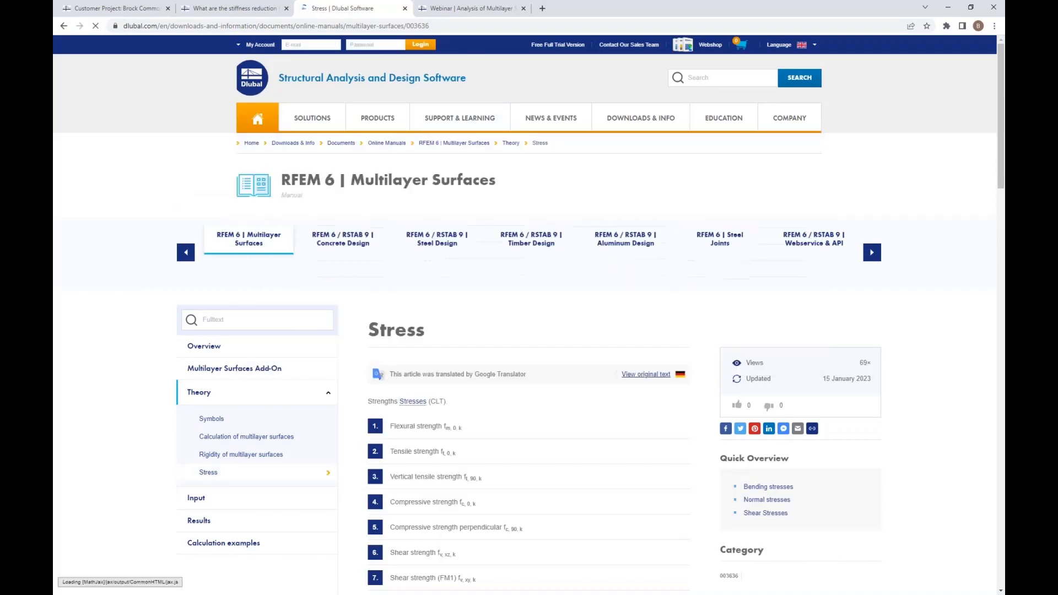
{"action": "left_click", "coordinate": [491, 10]}
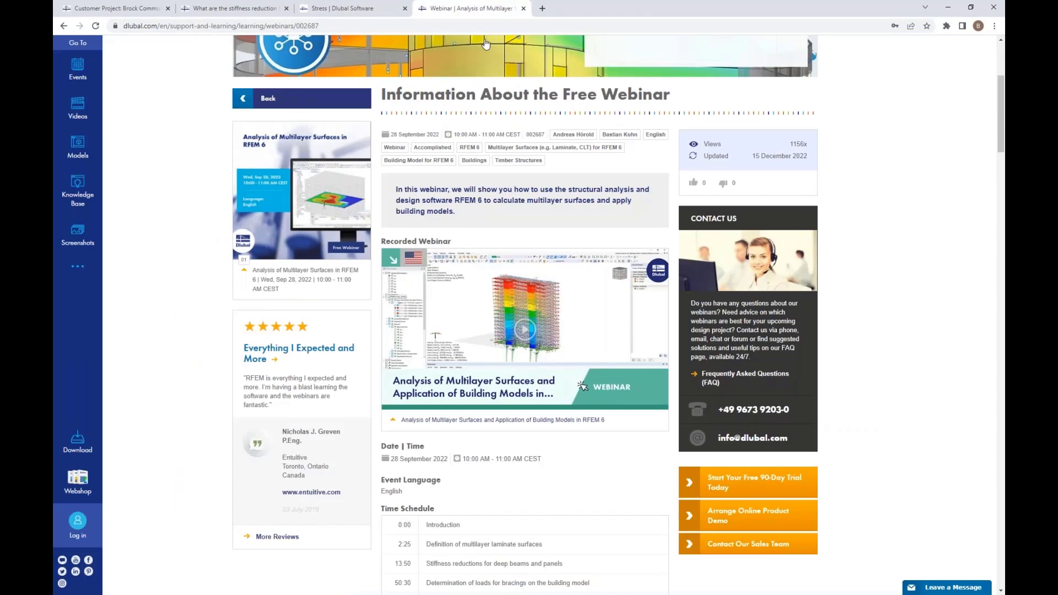
- Open the Online Training overview on the Dlubal website and browse the listed courses and search filters
{"action": "left_click", "coordinate": [245, 7]}
{"action": "scroll", "coordinate": [558, 122], "scroll_direction": "up", "scroll_amount": 4}
{"action": "mouse_move", "coordinate": [558, 122]}
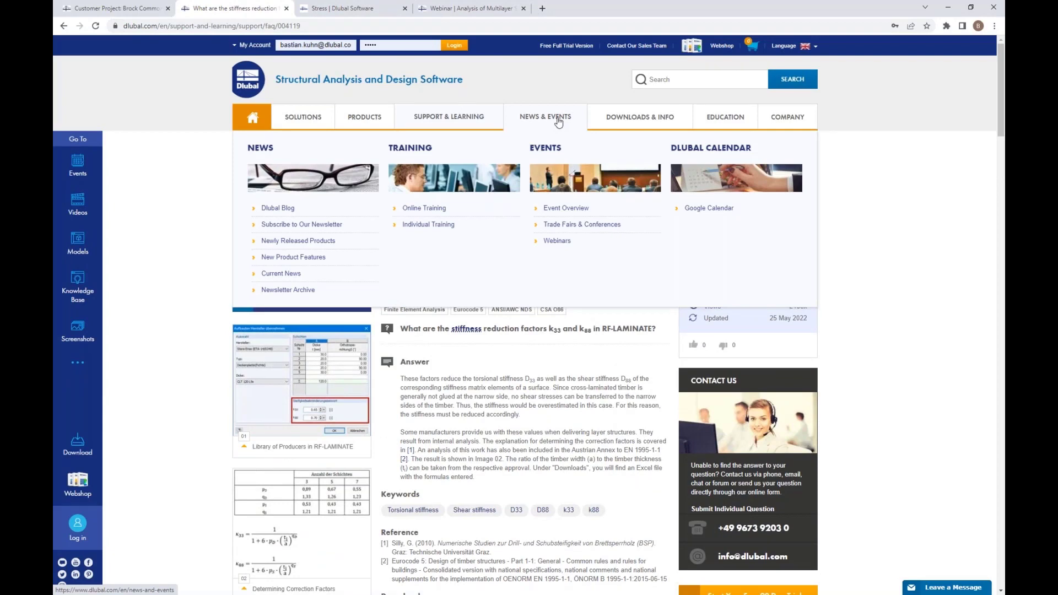
{"action": "left_click", "coordinate": [424, 209]}
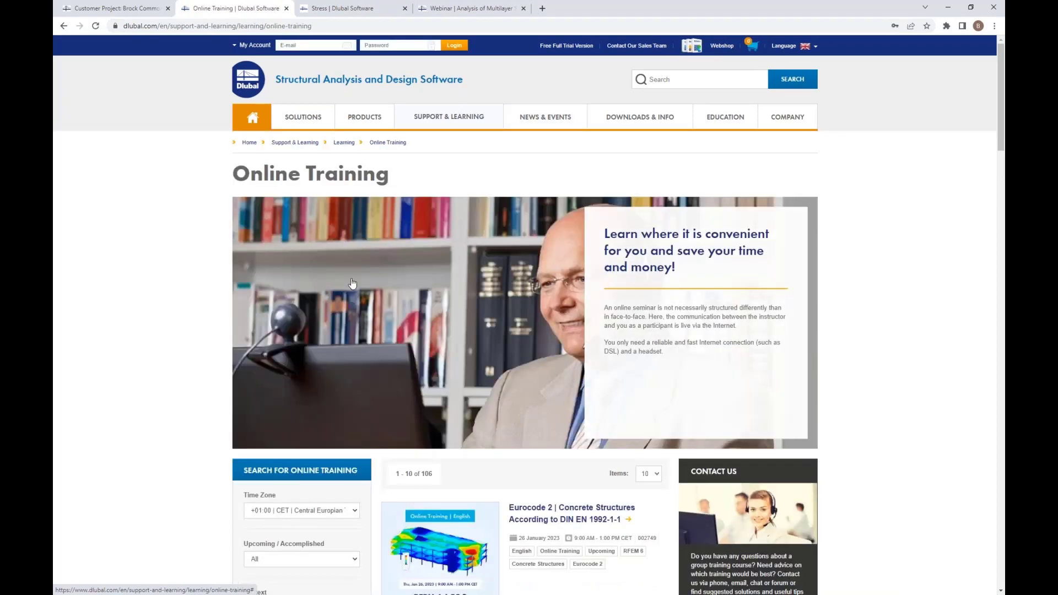
{"action": "scroll", "coordinate": [353, 283], "scroll_direction": "down", "scroll_amount": 1}
{"action": "scroll", "coordinate": [352, 283], "scroll_direction": "down", "scroll_amount": 5}
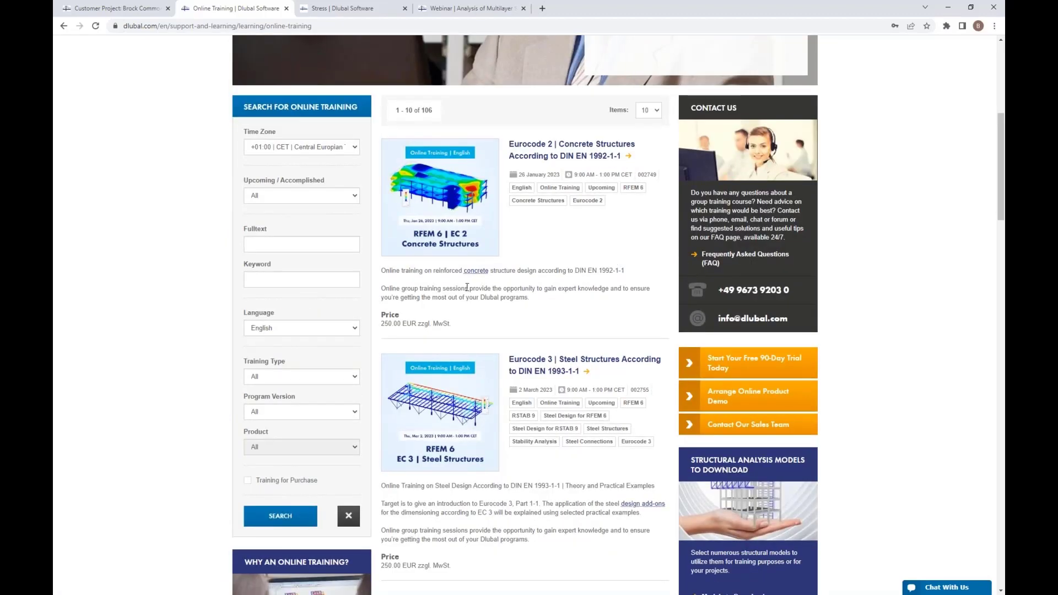
{"action": "scroll", "coordinate": [468, 287], "scroll_direction": "down", "scroll_amount": 2}
- Filter the online trainings by the training type Eurocode 5 and look through the matching courses
{"action": "left_click", "coordinate": [344, 280]}
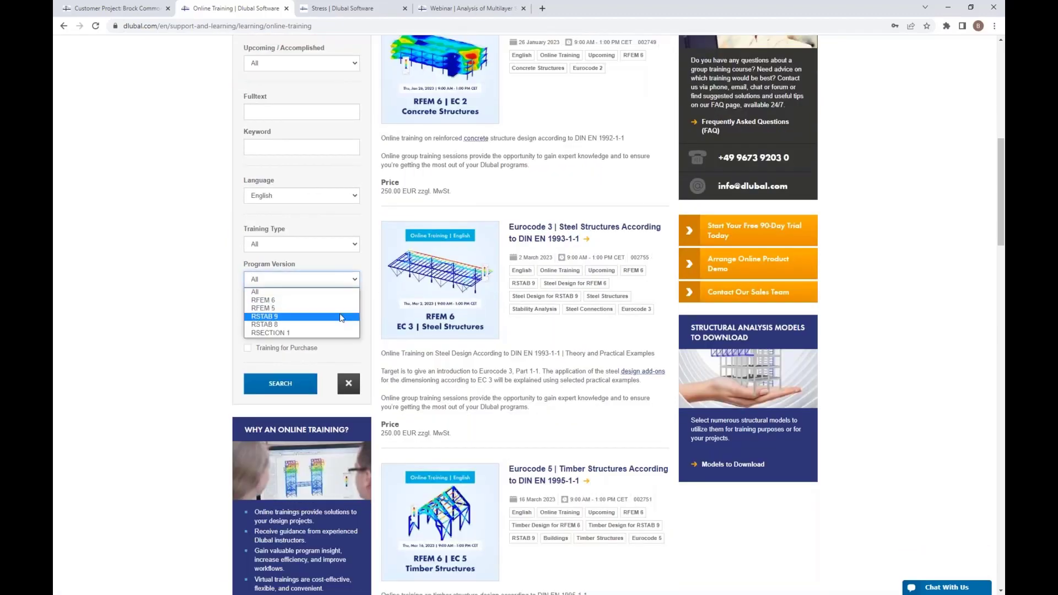
{"action": "left_click", "coordinate": [335, 244]}
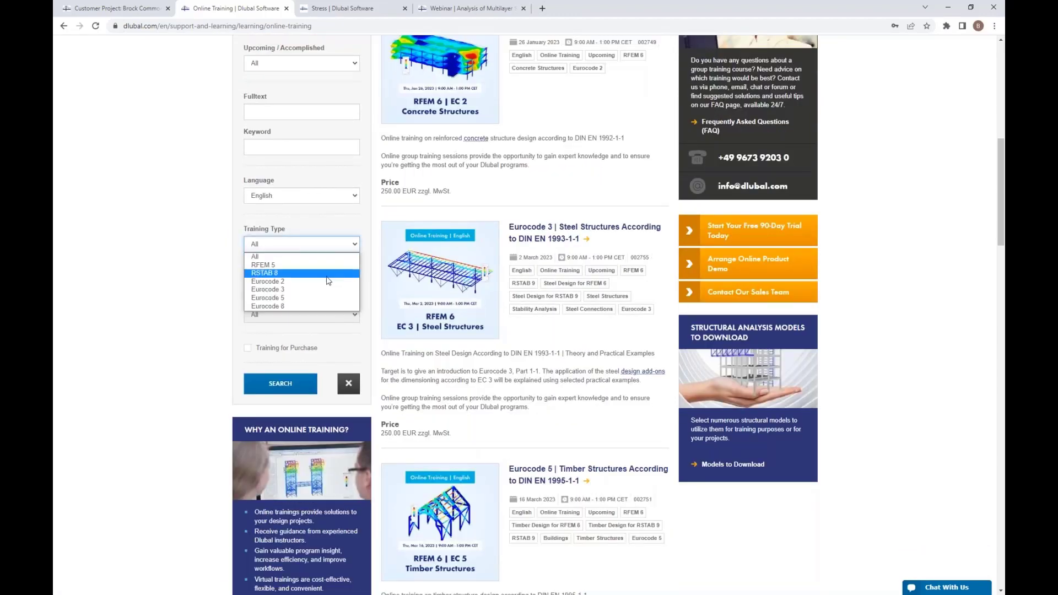
{"action": "left_click", "coordinate": [325, 297]}
{"action": "left_click", "coordinate": [302, 384]}
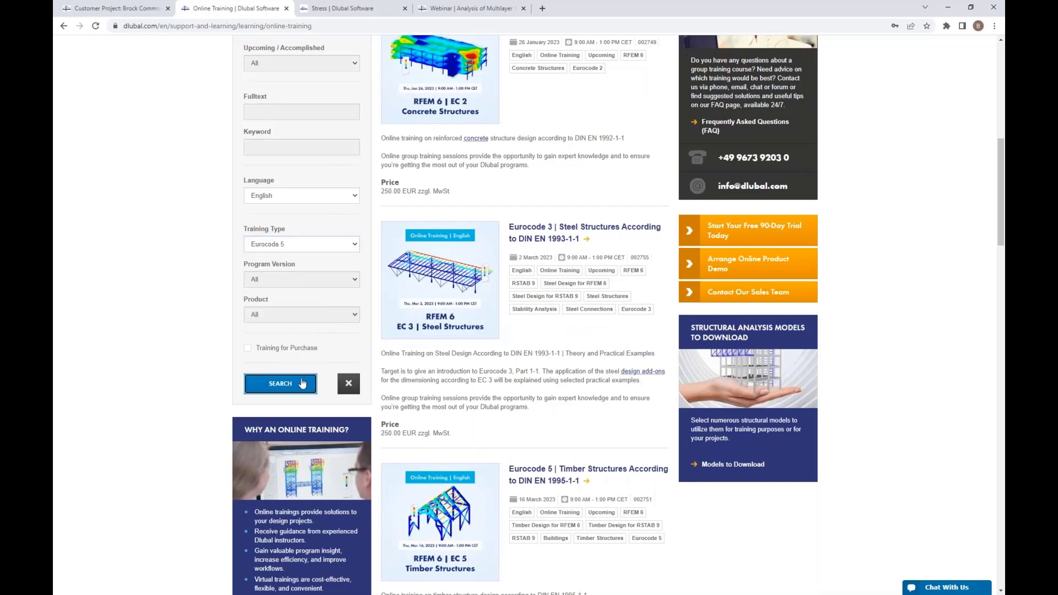
{"action": "scroll", "coordinate": [518, 328], "scroll_direction": "down", "scroll_amount": 4}
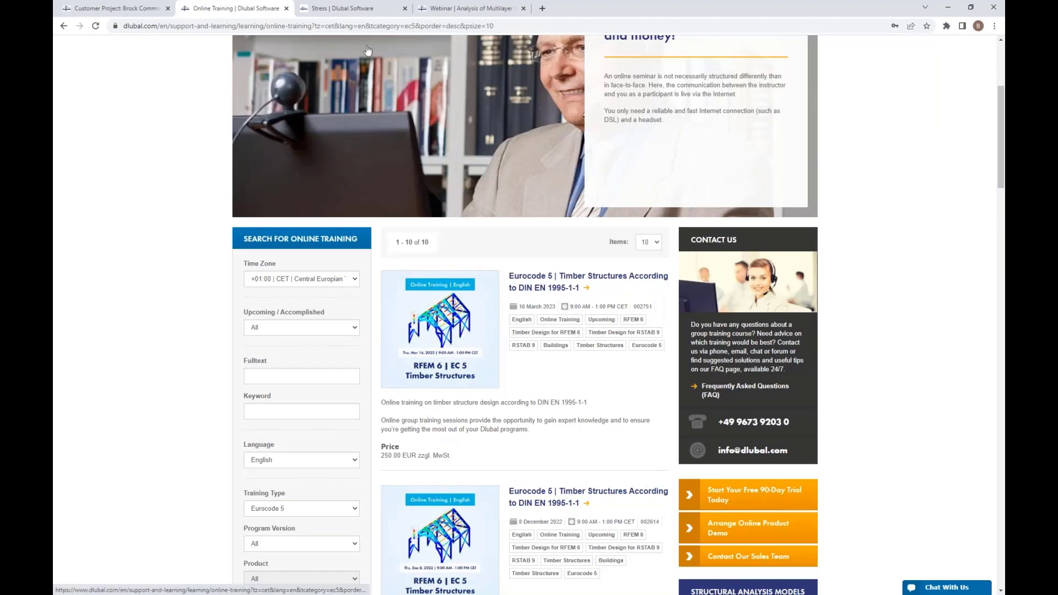
- Revisit the multilayer surfaces webinar page and the Brock Commons customer project page
{"action": "left_click", "coordinate": [448, 10]}
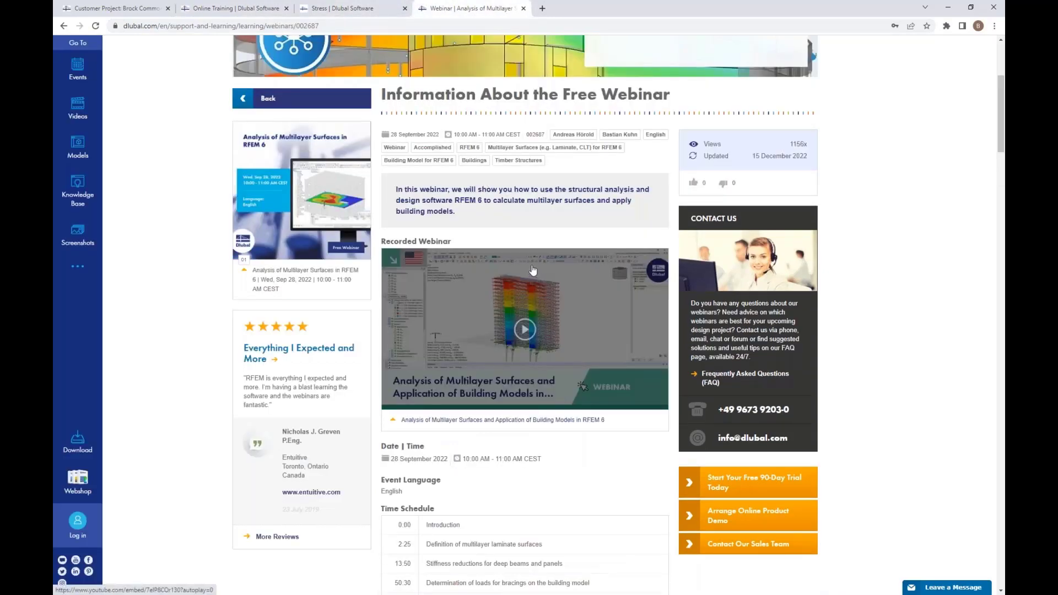
{"action": "left_click", "coordinate": [134, 10]}
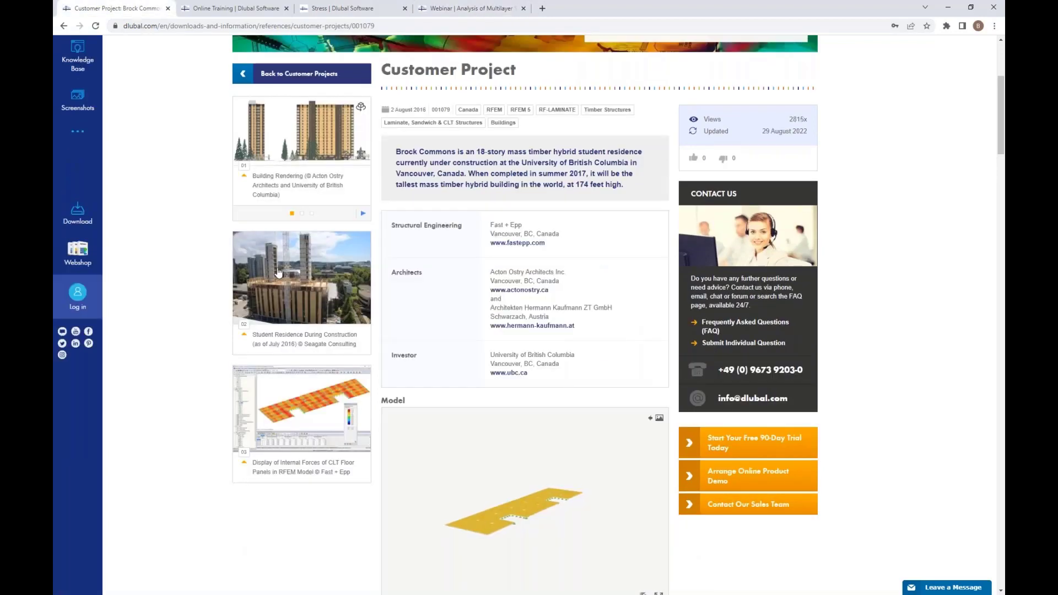
{"action": "left_click", "coordinate": [463, 9]}
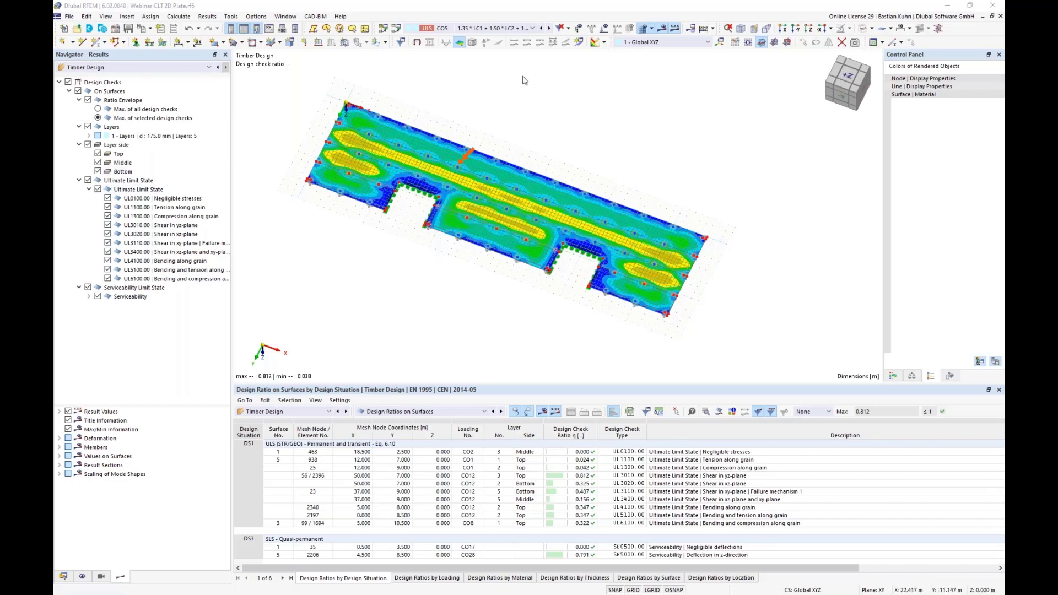
- Switch to RFEM and display the loads of load case LC2 on the tilted plate model
{"action": "left_click", "coordinate": [525, 30]}
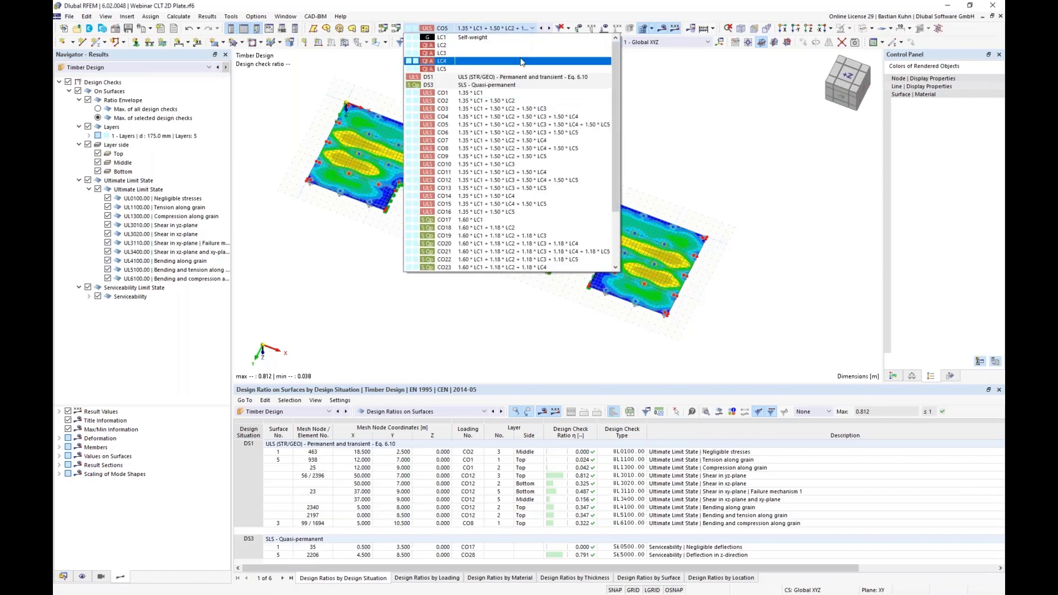
{"action": "left_click", "coordinate": [511, 122]}
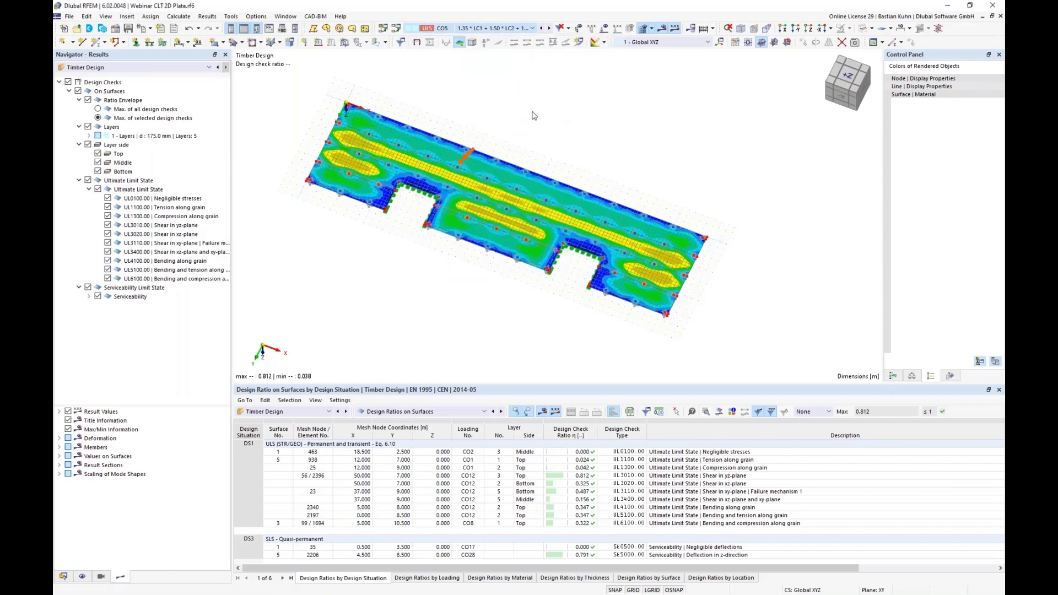
{"action": "left_click", "coordinate": [606, 28]}
{"action": "middle_click_drag", "start_coordinate": [603, 97], "coordinate": [641, 101], "text": "ctrl"}
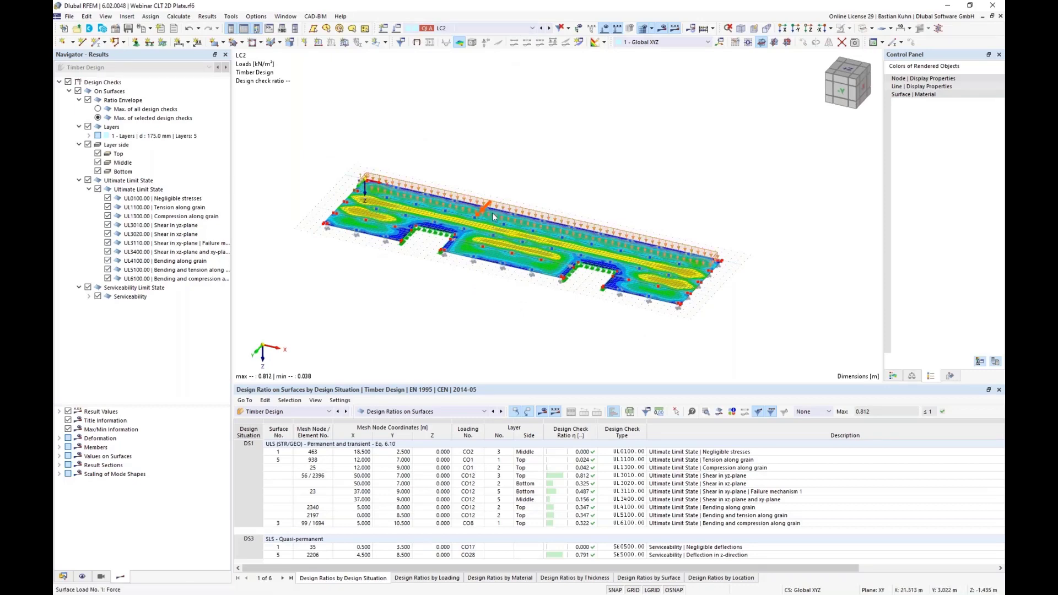
{"action": "scroll", "coordinate": [499, 215], "scroll_direction": "up", "scroll_amount": 2}
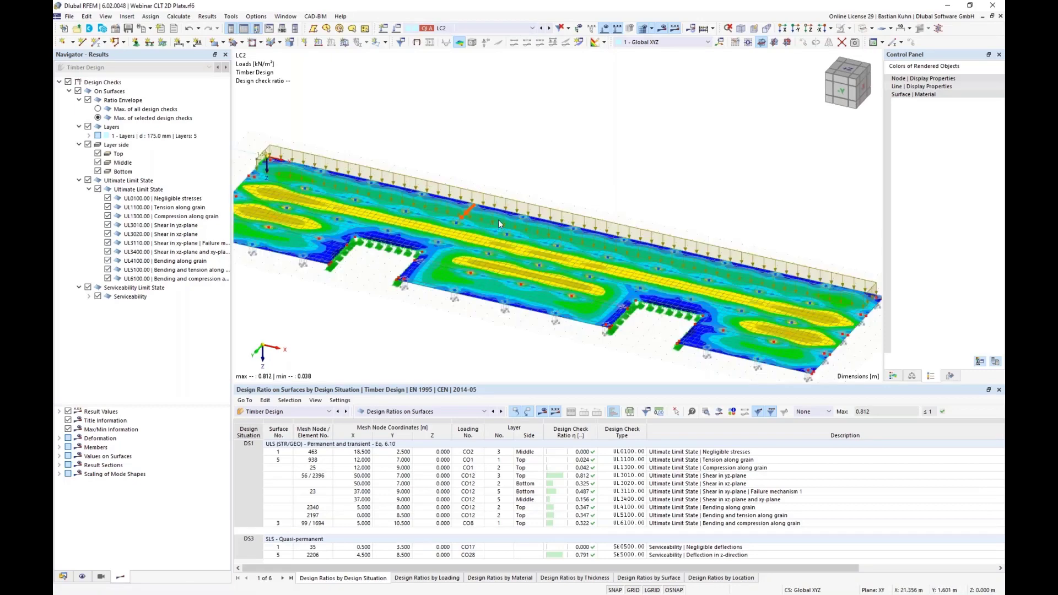
- Step through load cases LC3, LC4 and LC5 to compare their surface loads on the plate
{"action": "left_click", "coordinate": [550, 28]}
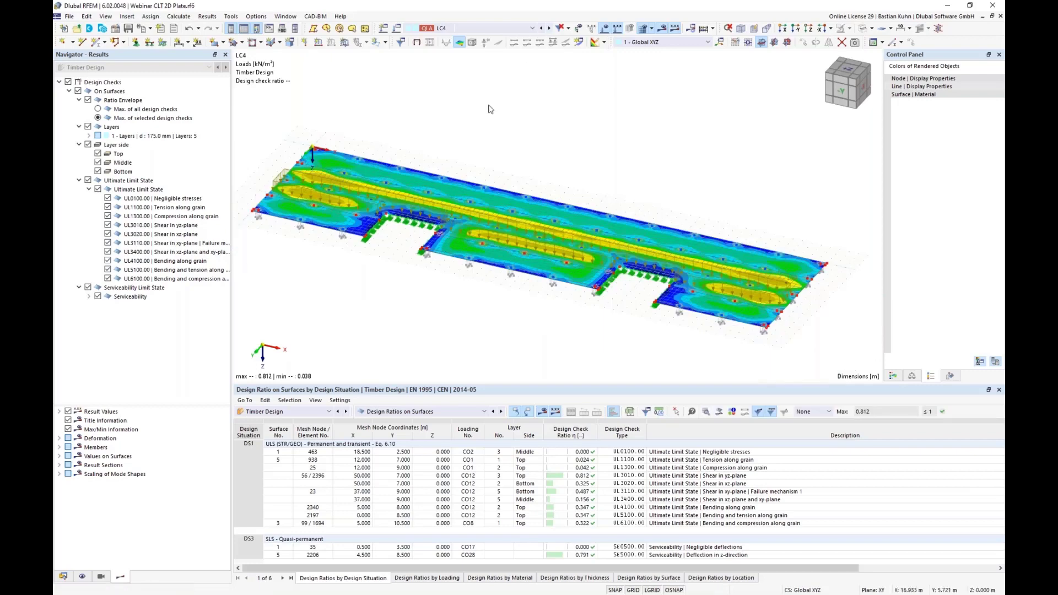
{"action": "left_click", "coordinate": [542, 29]}
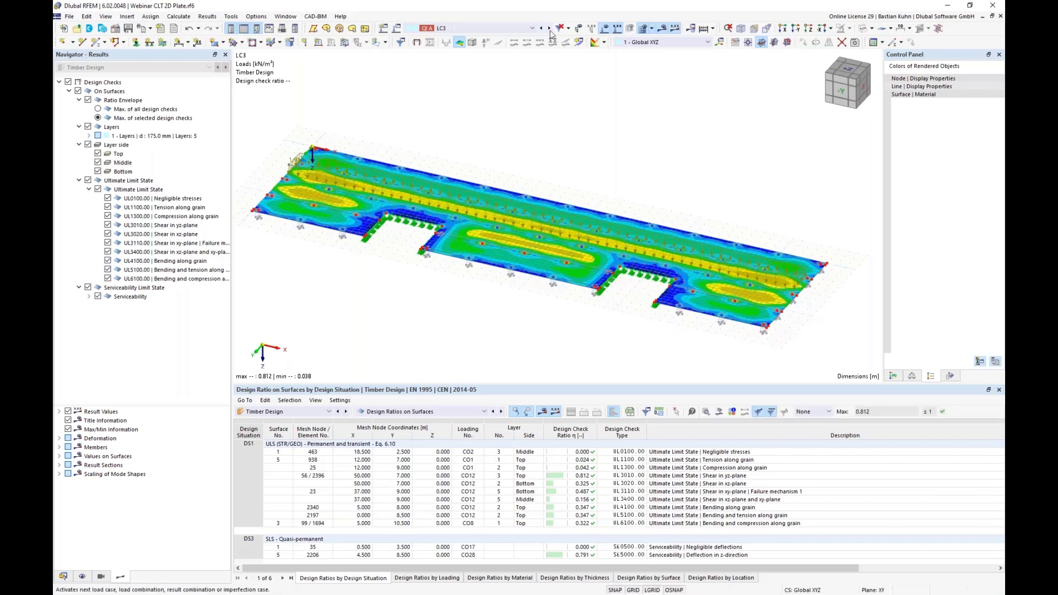
{"action": "left_click", "coordinate": [549, 31]}
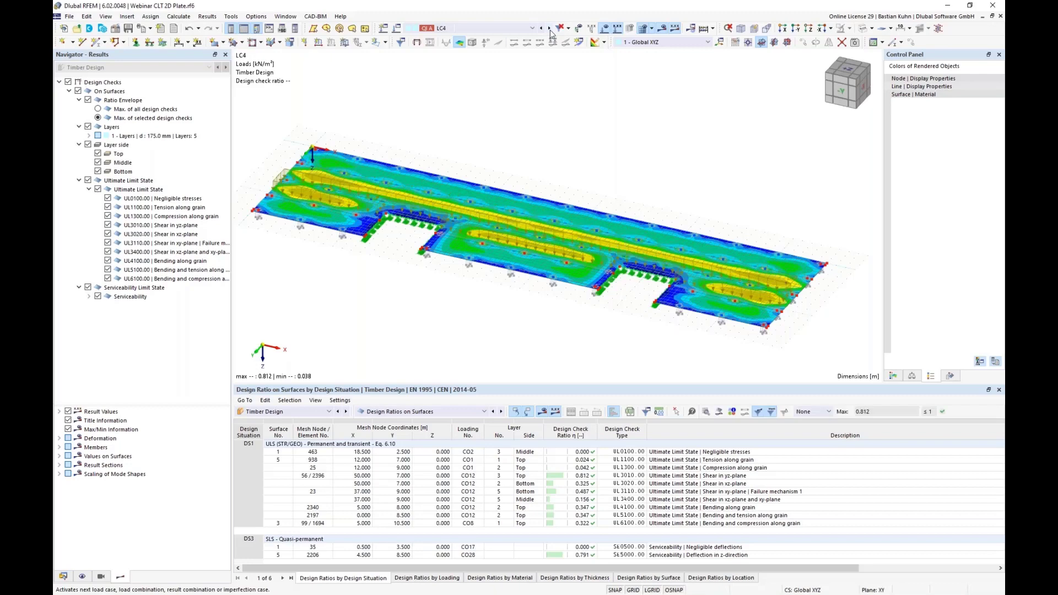
{"action": "left_click", "coordinate": [549, 29]}
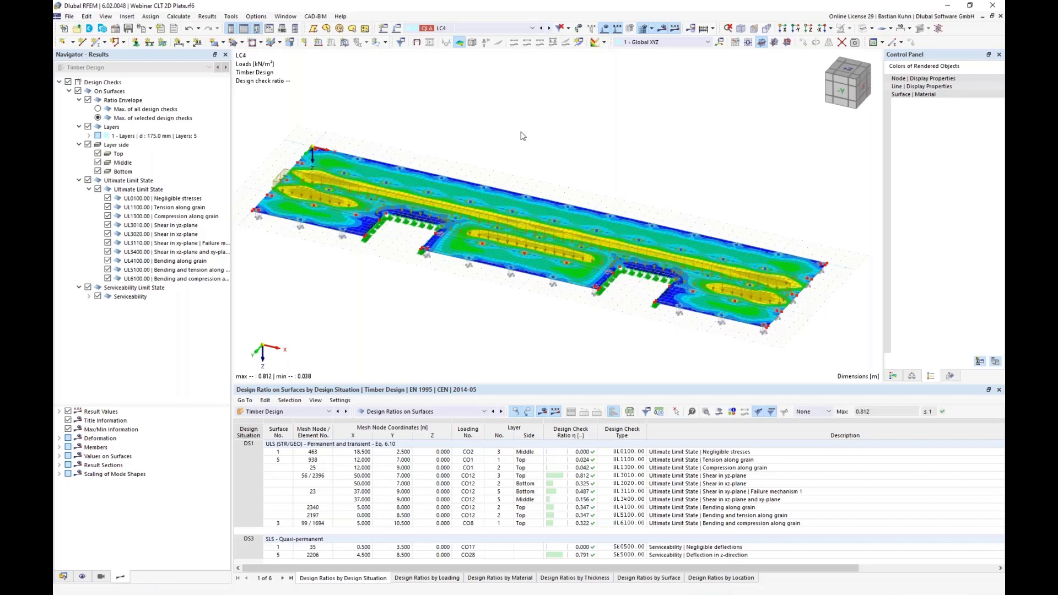
- Examine the LC5 surface loads and the design ratio distribution around the plate's openings, corner and point supports
{"action": "mouse_move", "coordinate": [470, 304]}
{"action": "middle_mouse_down", "text": "ctrl"}
{"action": "mouse_move", "coordinate": [449, 265]}
{"action": "mouse_move", "coordinate": [472, 293]}
{"action": "middle_mouse_up", "text": "ctrl"}
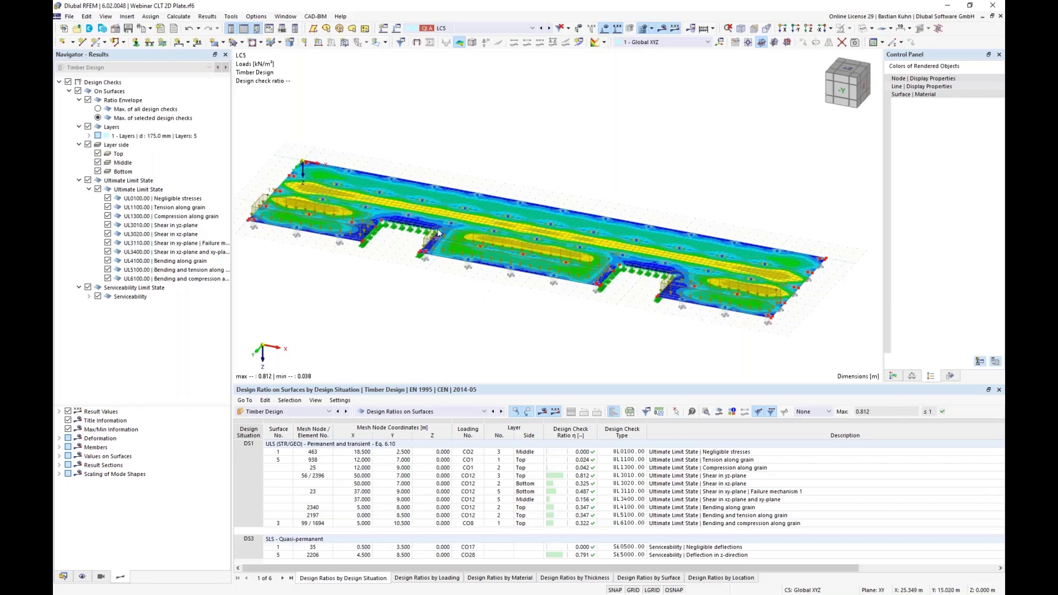
{"action": "scroll", "coordinate": [414, 219], "scroll_direction": "up", "scroll_amount": 4}
{"action": "scroll", "coordinate": [414, 218], "scroll_direction": "down", "scroll_amount": 4}
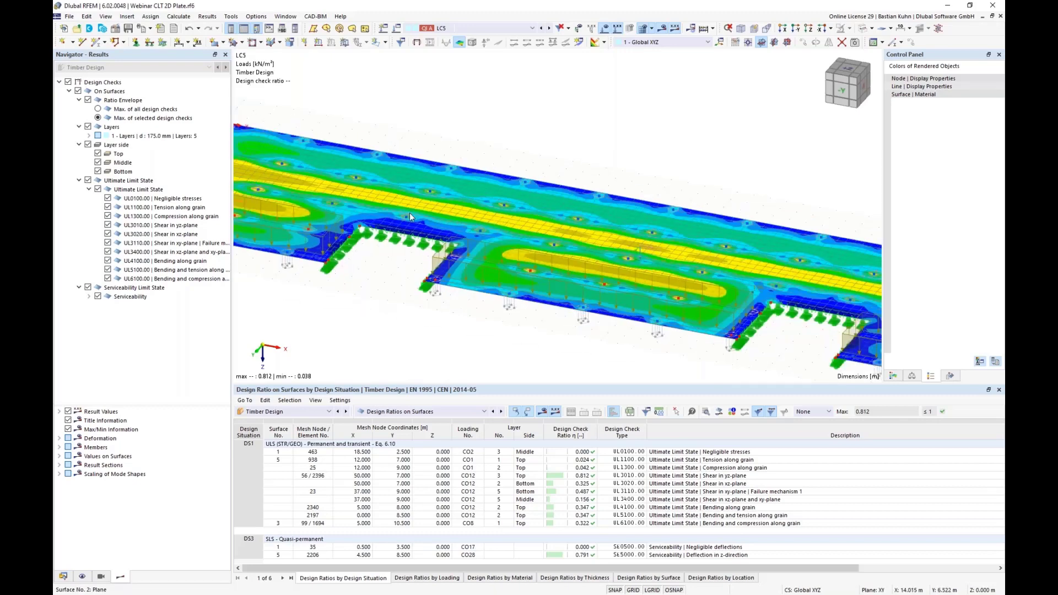
{"action": "scroll", "coordinate": [312, 172], "scroll_direction": "up", "scroll_amount": 5}
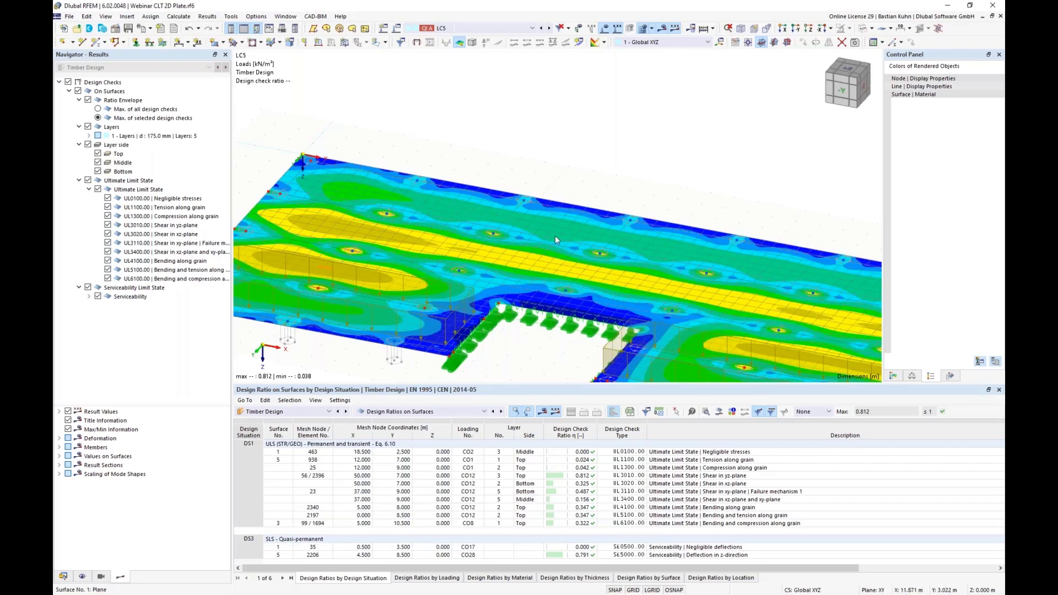
{"action": "scroll", "coordinate": [554, 236], "scroll_direction": "down", "scroll_amount": 2}
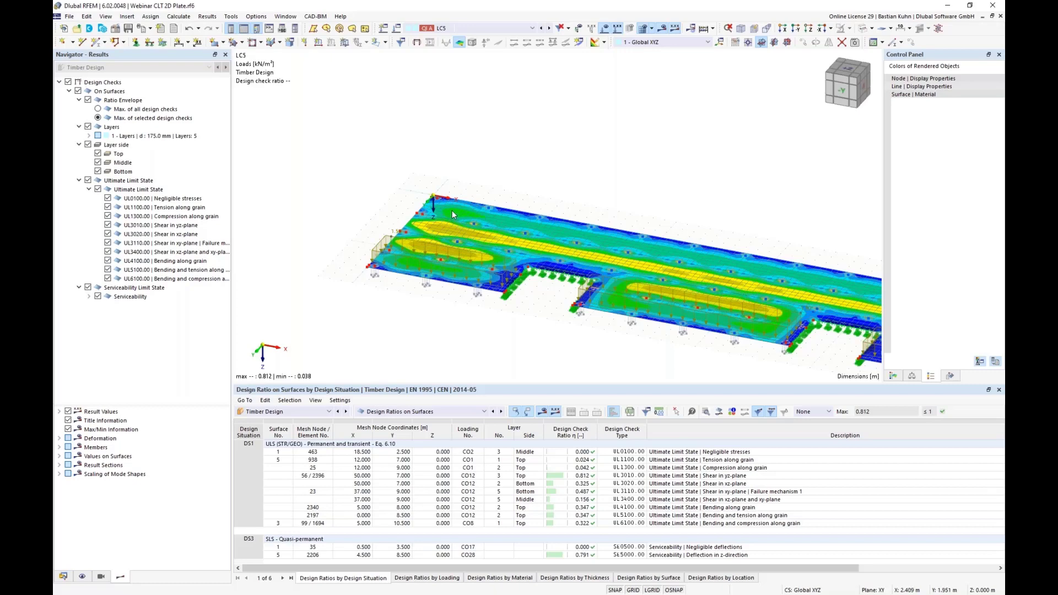
{"action": "scroll", "coordinate": [432, 213], "scroll_direction": "up", "scroll_amount": 2}
{"action": "scroll", "coordinate": [433, 214], "scroll_direction": "up", "scroll_amount": 1}
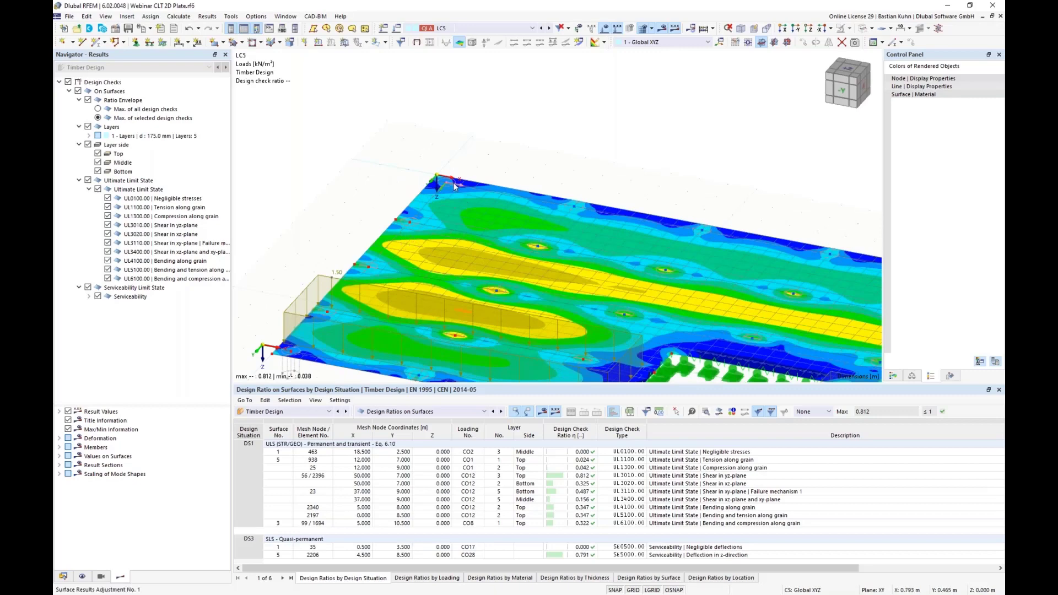
{"action": "scroll", "coordinate": [452, 186], "scroll_direction": "down", "scroll_amount": 1}
{"action": "scroll", "coordinate": [451, 184], "scroll_direction": "down", "scroll_amount": 2}
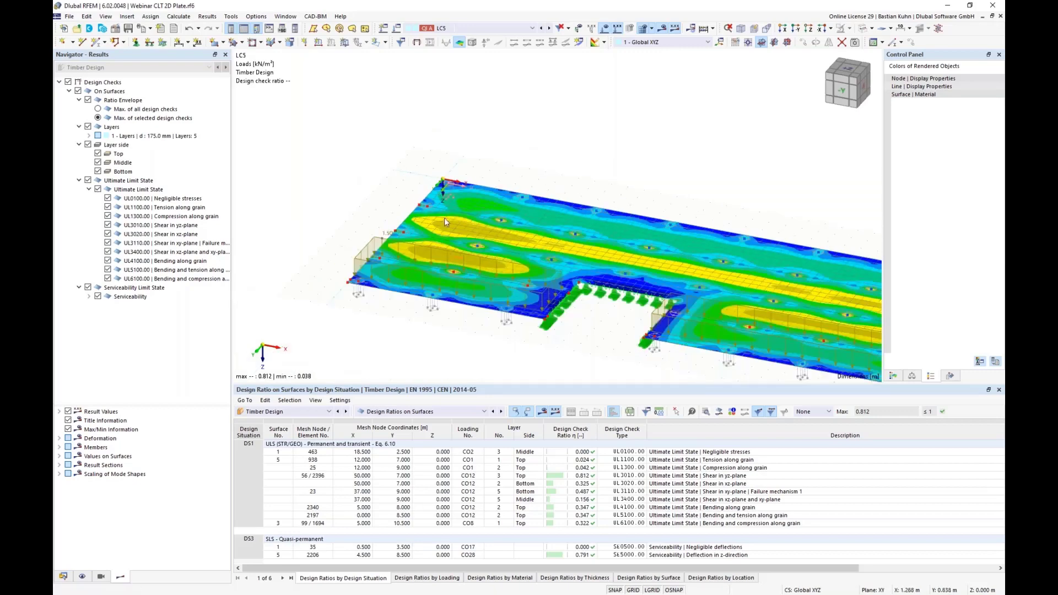
{"action": "scroll", "coordinate": [609, 238], "scroll_direction": "down", "scroll_amount": 2}
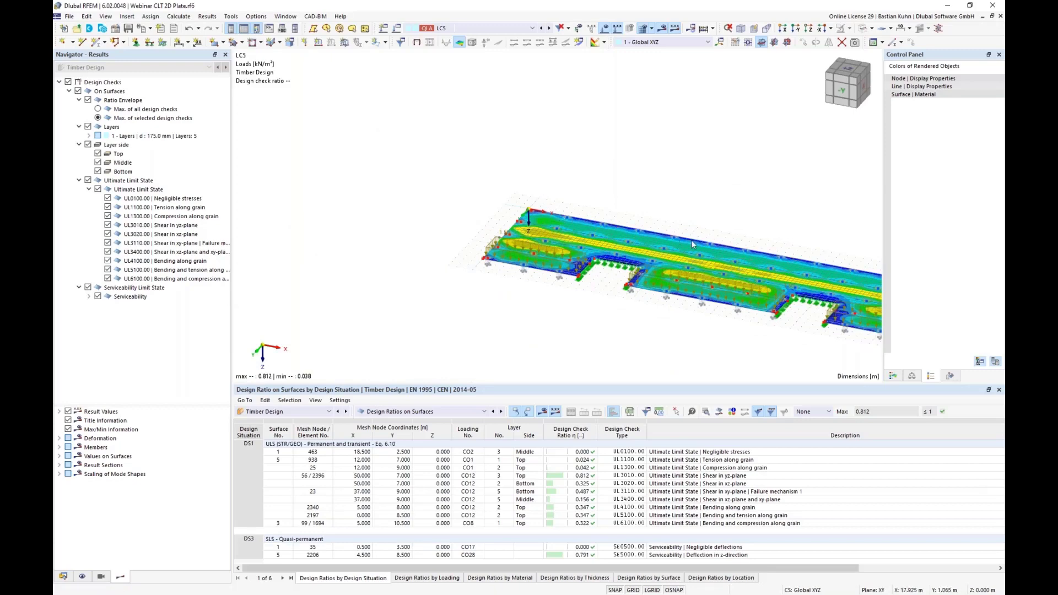
{"action": "middle_click_drag", "start_coordinate": [794, 330], "coordinate": [629, 298]}
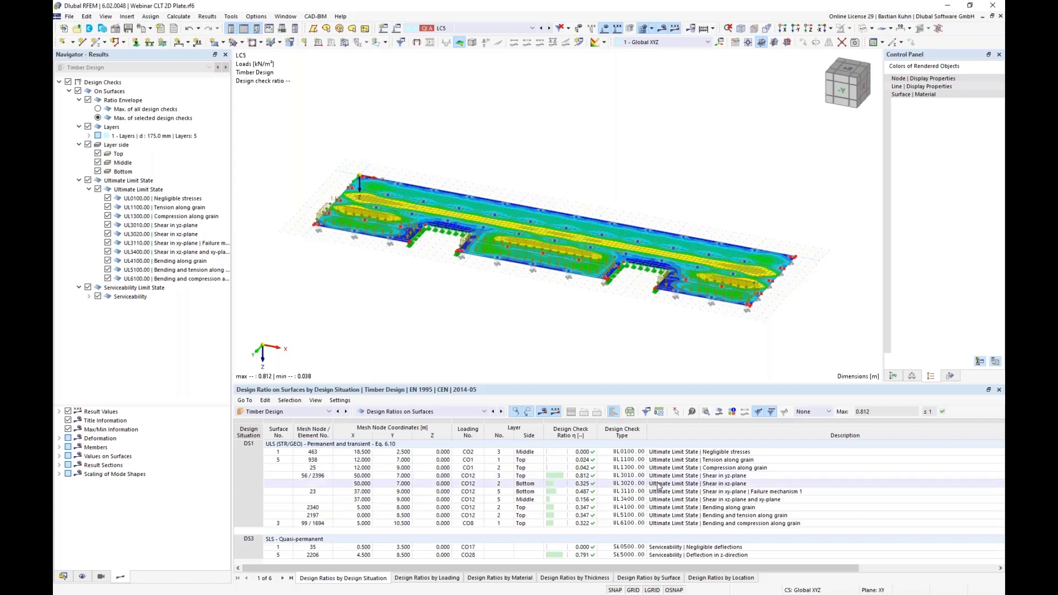
- Select the governing Shear in yz-plane check in the results table and examine its marked location at the point support
{"action": "left_click", "coordinate": [581, 476]}
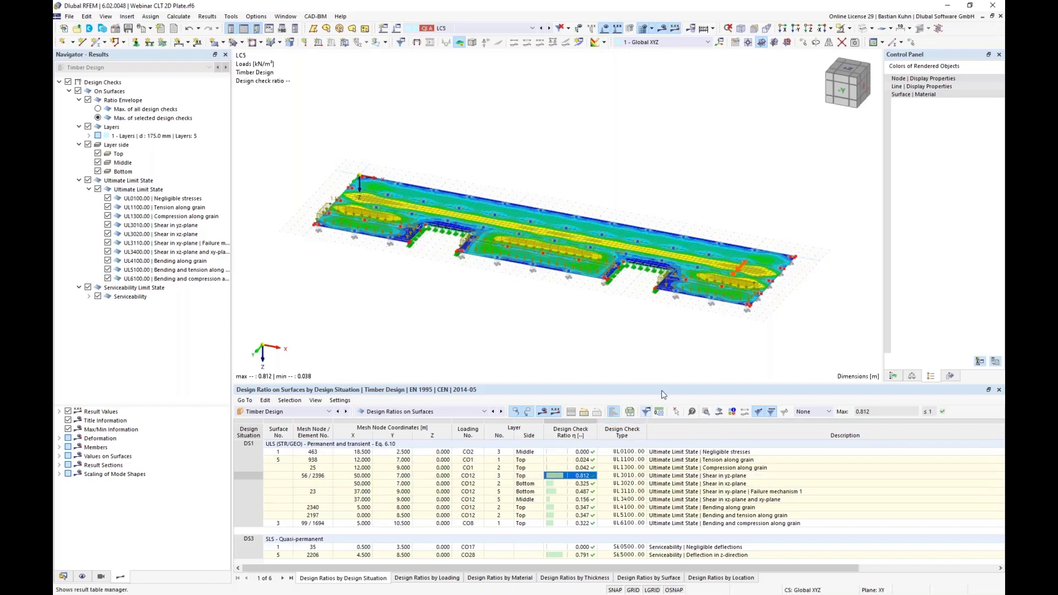
{"action": "scroll", "coordinate": [738, 273], "scroll_direction": "up", "scroll_amount": 5}
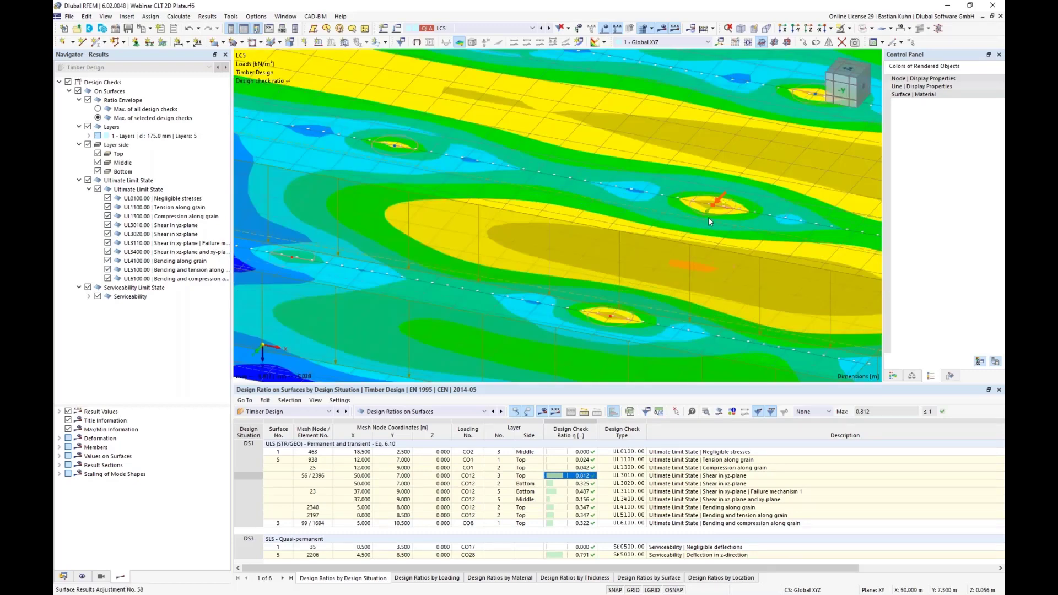
{"action": "scroll", "coordinate": [708, 203], "scroll_direction": "up", "scroll_amount": 3}
{"action": "scroll", "coordinate": [709, 203], "scroll_direction": "up", "scroll_amount": 1}
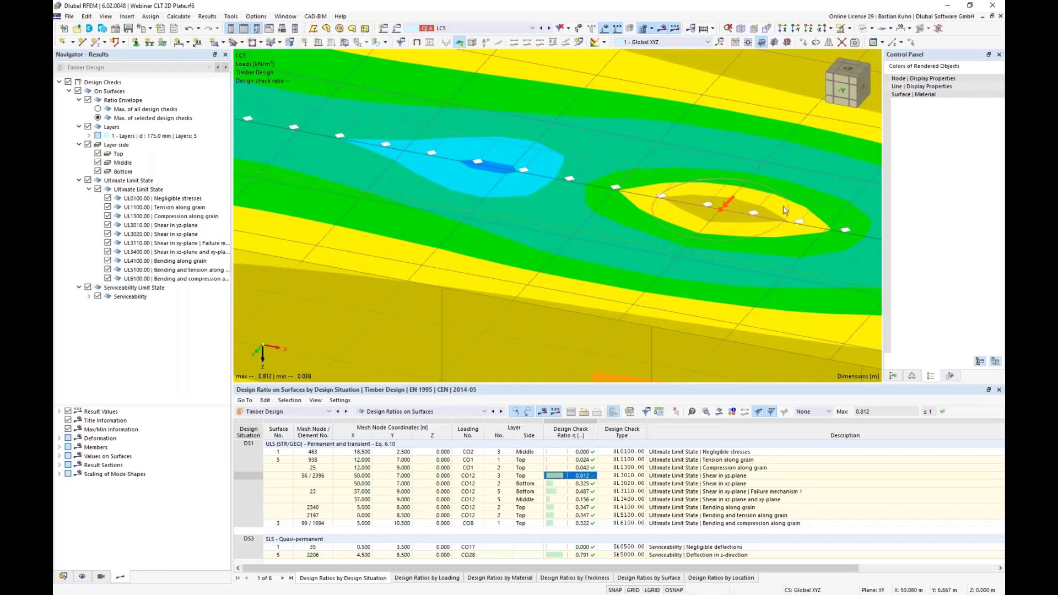
{"action": "scroll", "coordinate": [761, 217], "scroll_direction": "down", "scroll_amount": 2}
{"action": "scroll", "coordinate": [762, 217], "scroll_direction": "down", "scroll_amount": 3}
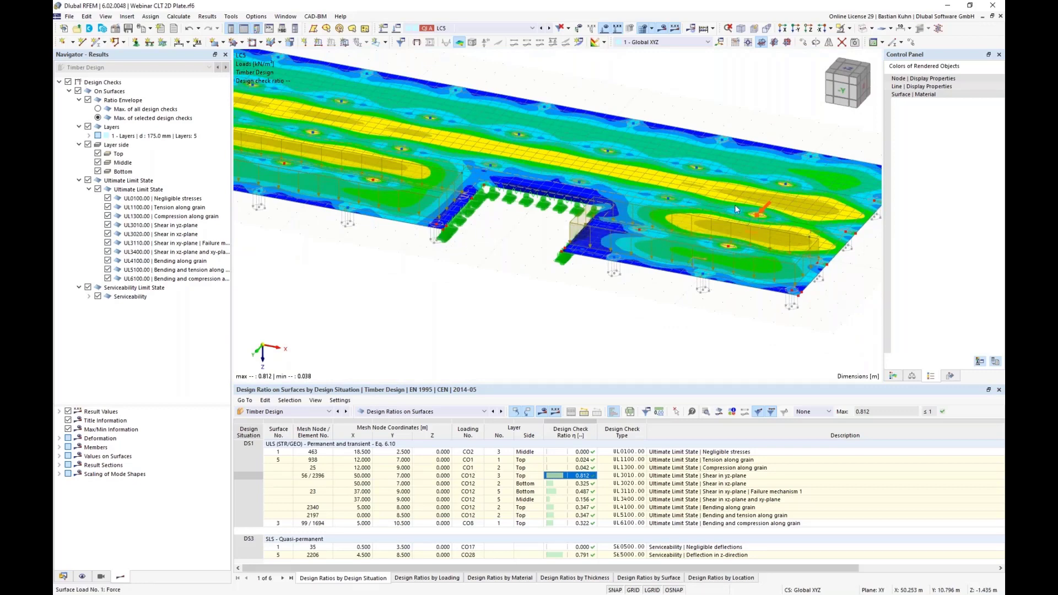
{"action": "scroll", "coordinate": [755, 206], "scroll_direction": "up", "scroll_amount": 4}
{"action": "scroll", "coordinate": [755, 206], "scroll_direction": "up", "scroll_amount": 1}
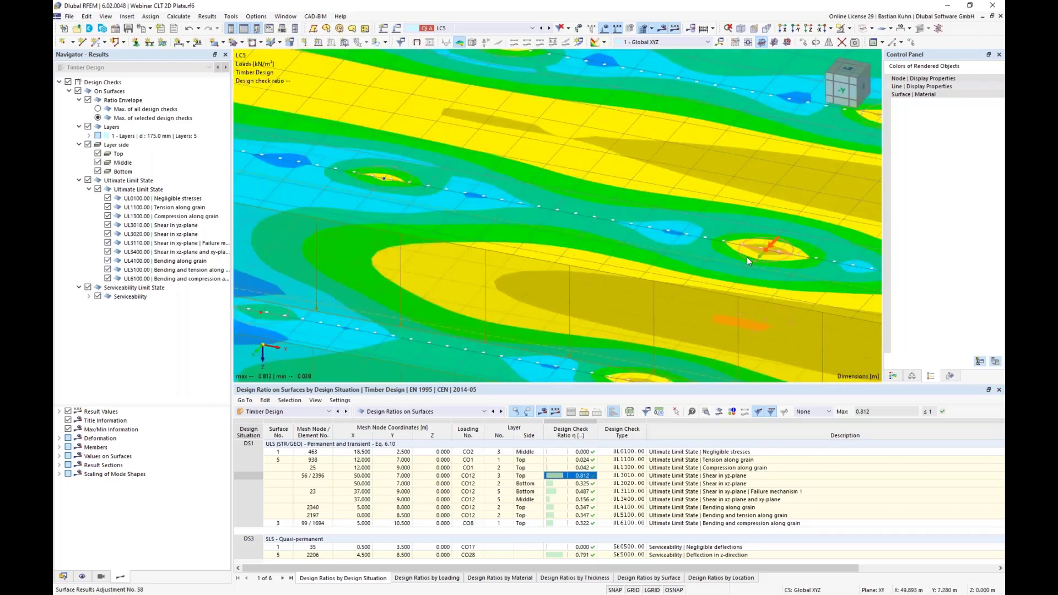
{"action": "scroll", "coordinate": [747, 260], "scroll_direction": "down", "scroll_amount": 2}
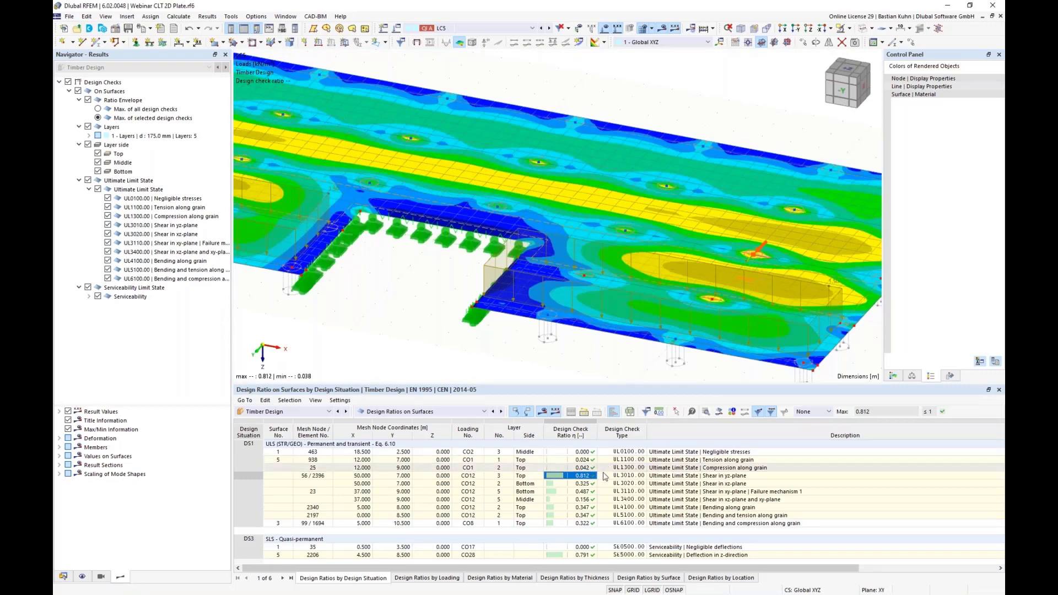
- Open the design check details for the serviceability check Deflection in z-direction under the quasi-permanent design situation
{"action": "left_click", "coordinate": [711, 477]}
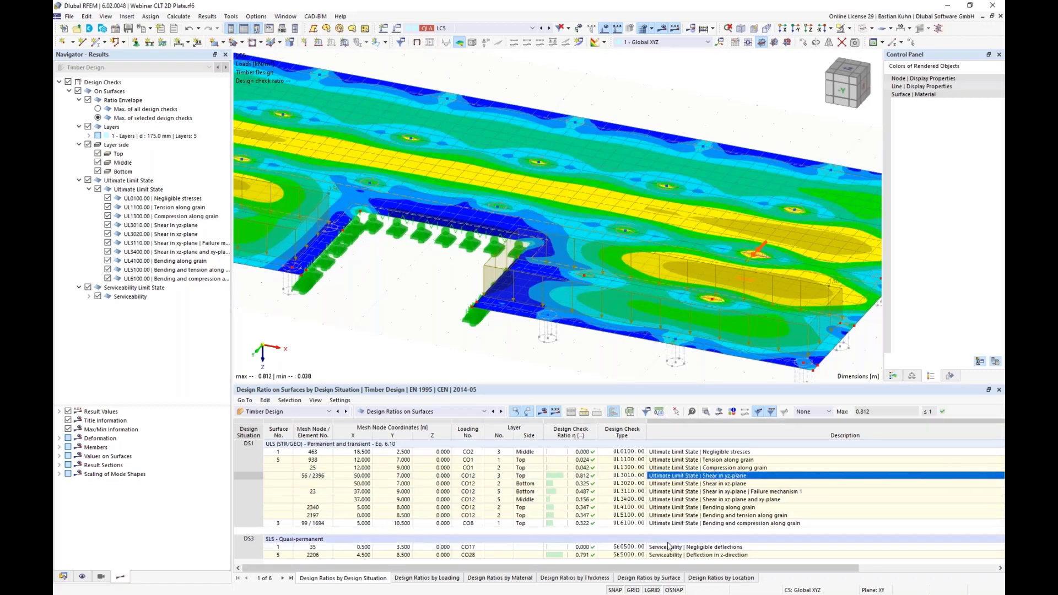
{"action": "left_click", "coordinate": [629, 557]}
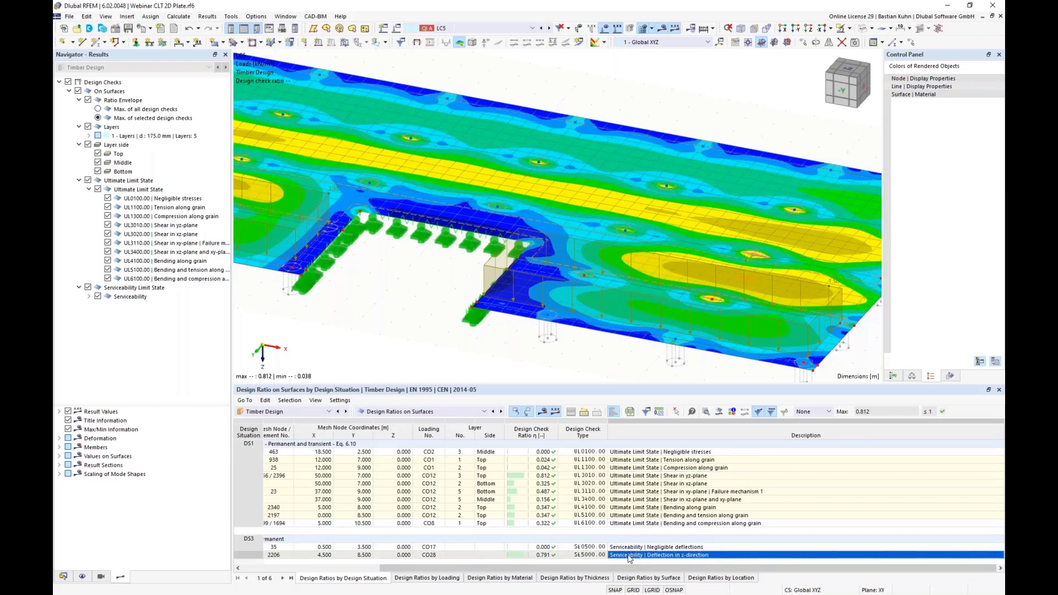
{"action": "double_click", "coordinate": [629, 556]}
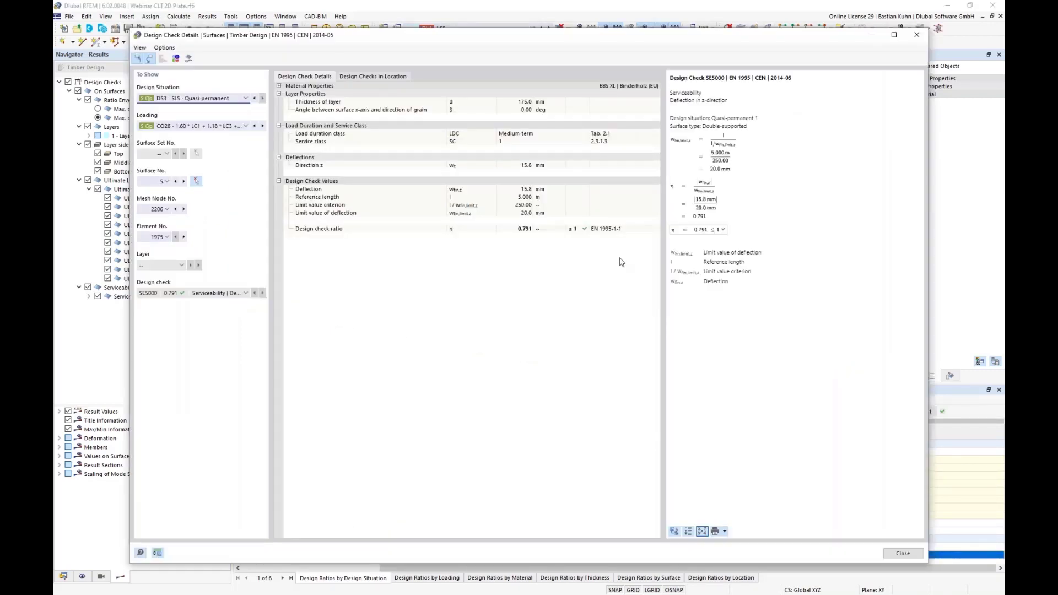
- Send the formulas of the Deflection in z-direction design check to the printout report and close the check details
{"action": "left_click", "coordinate": [725, 532]}
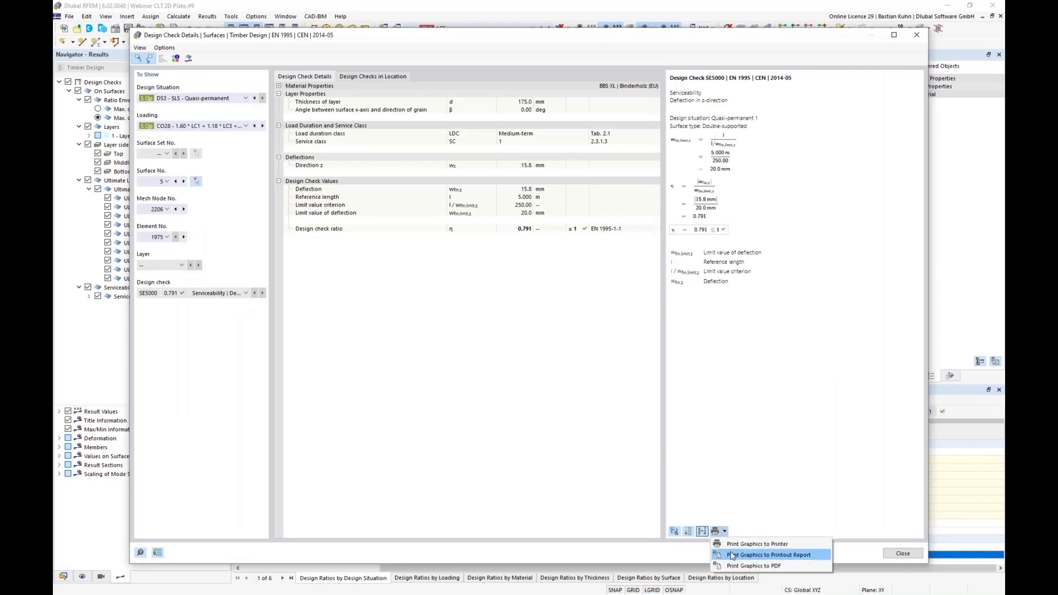
{"action": "left_click", "coordinate": [732, 555]}
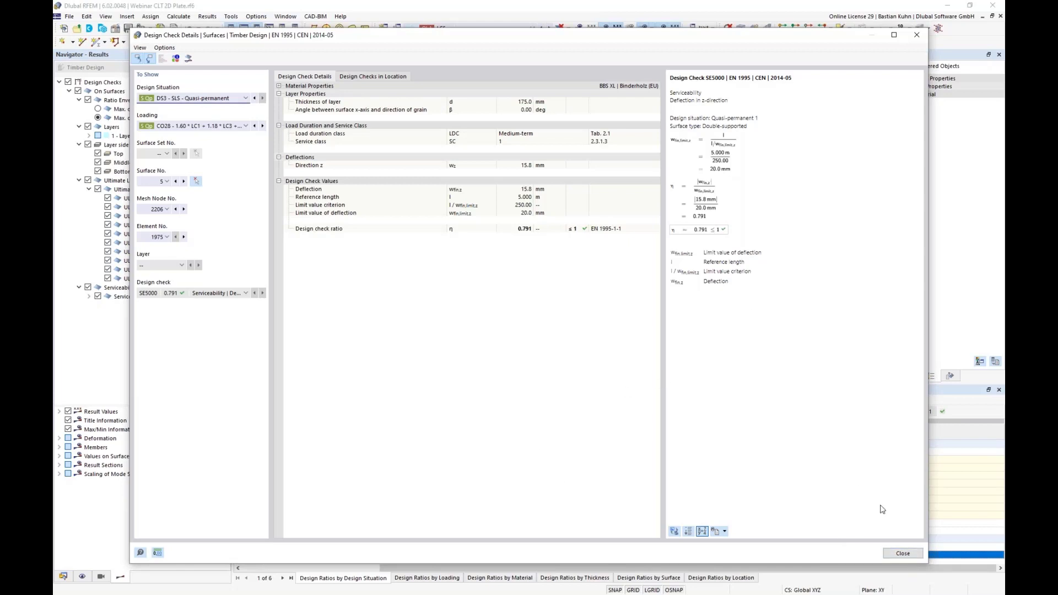
{"action": "left_click", "coordinate": [898, 556]}
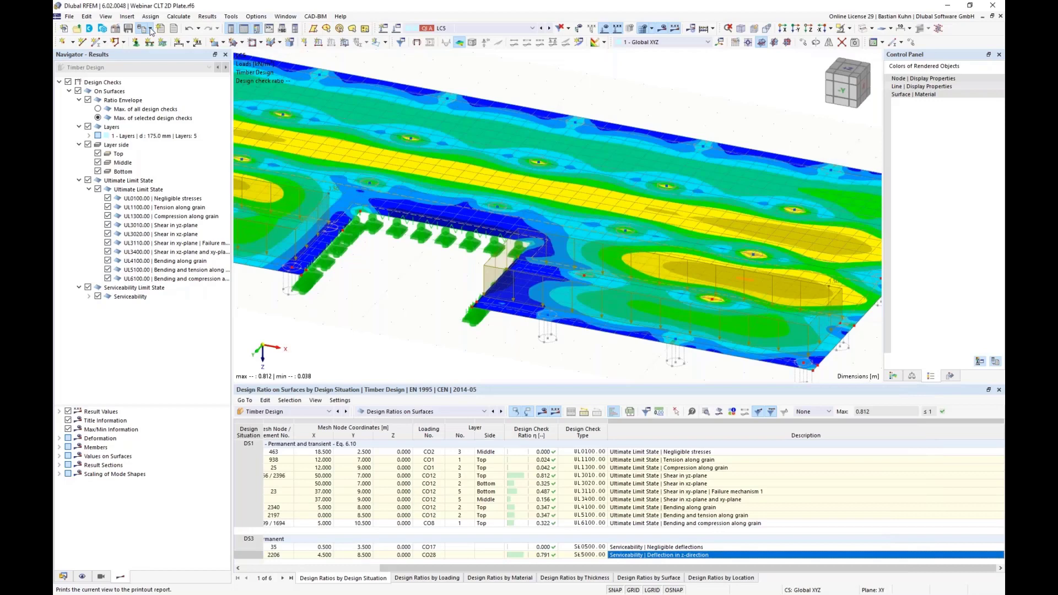
- Set up a graphic printout to the Timber CLT report as a multi print and exclude the model views
{"action": "left_click", "coordinate": [151, 29]}
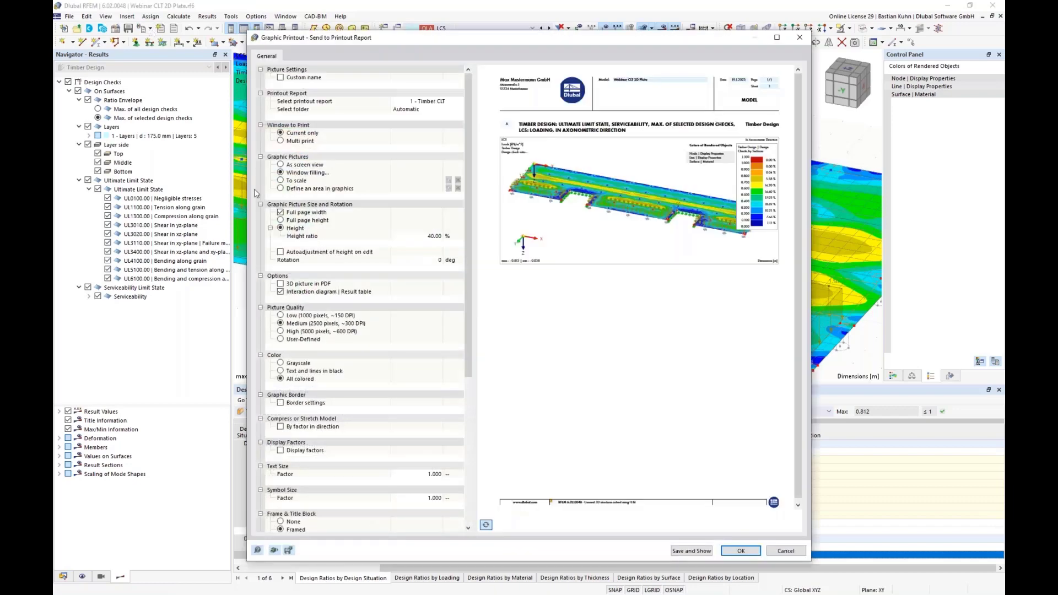
{"action": "left_click", "coordinate": [282, 142]}
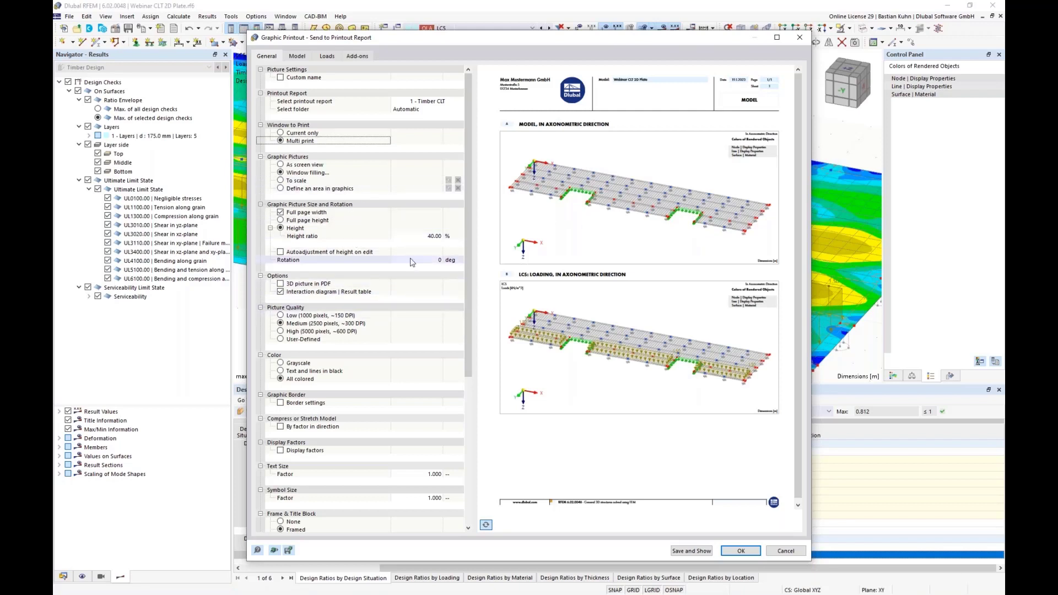
{"action": "left_click", "coordinate": [300, 57]}
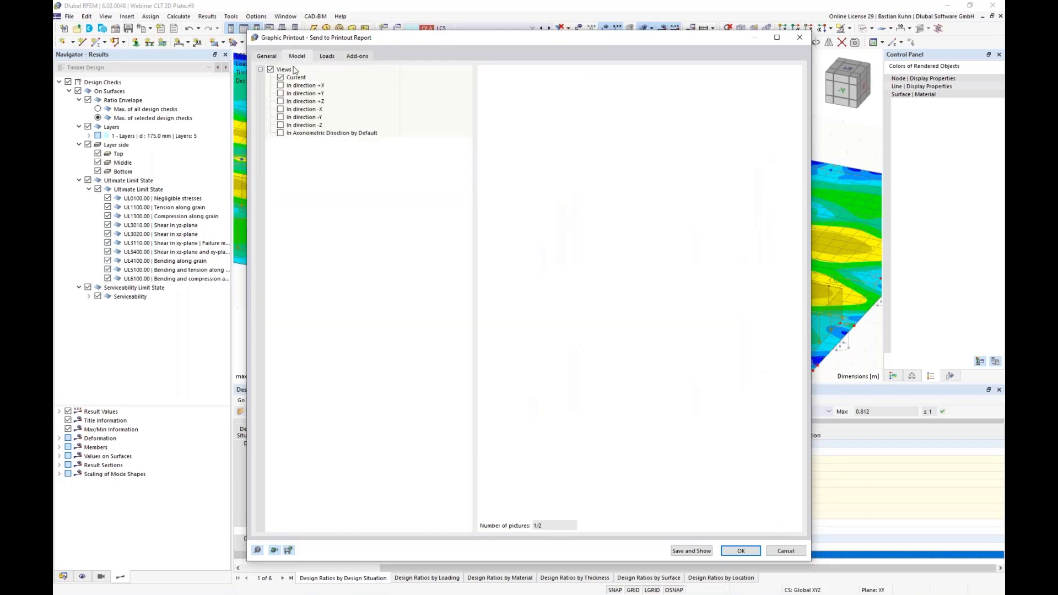
{"action": "left_click", "coordinate": [270, 69]}
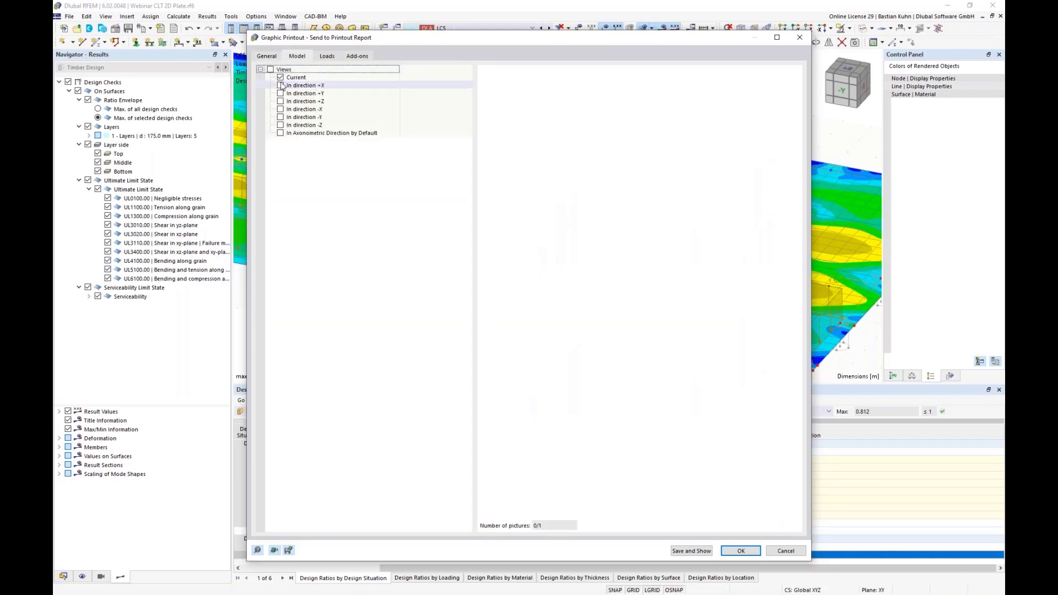
- Include the loading graphics of LC1-5, leave out Timber Design graphics, then save the printout and show the report
{"action": "left_click", "coordinate": [327, 56]}
{"action": "left_click", "coordinate": [281, 94]}
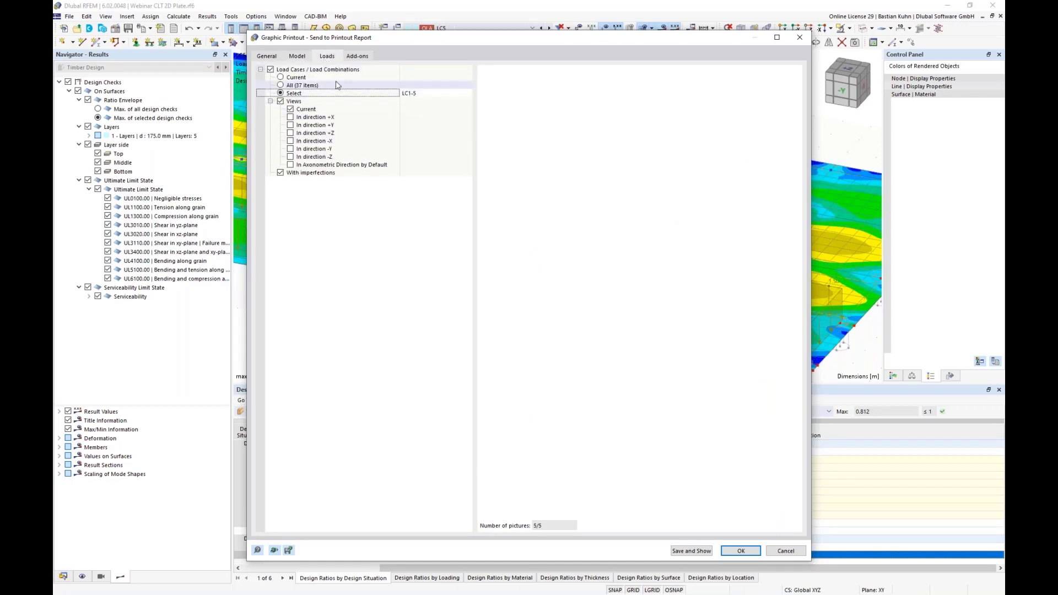
{"action": "left_click", "coordinate": [357, 56]}
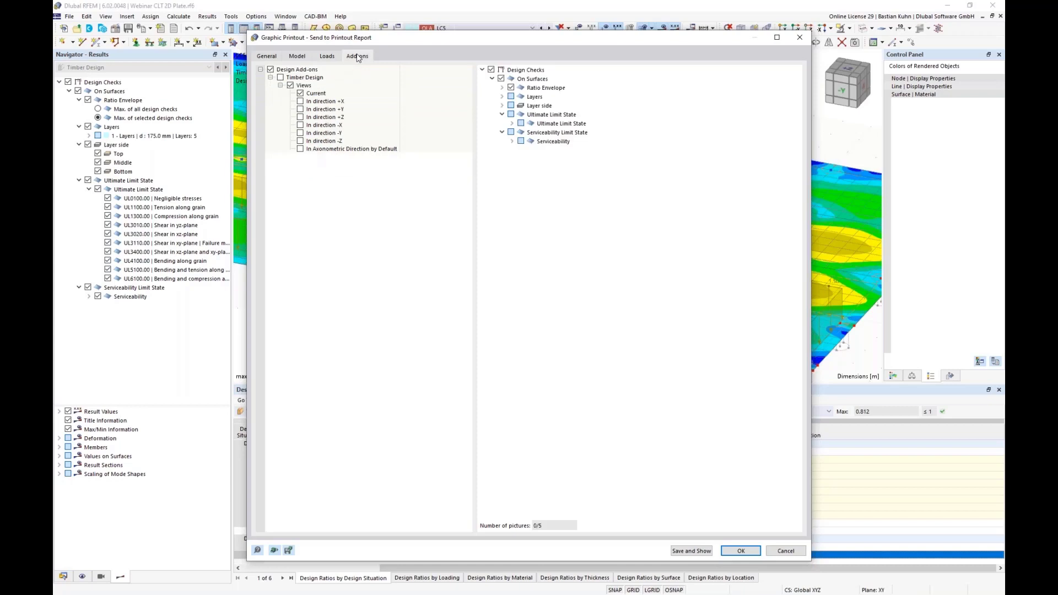
{"action": "left_click", "coordinate": [281, 78]}
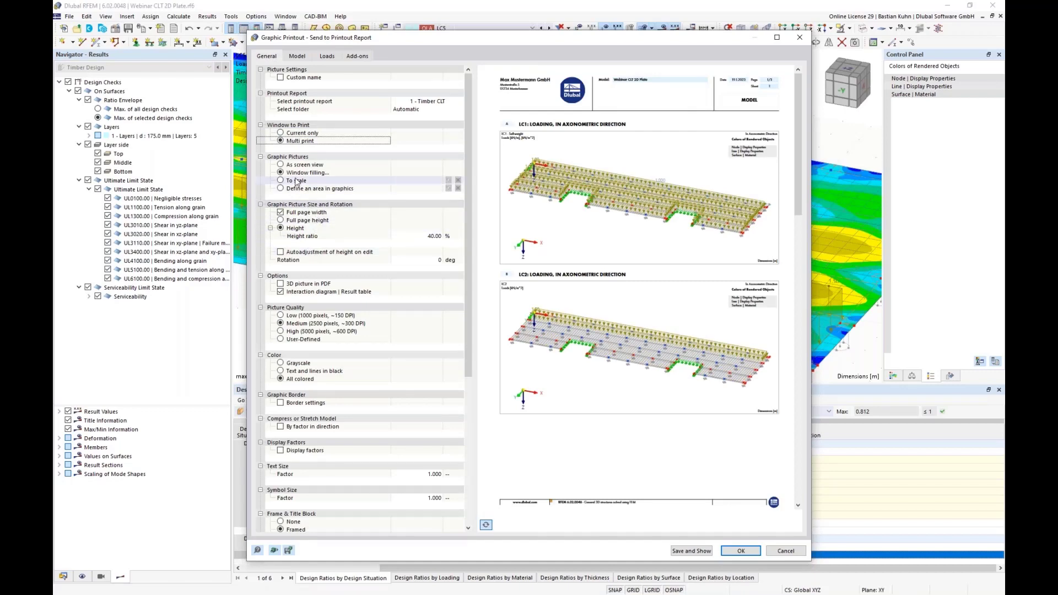
{"action": "left_click", "coordinate": [689, 551]}
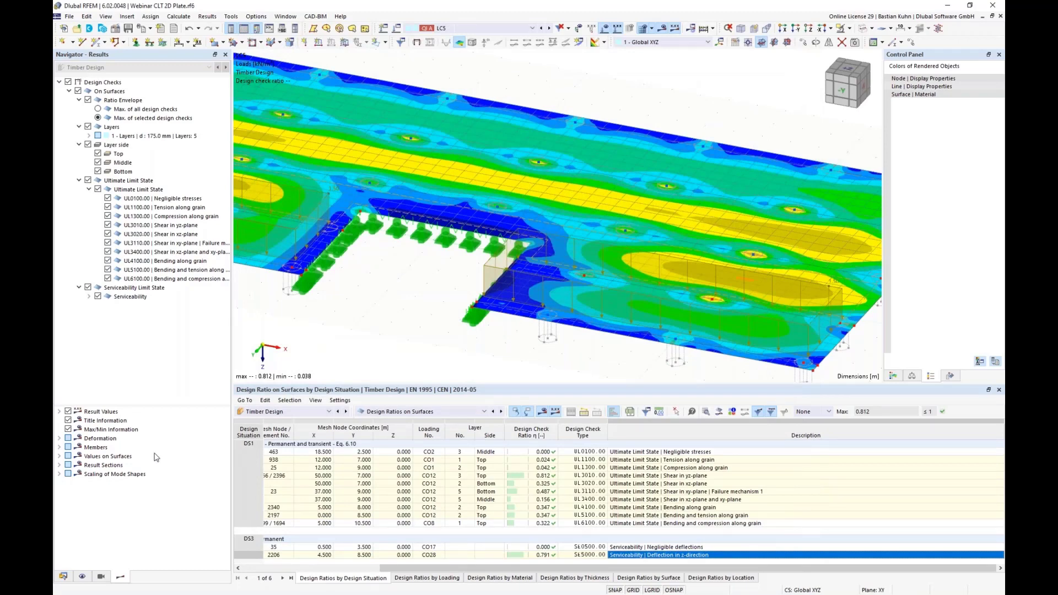
{"action": "left_click", "coordinate": [993, 6]}
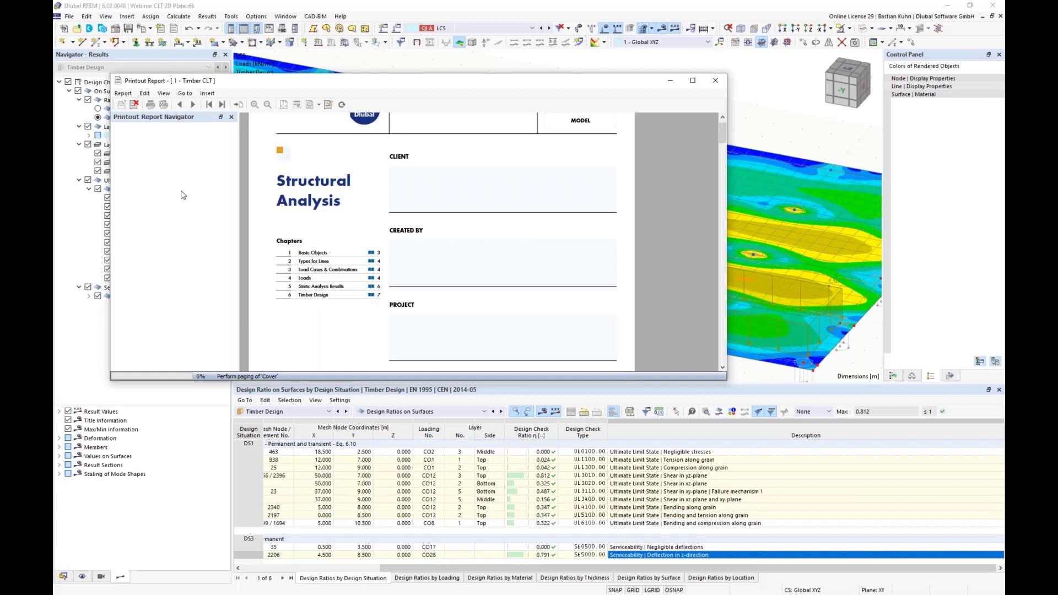
- Review the report's line supports, line hinges, load cases, model graphic and LC1 loading graphic
{"action": "left_click_drag", "start_coordinate": [266, 76], "coordinate": [266, 1]}
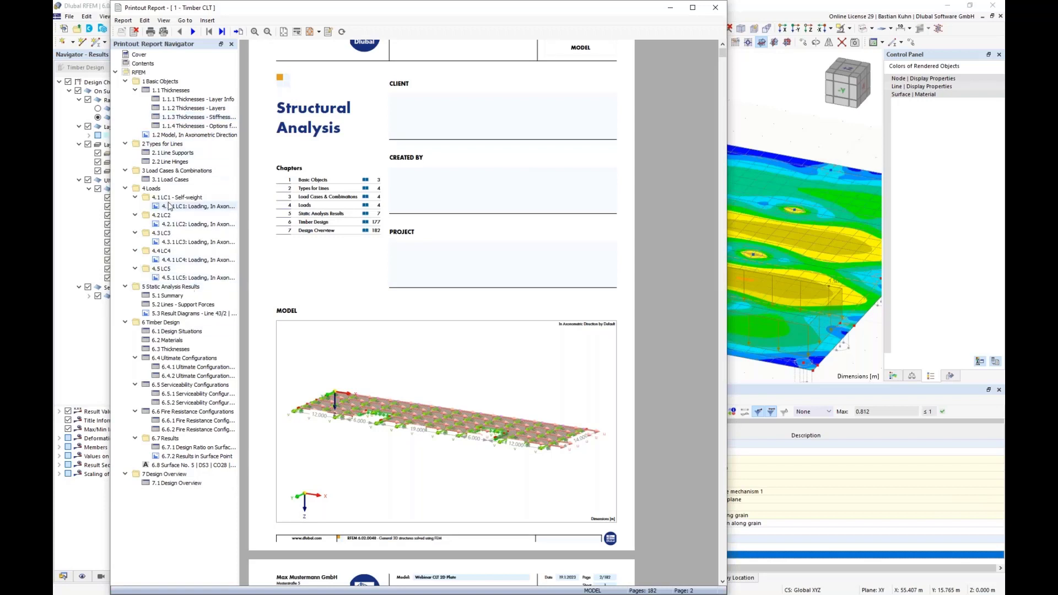
{"action": "left_click", "coordinate": [171, 153]}
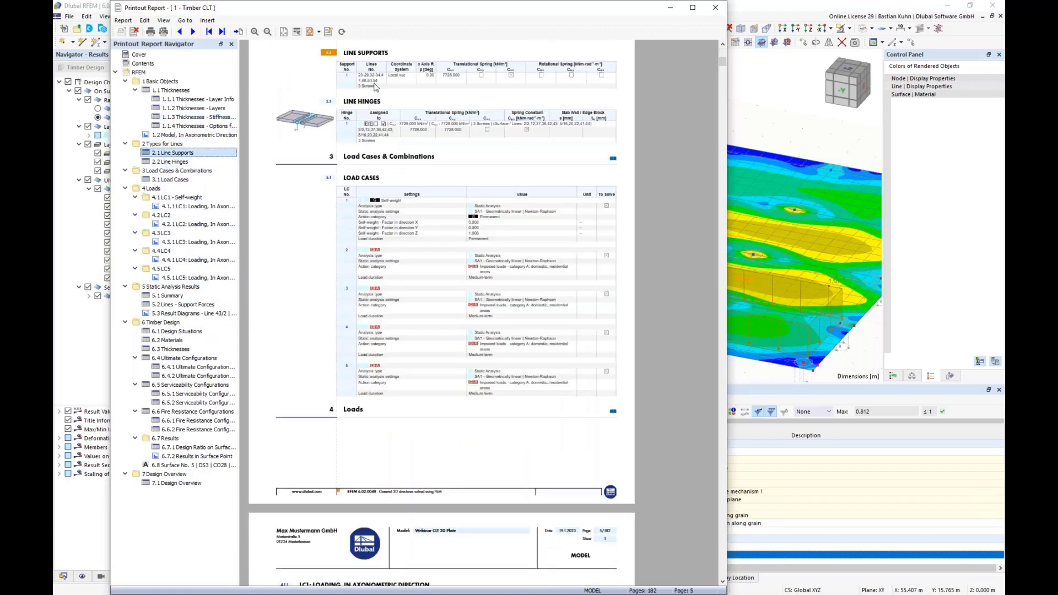
{"action": "scroll", "coordinate": [375, 87], "scroll_direction": "up", "scroll_amount": 1, "text": "ctrl"}
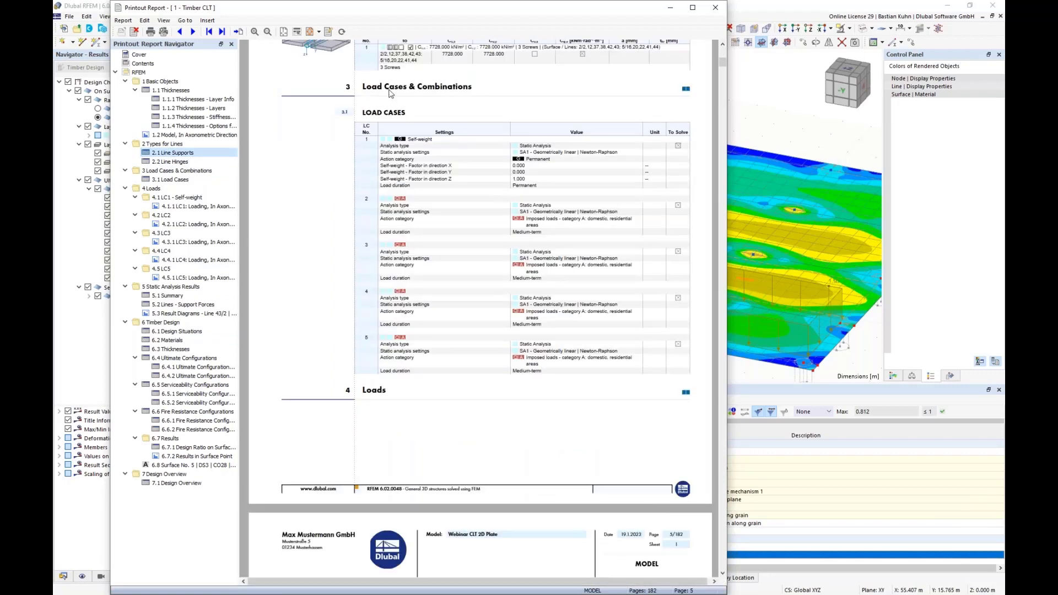
{"action": "scroll", "coordinate": [390, 94], "scroll_direction": "up", "scroll_amount": 1}
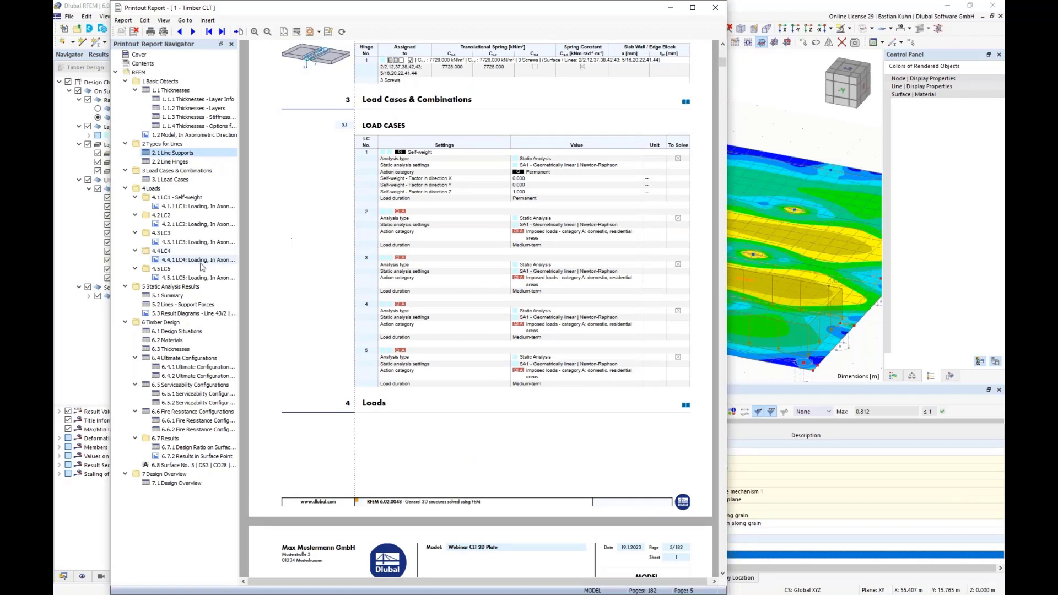
{"action": "left_click", "coordinate": [171, 136]}
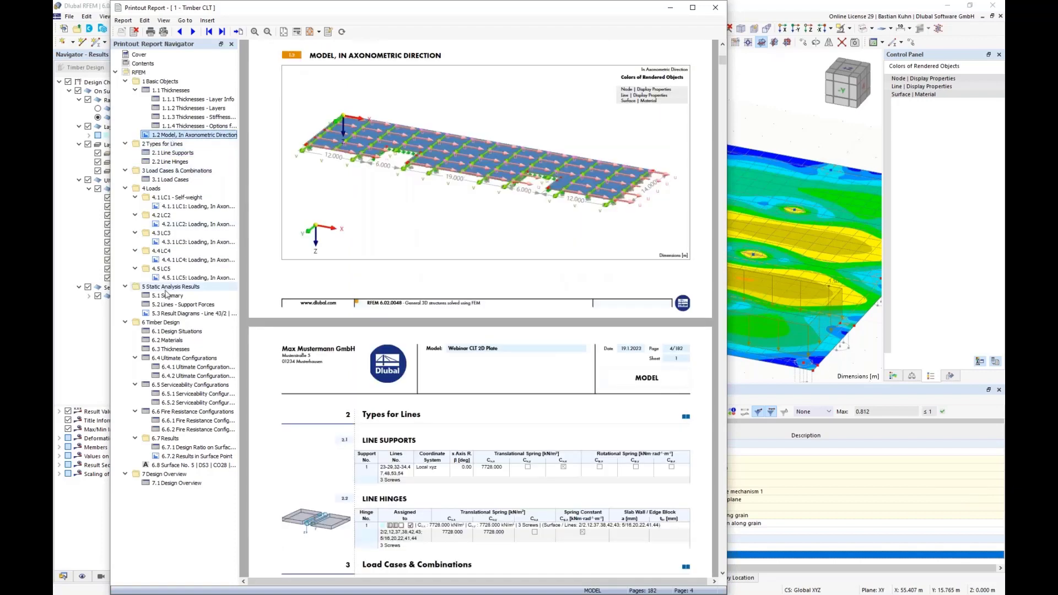
{"action": "left_click", "coordinate": [181, 206]}
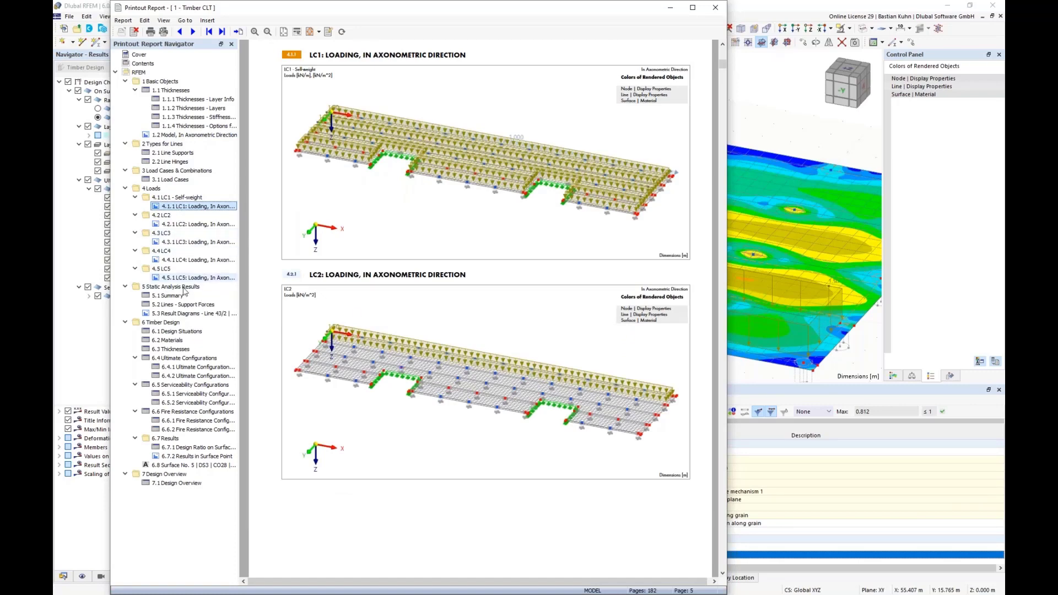
- Examine the report's Line 43/2 result diagram, Results in Surface Point and surface No. 5 deflection check, and close the report
{"action": "left_click", "coordinate": [197, 314]}
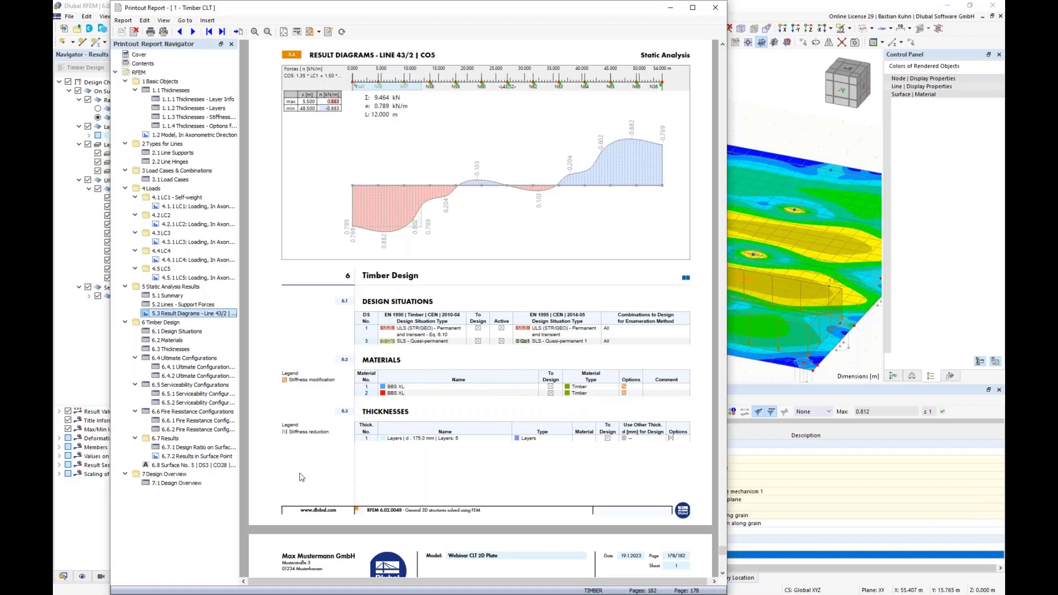
{"action": "left_click", "coordinate": [187, 458]}
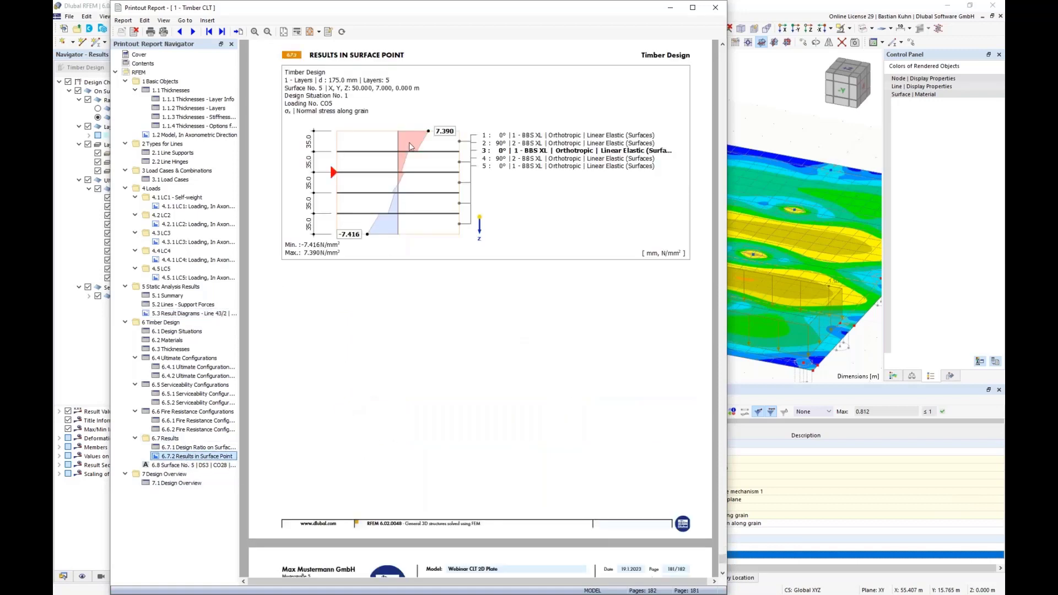
{"action": "left_click", "coordinate": [190, 465]}
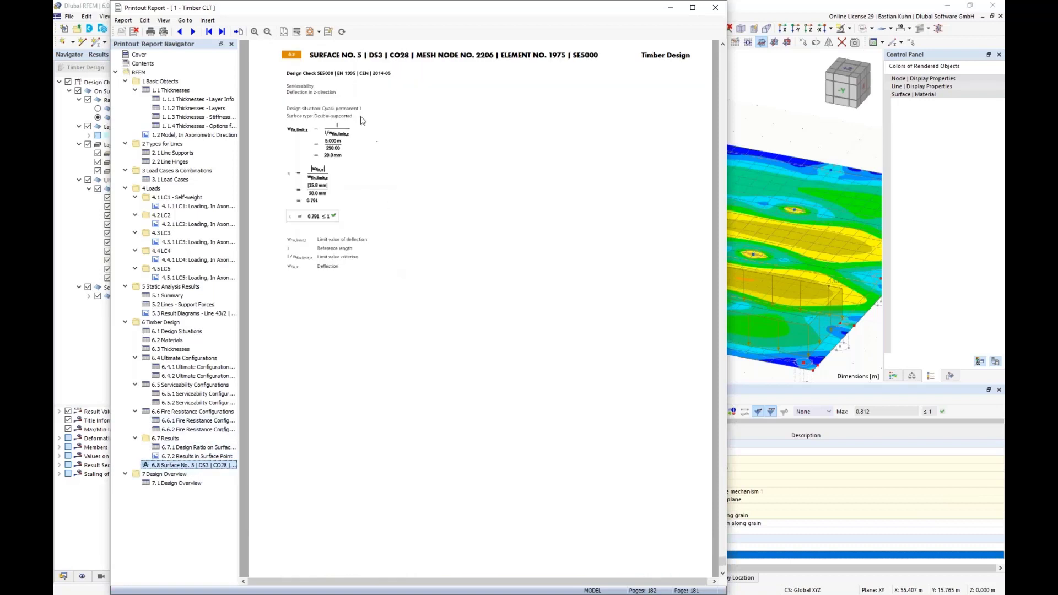
{"action": "left_click", "coordinate": [714, 7]}
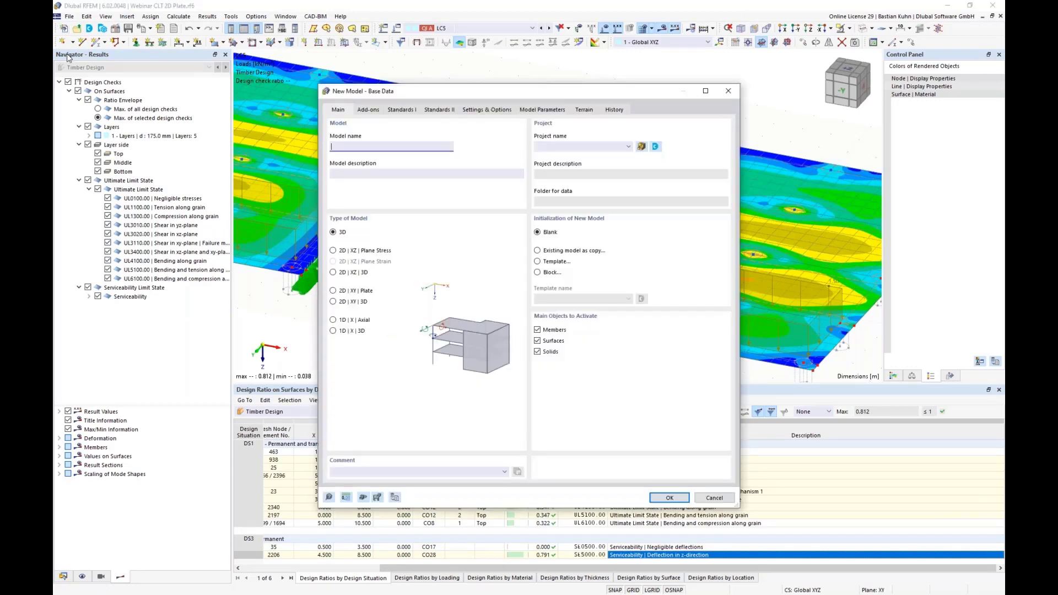
- For a new model, activate the Multilayer Surfaces and Timber Design add-ons and deactivate the load wizards
{"action": "left_click", "coordinate": [368, 109]}
{"action": "left_click", "coordinate": [332, 353]}
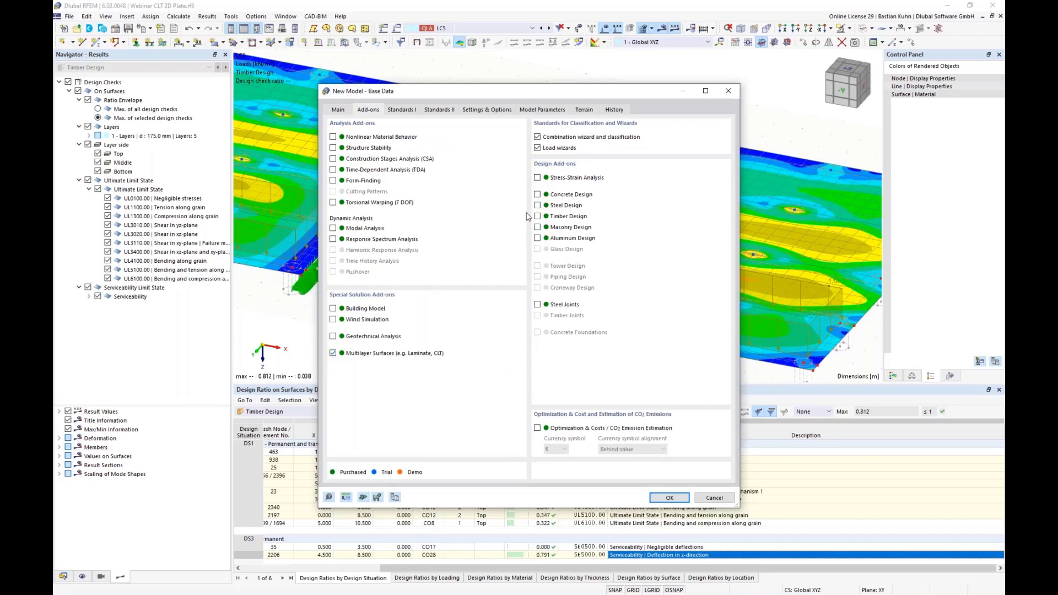
{"action": "left_click", "coordinate": [537, 216]}
{"action": "left_click", "coordinate": [537, 148]}
- Set the load combination standard group to EN 1990 | Timber and create the new model named Wall
{"action": "left_click", "coordinate": [403, 111]}
{"action": "left_click", "coordinate": [387, 146]}
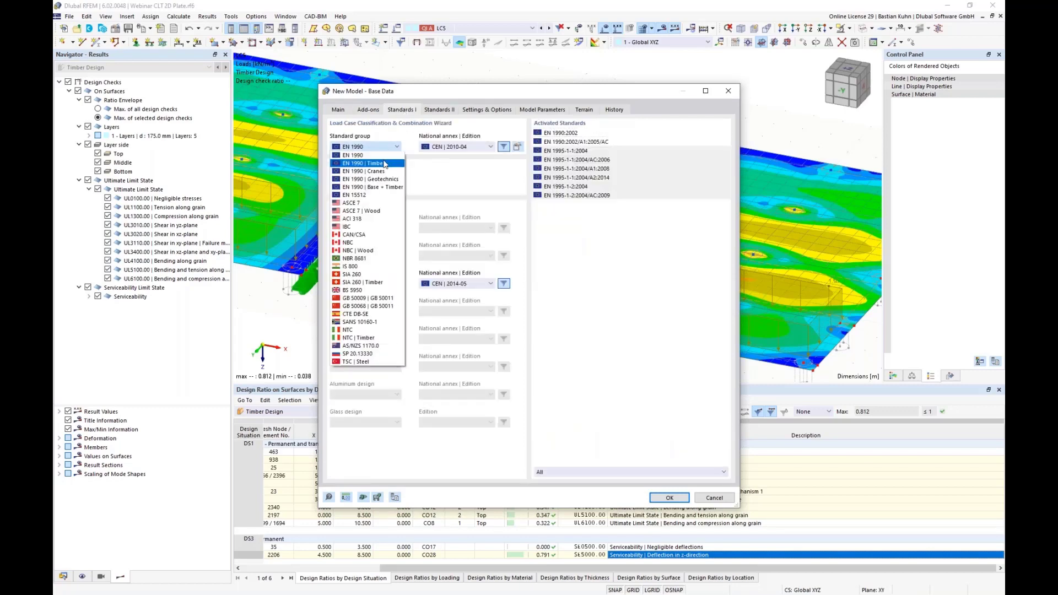
{"action": "left_click", "coordinate": [389, 175]}
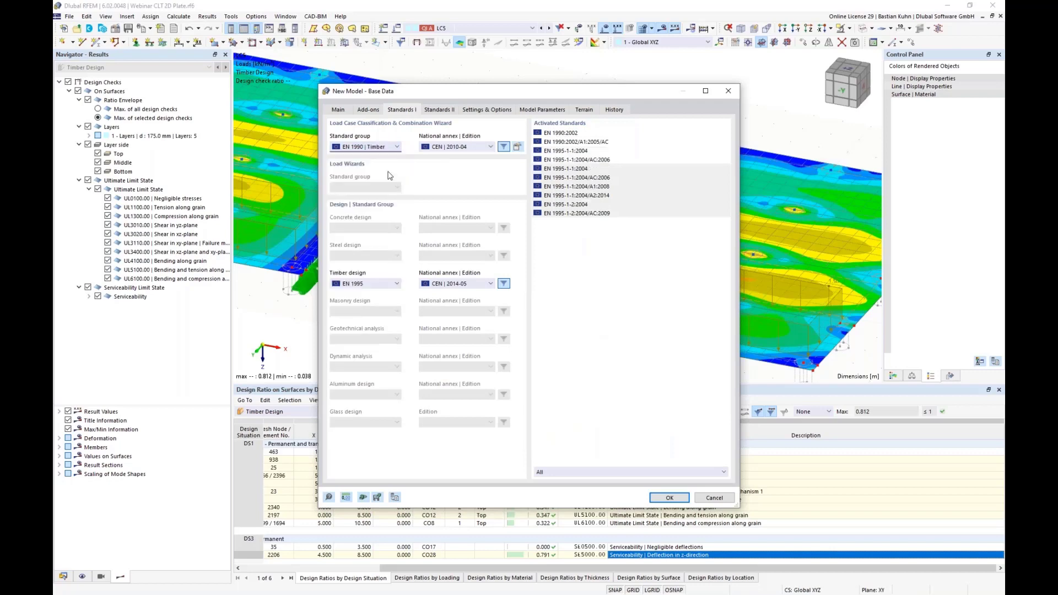
{"action": "left_click", "coordinate": [667, 497]}
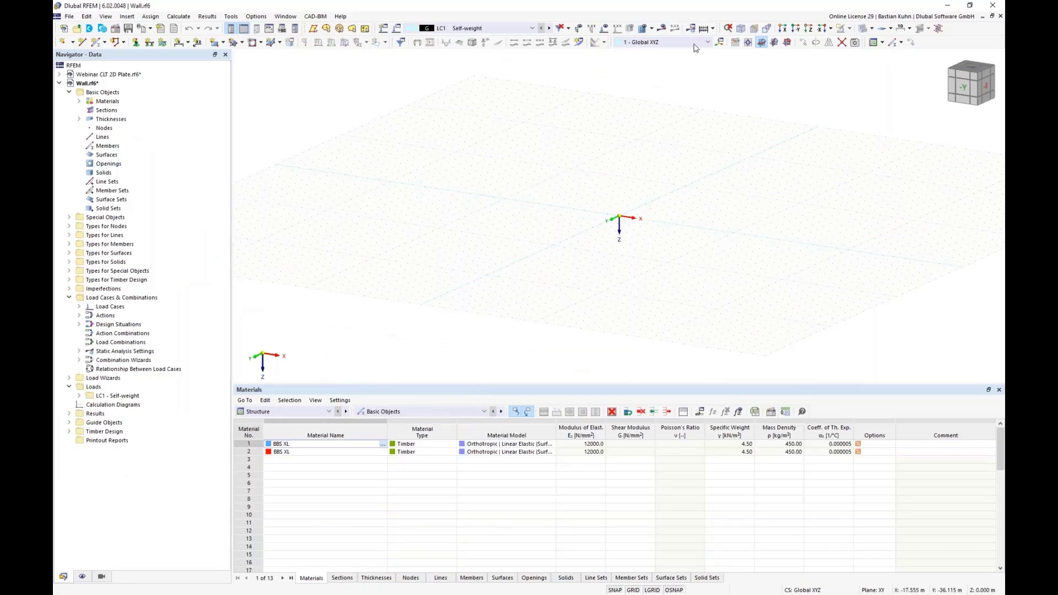
- Start a new rectangular surface in the XZ plane and load the Webinar CLT layer template into its thickness
{"action": "left_click", "coordinate": [786, 45]}
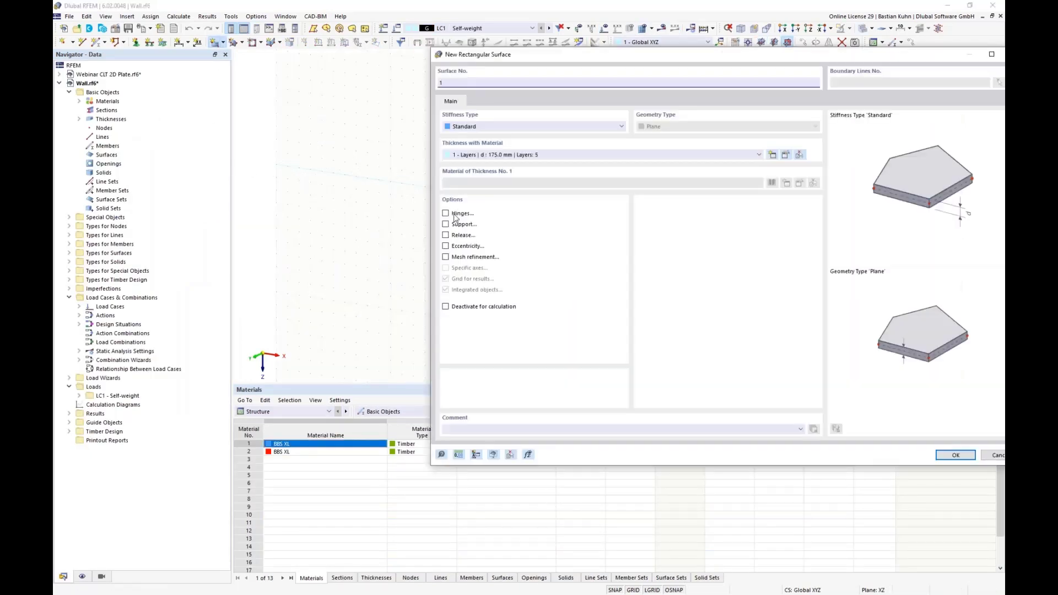
{"action": "left_click", "coordinate": [788, 155]}
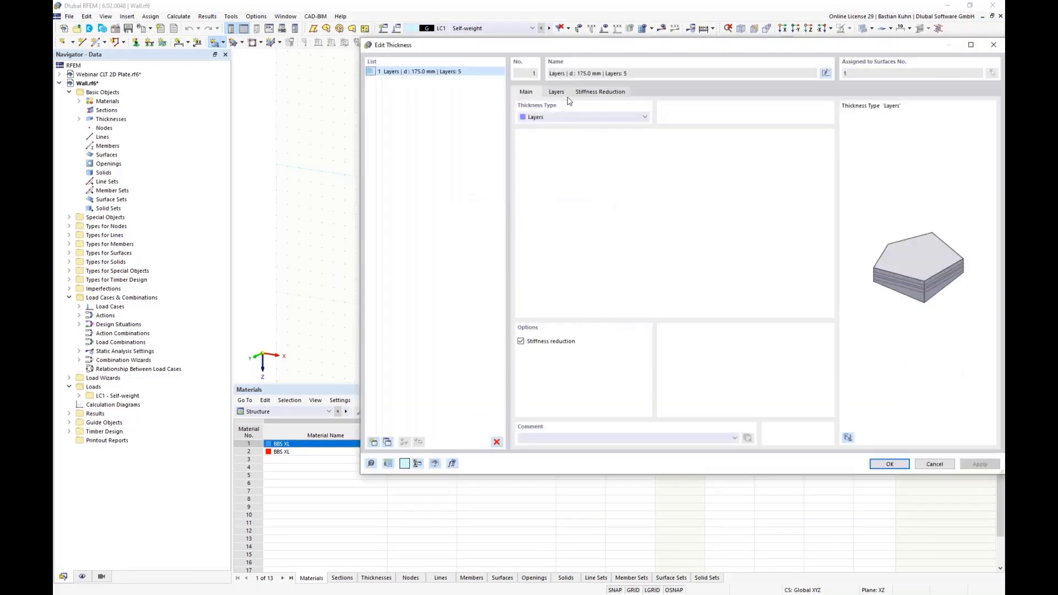
{"action": "left_click", "coordinate": [562, 93]}
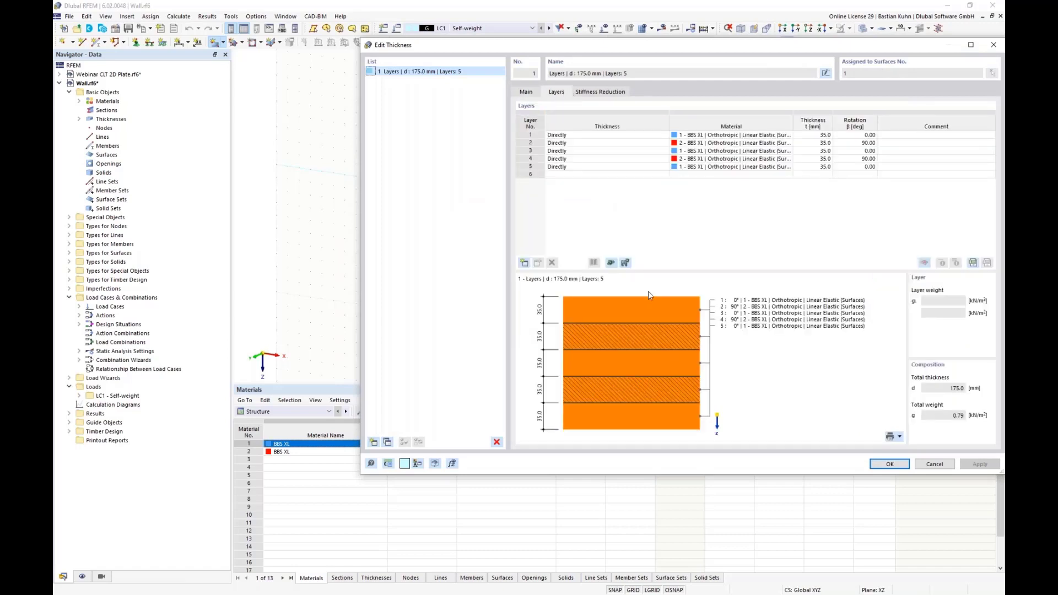
{"action": "left_click", "coordinate": [611, 263]}
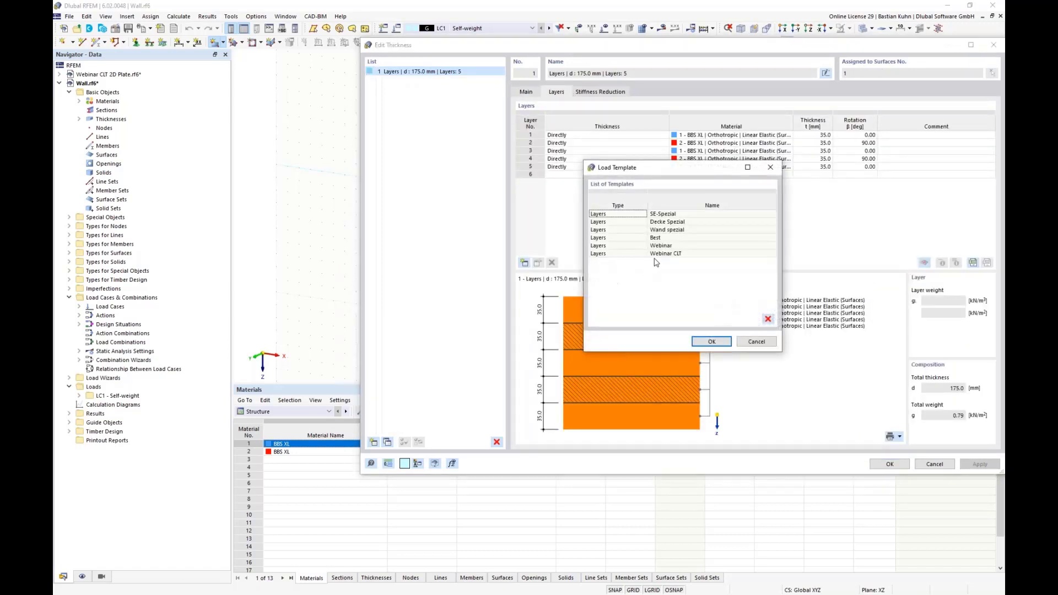
{"action": "left_click", "coordinate": [660, 254]}
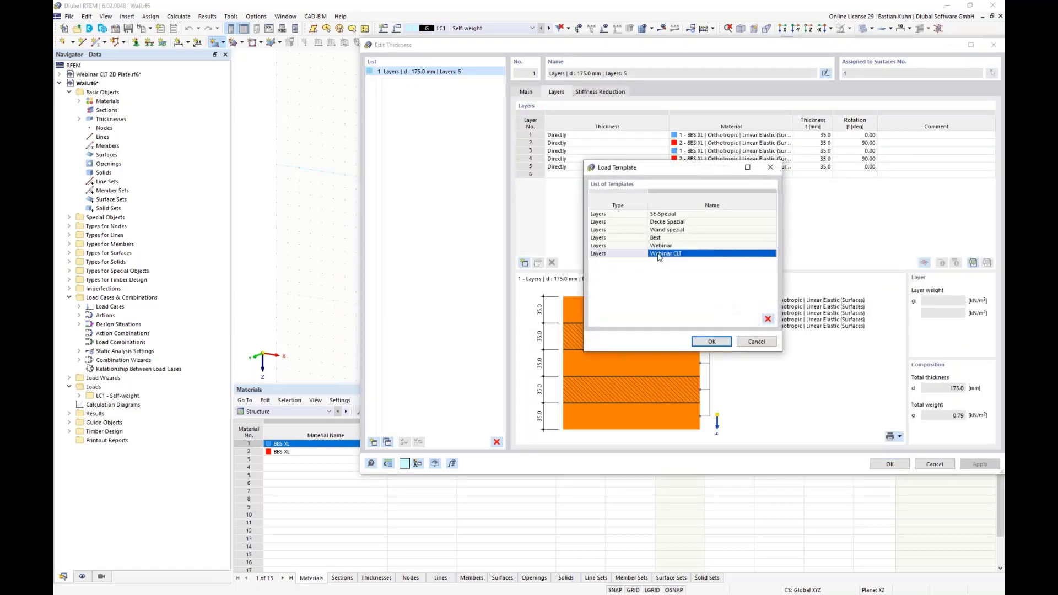
{"action": "left_click", "coordinate": [716, 341]}
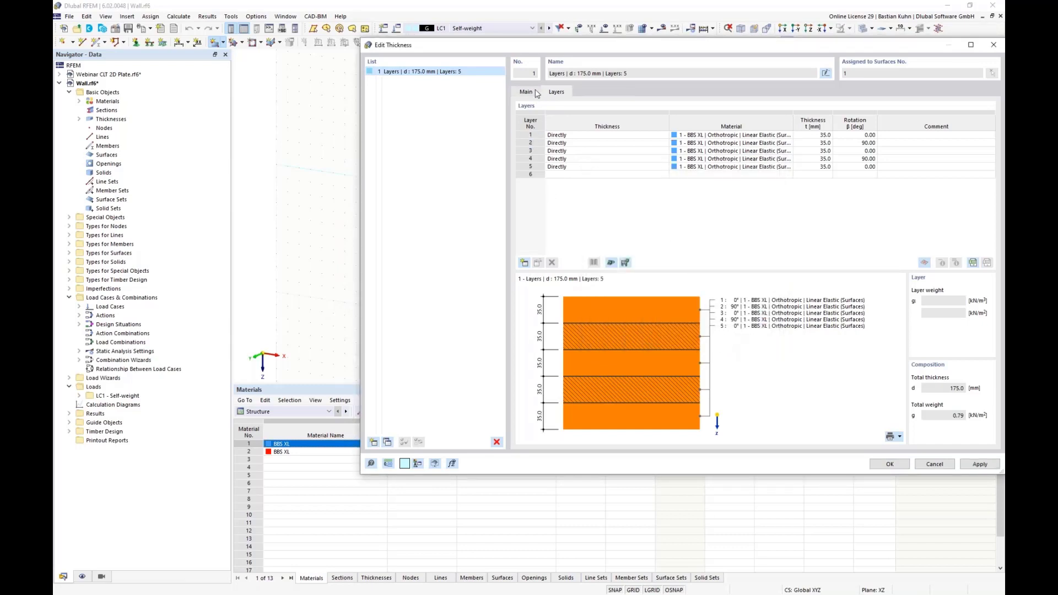
- Activate stiffness reduction for the 175 mm layered thickness and open its stiffness reduction settings
{"action": "left_click", "coordinate": [526, 92]}
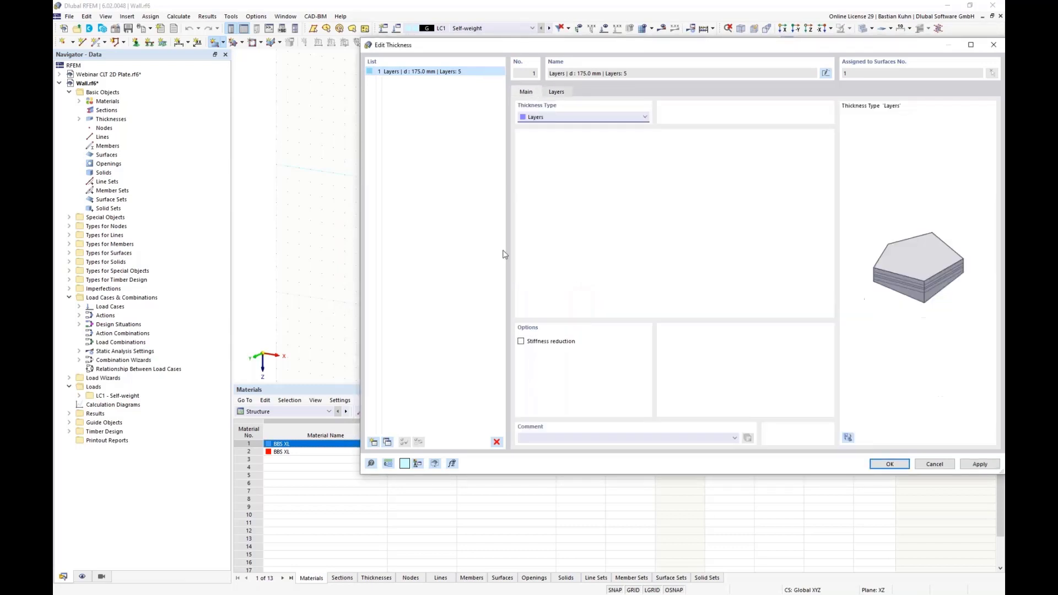
{"action": "left_click", "coordinate": [521, 342]}
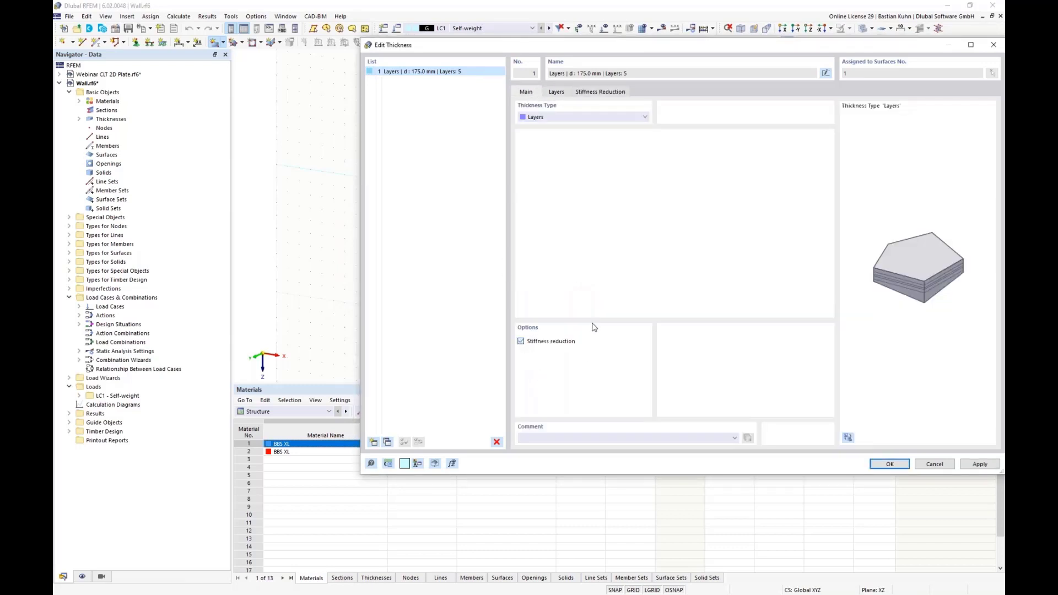
{"action": "left_click", "coordinate": [606, 92]}
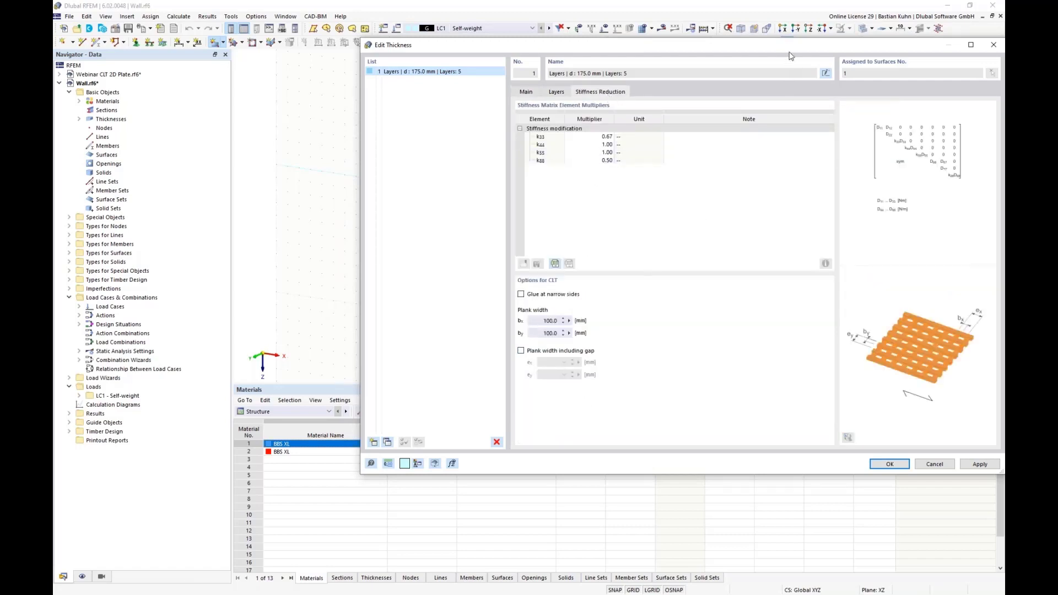
- Examine the k33 and k88 stiffness multipliers and try out the option for gluing at narrow sides
{"action": "left_click_drag", "start_coordinate": [753, 51], "coordinate": [588, 67]}
{"action": "left_click", "coordinate": [427, 154]}
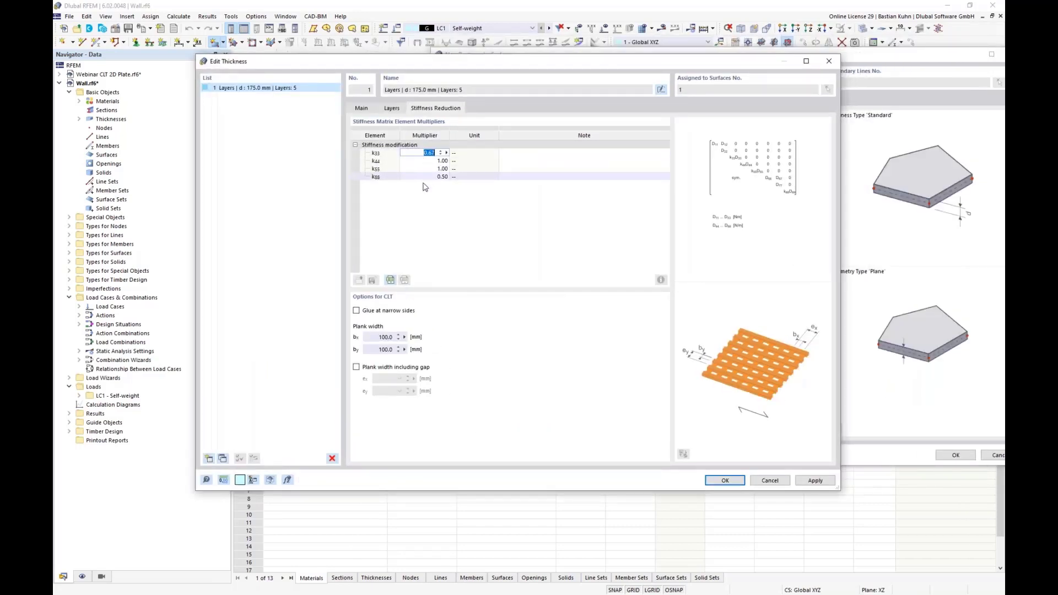
{"action": "left_click", "coordinate": [428, 176]}
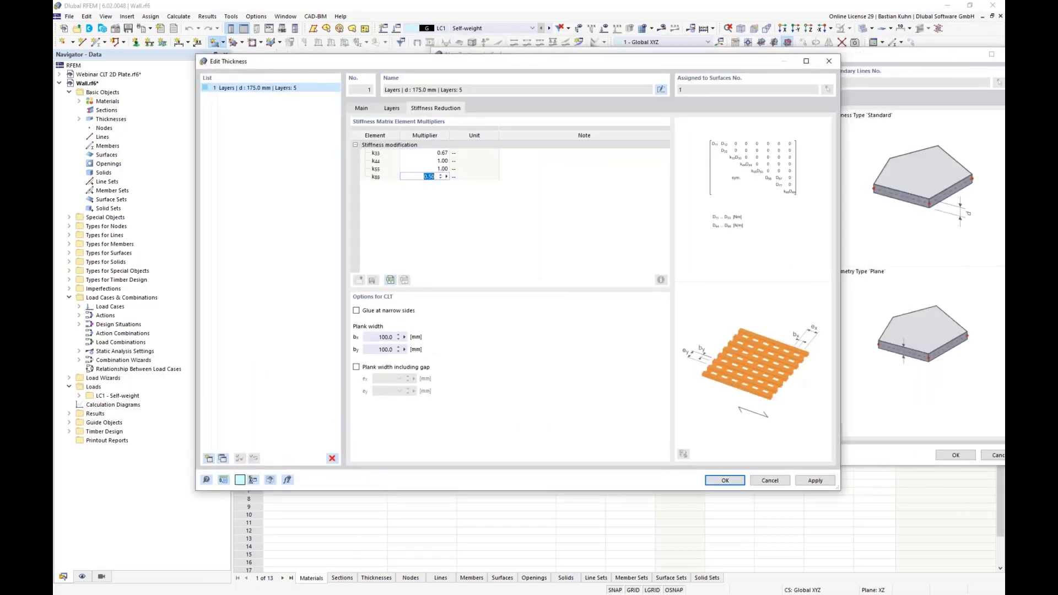
{"action": "left_click", "coordinate": [357, 311]}
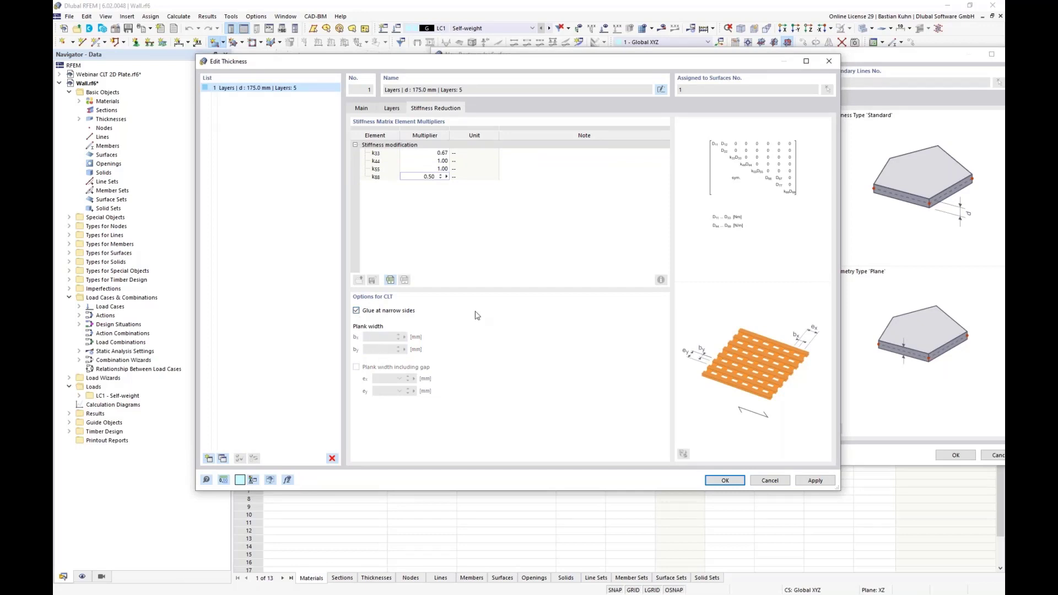
{"action": "left_click", "coordinate": [357, 311]}
{"action": "left_click_drag", "start_coordinate": [596, 63], "coordinate": [472, 36]}
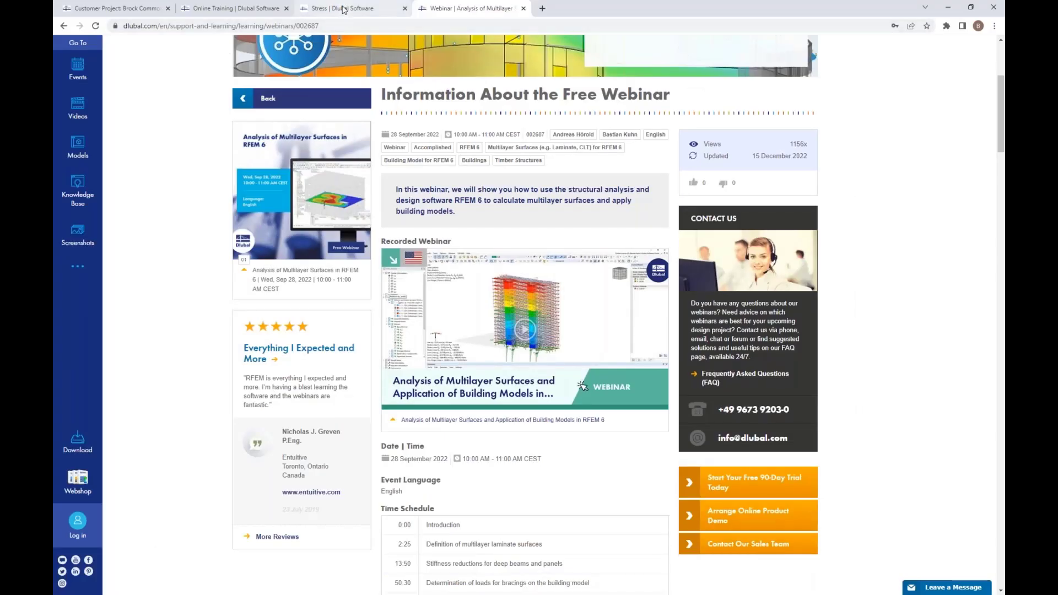
- Switch to the browser, study shear failure mechanisms 1 to 3 on the Multilayer Surfaces manual's Stress page, and return to RFEM
{"action": "left_click", "coordinate": [342, 9]}
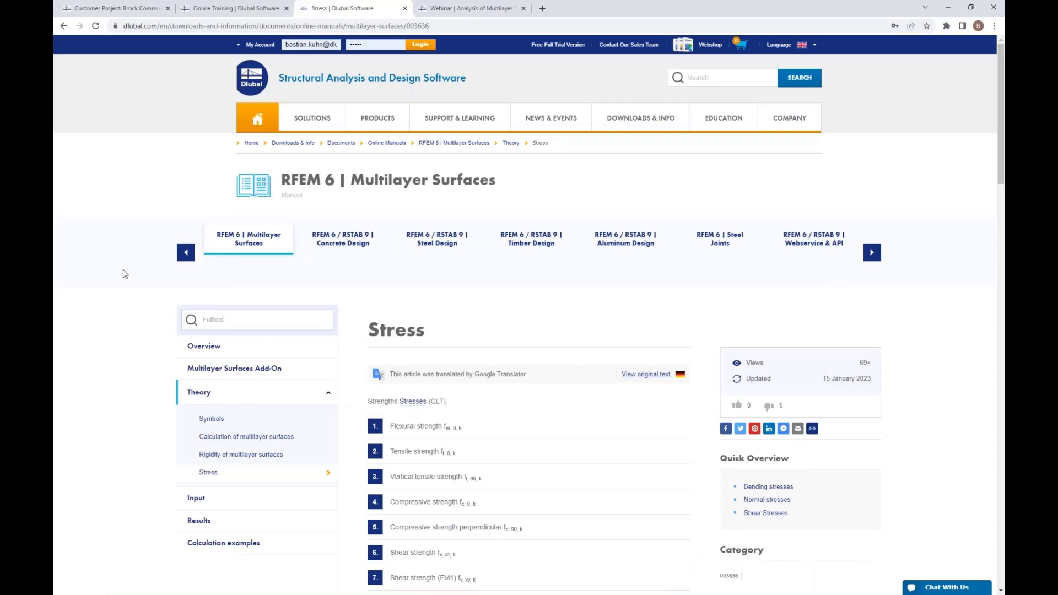
{"action": "scroll", "coordinate": [125, 273], "scroll_direction": "down", "scroll_amount": 8}
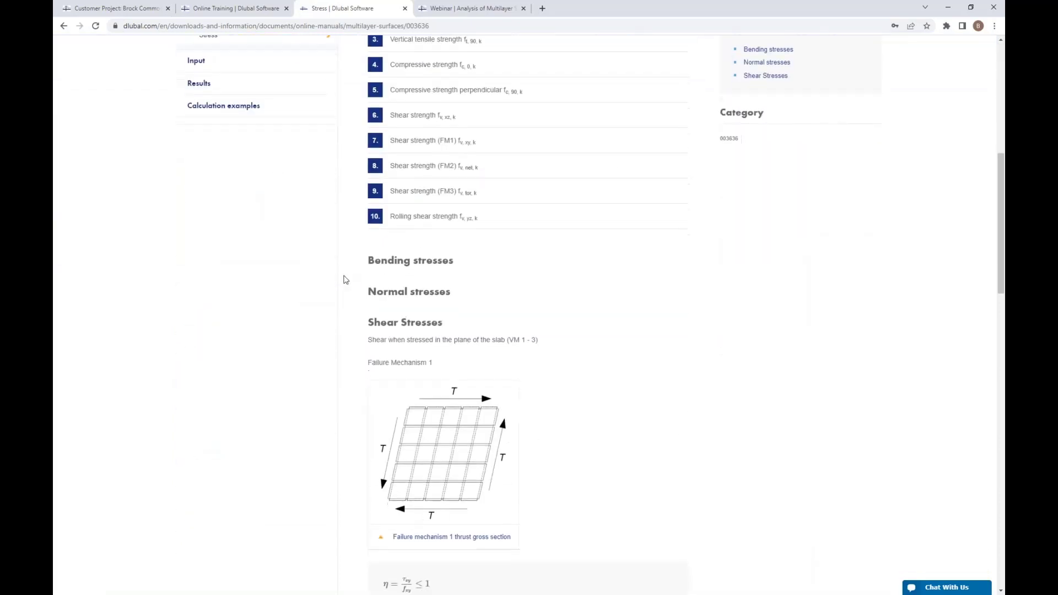
{"action": "scroll", "coordinate": [345, 279], "scroll_direction": "down", "scroll_amount": 3}
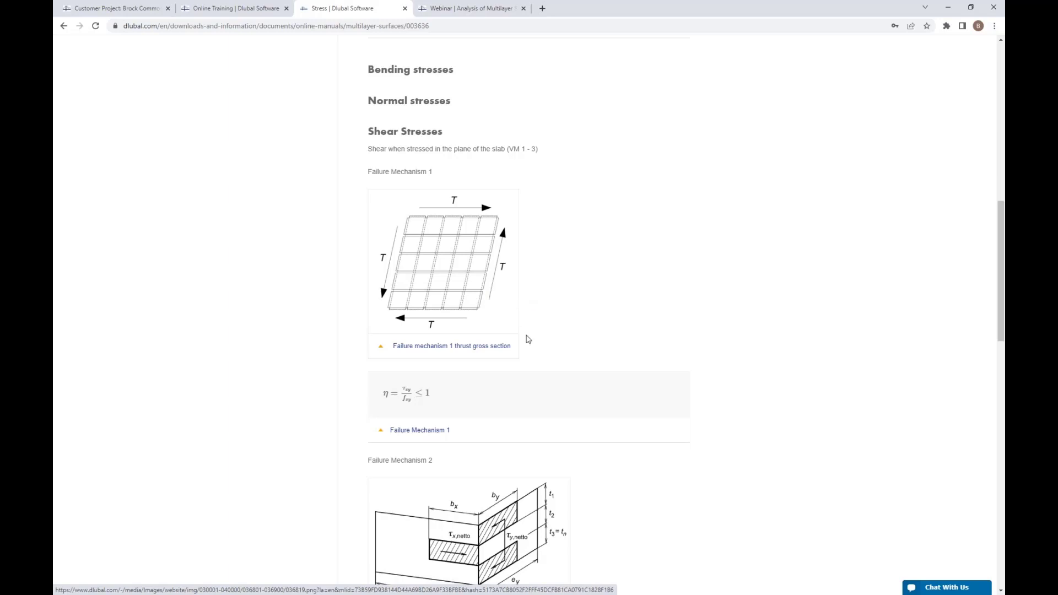
{"action": "scroll", "coordinate": [524, 338], "scroll_direction": "down", "scroll_amount": 4}
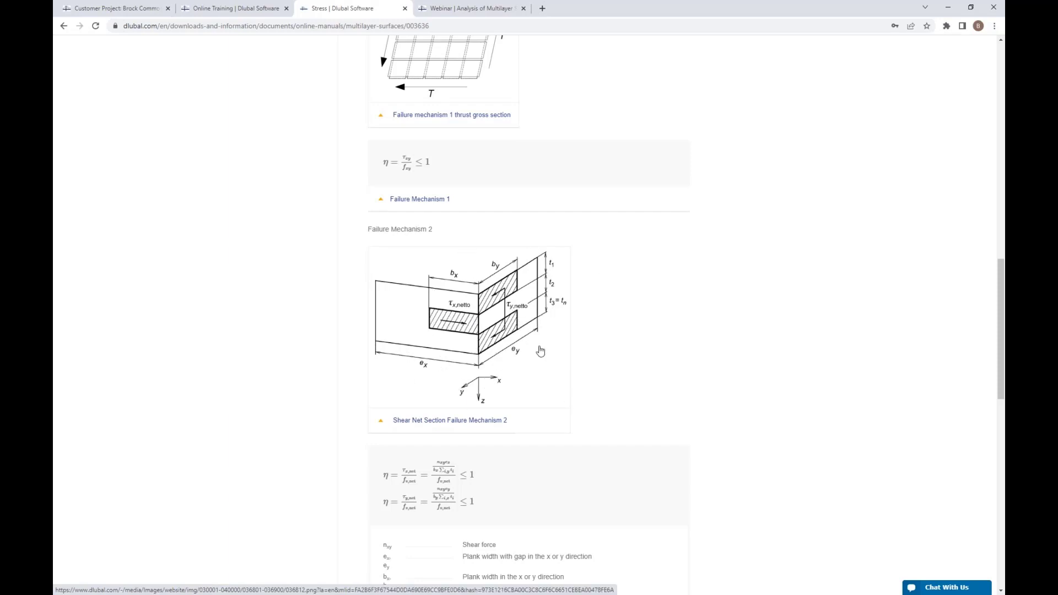
{"action": "scroll", "coordinate": [542, 349], "scroll_direction": "down", "scroll_amount": 4}
{"action": "scroll", "coordinate": [529, 385], "scroll_direction": "down", "scroll_amount": 3}
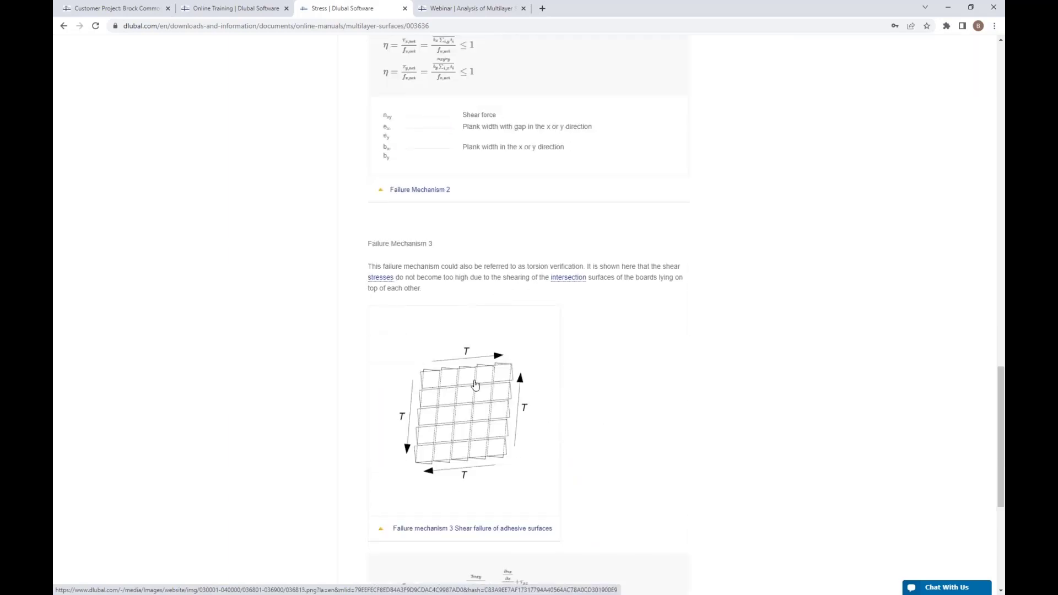
{"action": "scroll", "coordinate": [424, 389], "scroll_direction": "down", "scroll_amount": 4}
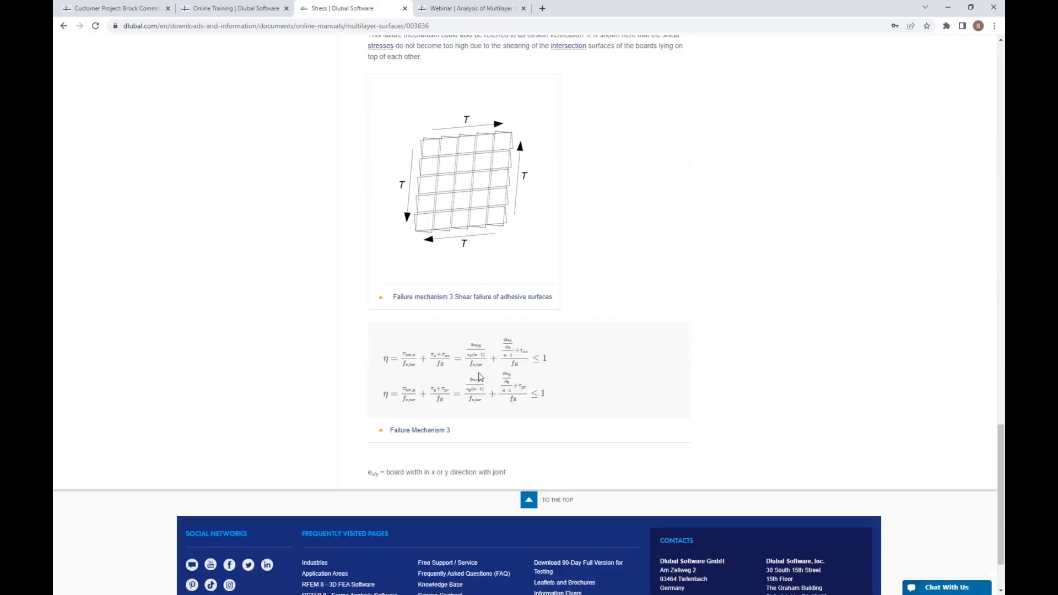
{"action": "scroll", "coordinate": [478, 354], "scroll_direction": "up", "scroll_amount": 9}
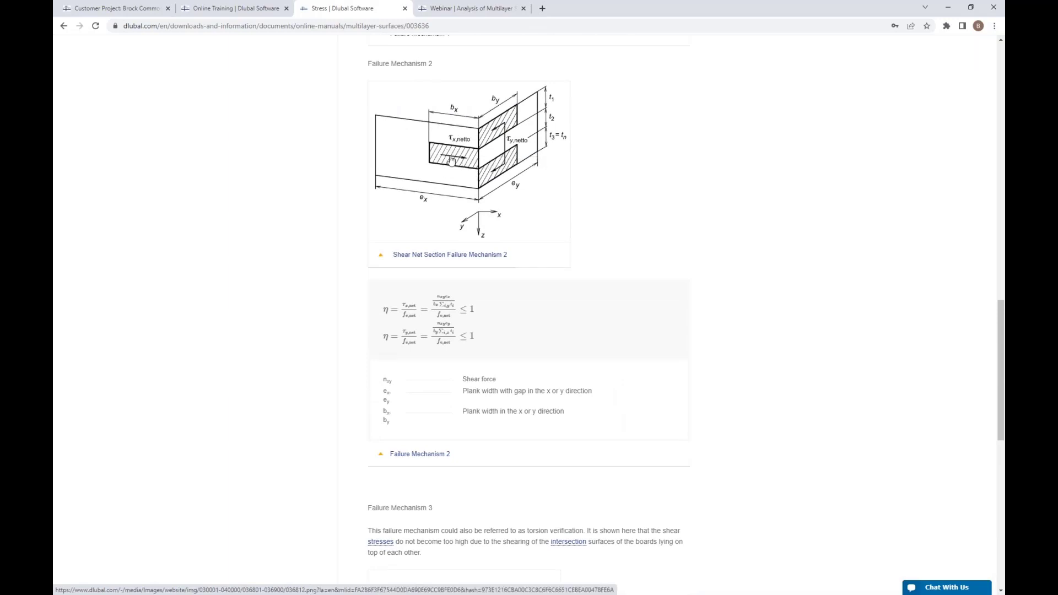
{"action": "scroll", "coordinate": [448, 154], "scroll_direction": "down", "scroll_amount": 5}
{"action": "scroll", "coordinate": [449, 159], "scroll_direction": "down", "scroll_amount": 6}
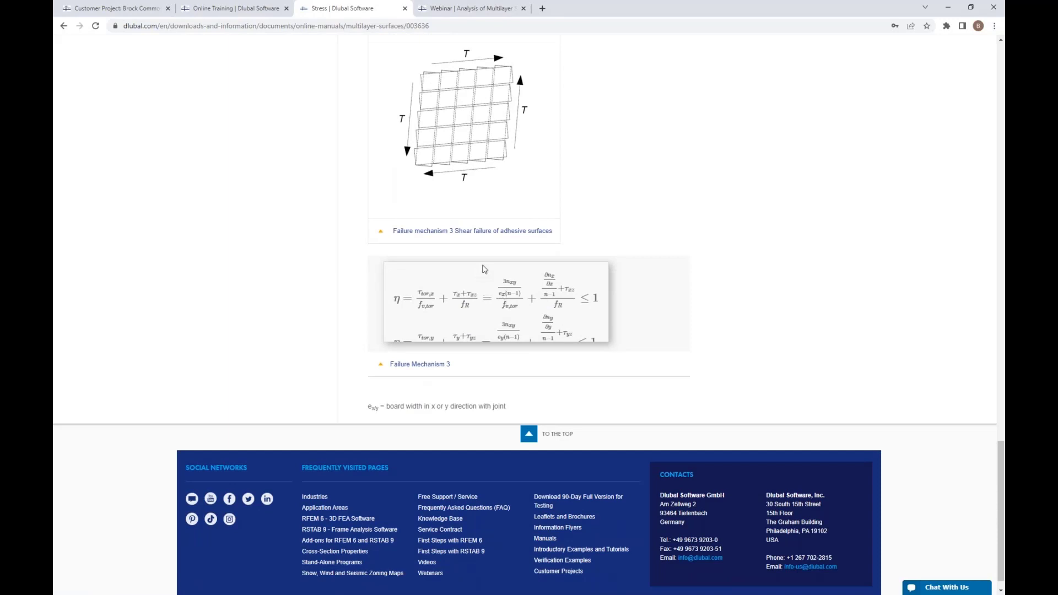
{"action": "left_click", "coordinate": [945, 11]}
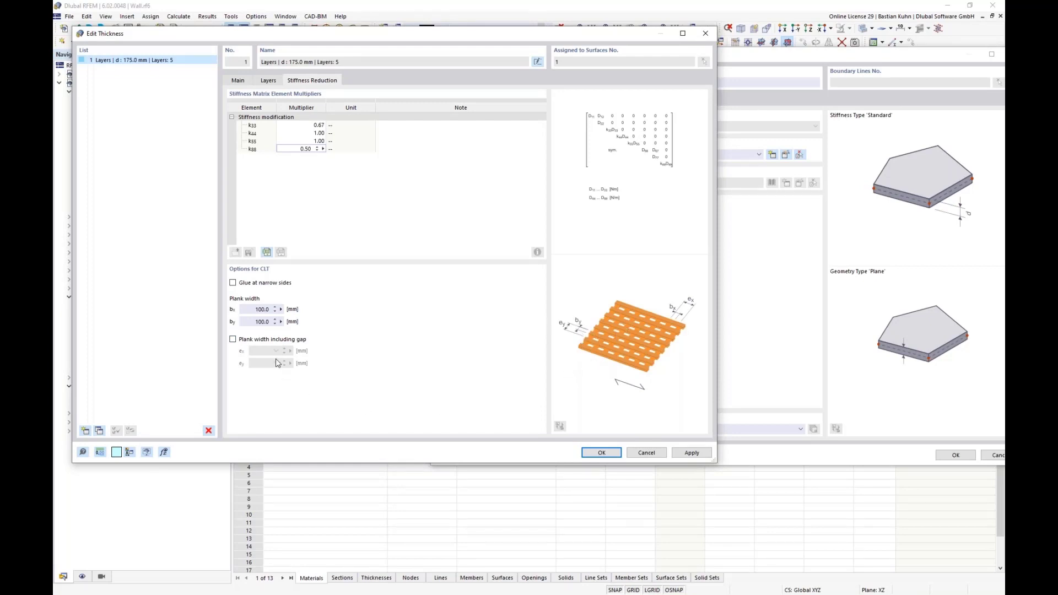
- Accept the thickness and surface settings and place a rectangular wall surface from the origin to X 9 m, Z -3 m
{"action": "left_click_drag", "start_coordinate": [253, 309], "coordinate": [316, 323]}
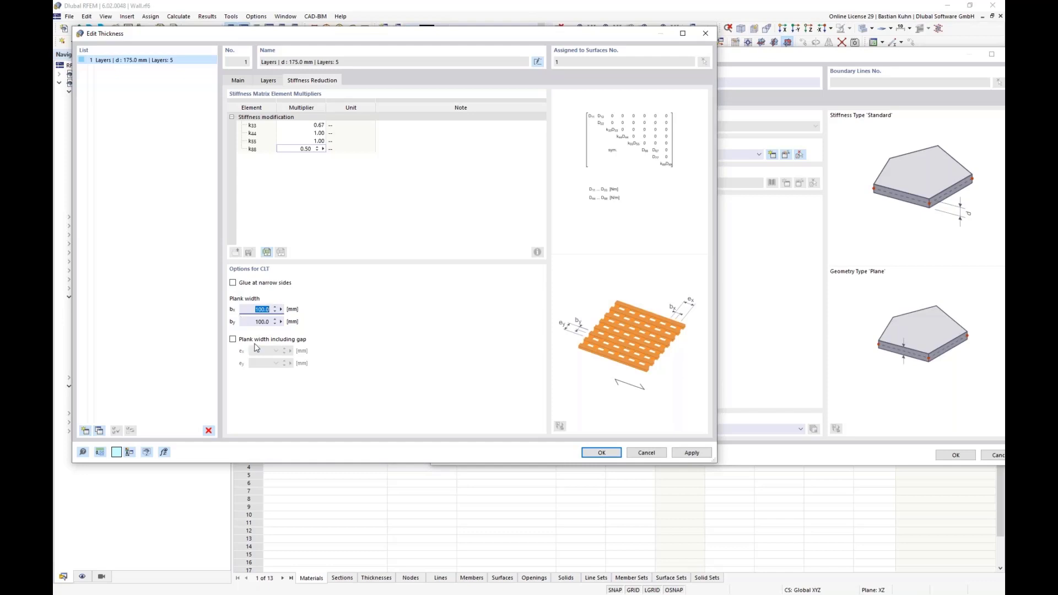
{"action": "left_click", "coordinate": [608, 452]}
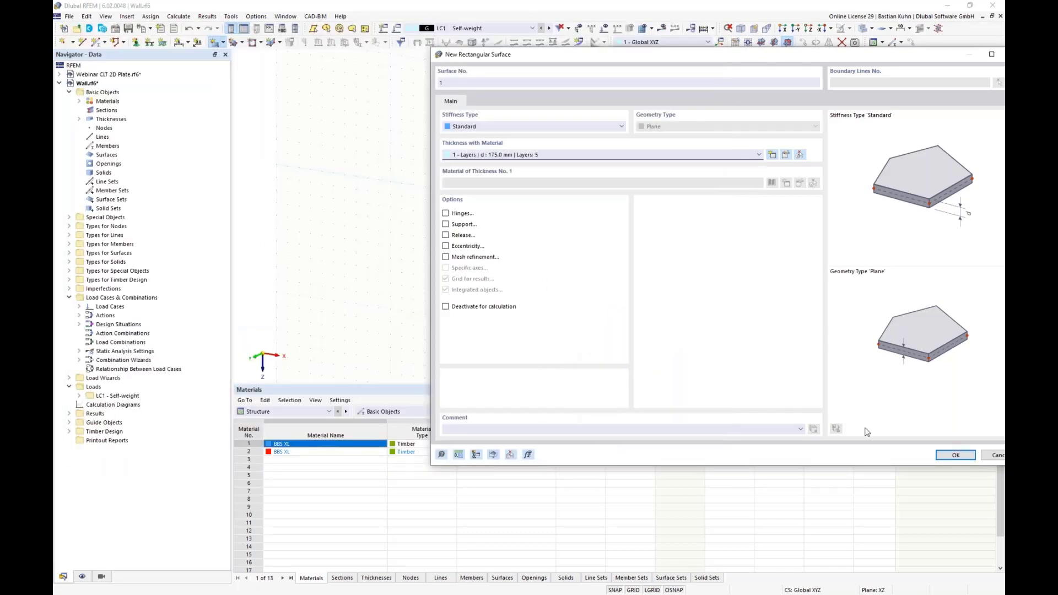
{"action": "left_click", "coordinate": [956, 454]}
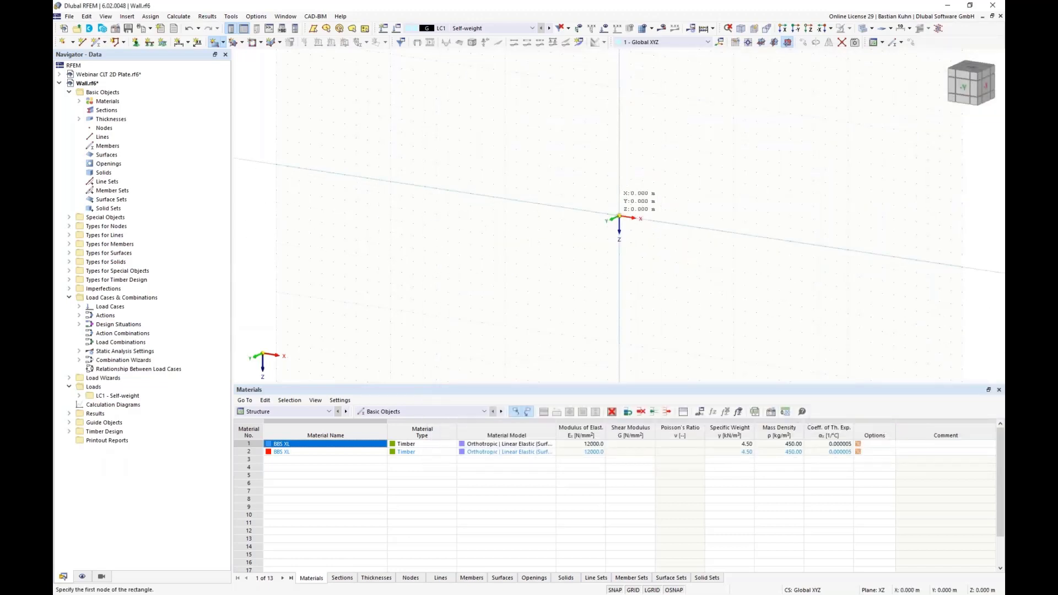
{"action": "left_click", "coordinate": [619, 217]}
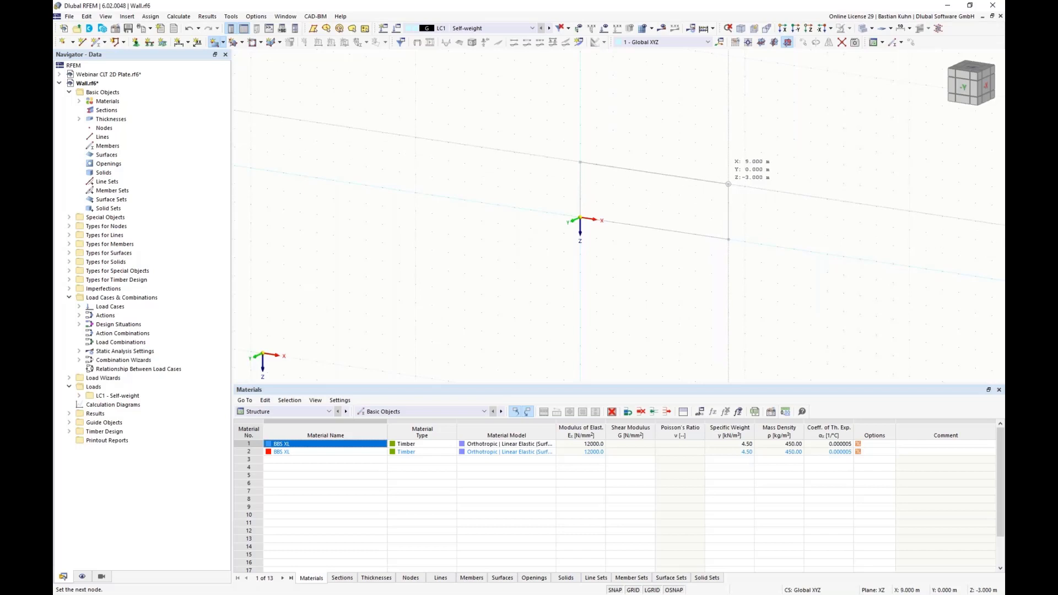
{"action": "left_click", "coordinate": [728, 183]}
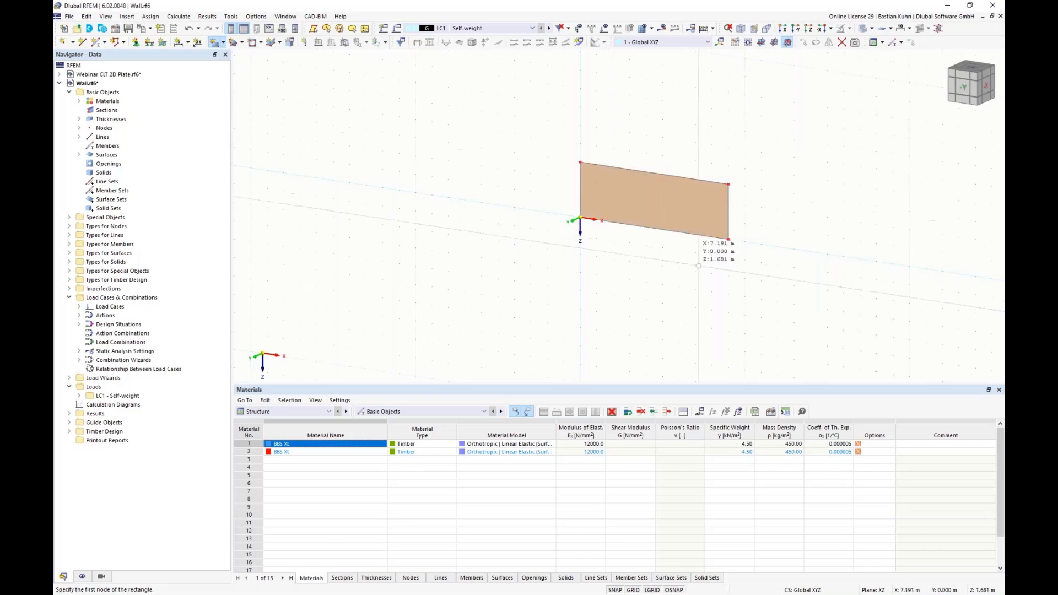
{"action": "key", "text": "Escape"}
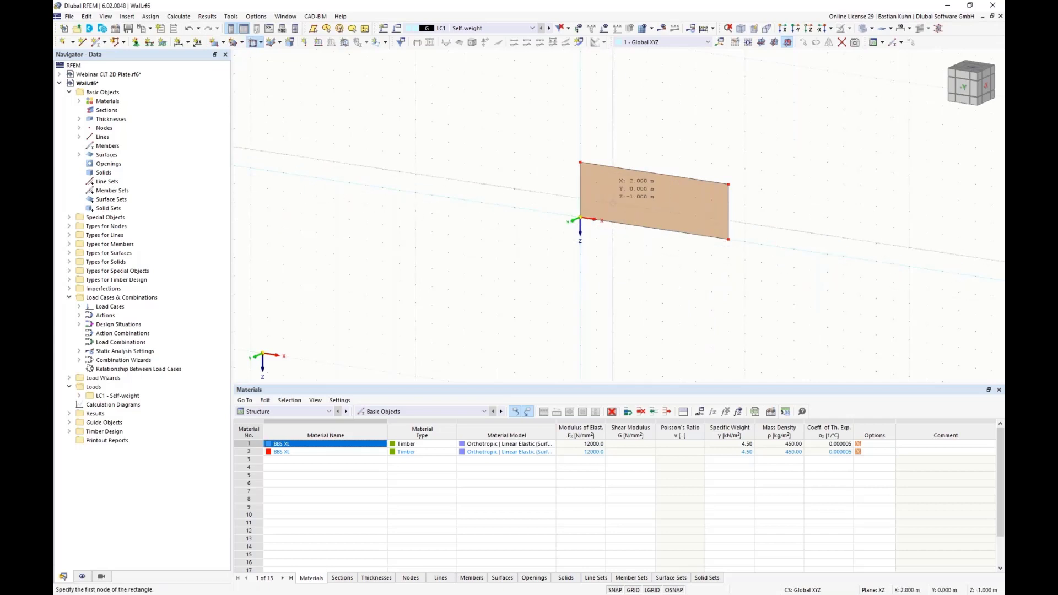
- Place a rectangular opening 1 m high in the wall, starting at X 2 m, Z -1 m
{"action": "left_click", "coordinate": [612, 203]}
{"action": "left_click", "coordinate": [695, 197]}
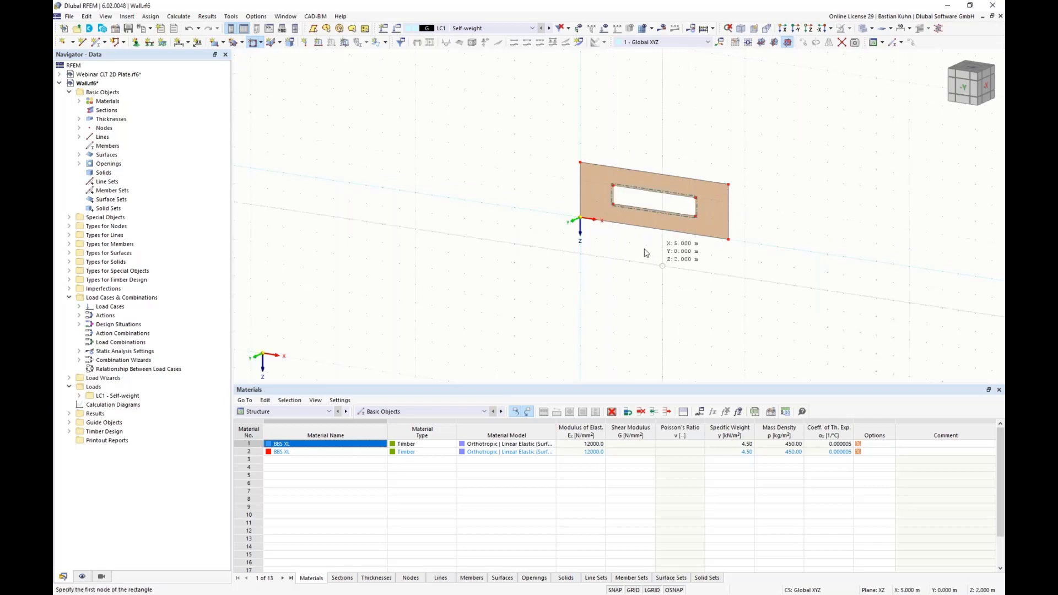
{"action": "right_click", "coordinate": [639, 266]}
{"action": "key", "text": "Escape"}
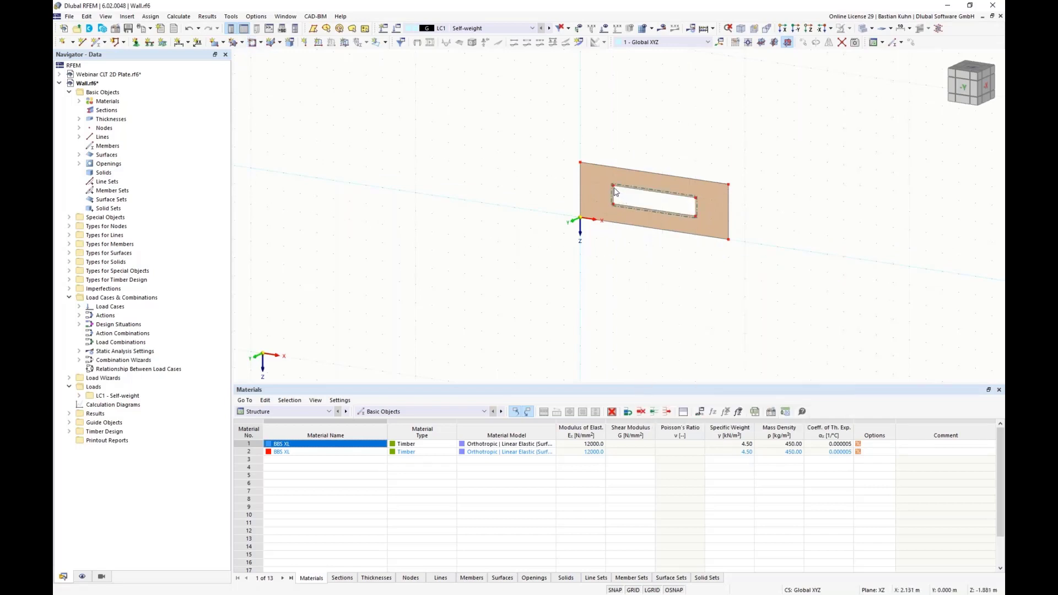
- Raise the opening's upper edge by changing the Z coordinate of its two upper corner nodes together
{"action": "right_click", "coordinate": [697, 199]}
{"action": "left_click", "coordinate": [707, 231]}
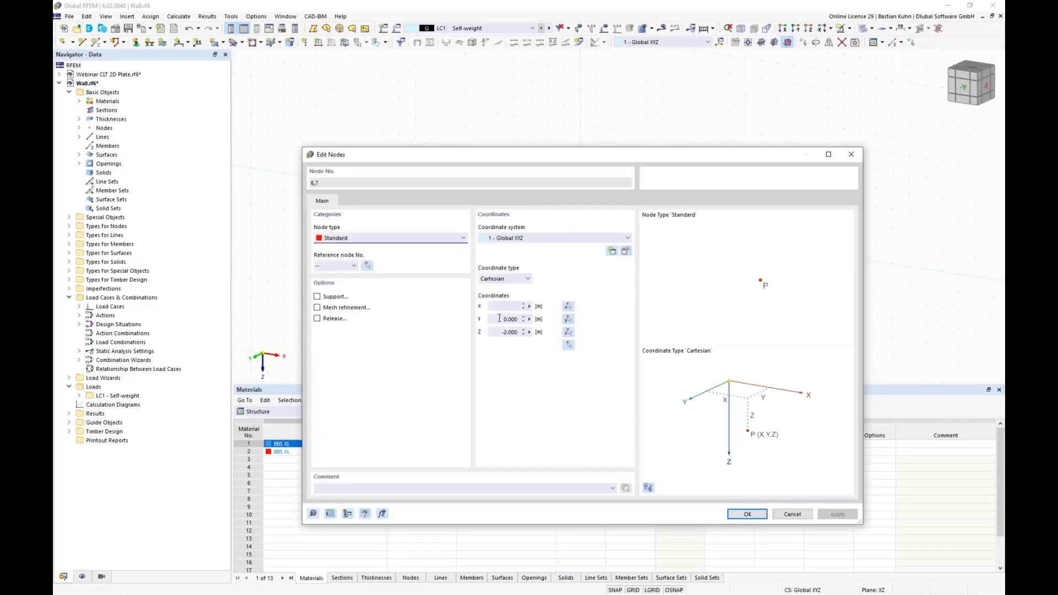
{"action": "left_click", "coordinate": [498, 330]}
{"action": "key", "text": "BackSpace"}
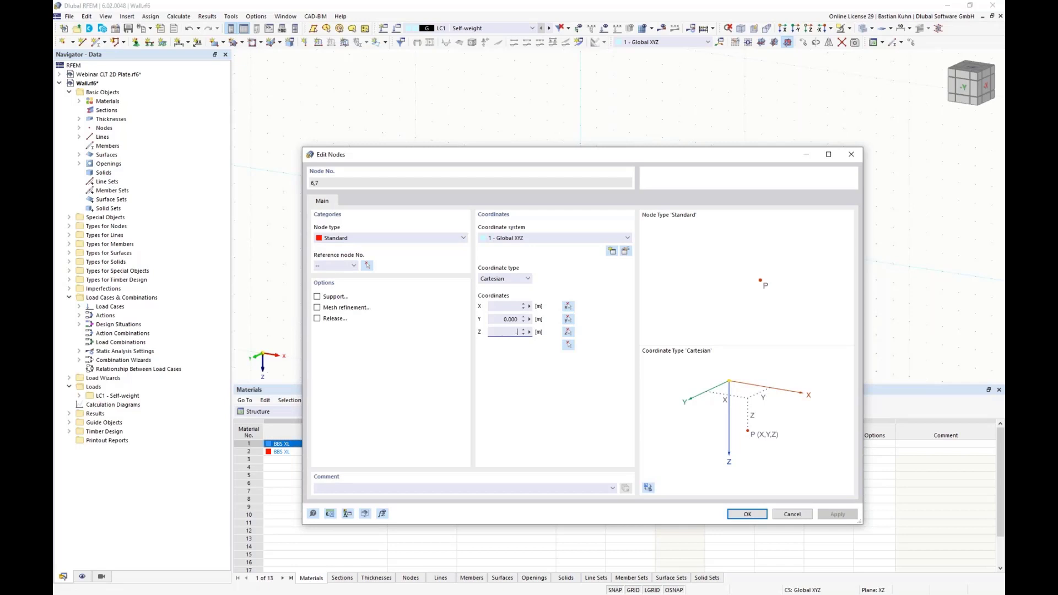
{"action": "left_click", "coordinate": [747, 513]}
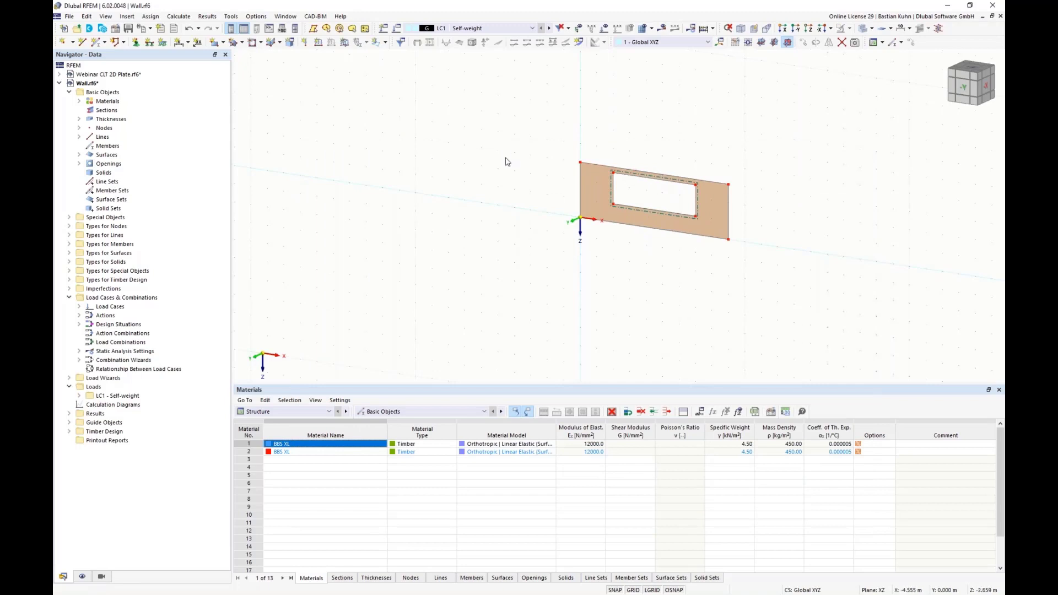
- Set the target length of finite elements to 0.15 m and generate the wall's mesh
{"action": "middle_click_drag", "start_coordinate": [619, 190], "coordinate": [473, 185]}
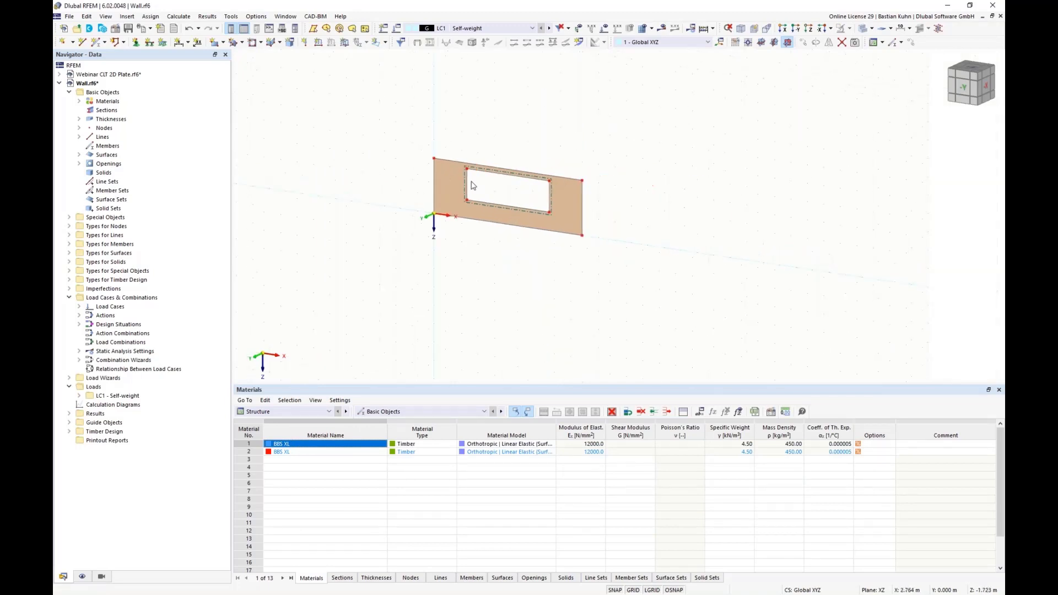
{"action": "left_click", "coordinate": [179, 16]}
{"action": "left_click", "coordinate": [186, 133]}
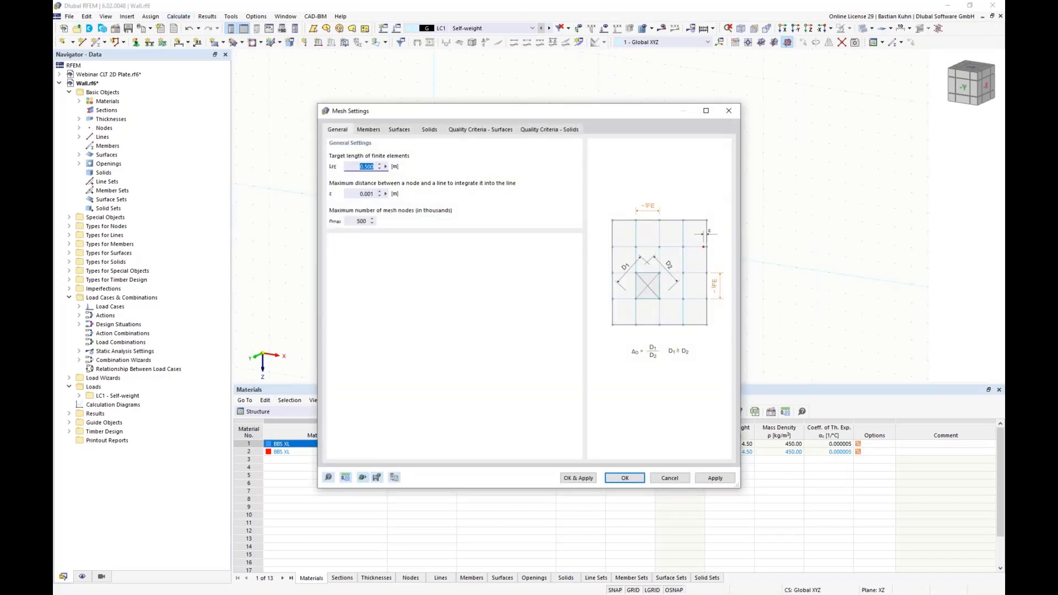
{"action": "type", "text": "0,15"}
{"action": "left_click", "coordinate": [566, 477]}
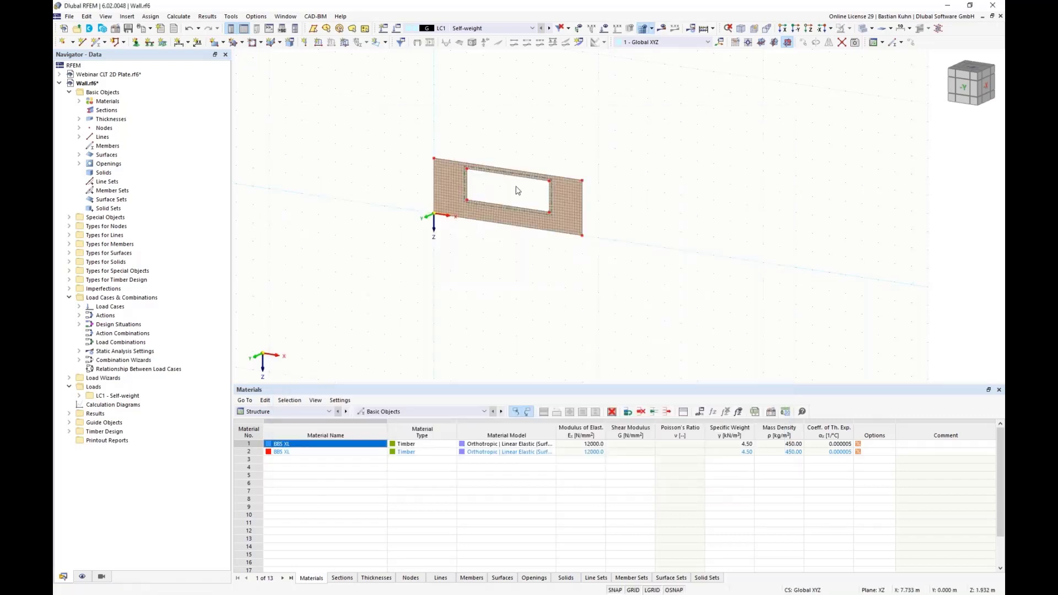
{"action": "scroll", "coordinate": [518, 190], "scroll_direction": "up", "scroll_amount": 4}
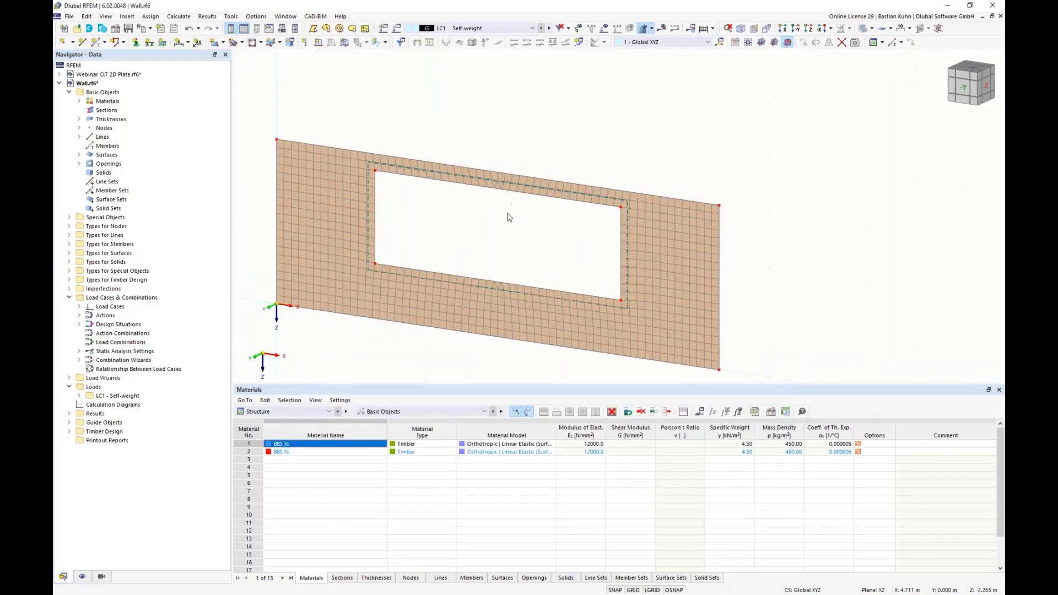
- Start assigning a nodal support and edit the Hinged type to also restrain rotation about the X-axis
{"action": "scroll", "coordinate": [509, 216], "scroll_direction": "down", "scroll_amount": 3}
{"action": "left_click", "coordinate": [137, 43]}
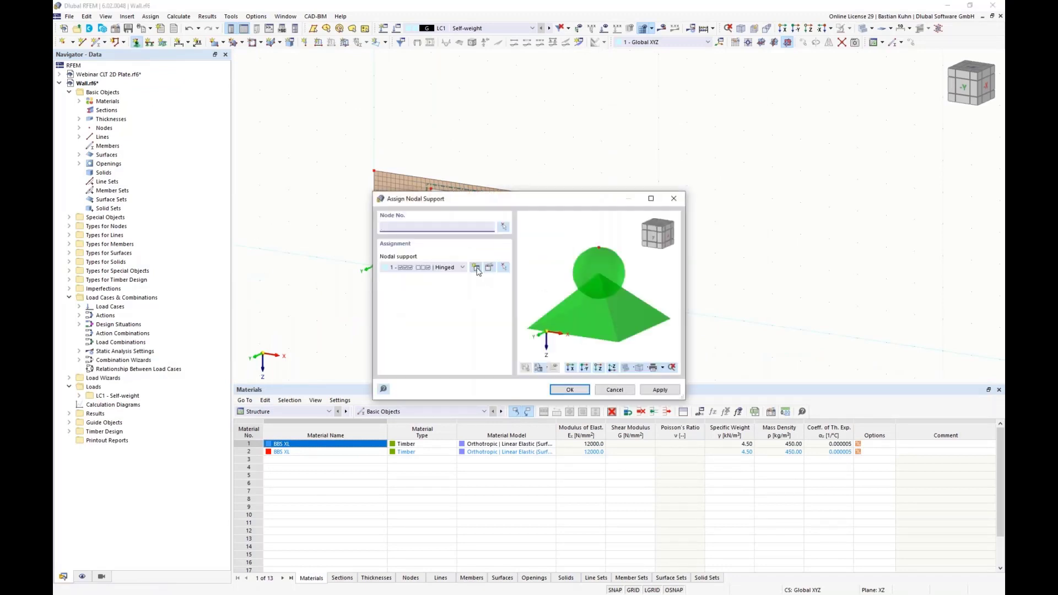
{"action": "left_click", "coordinate": [489, 269]}
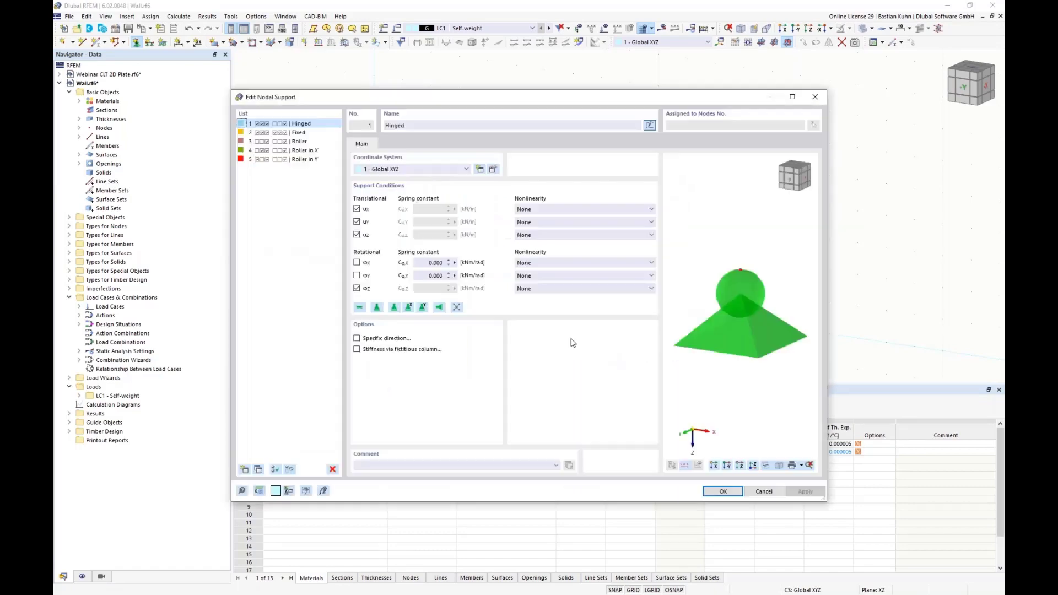
{"action": "left_click", "coordinate": [357, 263]}
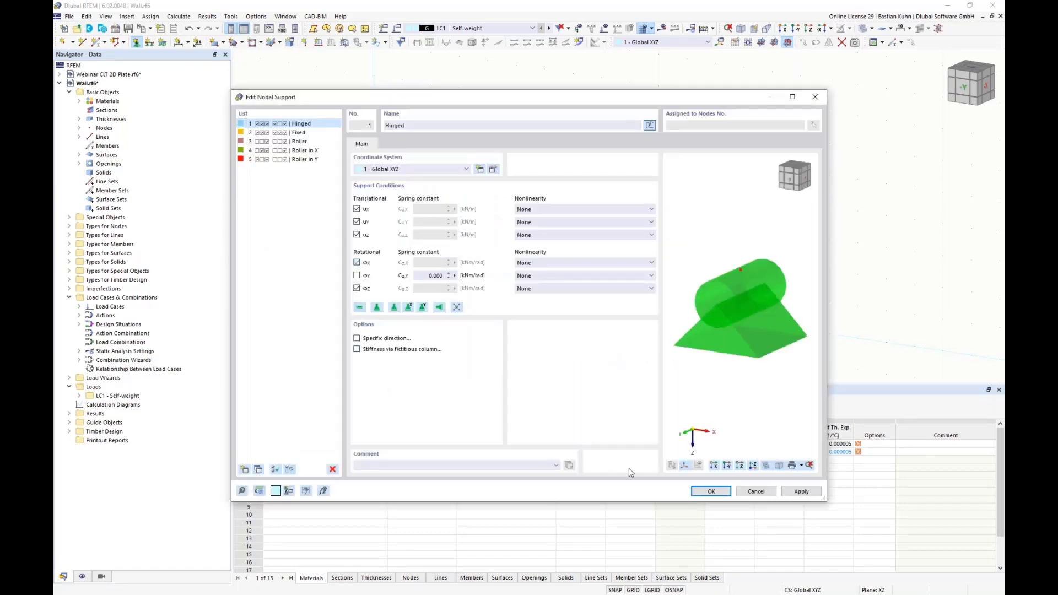
{"action": "left_click", "coordinate": [711, 491]}
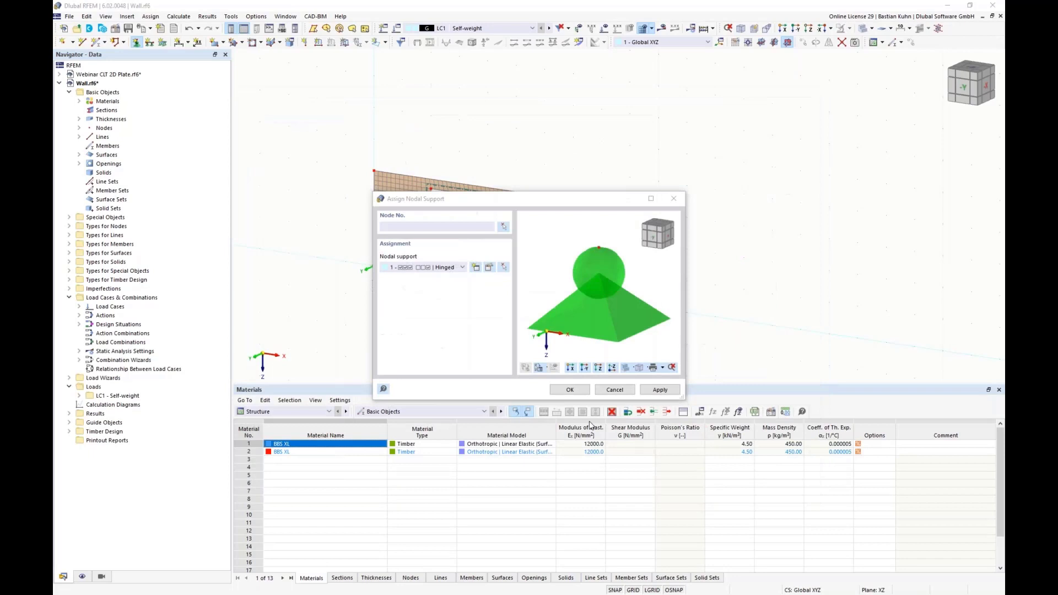
- Assign the Hinged support to the wall's origin corner and a new support type, free in X but restrained about X, to the other lower corner
{"action": "left_click", "coordinate": [571, 390]}
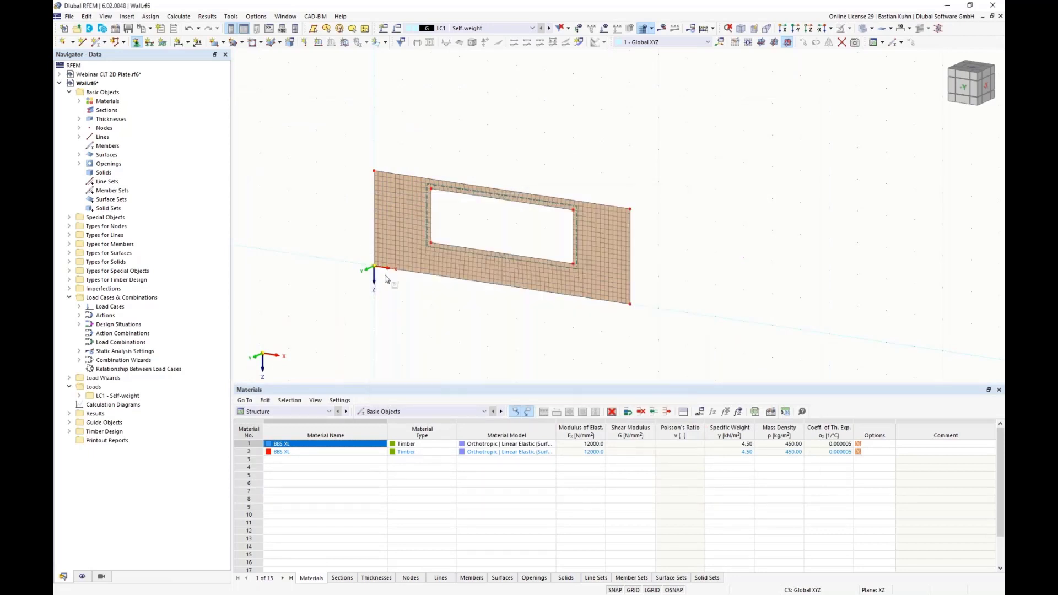
{"action": "left_click", "coordinate": [136, 44]}
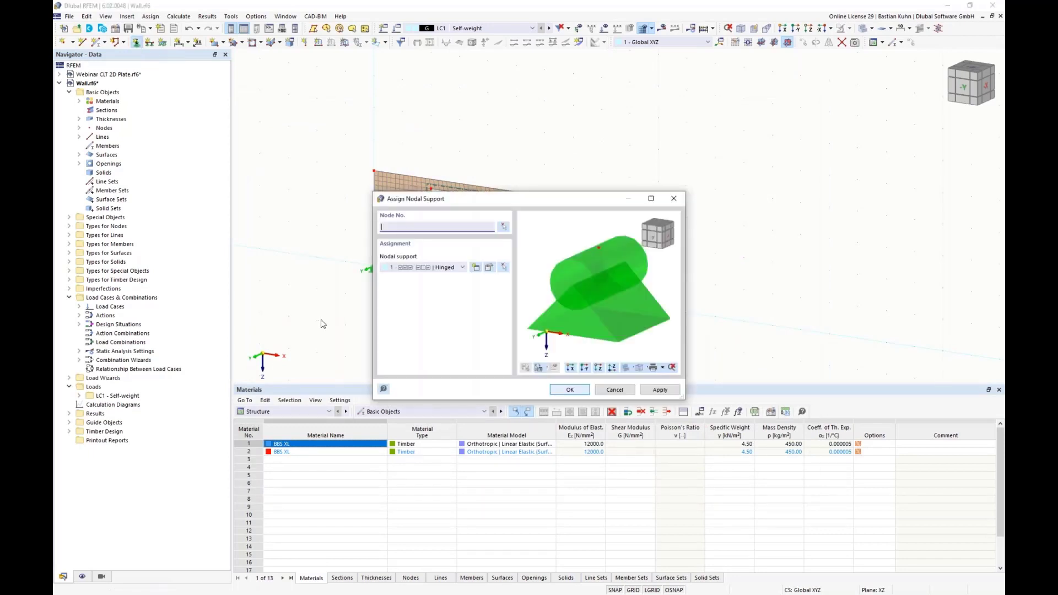
{"action": "left_click", "coordinate": [476, 269]}
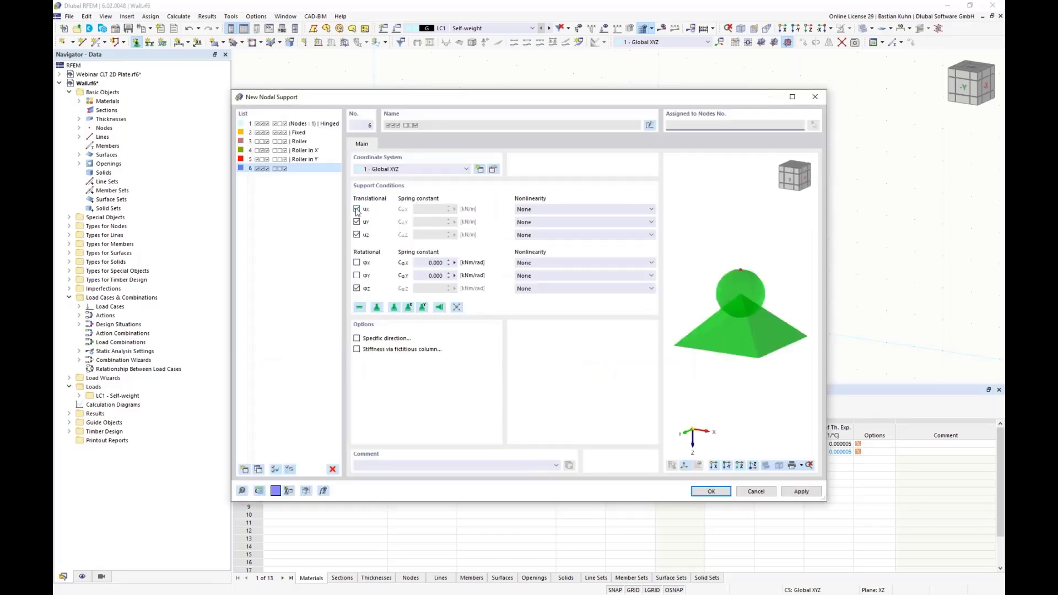
{"action": "left_click", "coordinate": [357, 209]}
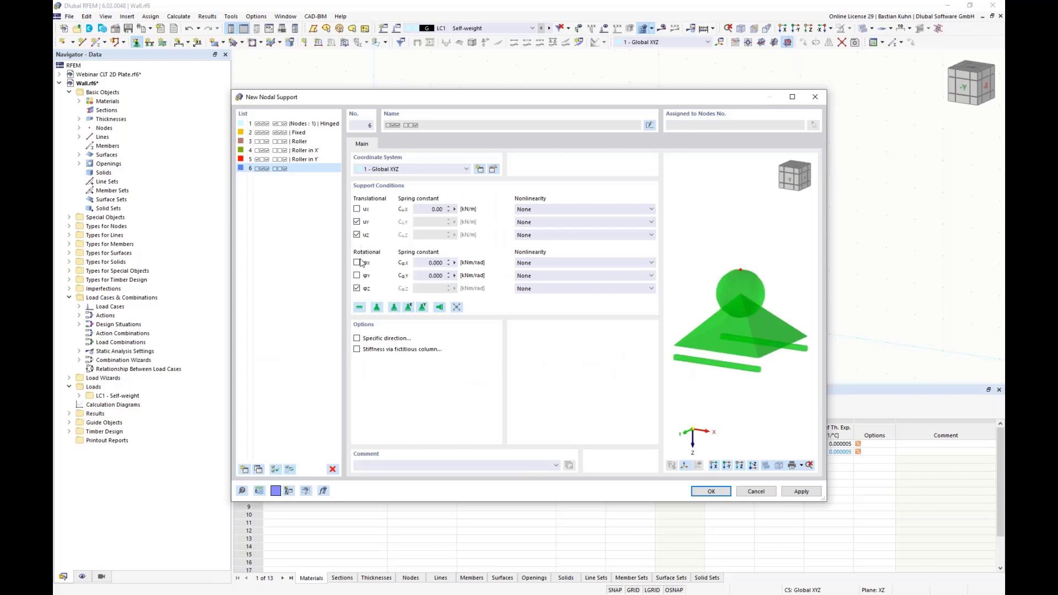
{"action": "left_click", "coordinate": [707, 491]}
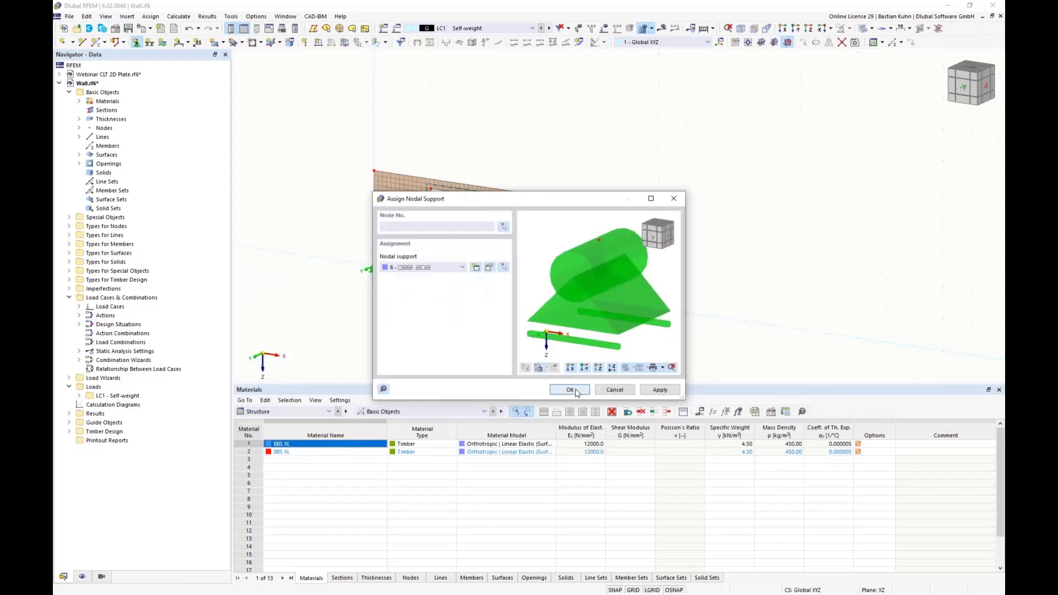
{"action": "left_click", "coordinate": [573, 391]}
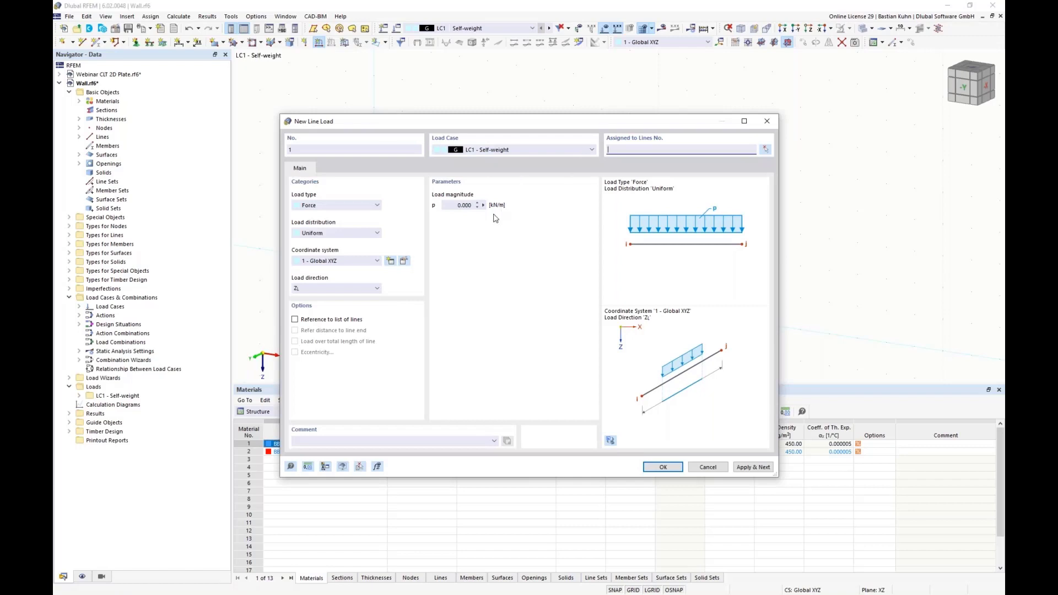
- Apply a uniform 2 kN/m line load in Z to the wall's upper edge in load case LC1
{"action": "left_click", "coordinate": [453, 206]}
{"action": "key", "text": "Return"}
{"action": "left_click", "coordinate": [523, 203]}
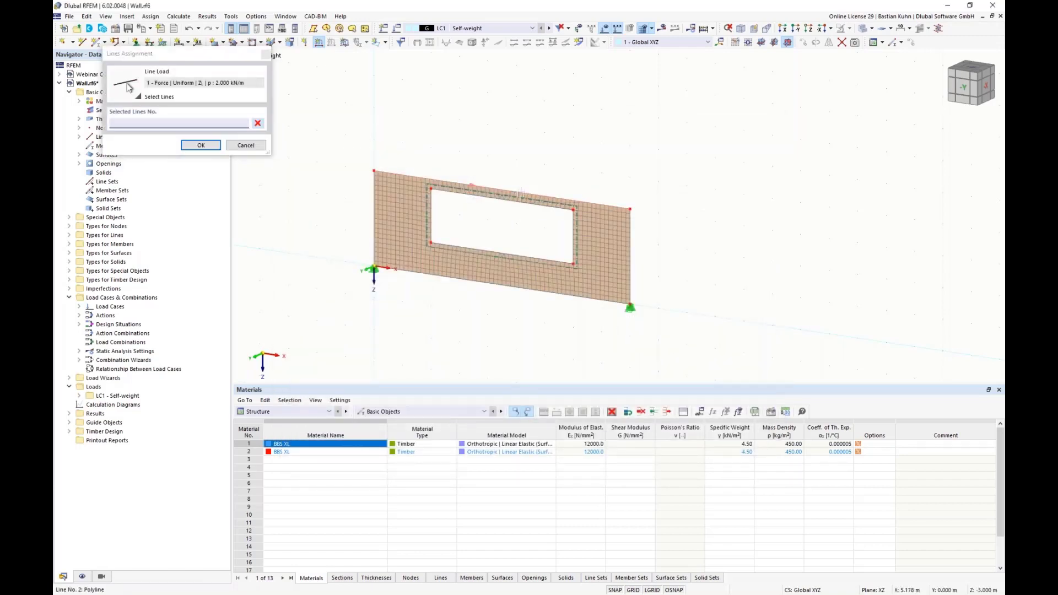
{"action": "left_click", "coordinate": [202, 145]}
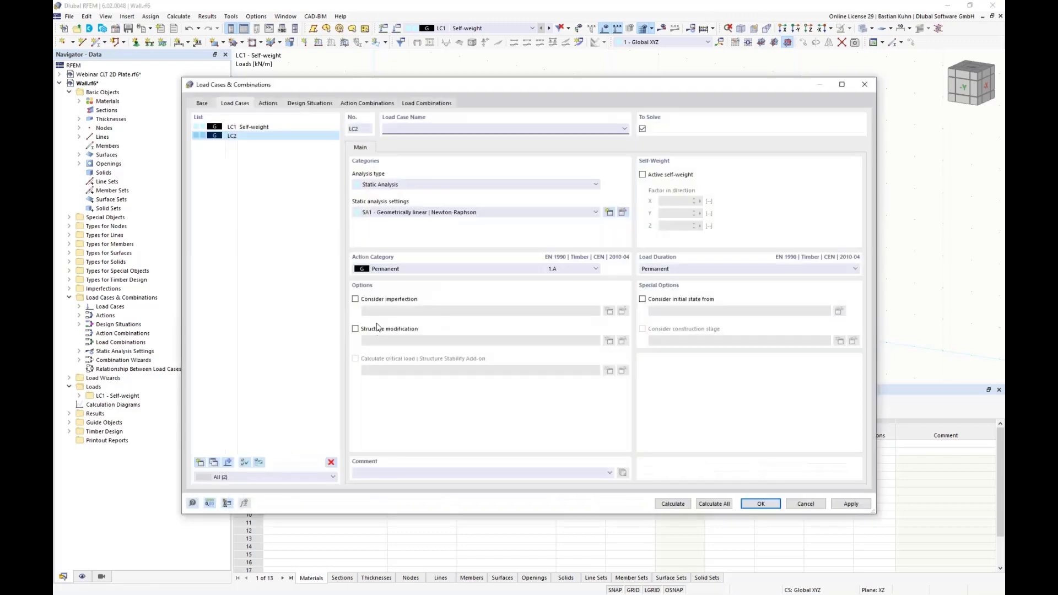
- Create load case LC2 with the action category Imposed loads - category A: domestic, residential areas
{"action": "left_click", "coordinate": [414, 268]}
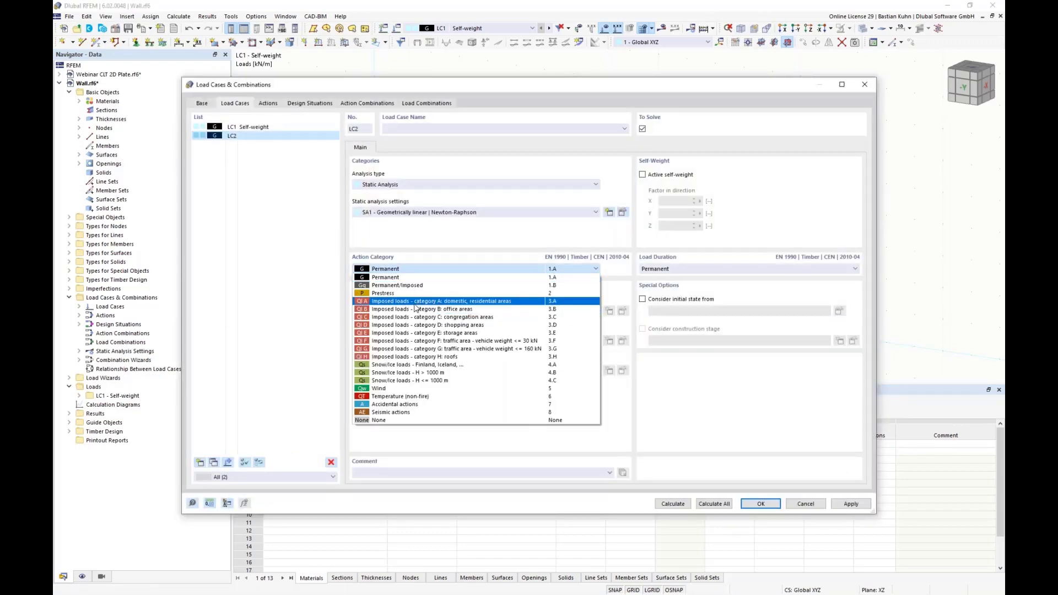
{"action": "left_click", "coordinate": [413, 300]}
{"action": "left_click", "coordinate": [760, 503]}
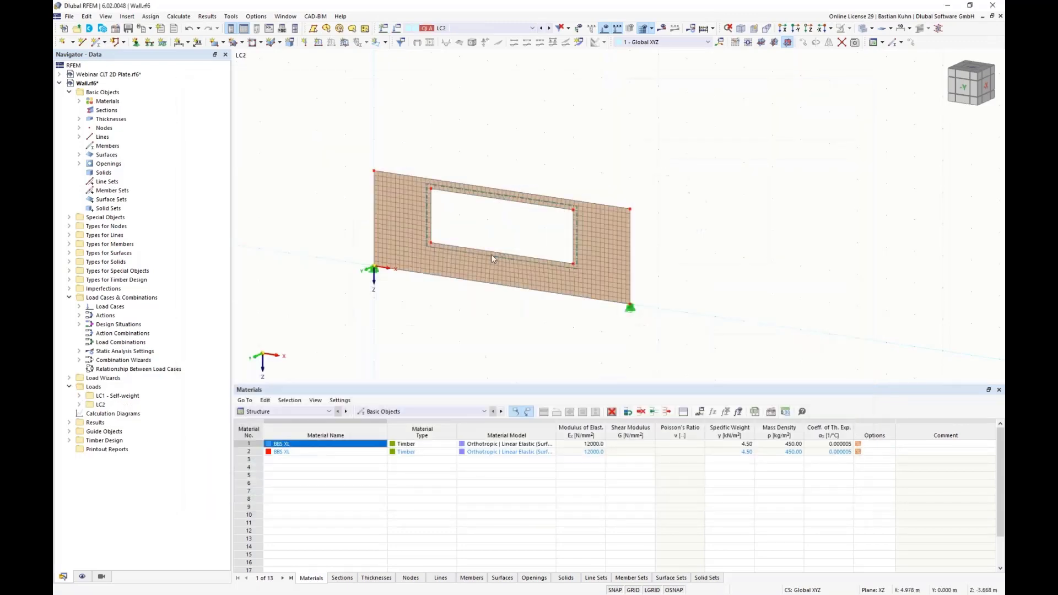
- Apply a uniform 10 kN/m line load in Z to the wall's lower edge in load case LC2
{"action": "left_click", "coordinate": [319, 45]}
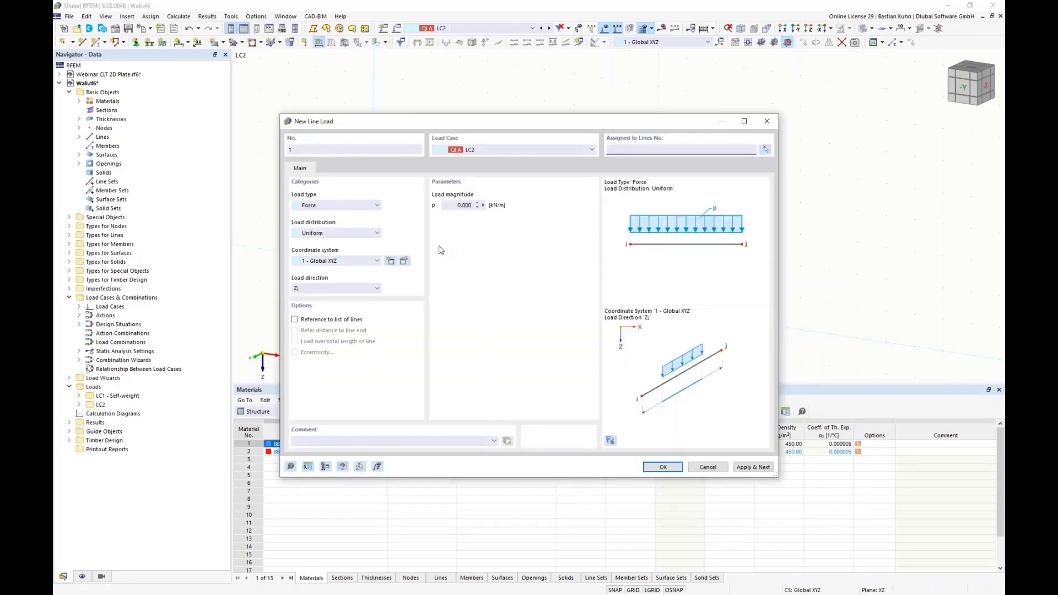
{"action": "left_click", "coordinate": [453, 207]}
{"action": "left_click", "coordinate": [663, 467]}
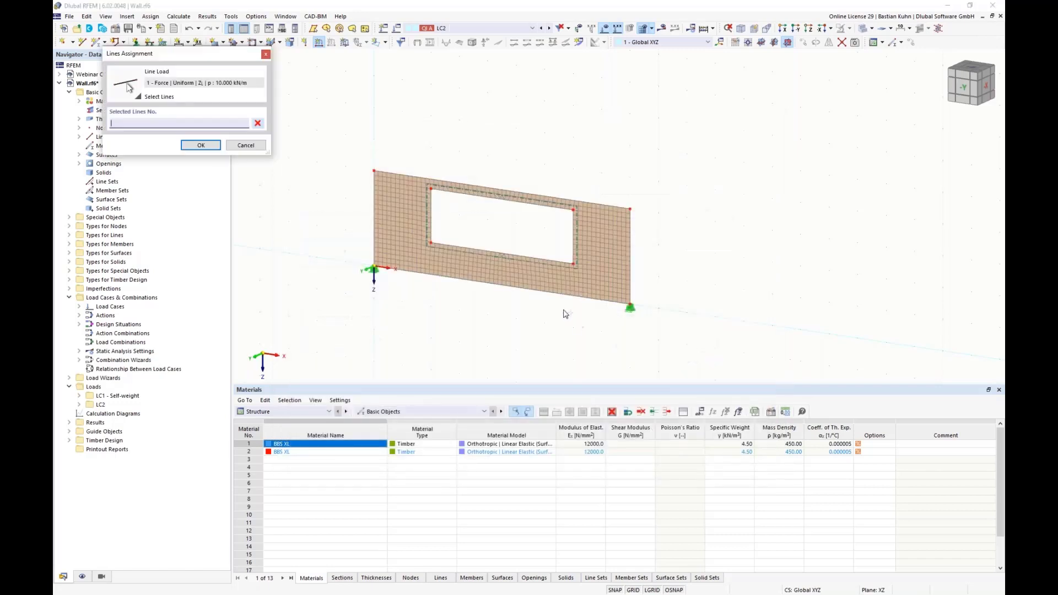
{"action": "left_click", "coordinate": [558, 291]}
{"action": "left_click", "coordinate": [204, 147]}
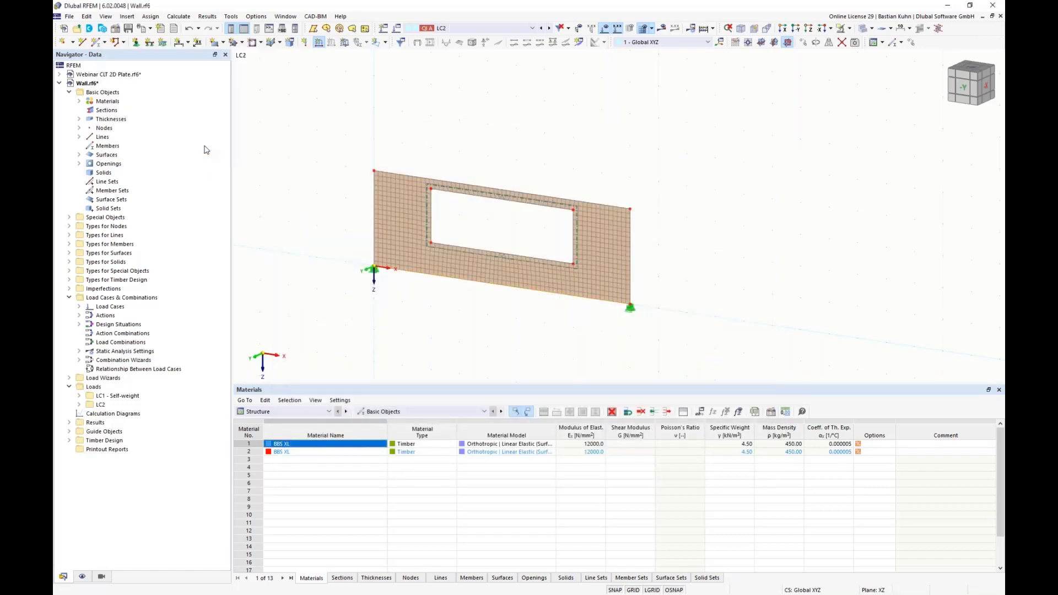
- Delete the SLS - Characteristic and SLS - Quasi-permanent design situations from the load cases and combinations
{"action": "right_click", "coordinate": [94, 300]}
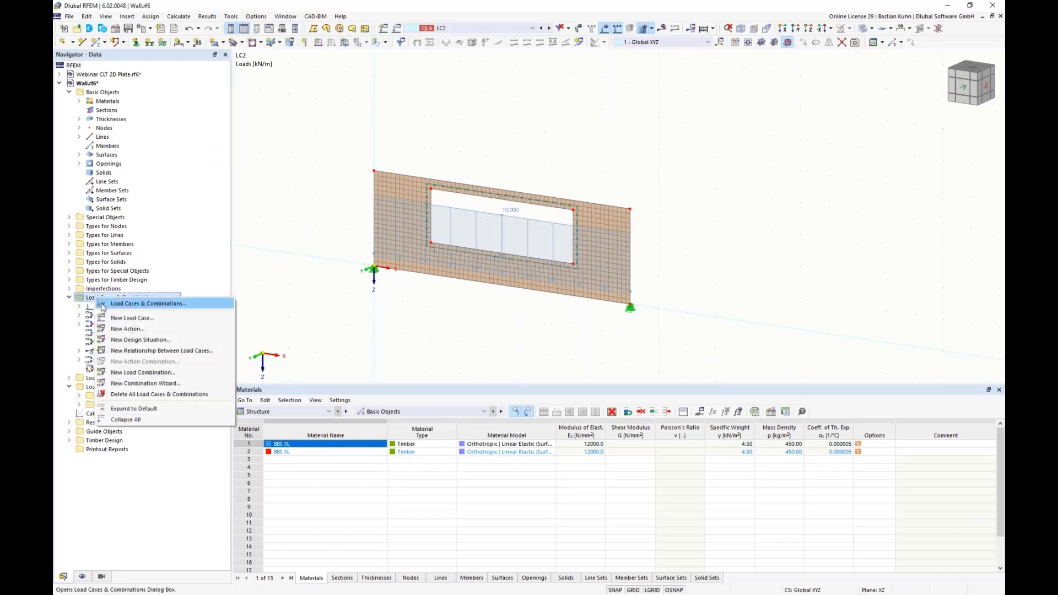
{"action": "left_click", "coordinate": [143, 303]}
{"action": "left_click_drag", "start_coordinate": [472, 87], "coordinate": [487, 298]}
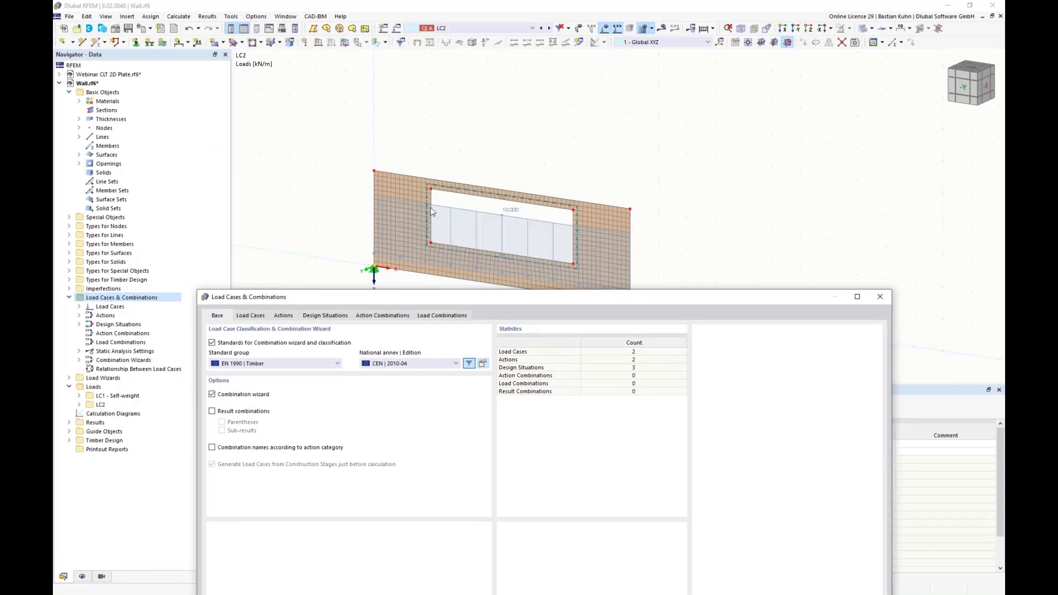
{"action": "left_click", "coordinate": [323, 316]}
{"action": "left_click", "coordinate": [324, 348]}
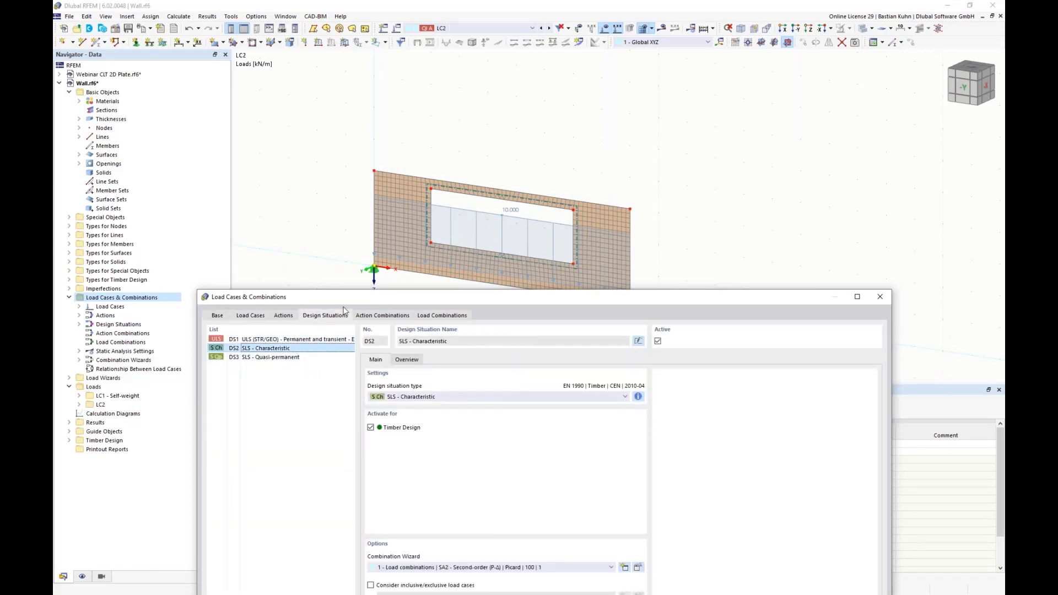
{"action": "left_click_drag", "start_coordinate": [345, 287], "coordinate": [583, 15]}
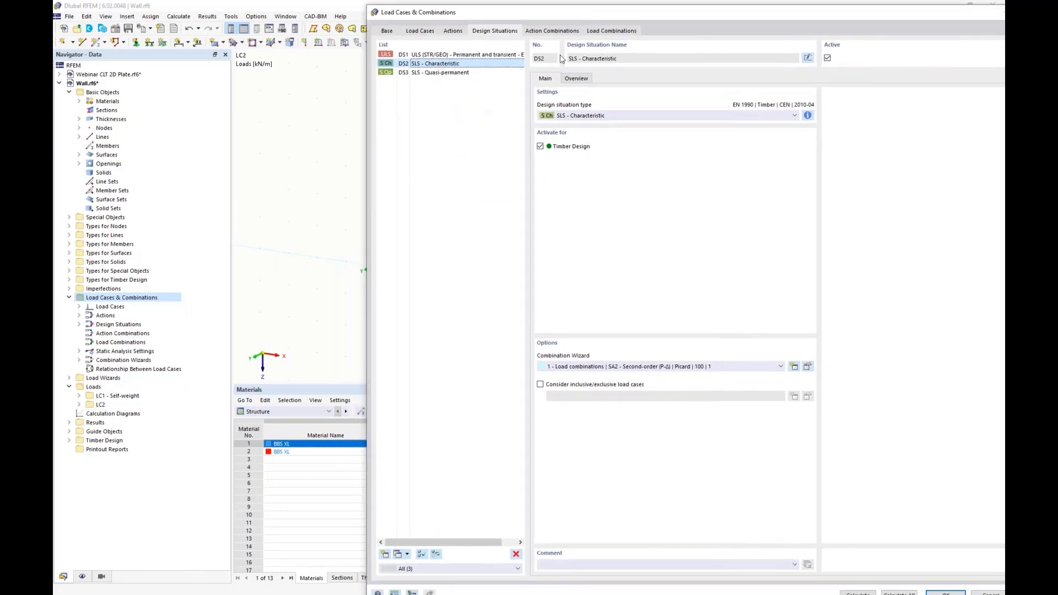
{"action": "left_click", "coordinate": [471, 73], "text": "shift"}
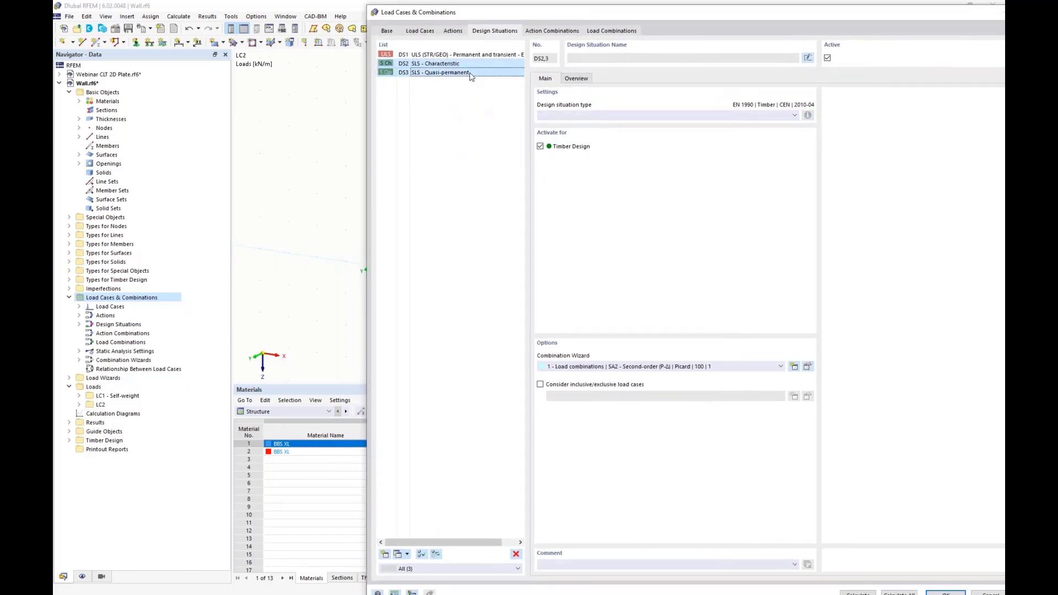
{"action": "left_click", "coordinate": [515, 556]}
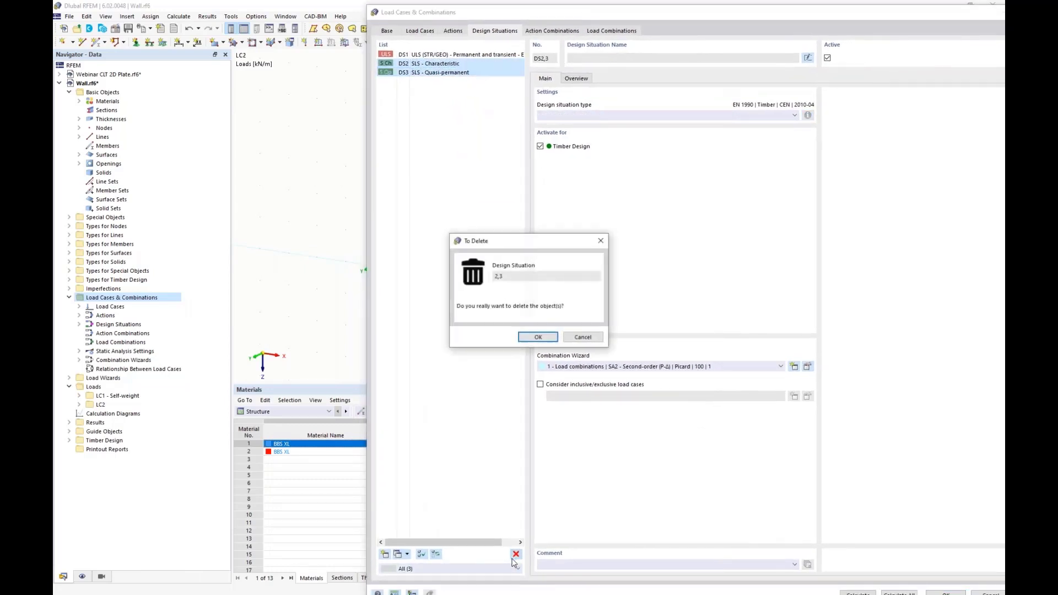
{"action": "left_click", "coordinate": [538, 336]}
- Assign the geometrically linear SA1 combination wizard to the ULS design situation and generate its load combinations
{"action": "left_click", "coordinate": [565, 371]}
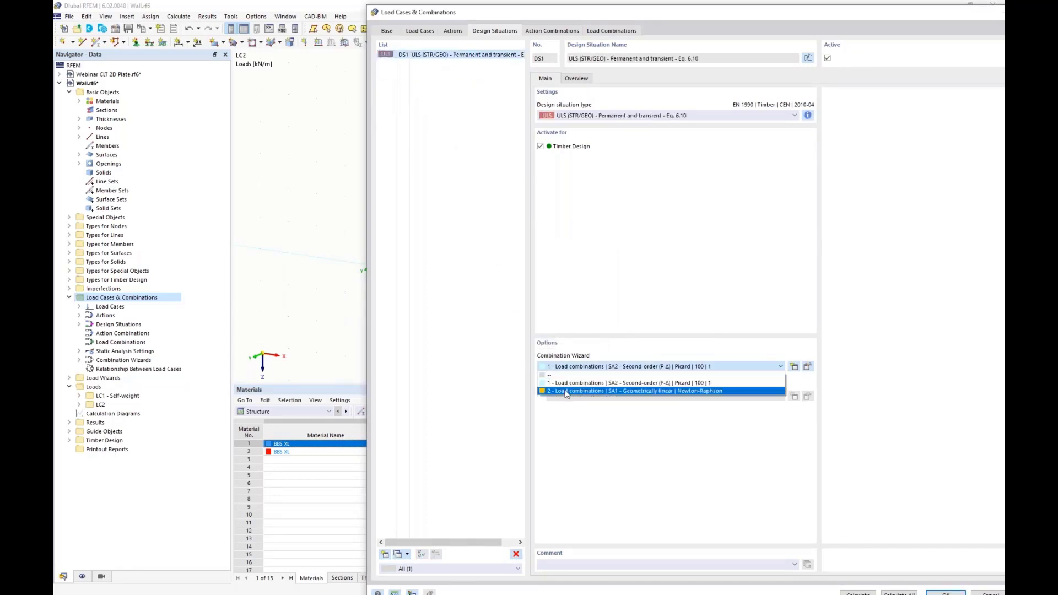
{"action": "left_click", "coordinate": [565, 390]}
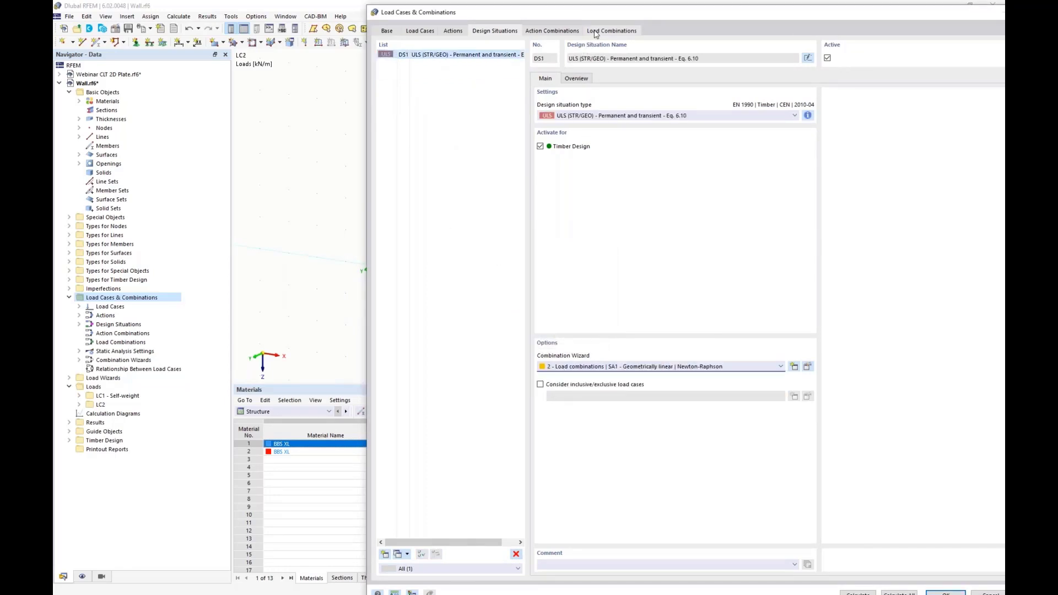
{"action": "left_click", "coordinate": [611, 31]}
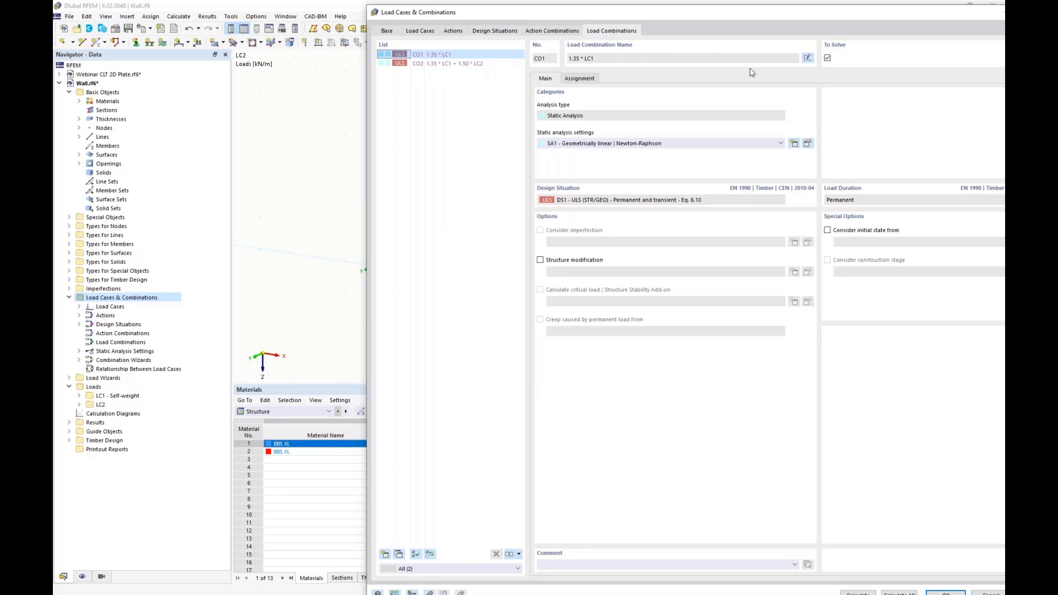
{"action": "left_click_drag", "start_coordinate": [812, 16], "coordinate": [660, 11]}
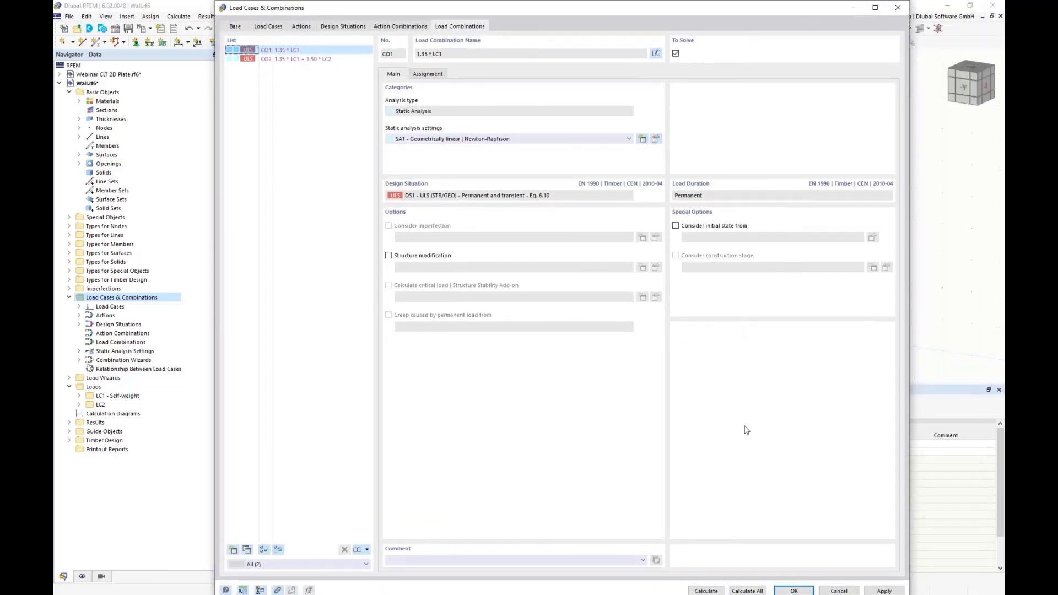
{"action": "left_click", "coordinate": [785, 590]}
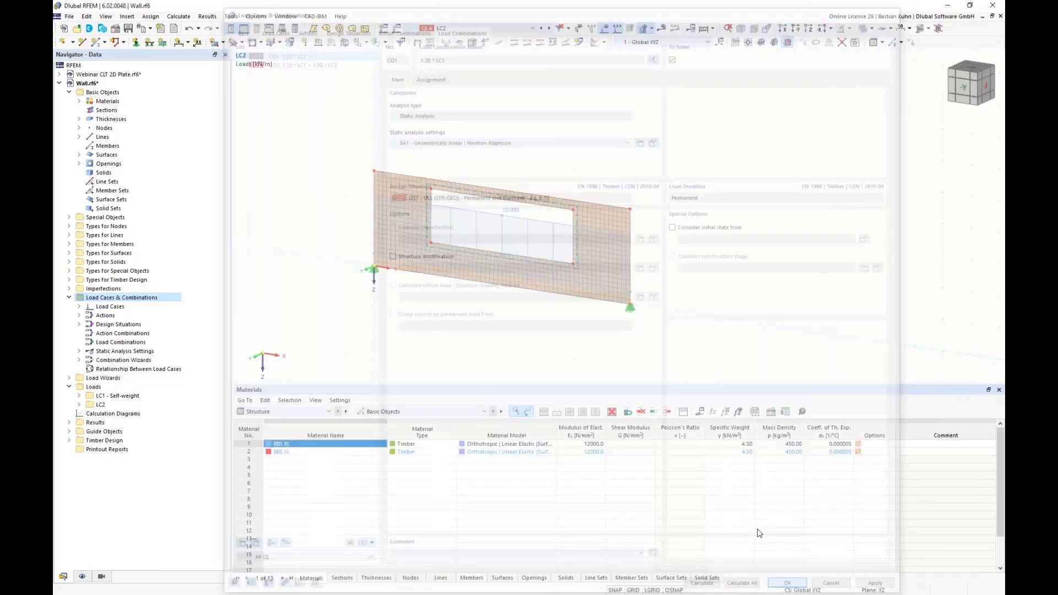
- Show the Timber Design input data and check the wall surface's design configurations
{"action": "left_click", "coordinate": [319, 412]}
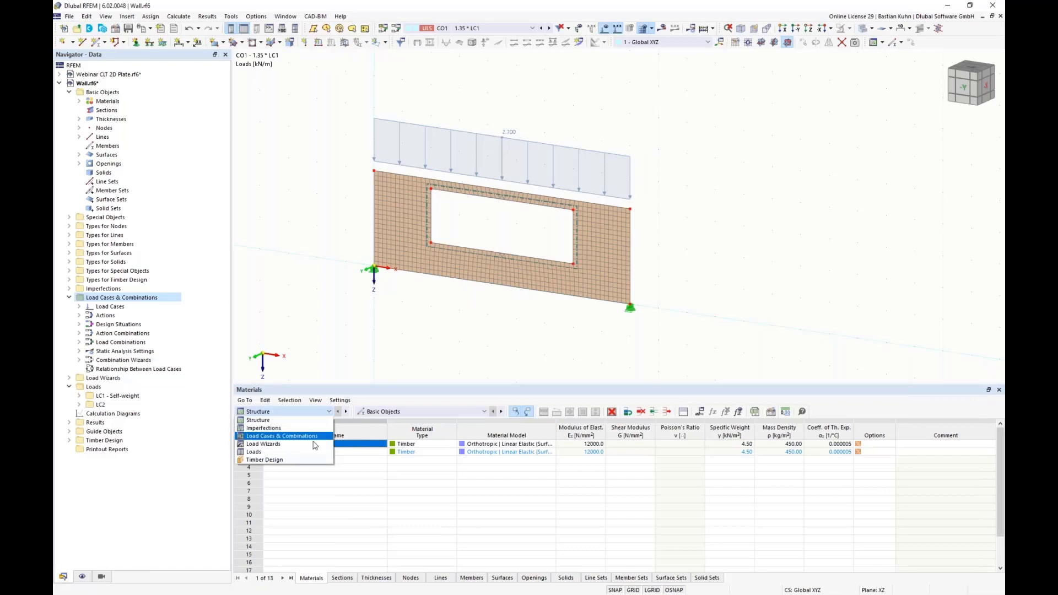
{"action": "left_click", "coordinate": [278, 444]}
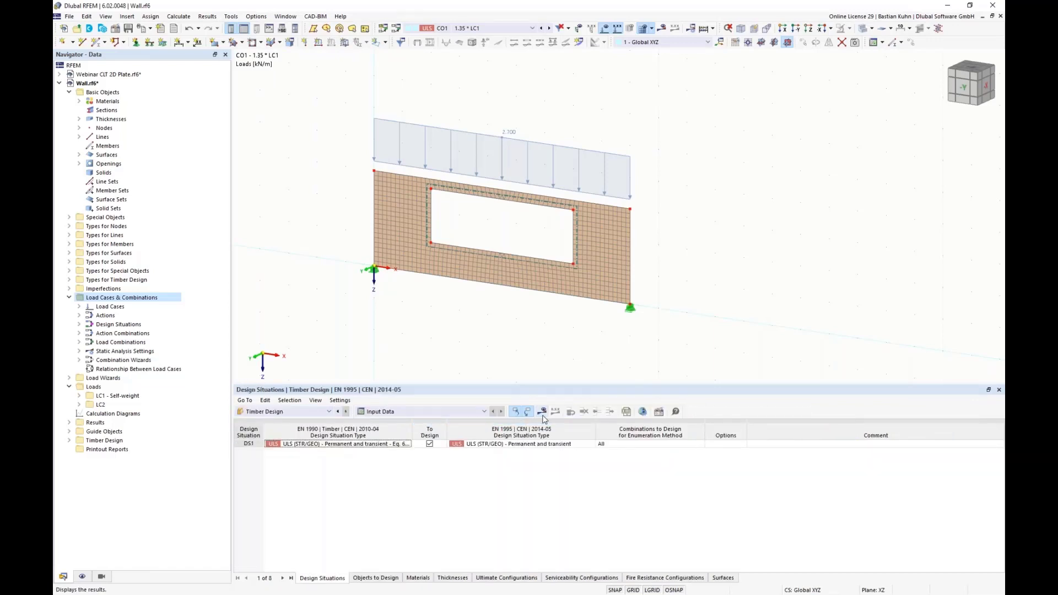
{"action": "double_click", "coordinate": [544, 282]}
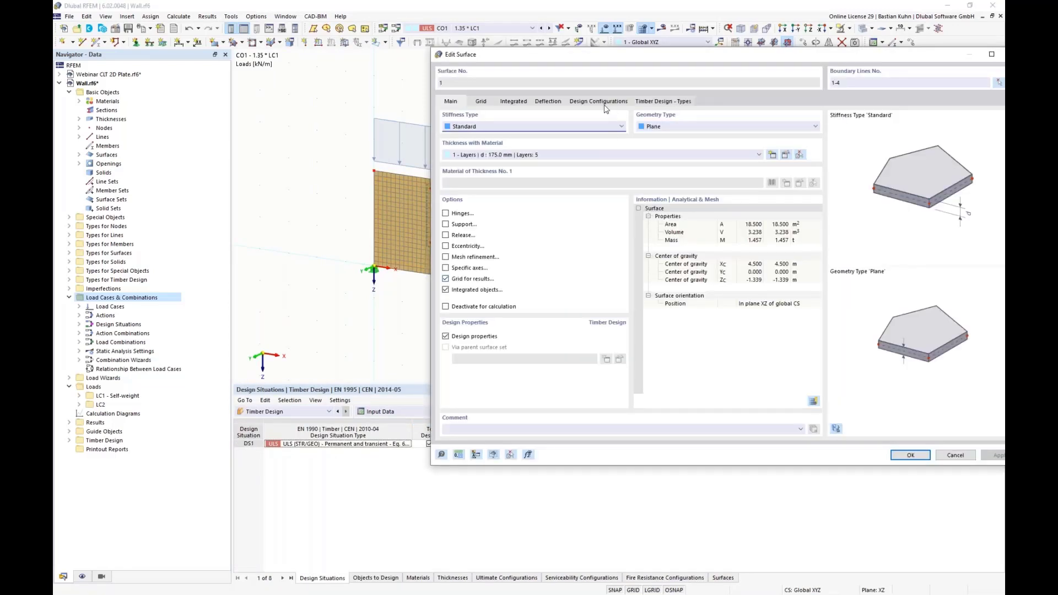
{"action": "left_click", "coordinate": [597, 102]}
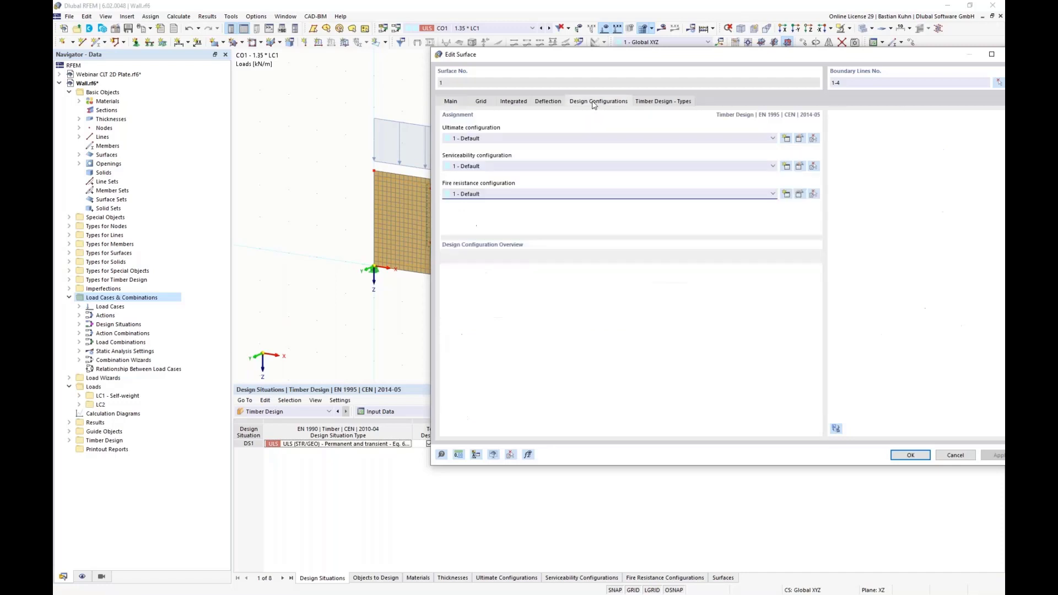
{"action": "left_click", "coordinate": [908, 456]}
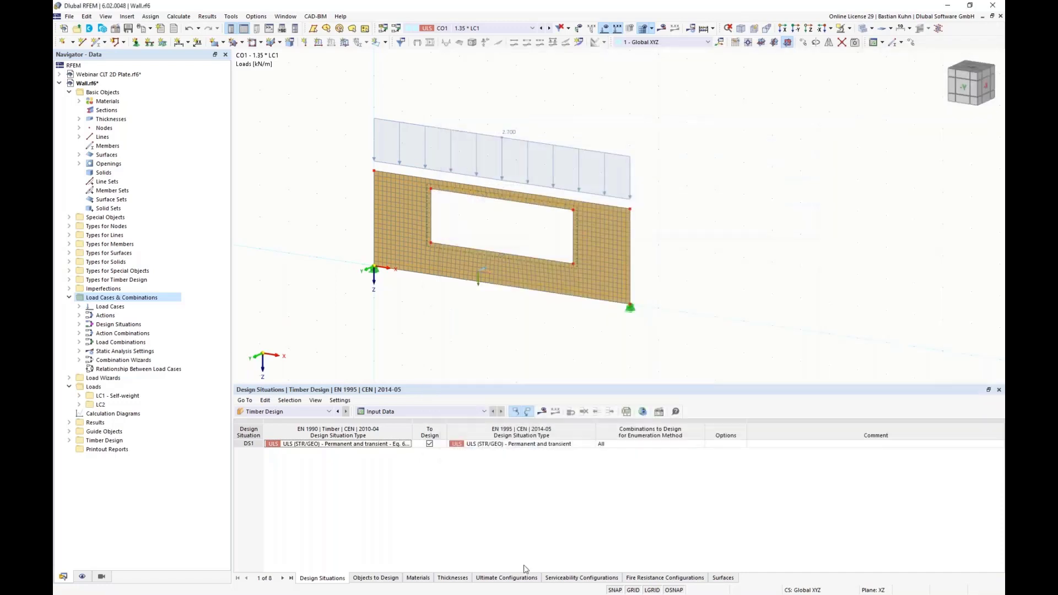
- Run the Timber Design calculation and display the design check ratios on the wall
{"action": "left_click", "coordinate": [542, 411]}
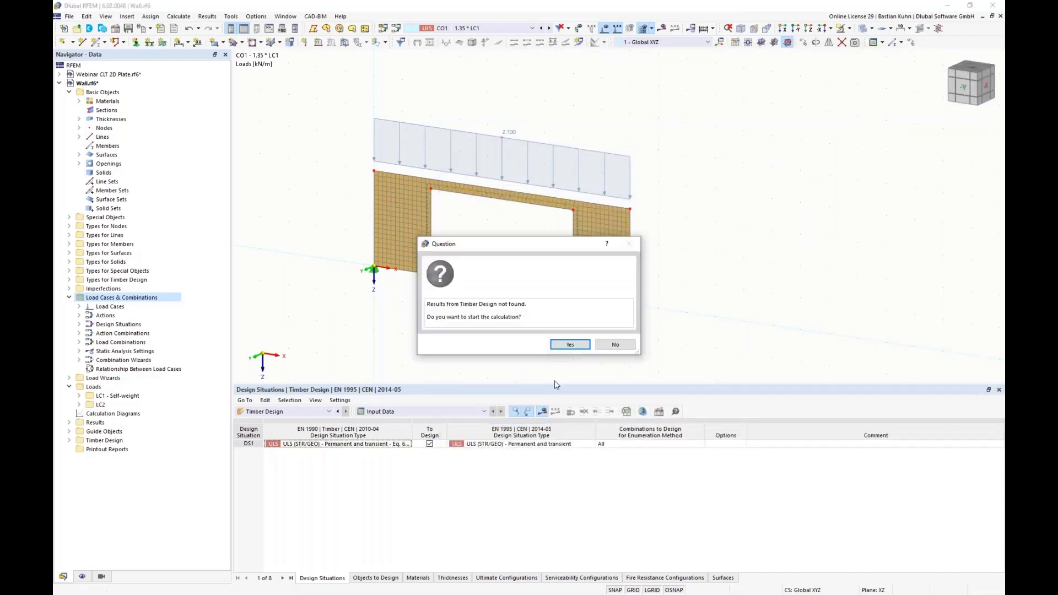
{"action": "left_click", "coordinate": [568, 345]}
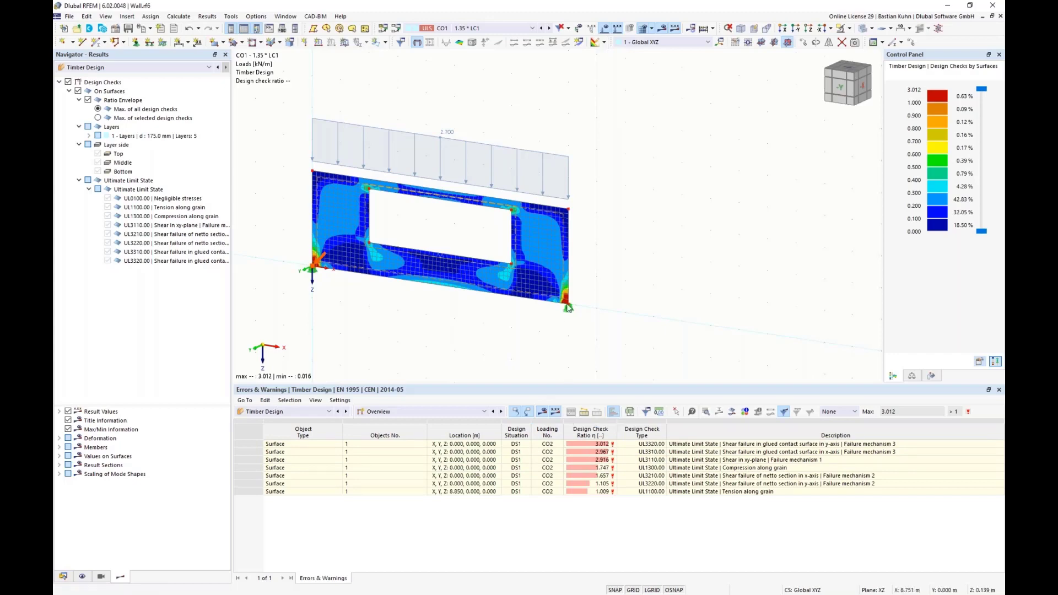
{"action": "scroll", "coordinate": [565, 305], "scroll_direction": "up", "scroll_amount": 2}
{"action": "scroll", "coordinate": [564, 305], "scroll_direction": "down", "scroll_amount": 5}
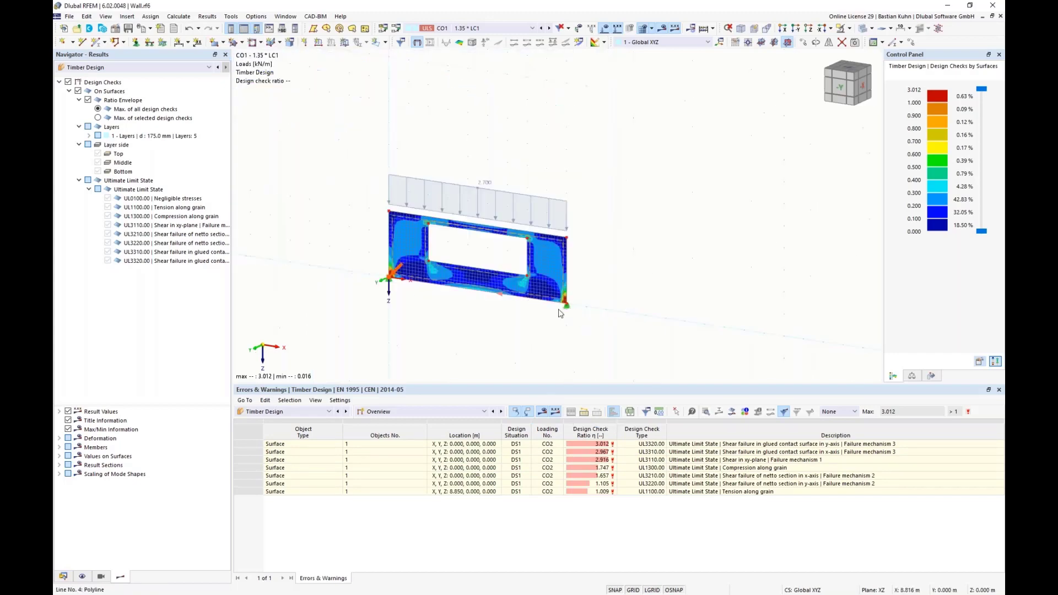
- Define a new rectangular surface results adjustment of 1.000 by 1.000 m and assign it to surface 1
{"action": "left_click", "coordinate": [127, 16]}
{"action": "mouse_move", "coordinate": [137, 37]}
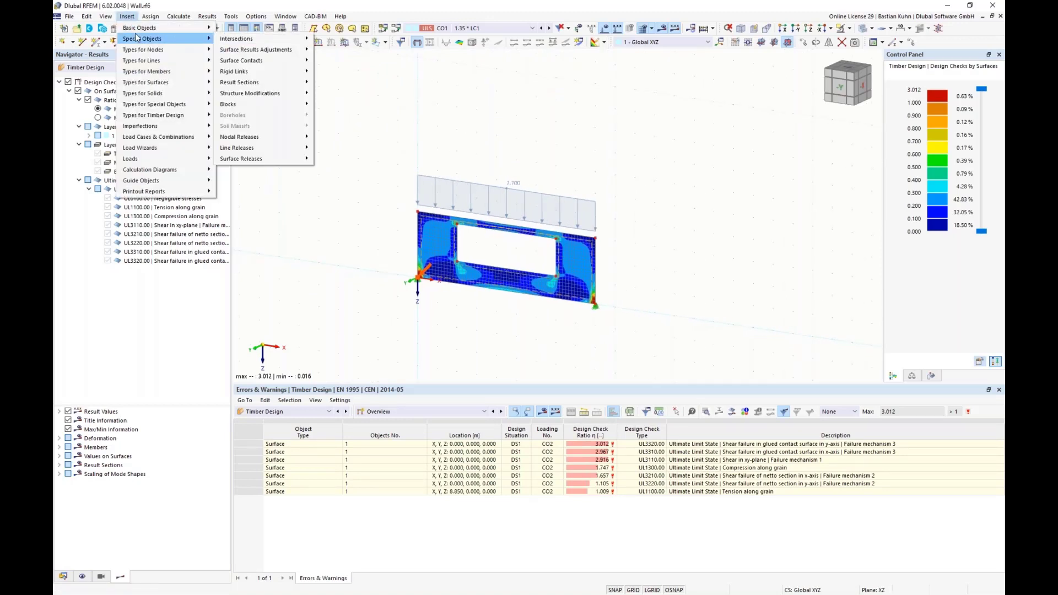
{"action": "mouse_move", "coordinate": [265, 49]}
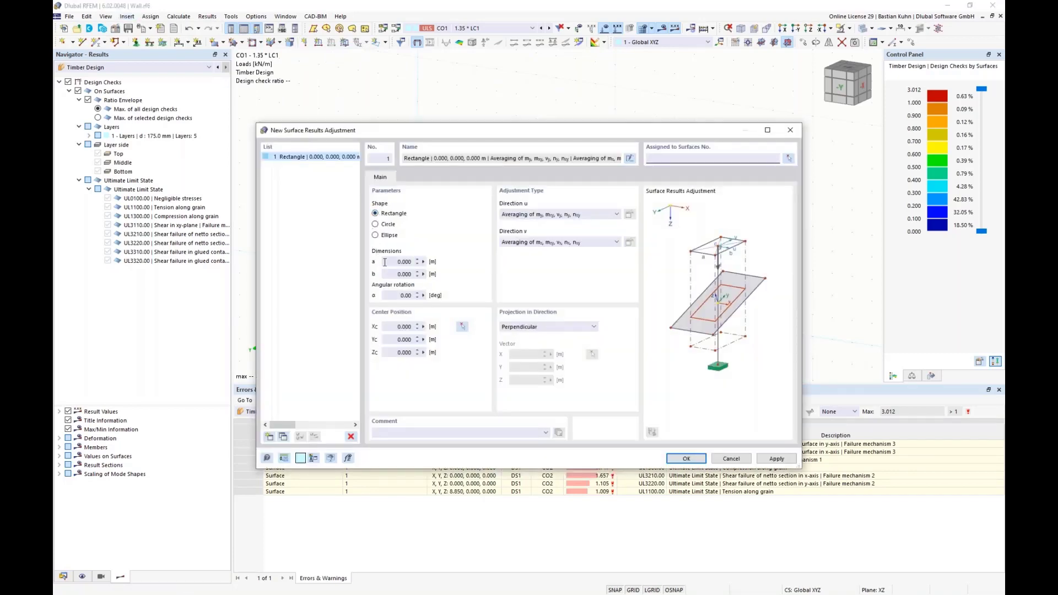
{"action": "left_click", "coordinate": [384, 263]}
{"action": "type", "text": "1"}
{"action": "key", "text": "Tab"}
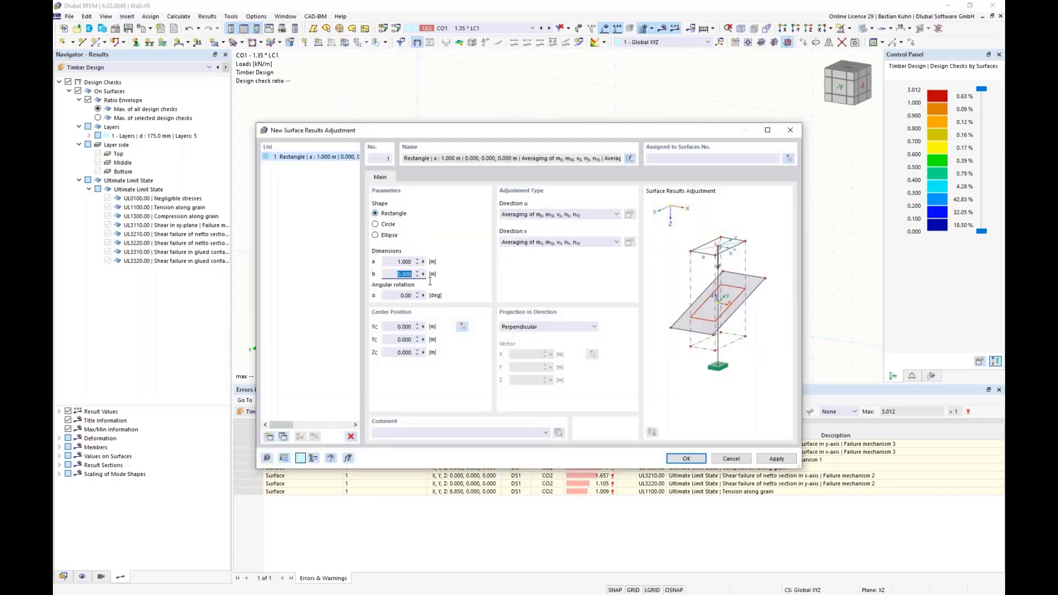
{"action": "type", "text": "1"}
{"action": "left_click", "coordinate": [788, 159]}
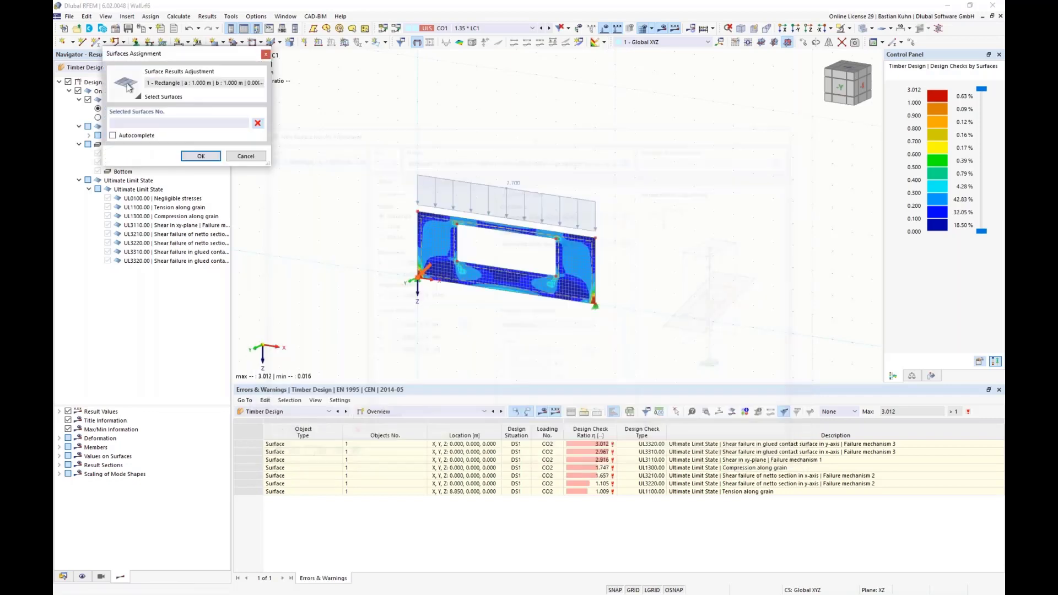
{"action": "left_click", "coordinate": [200, 157]}
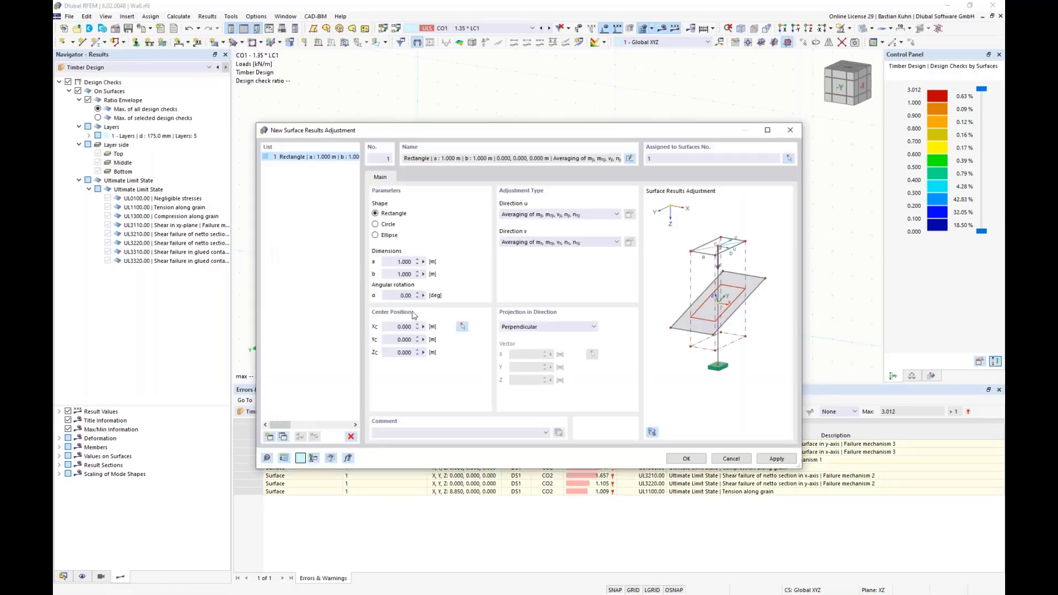
- Centre the surface results adjustment on the wall's support node at the origin and create it
{"action": "left_click", "coordinate": [460, 327]}
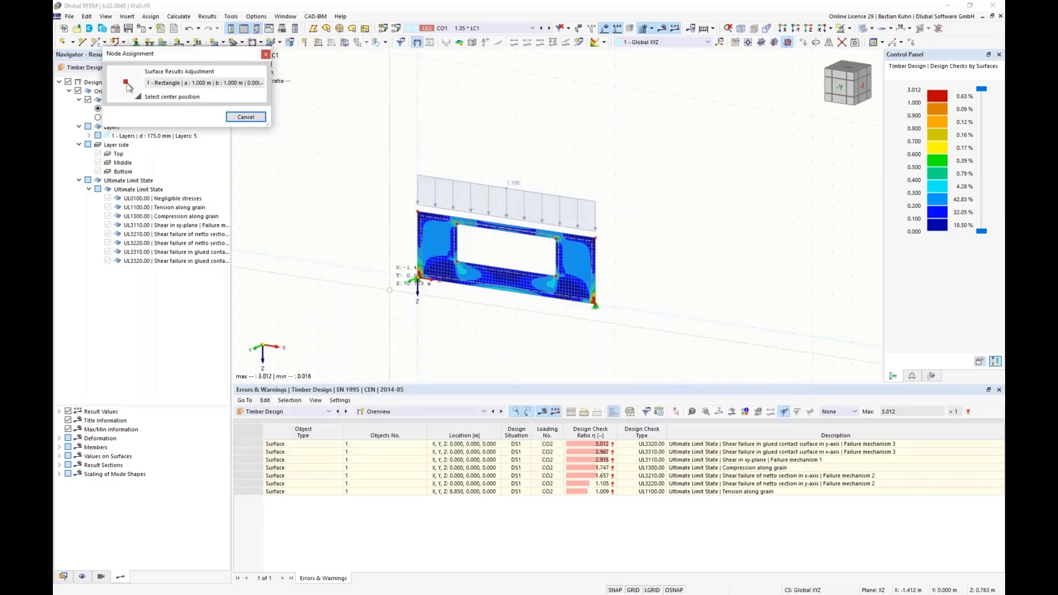
{"action": "left_click", "coordinate": [418, 278]}
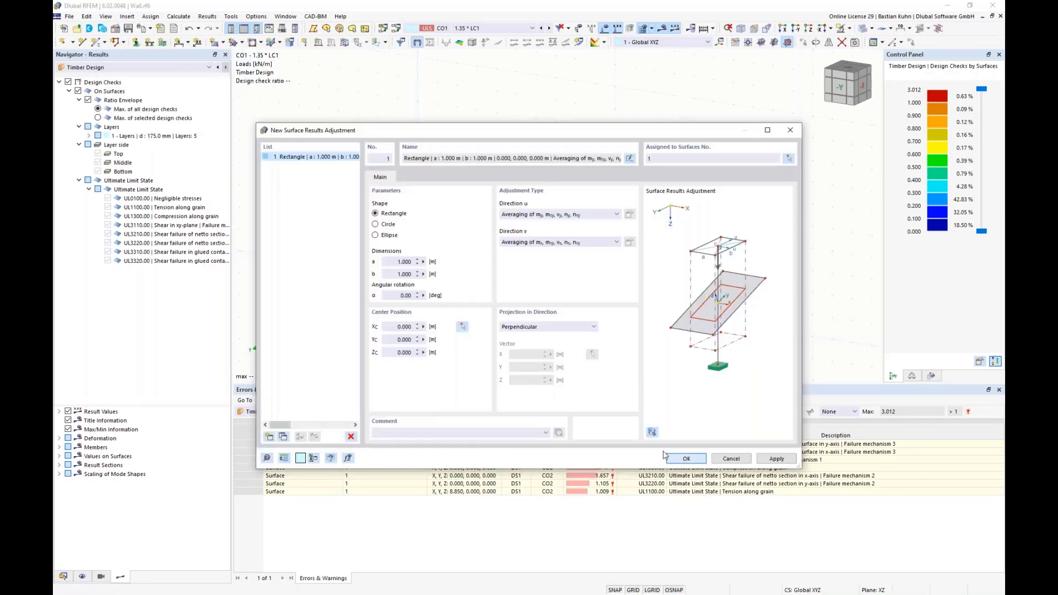
{"action": "left_click", "coordinate": [686, 458]}
{"action": "left_click", "coordinate": [568, 346]}
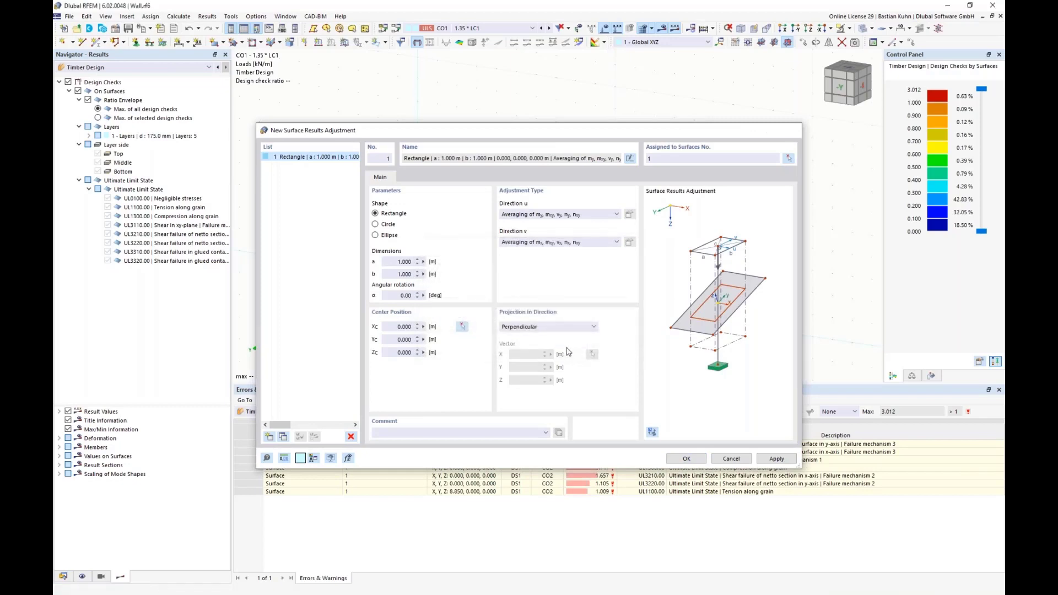
- Copy the surface results adjustment 9.000 m along X to the other support and rerun the Timber Design calculation
{"action": "left_click", "coordinate": [417, 278]}
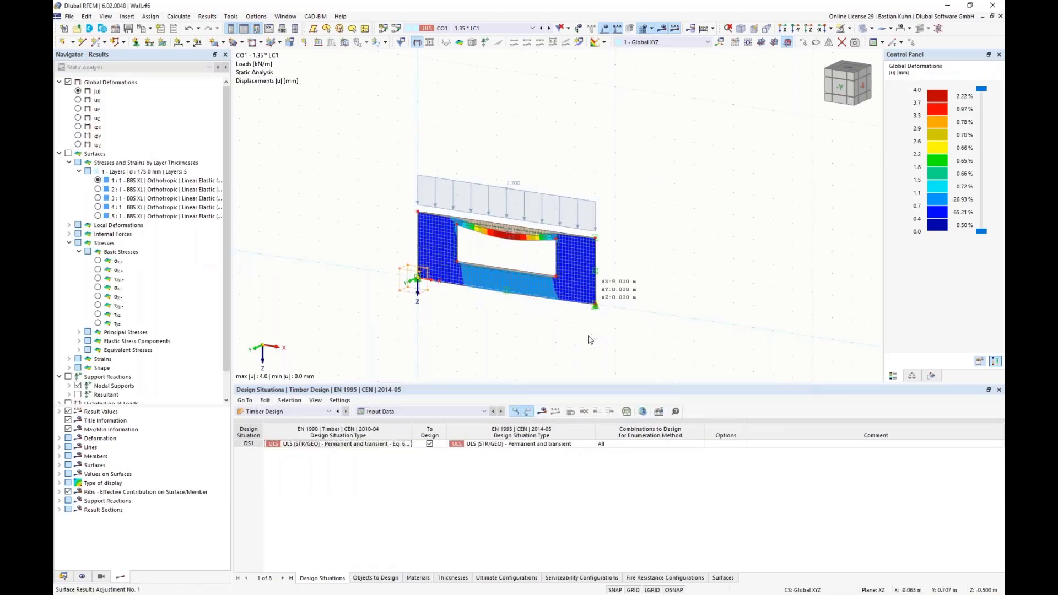
{"action": "left_click", "coordinate": [596, 306]}
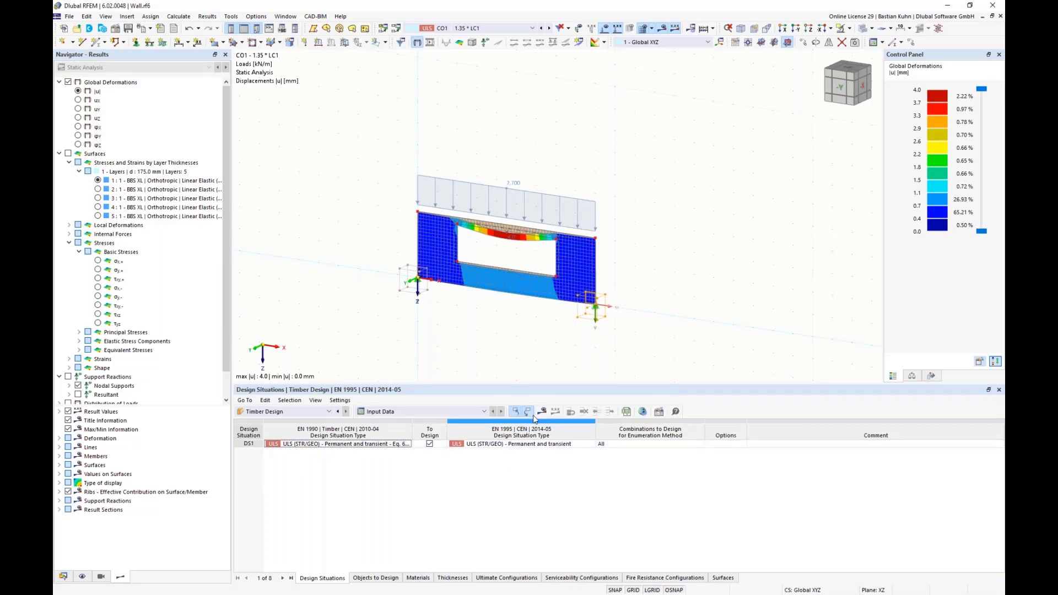
{"action": "left_click", "coordinate": [541, 412]}
{"action": "left_click", "coordinate": [567, 345]}
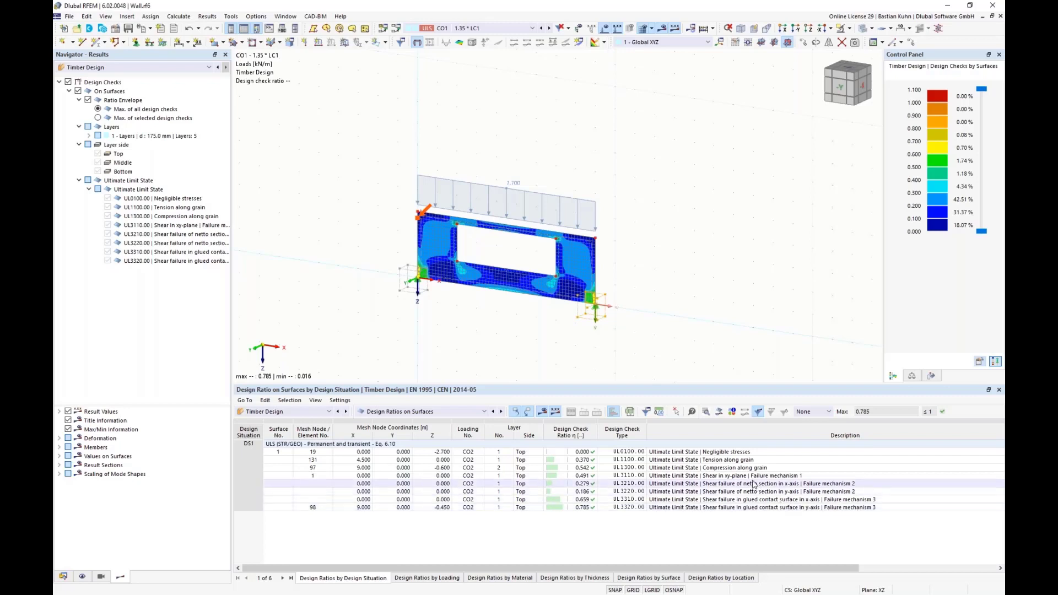
- Examine the failure mechanism 1 and 2 shear checks in the design ratios on surfaces and on the wall
{"action": "left_click", "coordinate": [731, 476]}
{"action": "scroll", "coordinate": [732, 483], "scroll_direction": "right", "scroll_amount": 2}
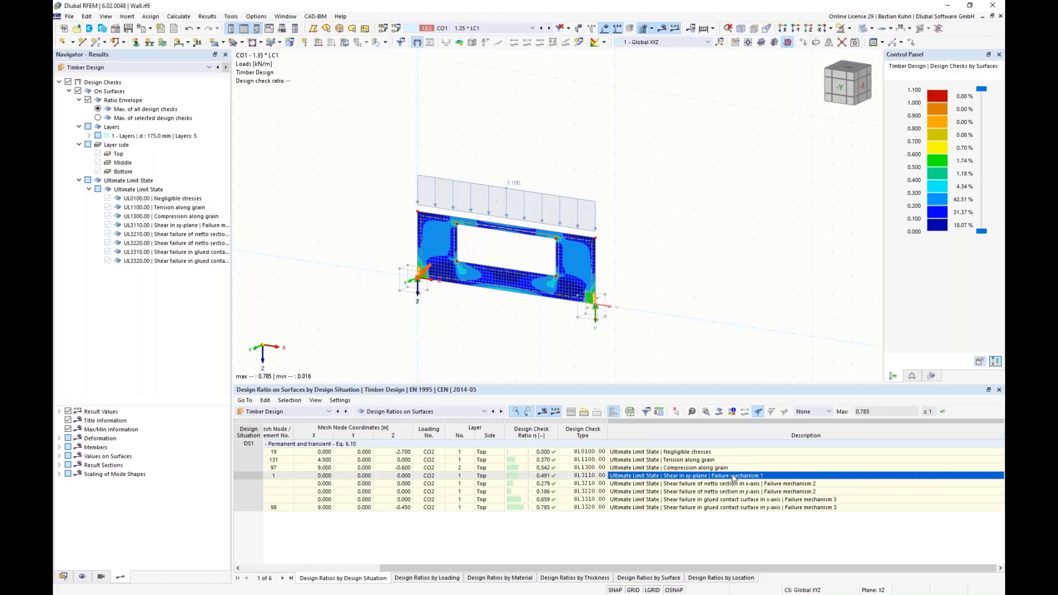
{"action": "scroll", "coordinate": [585, 272], "scroll_direction": "up", "scroll_amount": 5}
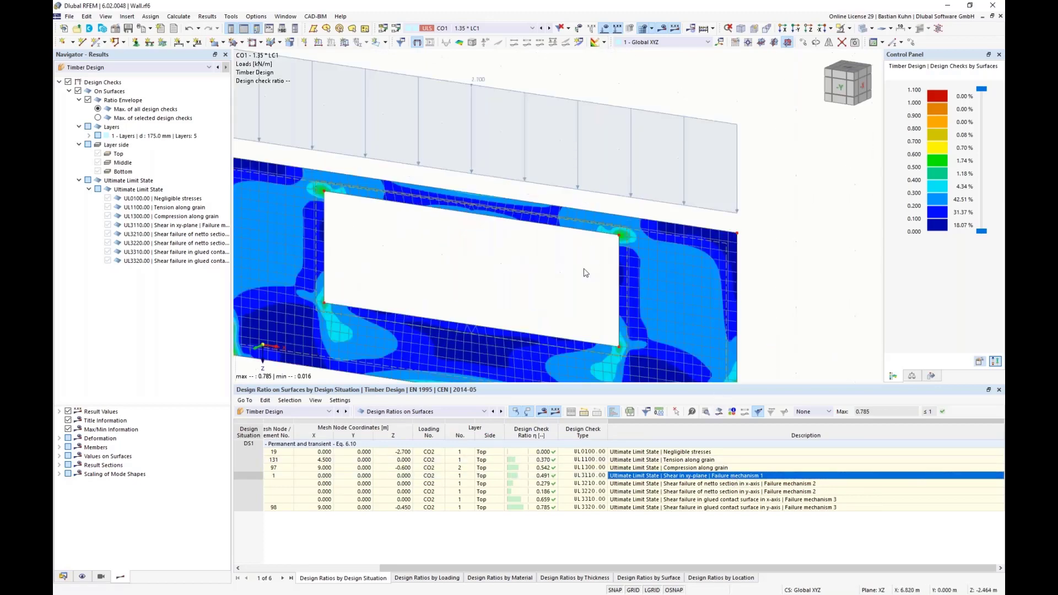
{"action": "left_click", "coordinate": [797, 484]}
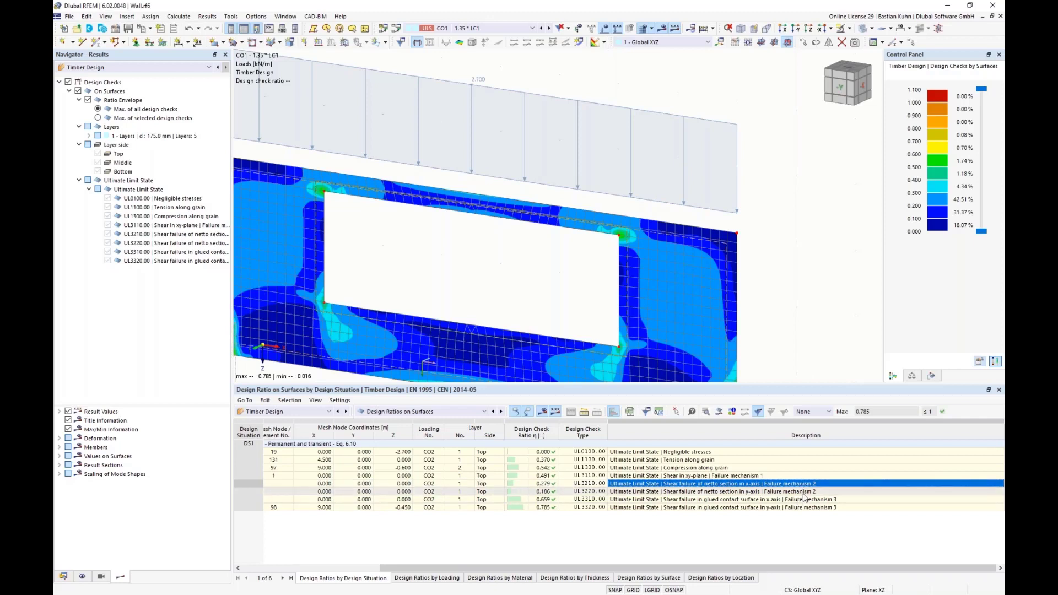
- Review the design check details for shear failure in the glued contact surface in x-axis, failure mechanism 3
{"action": "left_click", "coordinate": [800, 500]}
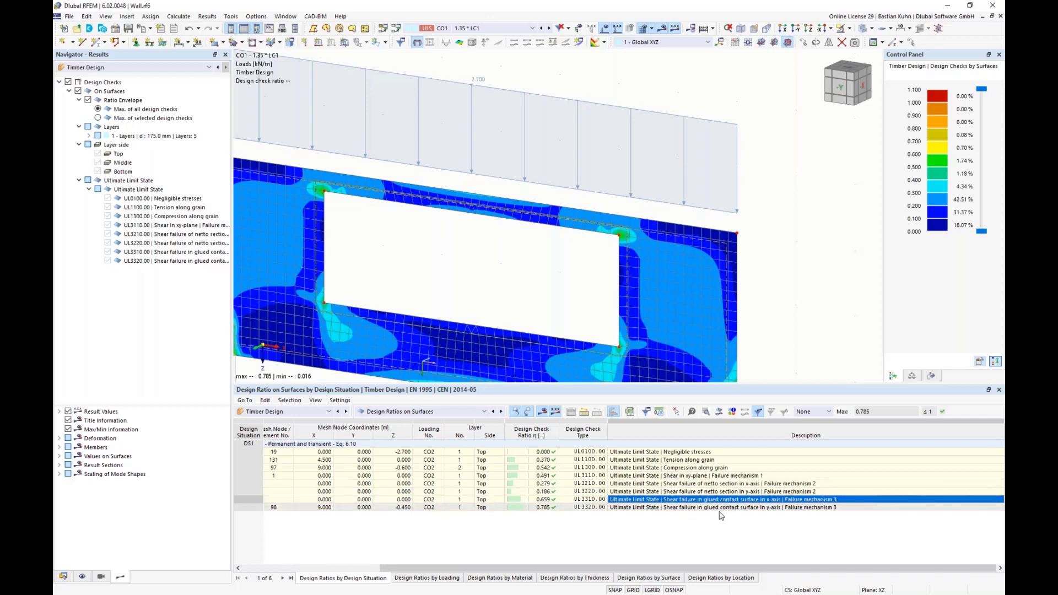
{"action": "double_click", "coordinate": [754, 500]}
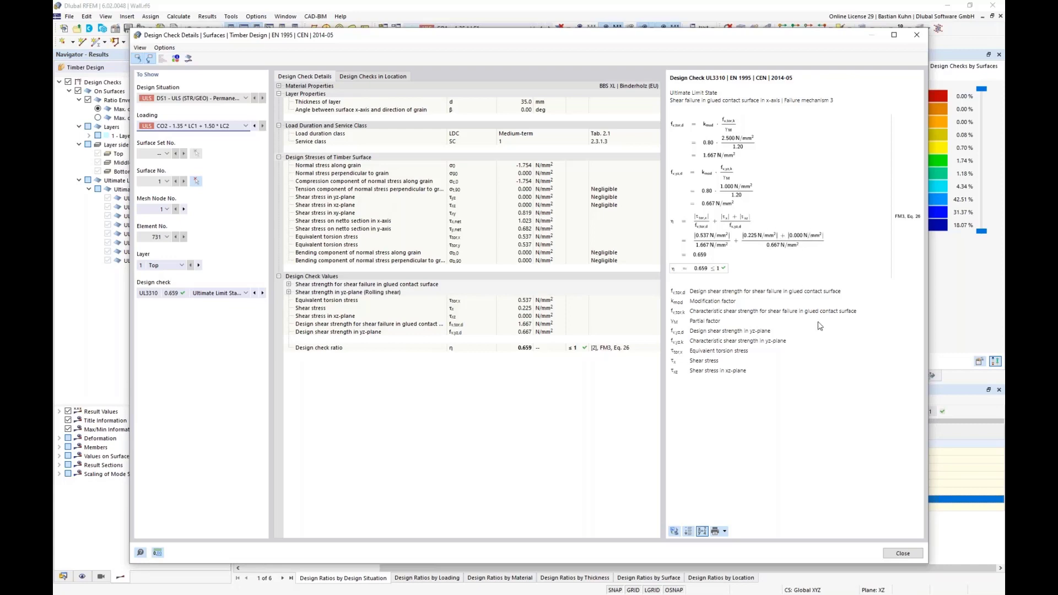
{"action": "left_click", "coordinate": [901, 554]}
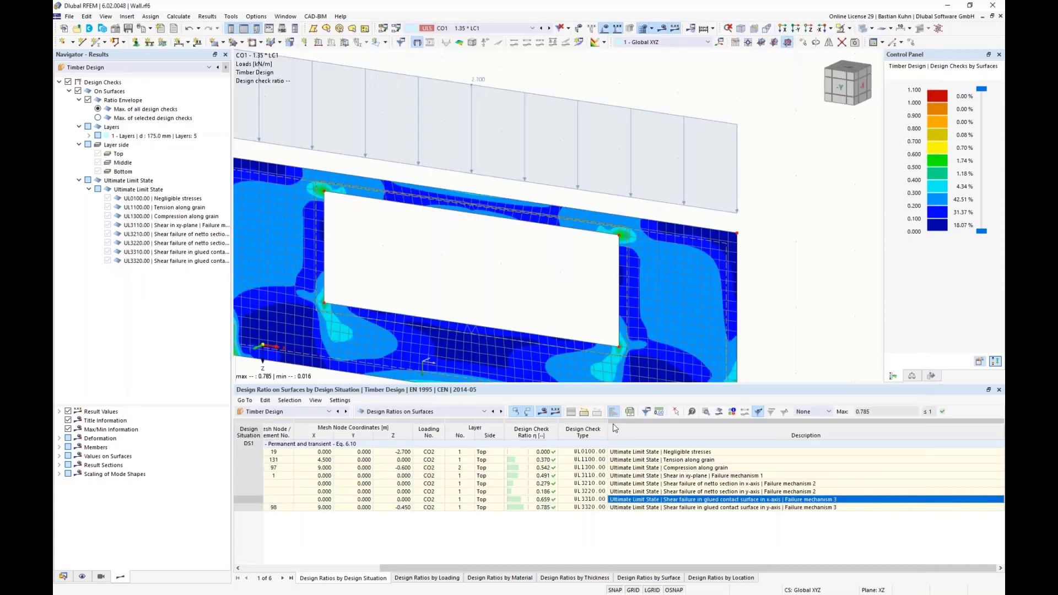
- Display the equivalent torsion stress τtor,x over the CLT layers in the result diagrams of the surface point
{"action": "left_click", "coordinate": [706, 412]}
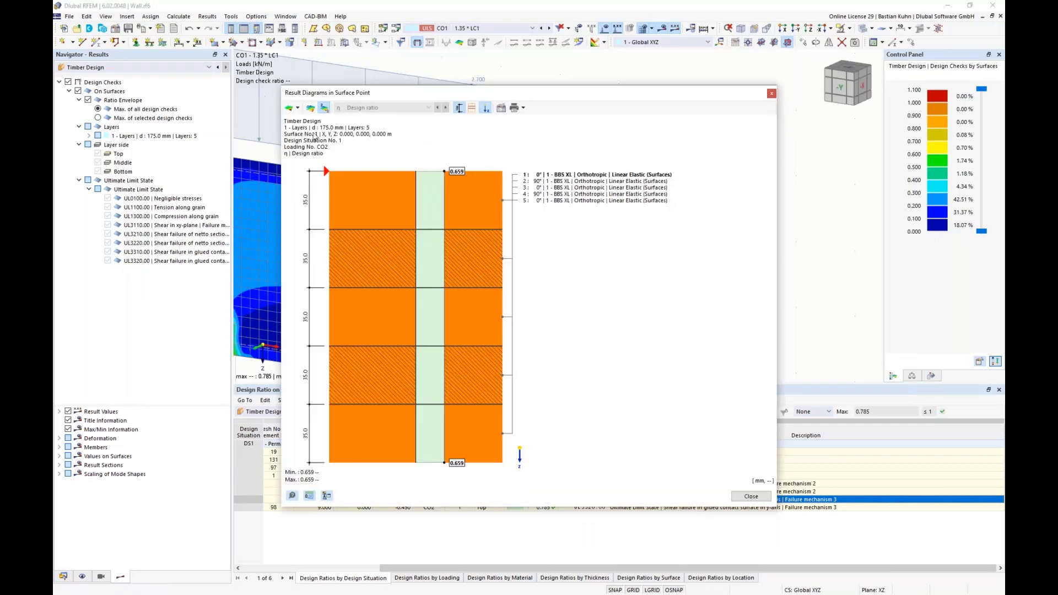
{"action": "left_click", "coordinate": [297, 108]}
{"action": "left_click", "coordinate": [338, 133]}
{"action": "left_click", "coordinate": [428, 108]}
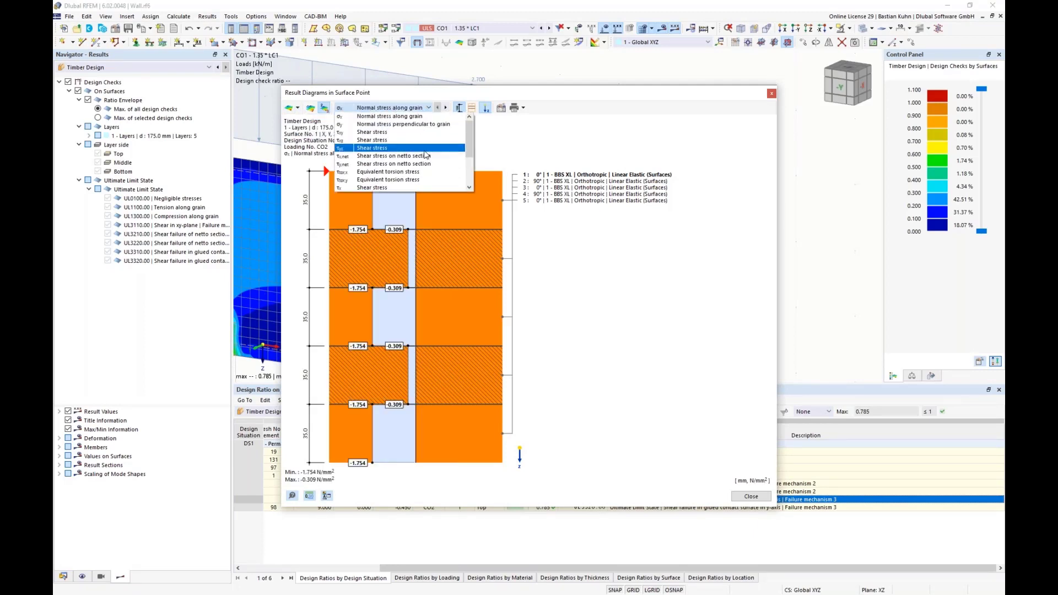
{"action": "scroll", "coordinate": [425, 154], "scroll_direction": "down", "scroll_amount": 5}
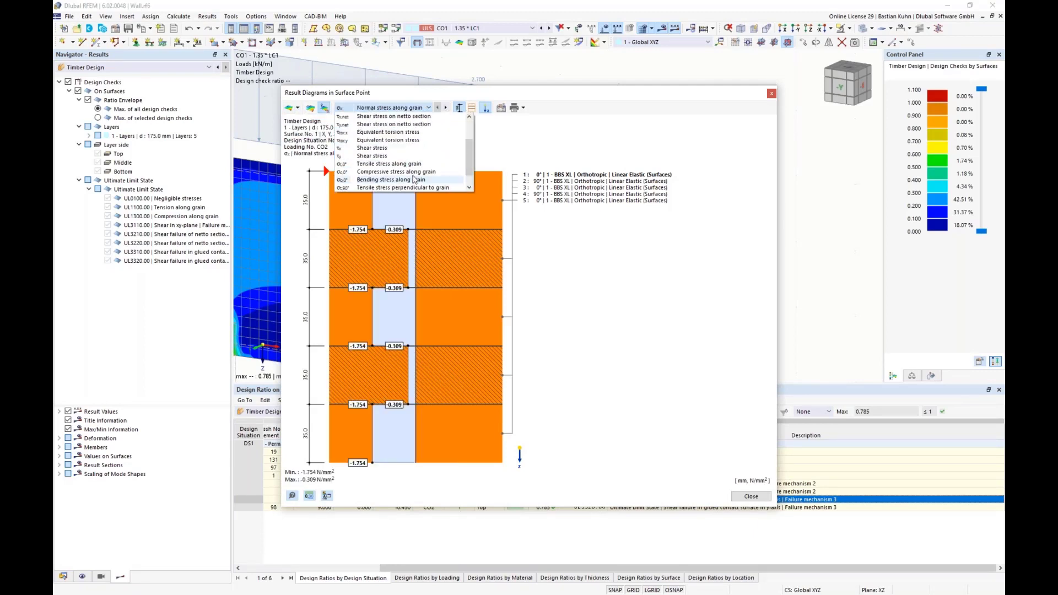
{"action": "left_click", "coordinate": [396, 132]}
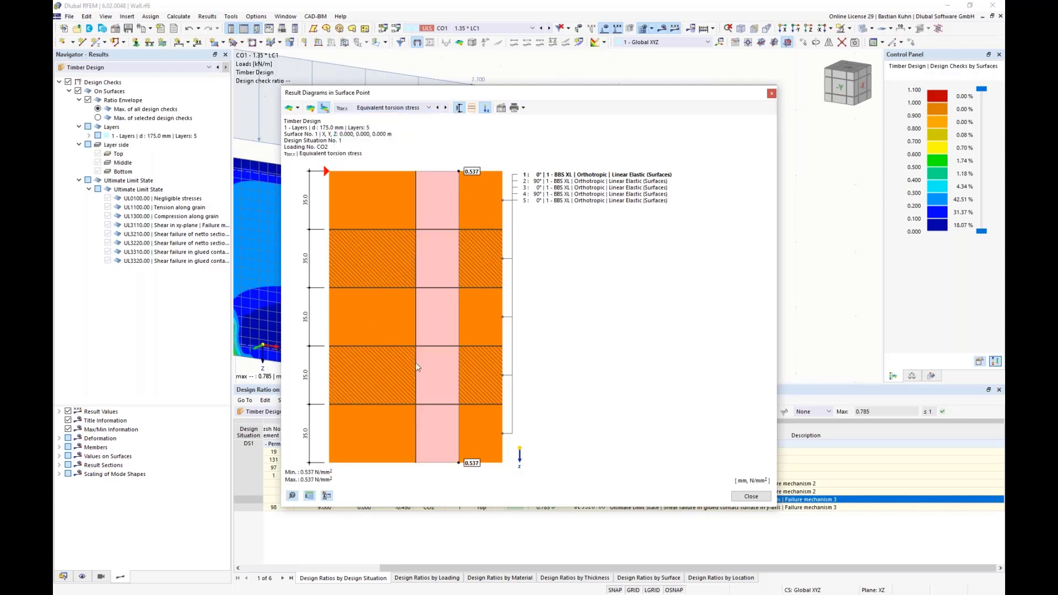
- Switch the surface point result diagram to the shear stress on netto section τx,net
{"action": "left_click", "coordinate": [429, 108]}
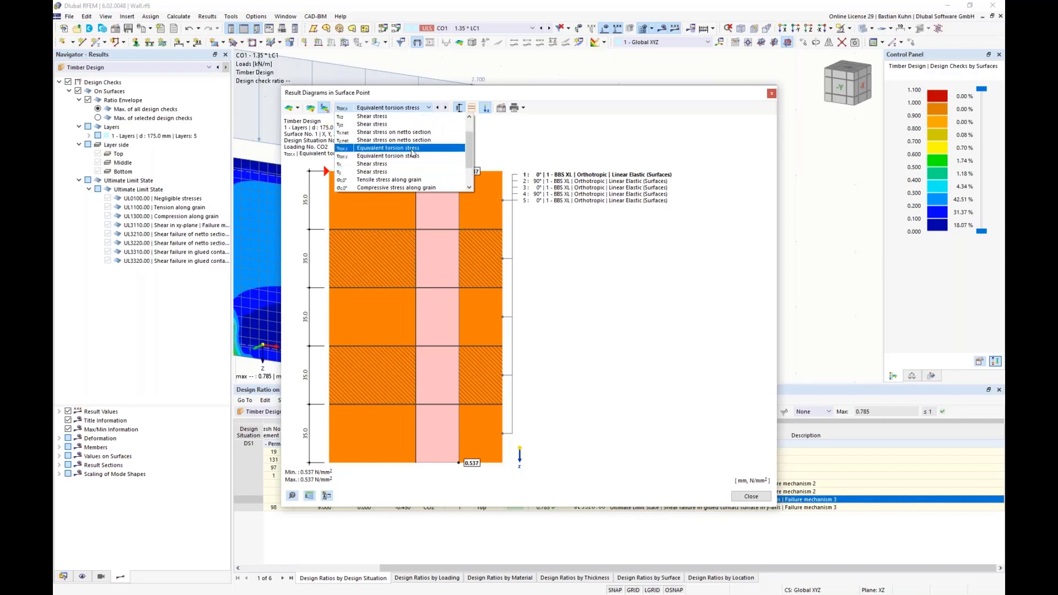
{"action": "left_click", "coordinate": [412, 147]}
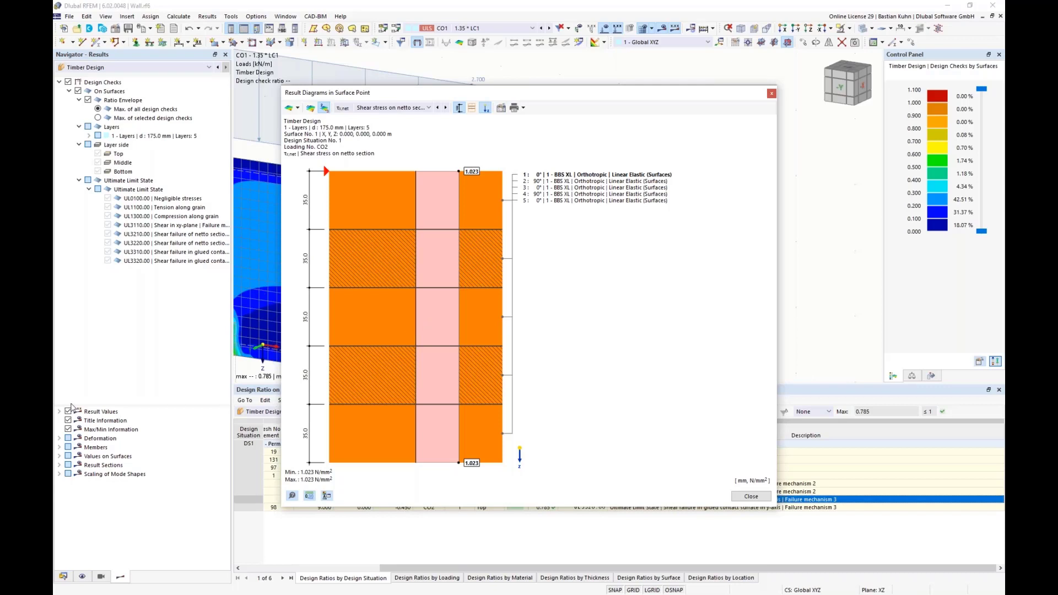
- Switch to the Dlubal website in the browser and open its webinars overview
{"action": "left_click", "coordinate": [325, 575]}
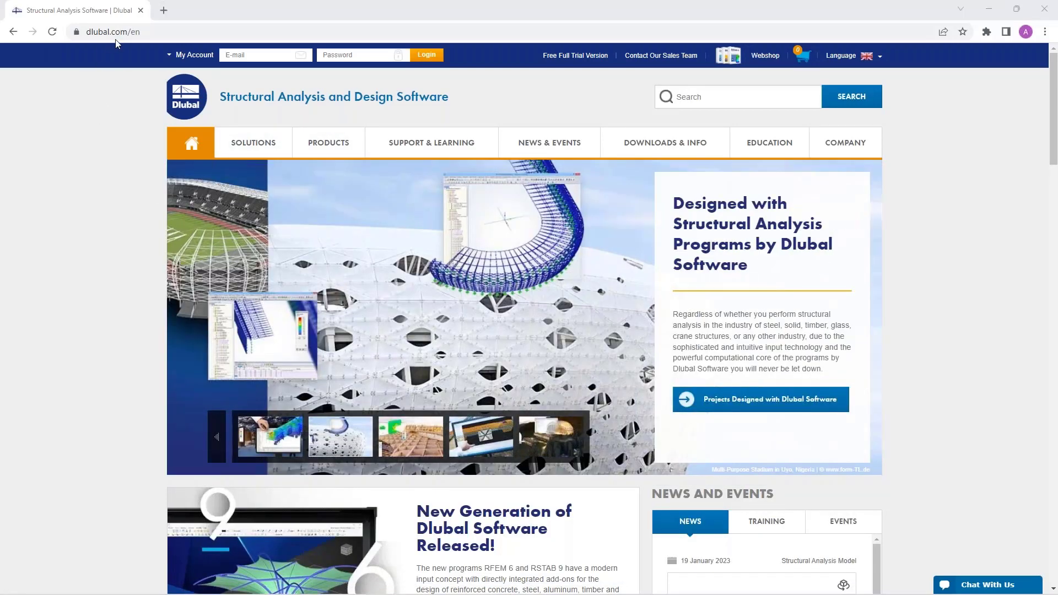
{"action": "mouse_move", "coordinate": [546, 145]}
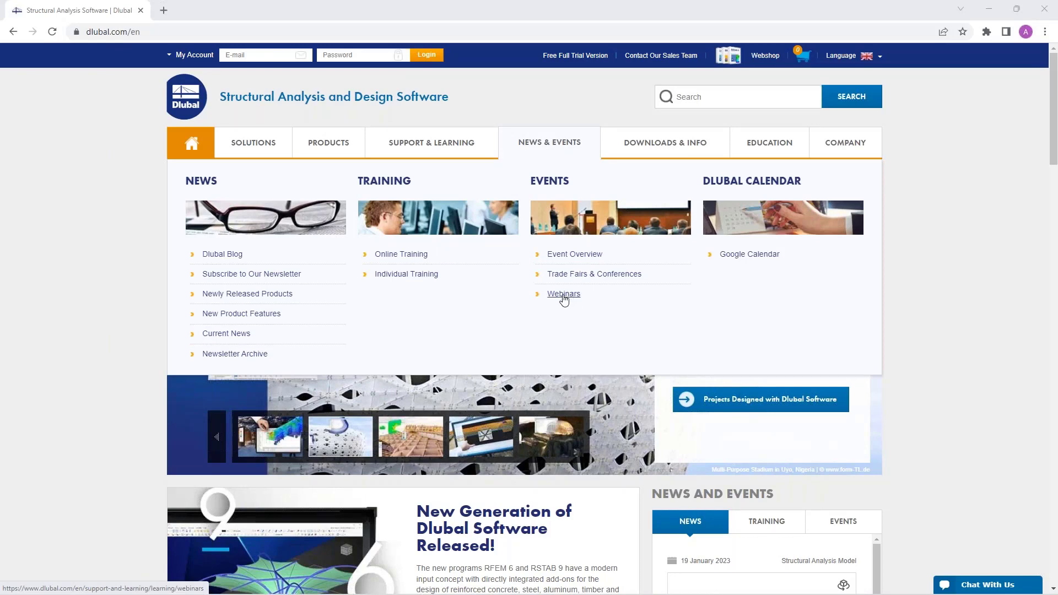
{"action": "left_click", "coordinate": [563, 295]}
- Find the webinar "Modeling and Design of CLT Panels in RFEM 6" in the list and open its page
{"action": "scroll", "coordinate": [563, 298], "scroll_direction": "down", "scroll_amount": 7}
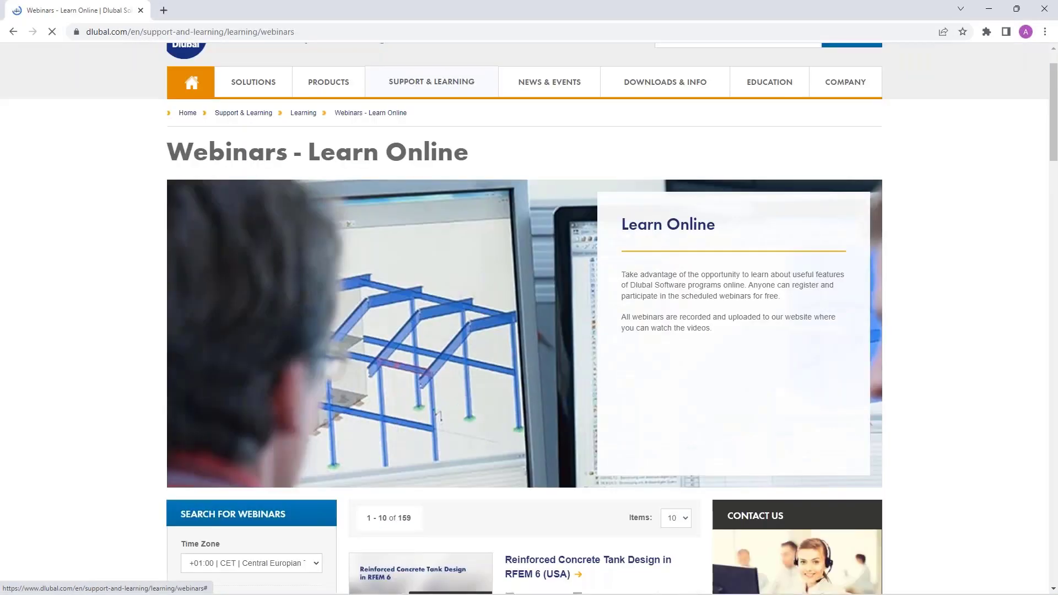
{"action": "scroll", "coordinate": [563, 298], "scroll_direction": "down", "scroll_amount": 1}
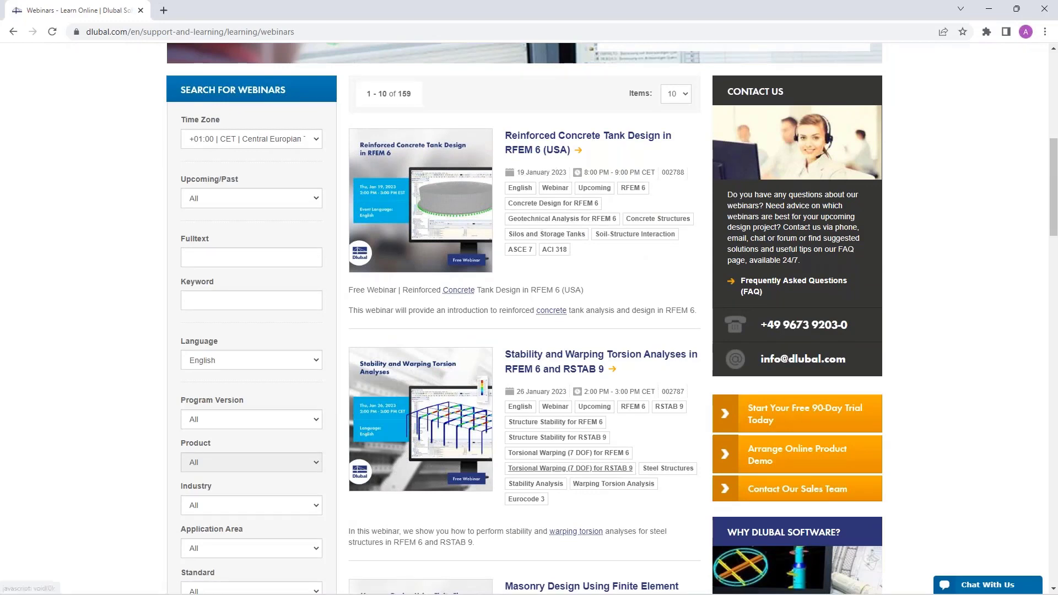
{"action": "scroll", "coordinate": [554, 410], "scroll_direction": "down", "scroll_amount": 4}
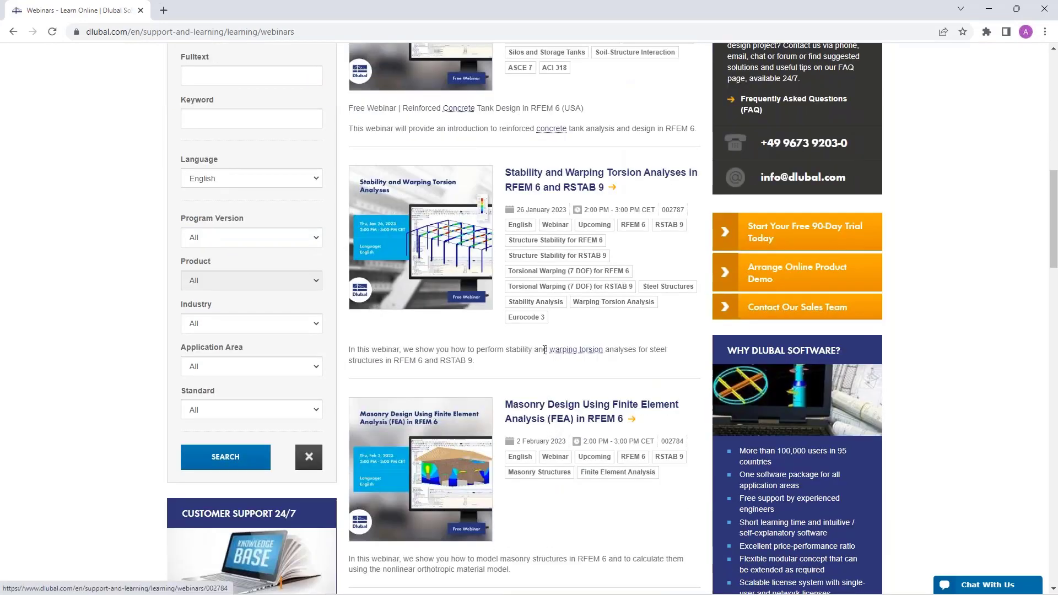
{"action": "scroll", "coordinate": [546, 353], "scroll_direction": "down", "scroll_amount": 1}
{"action": "scroll", "coordinate": [544, 349], "scroll_direction": "down", "scroll_amount": 2}
{"action": "scroll", "coordinate": [545, 351], "scroll_direction": "down", "scroll_amount": 7}
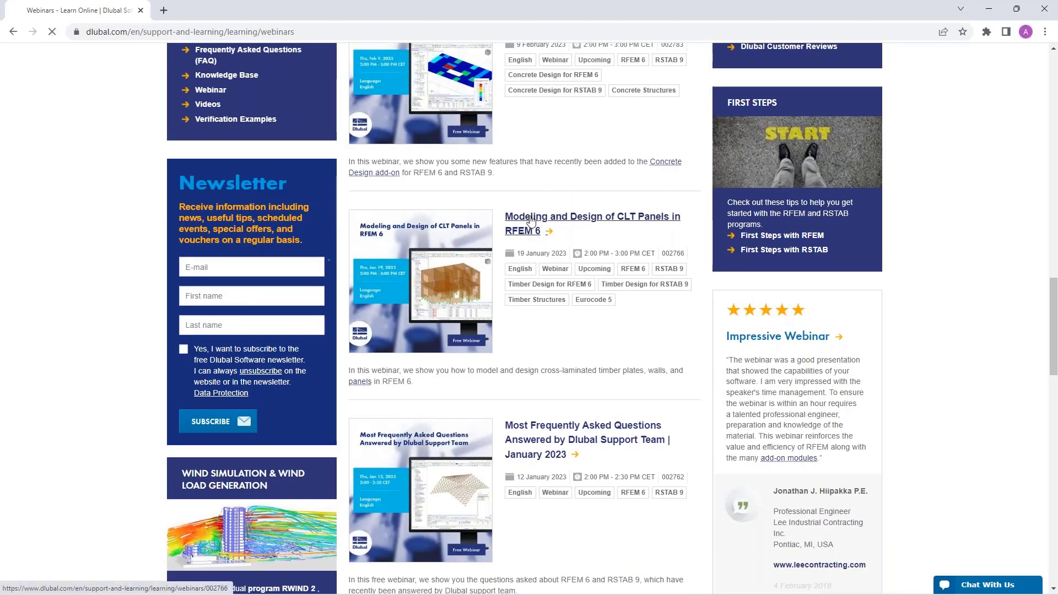
{"action": "left_click", "coordinate": [531, 220]}
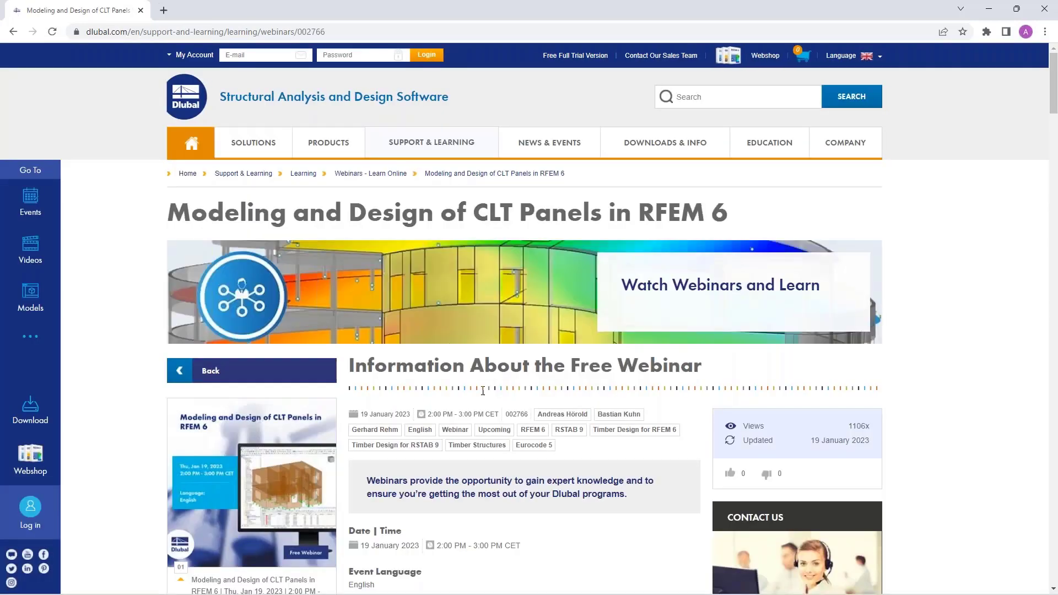
- Look through the webinar page for its content and the CLT models offered for download
{"action": "scroll", "coordinate": [522, 380], "scroll_direction": "down", "scroll_amount": 1}
{"action": "scroll", "coordinate": [523, 380], "scroll_direction": "down", "scroll_amount": 5}
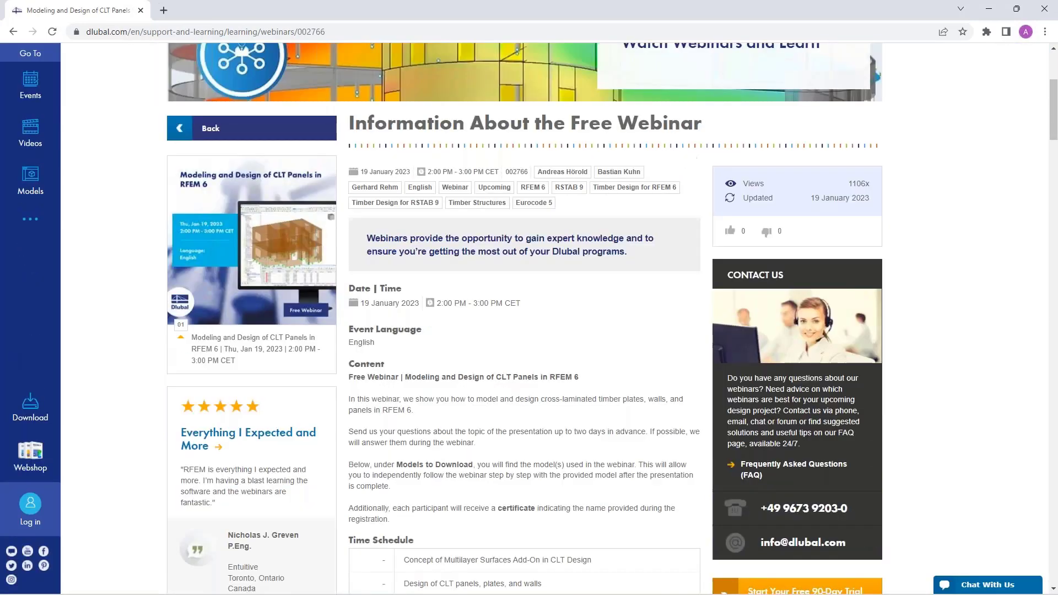
{"action": "scroll", "coordinate": [440, 486], "scroll_direction": "down", "scroll_amount": 1}
{"action": "scroll", "coordinate": [522, 380], "scroll_direction": "down", "scroll_amount": 18}
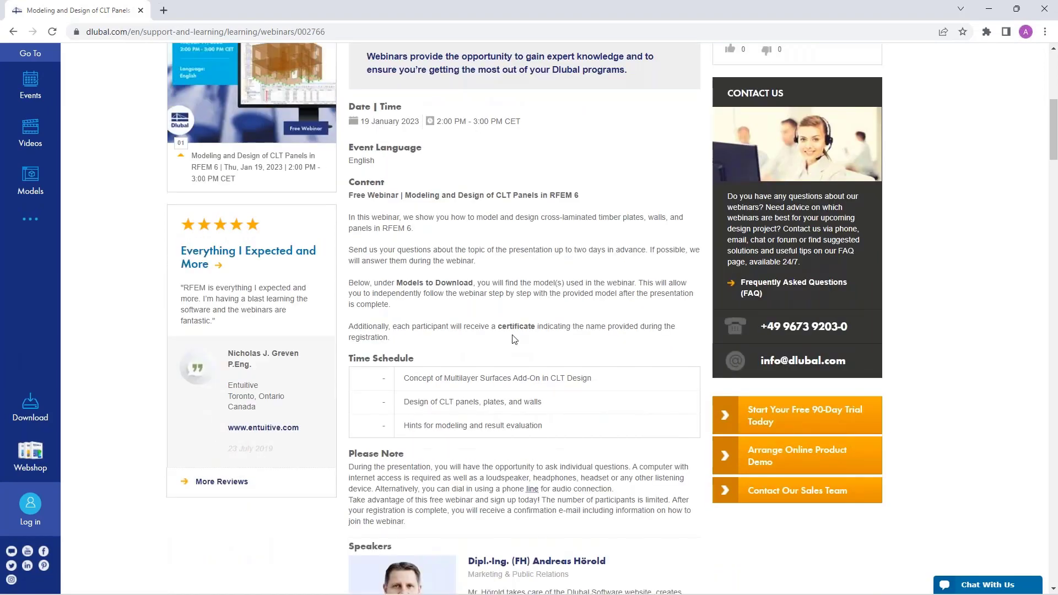
{"action": "scroll", "coordinate": [419, 402], "scroll_direction": "down", "scroll_amount": 15}
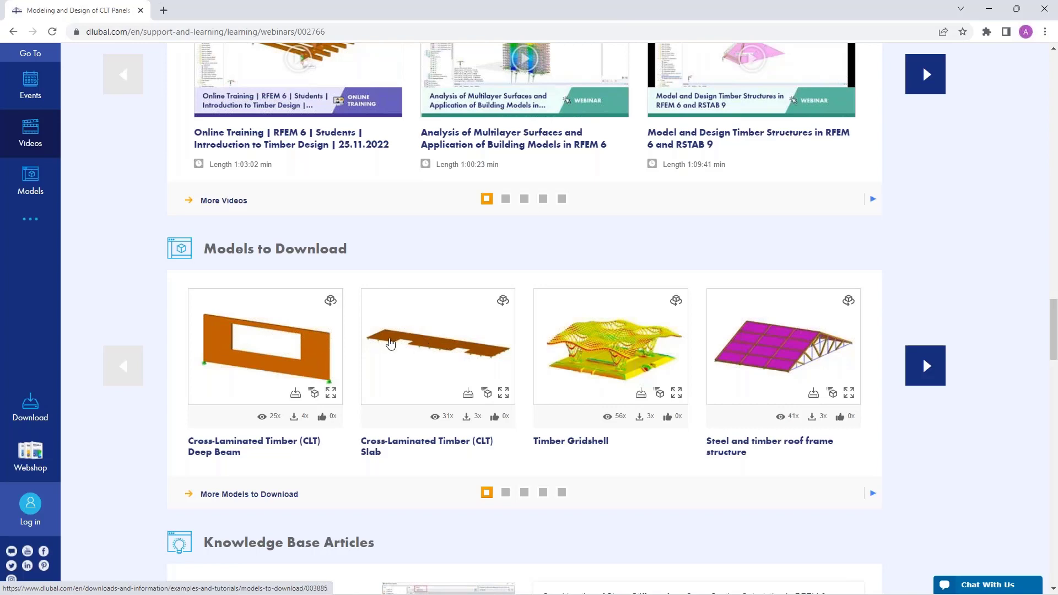
{"action": "scroll", "coordinate": [394, 362], "scroll_direction": "up", "scroll_amount": 20}
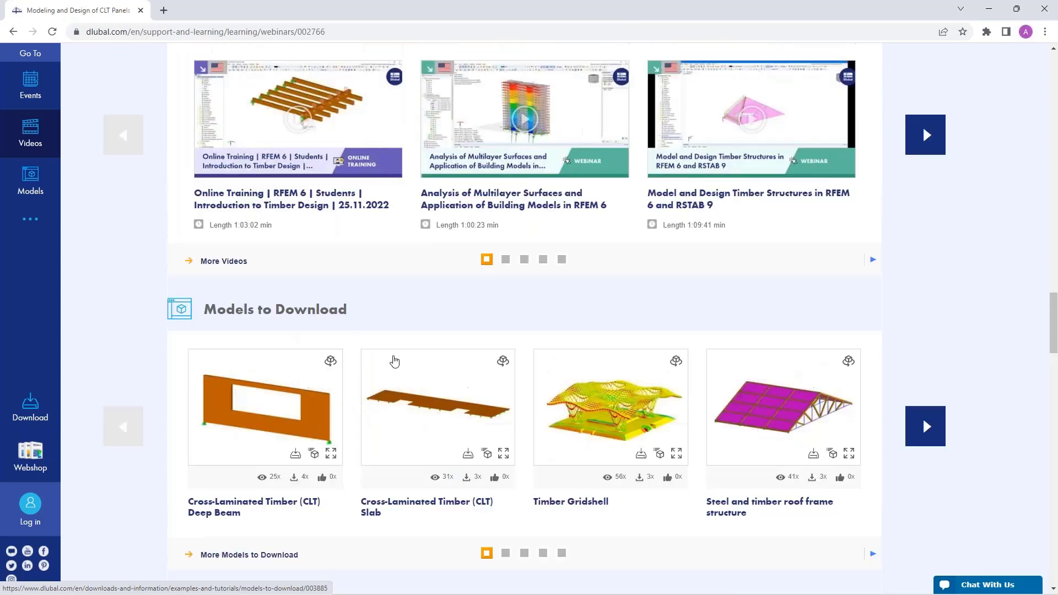
{"action": "scroll", "coordinate": [393, 347], "scroll_direction": "up", "scroll_amount": 2}
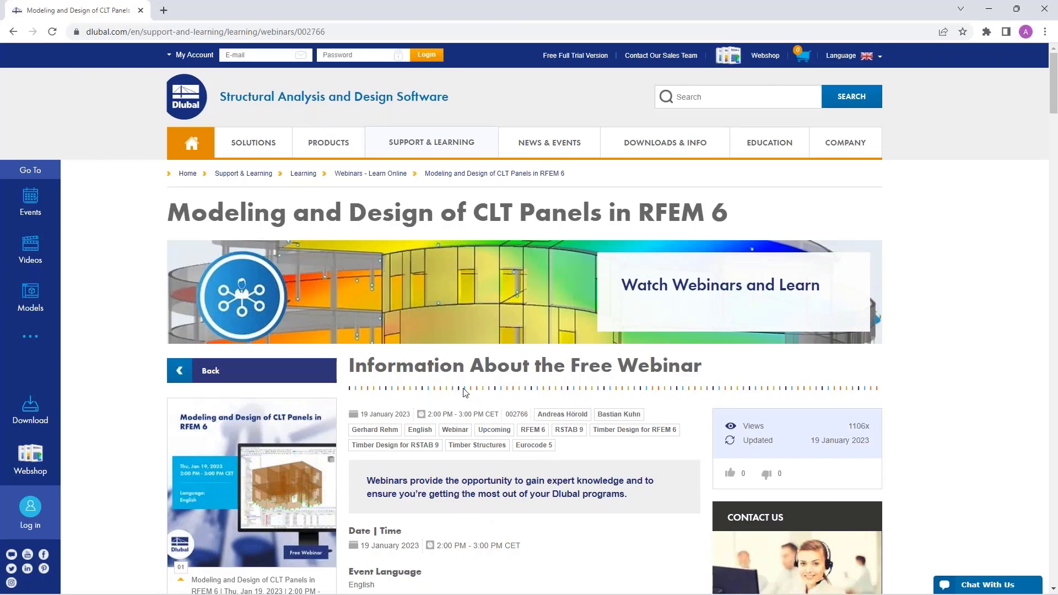
- Open the Free Full Trial Version page of the Dlubal website
{"action": "left_click", "coordinate": [569, 62]}
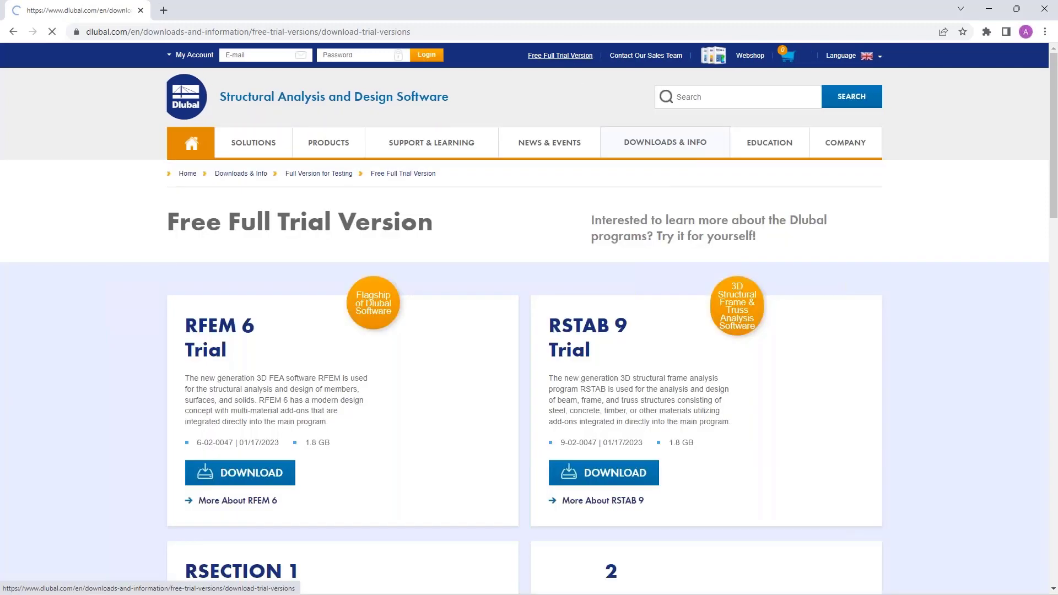